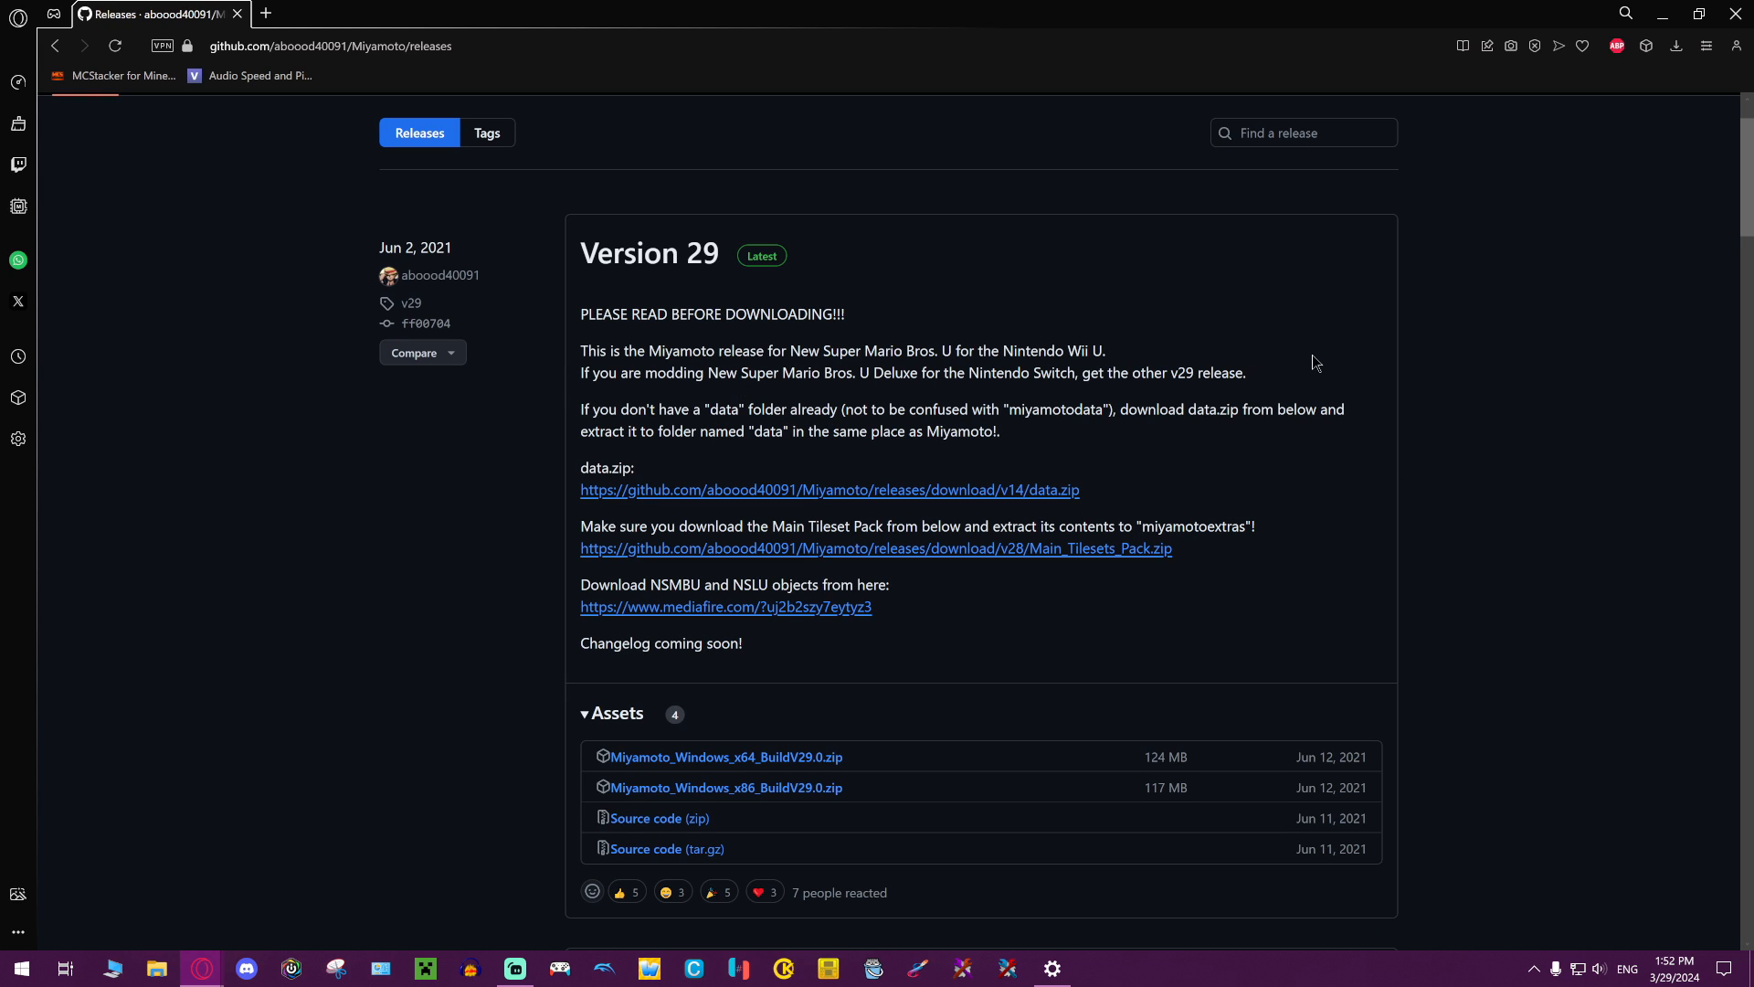
# Compare the Version 29 and Version 29 (DX) release notes to see which console each Miyamoto release targets
pyautogui.moveTo(583, 270); pyautogui.dragTo(995, 292)
pyautogui.scroll(-5, 996, 292)
pyautogui.moveTo(822, 457); pyautogui.dragTo(601, 439)
pyautogui.click(907, 533)
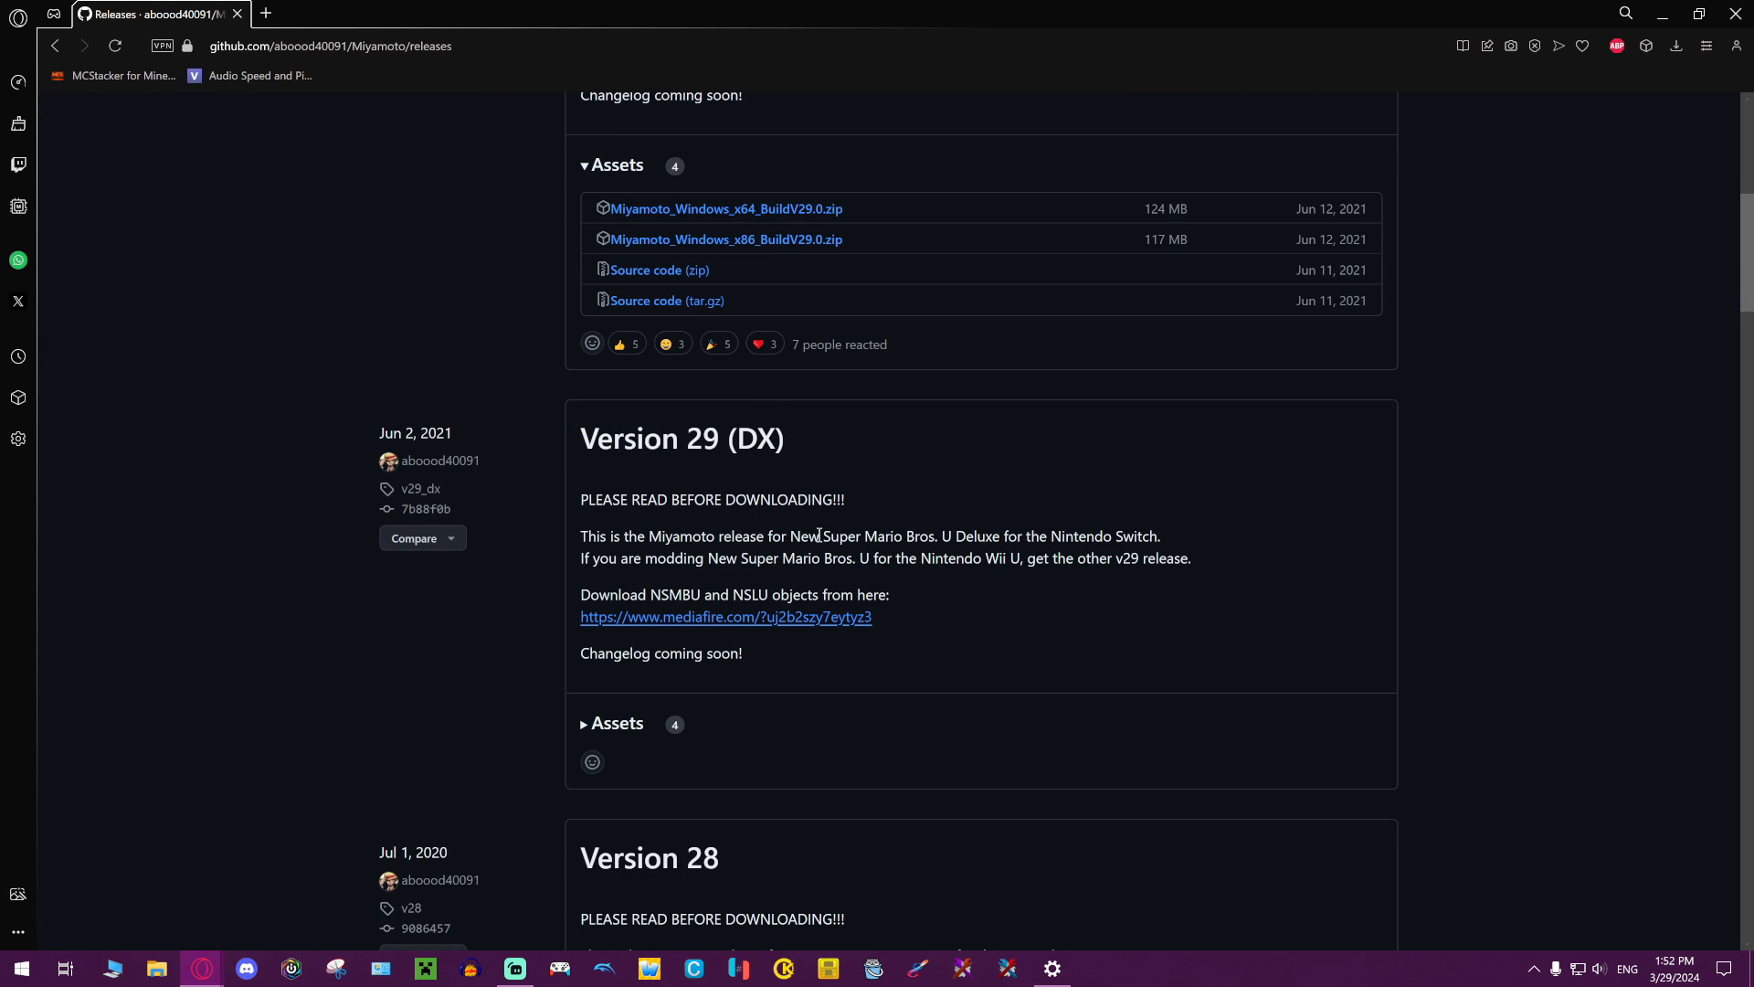
pyautogui.moveTo(875, 530); pyautogui.dragTo(1014, 537)
pyautogui.click(1189, 504)
pyautogui.scroll(1, 1149, 523)
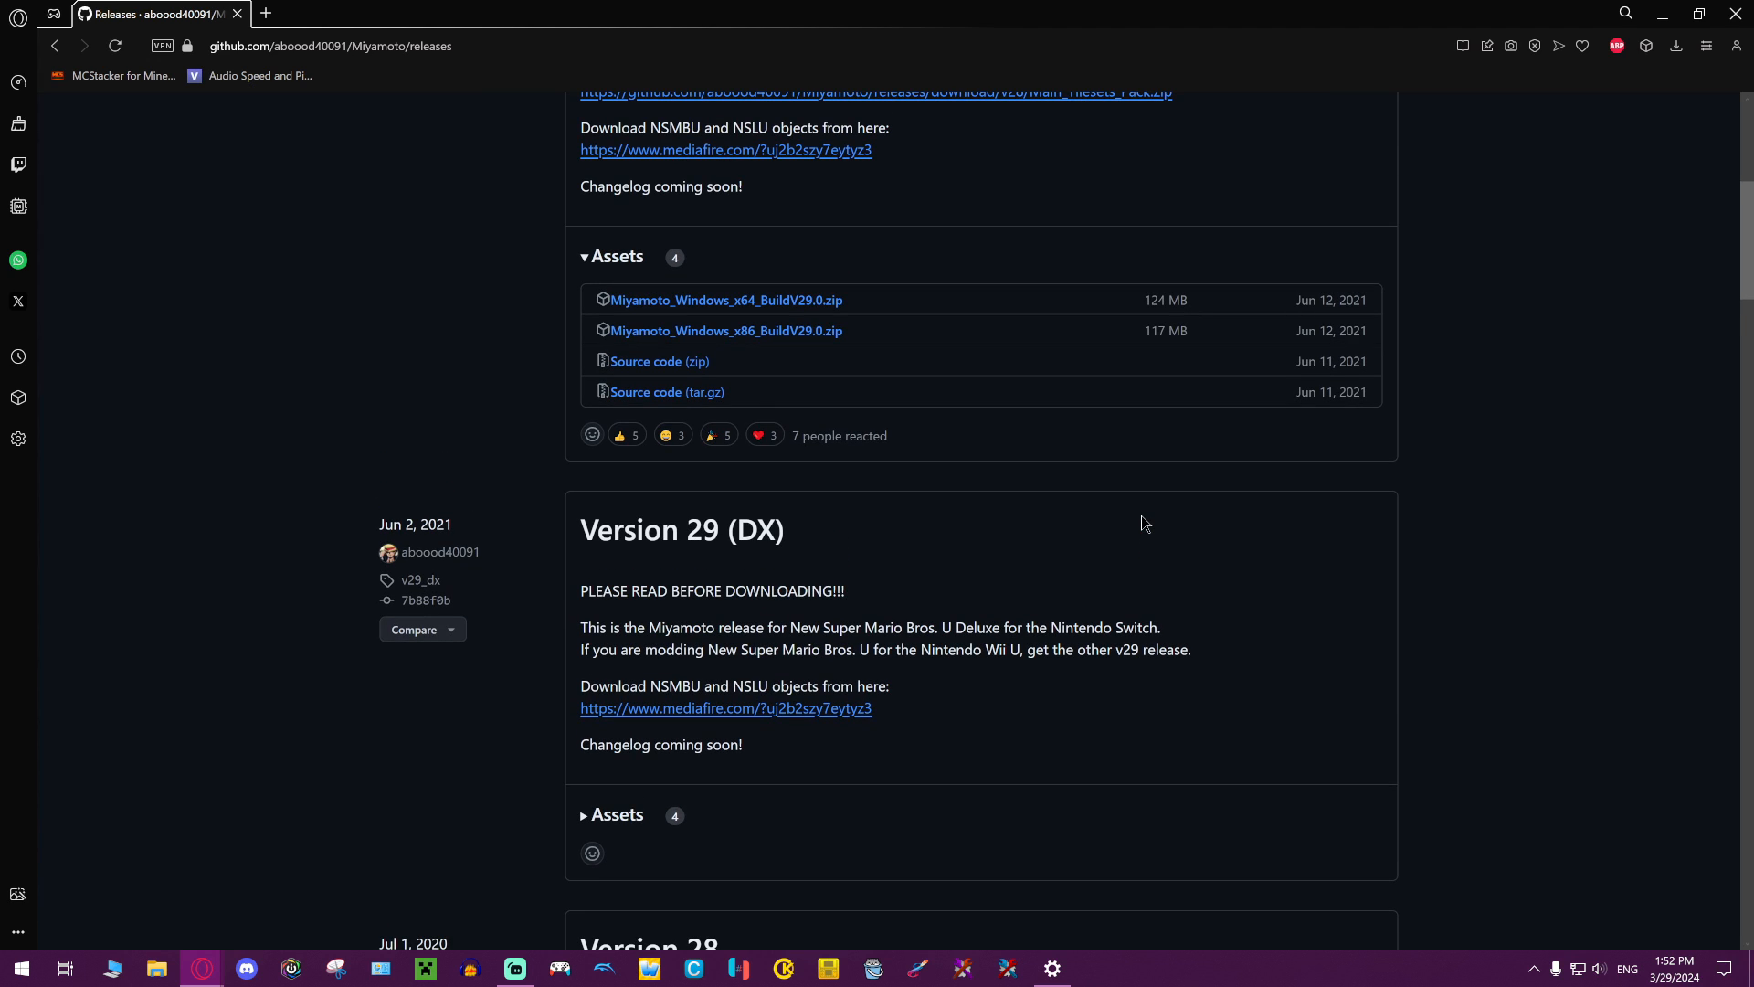
pyautogui.scroll(5, 1096, 528)
pyautogui.moveTo(801, 352); pyautogui.dragTo(1109, 355)
pyautogui.click(1078, 349)
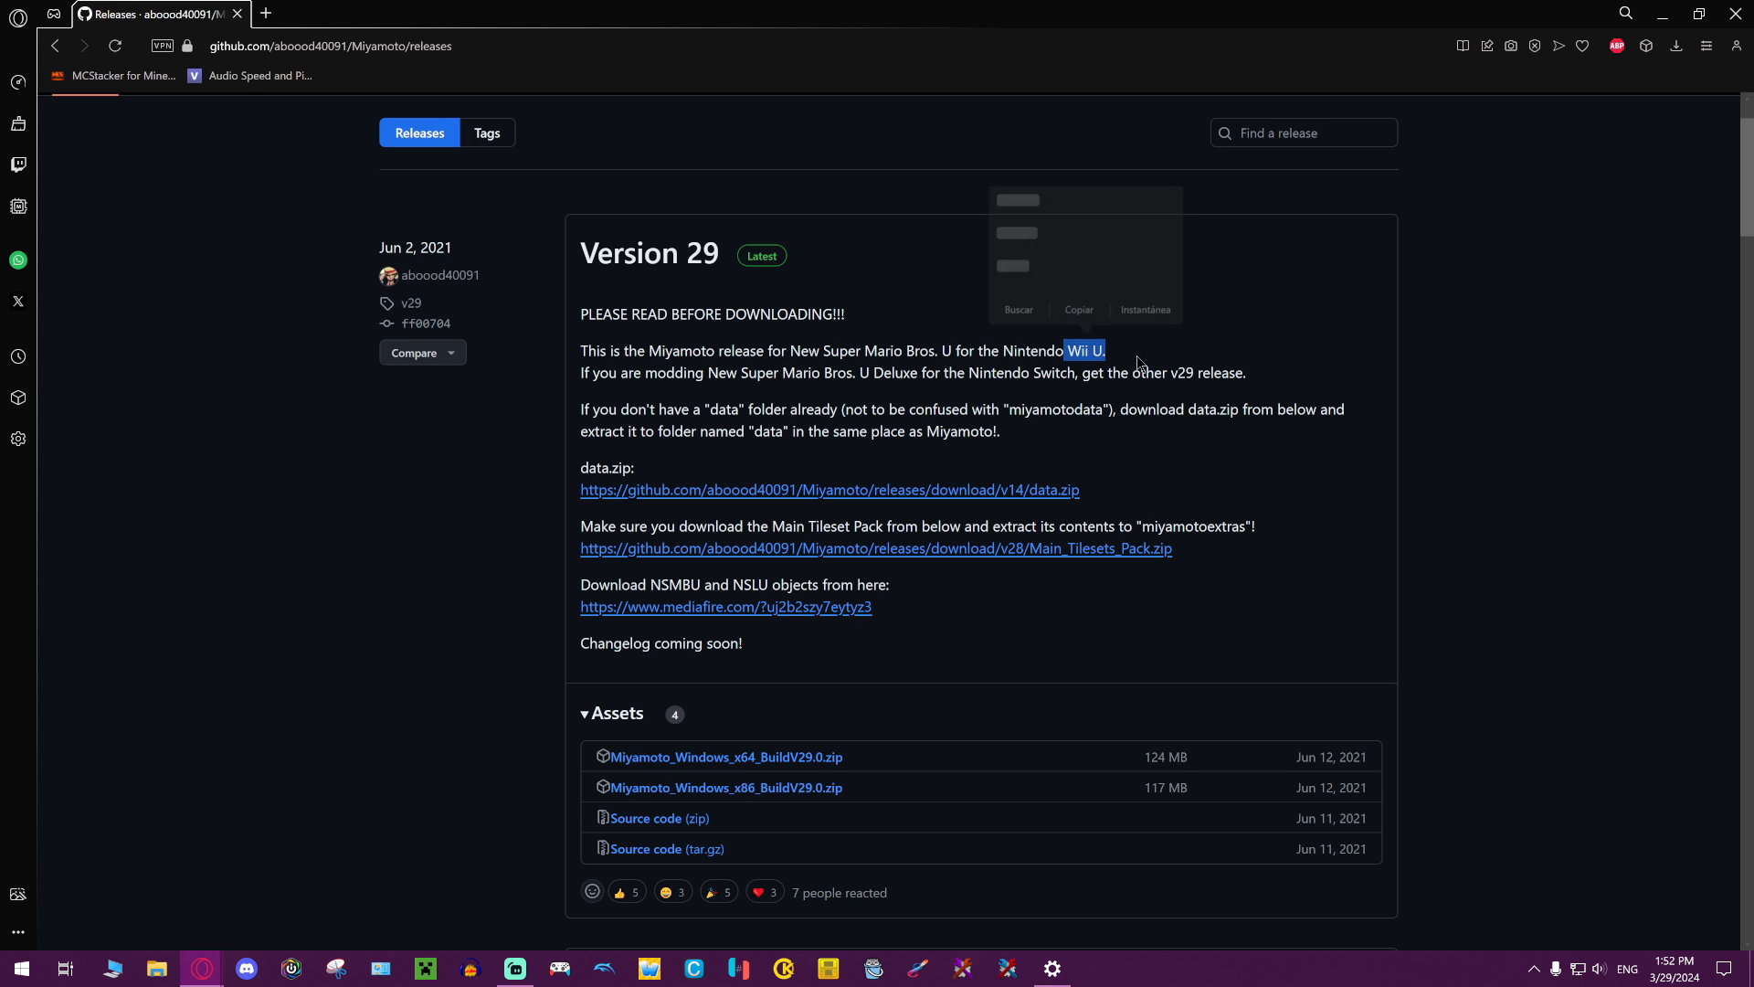
pyautogui.scroll(-3, 1202, 405)
pyautogui.scroll(3, 1200, 406)
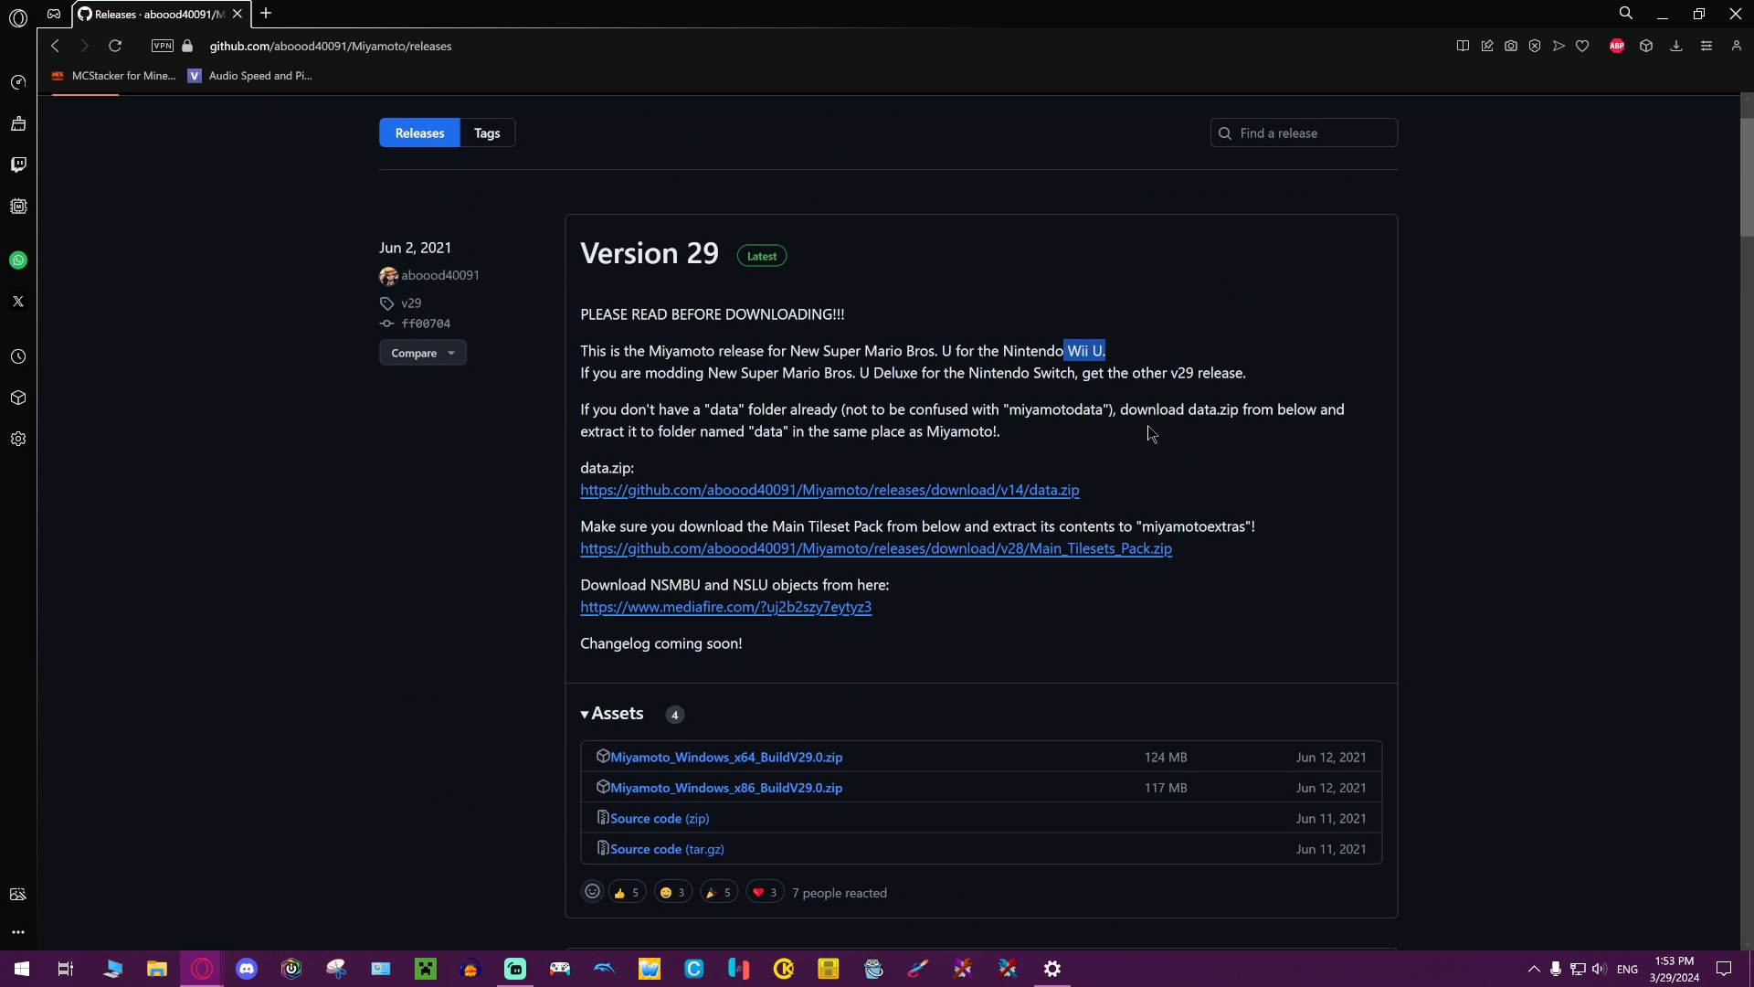
pyautogui.scroll(-6, 1148, 425)
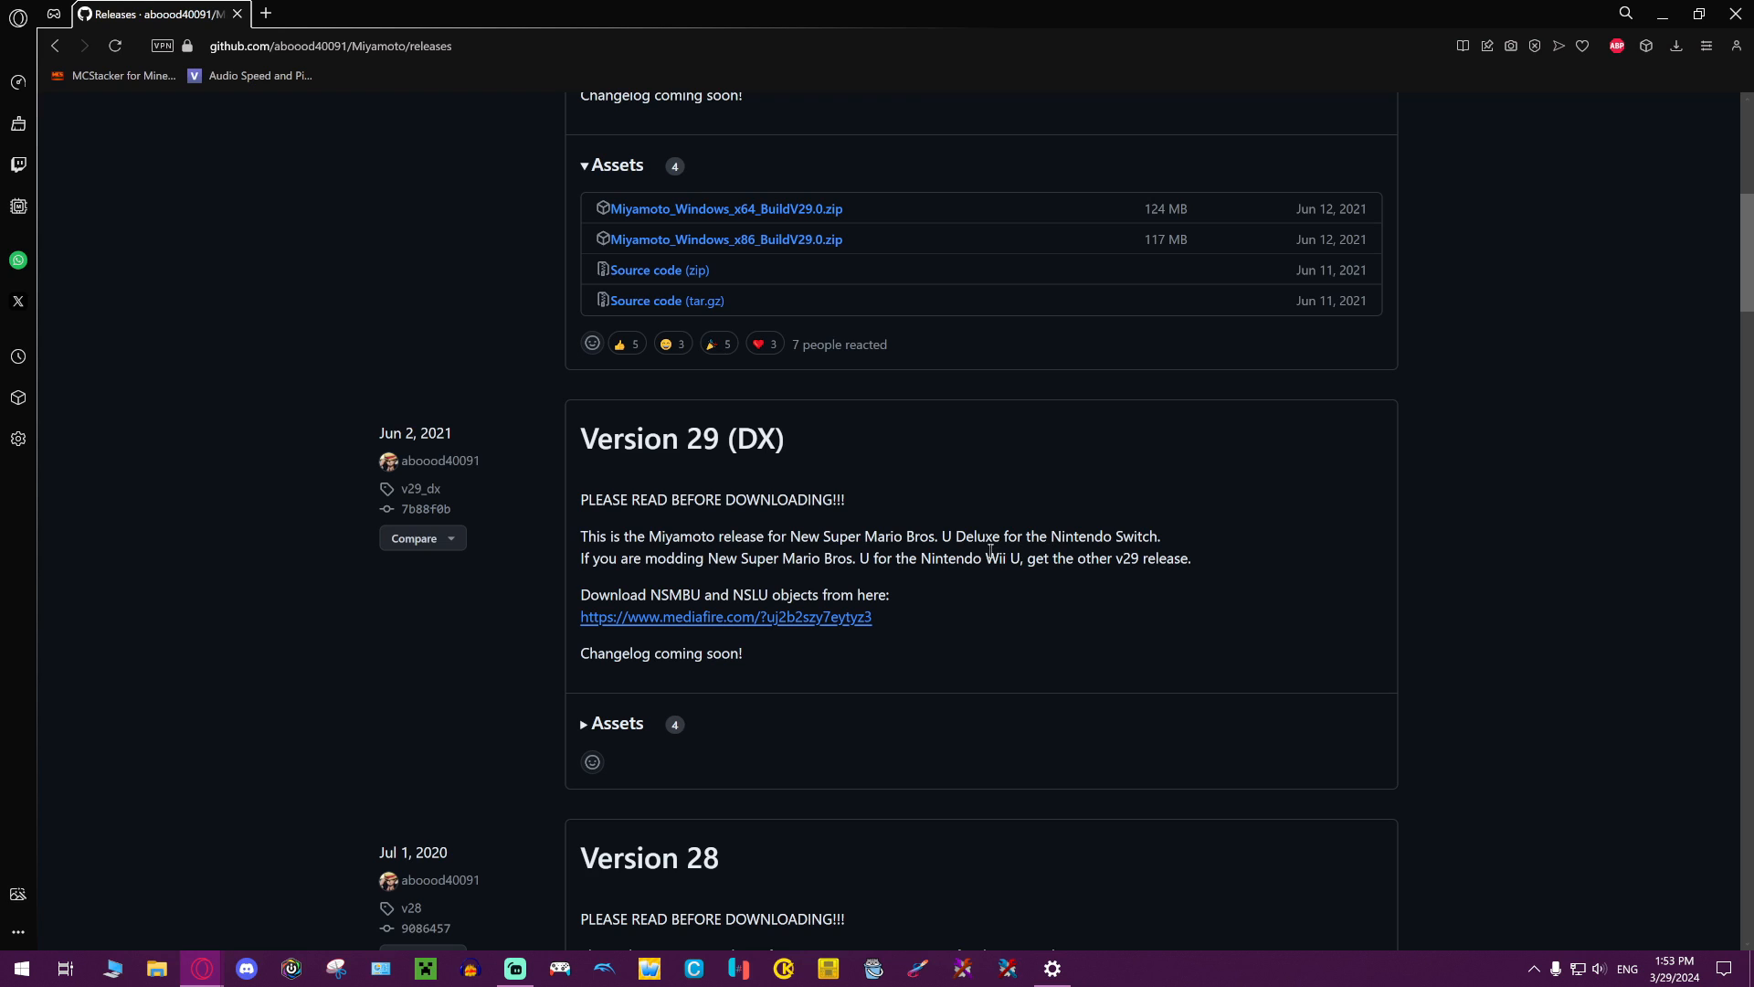
pyautogui.moveTo(791, 536); pyautogui.dragTo(1078, 529)
pyautogui.click(1018, 532)
pyautogui.scroll(1, 1200, 546)
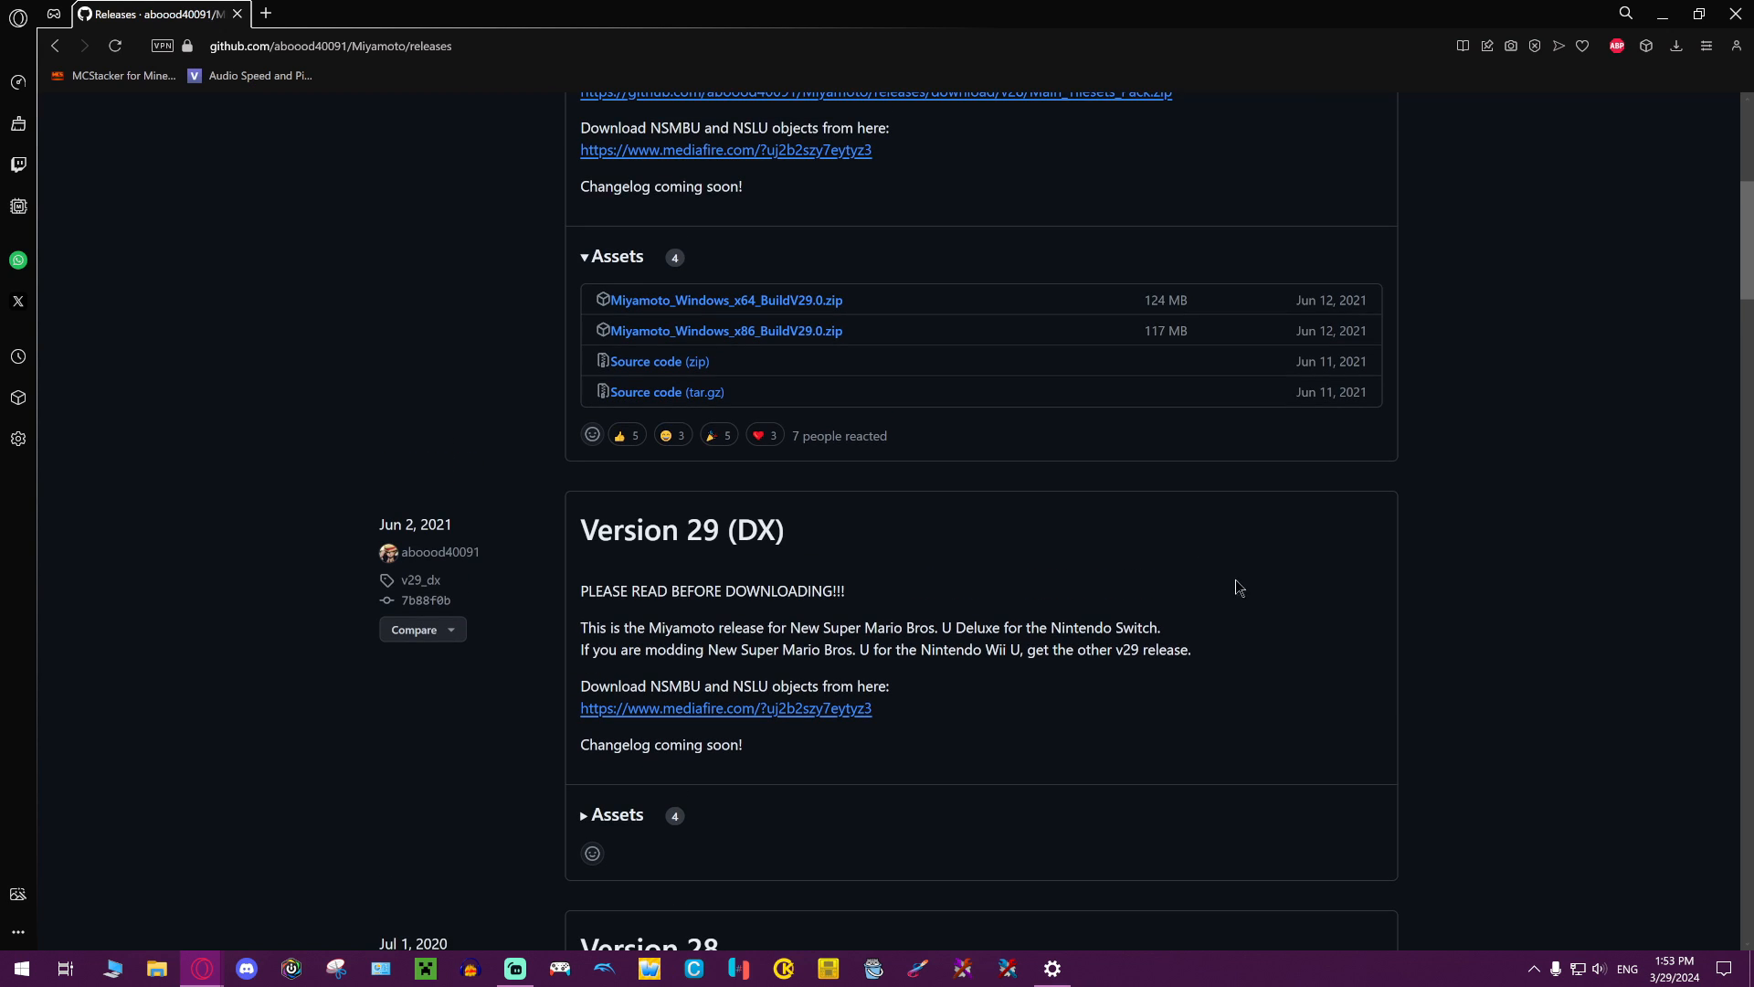
pyautogui.moveTo(670, 628); pyautogui.dragTo(1096, 626)
pyautogui.click(983, 668)
pyautogui.scroll(2, 461, 529)
pyautogui.scroll(-2, 461, 535)
pyautogui.moveTo(601, 648); pyautogui.dragTo(702, 635)
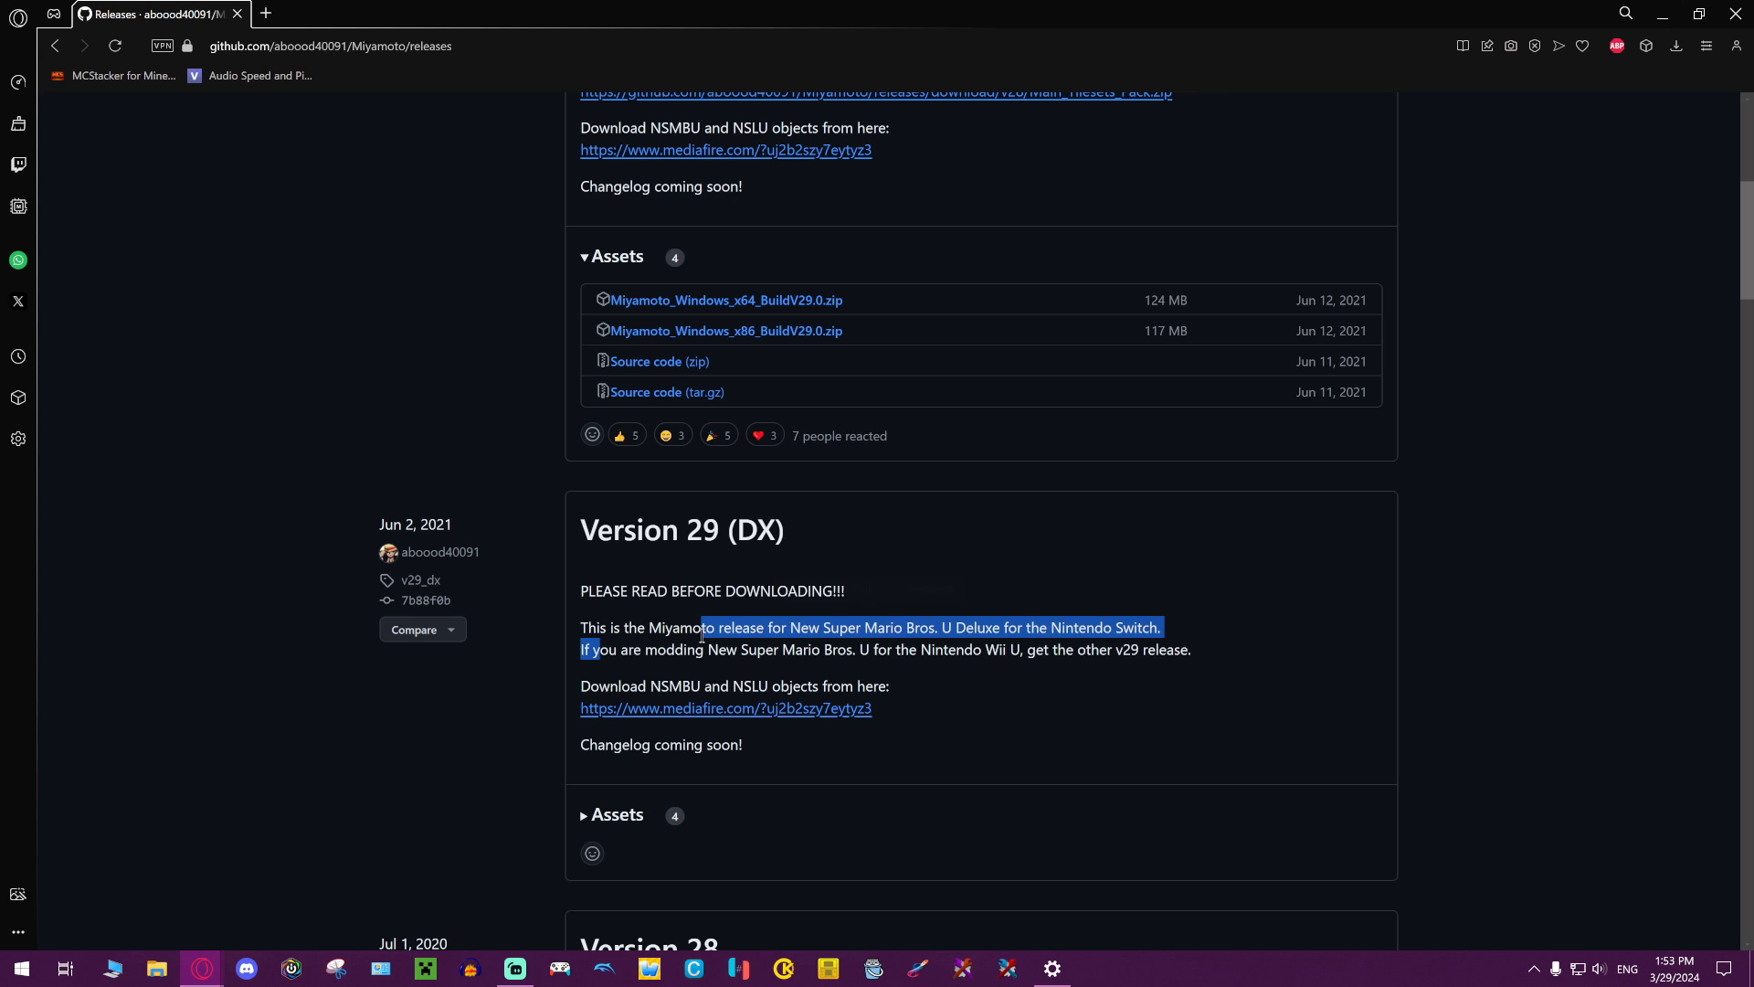
pyautogui.click(776, 628)
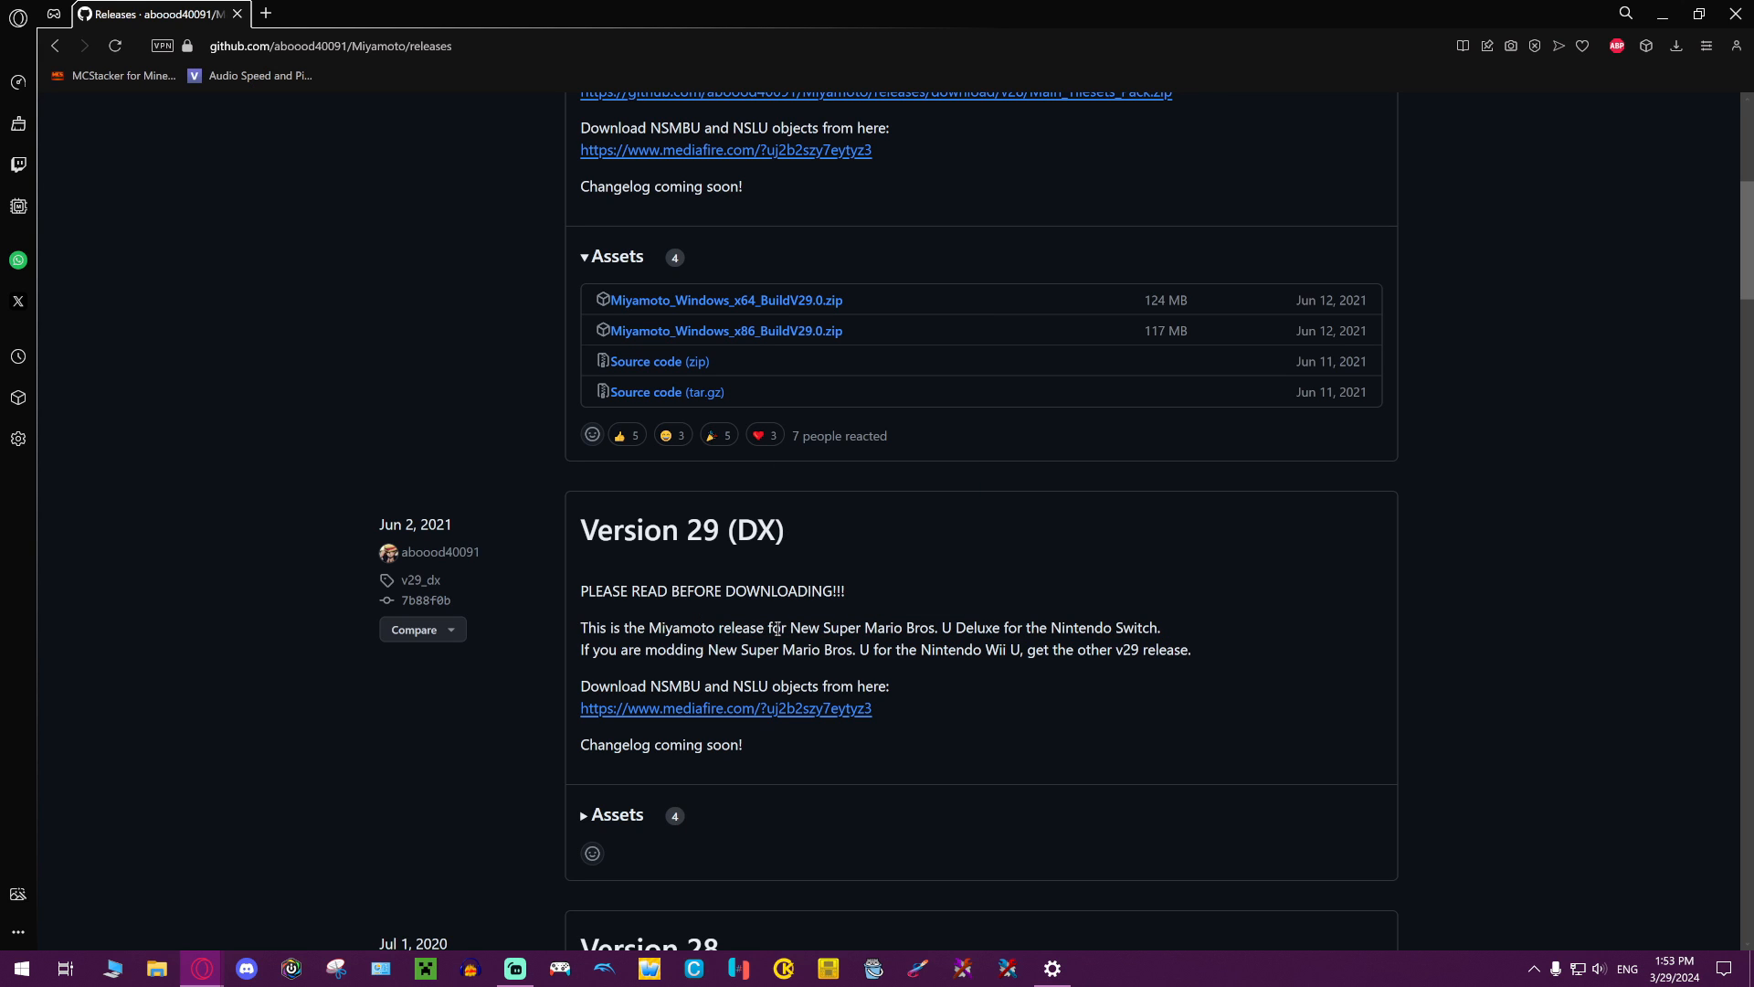
pyautogui.scroll(4, 775, 629)
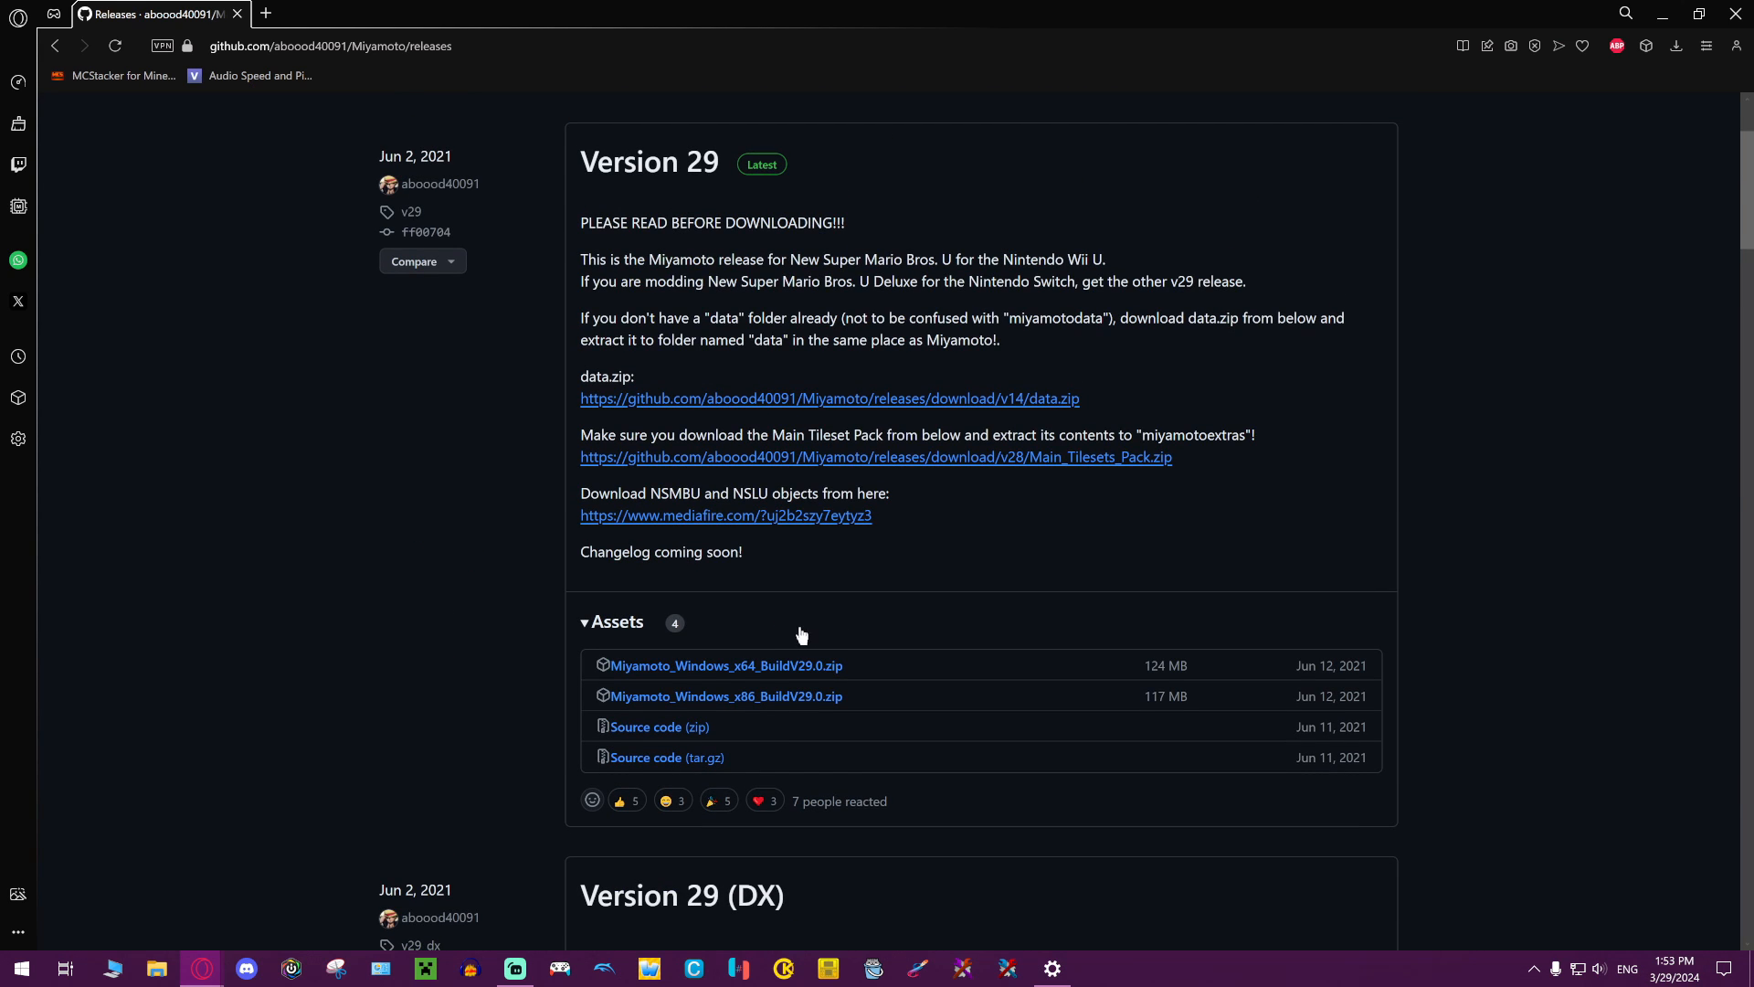
pyautogui.scroll(2, 803, 634)
pyautogui.moveTo(1026, 438); pyautogui.dragTo(1151, 451)
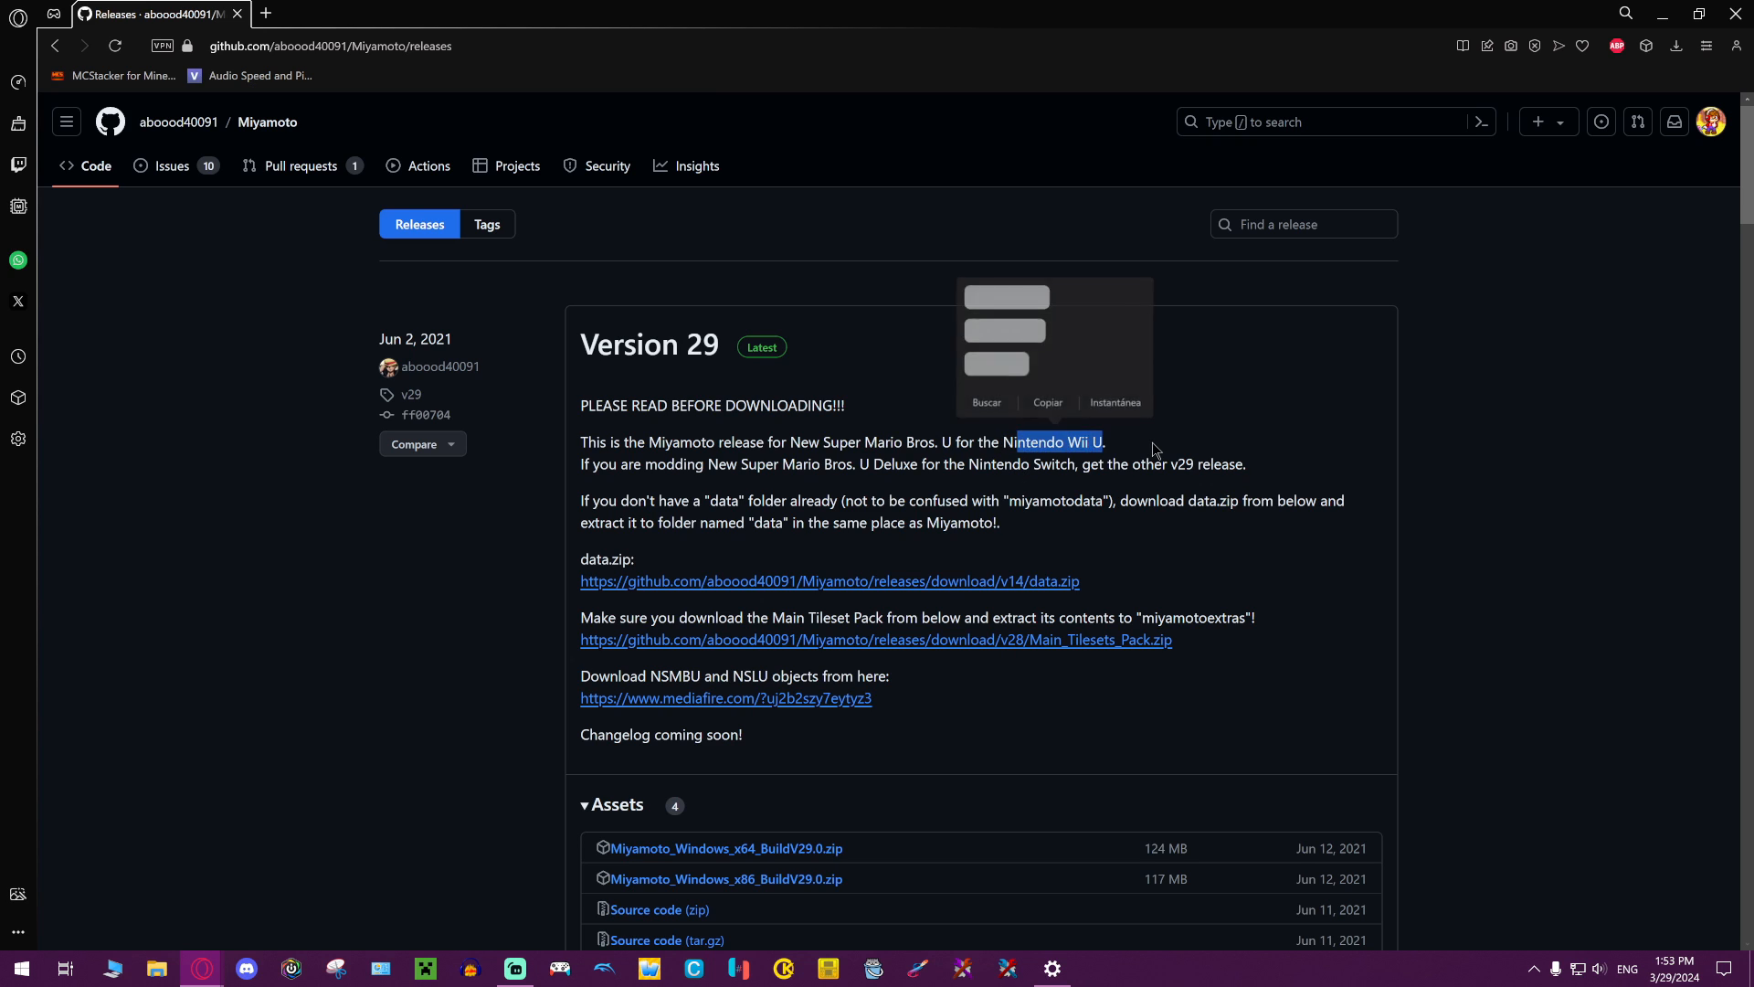
pyautogui.click(1152, 452)
pyautogui.scroll(-5, 1084, 517)
pyautogui.moveTo(853, 710); pyautogui.dragTo(1005, 719)
pyautogui.click(1084, 711)
pyautogui.scroll(1, 893, 711)
pyautogui.scroll(-1, 894, 711)
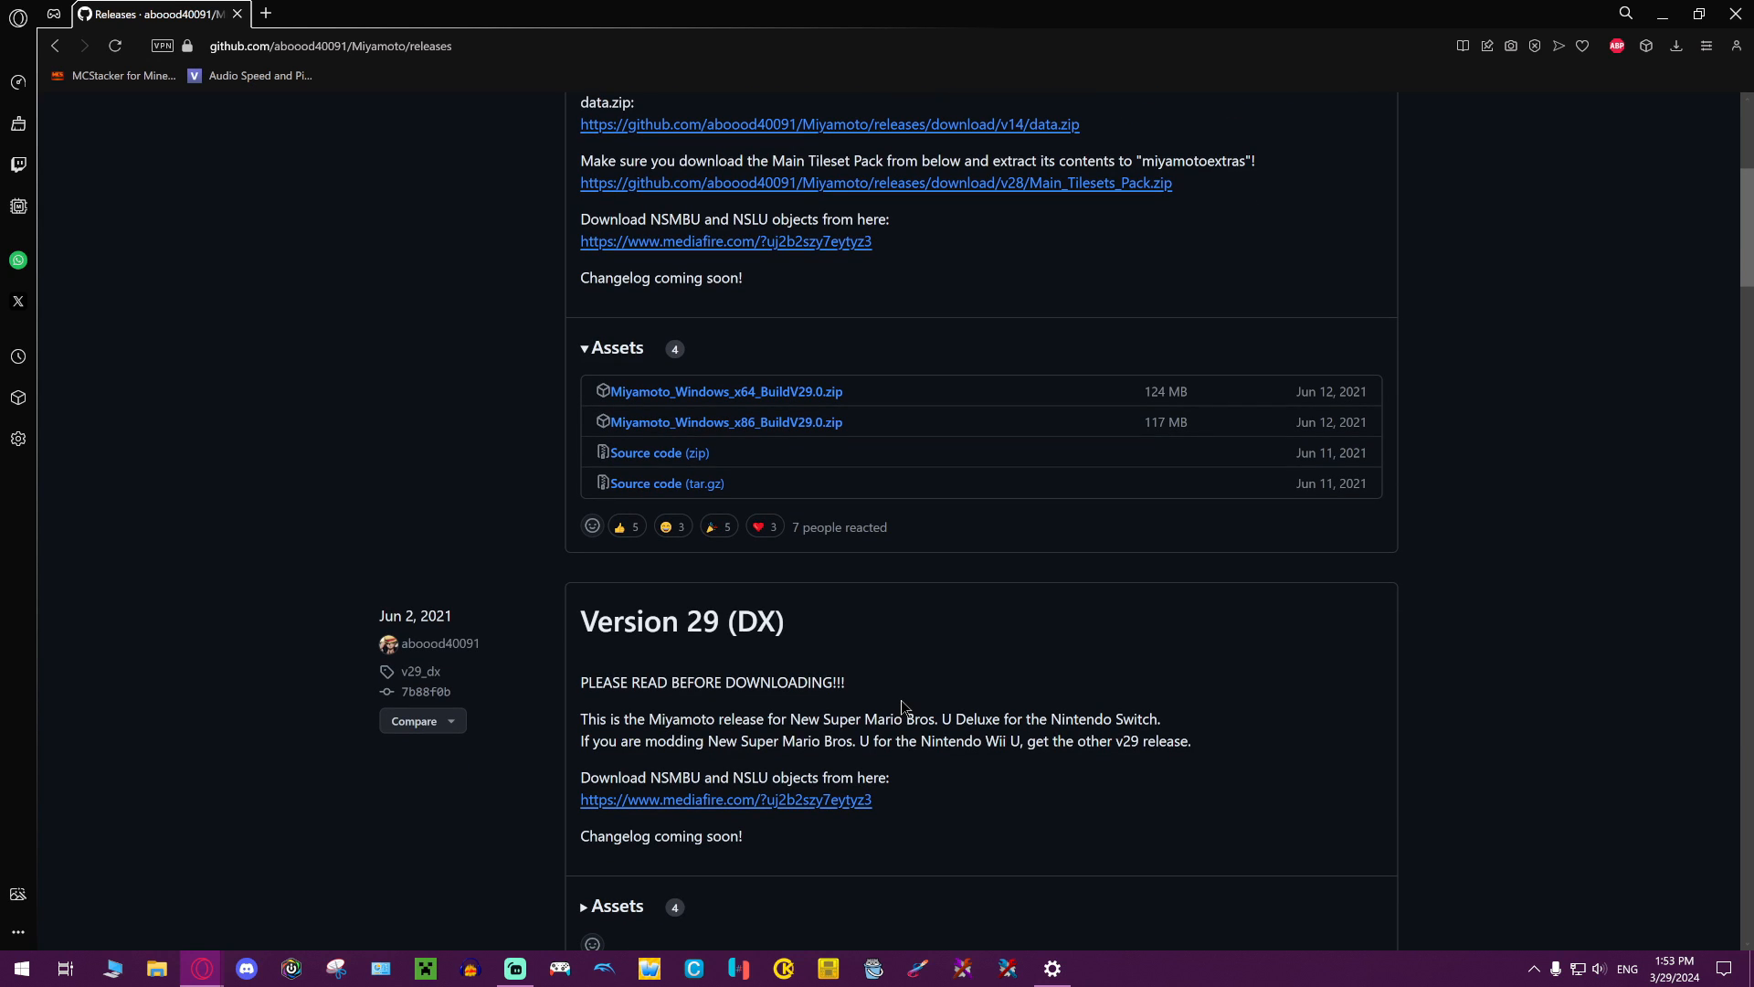
pyautogui.scroll(4, 906, 699)
pyautogui.scroll(-4, 906, 699)
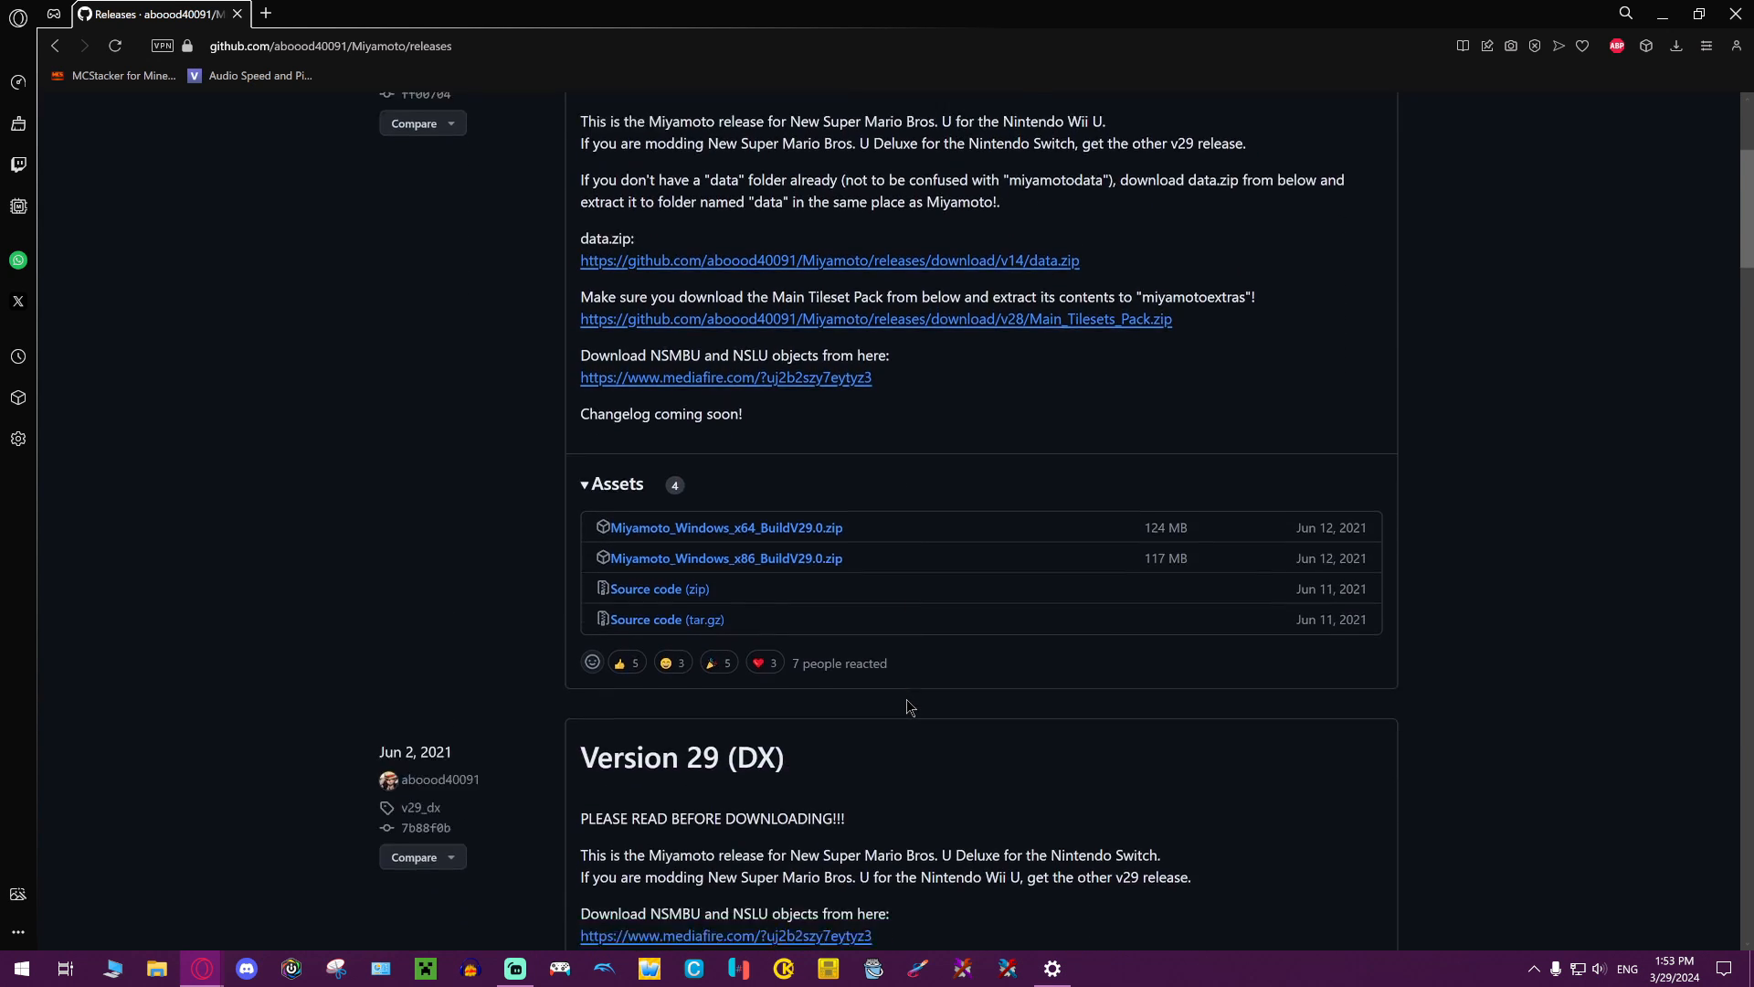
pyautogui.moveTo(866, 721); pyautogui.dragTo(1002, 721)
pyautogui.scroll(4, 721, 406)
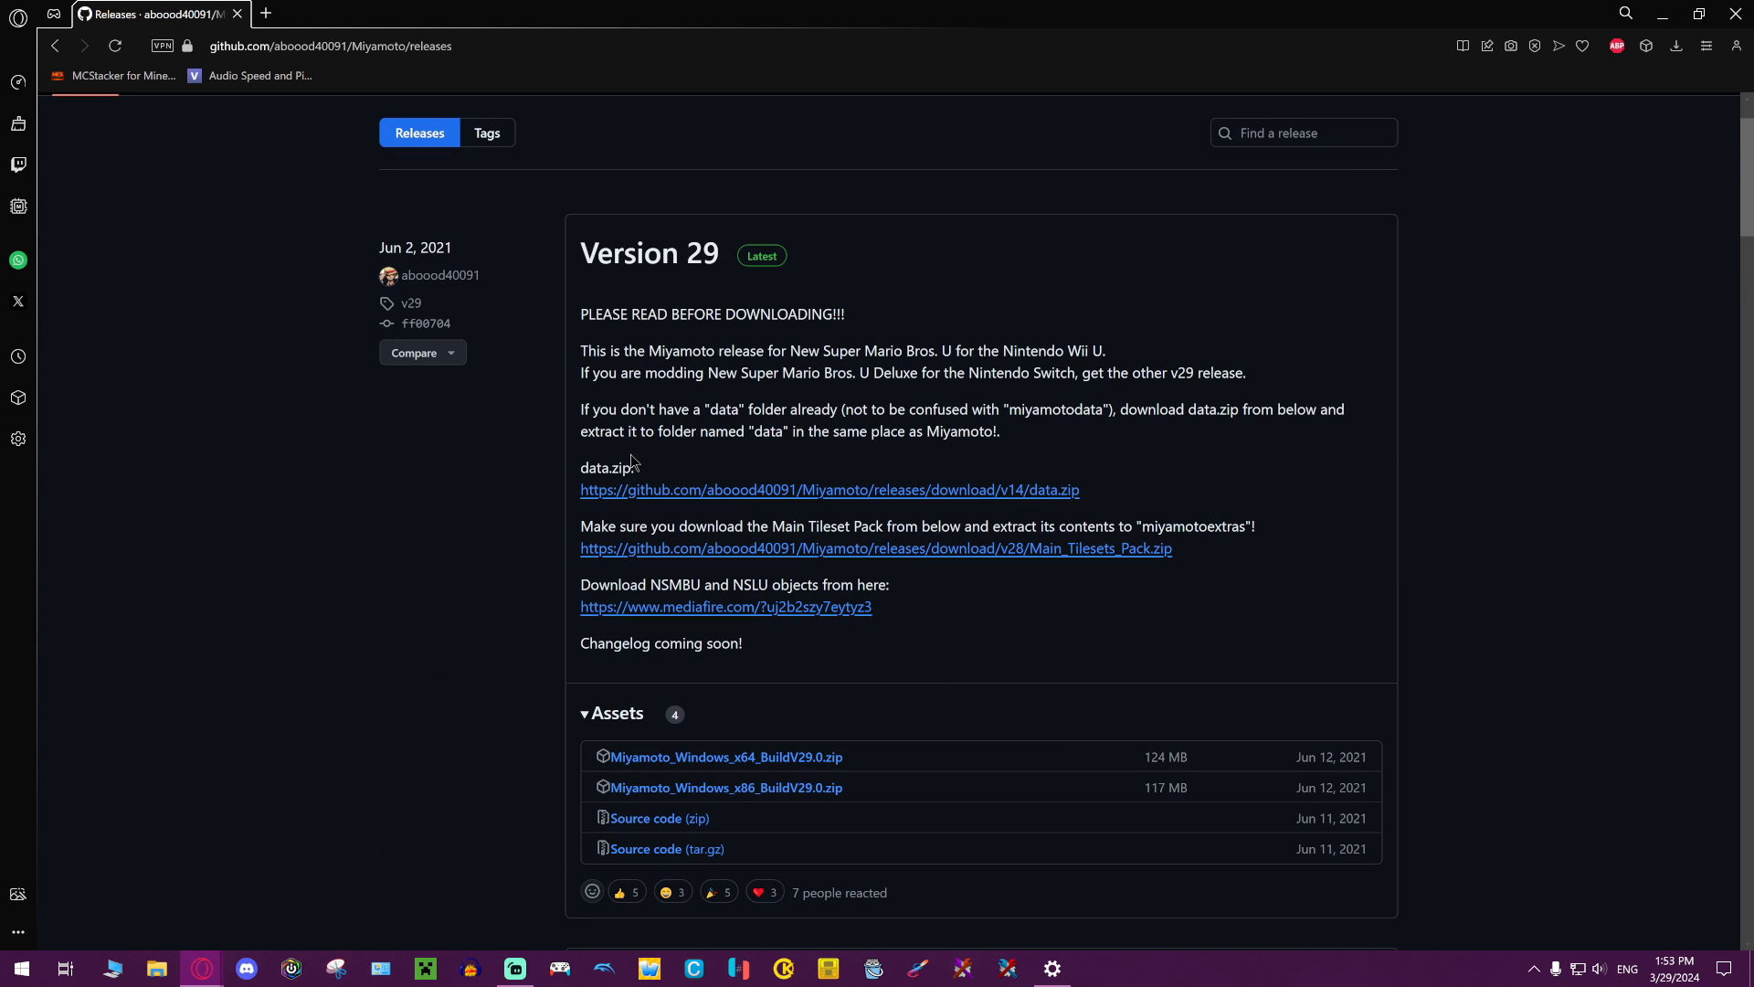
# Download data.zip from the link in the Version 29 release notes
pyautogui.moveTo(576, 468); pyautogui.dragTo(745, 643)
pyautogui.click(597, 470)
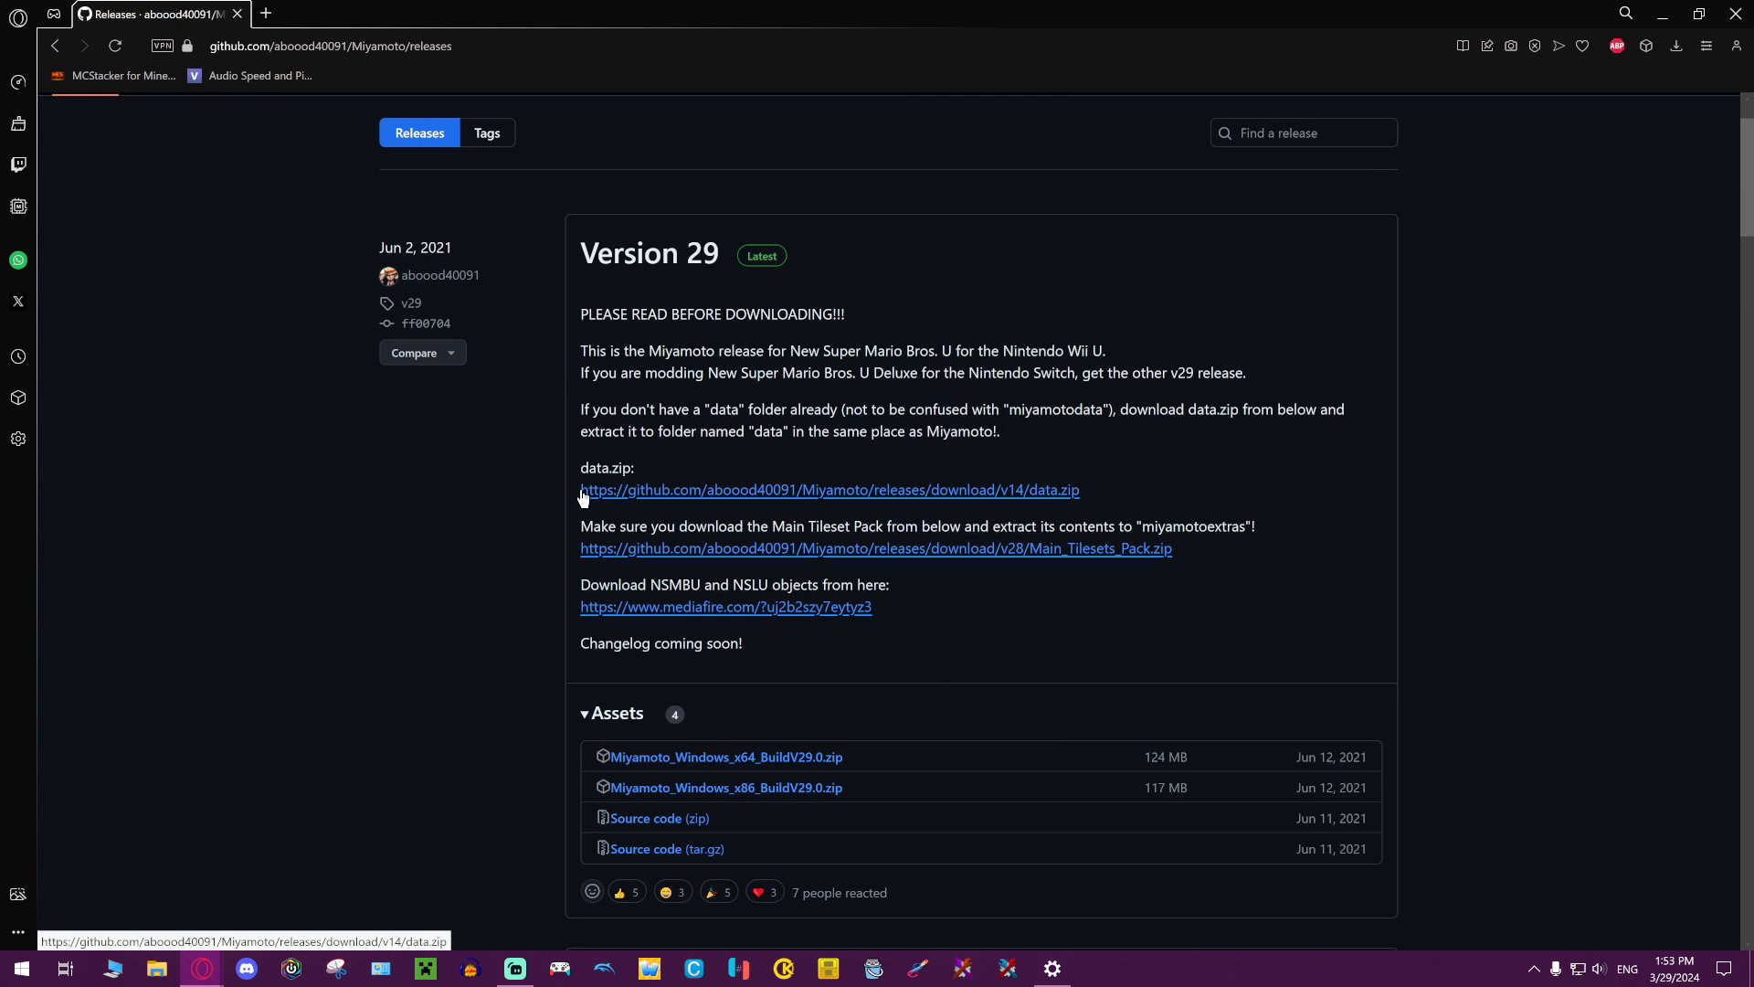
pyautogui.moveTo(580, 470); pyautogui.dragTo(611, 468)
pyautogui.middleClick(602, 488)
pyautogui.click(323, 10)
# Download Main_Tilesets_Pack.zip from the link in the Version 29 release notes
pyautogui.click(766, 519)
pyautogui.moveTo(766, 519)
pyautogui.mouseDown()
pyautogui.moveTo(869, 527)
pyautogui.moveTo(762, 527)
pyautogui.mouseUp()
pyautogui.moveTo(875, 520); pyautogui.dragTo(876, 520)
pyautogui.click(843, 523)
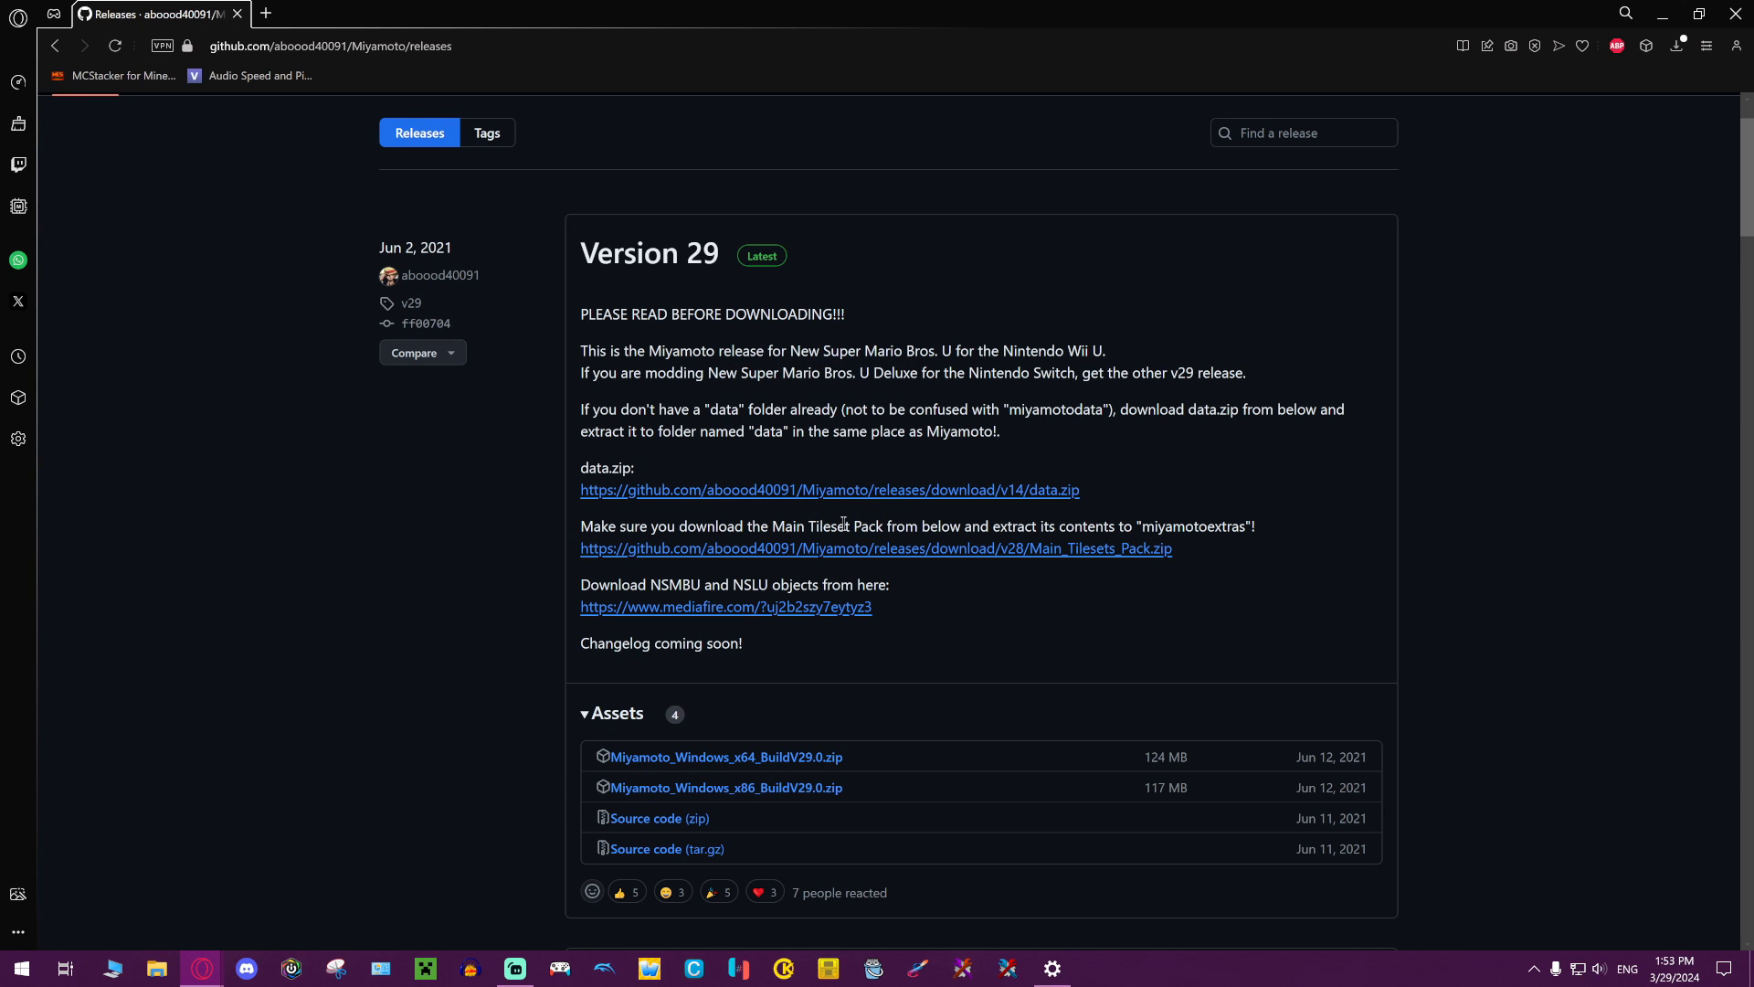
pyautogui.click(810, 549)
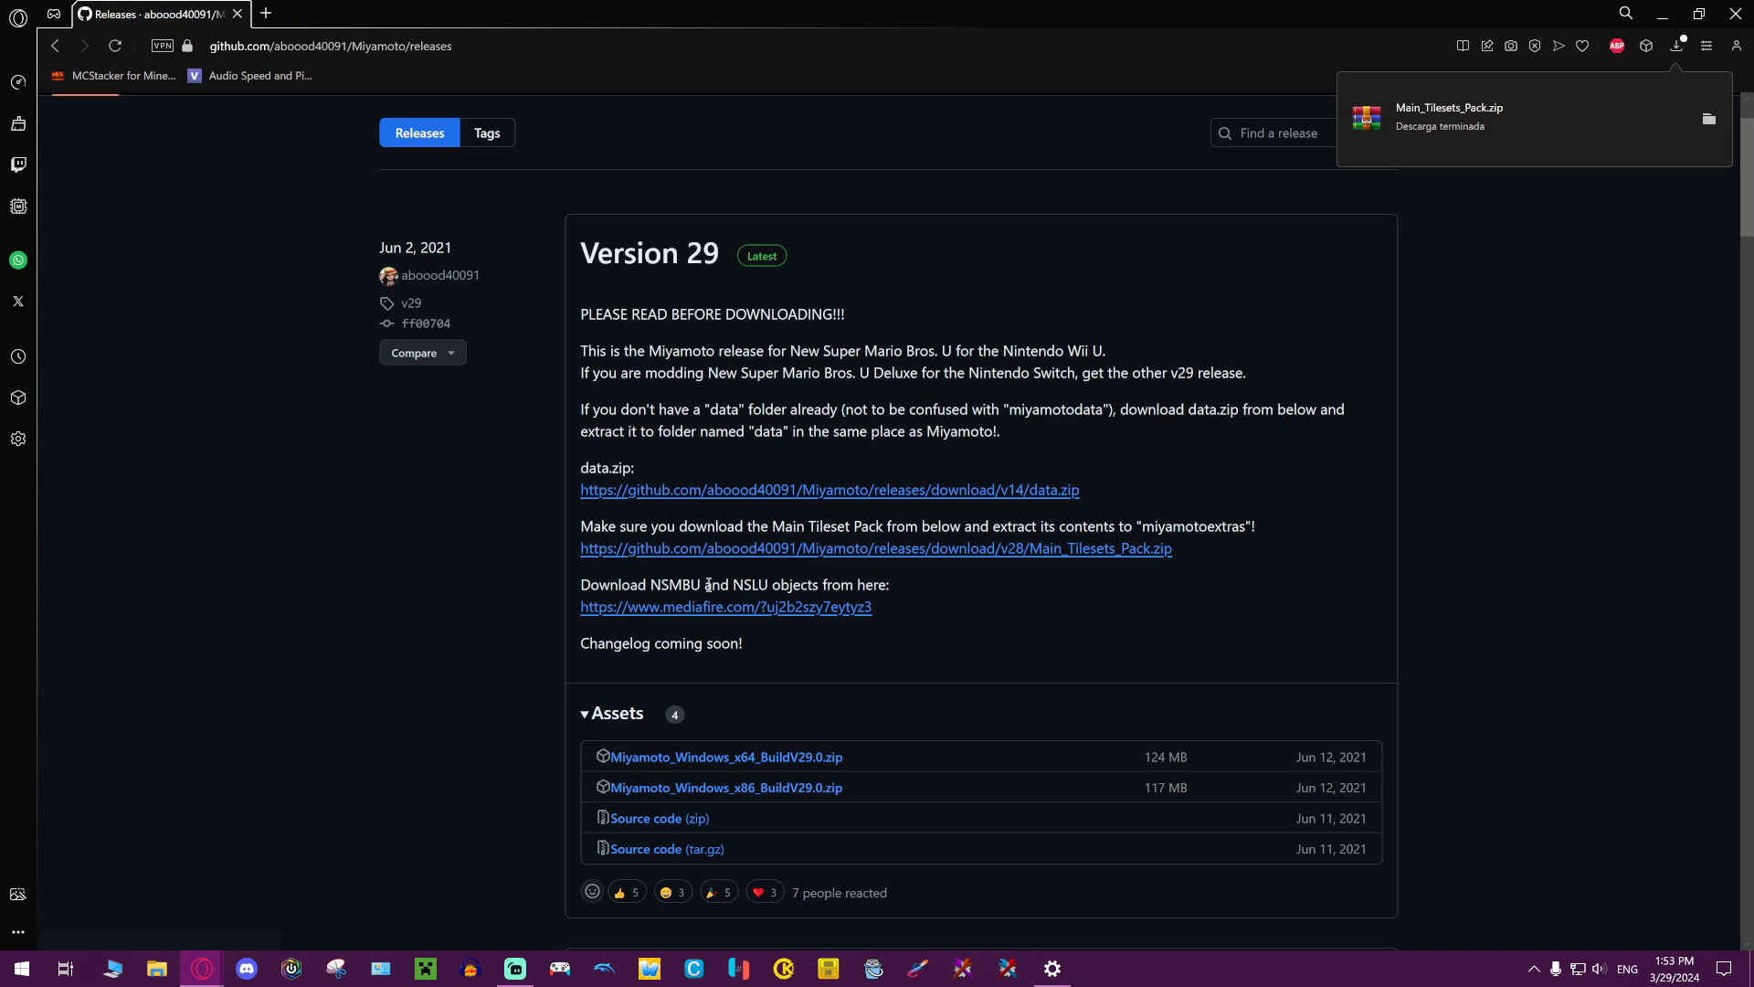
# Download Objects.zip with the NSMBU and NSLU objects from the MediaFire link, and close the MediaFire page
pyautogui.doubleClick(781, 584)
pyautogui.click(863, 587)
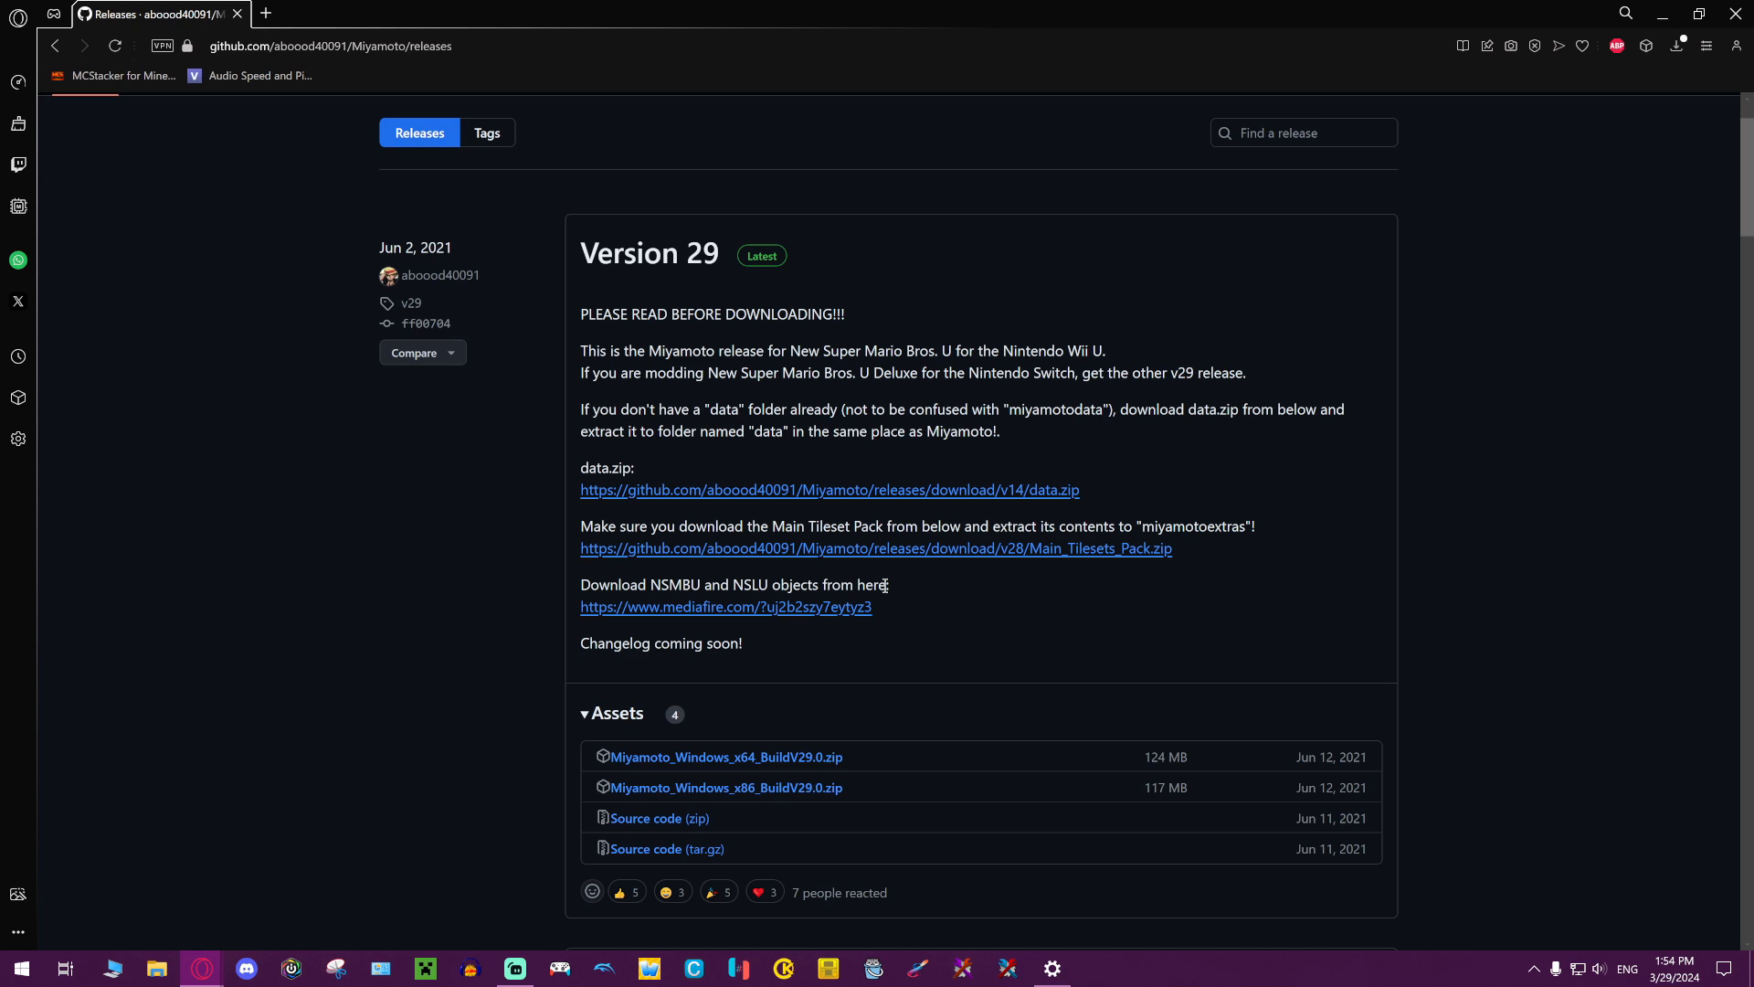
pyautogui.click(842, 608)
pyautogui.click(1145, 257)
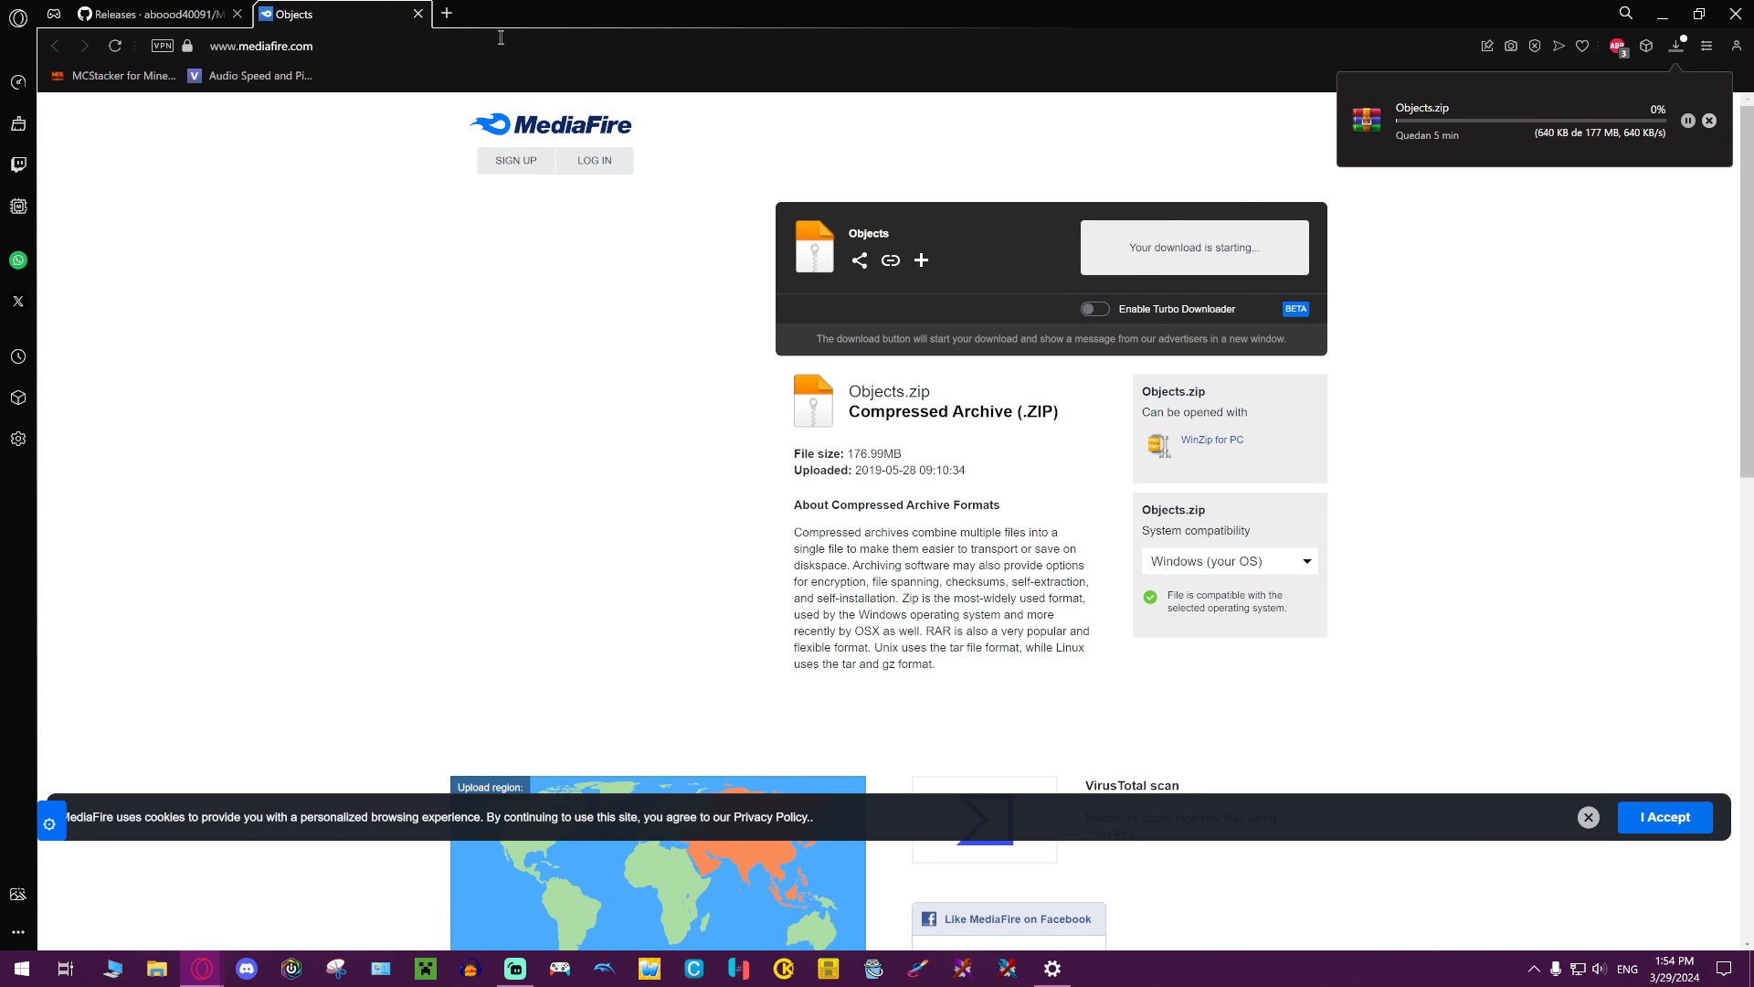
pyautogui.hotkey('ctrl', 'w')
# Check the PC's system type in the Windows About settings to choose between the x64 and x86 builds
pyautogui.moveTo(590, 667); pyautogui.dragTo(862, 667)
pyautogui.click(579, 671)
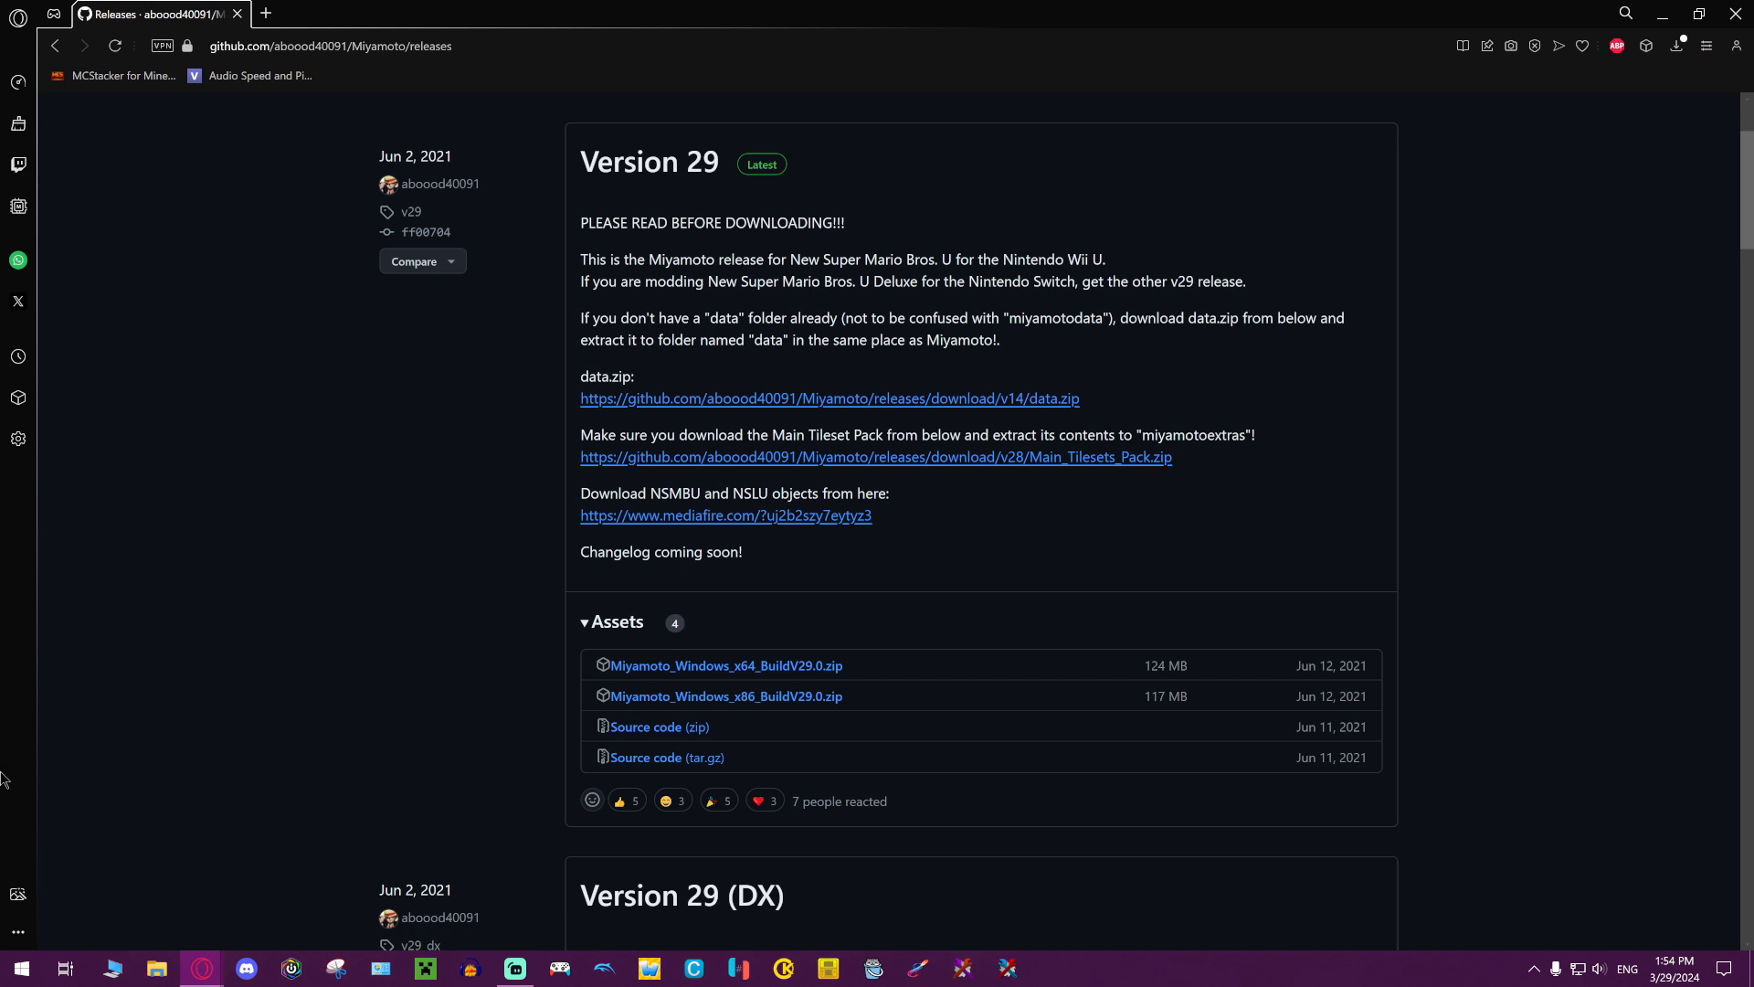
pyautogui.click(6, 978)
pyautogui.write('set')
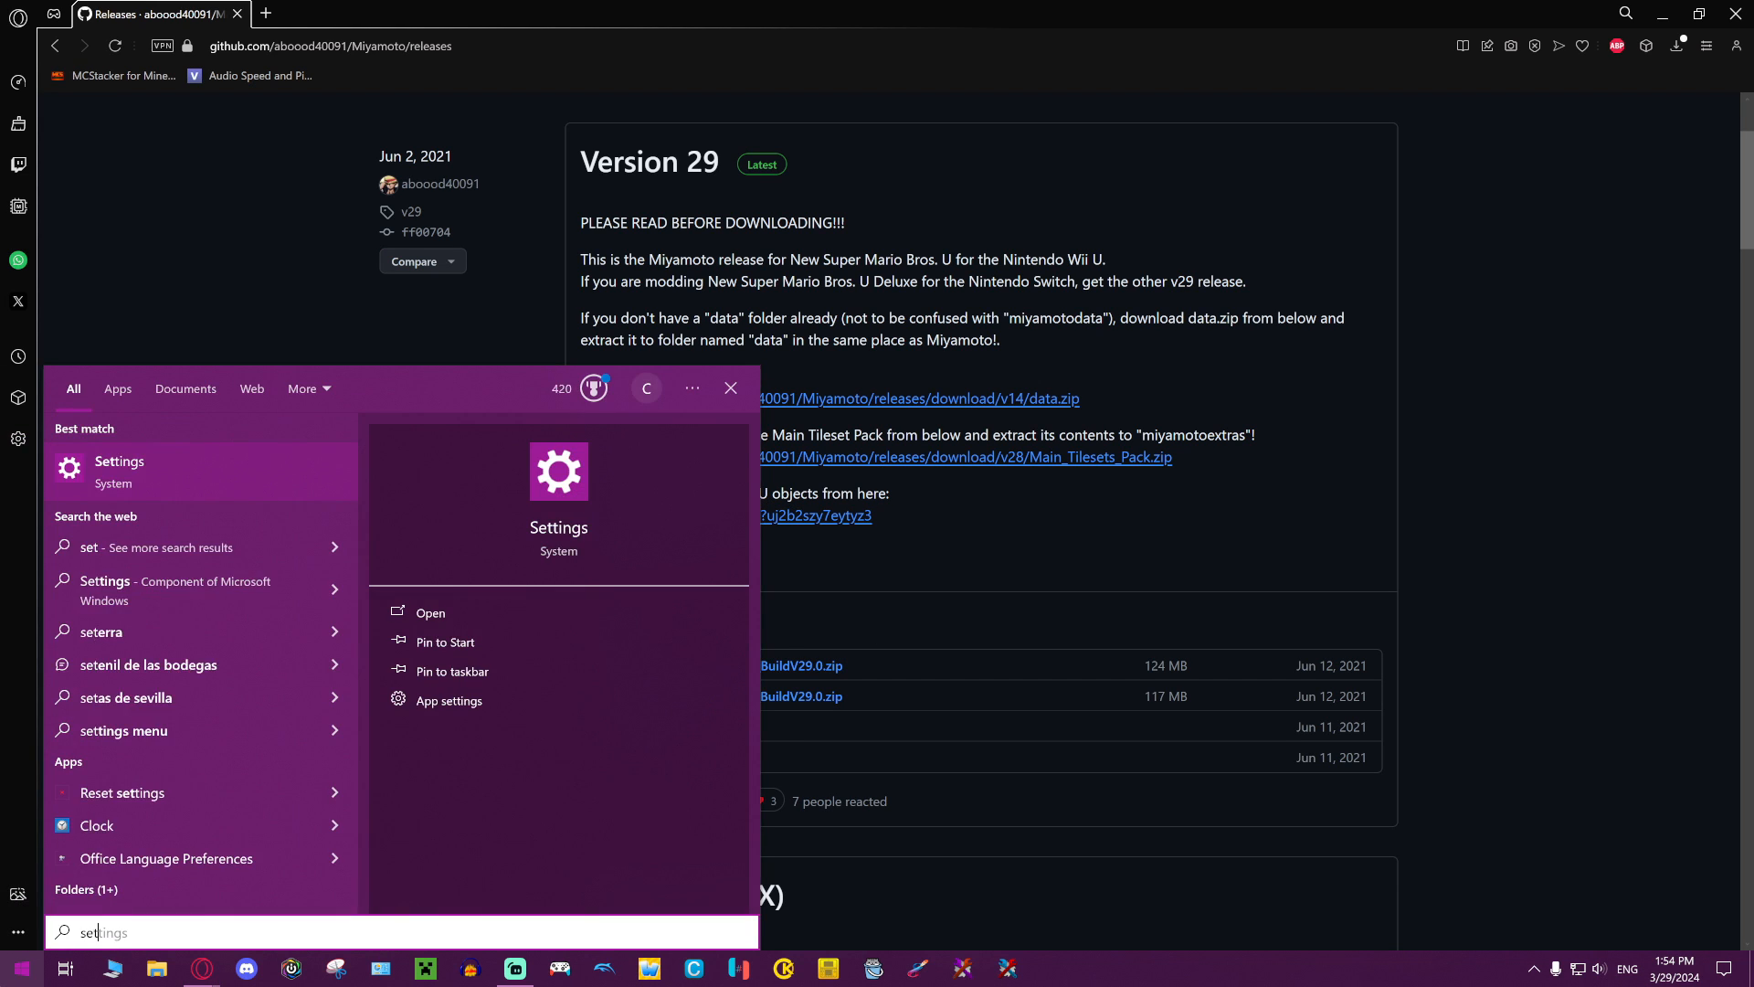
pyautogui.press('Return')
pyautogui.click(320, 311)
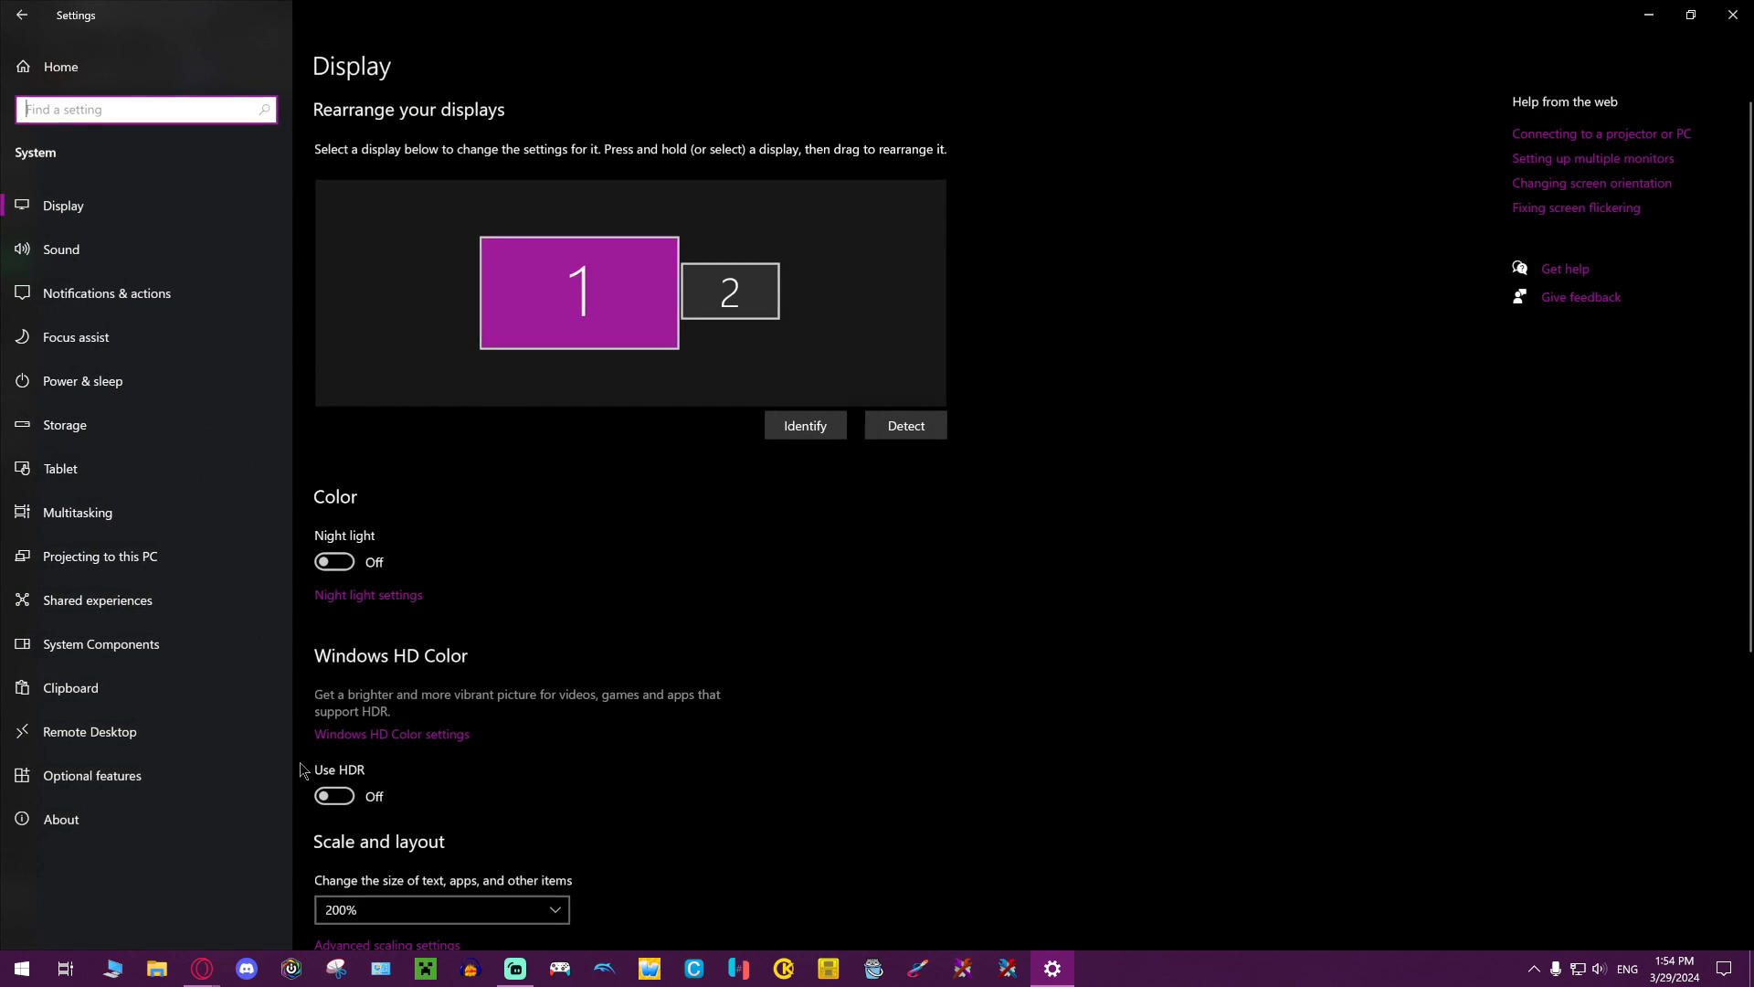
pyautogui.click(130, 809)
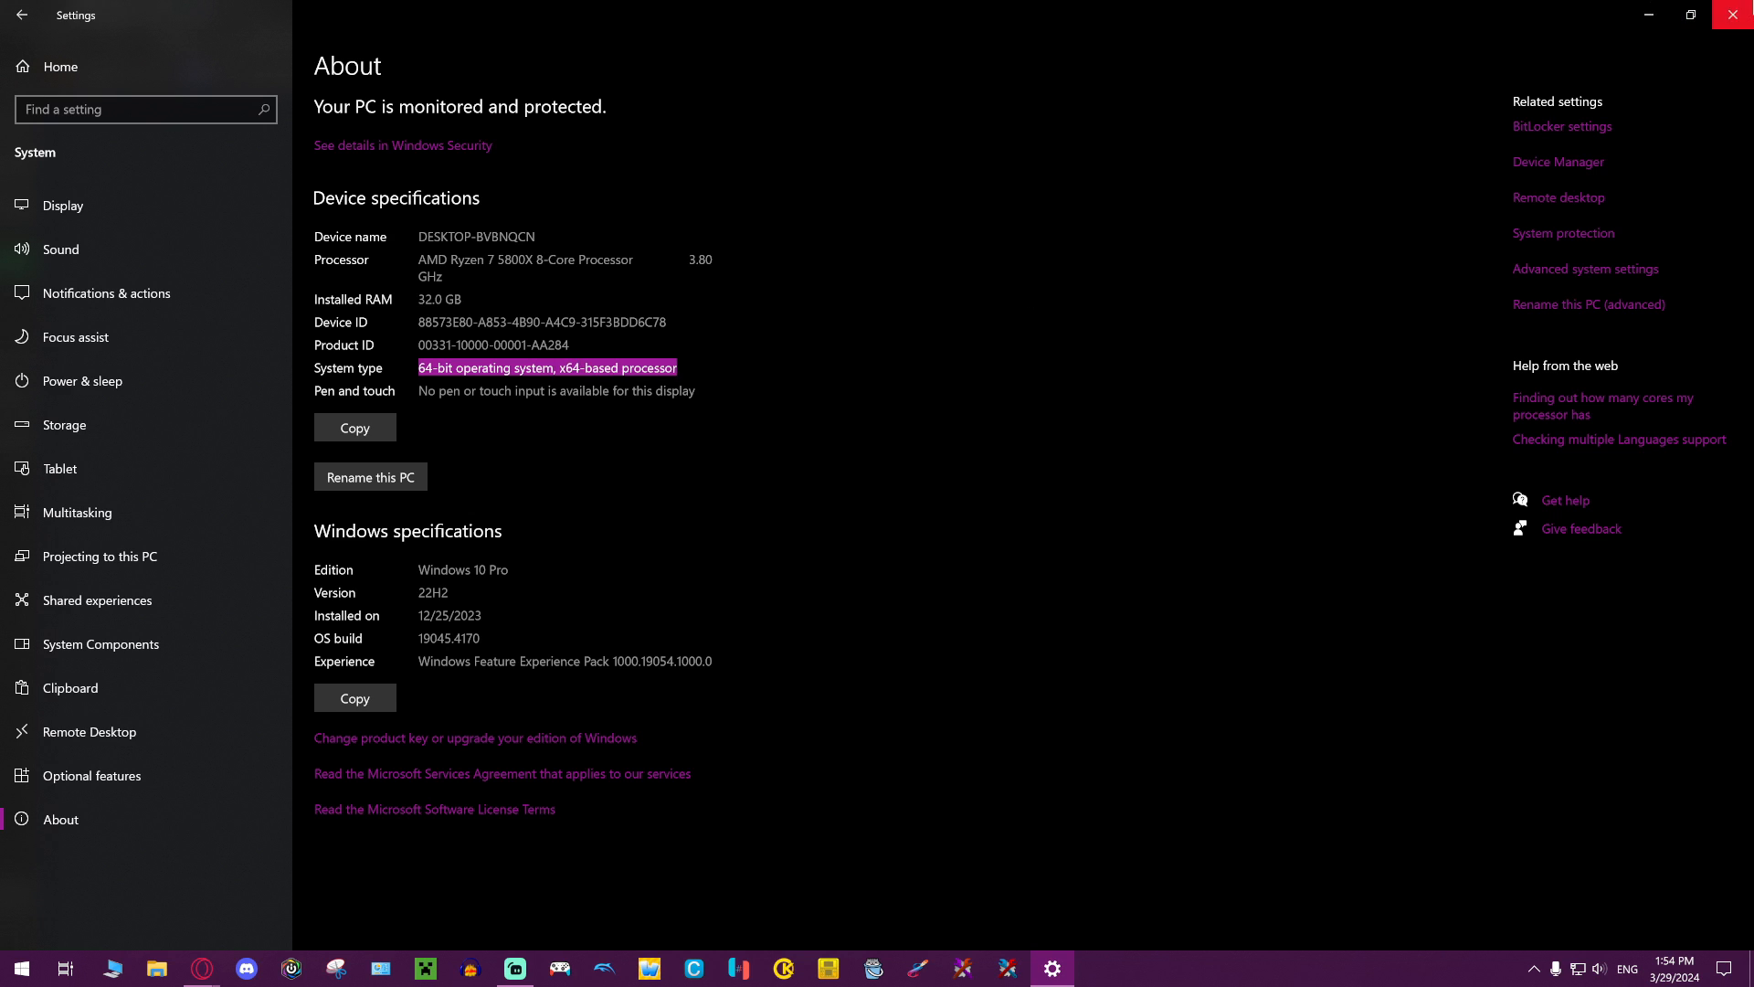
pyautogui.click(1745, 9)
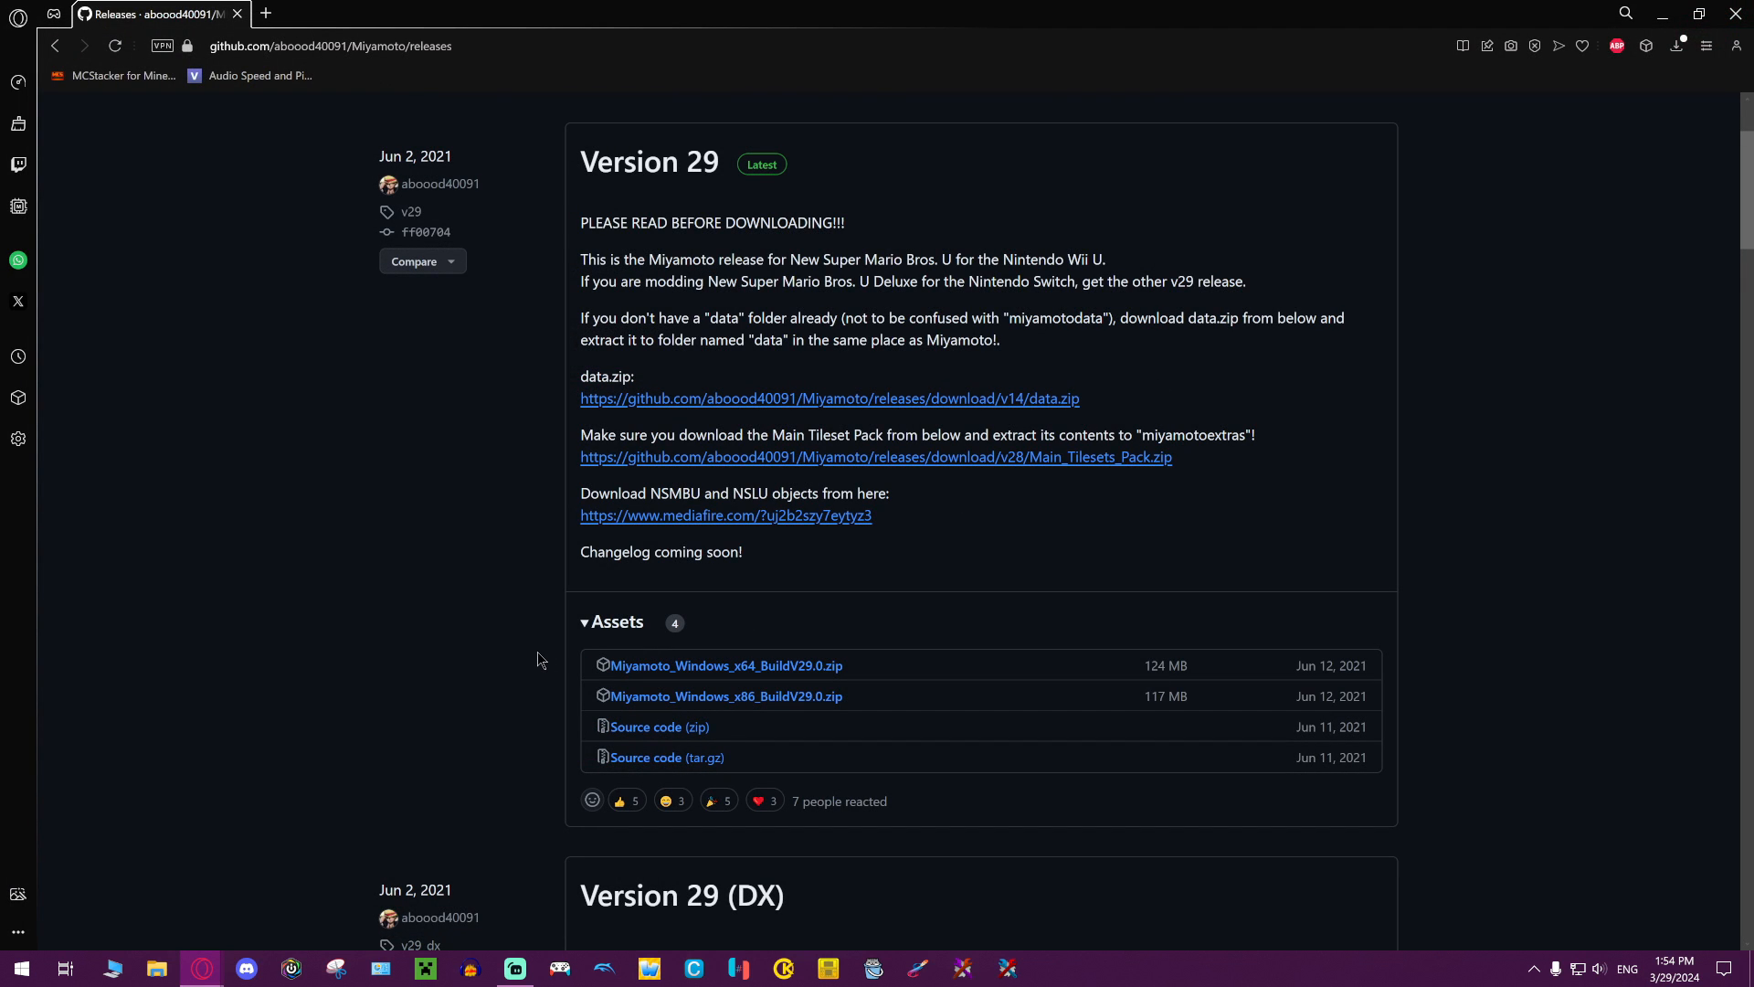
# Download Miyamoto_Windows_x64_BuildV29.0.zip from the Version 29 assets and open the archive in WinRAR
pyautogui.middleClick(627, 668)
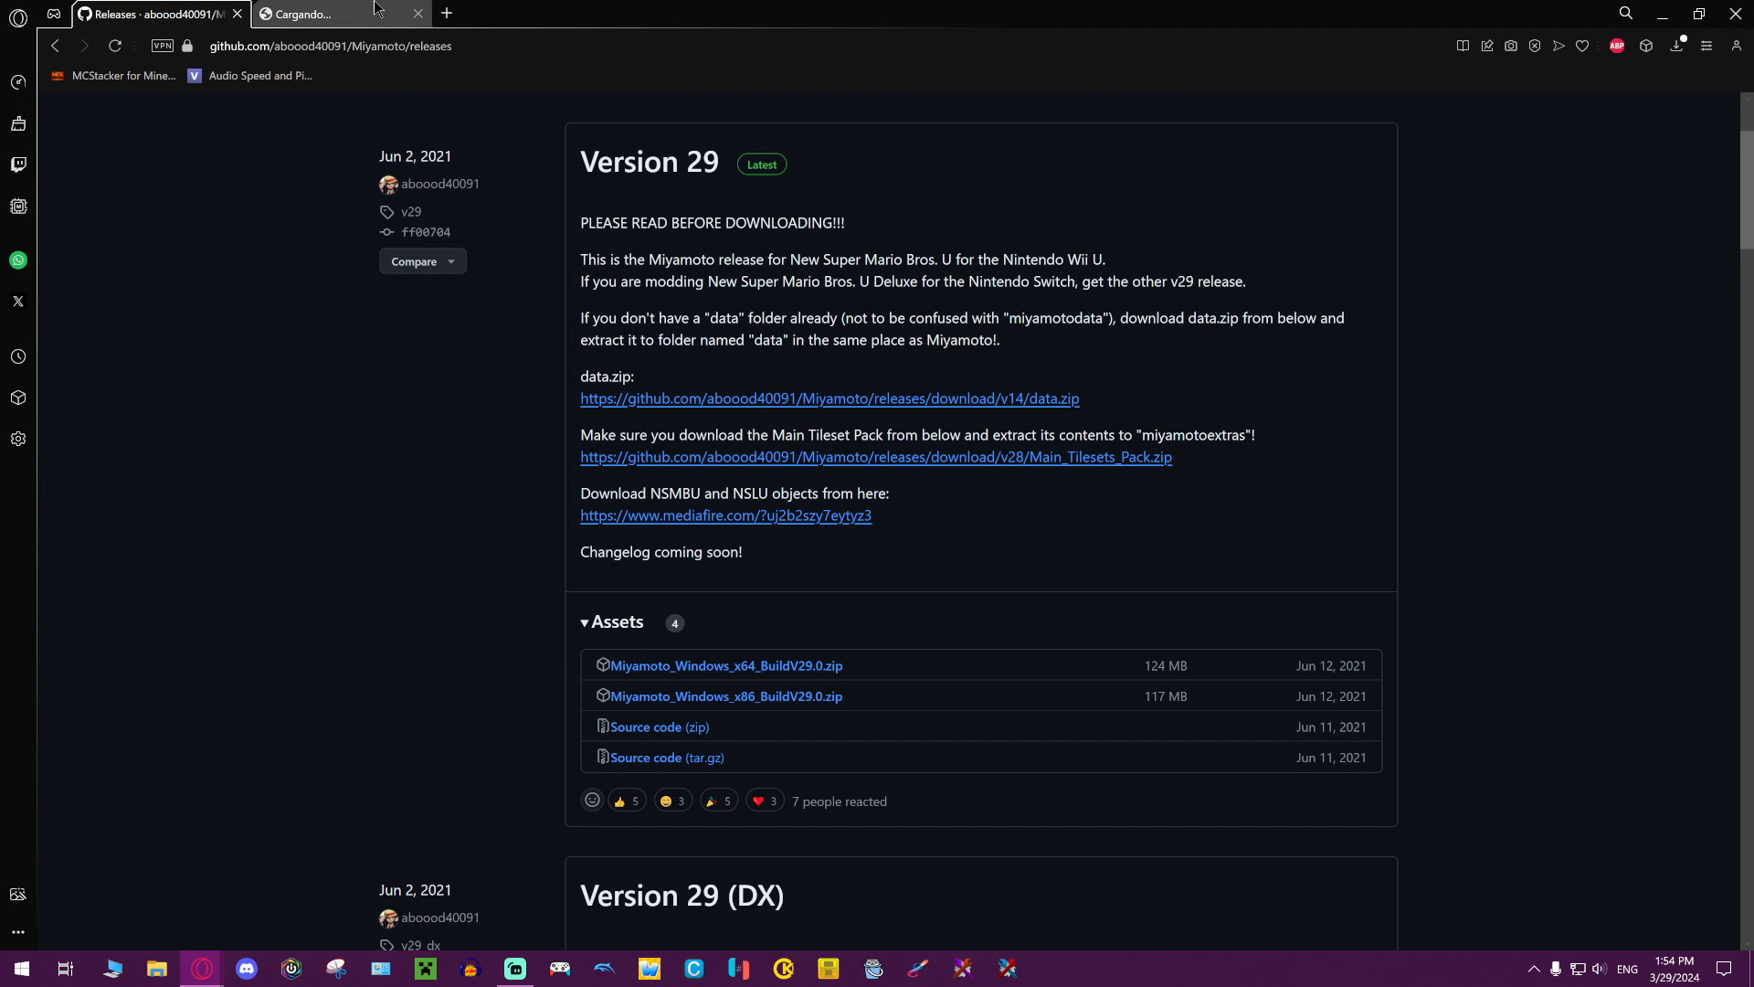
pyautogui.moveTo(844, 696); pyautogui.dragTo(896, 709)
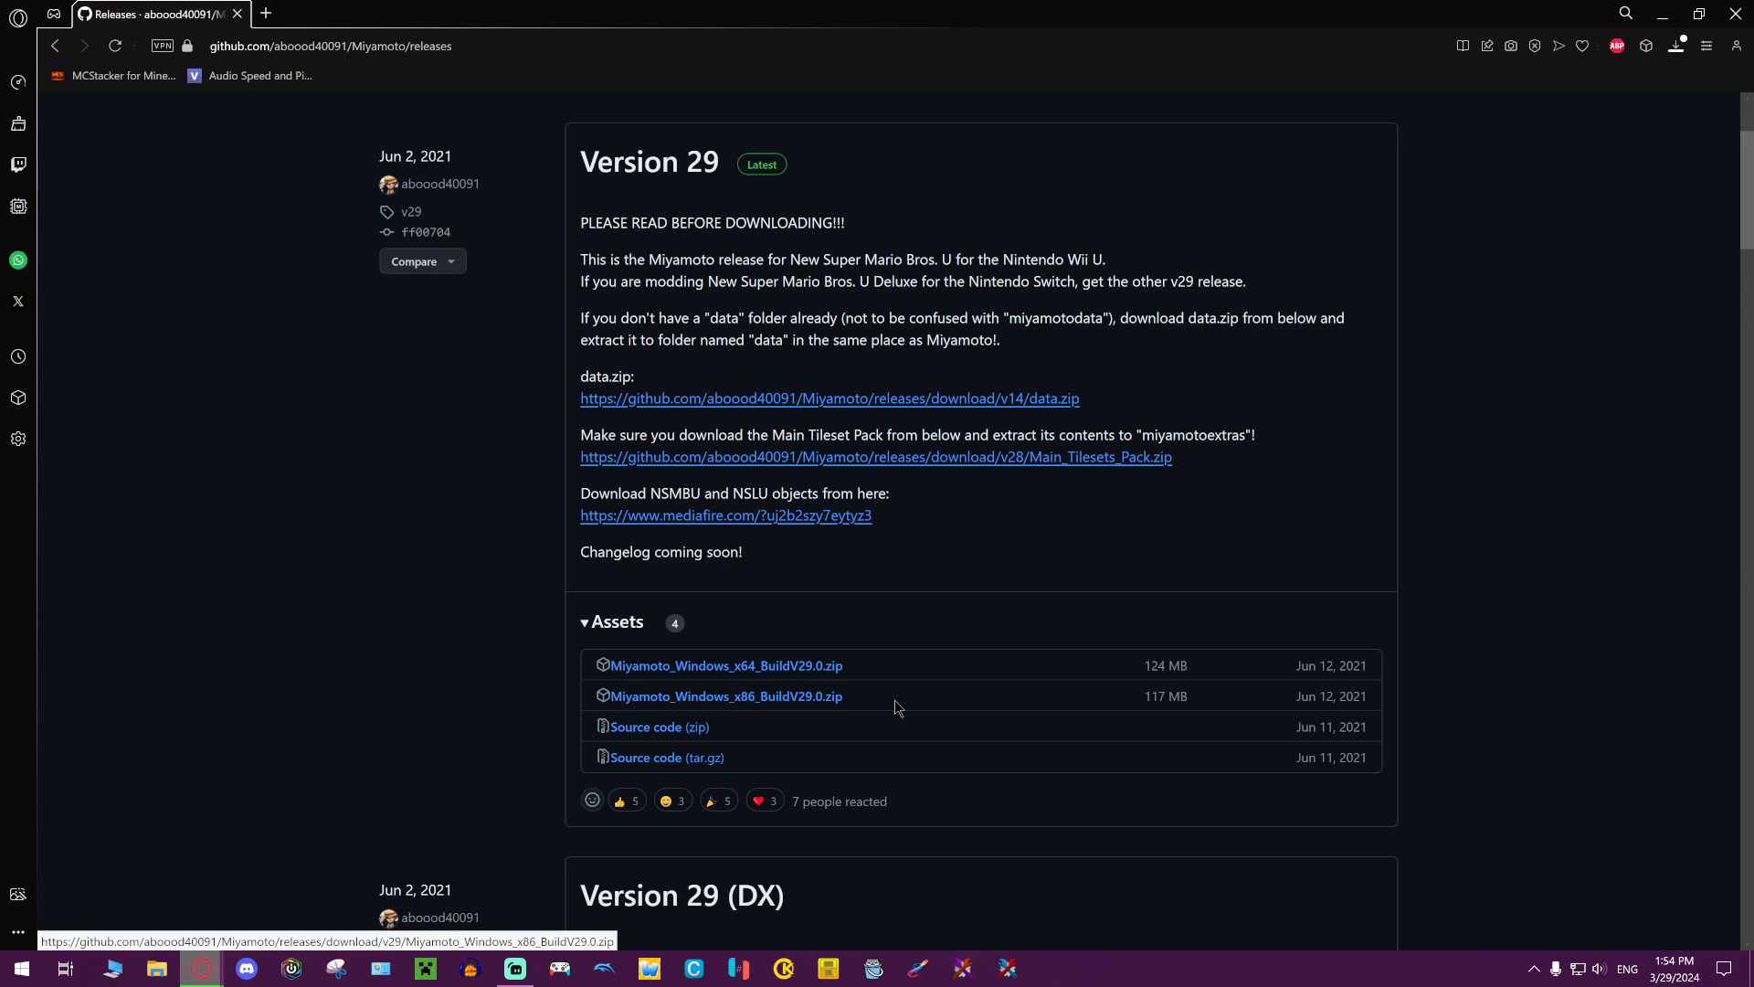
pyautogui.click(1675, 47)
pyautogui.click(1484, 172)
pyautogui.moveTo(851, 371); pyautogui.dragTo(272, 273)
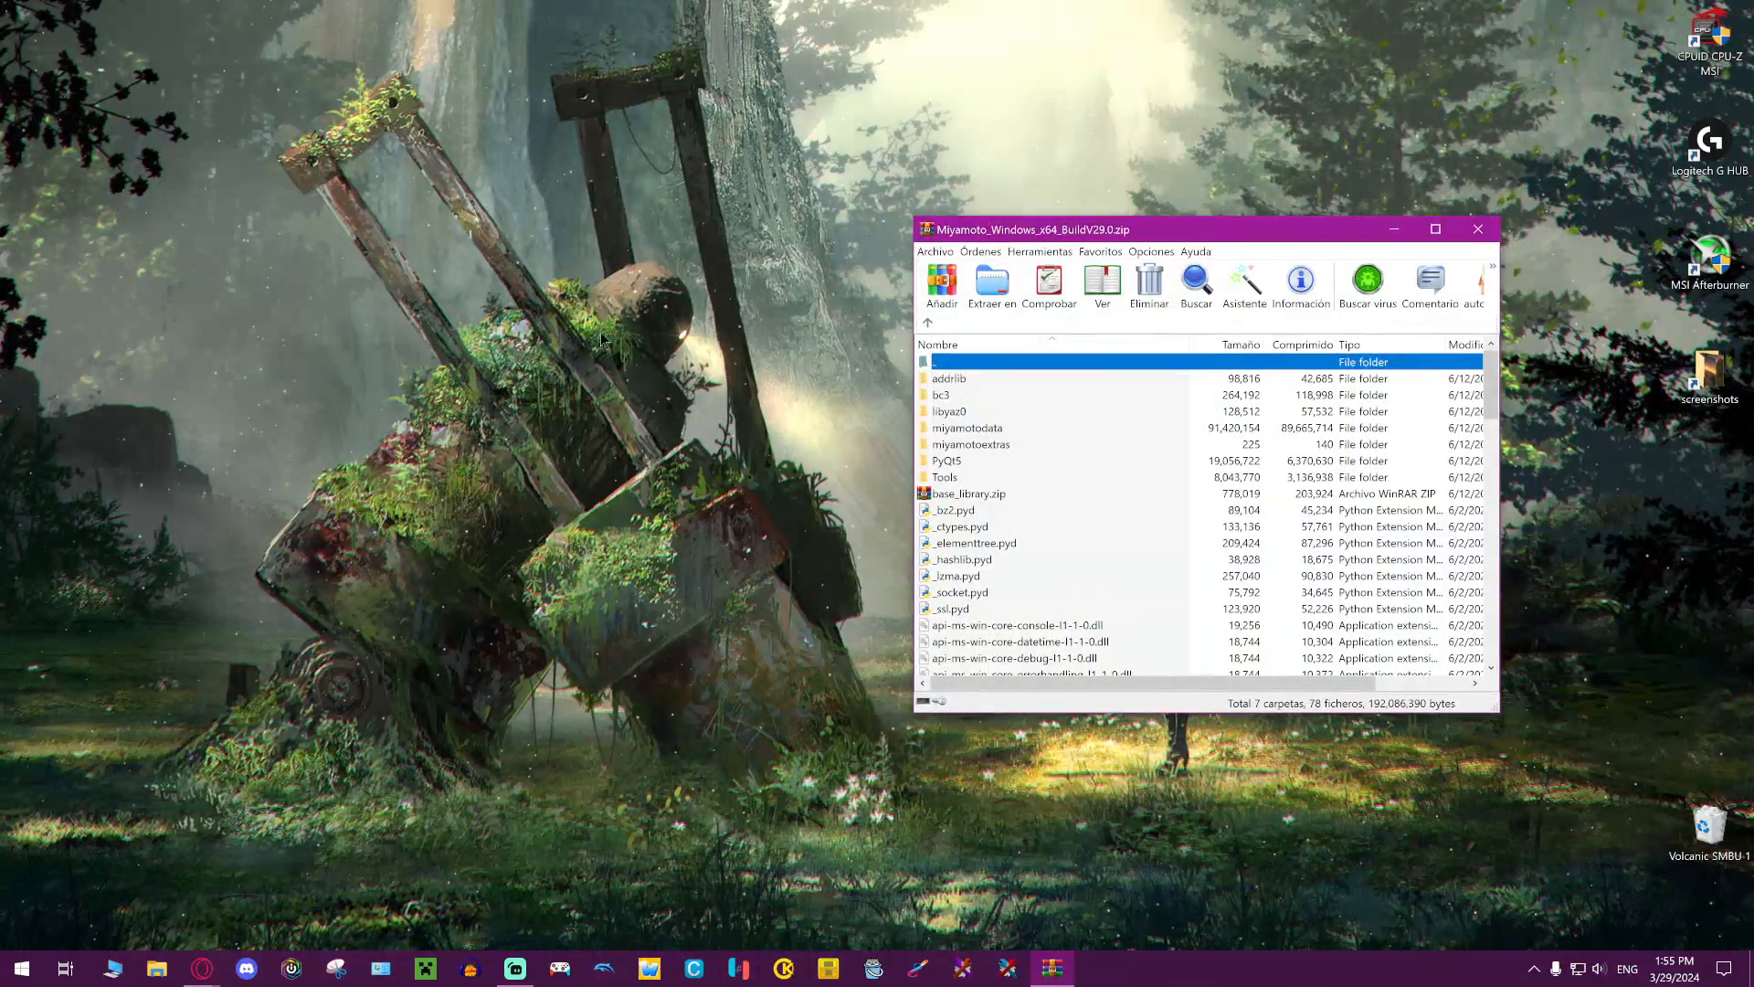
# Create a desktop folder named Miyamoto and place it beside the open archive window
pyautogui.click(227, 486)
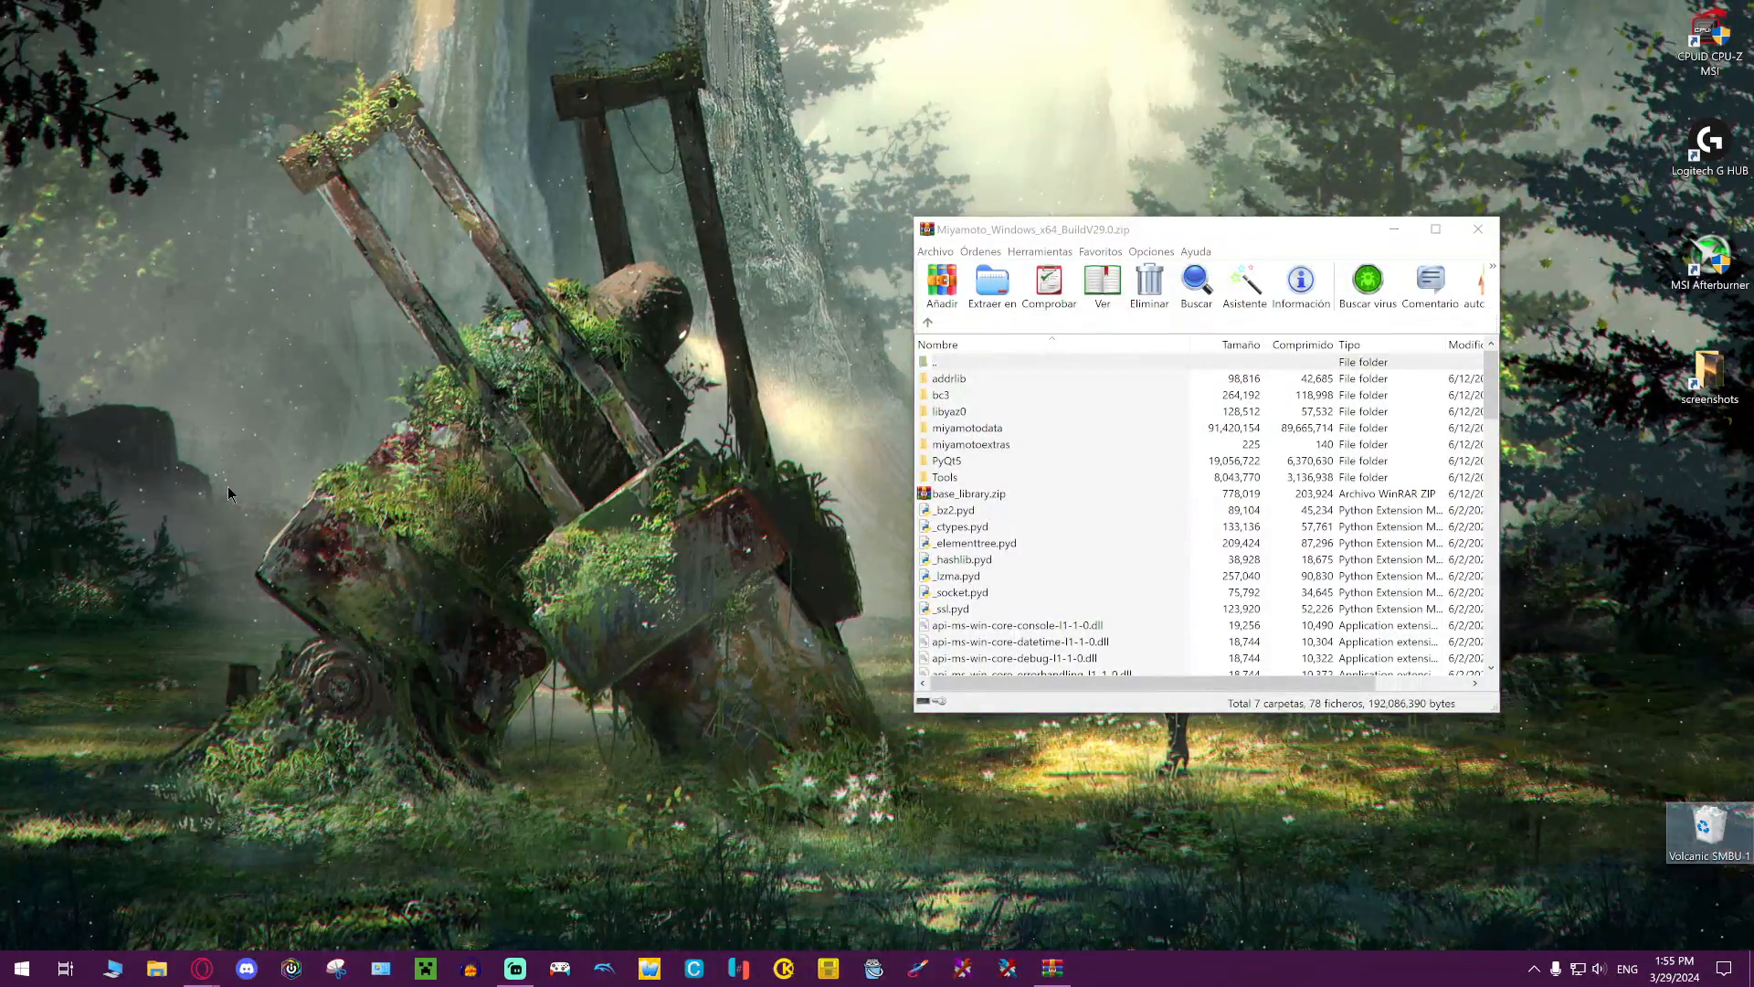
pyautogui.hotkey('ctrl', 'shift', 'n')
pyautogui.write('Miyamoto')
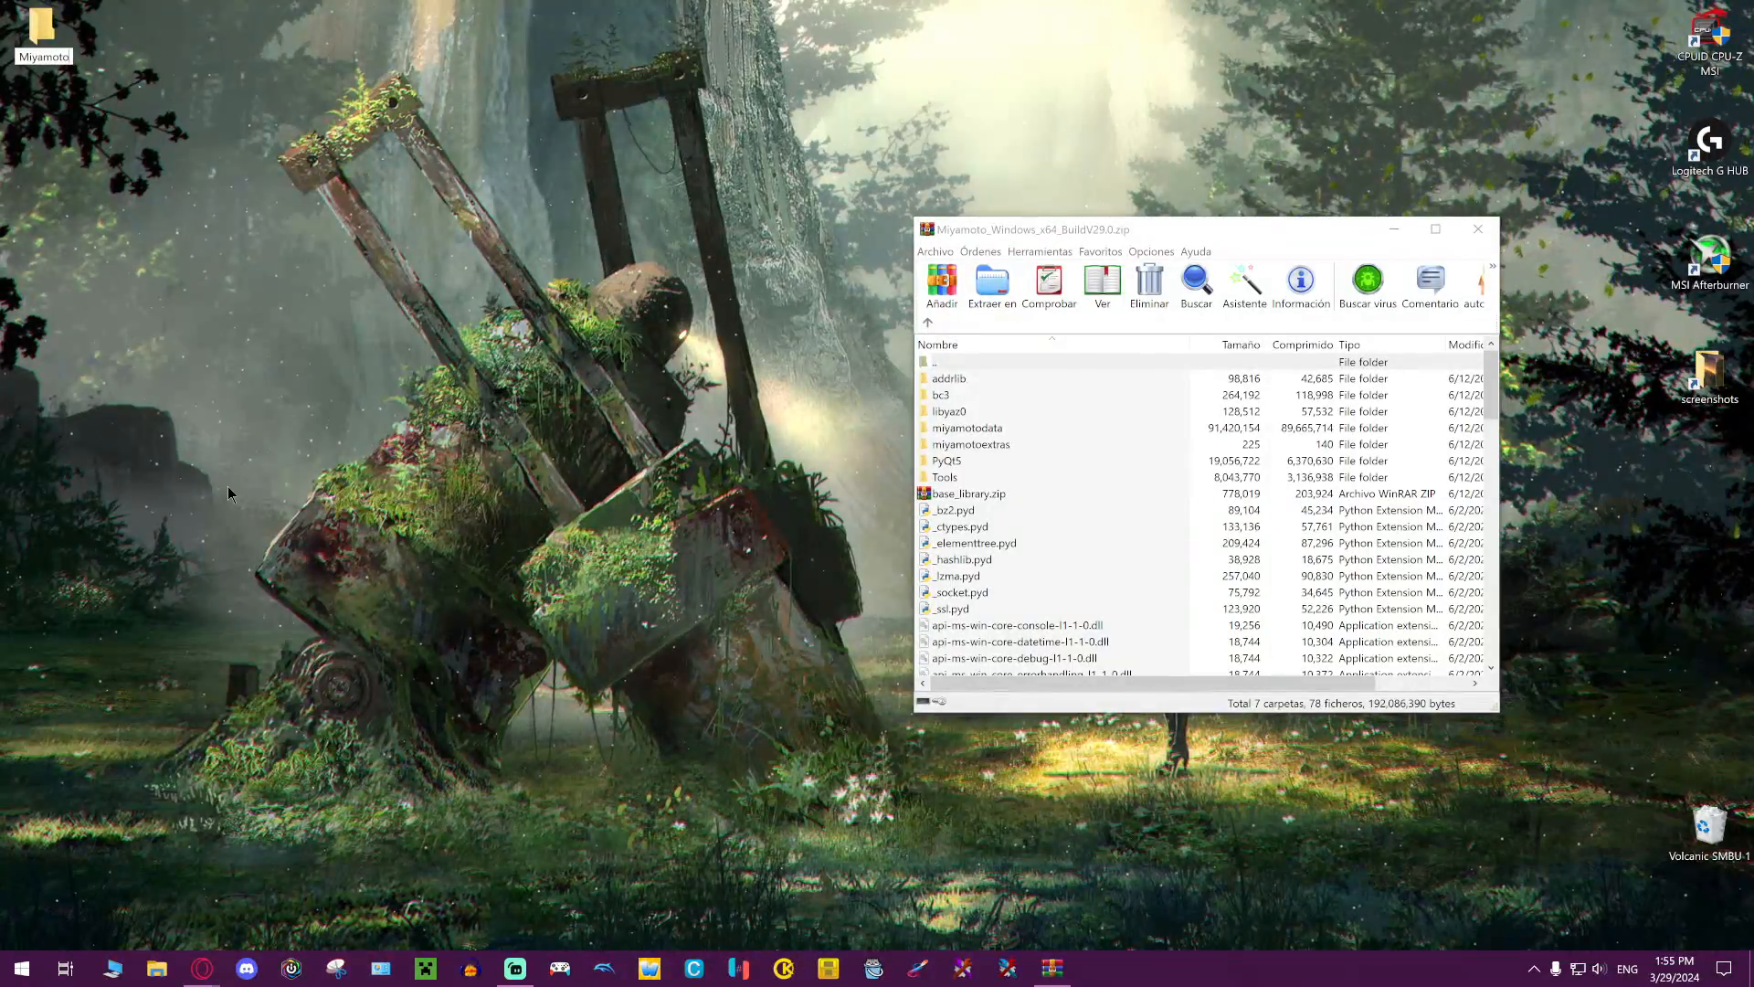
pyautogui.moveTo(41, 32); pyautogui.dragTo(482, 484)
pyautogui.moveTo(677, 634); pyautogui.dragTo(467, 409)
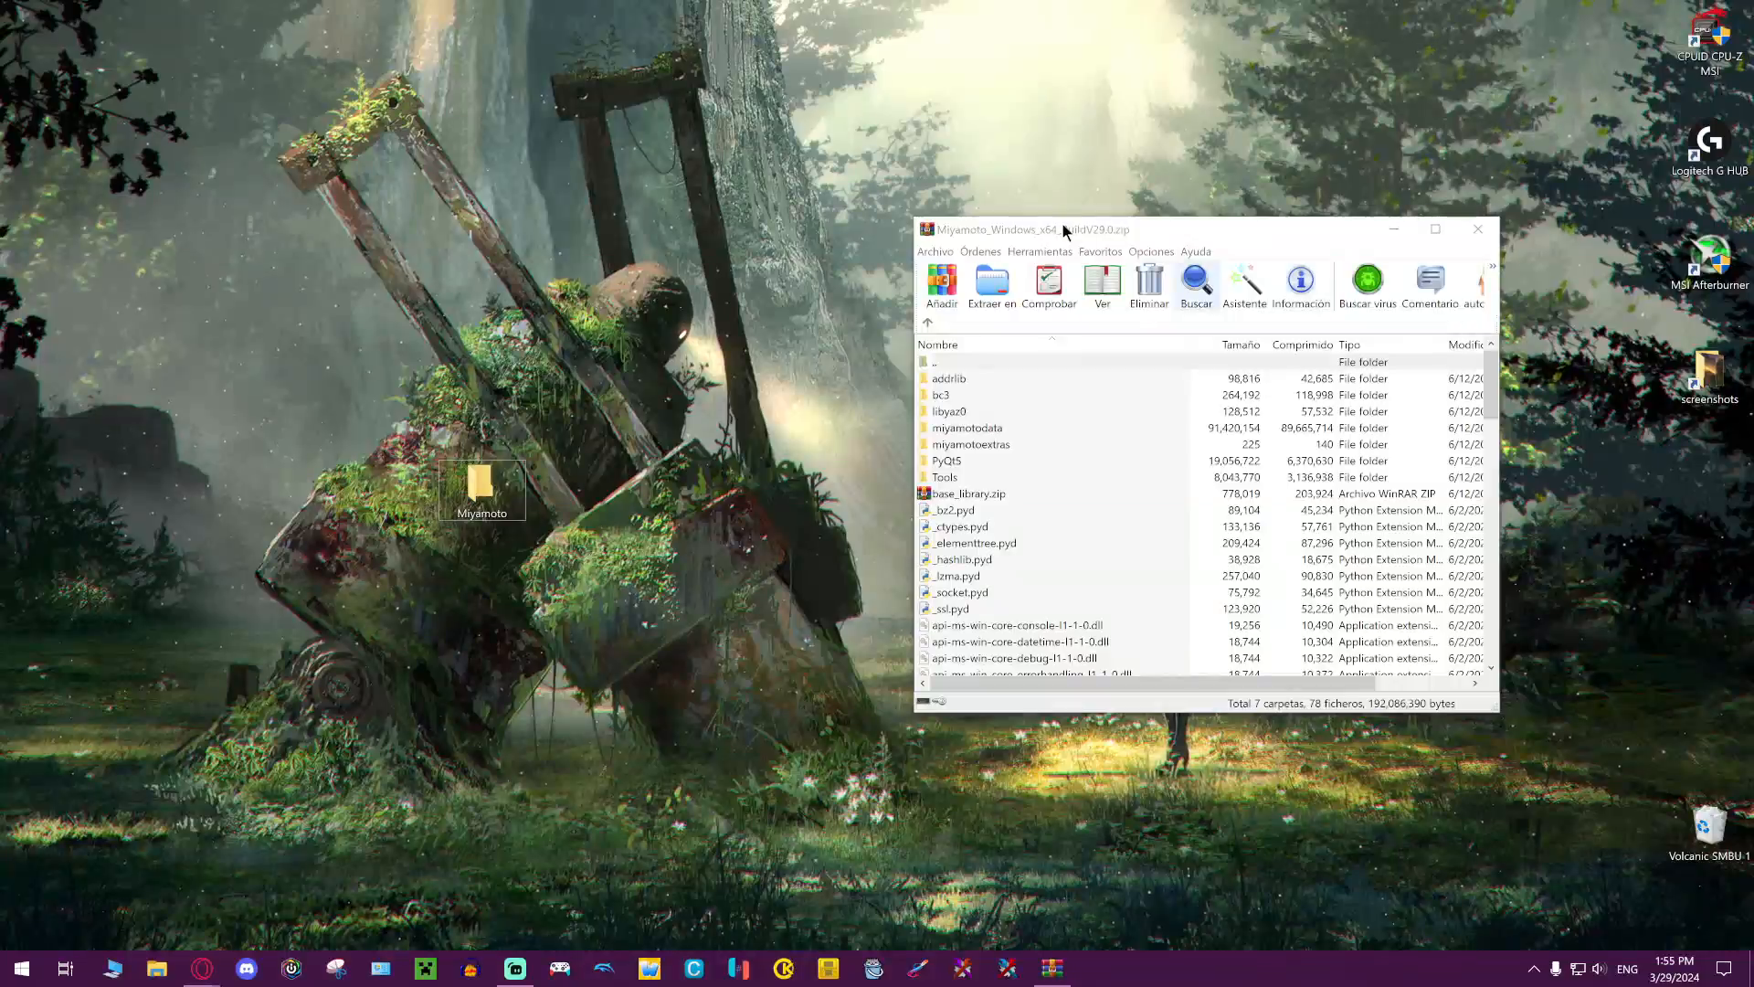
# Extract all contents of the x64 archive into the Miyamoto folder, open that folder and close the archive
pyautogui.moveTo(1188, 229); pyautogui.dragTo(1028, 230)
pyautogui.click(829, 382)
pyautogui.hotkey('ctrl', 'a')
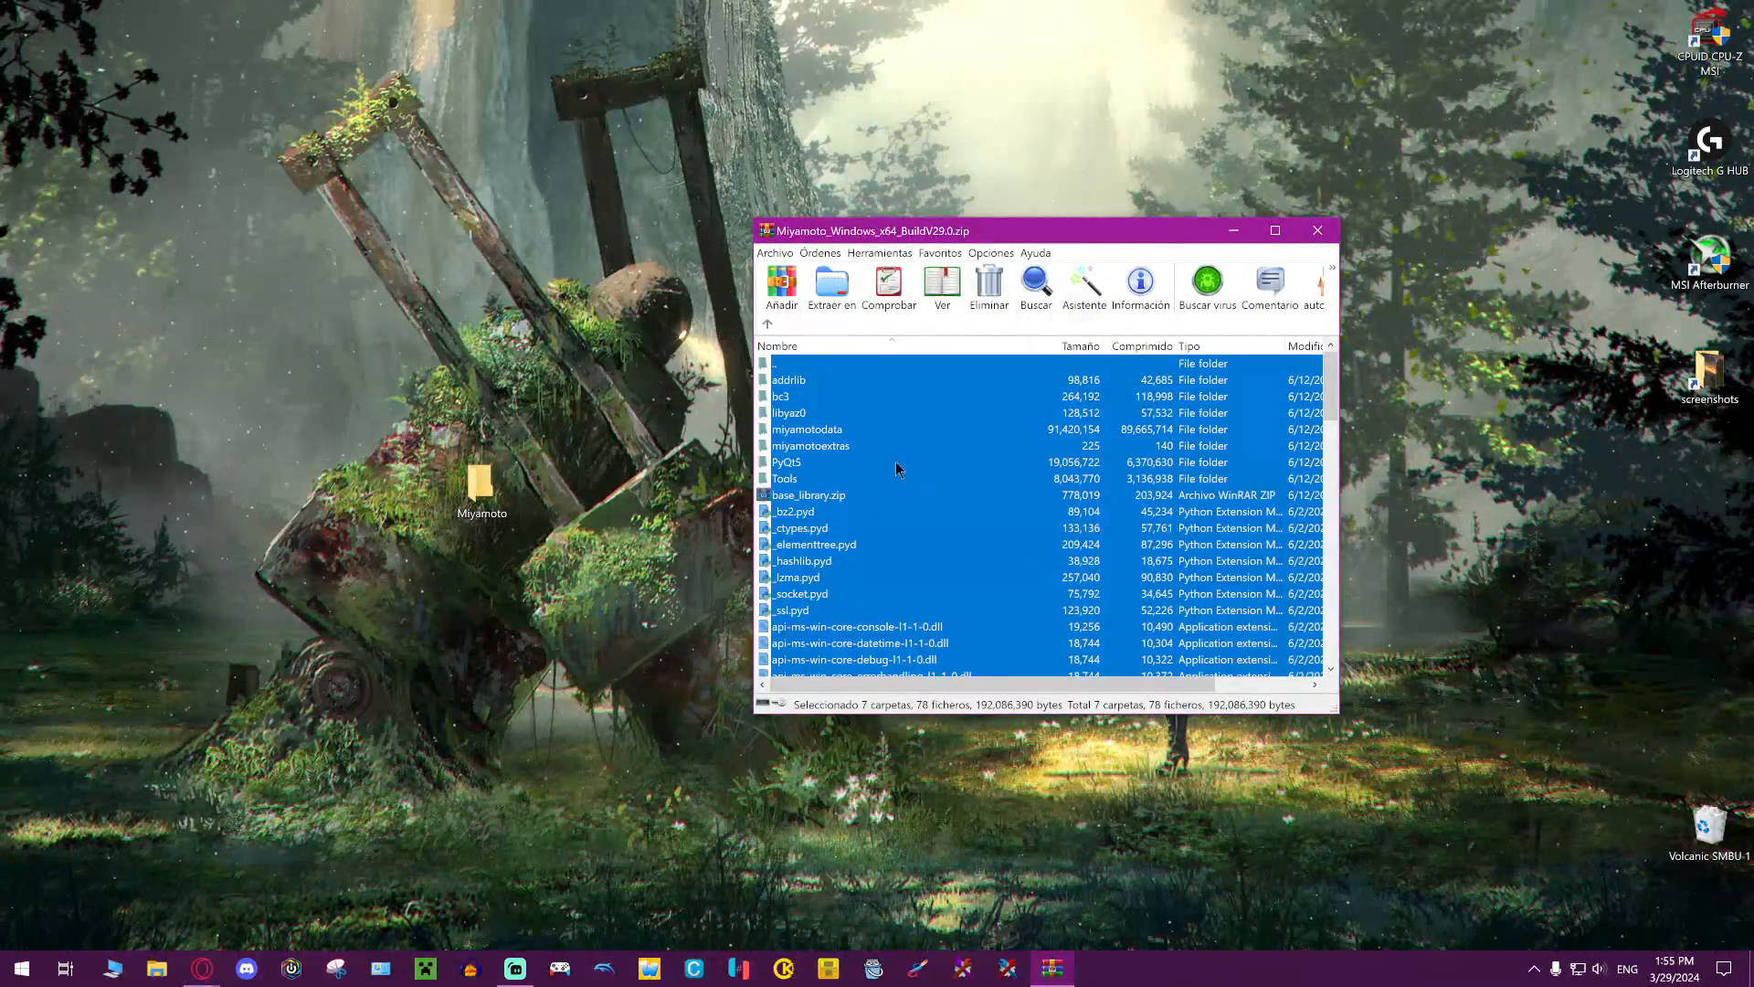
pyautogui.moveTo(624, 509); pyautogui.dragTo(498, 492)
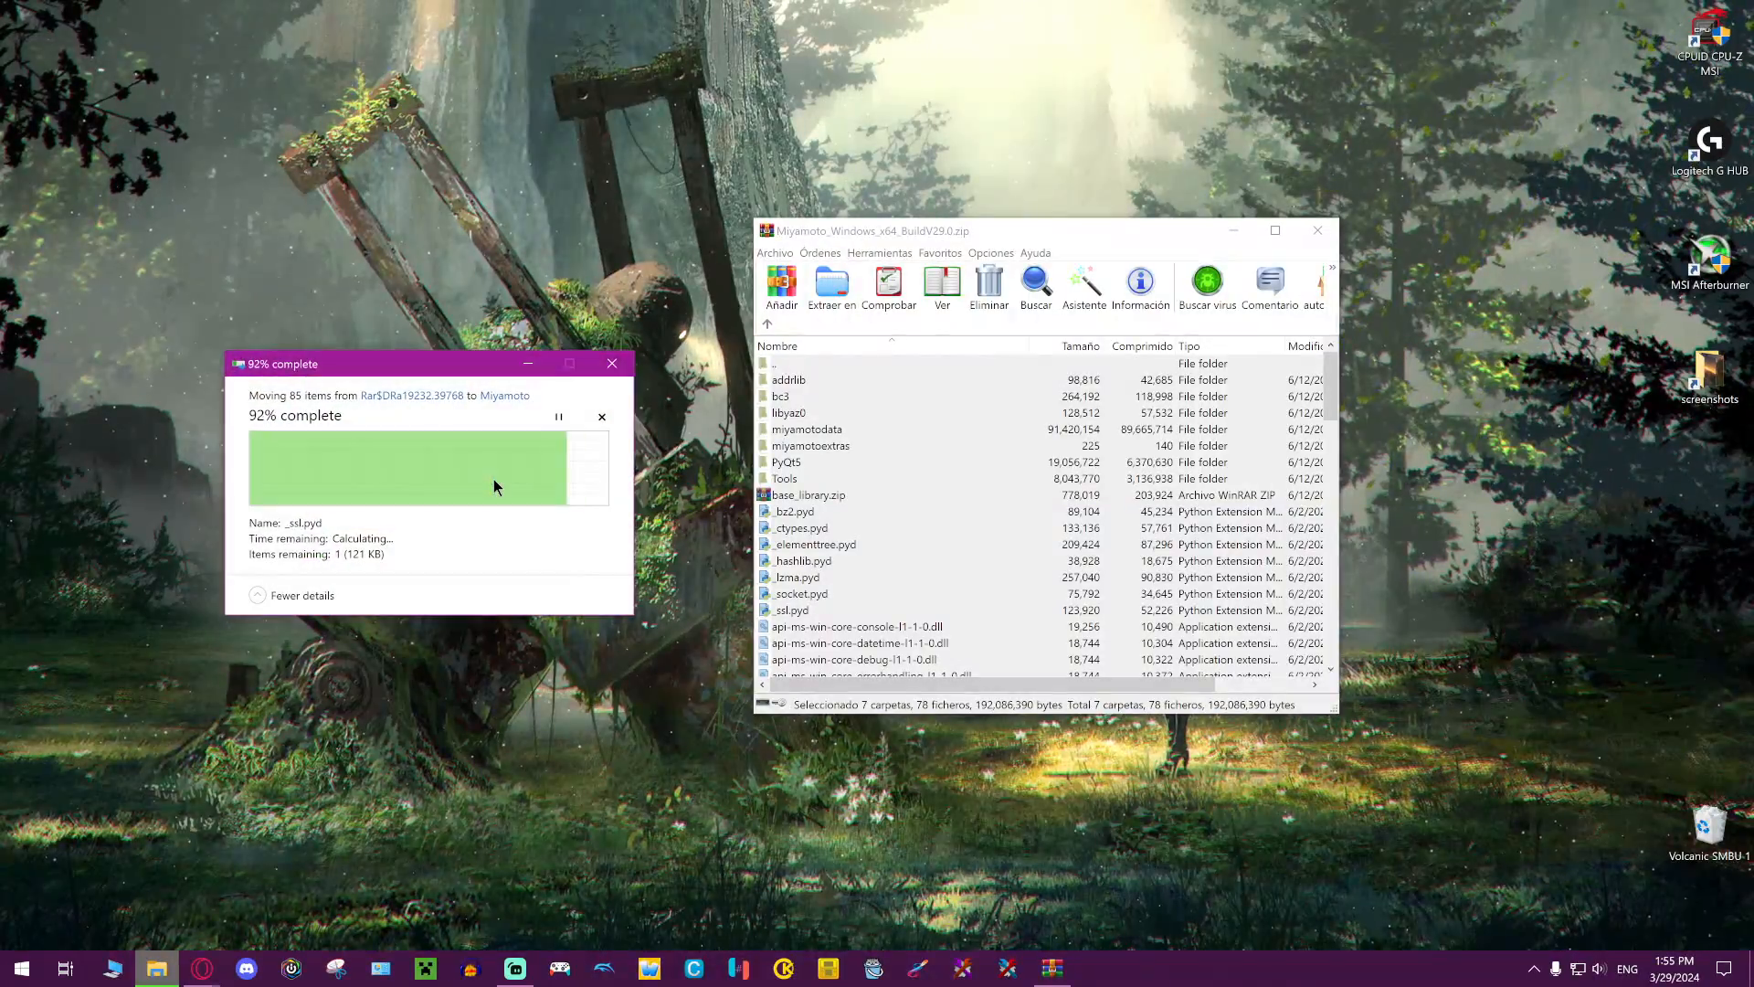
pyautogui.doubleClick(493, 485)
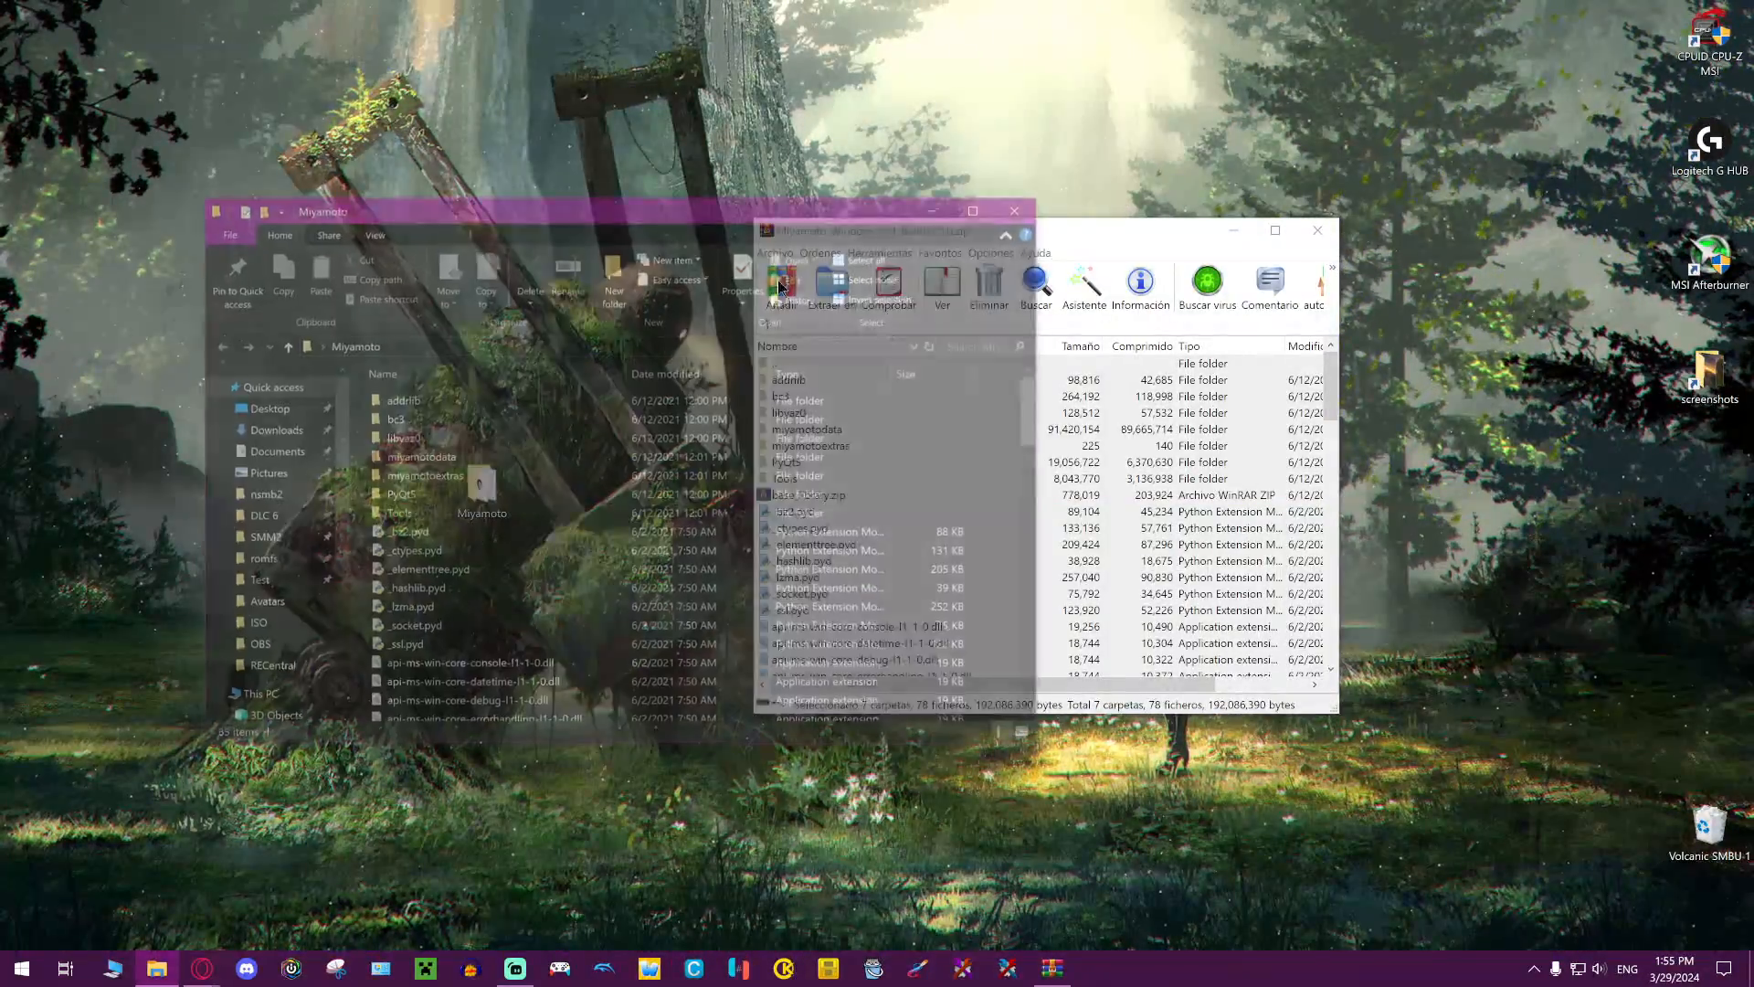
pyautogui.click(813, 543)
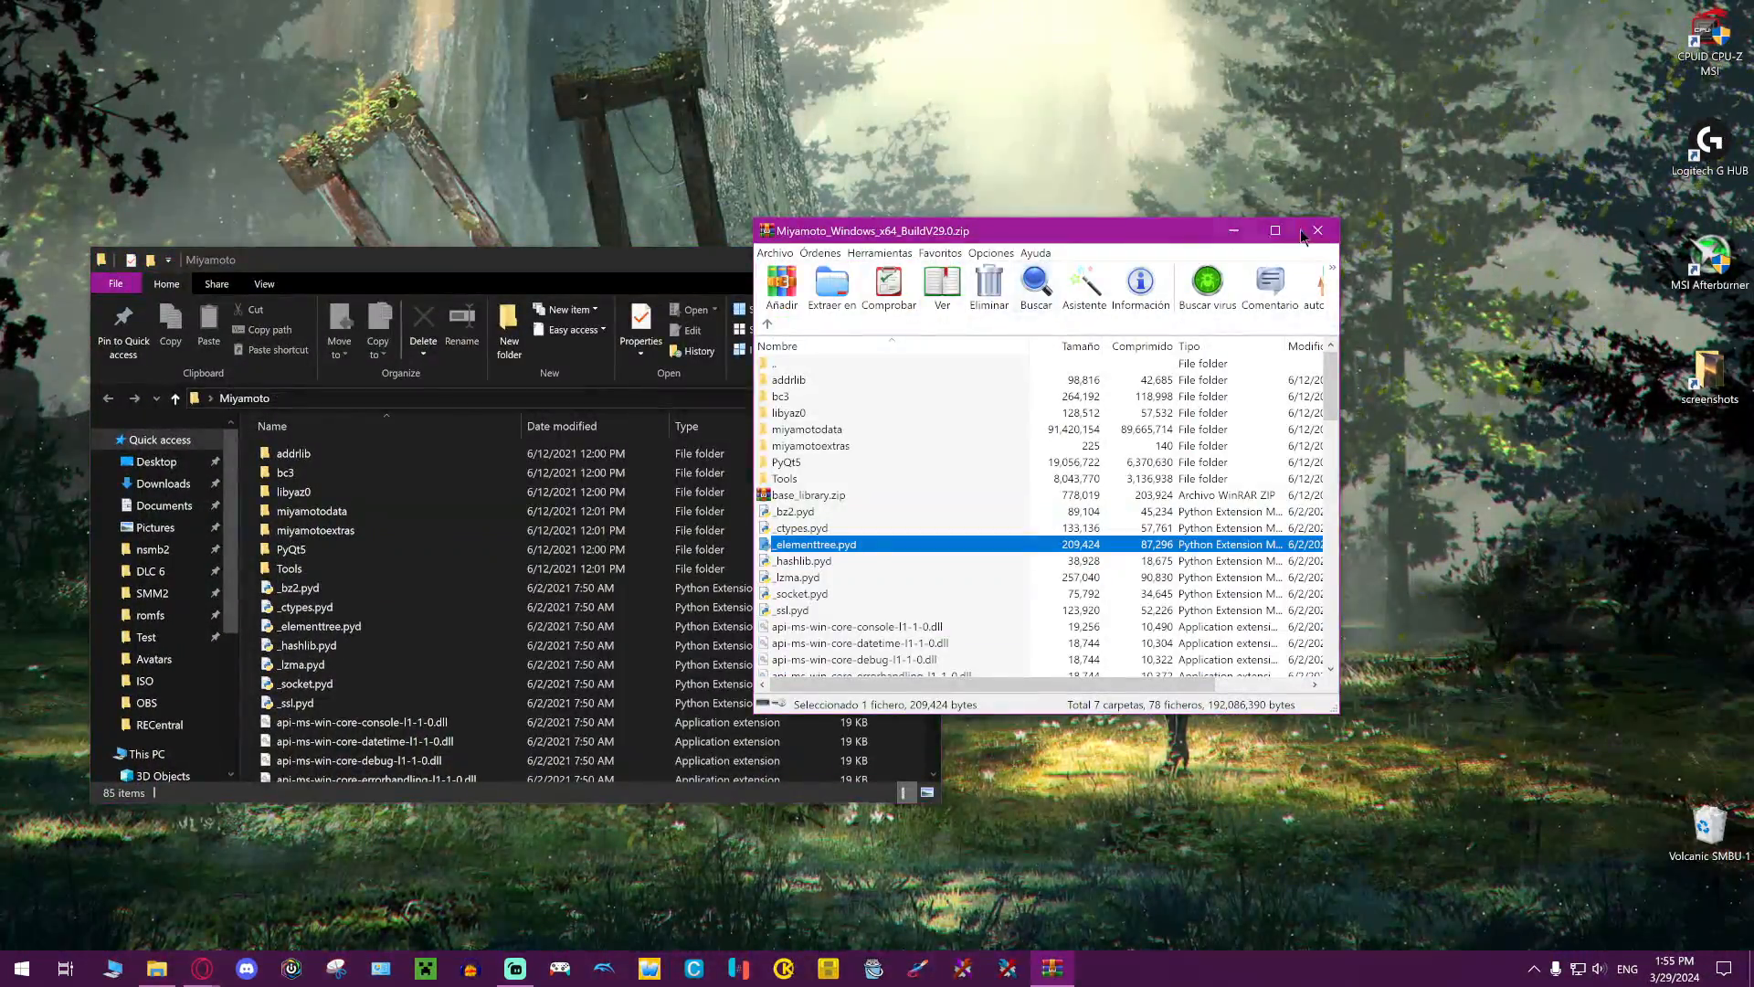
pyautogui.click(1316, 230)
# Open the Downloads folder in a second File Explorer window and arrange it beside the Miyamoto folder window
pyautogui.press('super+e')
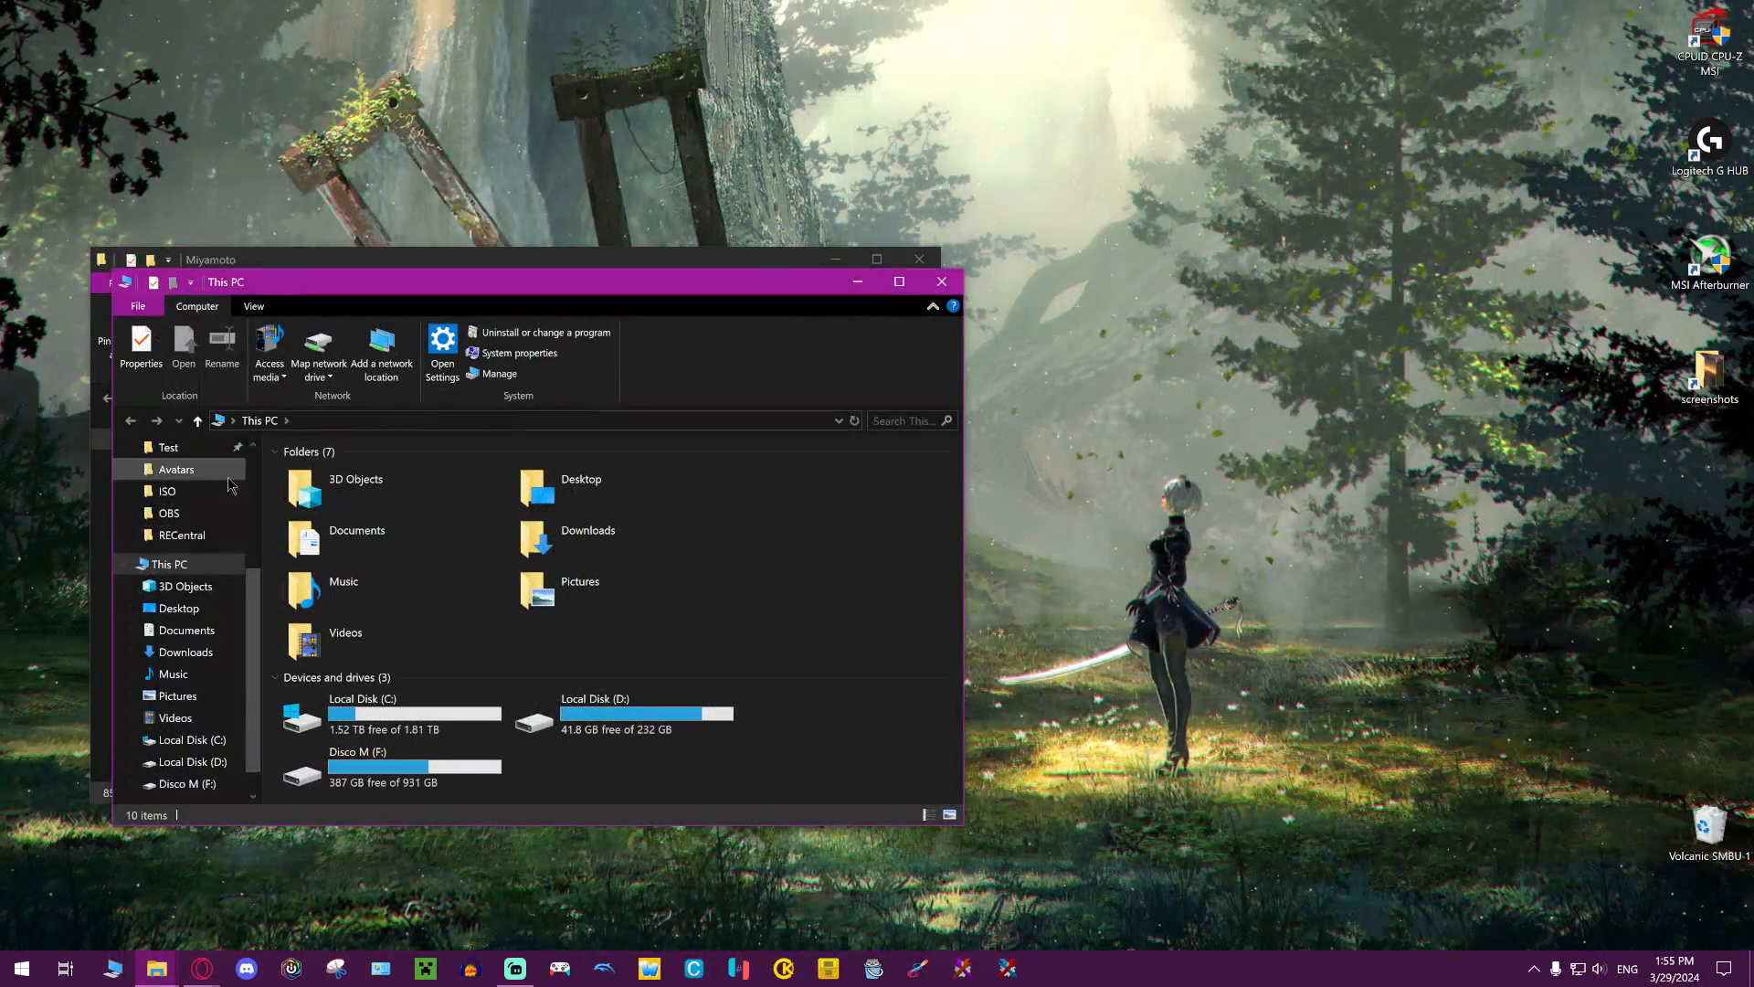
pyautogui.click(185, 652)
pyautogui.moveTo(311, 288); pyautogui.dragTo(951, 239)
pyautogui.moveTo(579, 267); pyautogui.dragTo(562, 240)
pyautogui.click(1039, 256)
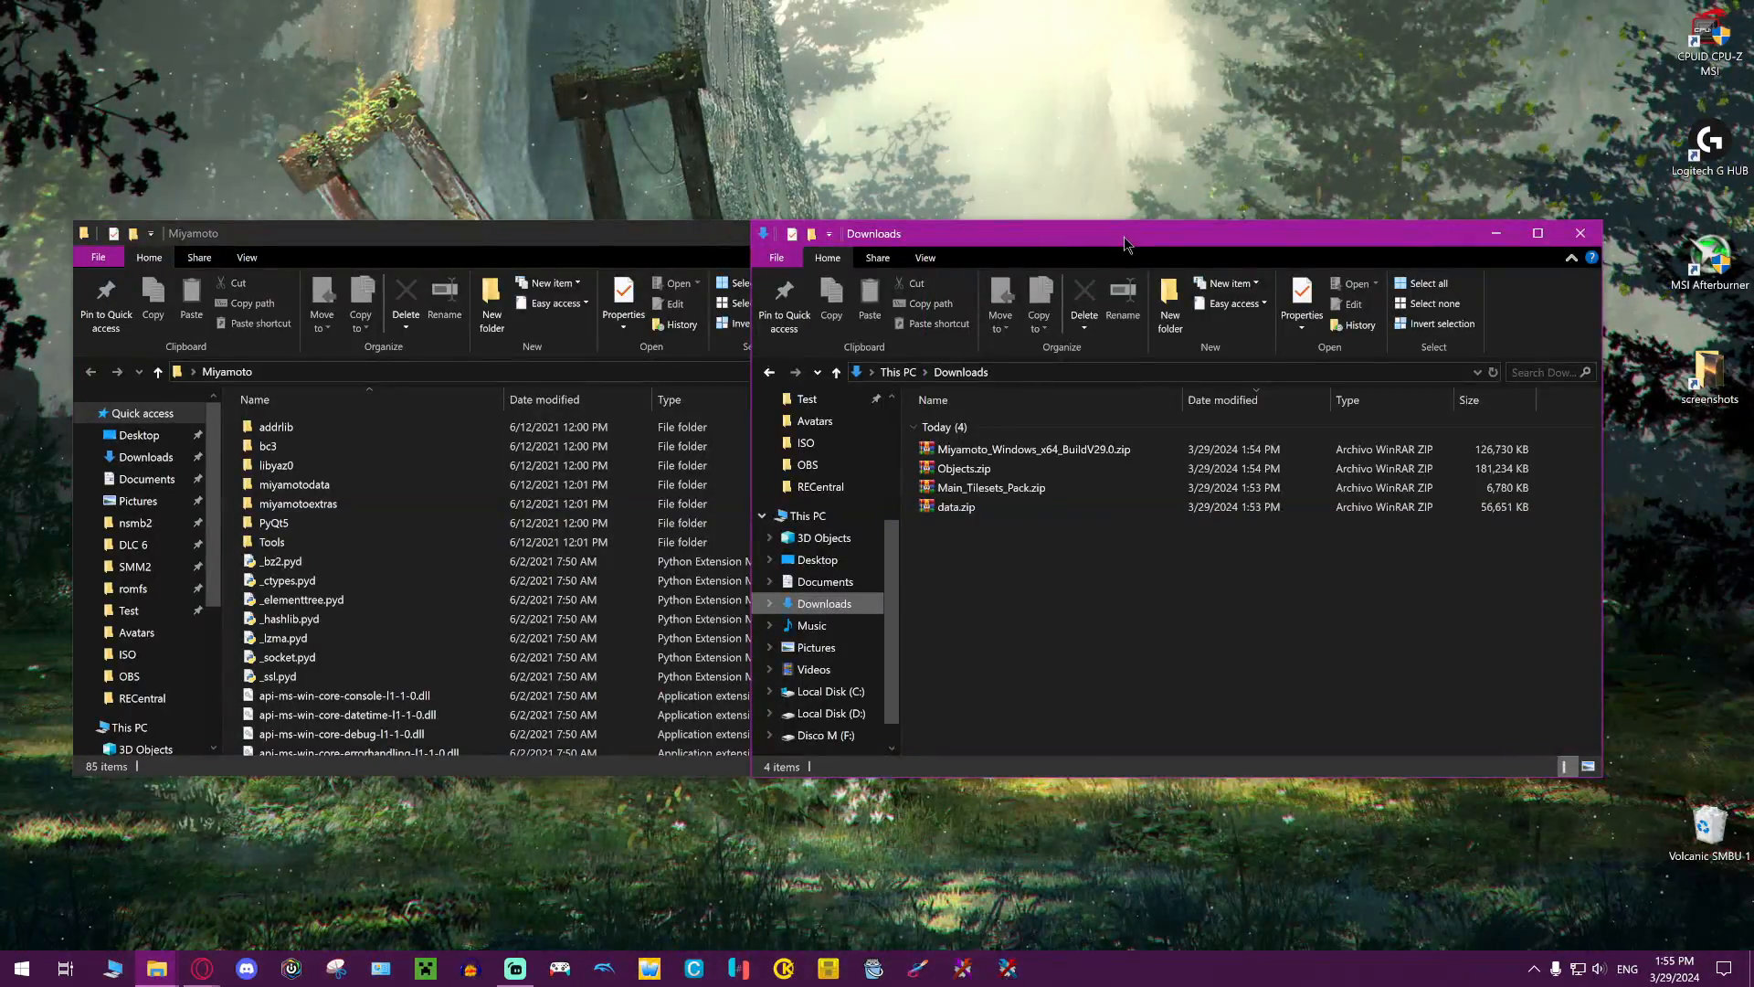
# Open data.zip from the Downloads folder and create a folder named data inside the Miyamoto folder
pyautogui.moveTo(1126, 243); pyautogui.dragTo(1211, 245)
pyautogui.moveTo(1100, 607); pyautogui.dragTo(1153, 535)
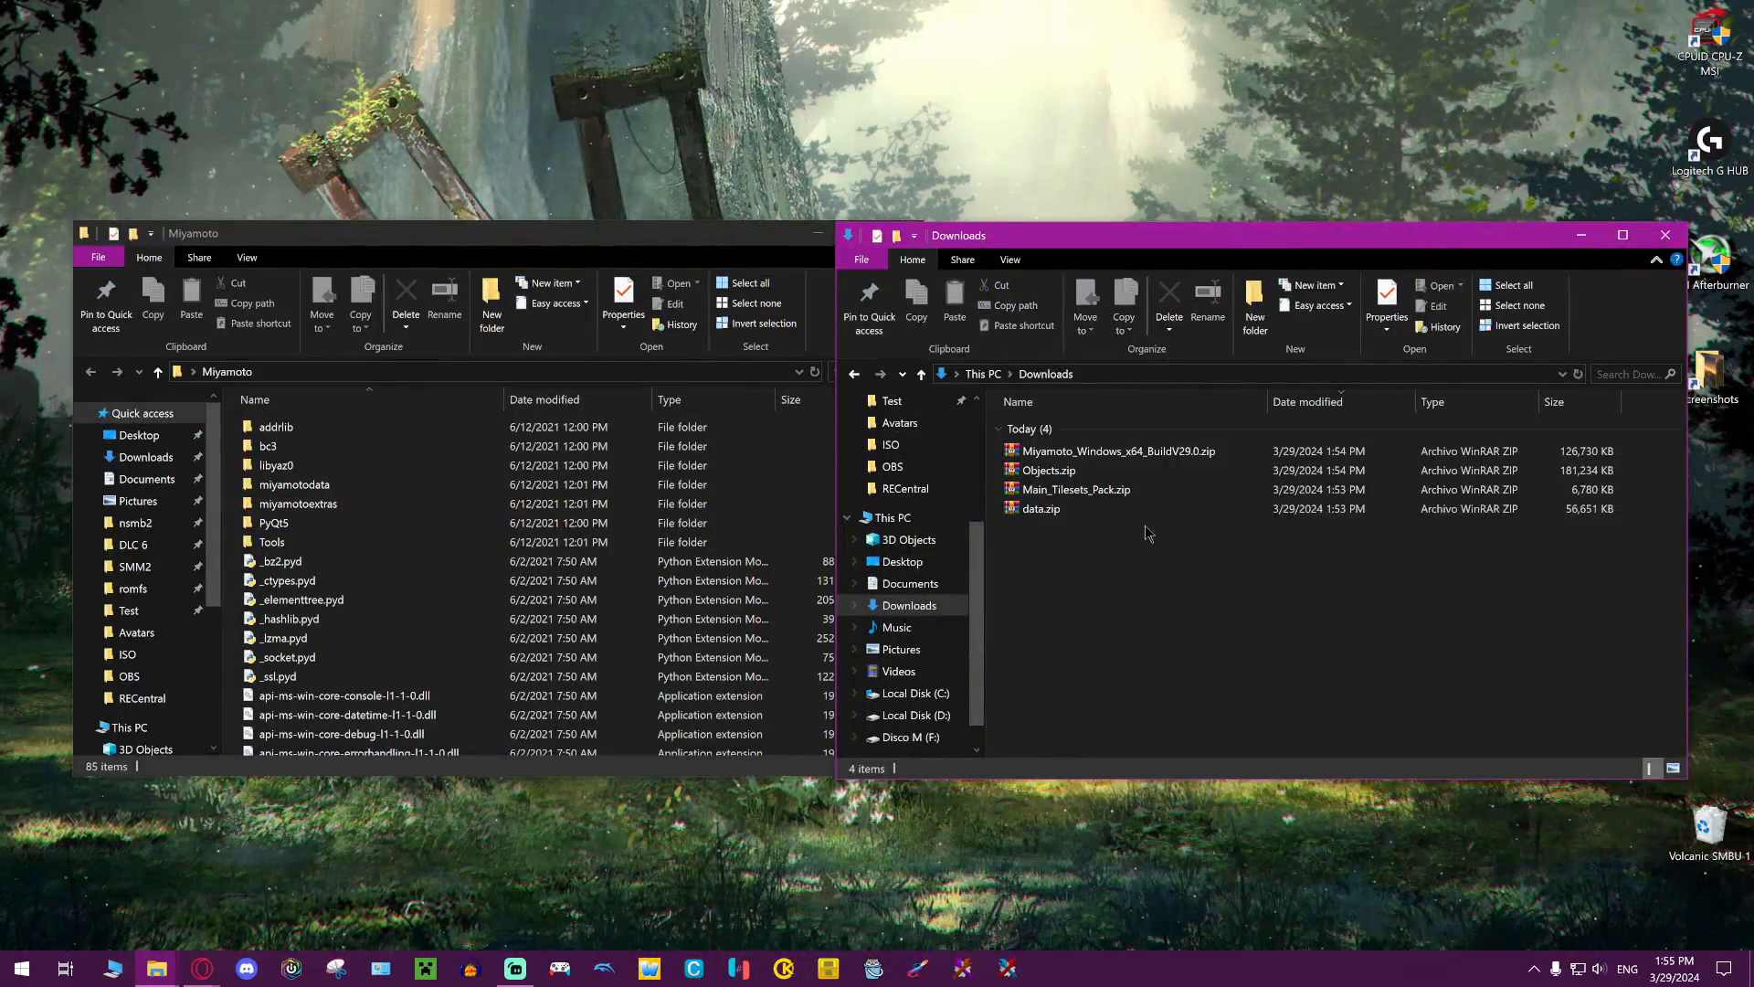
pyautogui.doubleClick(1041, 507)
pyautogui.moveTo(1005, 230); pyautogui.dragTo(1068, 260)
pyautogui.click(579, 522)
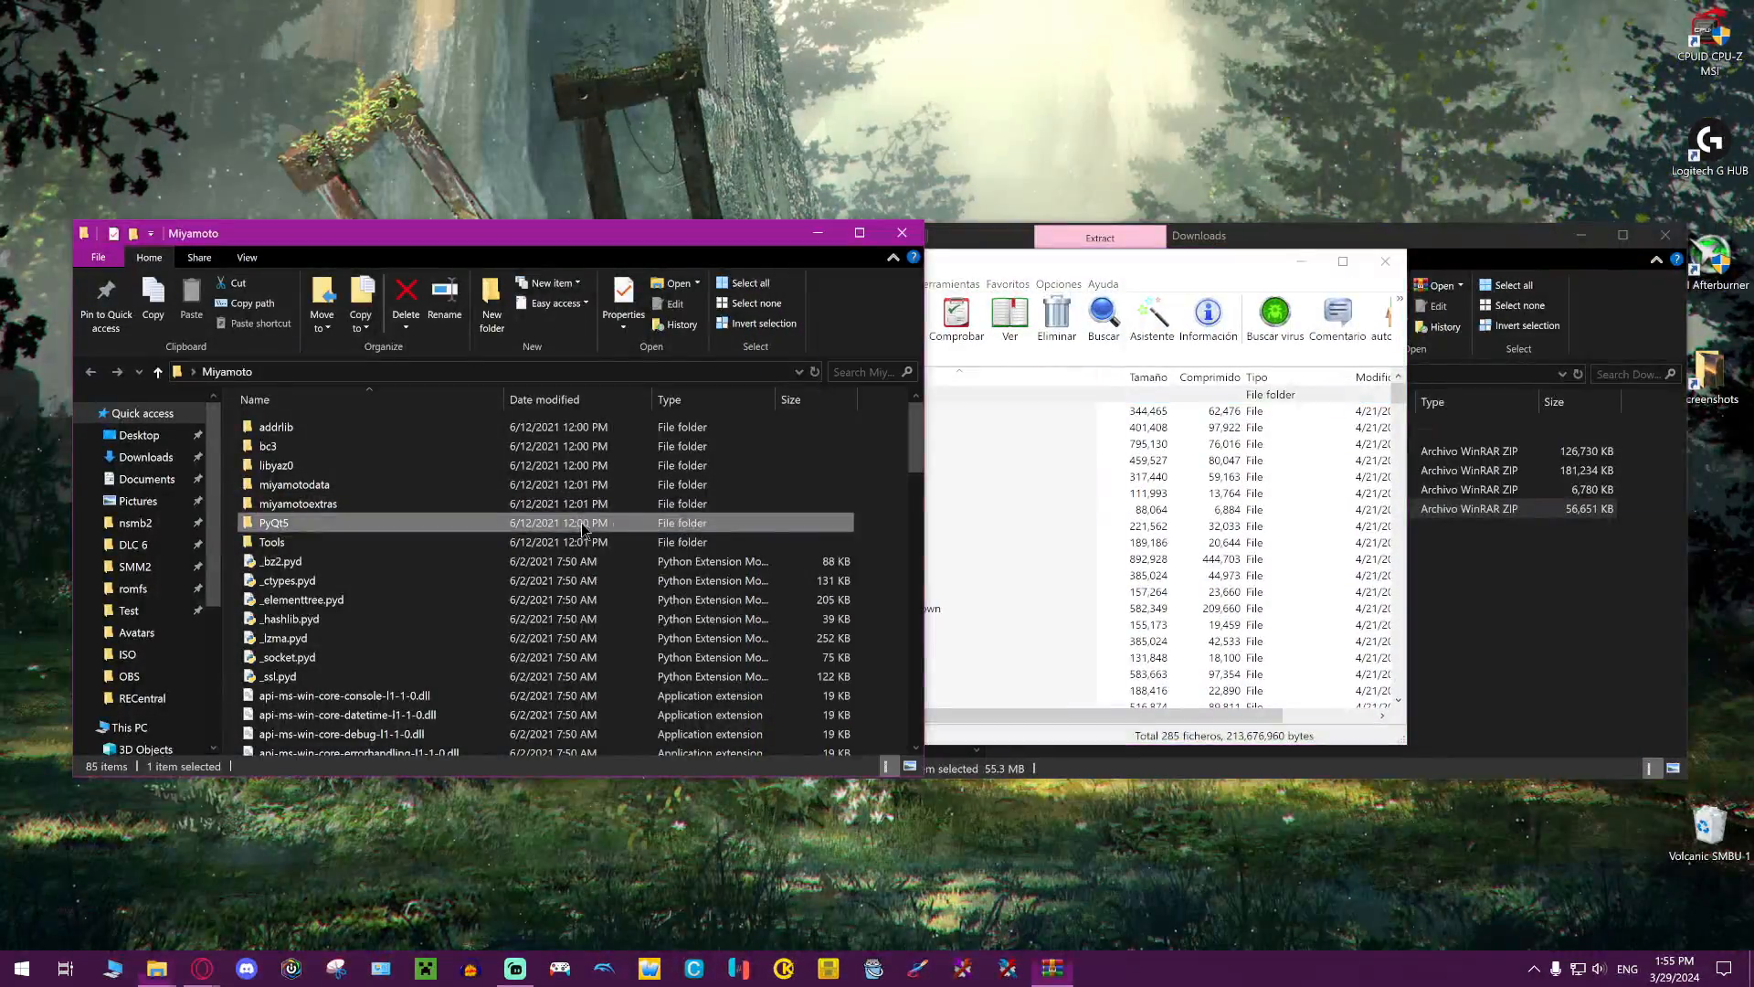
pyautogui.click(879, 486)
pyautogui.hotkey('ctrl', 'shift', 'n')
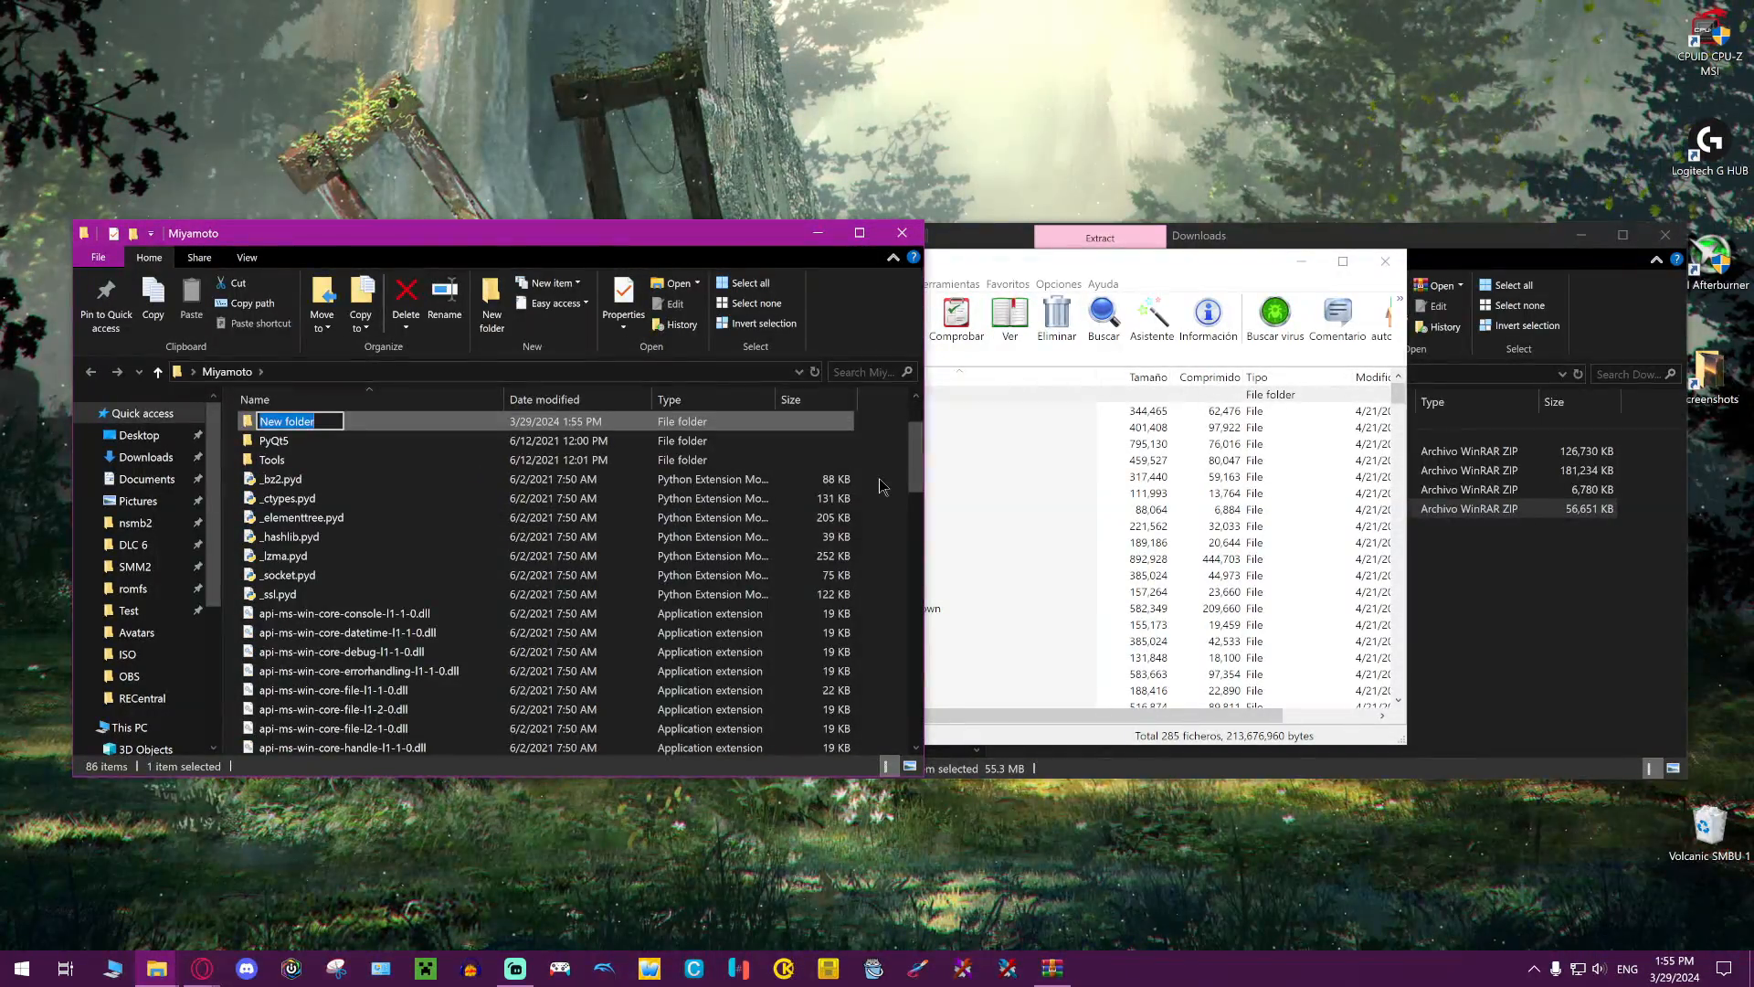
pyautogui.press('Return')
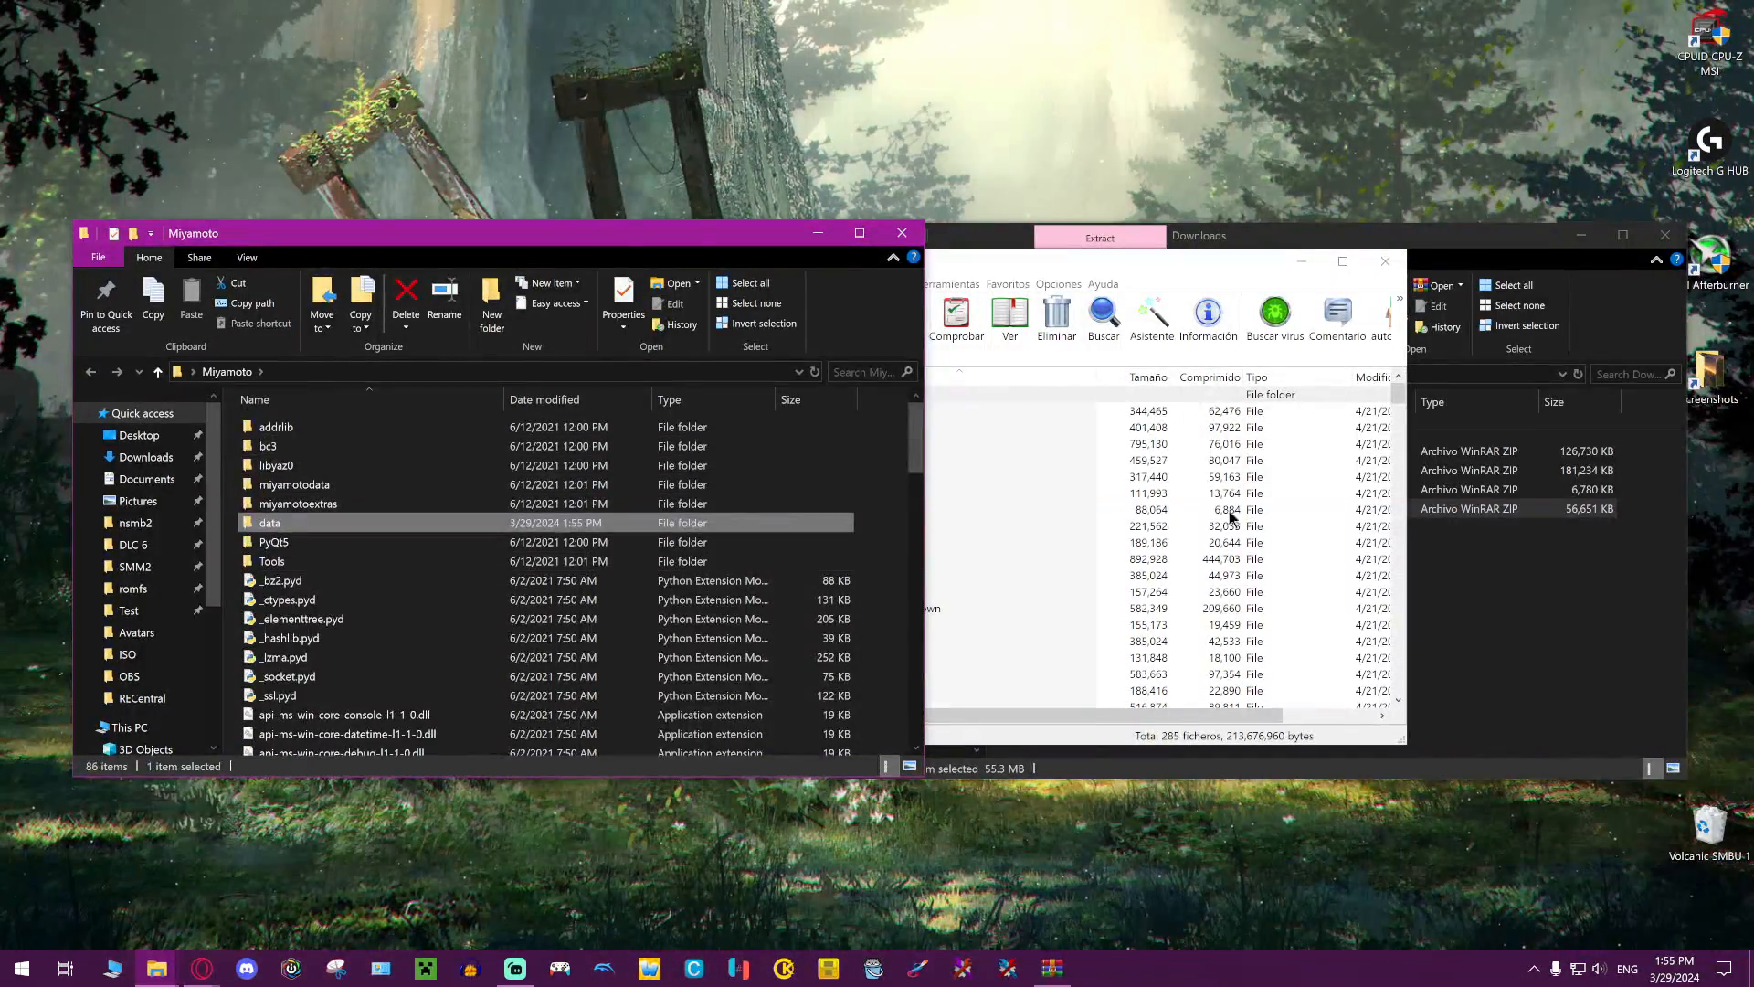
# Extract all contents of data.zip into the new data folder, close the archive and return to the Miyamoto folder
pyautogui.press('Return')
pyautogui.click(944, 539)
pyautogui.hotkey('ctrl', 'a')
pyautogui.moveTo(944, 537); pyautogui.dragTo(497, 596)
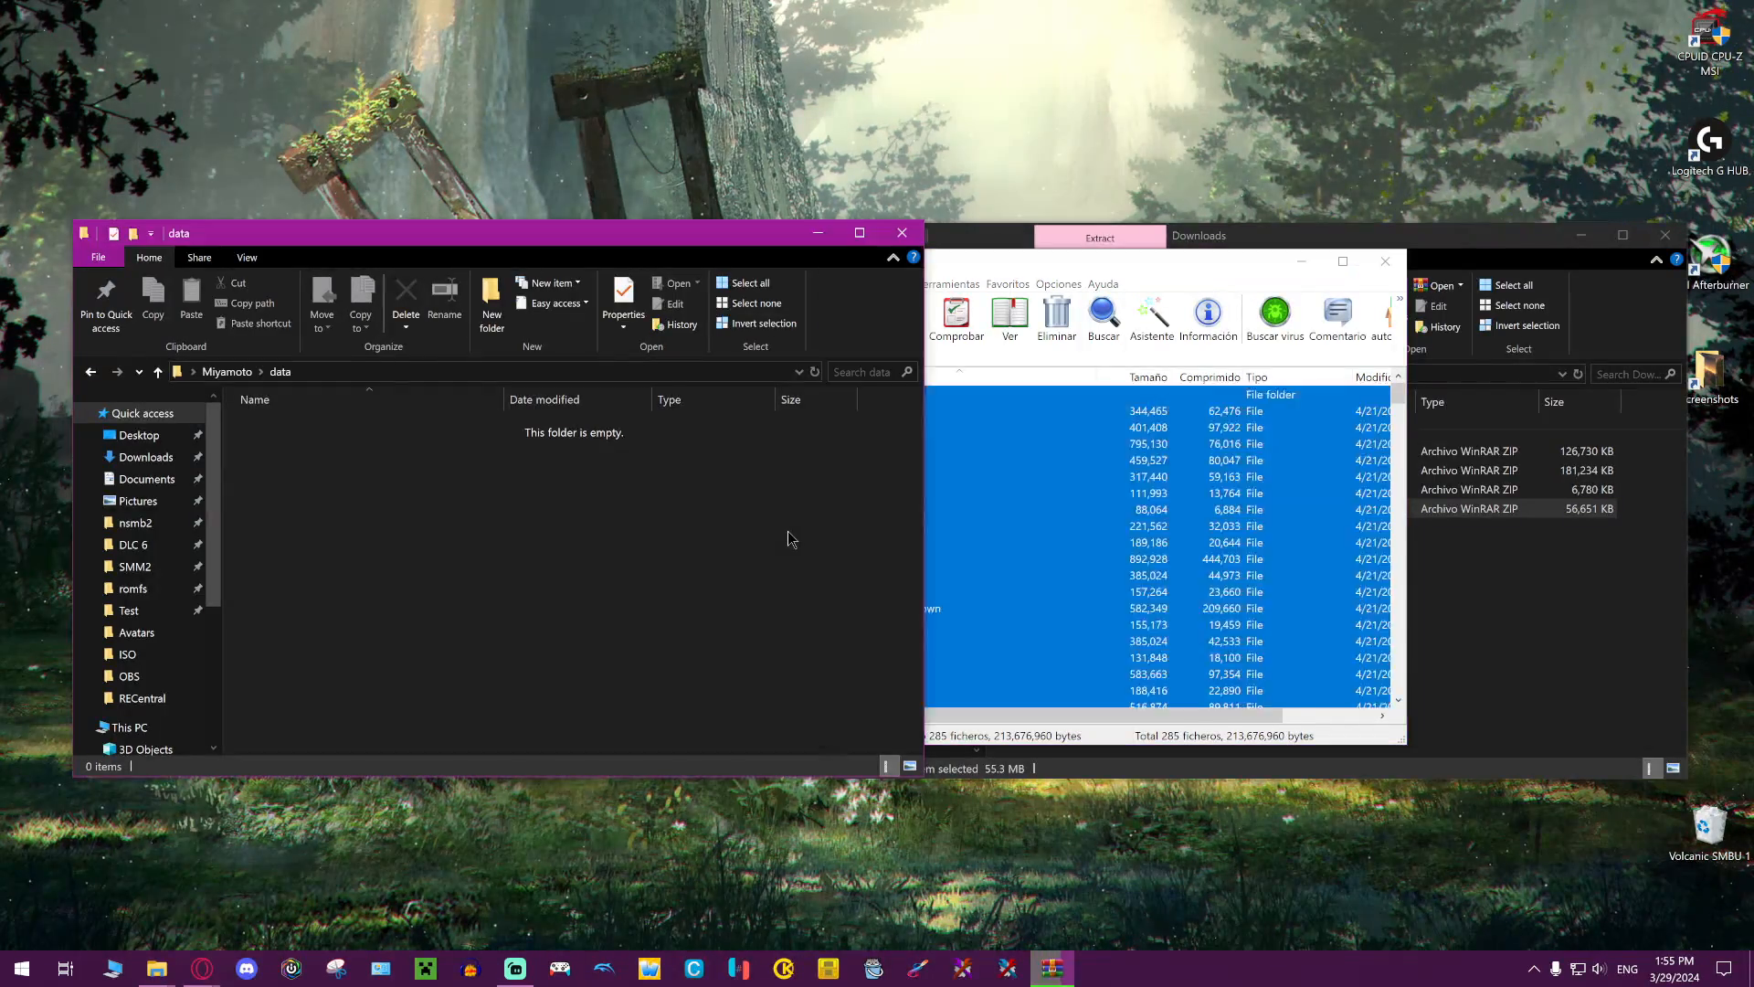
pyautogui.click(1385, 262)
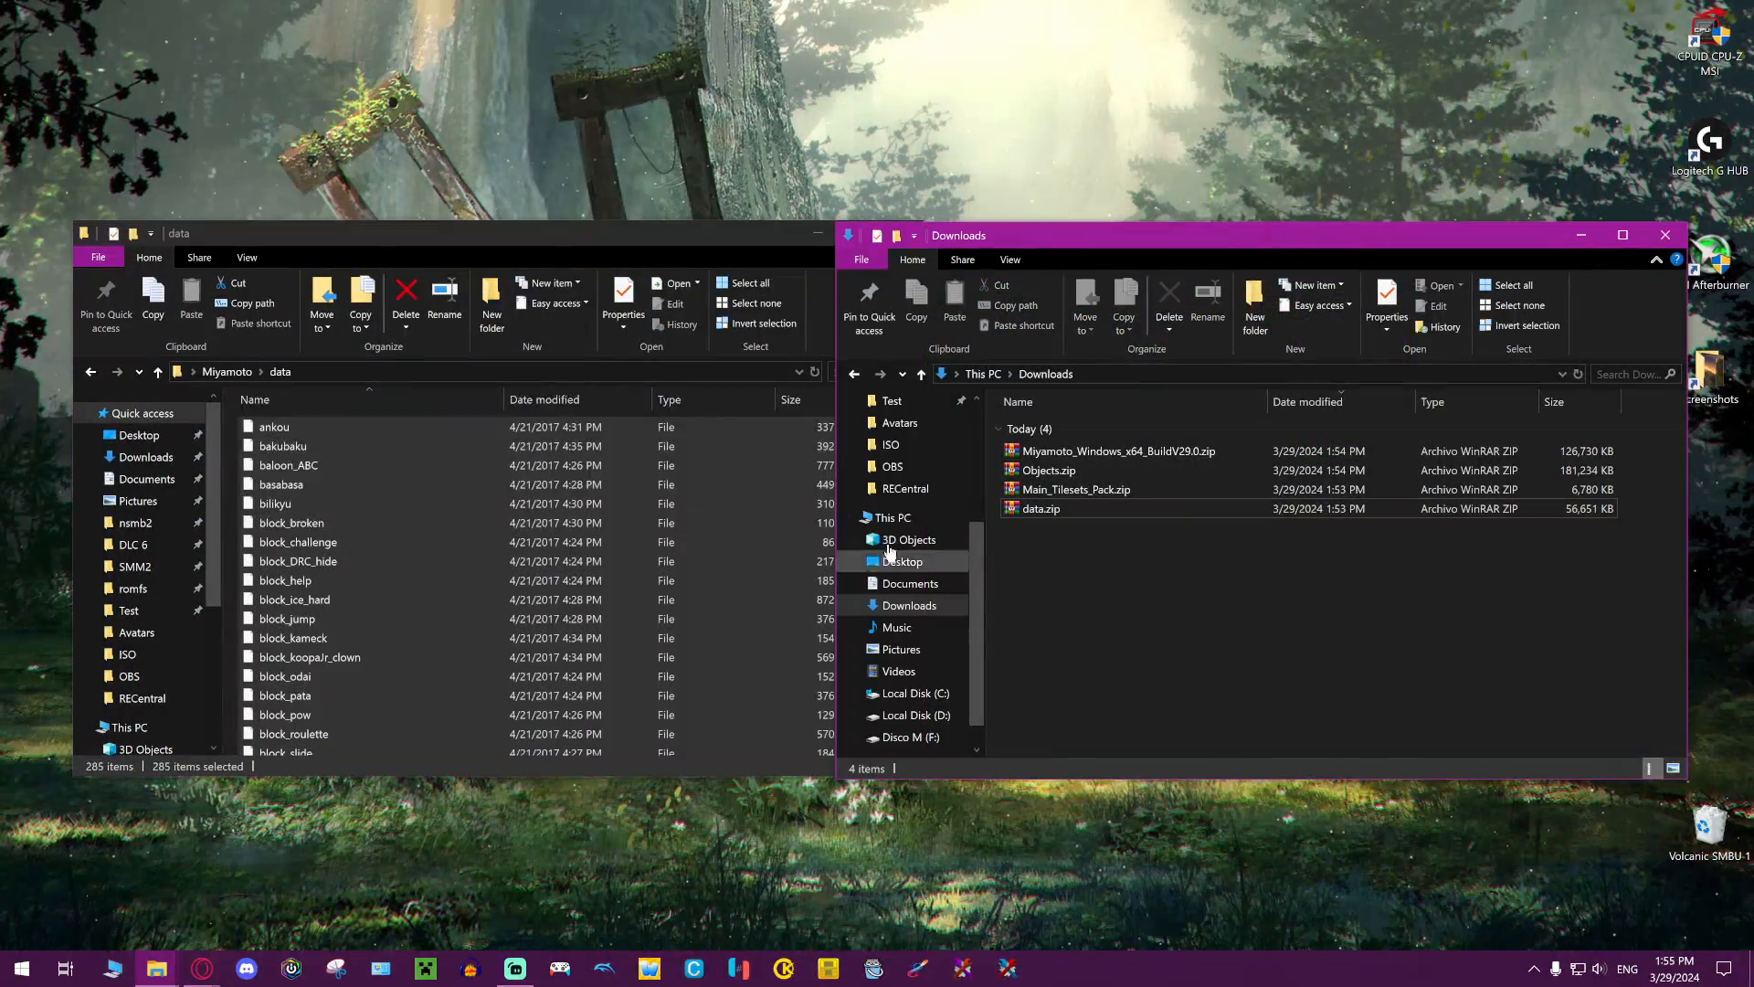
pyautogui.click(245, 371)
# Extract the four Pa0_jyotyu .szs files from Main_Tilesets_Pack.zip into the miyamotoextras folder, return to the Miyamoto folder and close the archive
pyautogui.click(1183, 553)
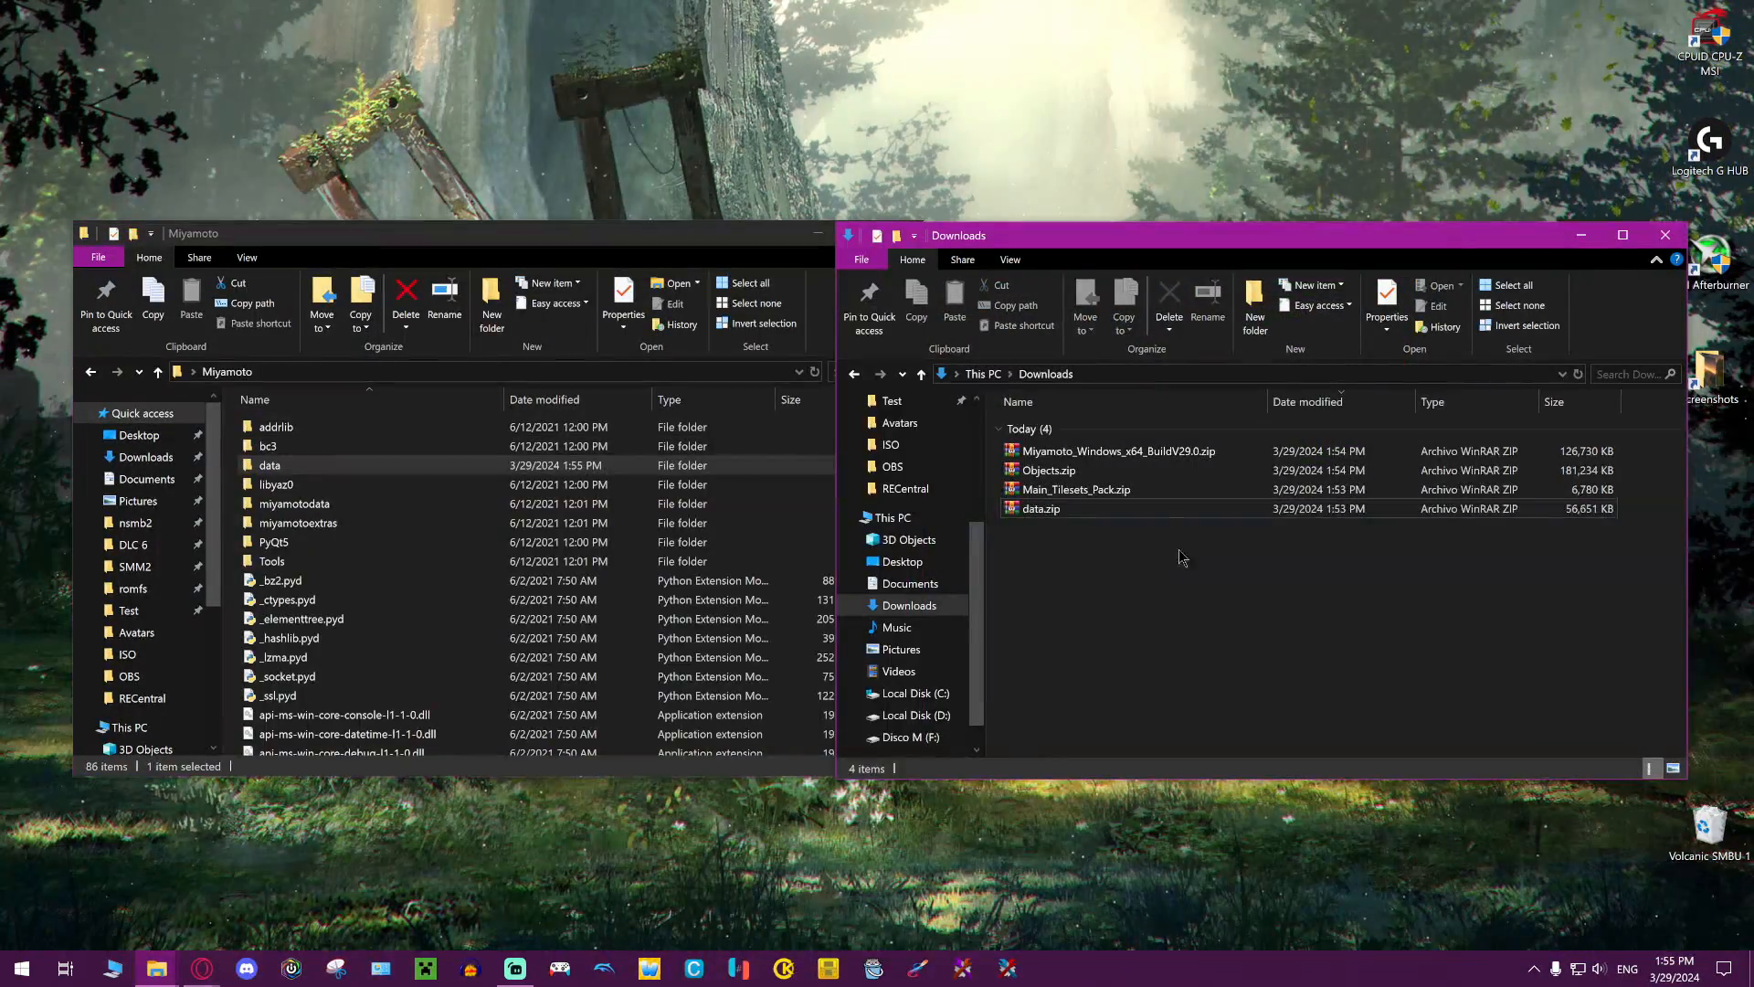
pyautogui.click(1089, 491)
pyautogui.doubleClick(1089, 491)
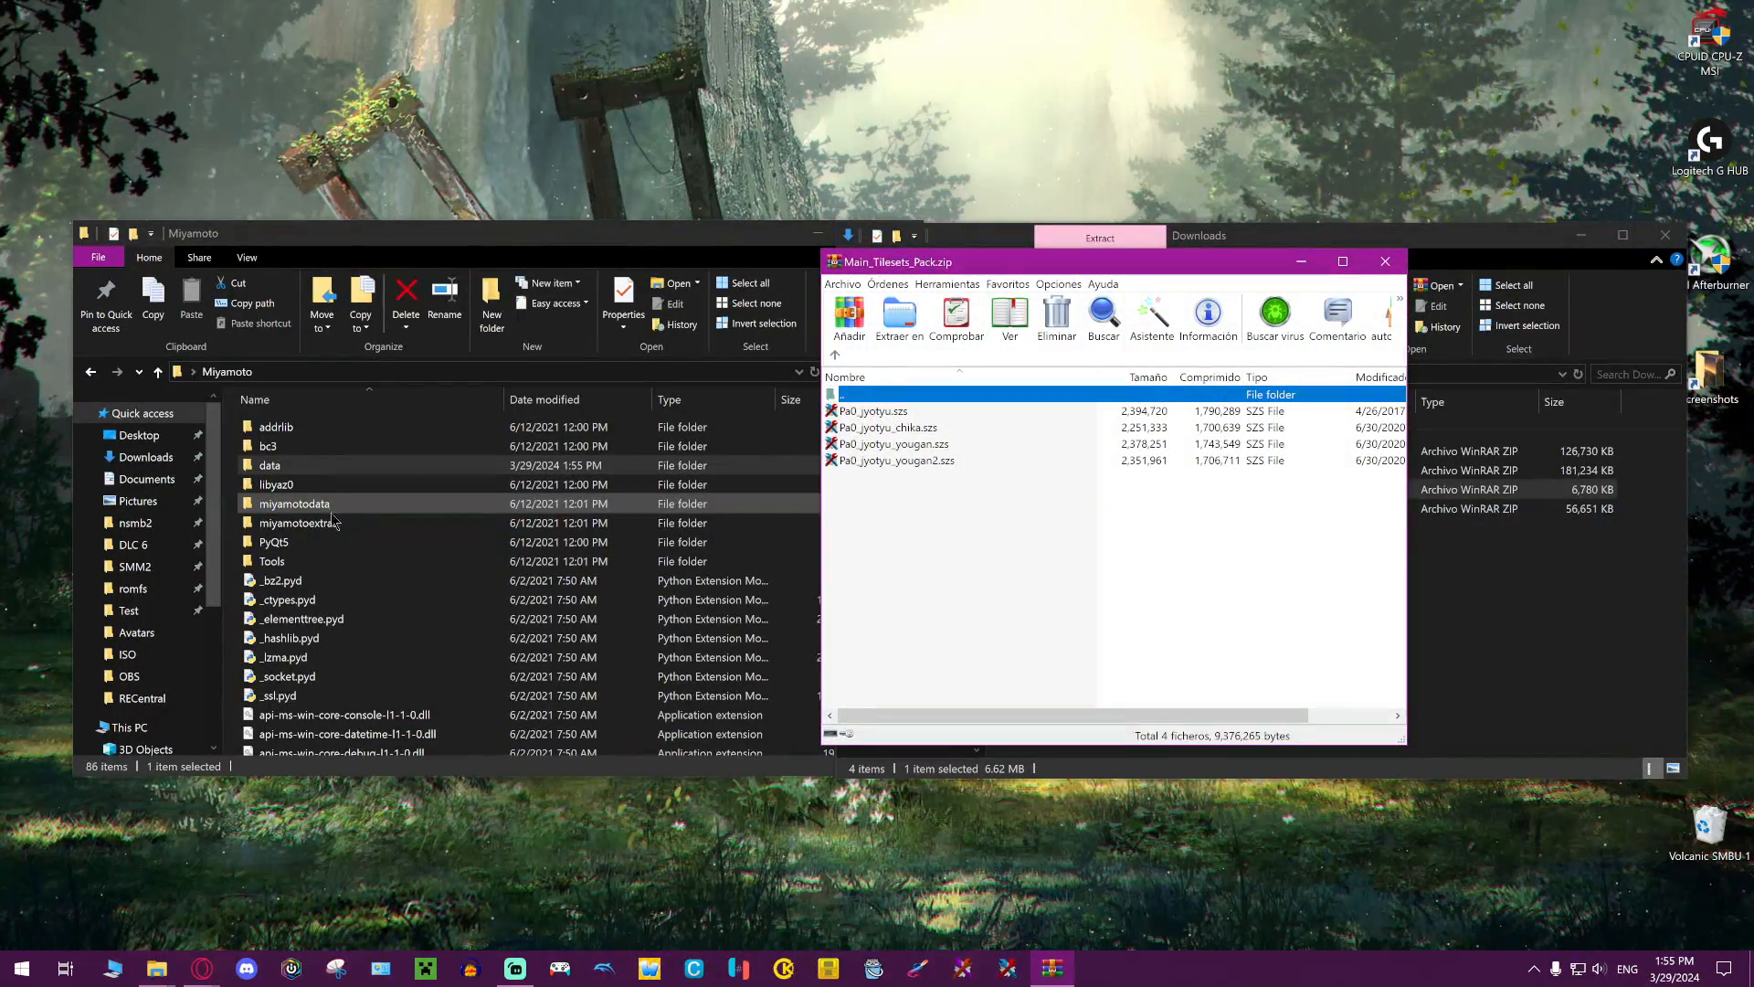
pyautogui.click(576, 523)
pyautogui.doubleClick(406, 528)
pyautogui.moveTo(1077, 592); pyautogui.dragTo(484, 562)
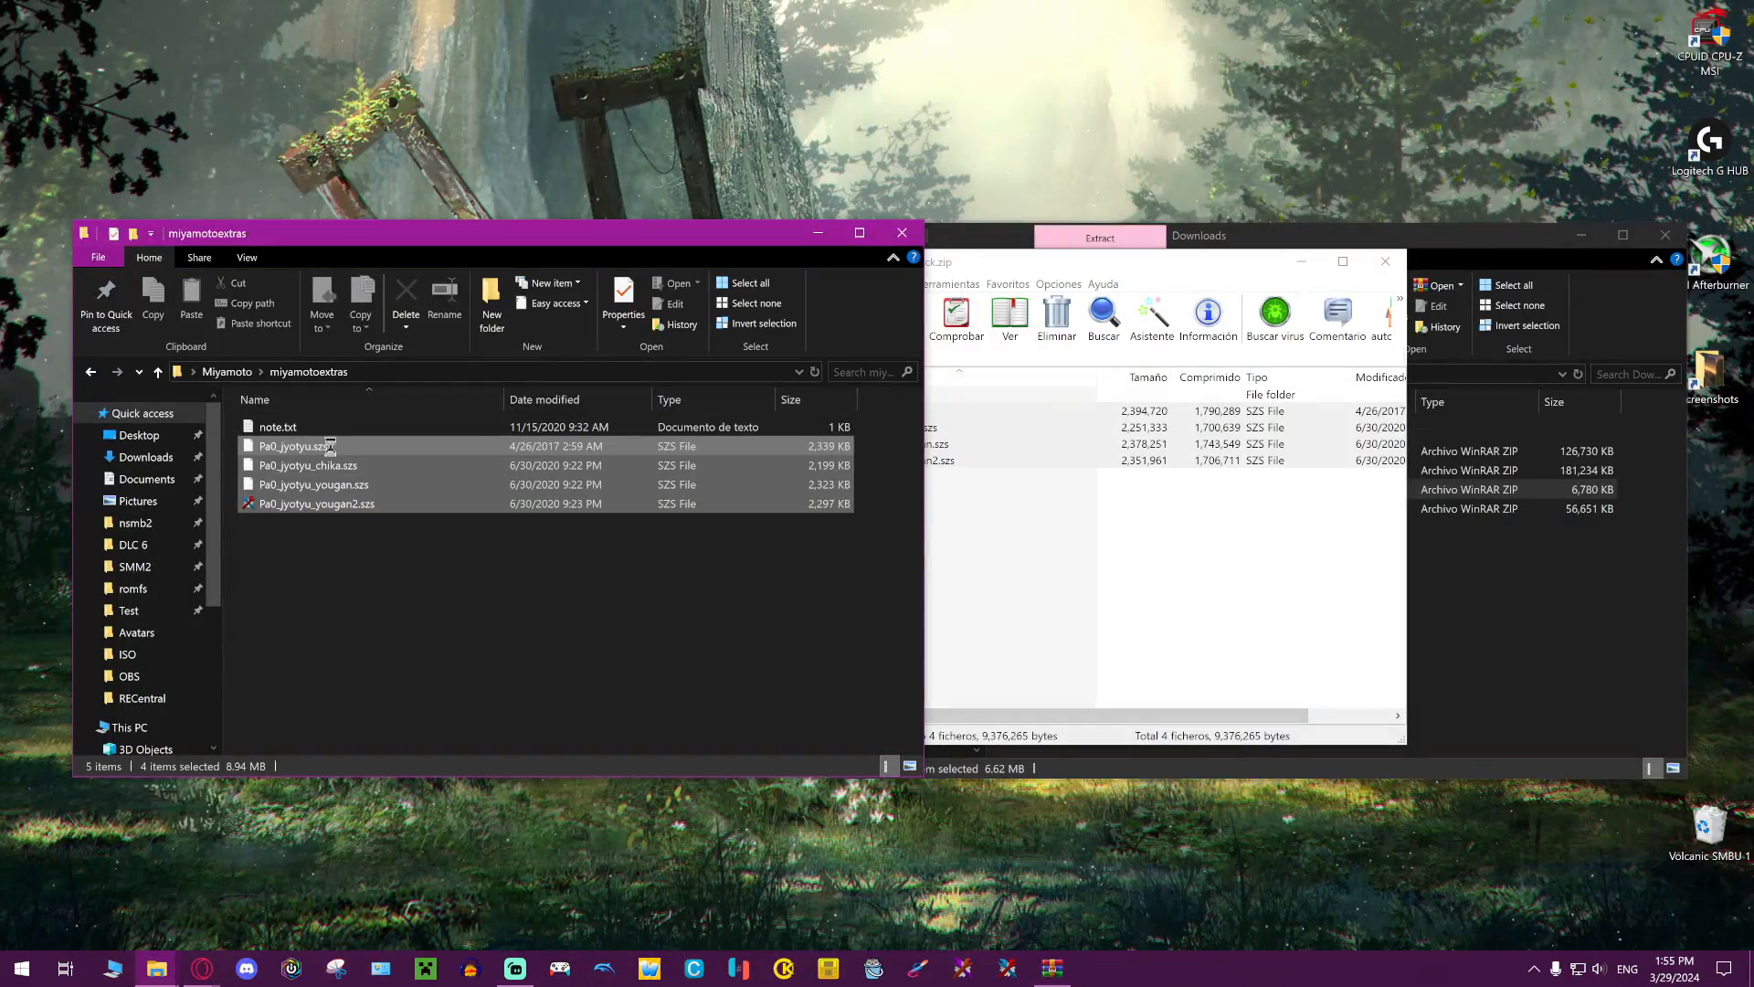
pyautogui.click(438, 543)
pyautogui.hotkey('alt', 'Left')
pyautogui.click(1010, 539)
pyautogui.click(1384, 261)
# Open Objects.zip from Downloads and create a folder named Objects inside the Miyamoto folder
pyautogui.doubleClick(1060, 471)
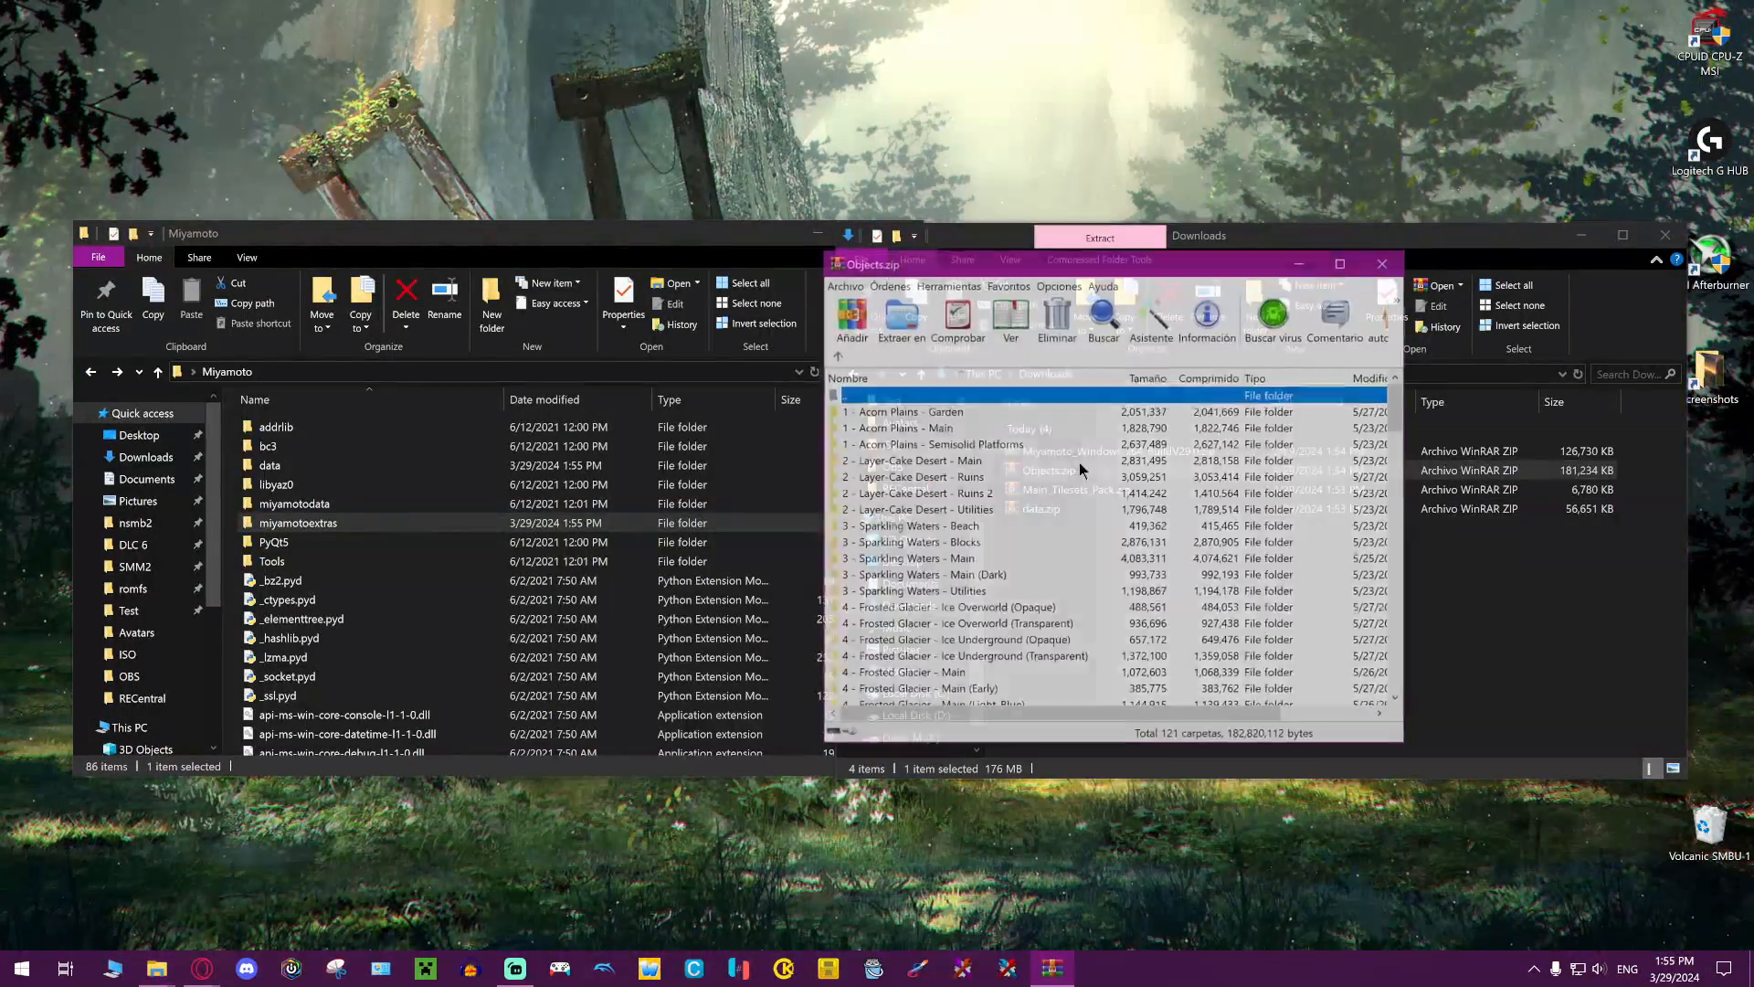
pyautogui.moveTo(868, 265); pyautogui.dragTo(907, 281)
pyautogui.click(886, 507)
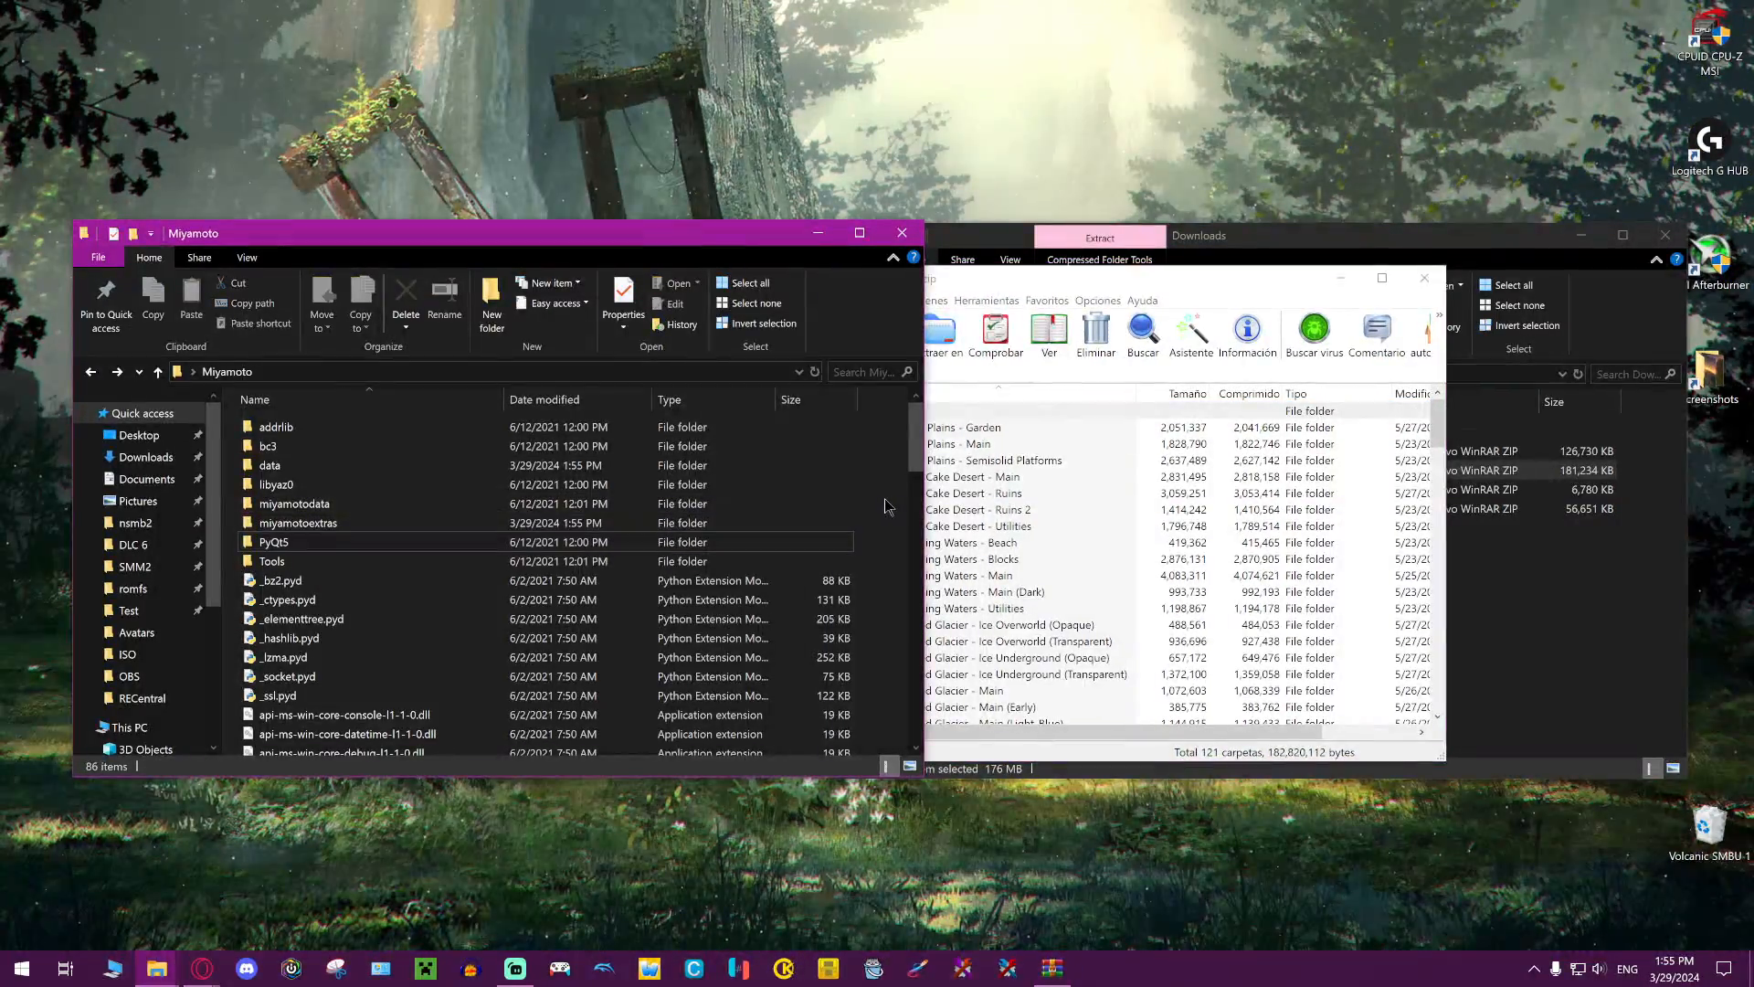
pyautogui.hotkey('ctrl', 'shift', 'n')
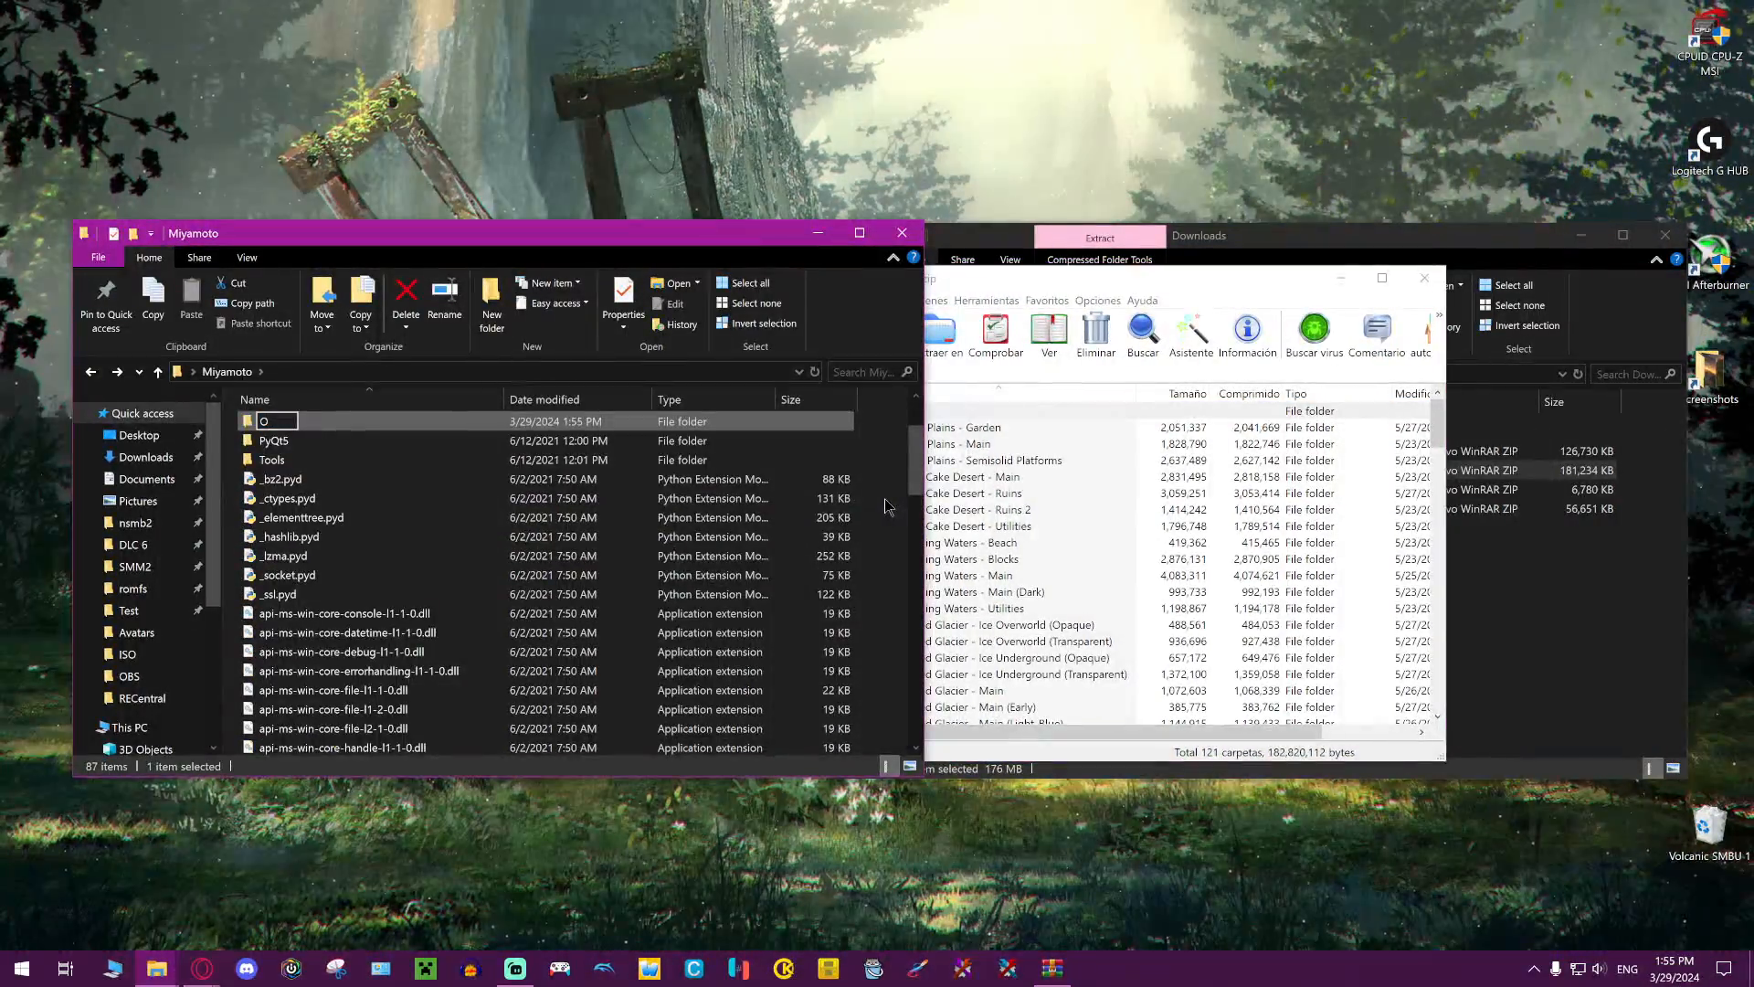
pyautogui.write('Objects')
pyautogui.press('Return')
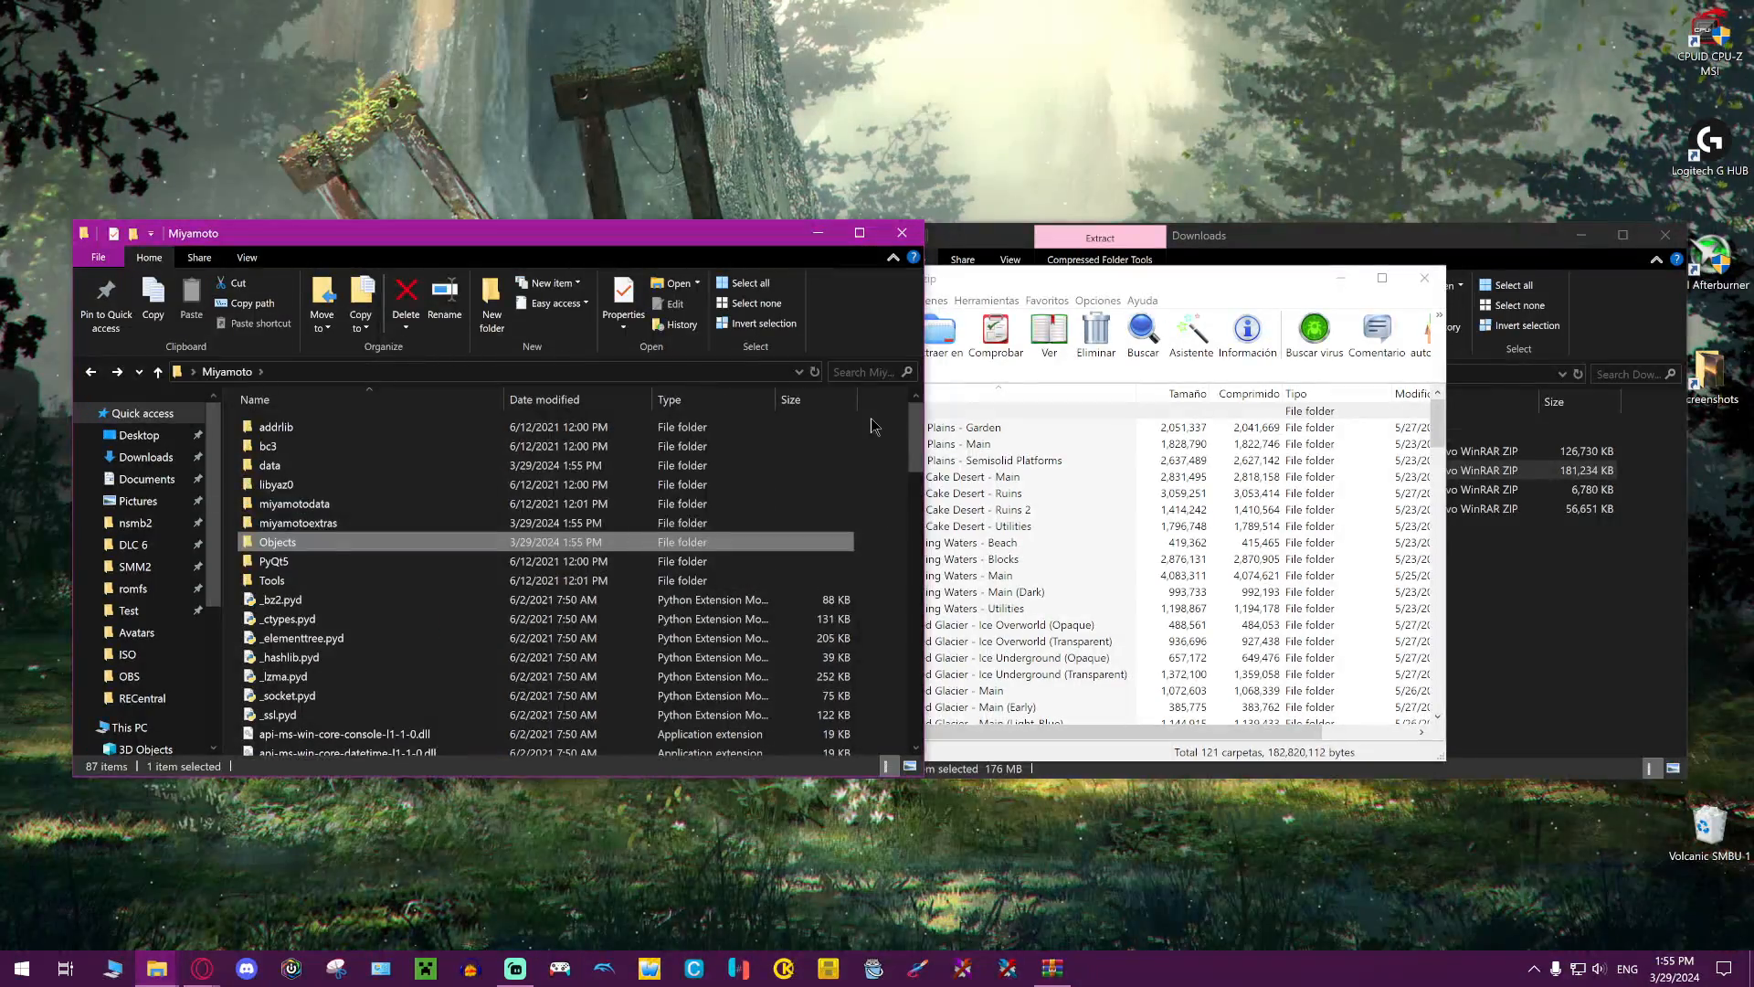
# Extract all folders from Objects.zip into the new Objects folder and return to the Miyamoto folder
pyautogui.press('Return')
pyautogui.click(1049, 510)
pyautogui.hotkey('ctrl', 'a')
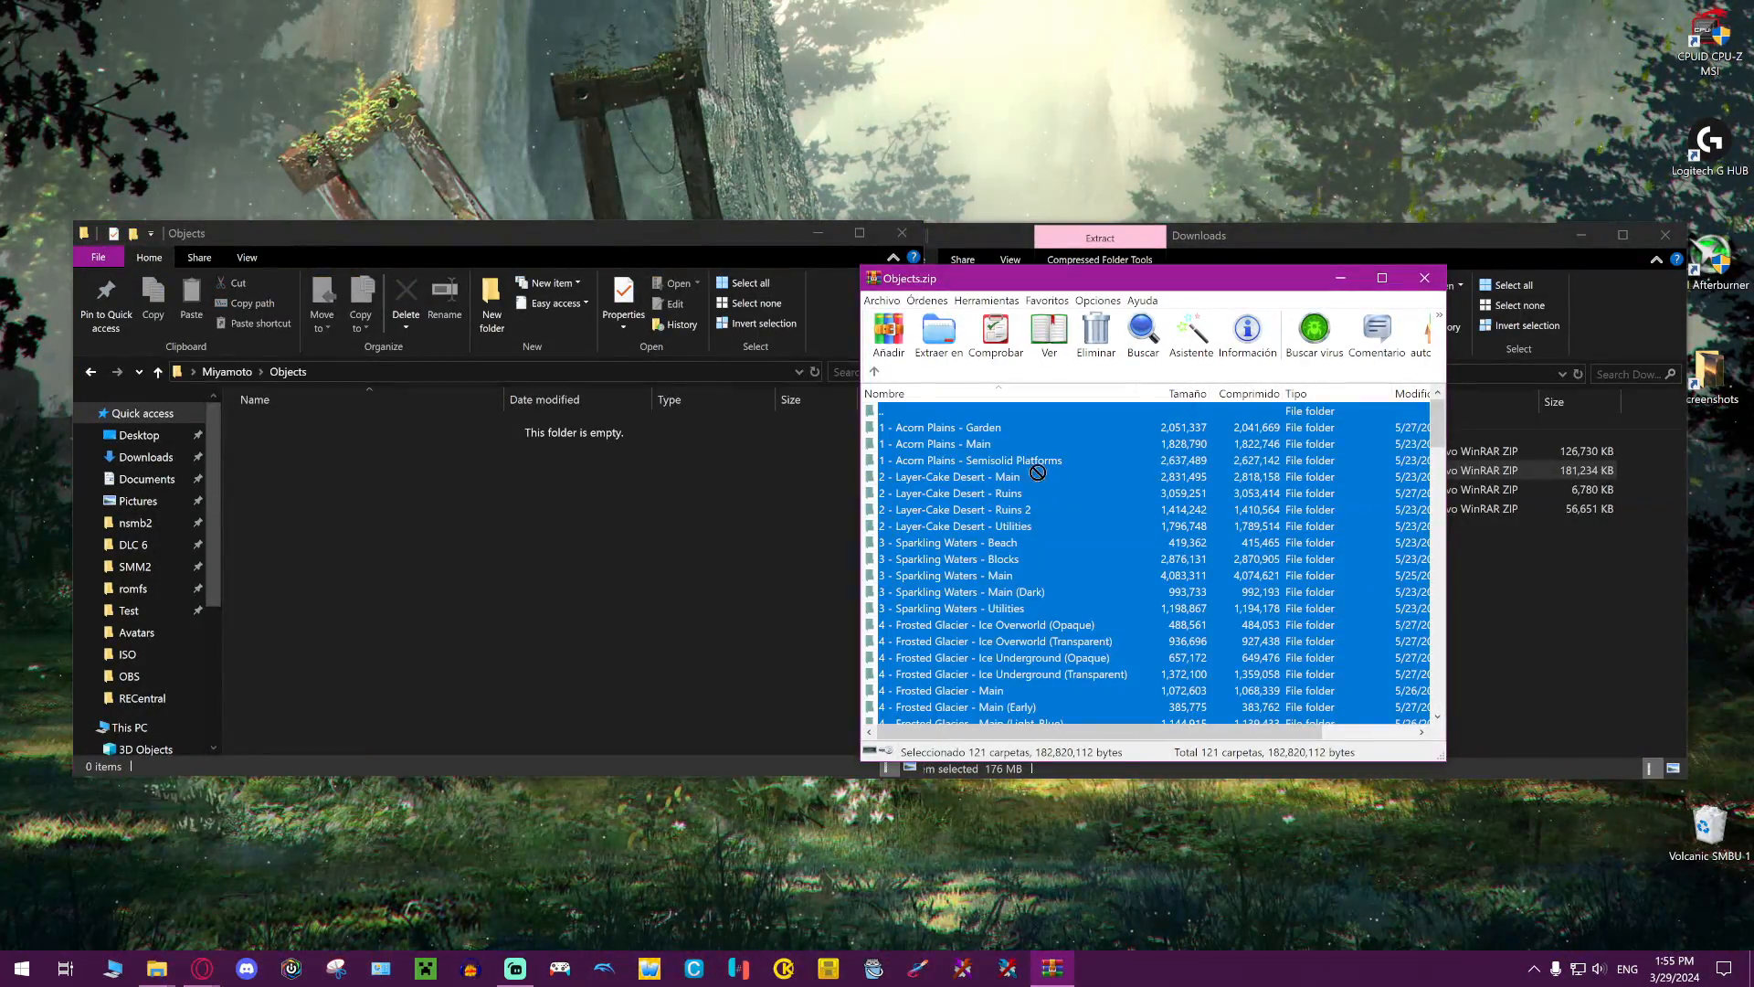
pyautogui.moveTo(1055, 472); pyautogui.dragTo(433, 514)
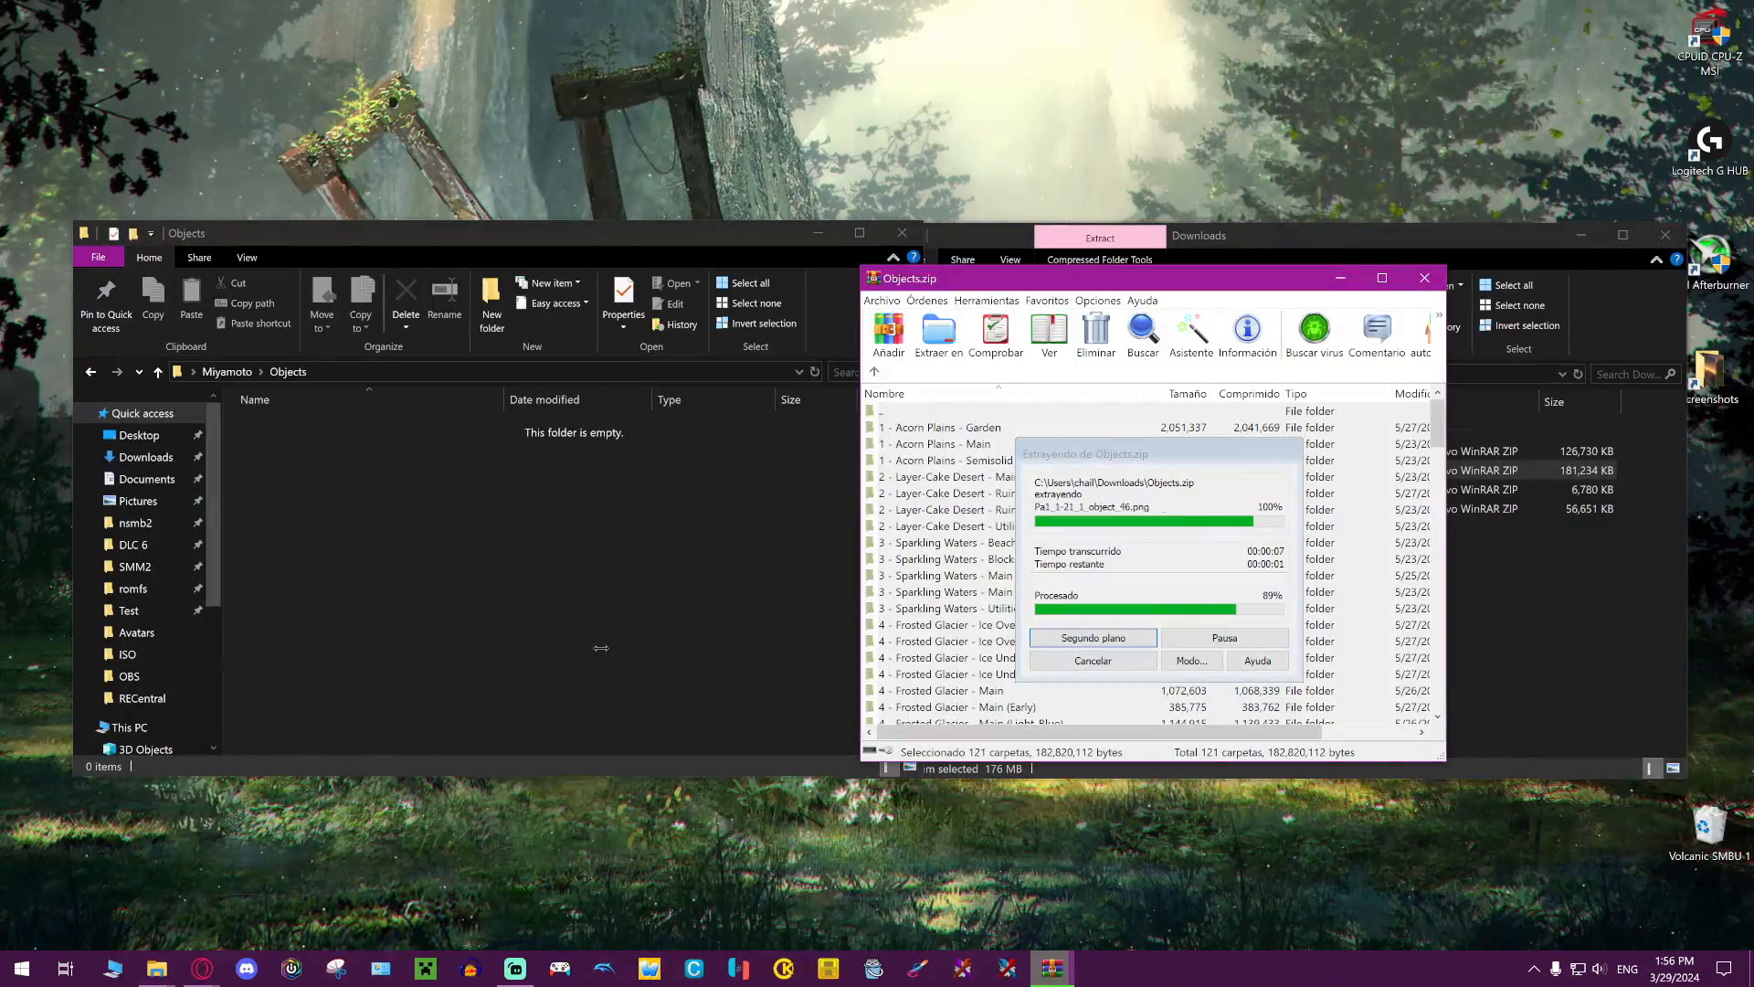
pyautogui.moveTo(223, 234); pyautogui.dragTo(431, 190)
pyautogui.click(433, 329)
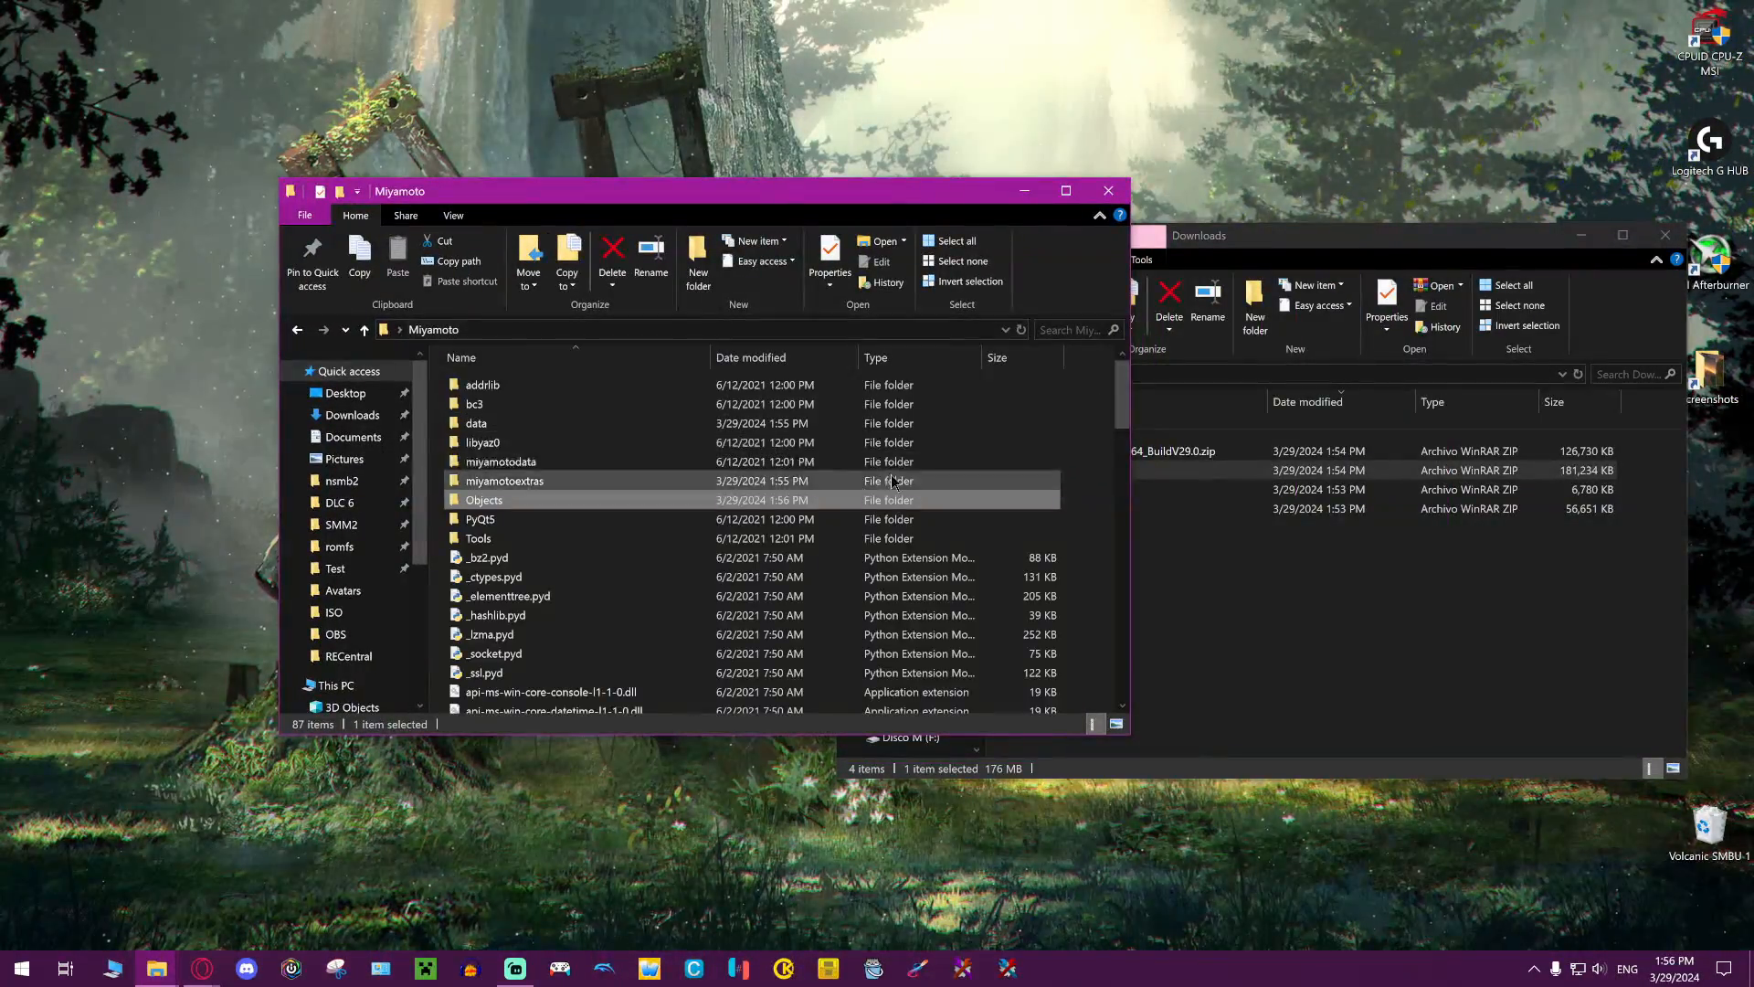
# Launch miyamoto.exe from the Miyamoto folder and reposition its setup wizard
pyautogui.scroll(-15, 738, 522)
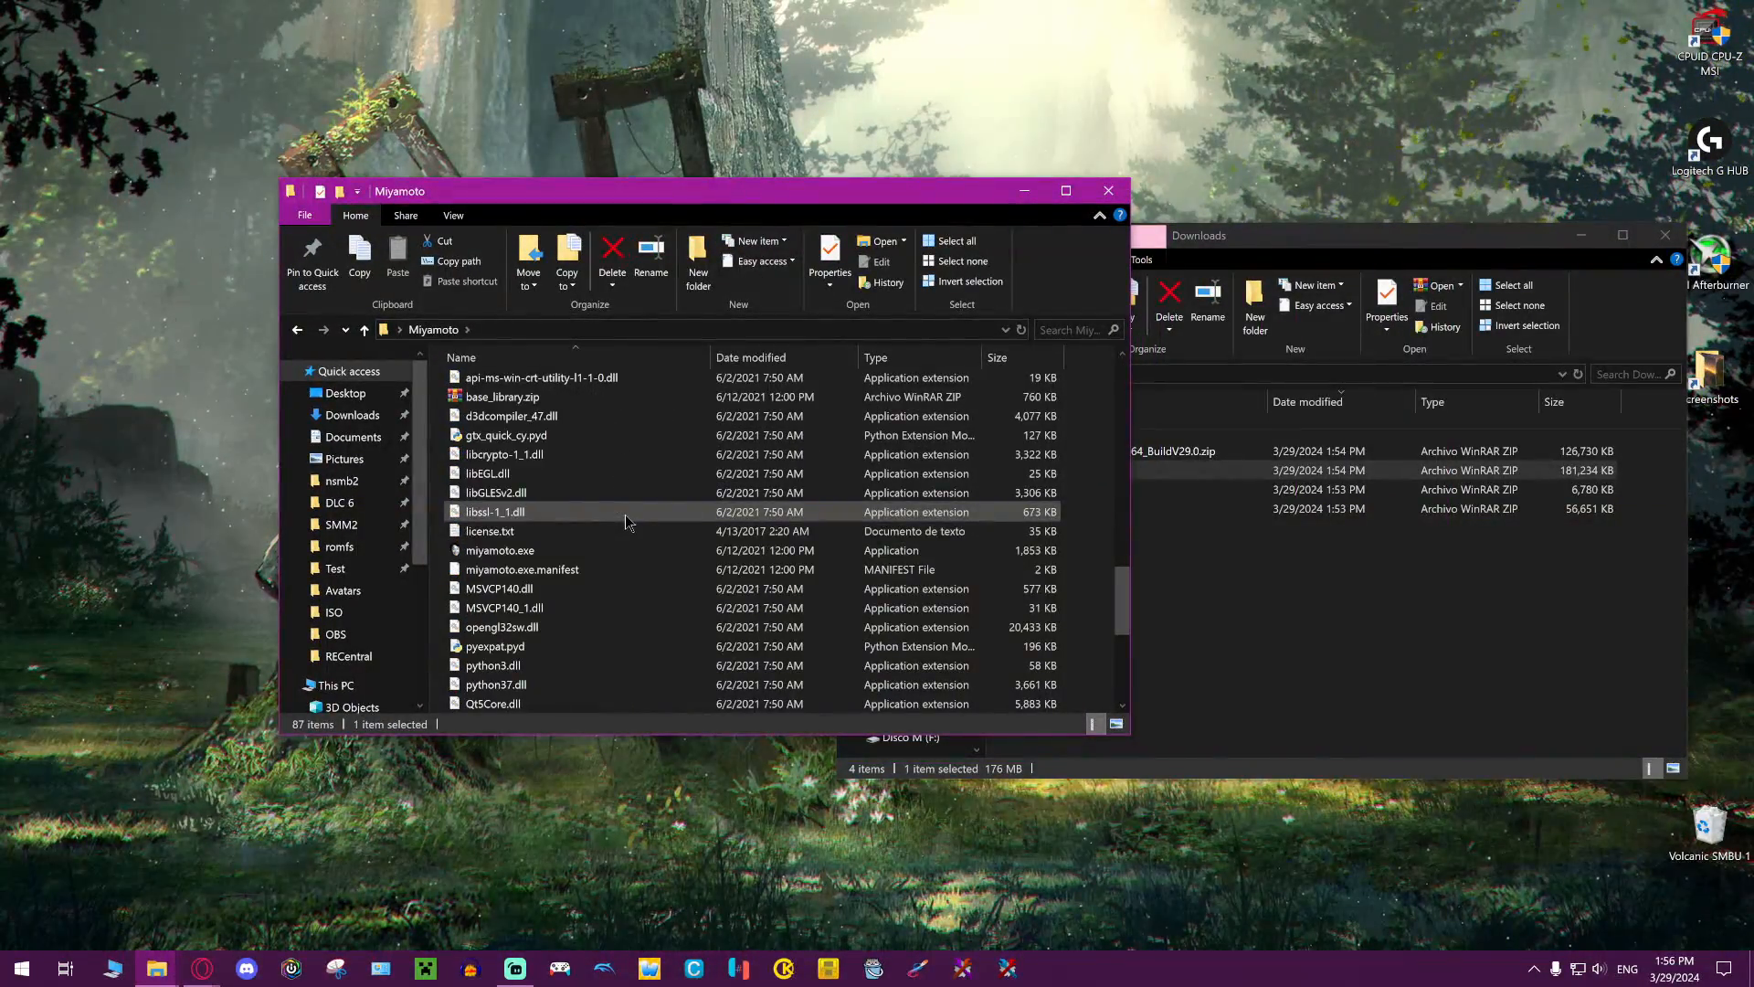
pyautogui.doubleClick(577, 551)
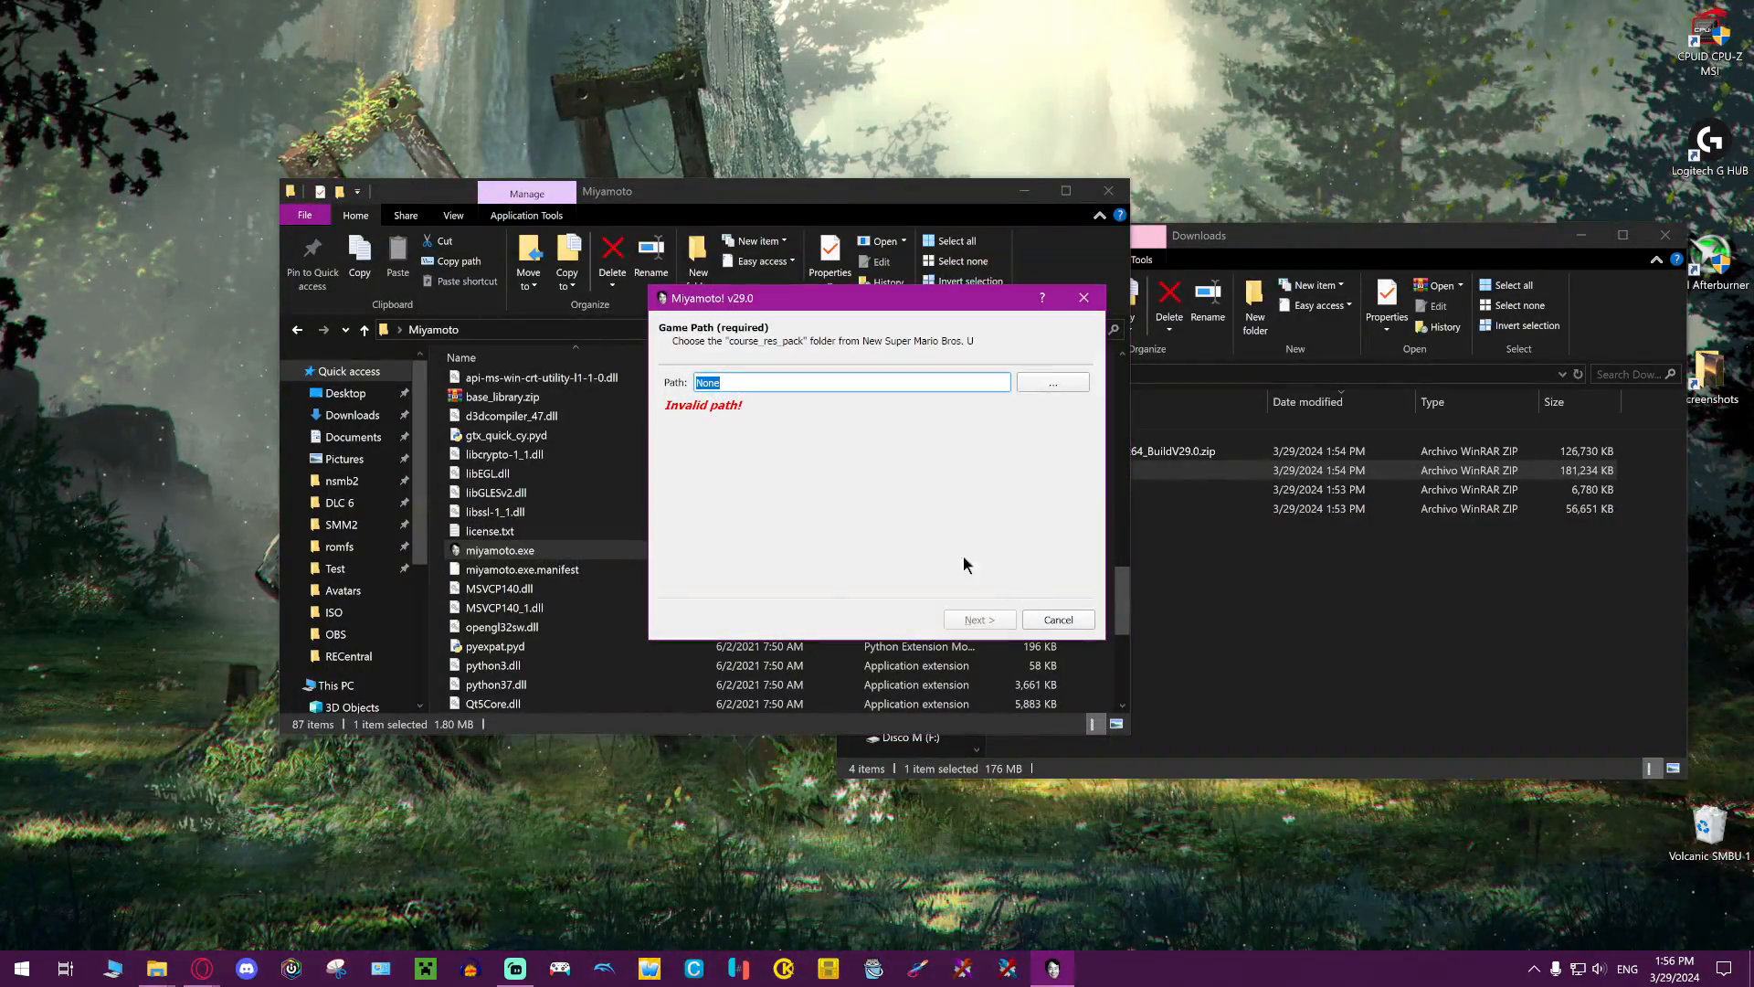
pyautogui.moveTo(743, 307); pyautogui.dragTo(688, 330)
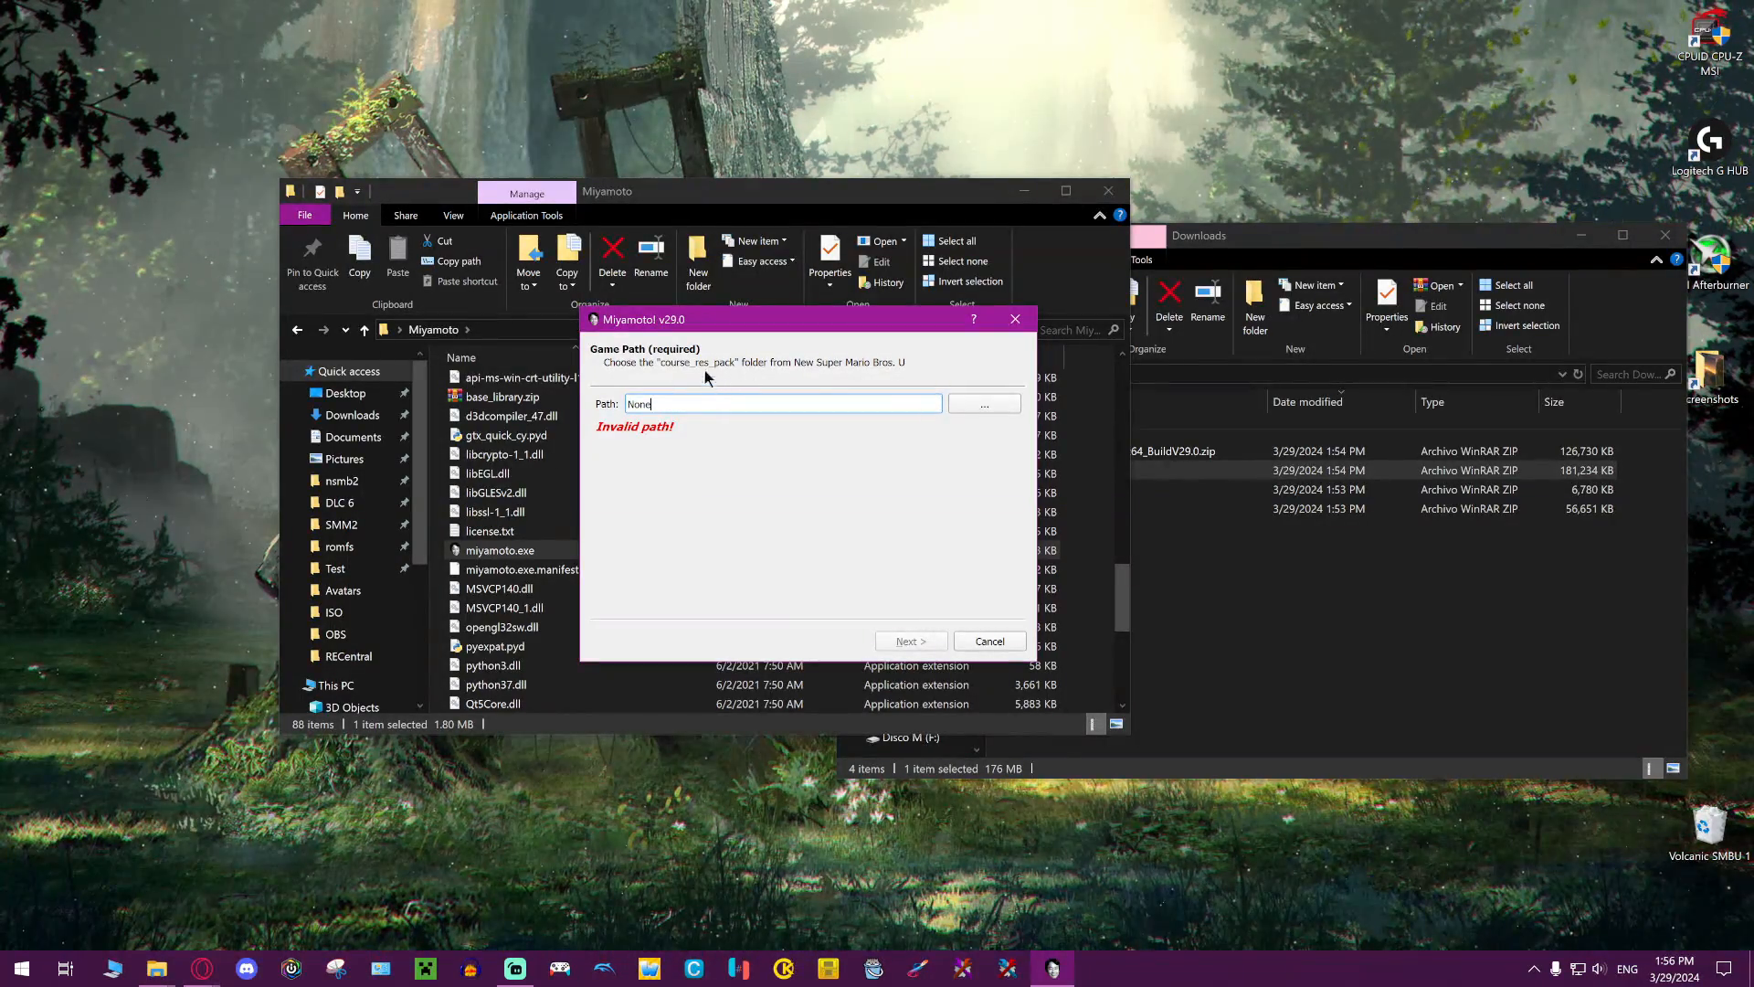
# Browse for the required game path, moving the folder chooser beside the wizard and opening the Disco M (F:) drive
pyautogui.click(970, 403)
pyautogui.moveTo(736, 337); pyautogui.dragTo(957, 357)
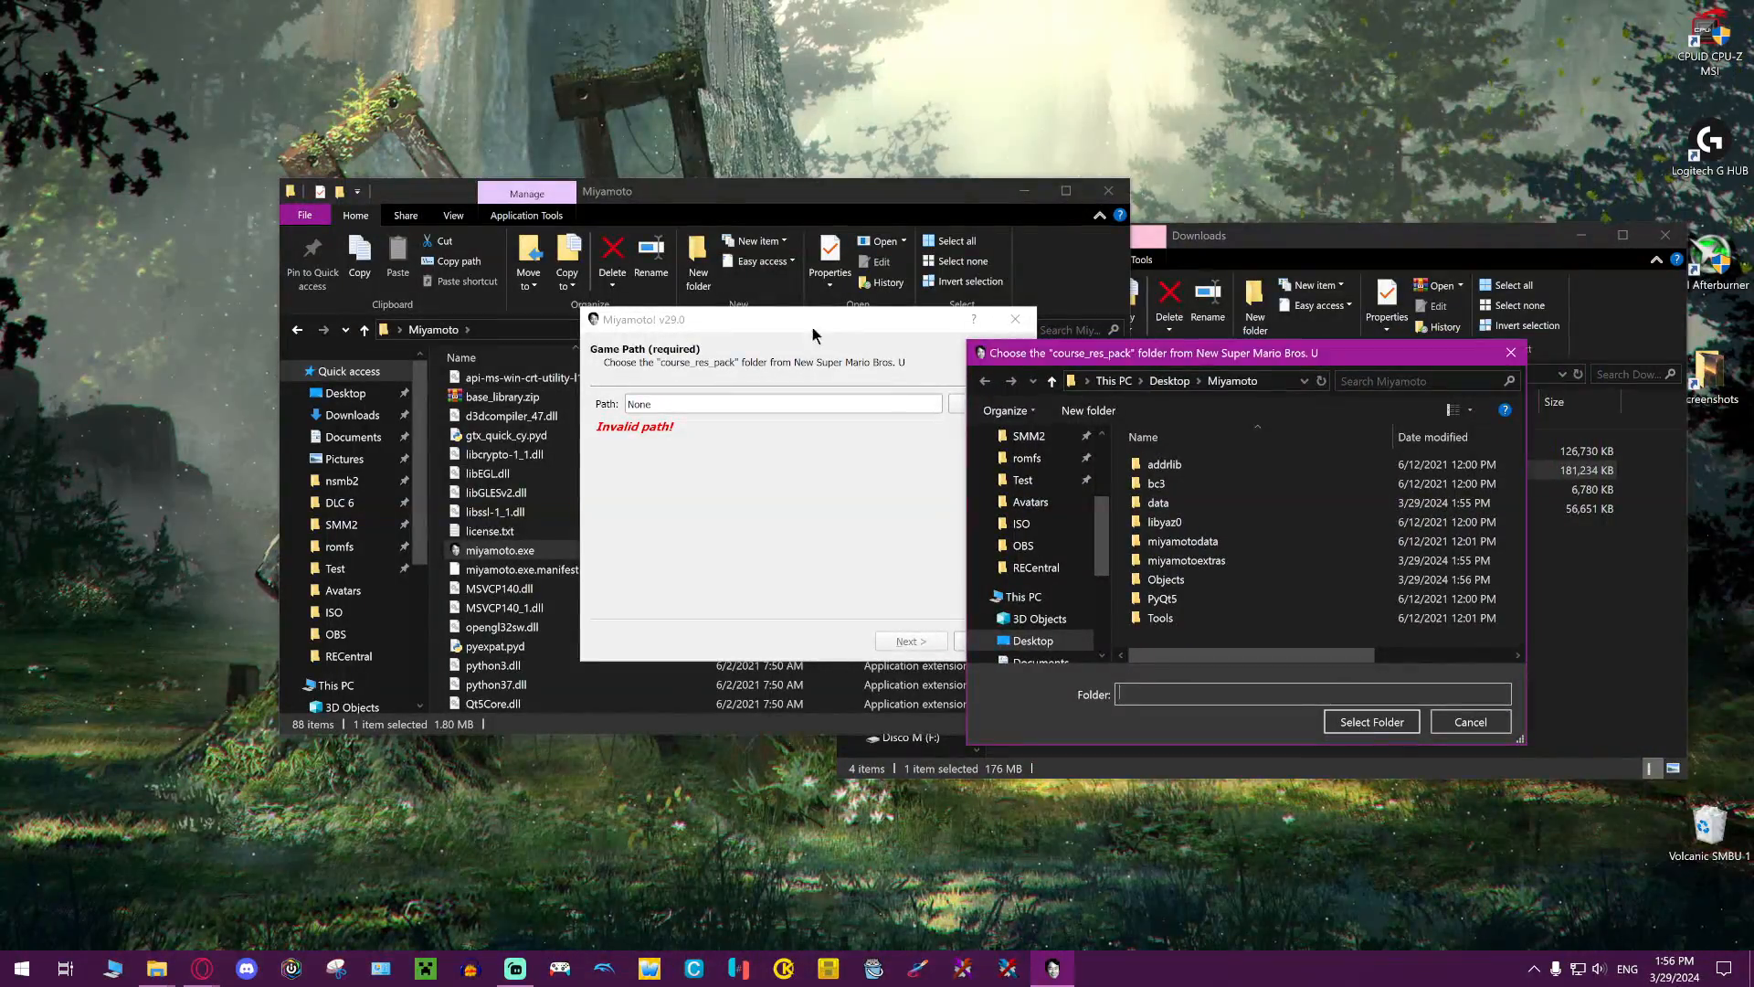
pyautogui.moveTo(1126, 360); pyautogui.dragTo(1193, 307)
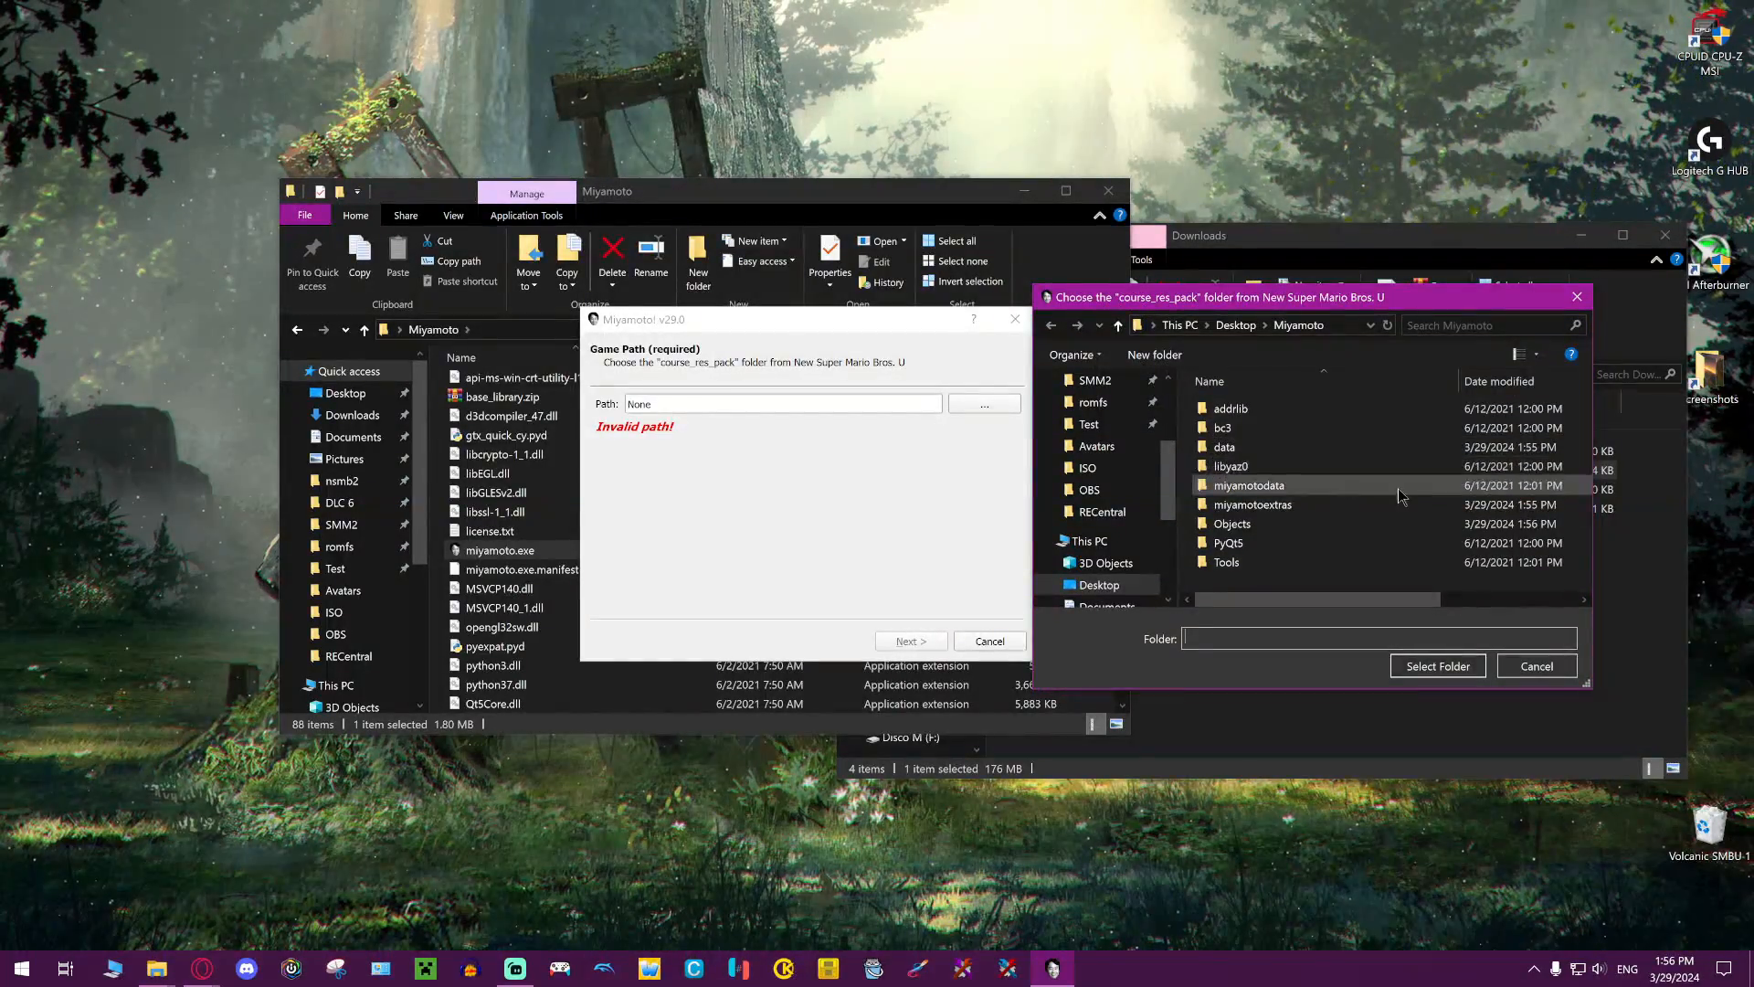
pyautogui.scroll(-2, 1138, 574)
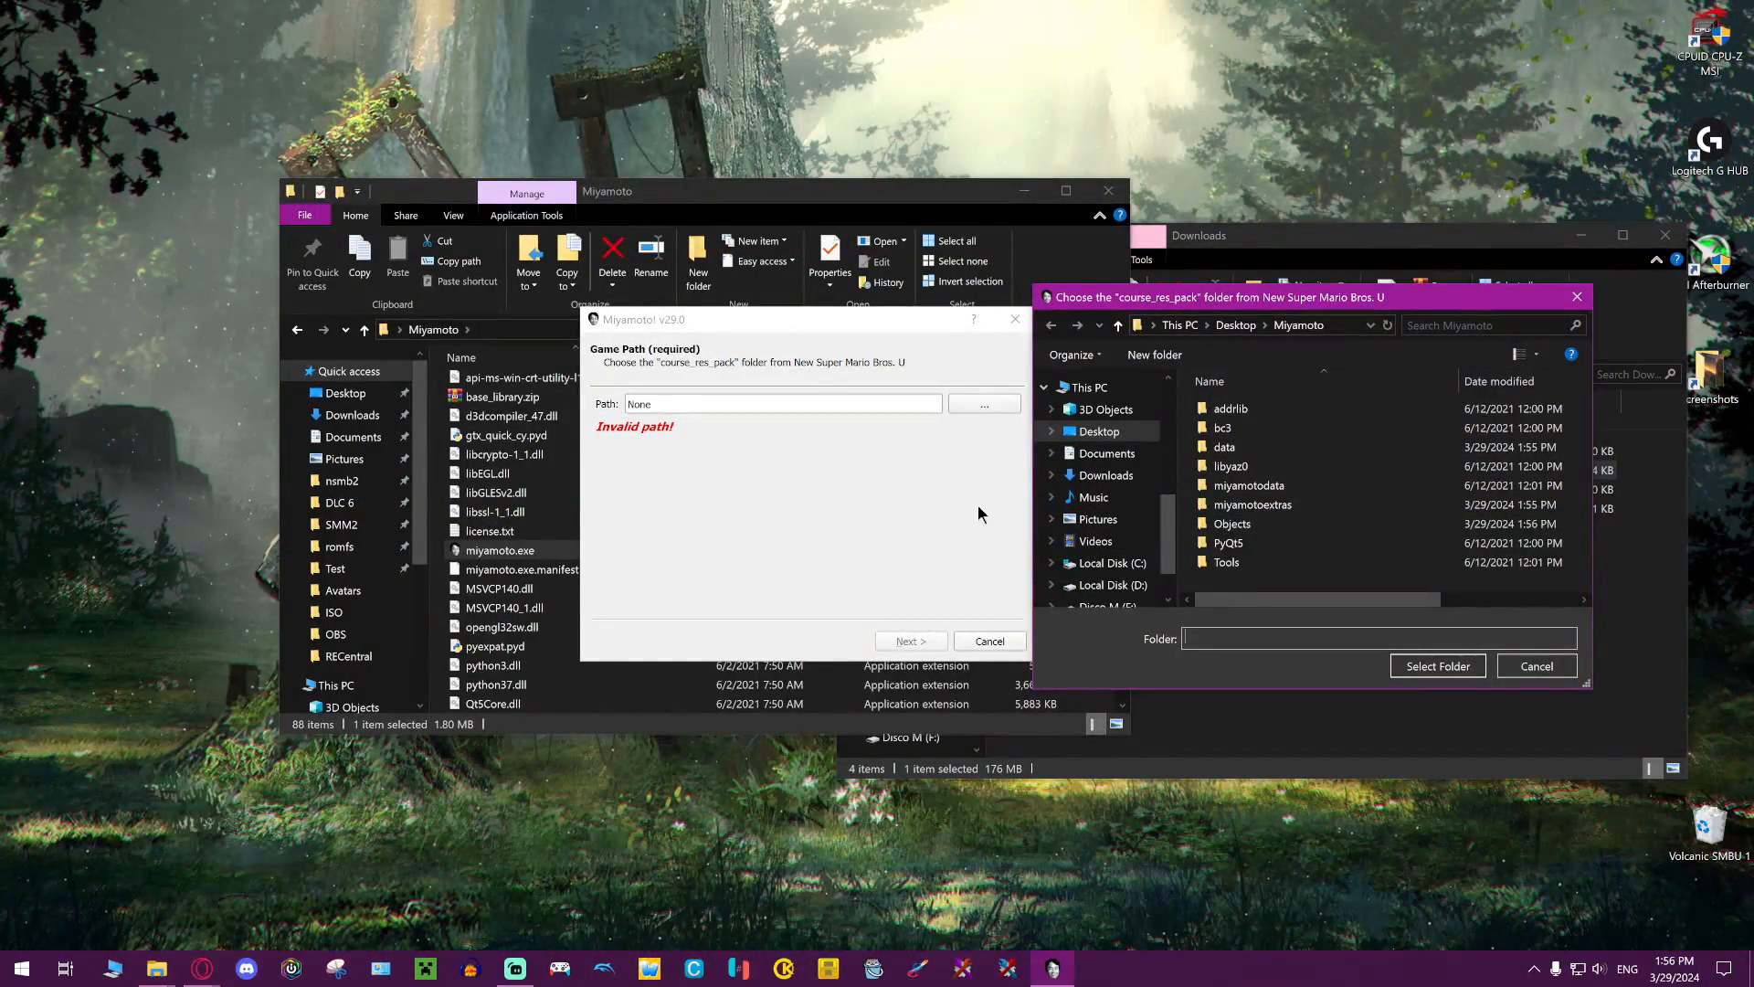
pyautogui.scroll(-1, 1102, 494)
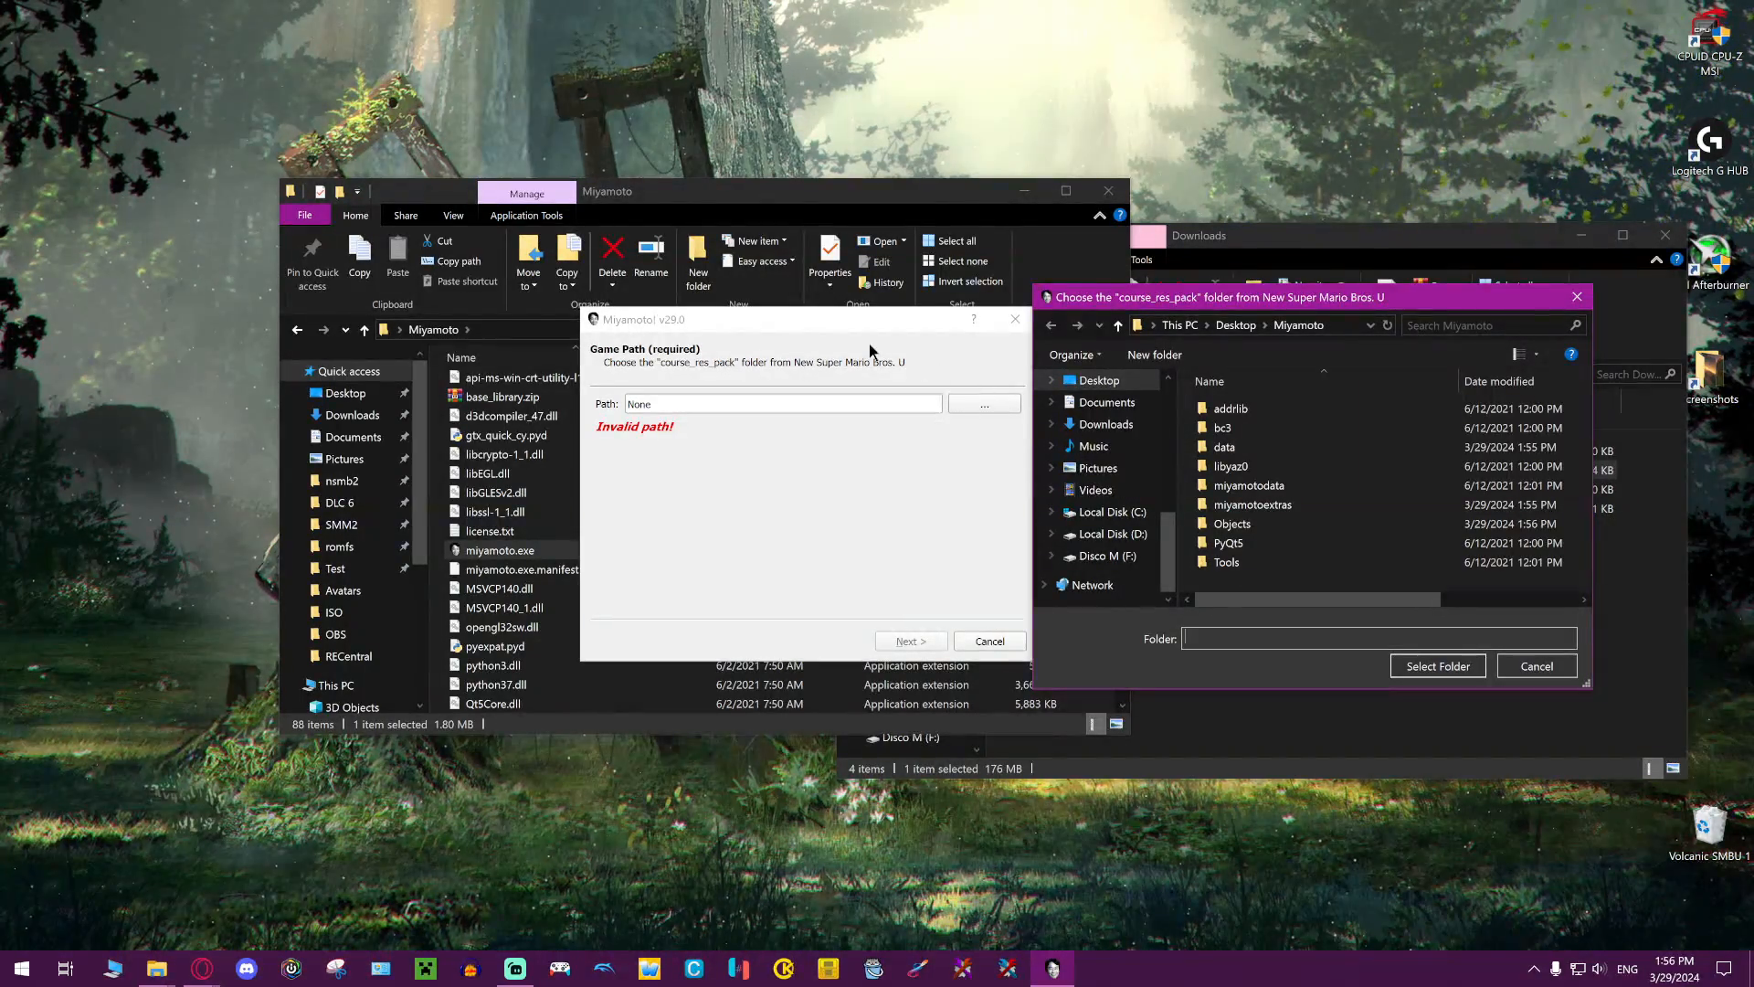
pyautogui.click(1106, 557)
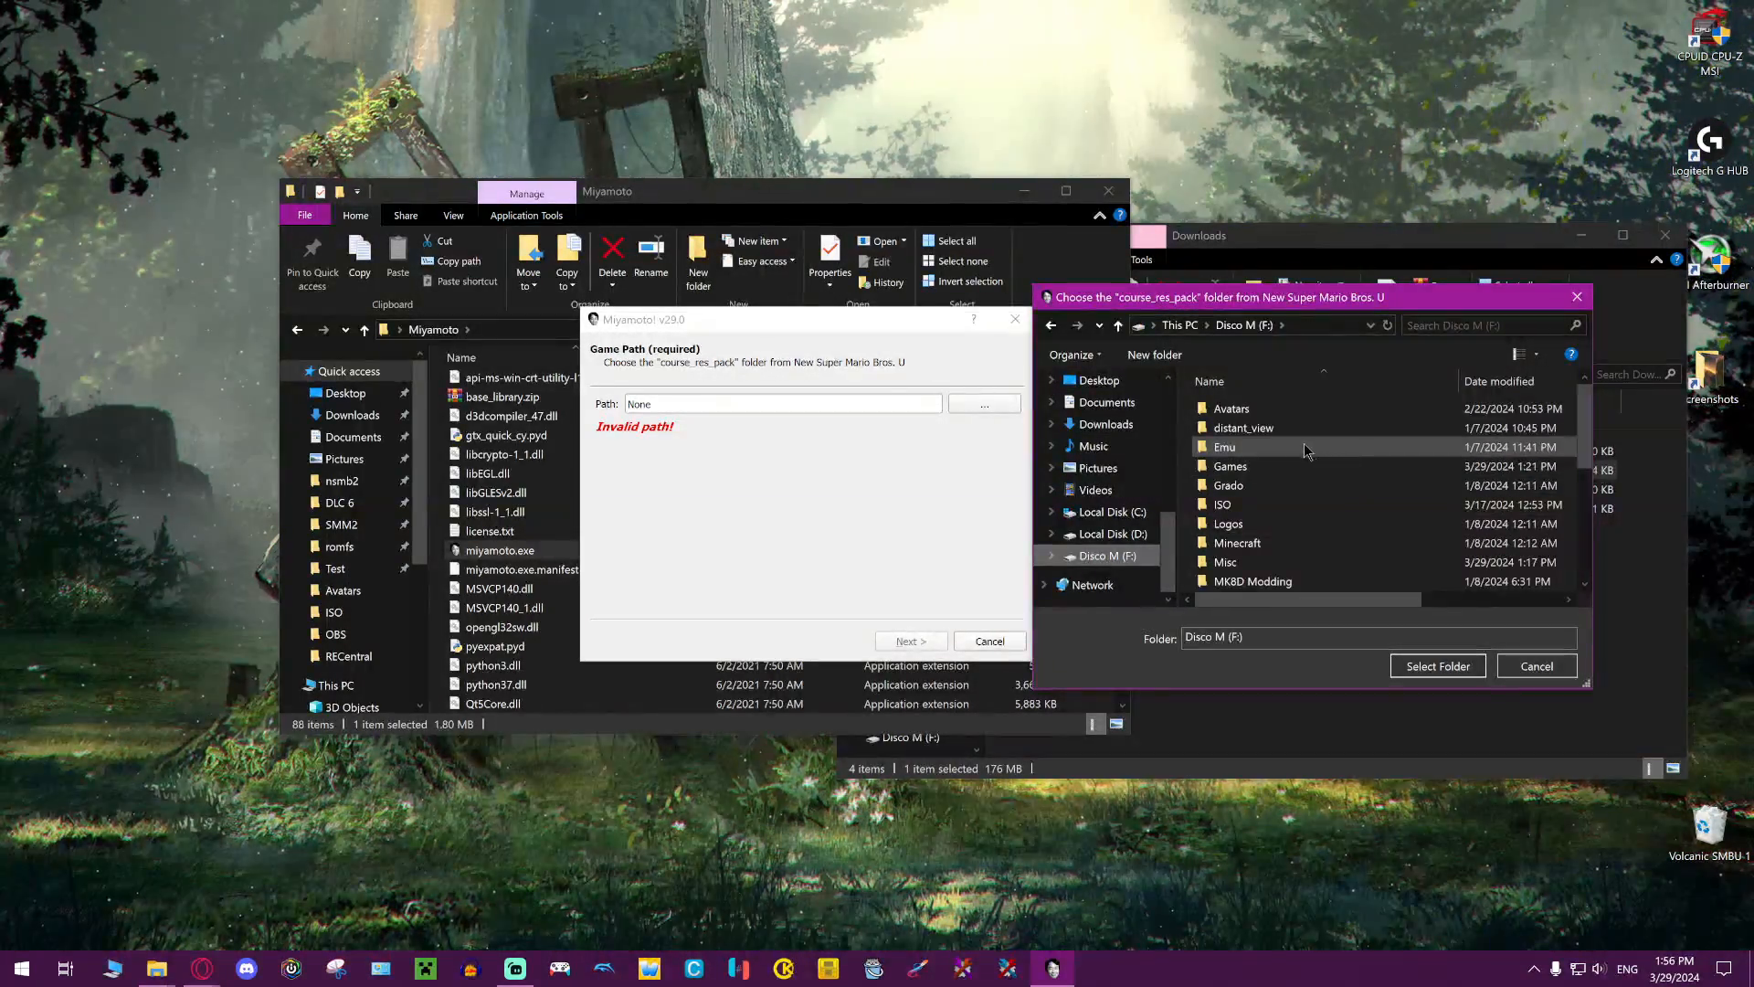
# Set the game path to course_res_pack under New Super Mario Bros U/content/Common and continue to the objects path page
pyautogui.doubleClick(1291, 446)
pyautogui.doubleClick(1330, 486)
pyautogui.doubleClick(1220, 427)
pyautogui.doubleClick(1283, 428)
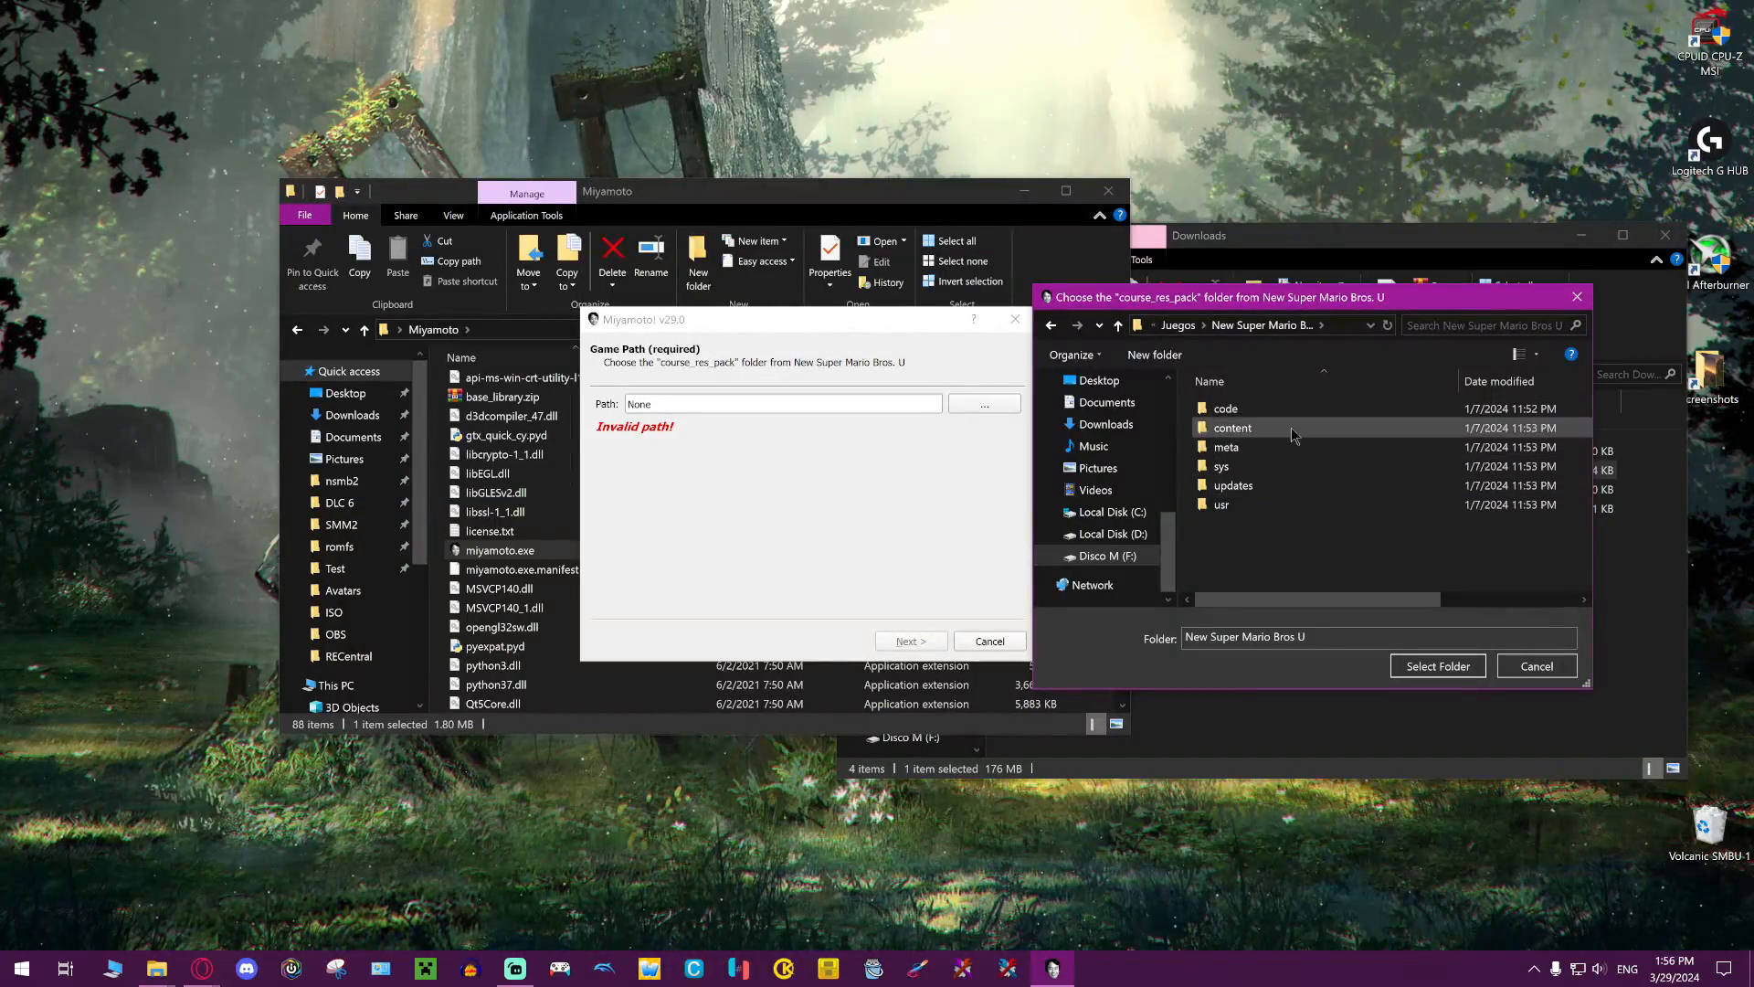
pyautogui.click(1275, 431)
pyautogui.doubleClick(1300, 429)
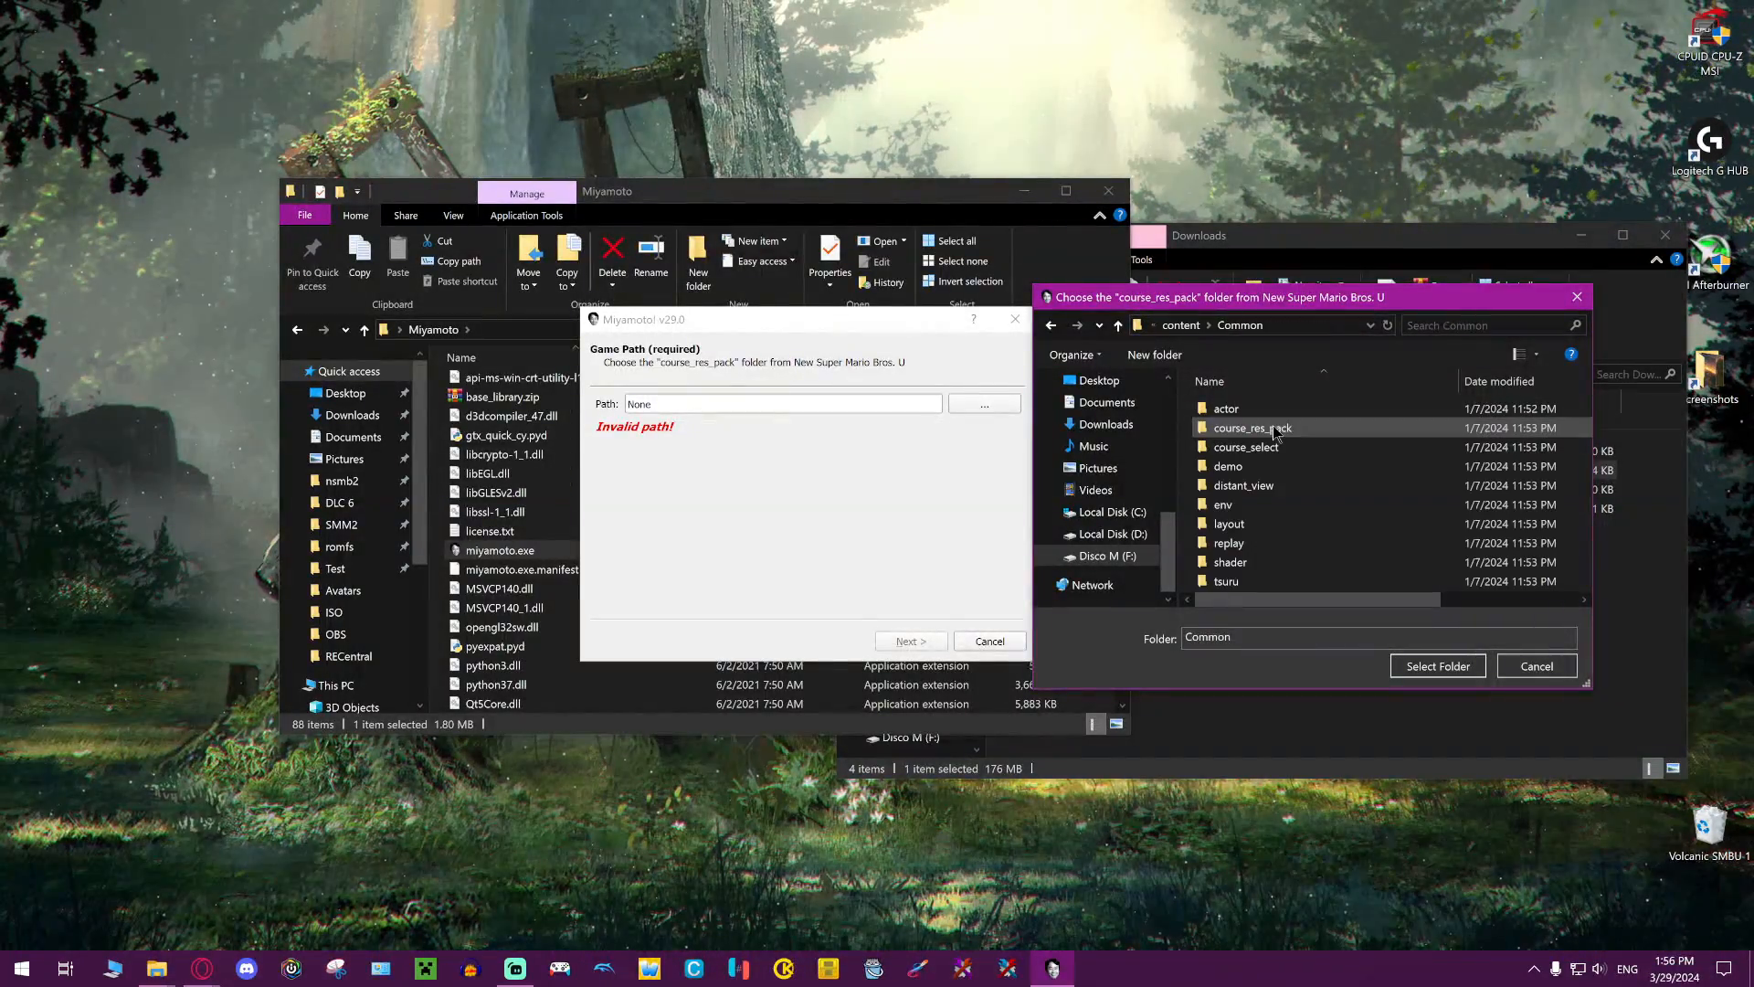
pyautogui.click(1254, 431)
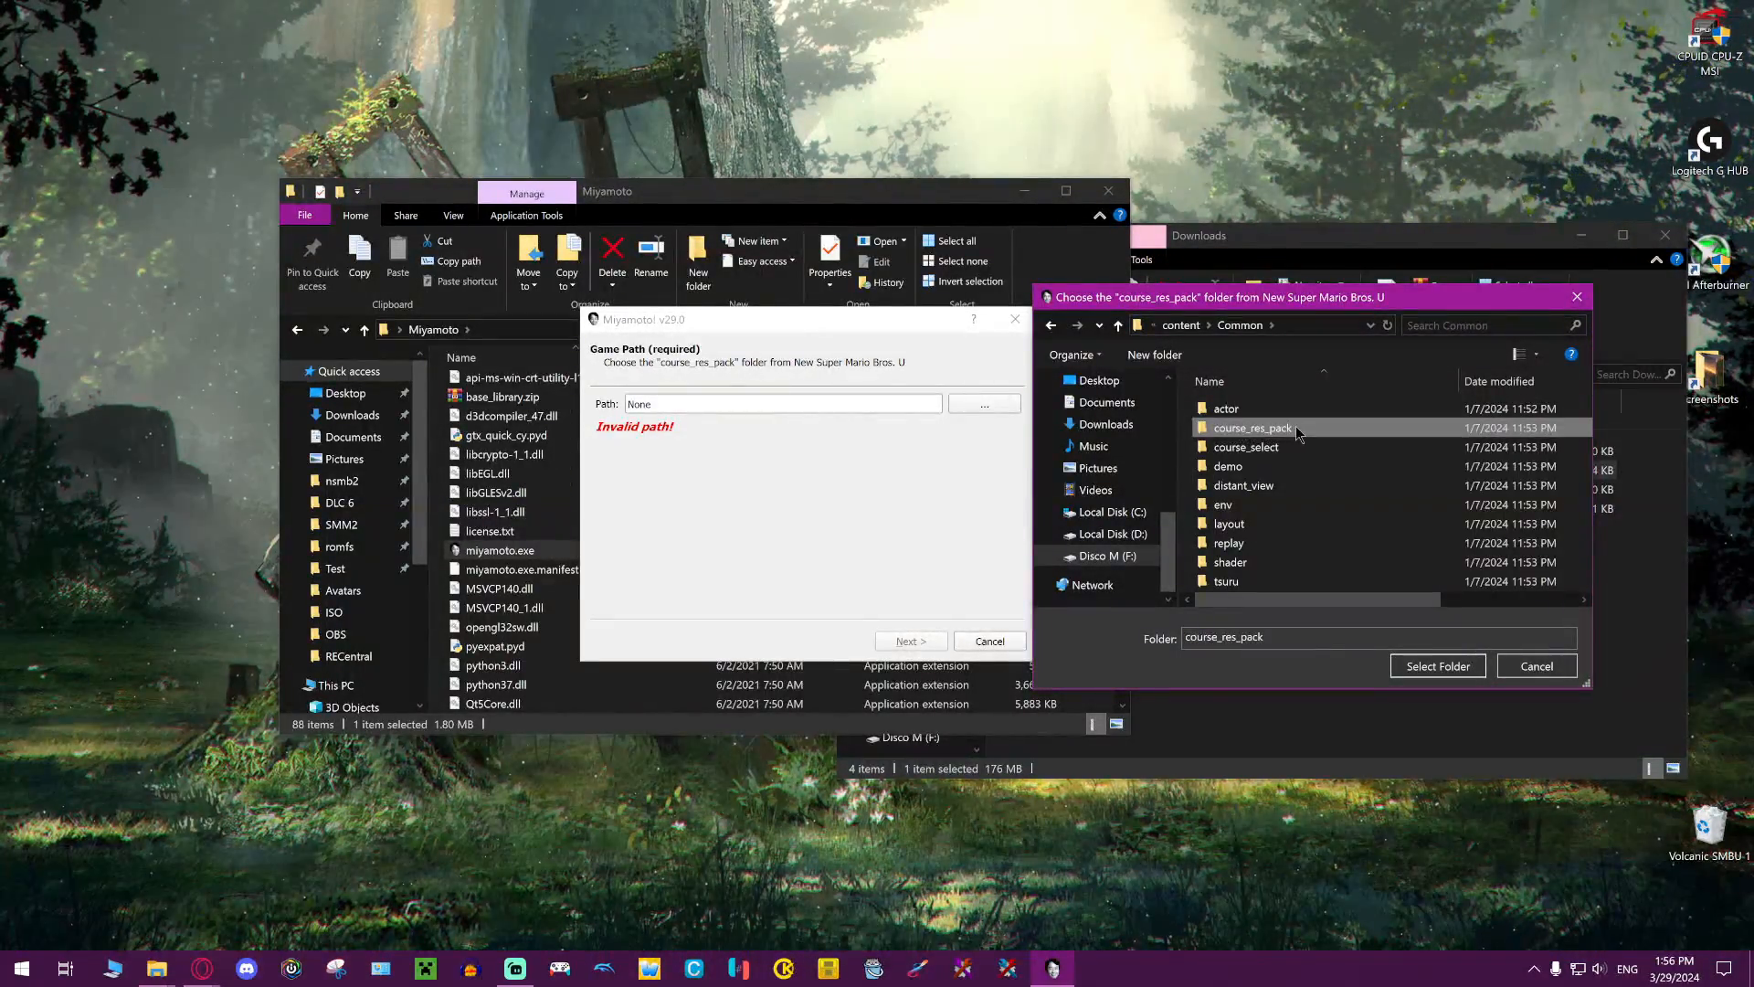
pyautogui.doubleClick(1297, 429)
pyautogui.click(1438, 666)
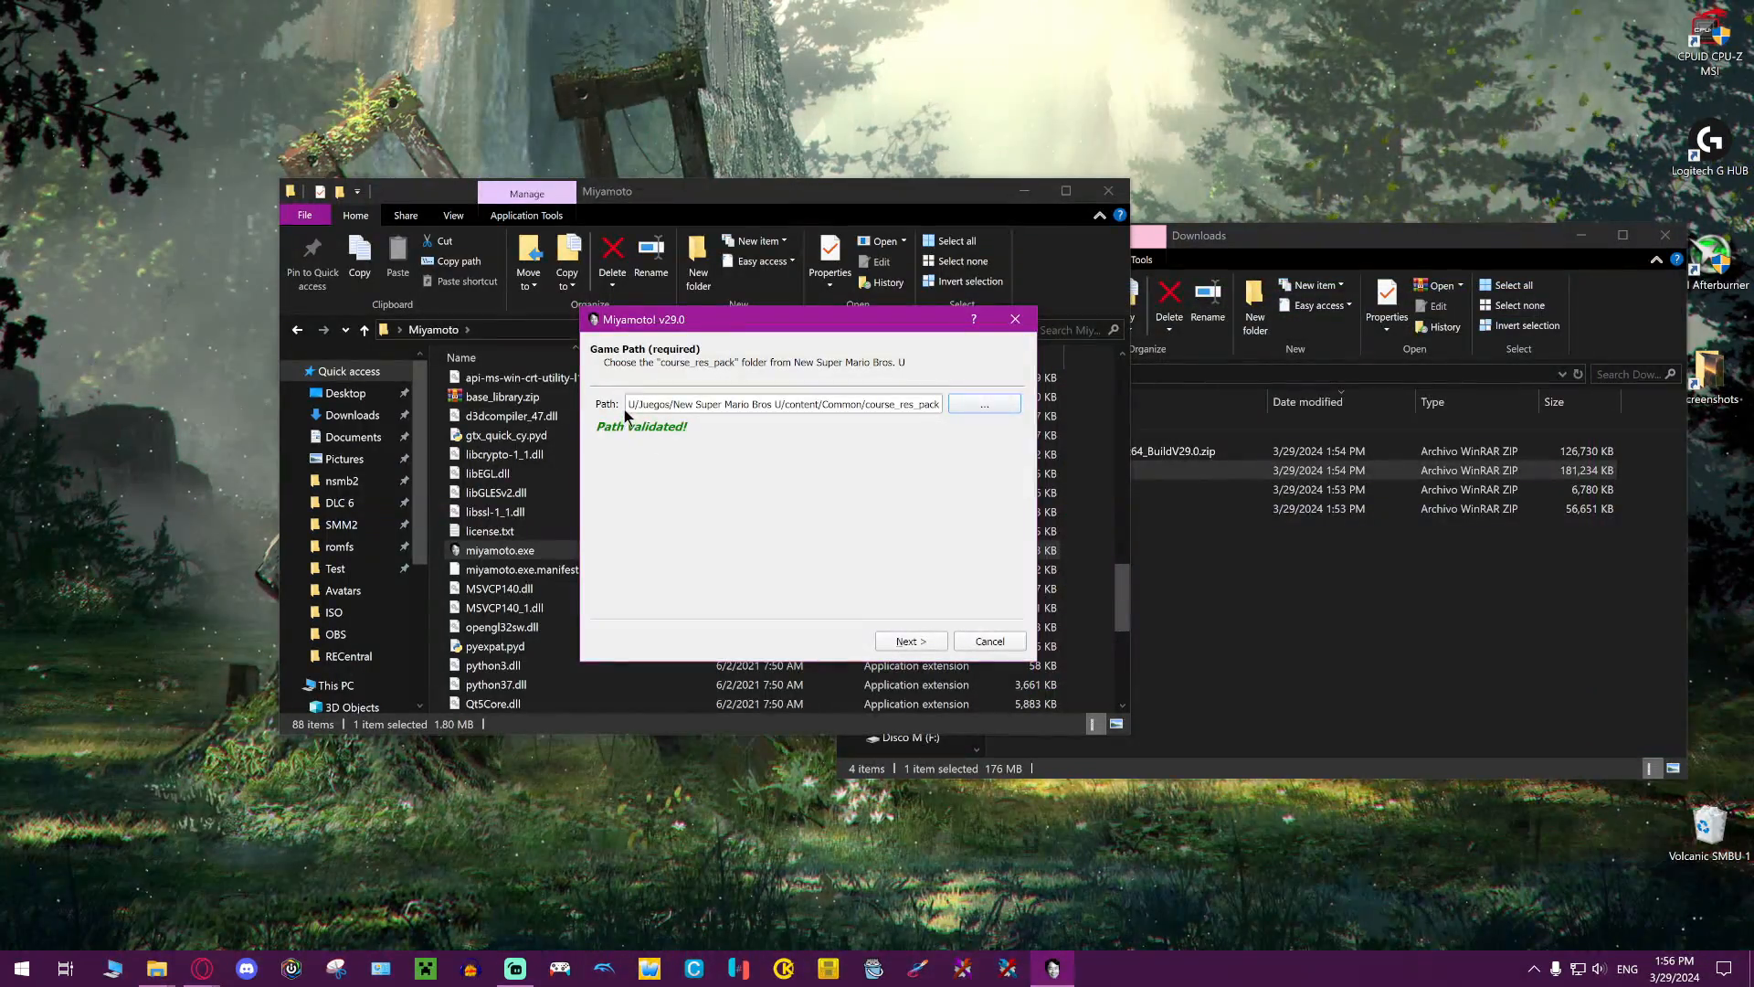
pyautogui.click(903, 640)
# Set the objects path to the Objects folder in Desktop/Miyamoto and continue to the theme page
pyautogui.moveTo(704, 327); pyautogui.dragTo(1095, 355)
pyautogui.click(954, 411)
pyautogui.click(1091, 384)
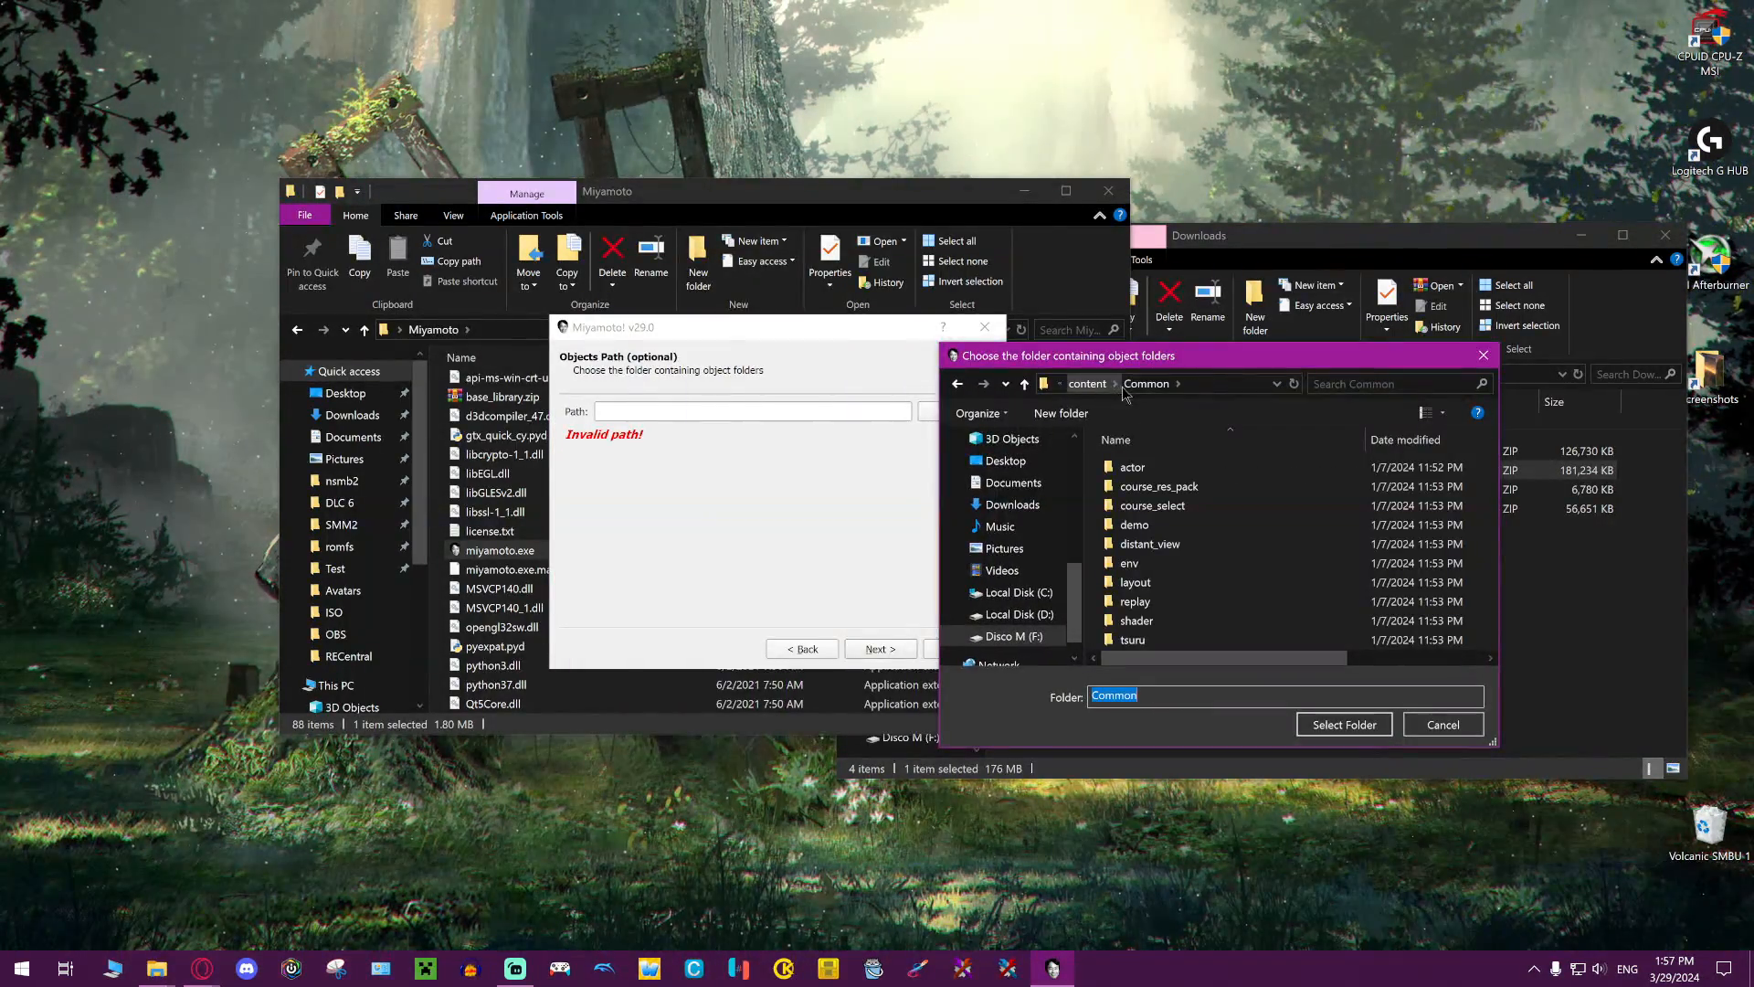
pyautogui.scroll(-1, 1014, 585)
pyautogui.click(1015, 614)
pyautogui.scroll(-1, 1158, 552)
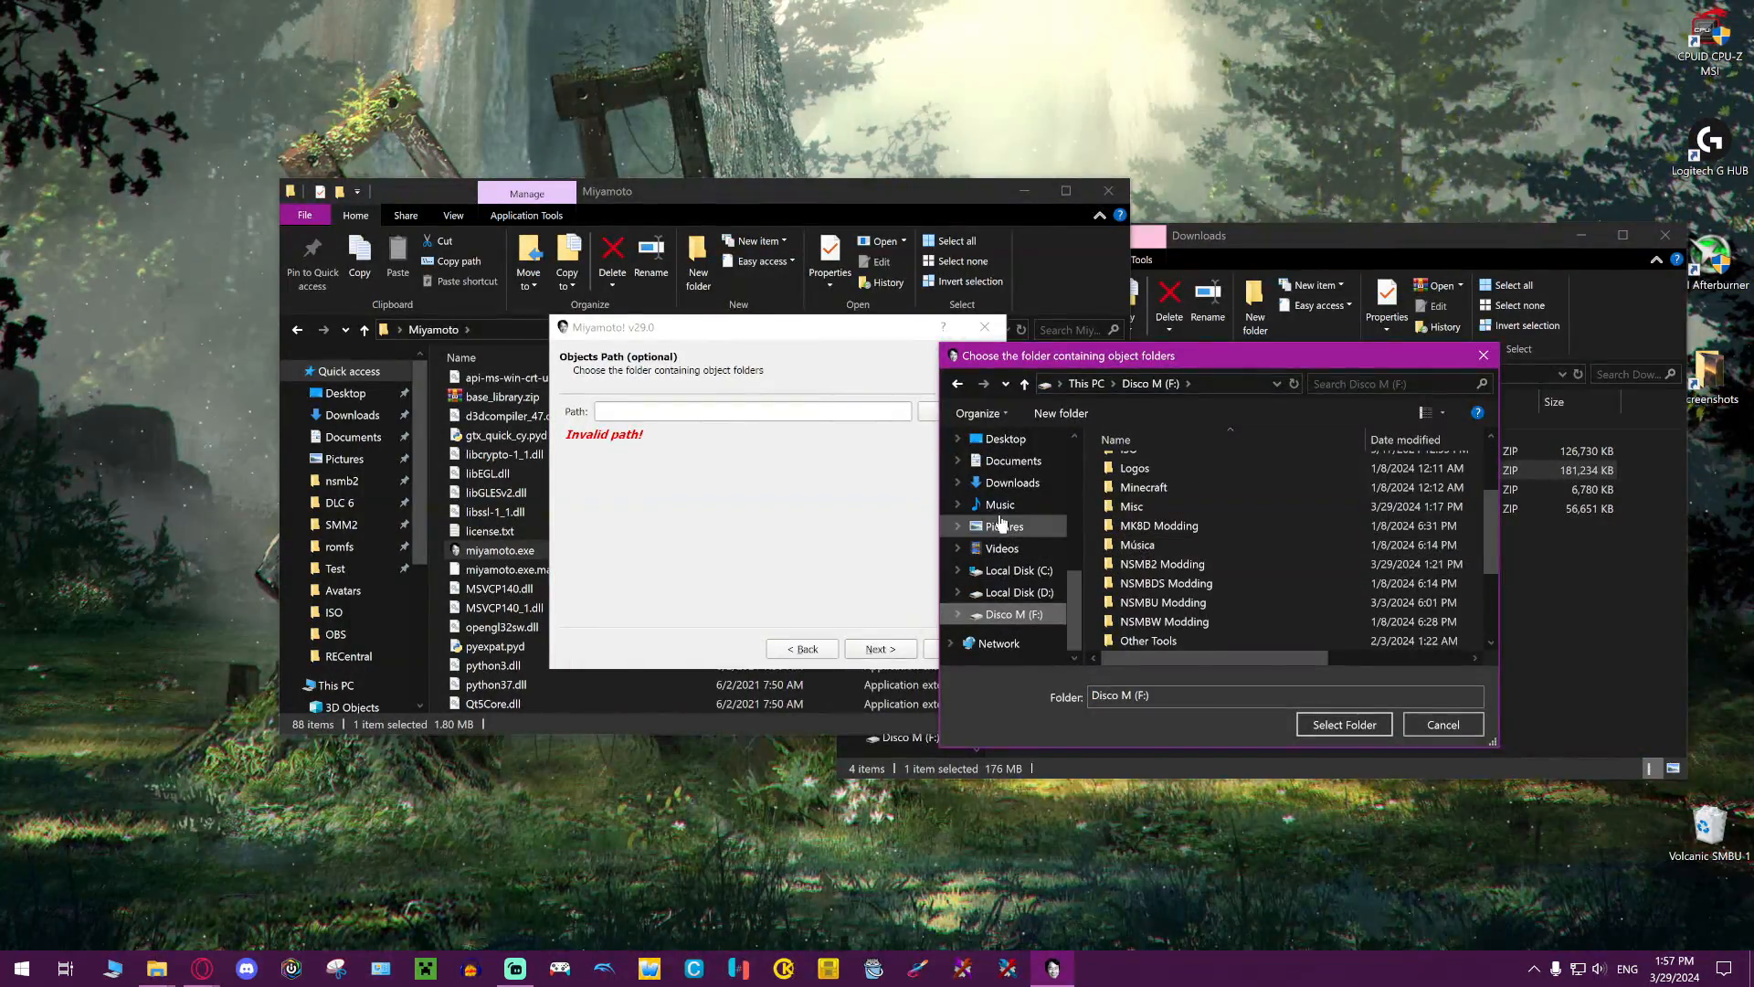
pyautogui.click(1005, 438)
pyautogui.doubleClick(1165, 482)
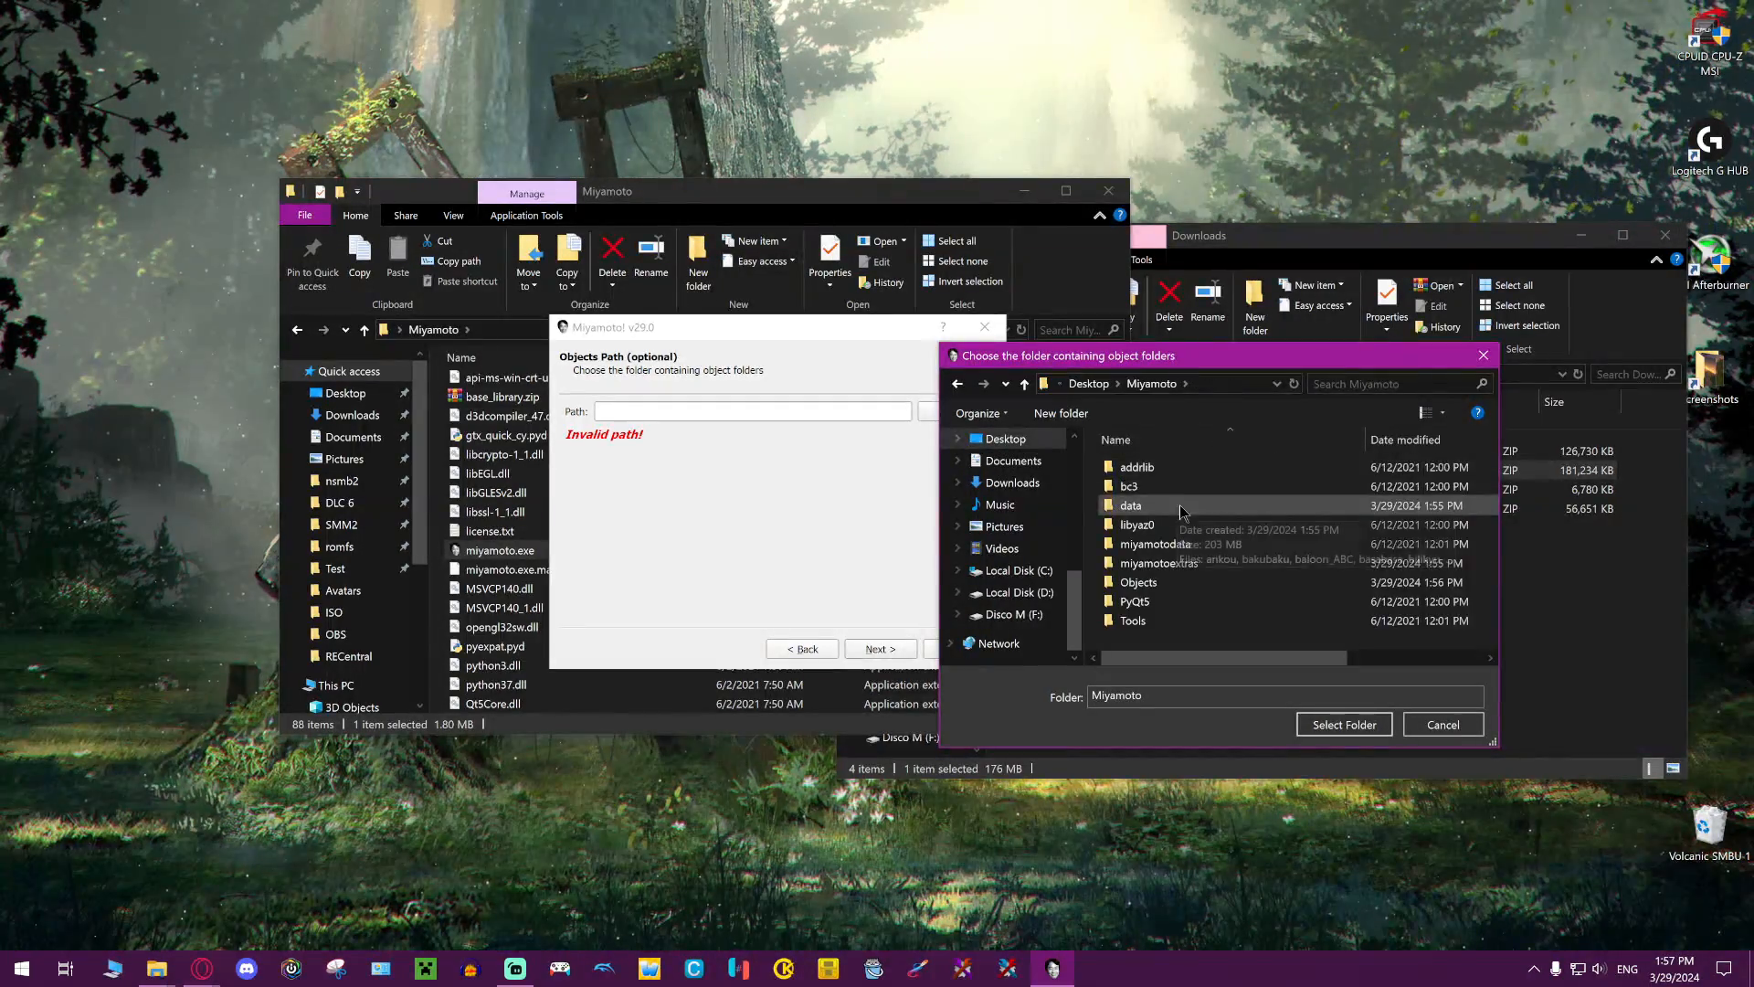
pyautogui.click(1156, 582)
pyautogui.click(1341, 724)
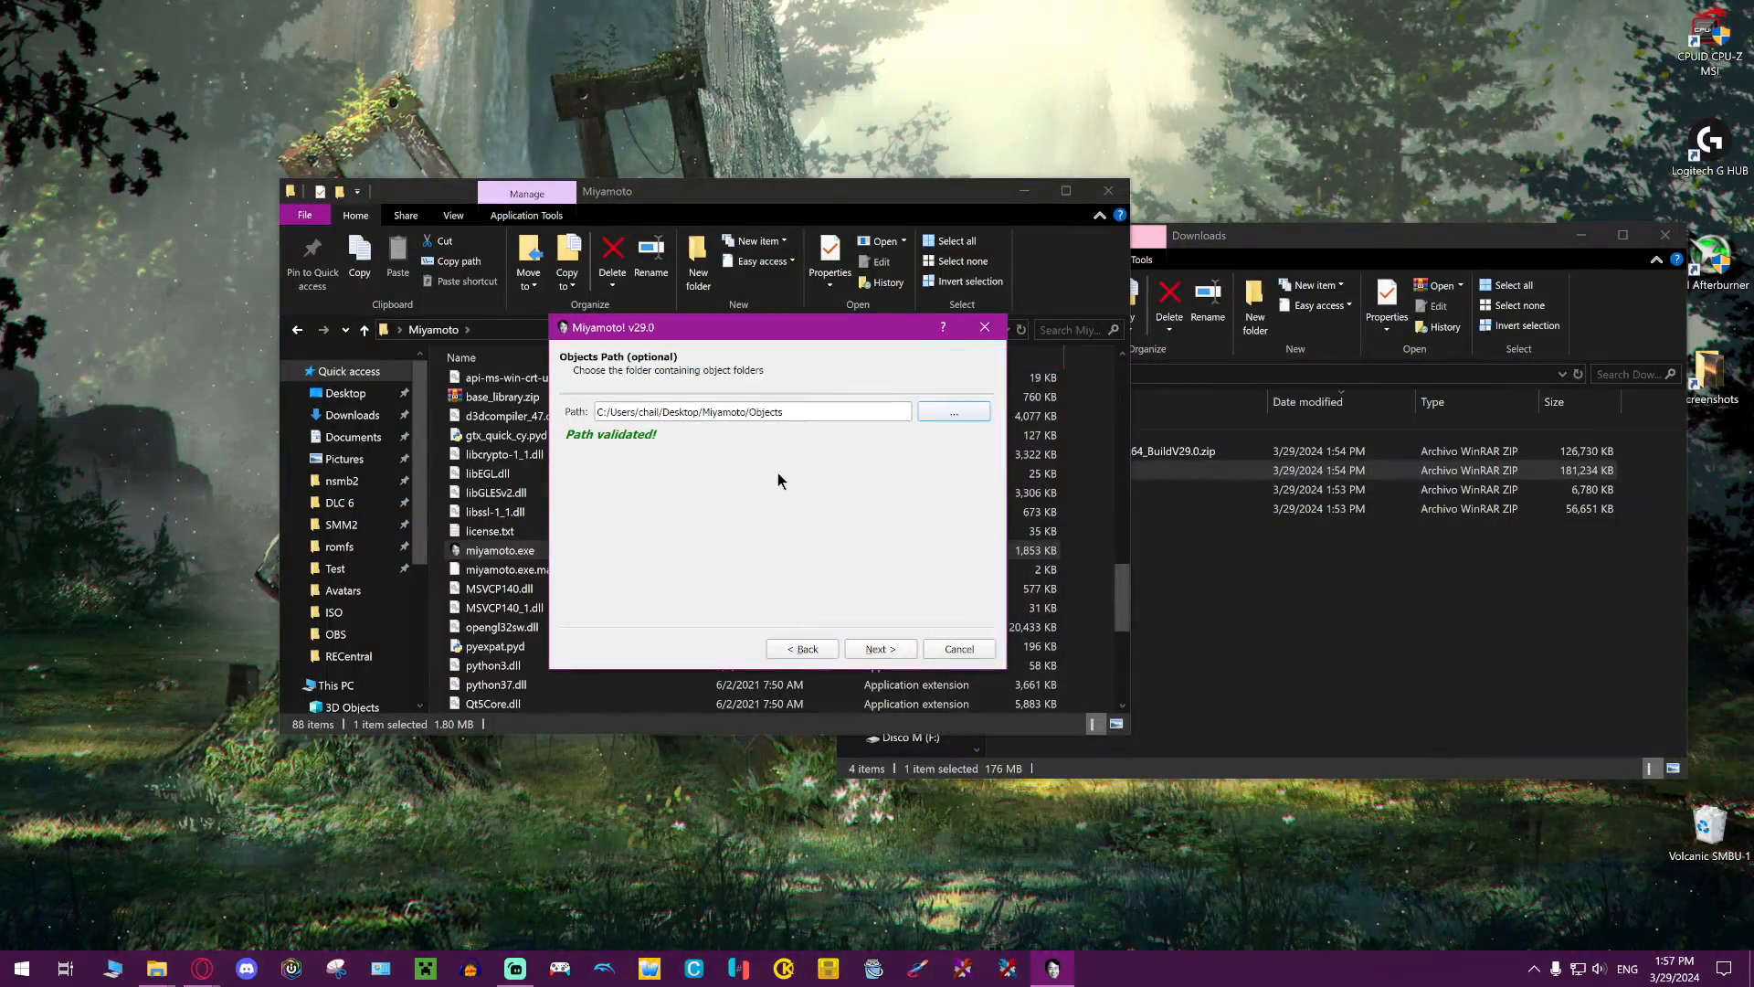
pyautogui.click(899, 648)
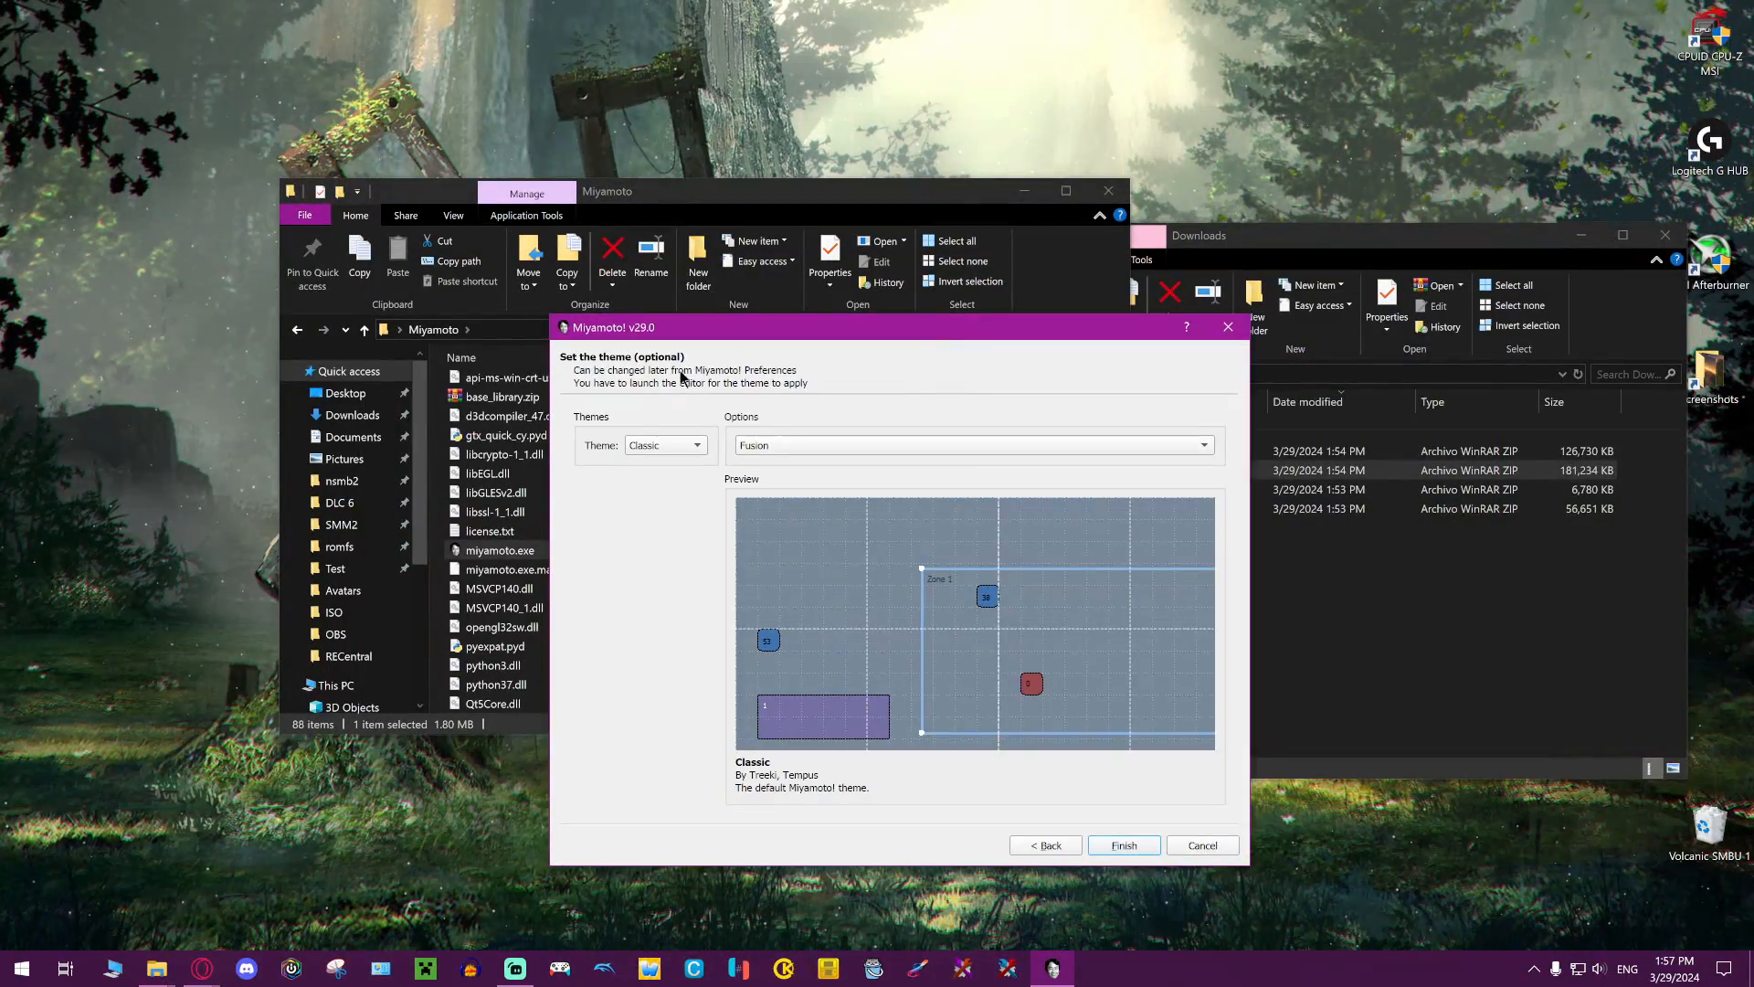
# Set the editor theme to Dark, keeping the Fusion option, and finish the setup wizard
pyautogui.click(592, 357)
pyautogui.click(586, 377)
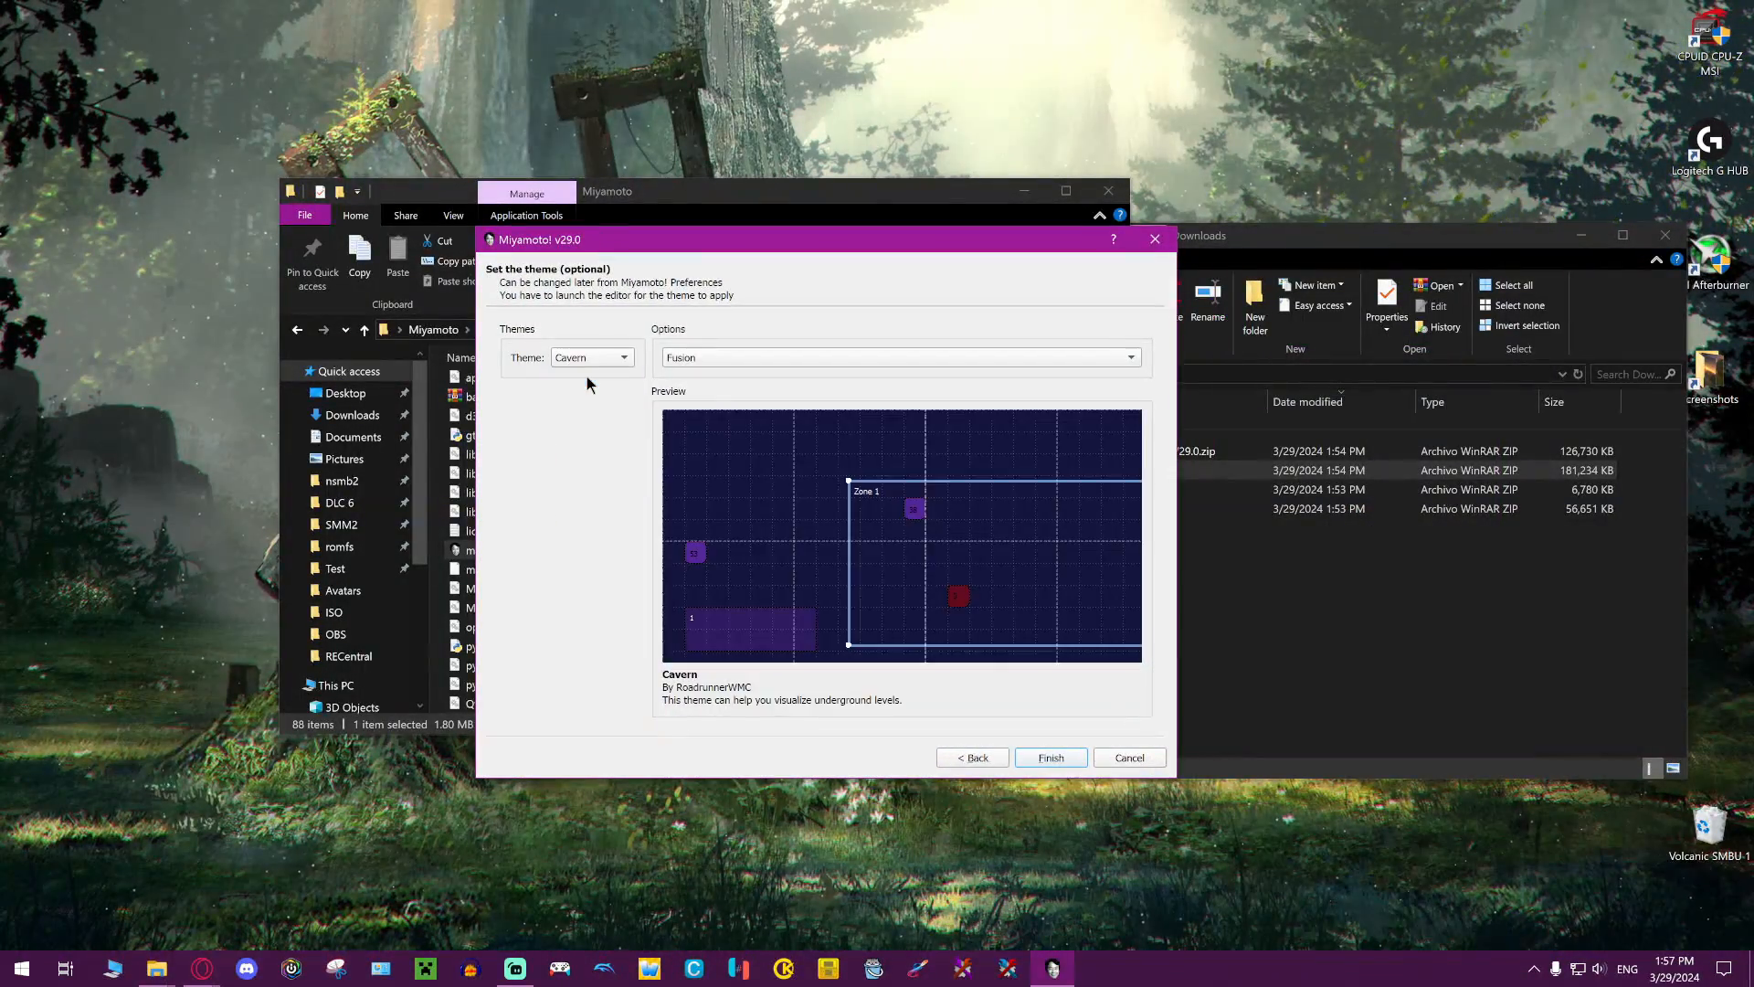
pyautogui.press('Down')
pyautogui.press('Down')
pyautogui.press('Down')
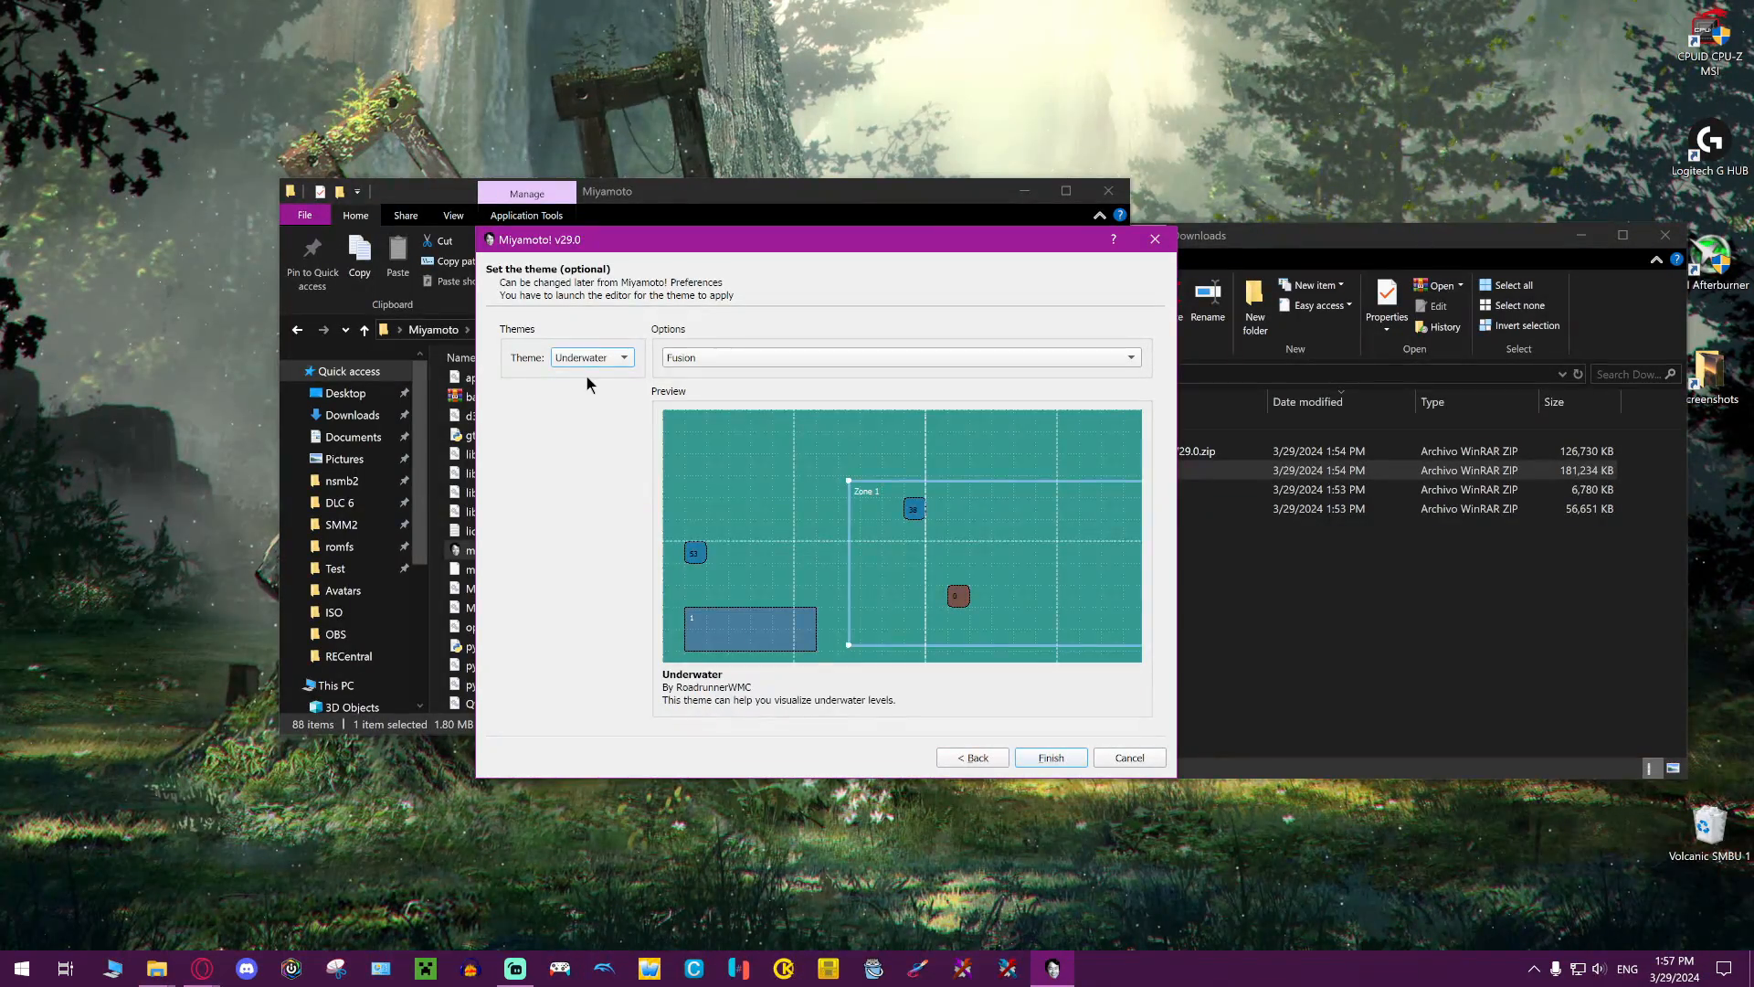
pyautogui.press('Down')
pyautogui.press('Down')
pyautogui.press('Down')
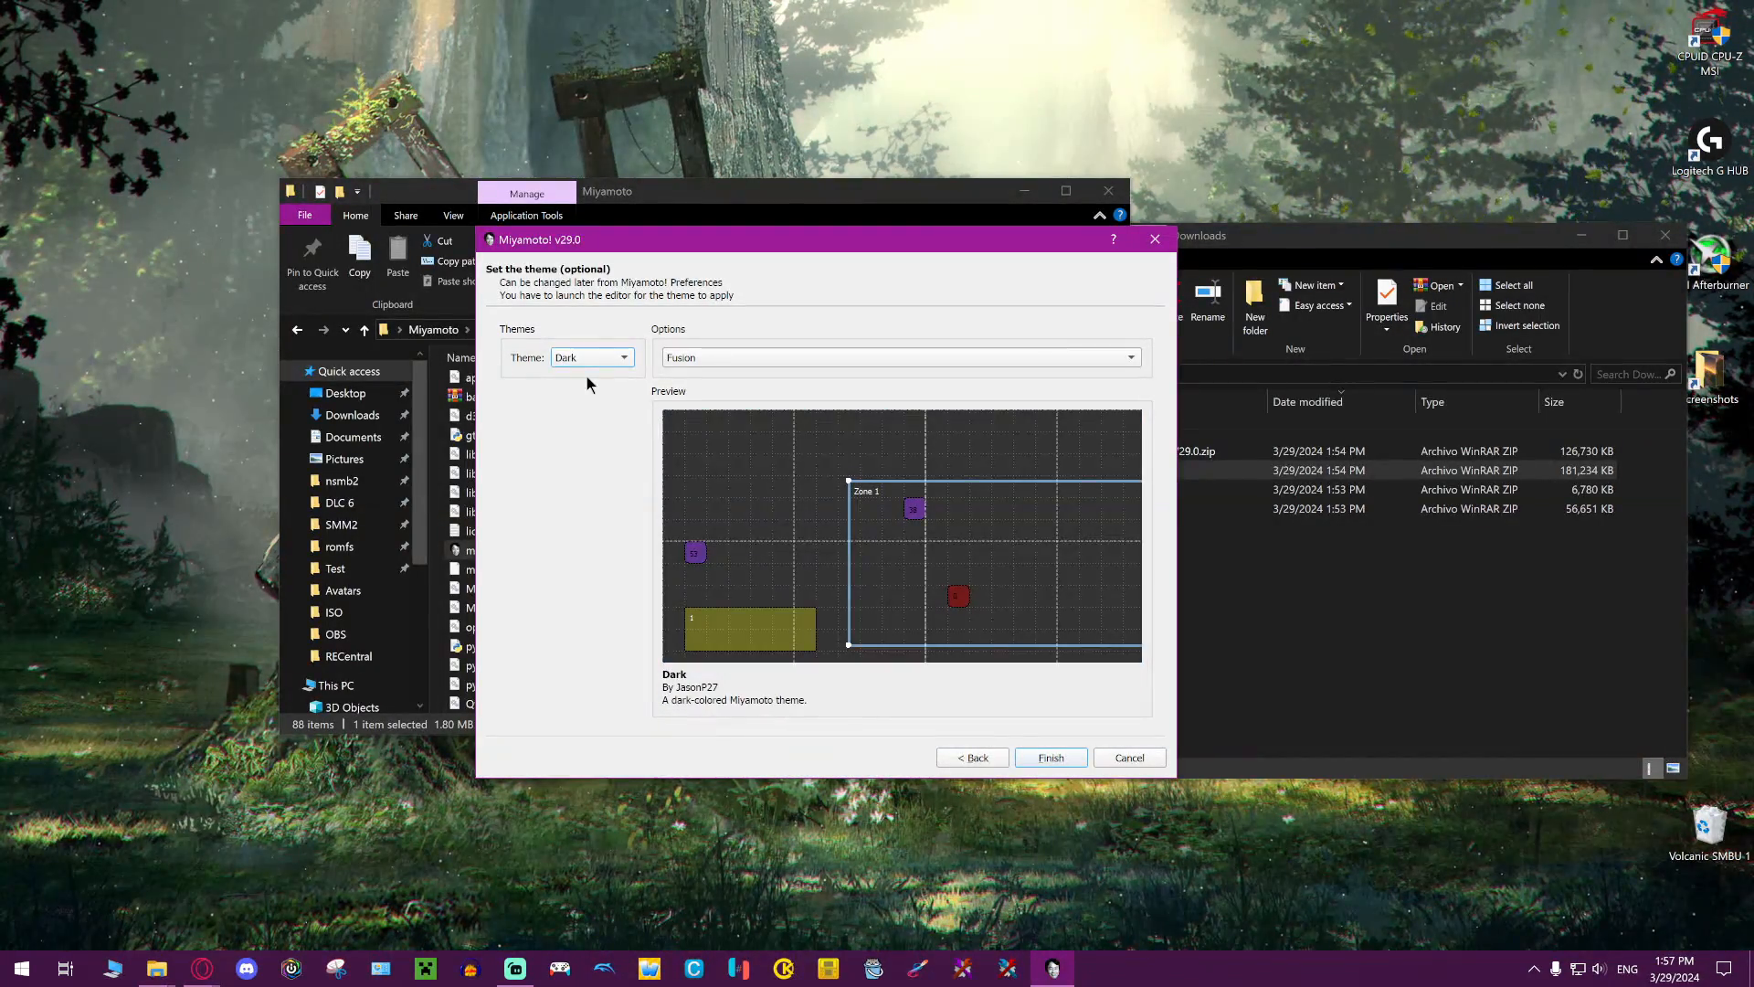
pyautogui.click(1049, 758)
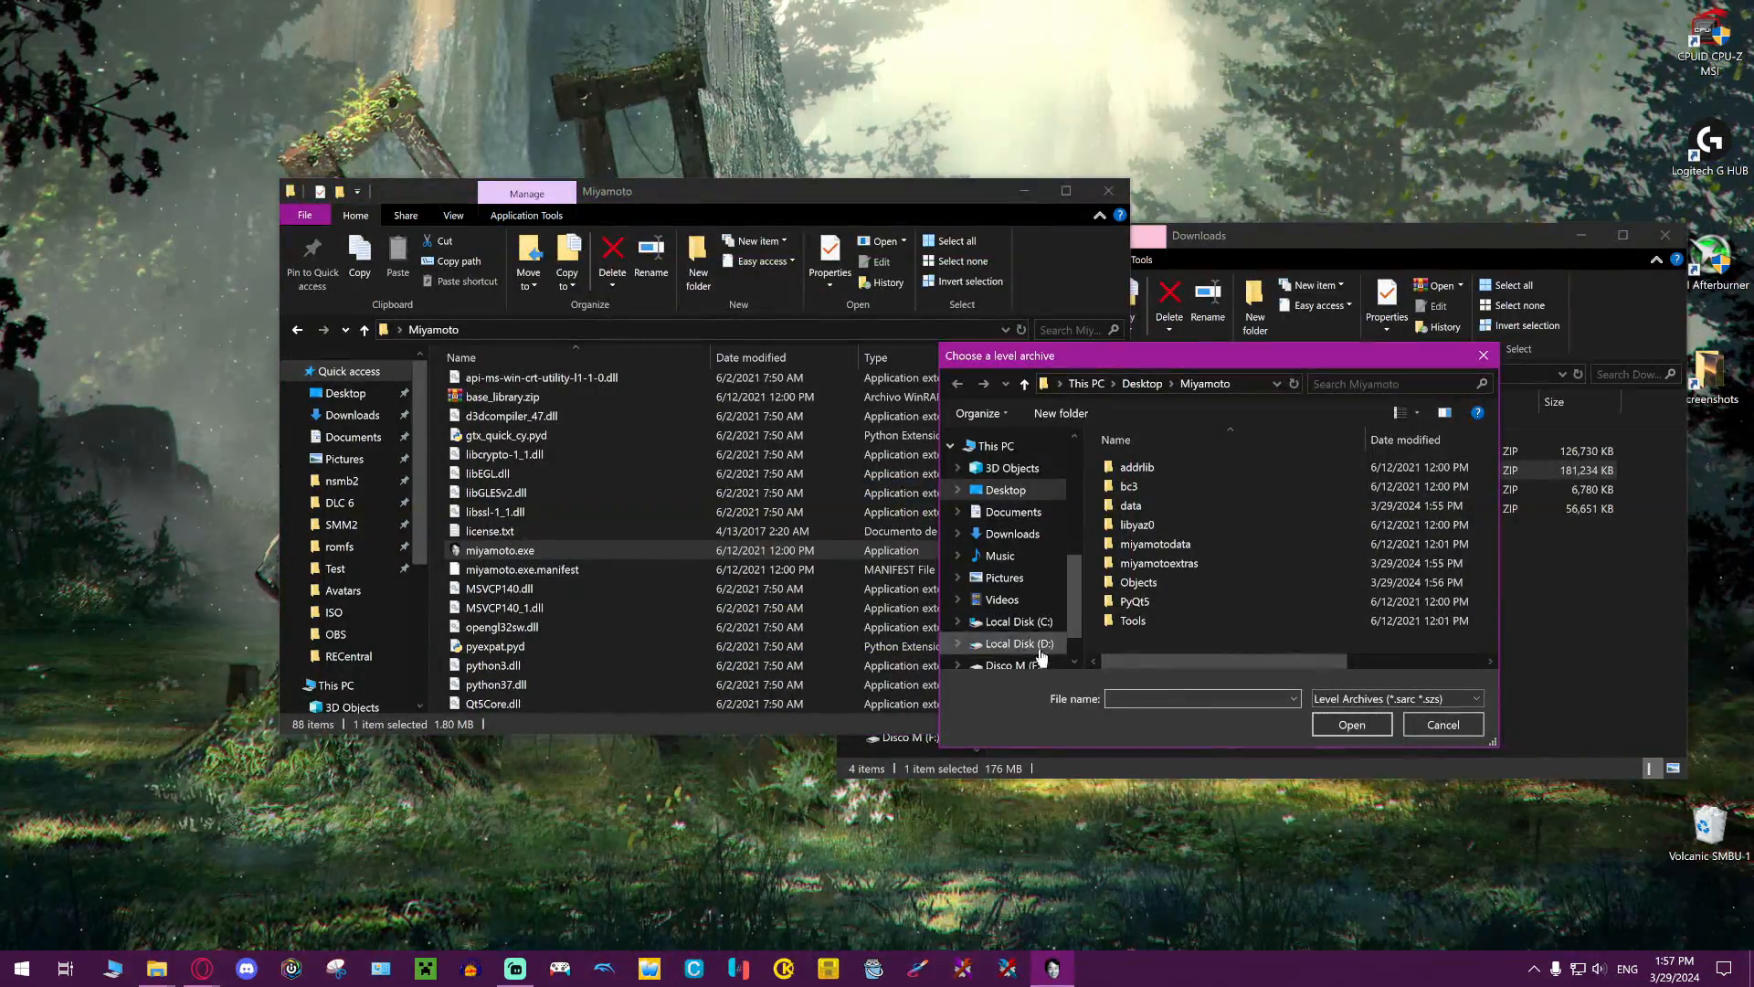
# Open the level archive 1-1.szs from the game's Common/course_res_pack folder on the Disco M (F:) drive
pyautogui.click(1014, 665)
pyautogui.doubleClick(1129, 504)
pyautogui.doubleClick(1175, 545)
pyautogui.doubleClick(1180, 486)
pyautogui.doubleClick(1177, 486)
pyautogui.doubleClick(1175, 484)
pyautogui.doubleClick(1175, 485)
pyautogui.doubleClick(1177, 485)
pyautogui.scroll(-8, 1215, 528)
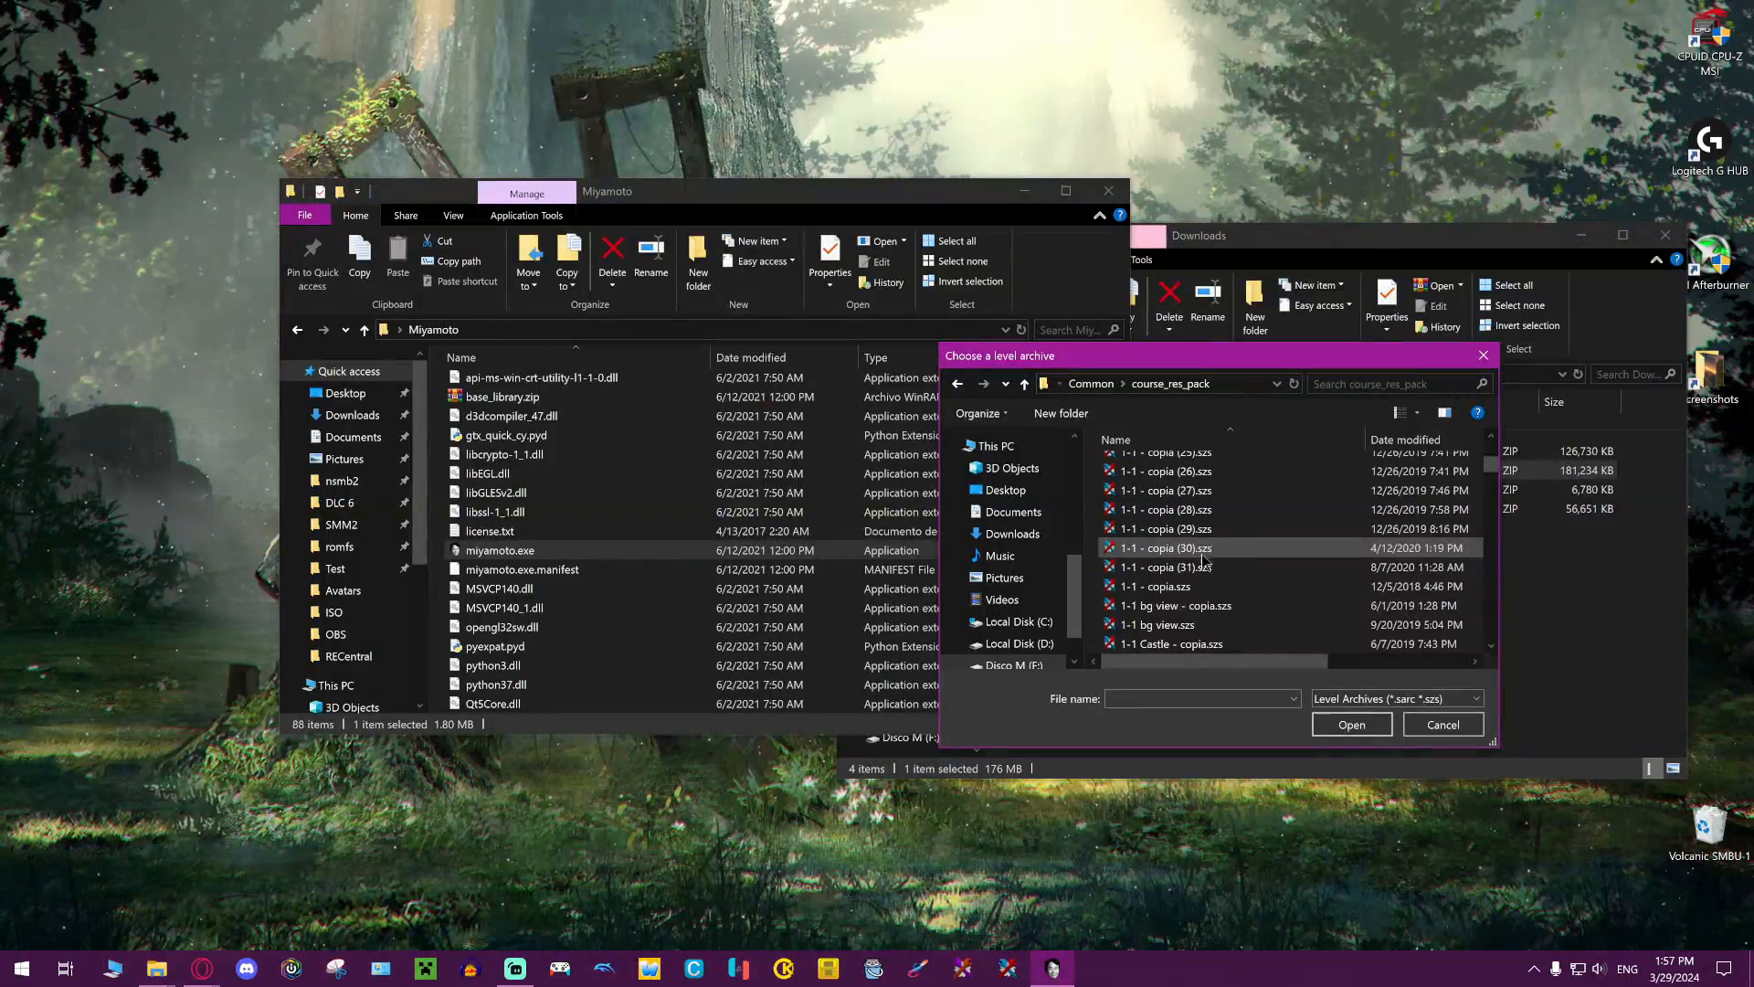
pyautogui.scroll(-2, 1178, 603)
pyautogui.doubleClick(1167, 629)
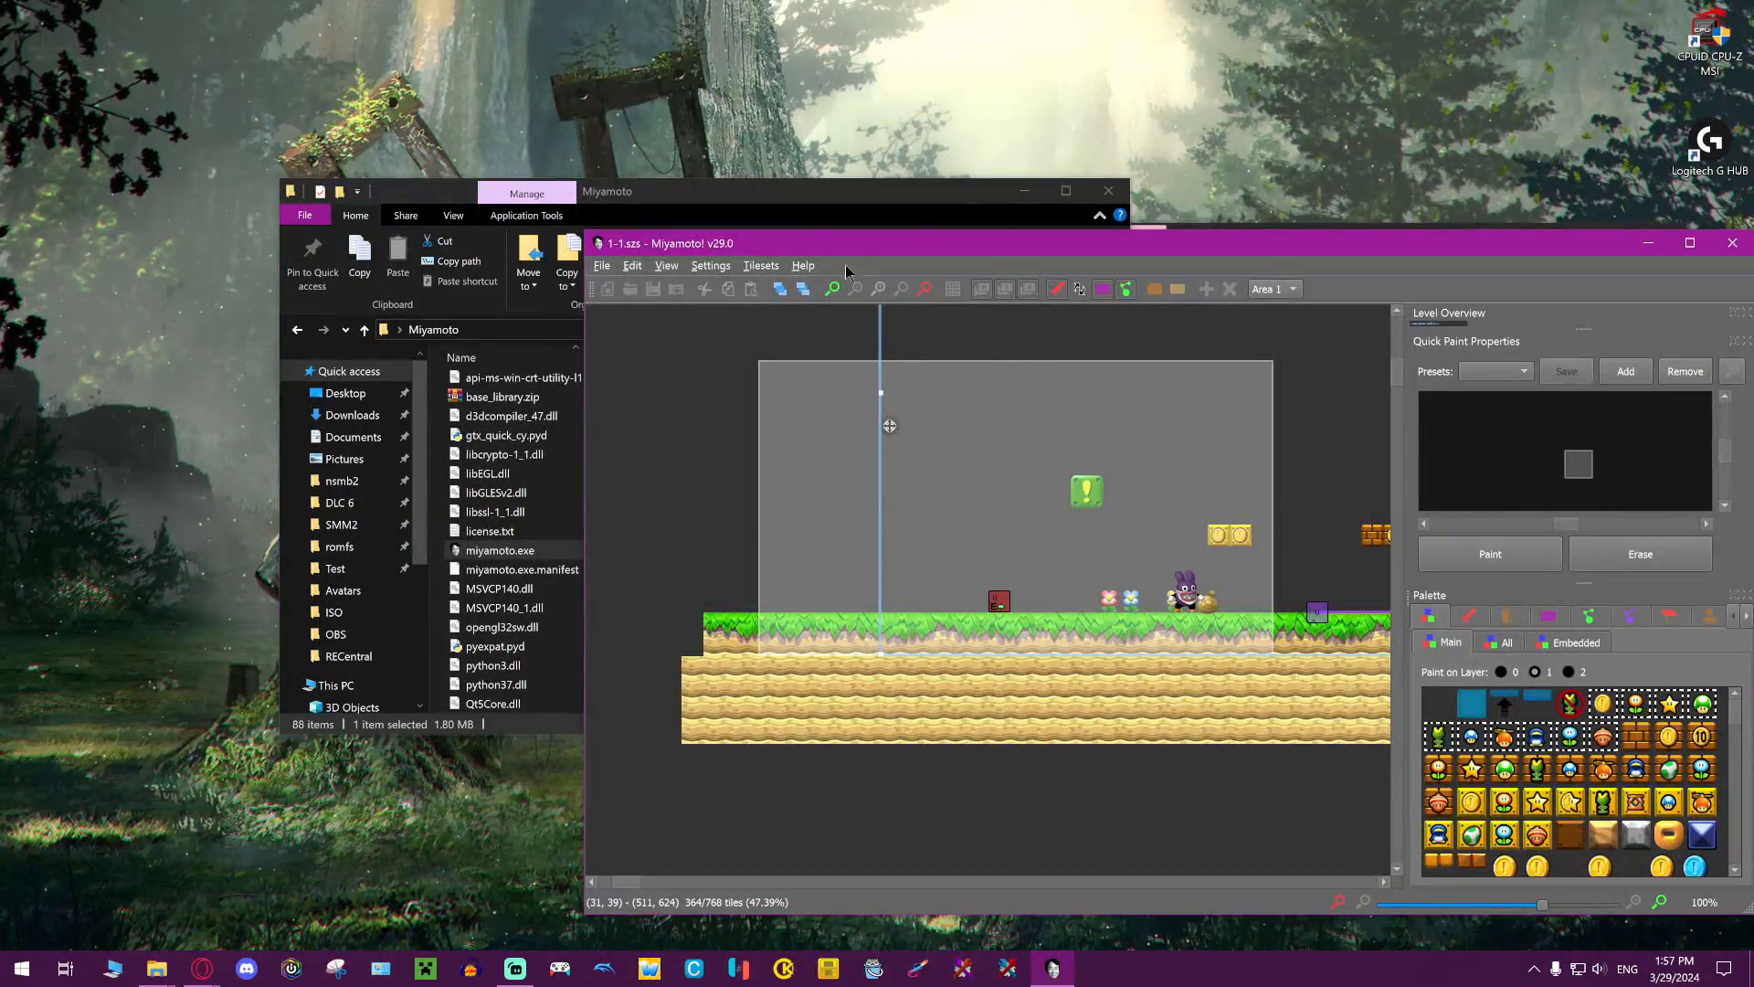
# Maximize the level editor window
pyautogui.moveTo(828, 240); pyautogui.dragTo(698, 233)
pyautogui.doubleClick(698, 235)
pyautogui.scroll(2, 897, 335)
pyautogui.moveTo(898, 334)
pyautogui.mouseDown(button='middle')
pyautogui.moveTo(734, 381)
pyautogui.moveTo(680, 358)
pyautogui.moveTo(912, 338)
pyautogui.moveTo(967, 298)
pyautogui.moveTo(806, 360)
pyautogui.moveTo(1160, 365)
pyautogui.moveTo(712, 418)
pyautogui.moveTo(626, 409)
pyautogui.moveTo(798, 408)
pyautogui.mouseUp(button='middle')
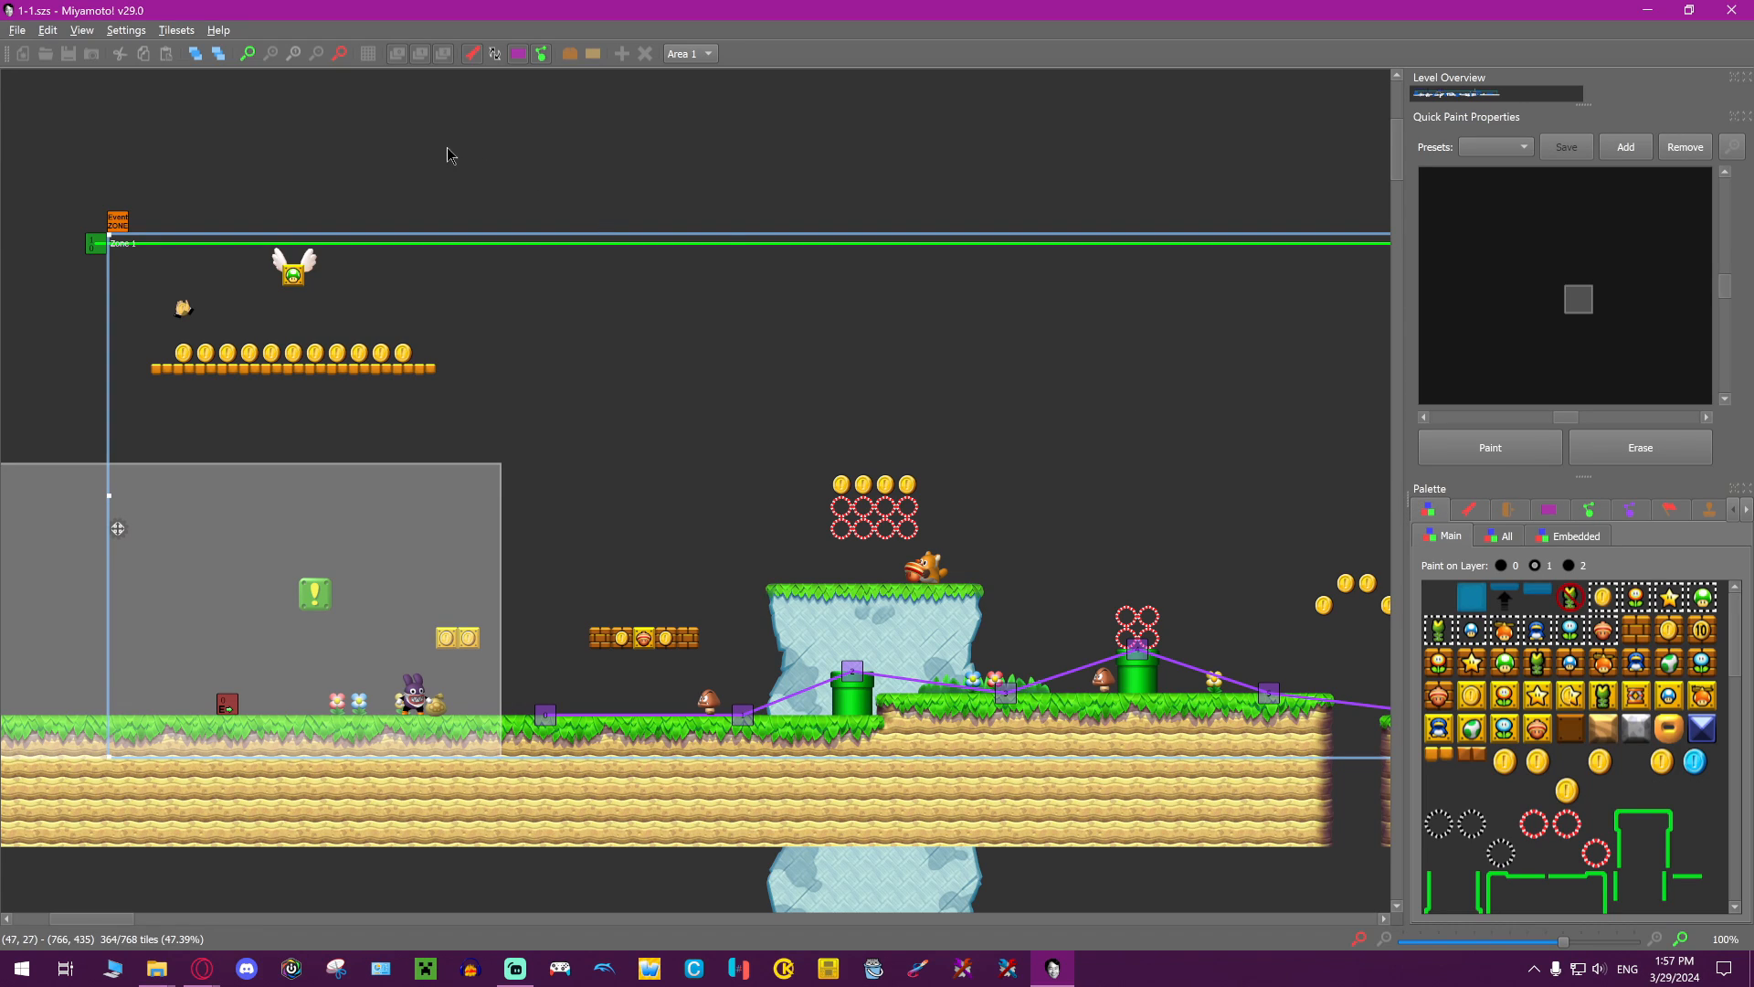
# Cycle the level's grid view past the line grid to the checkerboard pattern
pyautogui.click(370, 57)
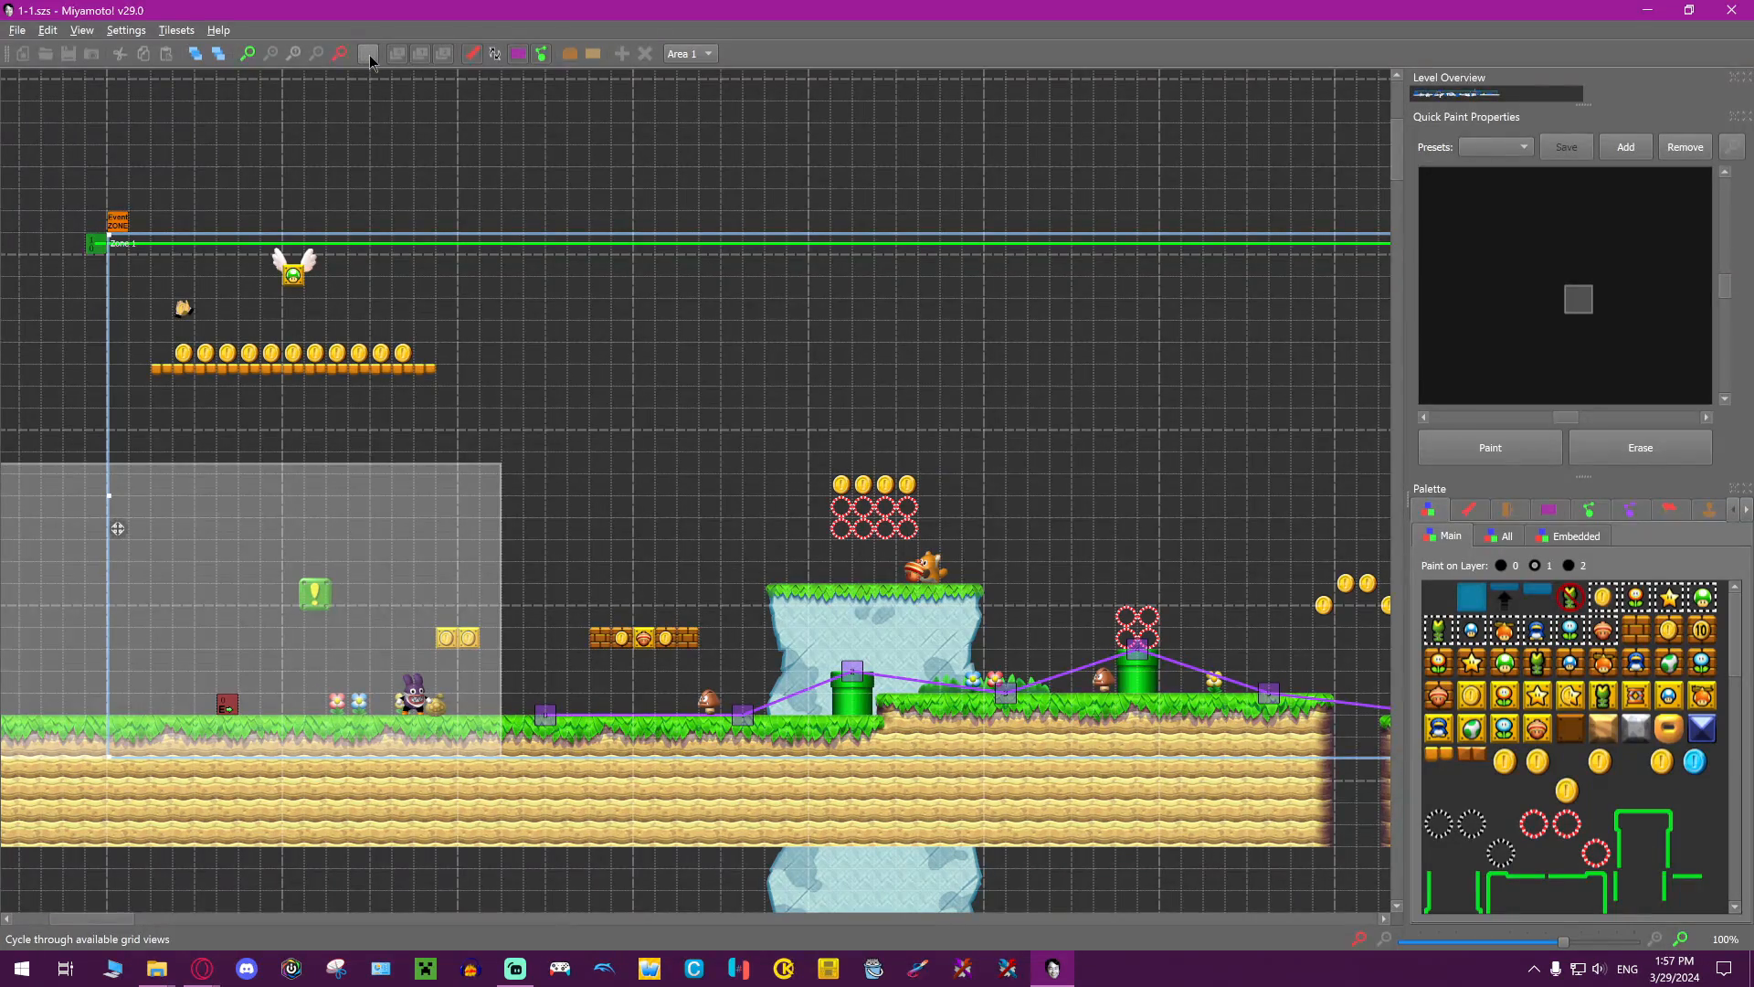
pyautogui.click(369, 54)
pyautogui.moveTo(990, 336); pyautogui.dragTo(922, 378)
pyautogui.moveTo(1078, 235); pyautogui.dragTo(715, 199, button='middle')
pyautogui.moveTo(917, 318)
pyautogui.mouseDown(button='middle')
pyautogui.moveTo(1375, 326)
pyautogui.moveTo(698, 310)
pyautogui.moveTo(1172, 327)
pyautogui.moveTo(769, 266)
pyautogui.mouseUp(button='middle')
pyautogui.moveTo(1183, 447); pyautogui.dragTo(1219, 464, button='middle')
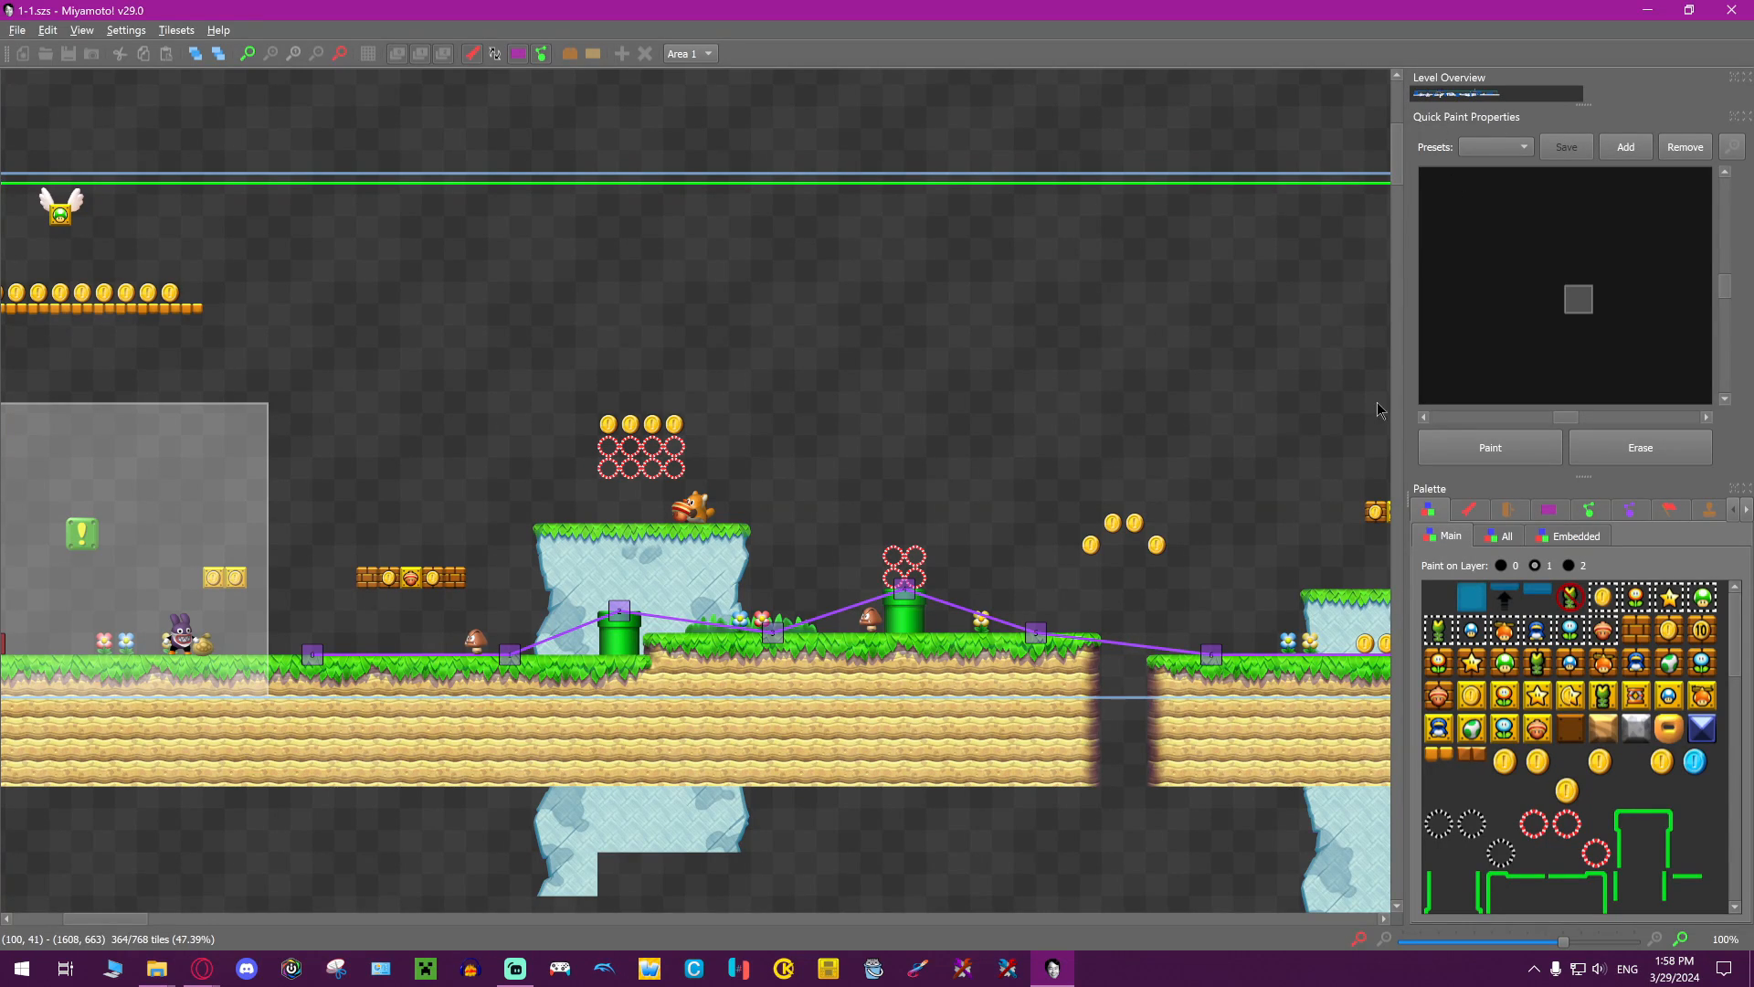
# Examine the level's embedded tileset objects in the palette, such as the grass, ground and slope pieces
pyautogui.click(1551, 535)
pyautogui.click(1463, 536)
pyautogui.click(1530, 530)
pyautogui.scroll(-3, 1522, 775)
pyautogui.scroll(-4, 1522, 776)
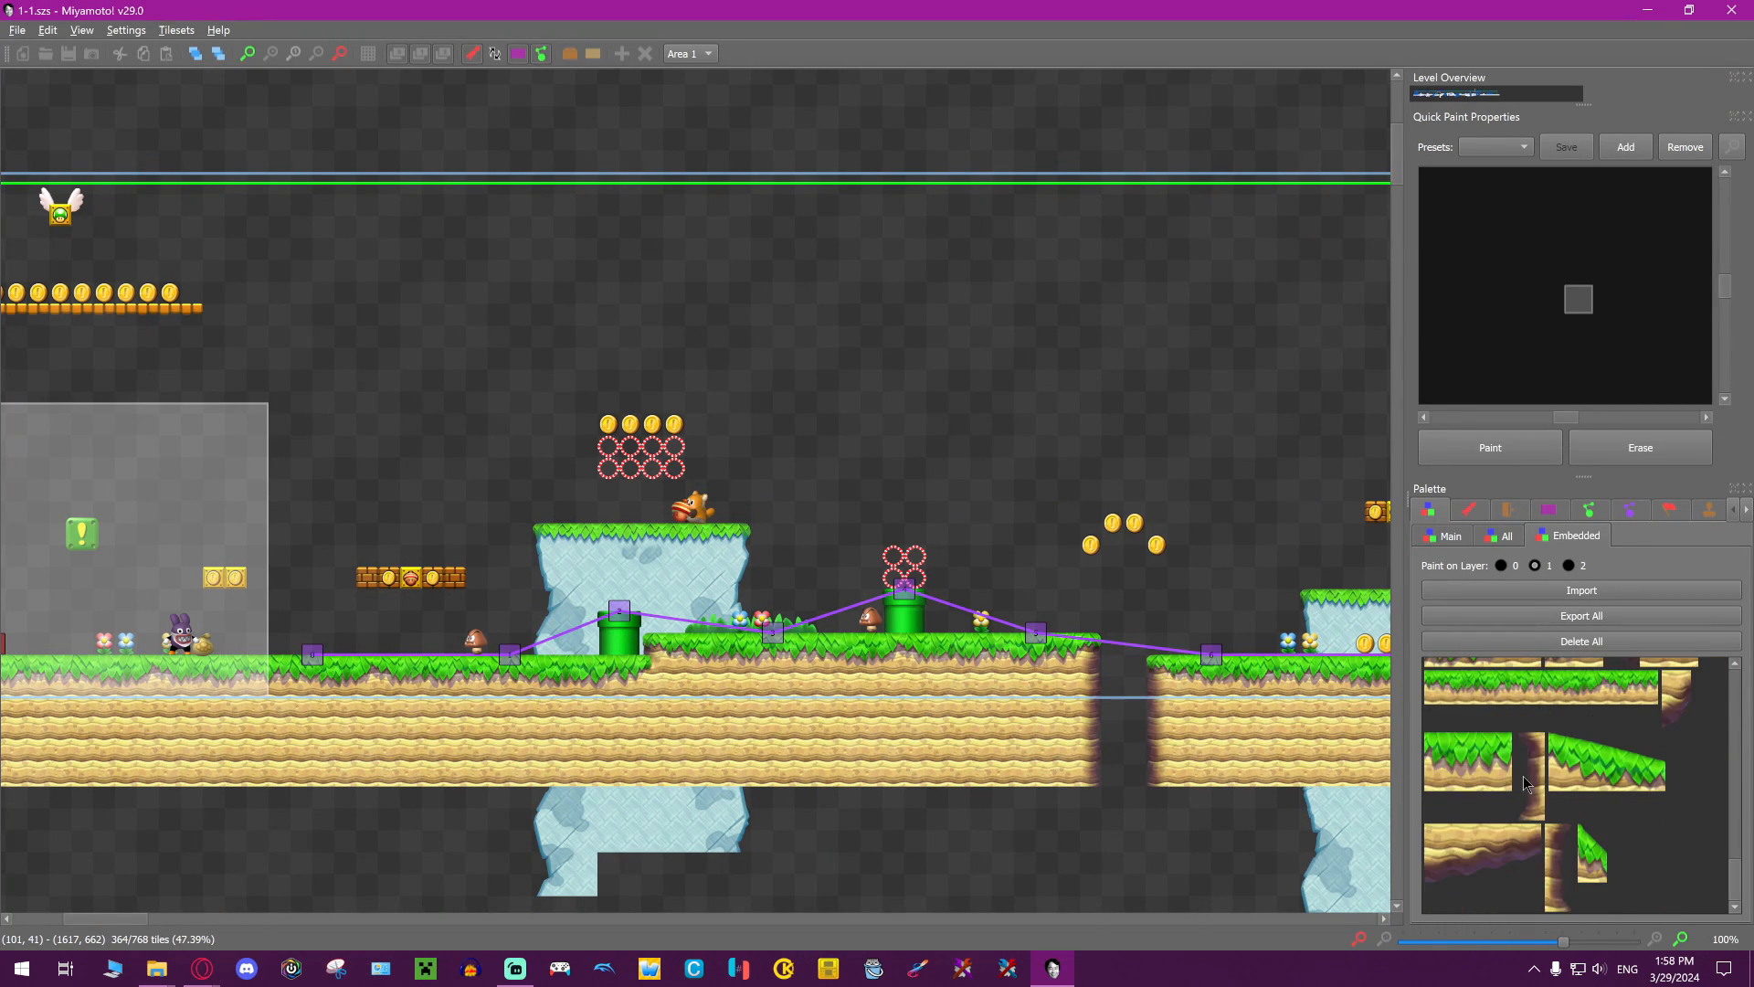
pyautogui.moveTo(1195, 443); pyautogui.dragTo(1072, 477, button='middle')
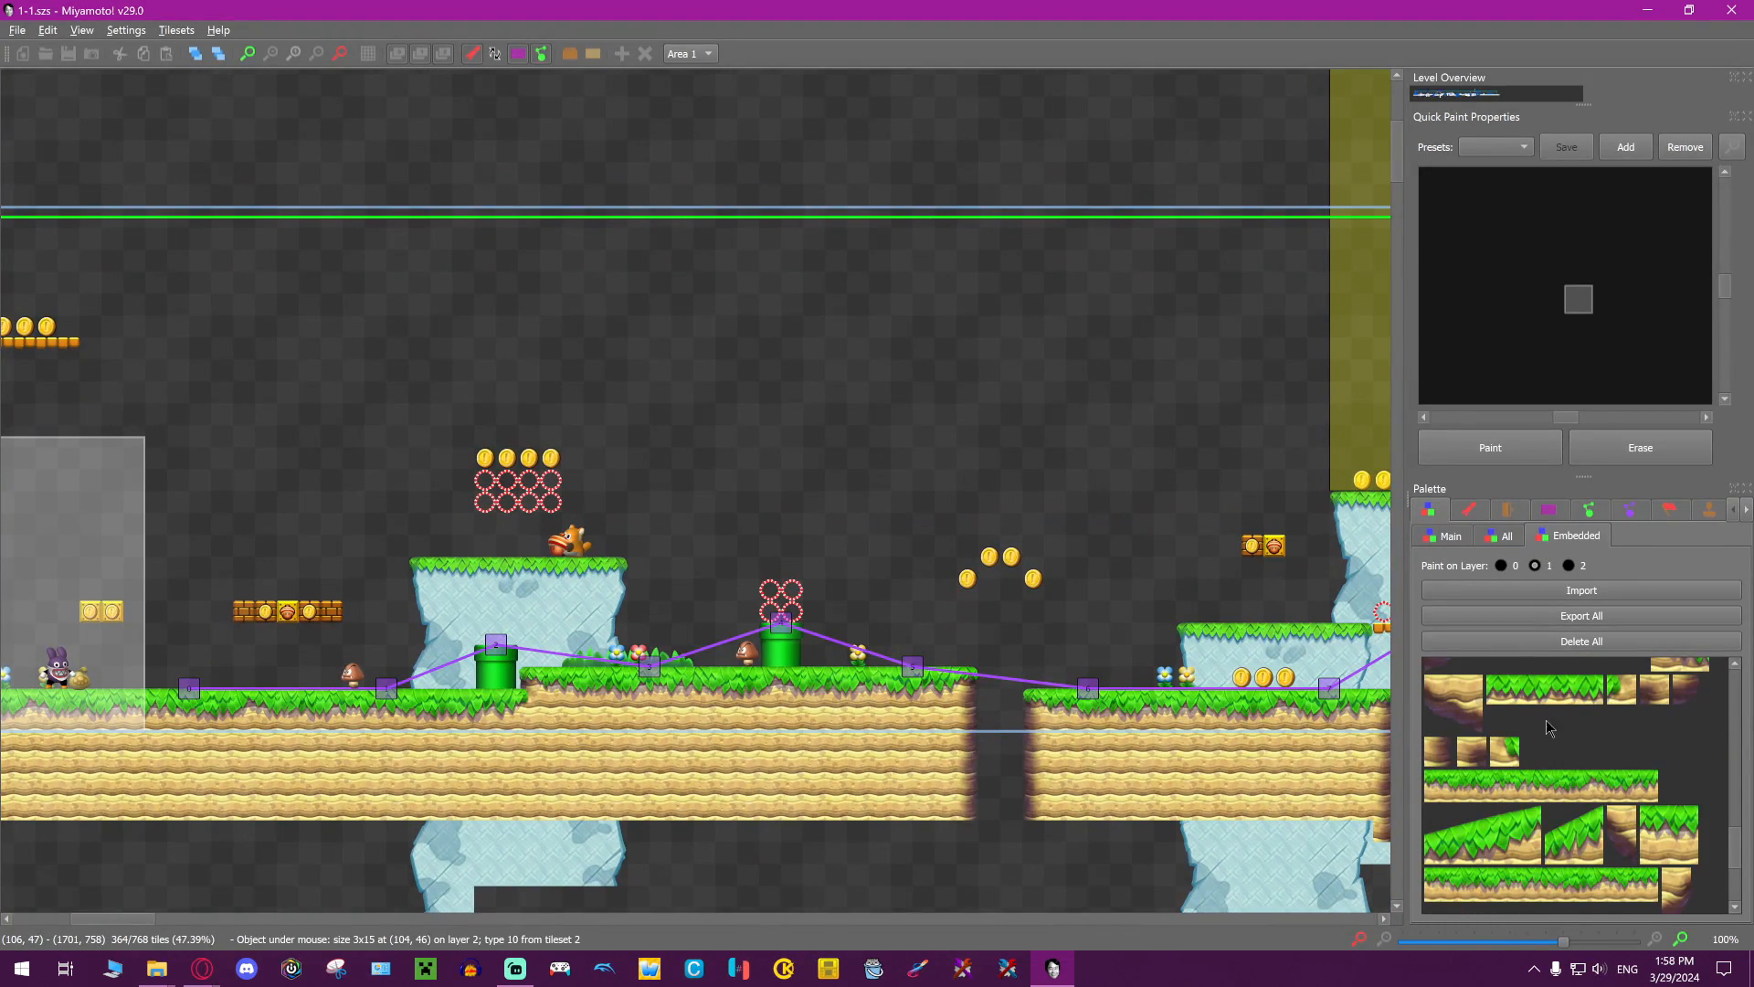
pyautogui.scroll(4, 1490, 697)
pyautogui.scroll(-5, 1488, 689)
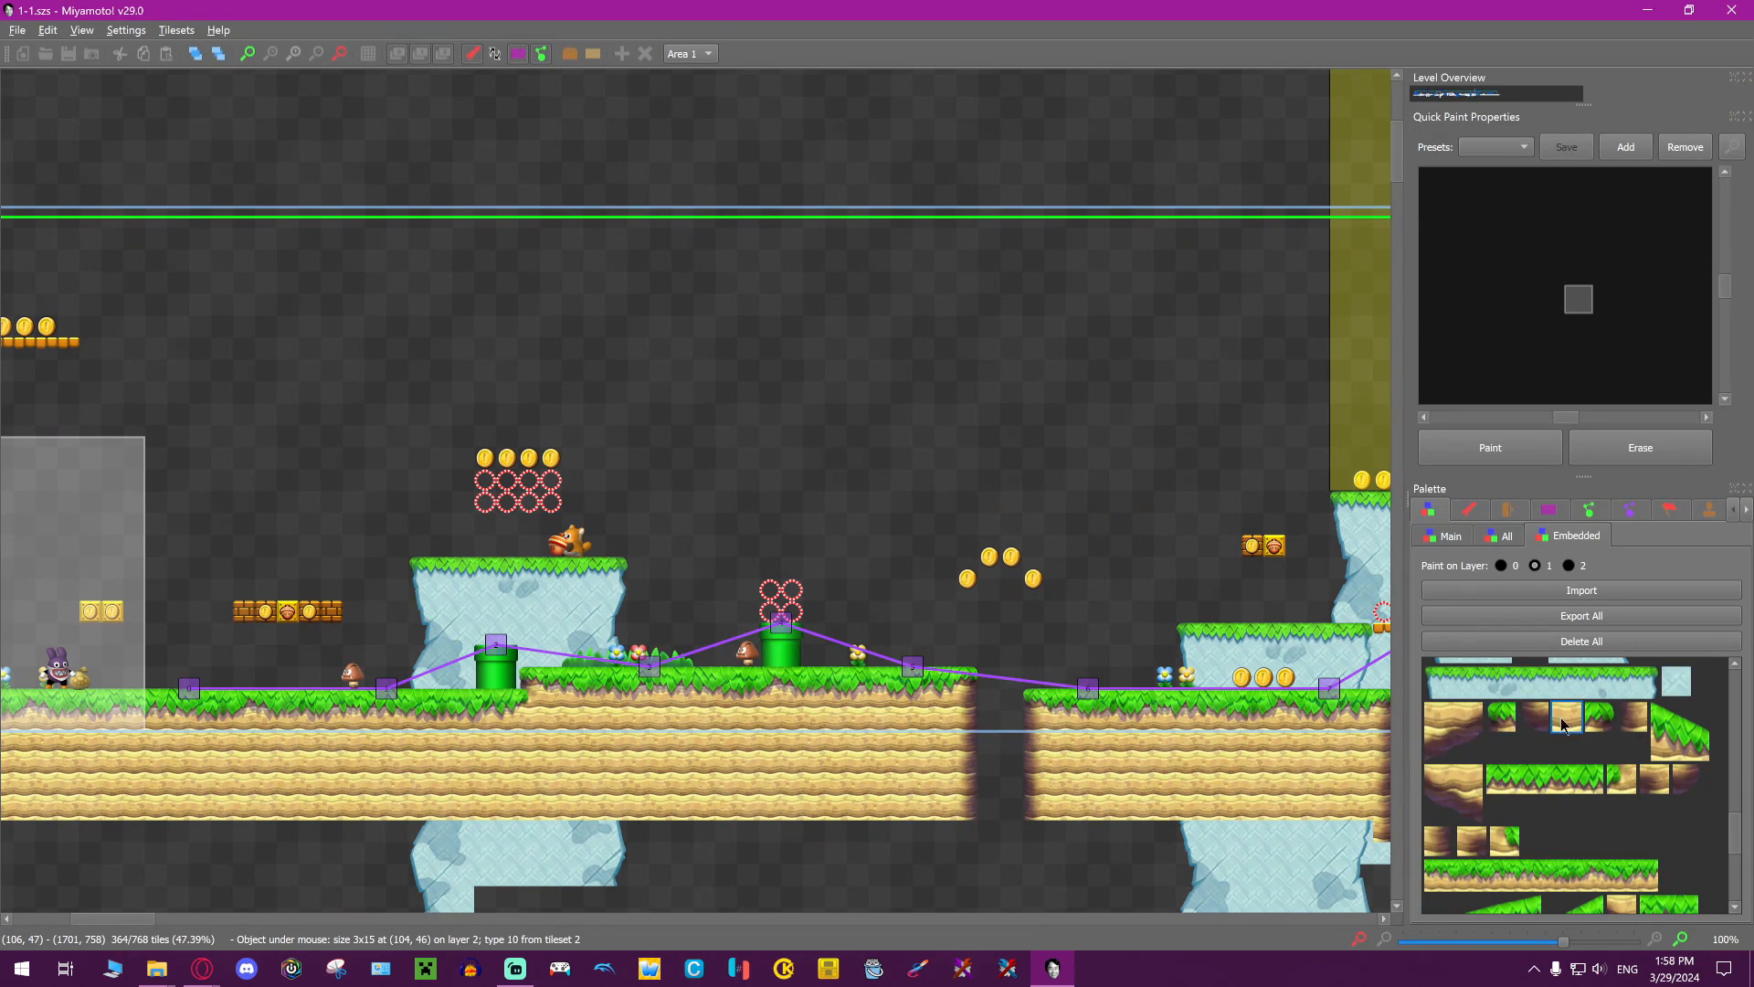
# Assign the ground fill, outer corner and grass top objects to the matching Quick Paint cells
pyautogui.click(1576, 304)
pyautogui.click(1549, 681)
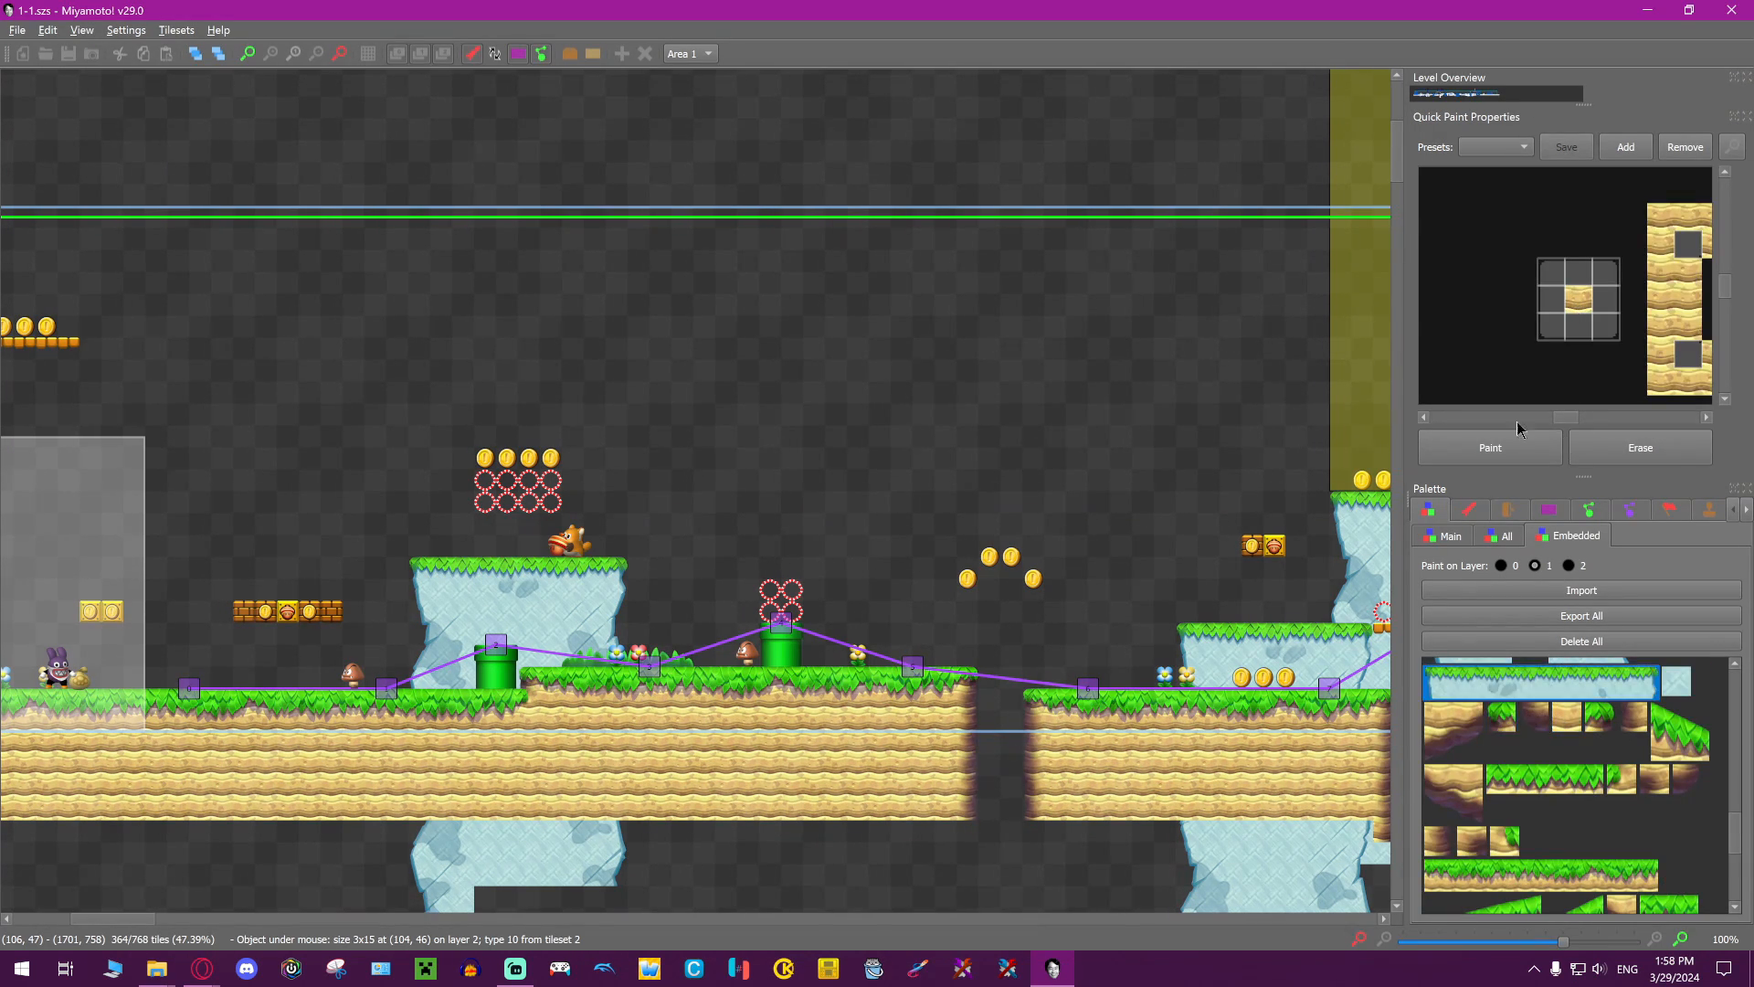
pyautogui.click(1501, 717)
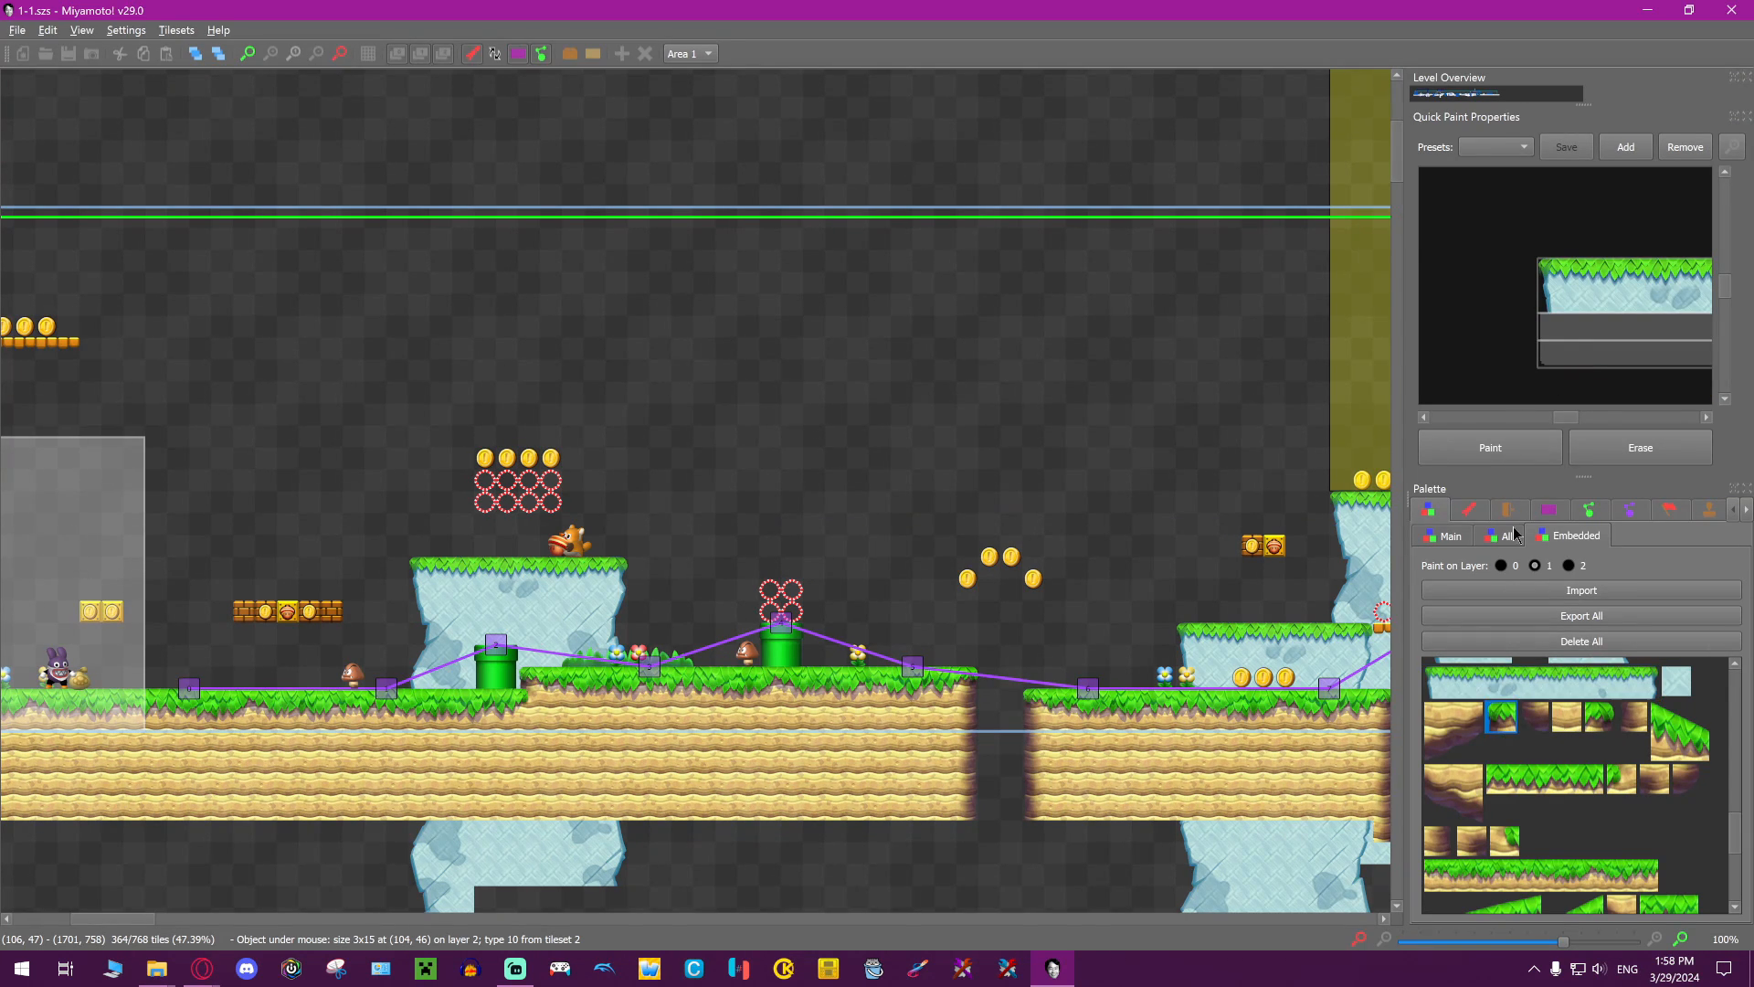
pyautogui.click(1553, 280)
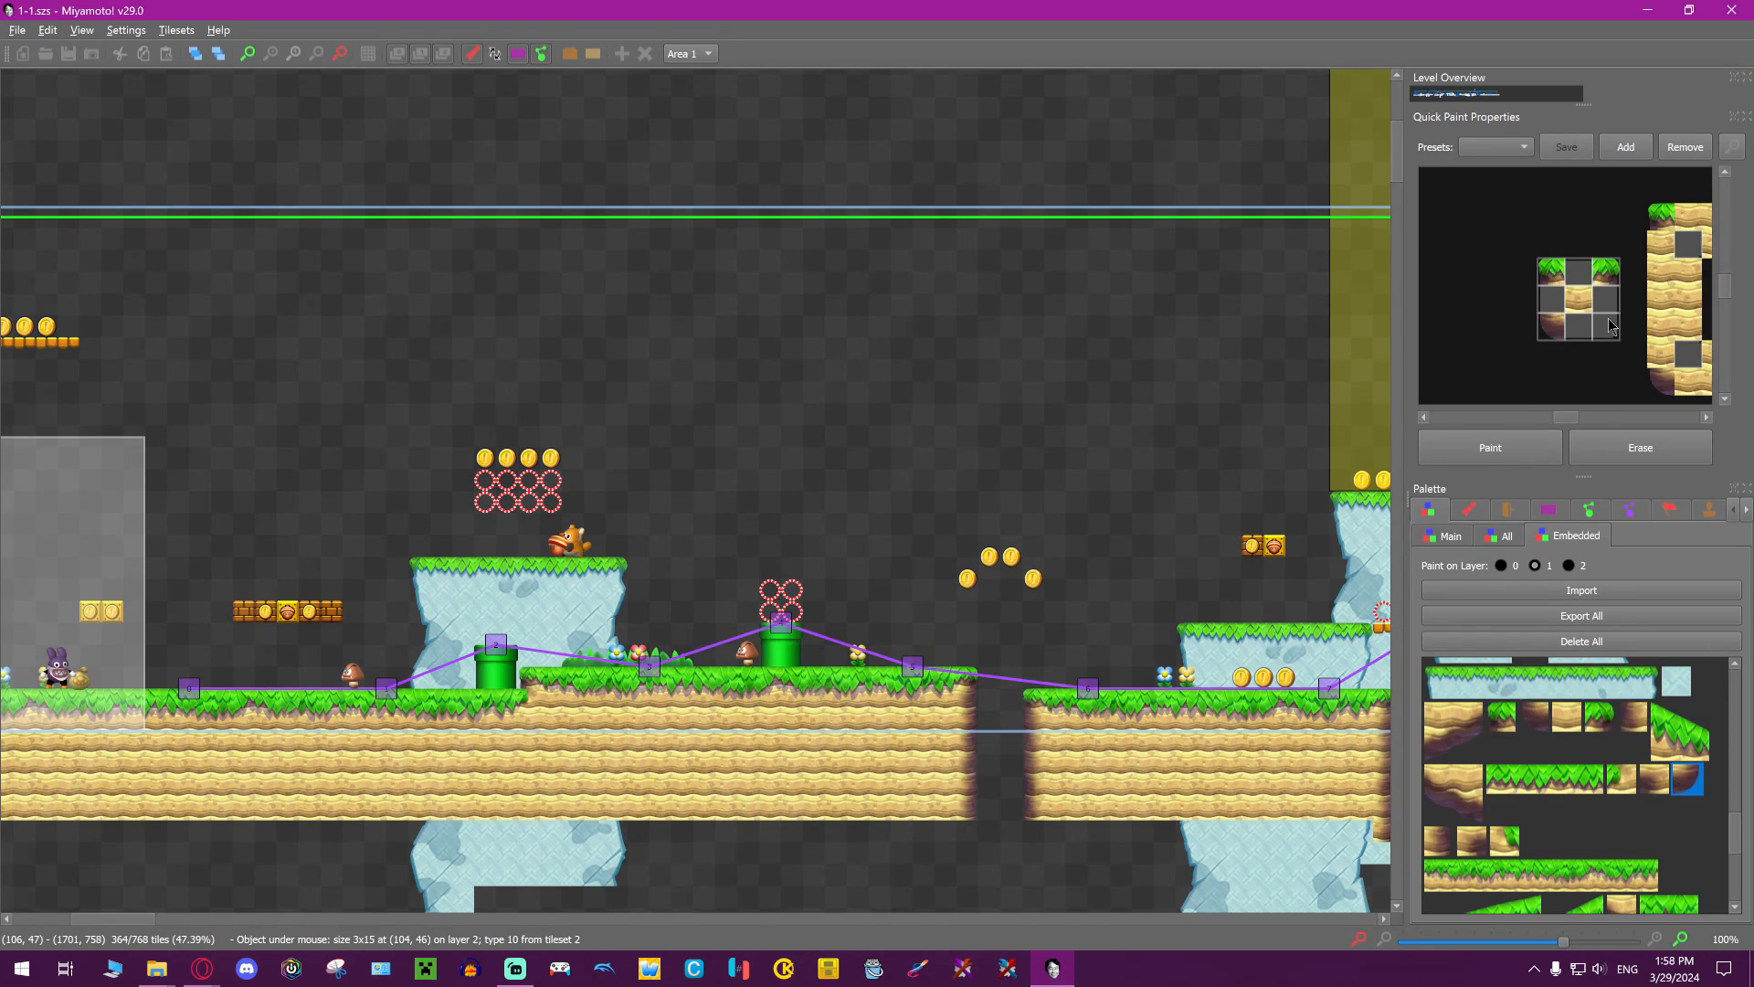
pyautogui.click(1544, 779)
# Assign the matching ground objects to the inner corner cells of the Quick Paint square frame
pyautogui.scroll(-5, 1535, 758)
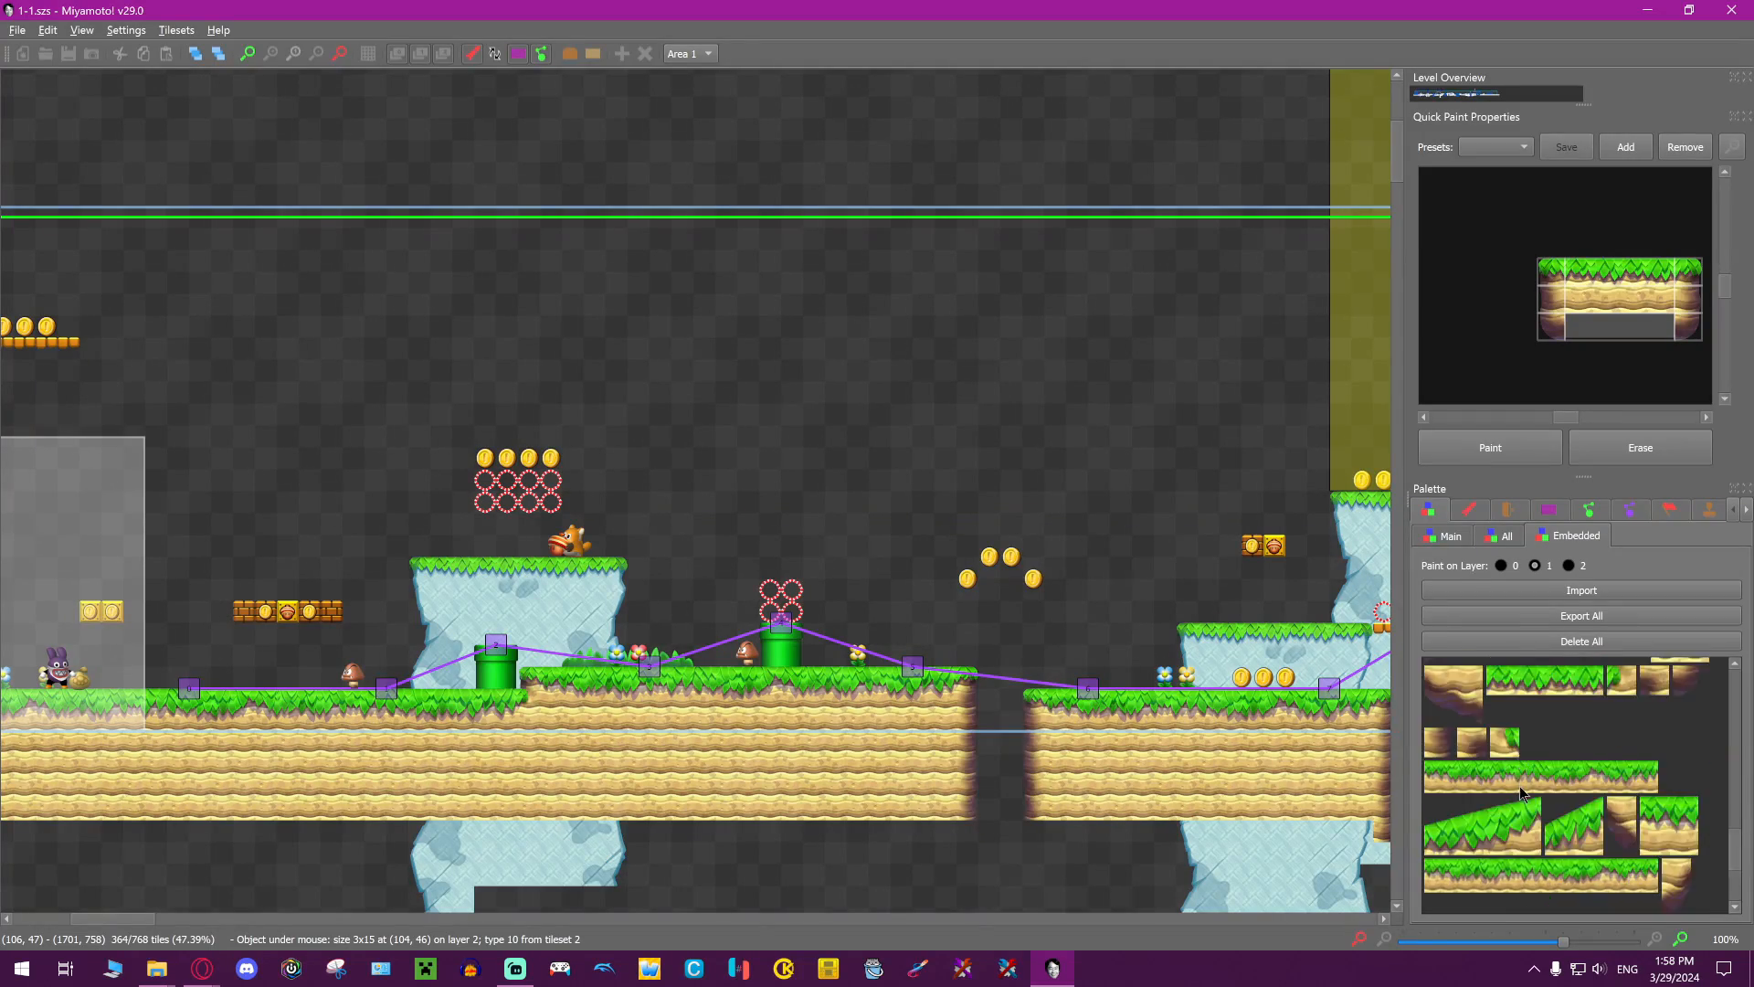
pyautogui.click(1506, 756)
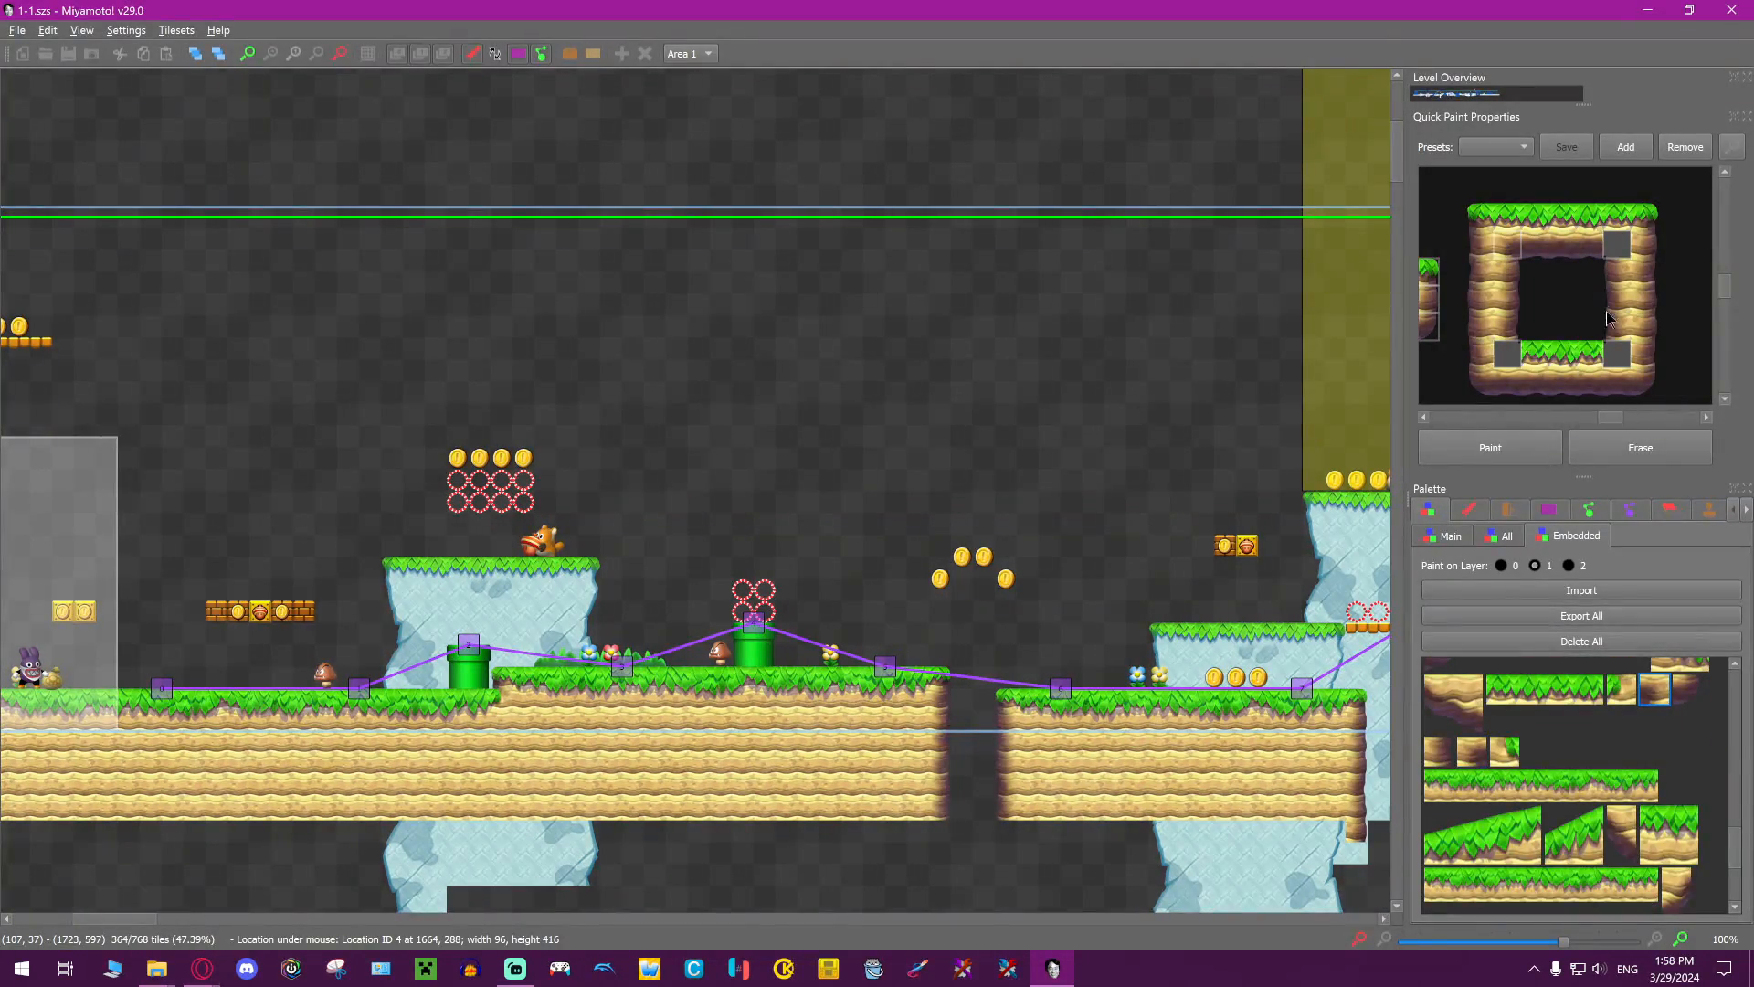
pyautogui.click(1505, 353)
pyautogui.click(1622, 687)
pyautogui.click(1616, 354)
# Quick Paint a floating, stepped ground platform above the green pipe and erase most of it again
pyautogui.click(1490, 446)
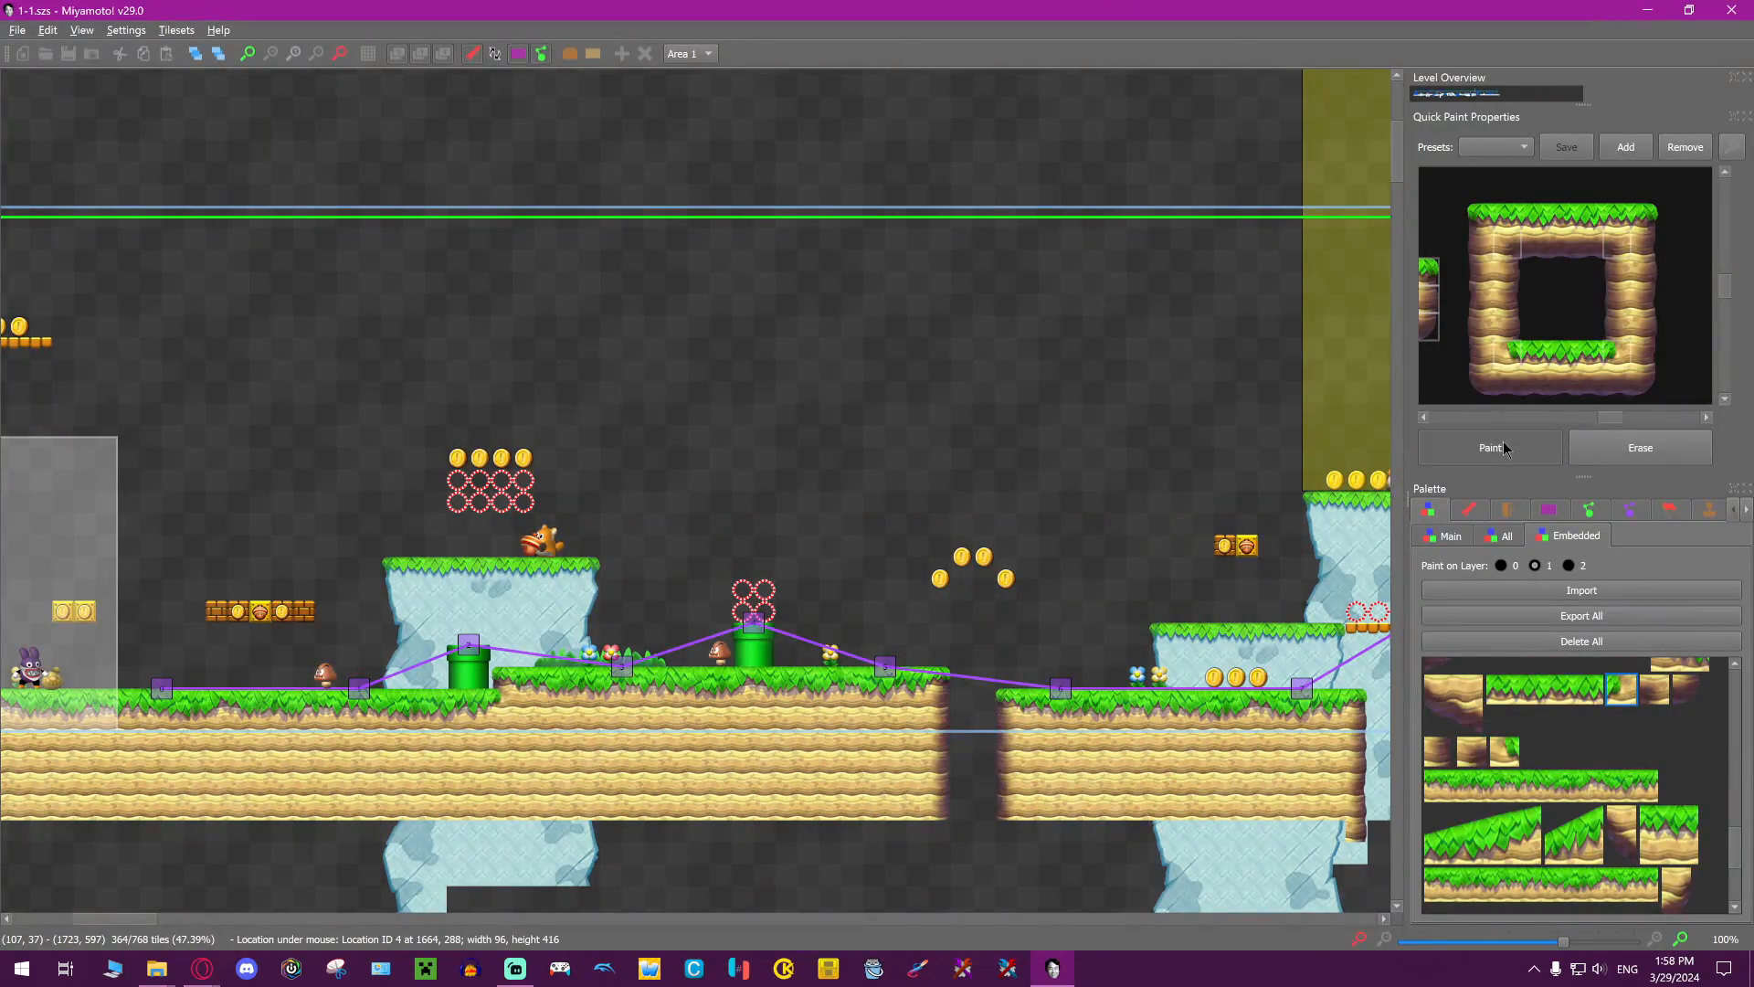
pyautogui.moveTo(718, 370); pyautogui.dragTo(639, 360, button='middle')
pyautogui.moveTo(631, 353)
pyautogui.mouseDown()
pyautogui.moveTo(665, 363)
pyautogui.moveTo(614, 388)
pyautogui.moveTo(836, 395)
pyautogui.moveTo(791, 456)
pyautogui.moveTo(852, 444)
pyautogui.moveTo(900, 366)
pyautogui.moveTo(877, 375)
pyautogui.mouseUp()
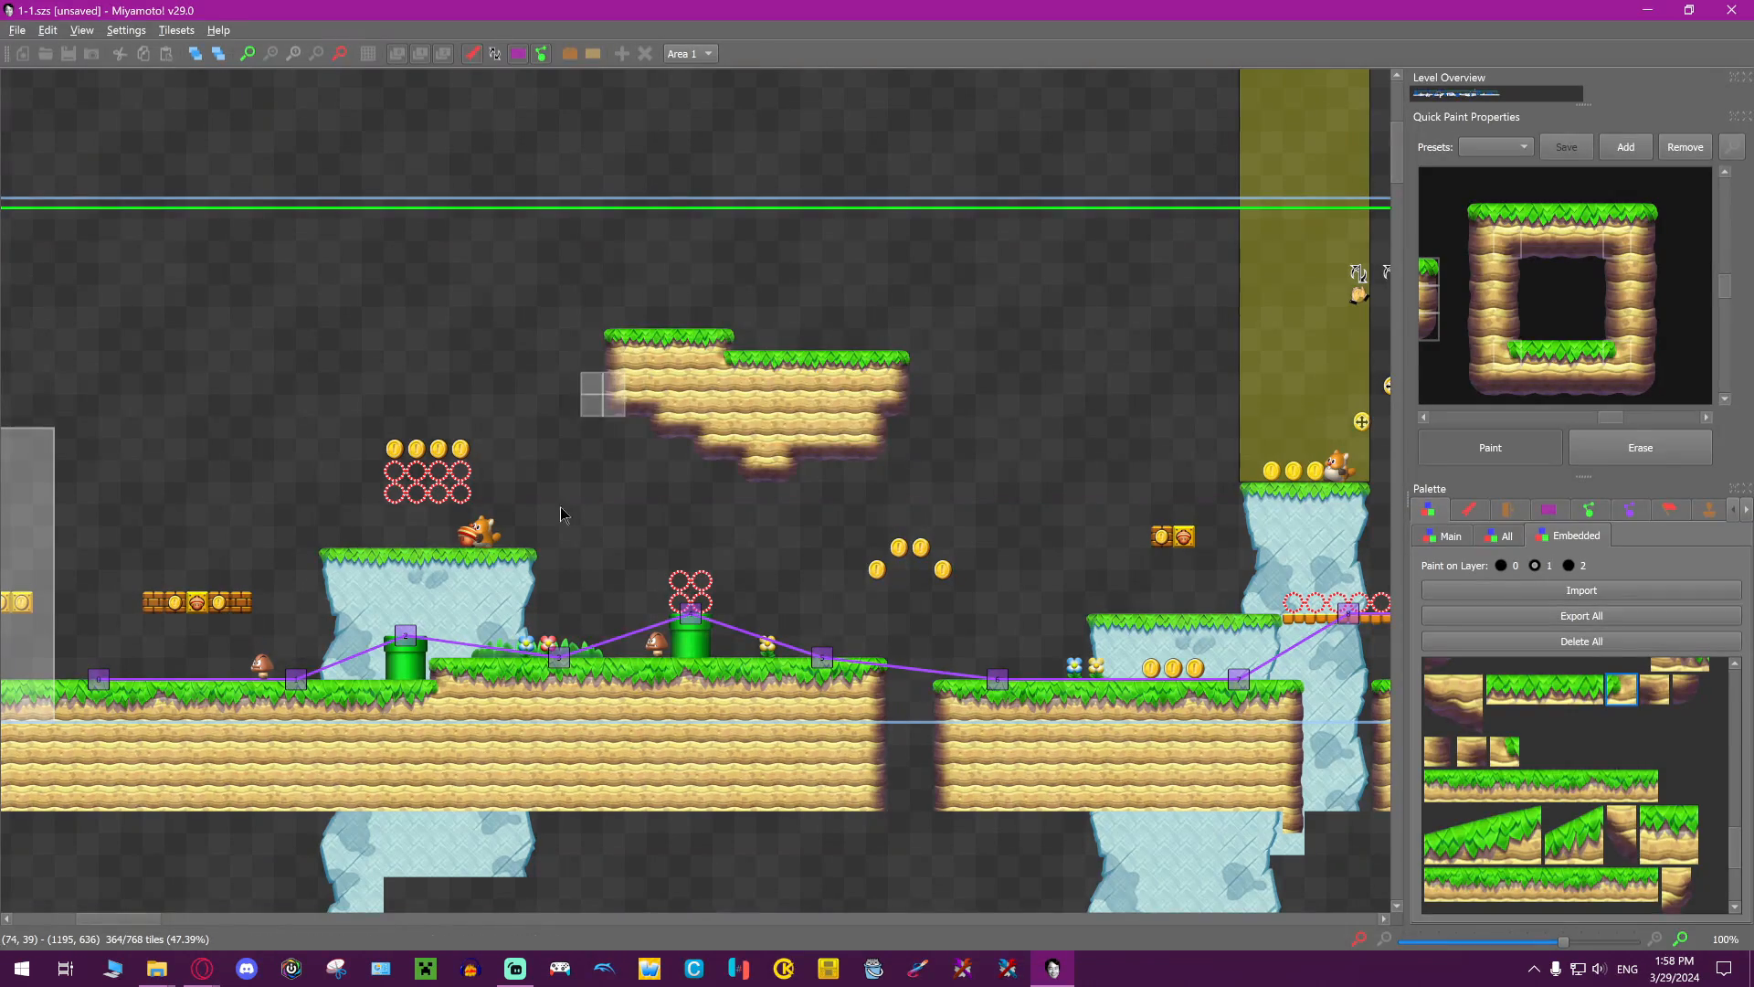
pyautogui.moveTo(600, 287); pyautogui.dragTo(892, 320)
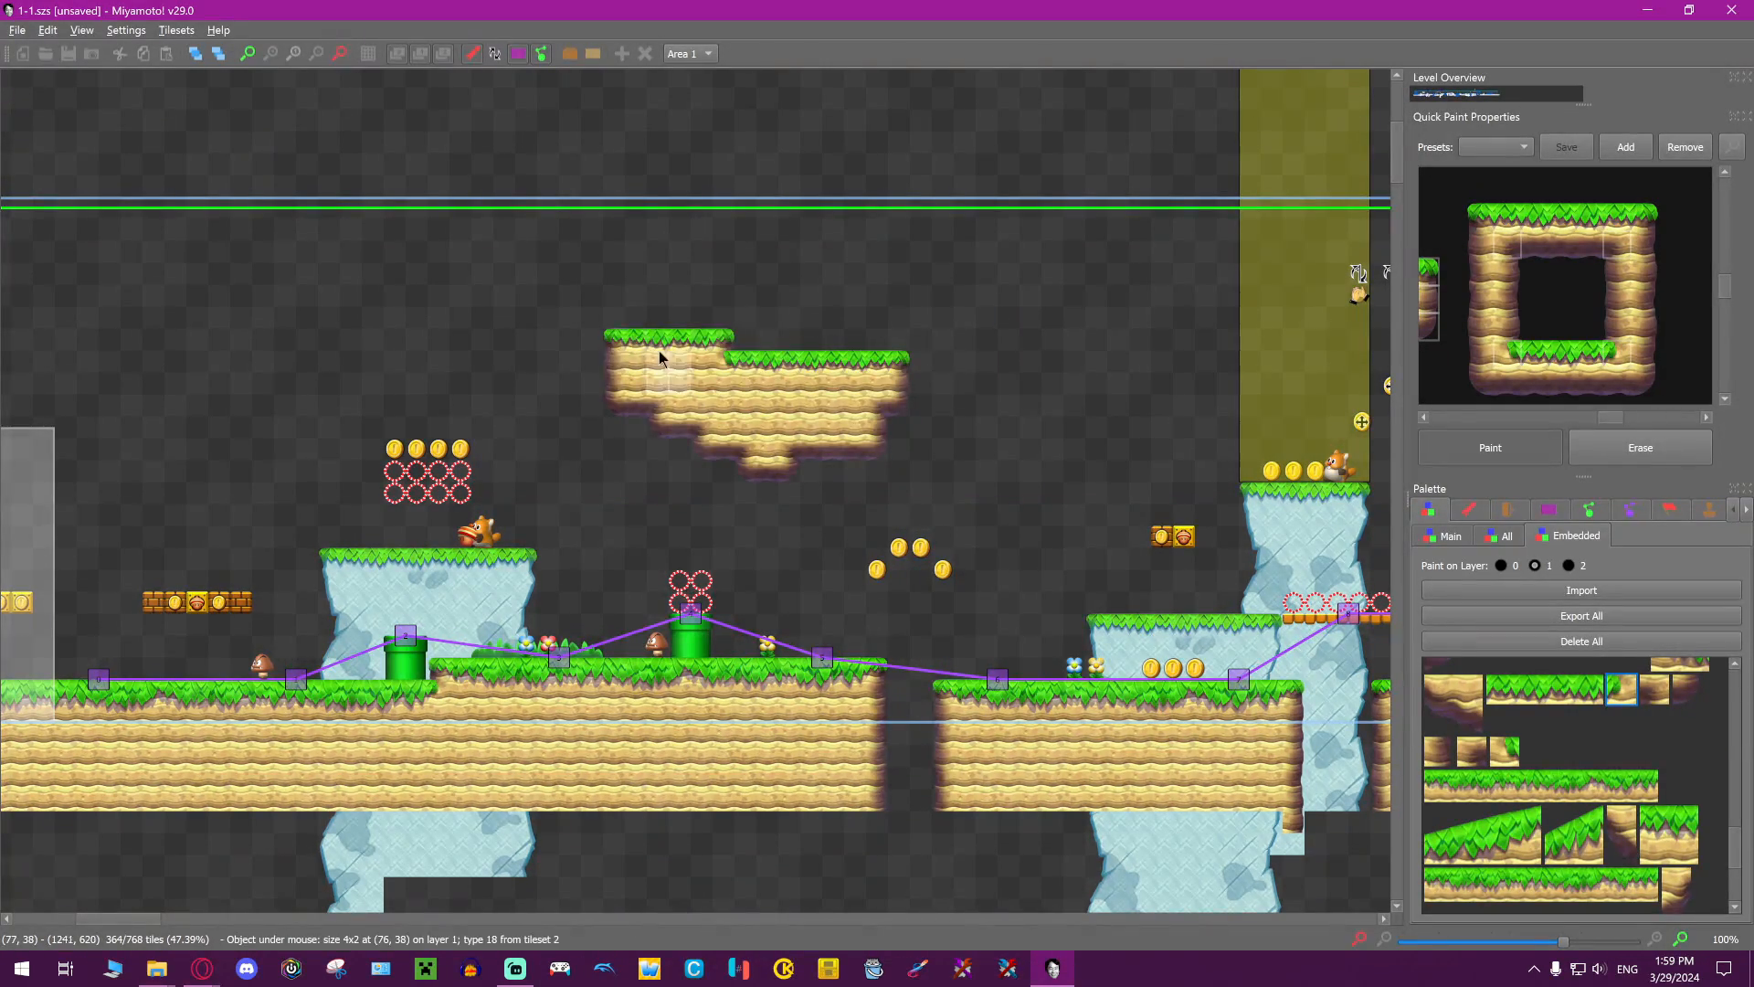
pyautogui.moveTo(646, 304)
pyautogui.mouseDown()
pyautogui.moveTo(951, 478)
pyautogui.moveTo(595, 301)
pyautogui.mouseUp()
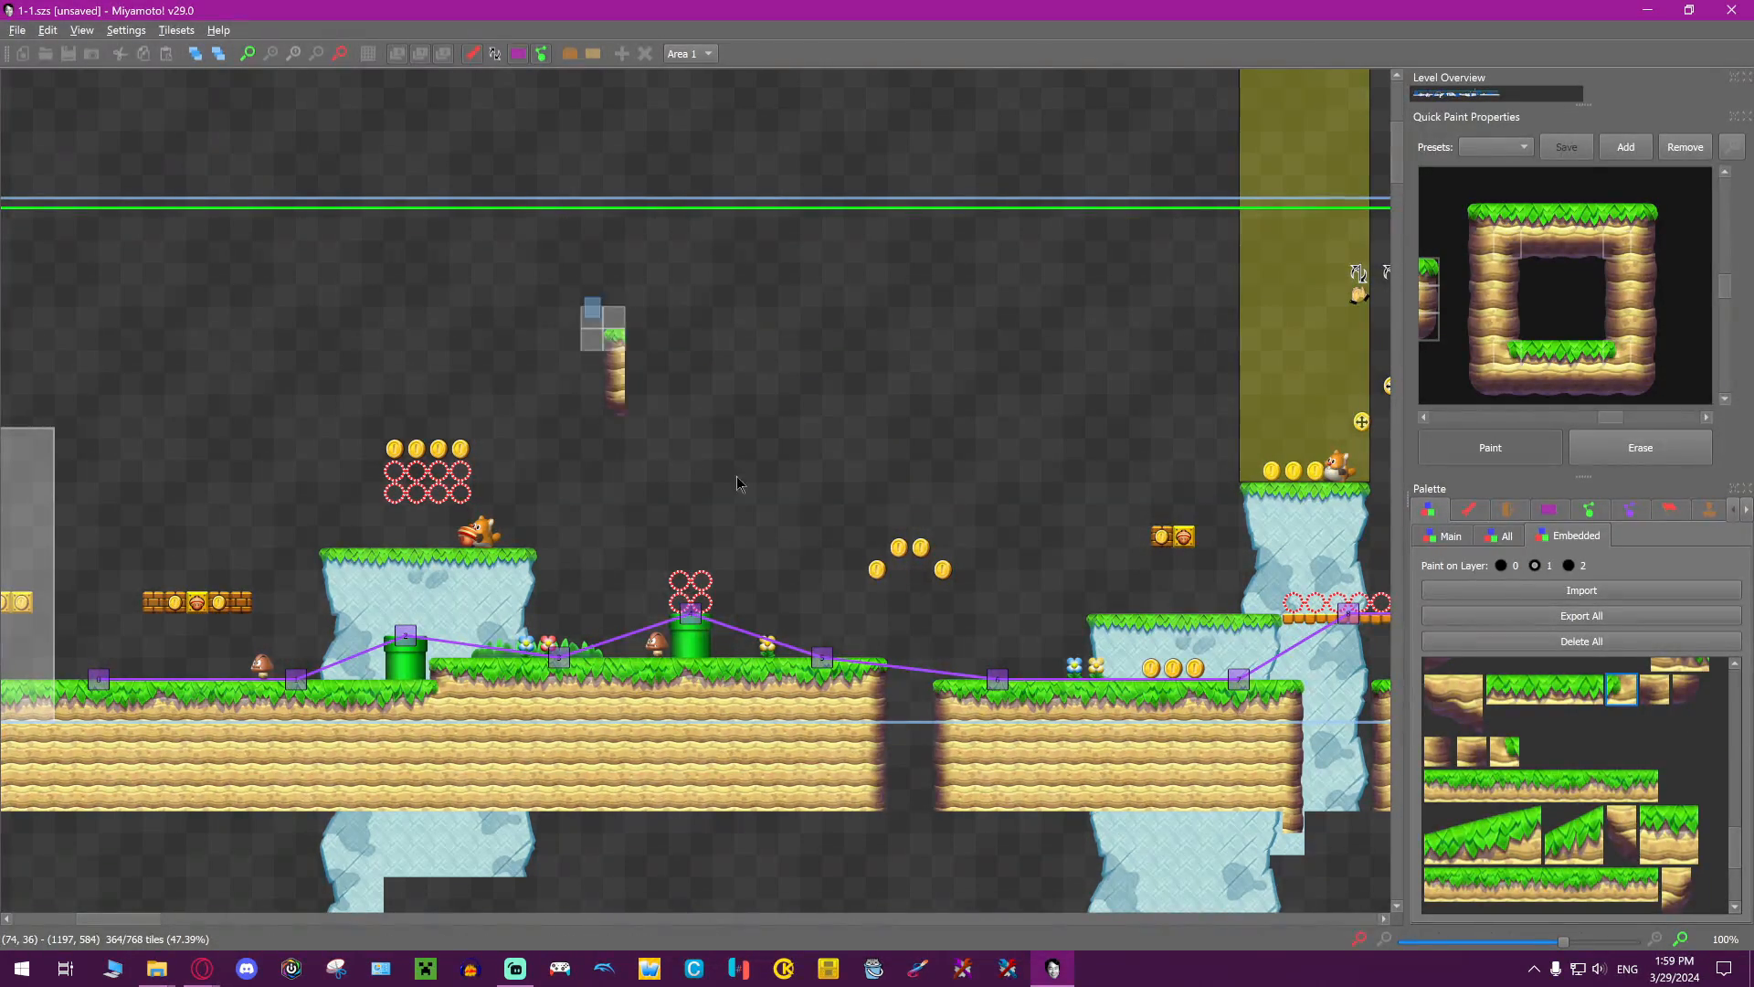
# Close the Quick Paint Properties panel
pyautogui.hscroll(5, 1195, 430)
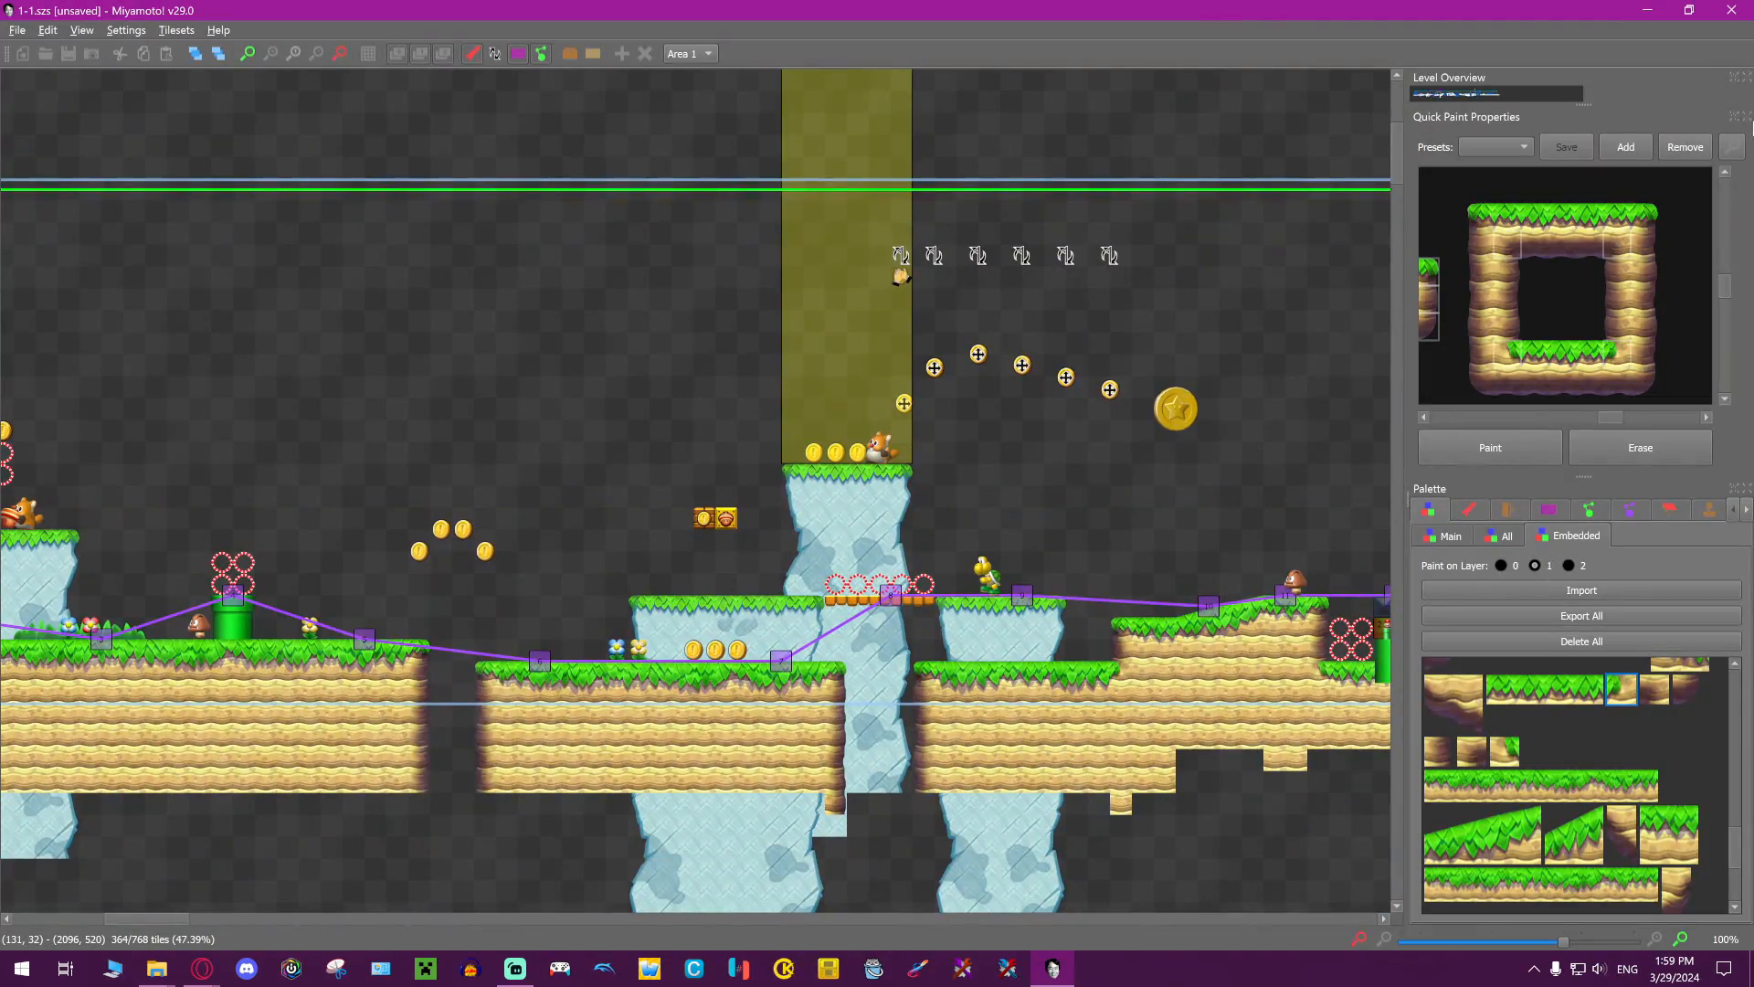
pyautogui.click(1746, 116)
pyautogui.hscroll(15, 1063, 420)
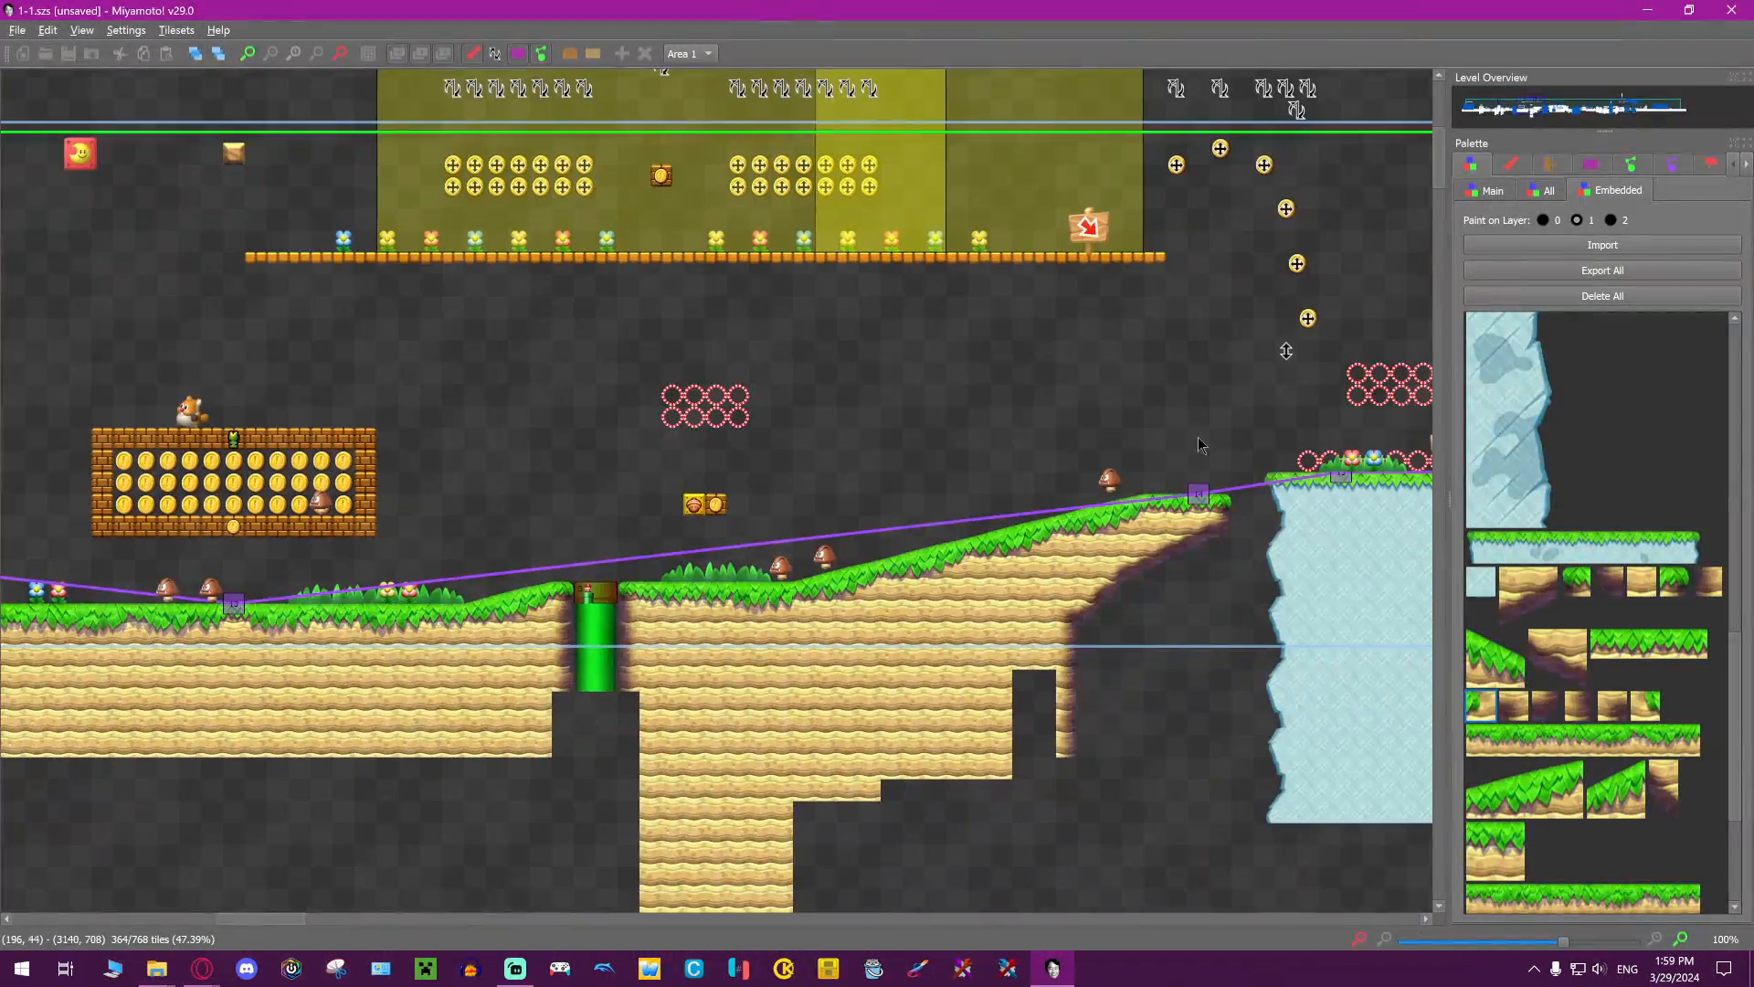
# Build a floating platform above the coins from a grass top, left and right grass corners and a ground underside piece
pyautogui.click(1649, 643)
pyautogui.hscroll(7, 1005, 365)
pyautogui.moveTo(978, 247); pyautogui.dragTo(1097, 240, button='right')
pyautogui.click(1583, 589)
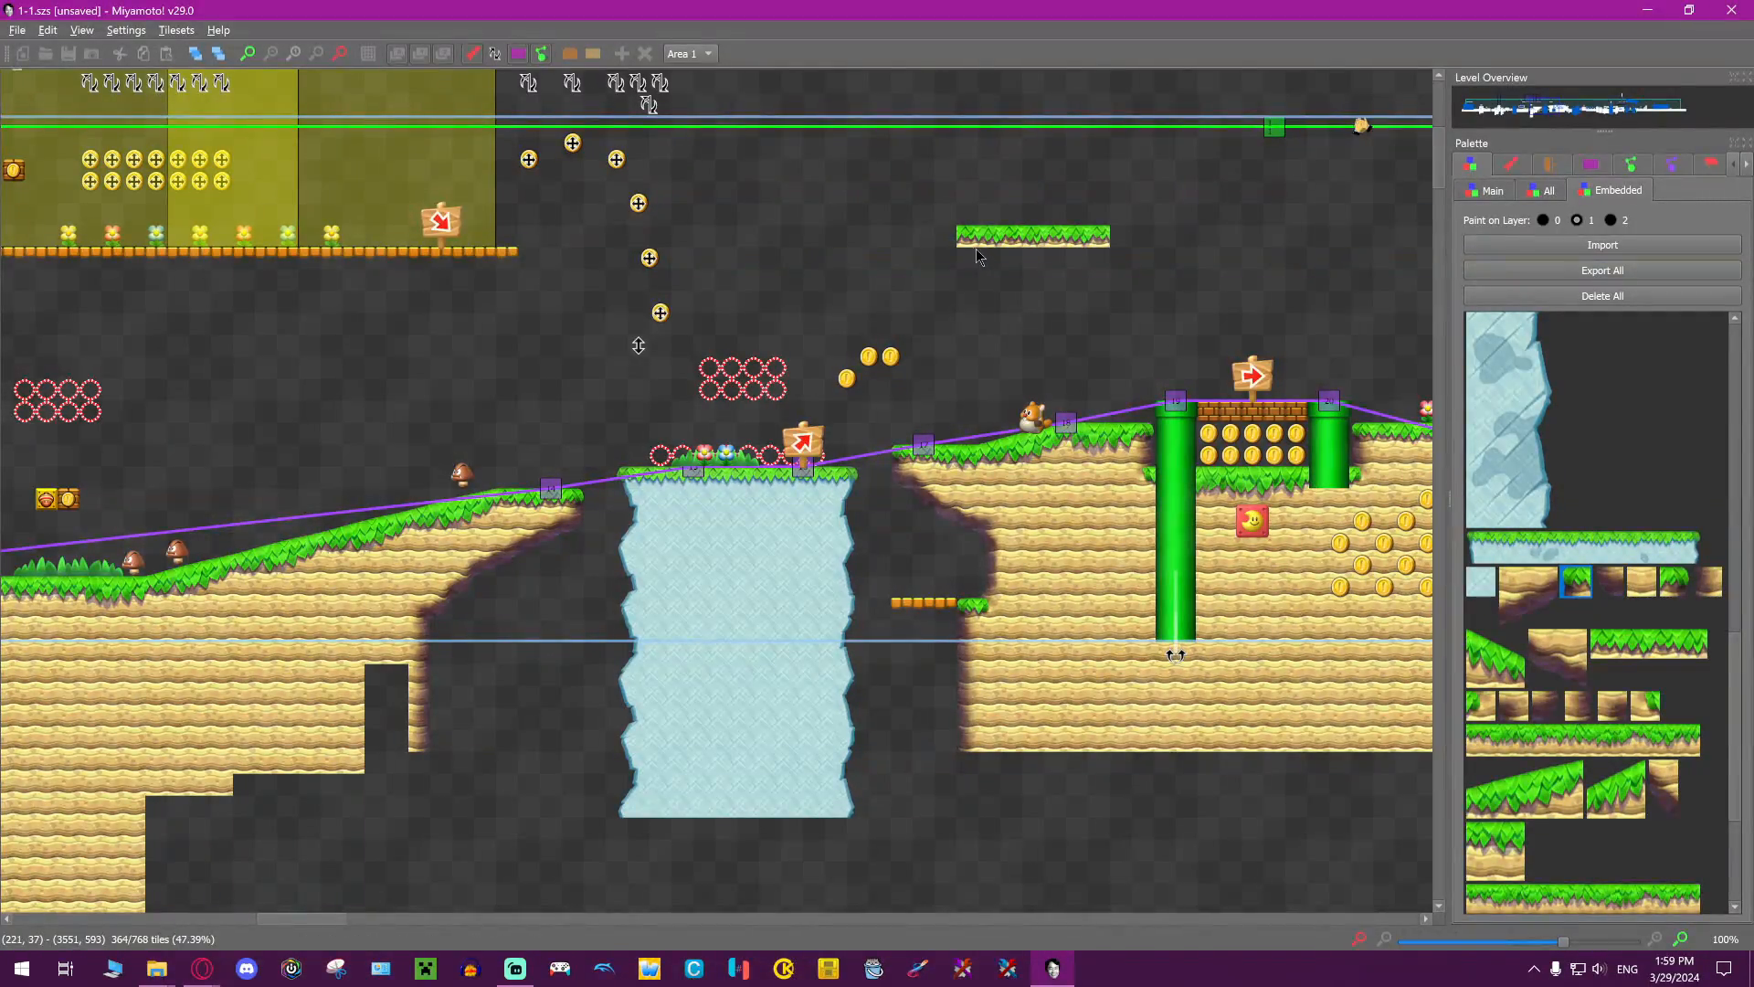
pyautogui.click(1674, 581)
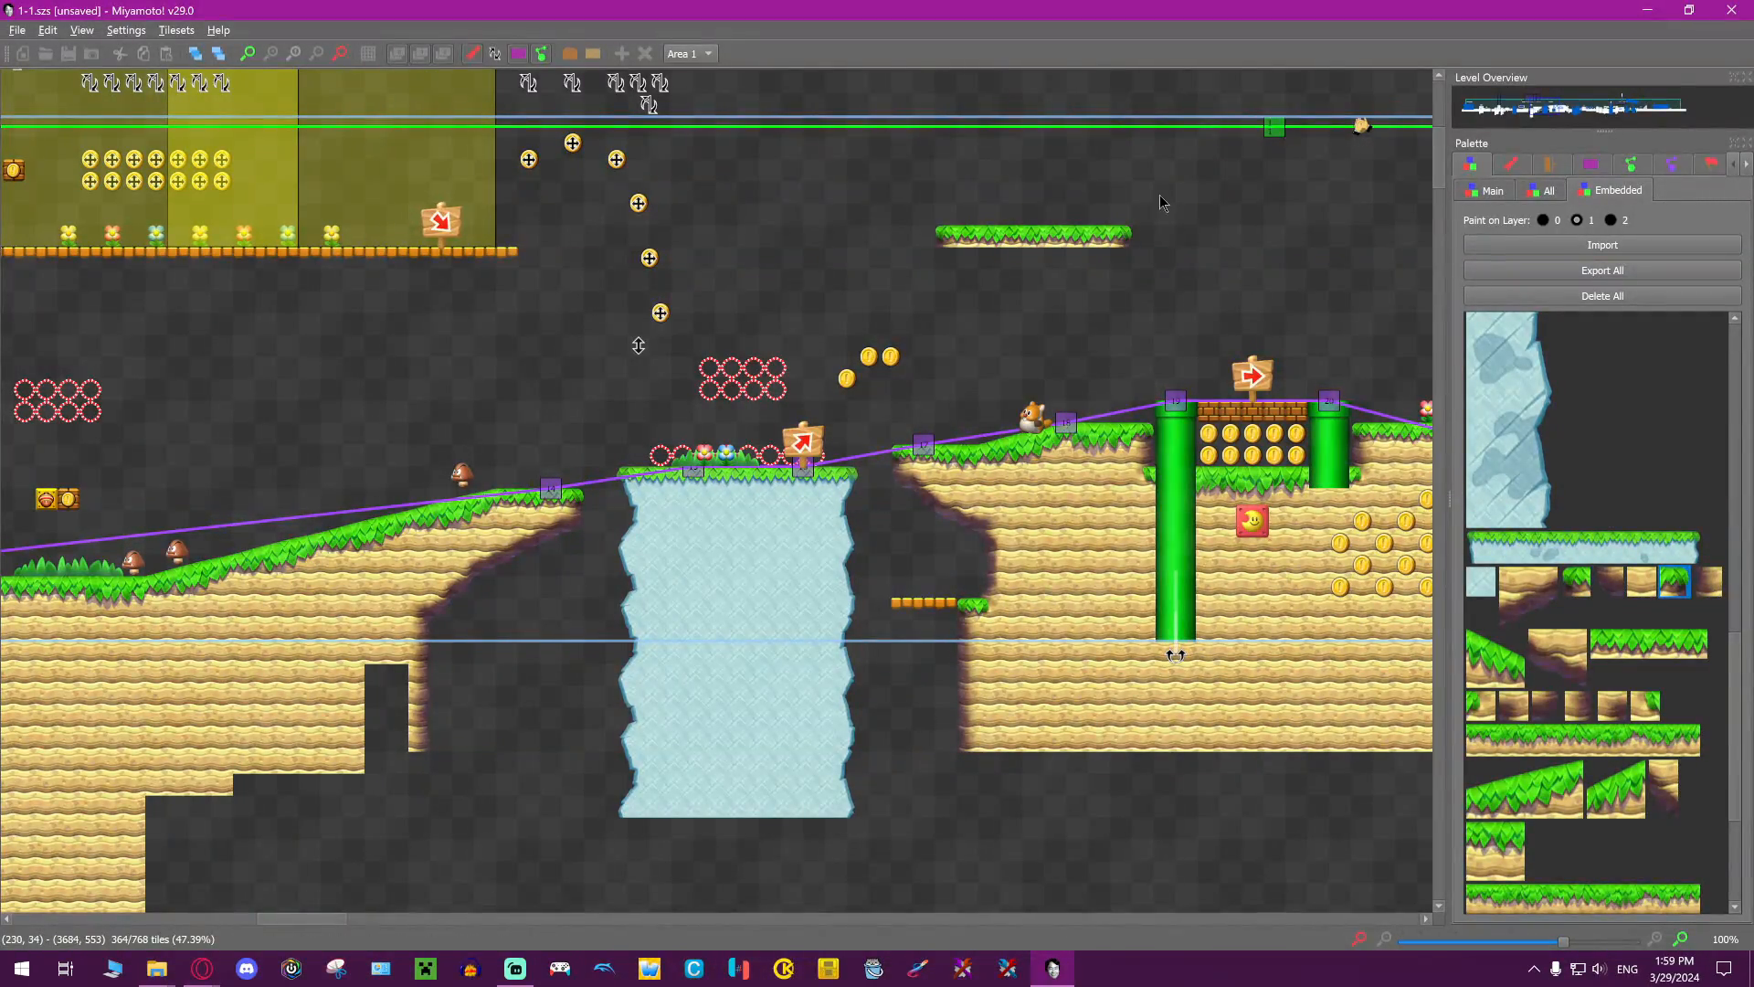
pyautogui.click(1607, 582)
pyautogui.click(1558, 658)
pyautogui.rightClick(946, 252)
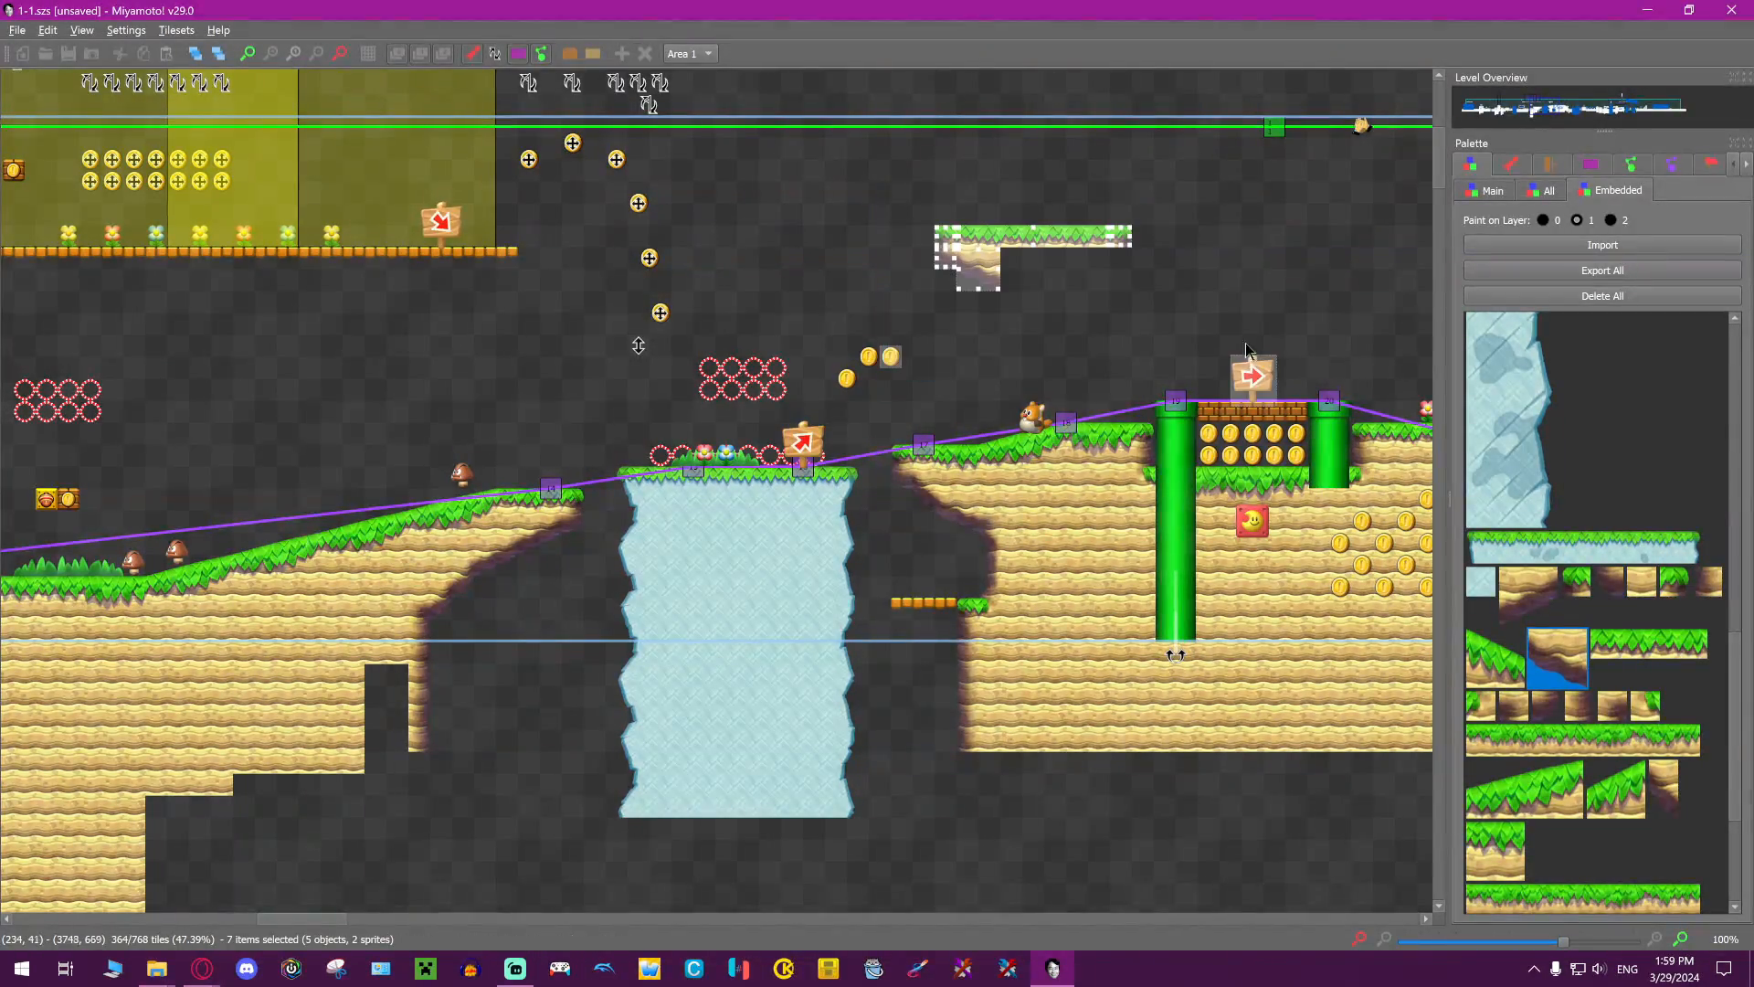
# Select the hand-placed floating platform pieces and delete them
pyautogui.scroll(2, 1223, 310)
pyautogui.moveTo(838, 292); pyautogui.dragTo(1136, 411)
pyautogui.press('Delete')
# Select everything in Area 1 of the level and delete it
pyautogui.moveTo(1160, 391); pyautogui.dragTo(1753, 408, button='middle')
pyautogui.click(1485, 105)
pyautogui.moveTo(1484, 108)
pyautogui.mouseDown()
pyautogui.moveTo(1446, 114)
pyautogui.moveTo(1471, 111)
pyautogui.mouseUp()
pyautogui.click(18, 30)
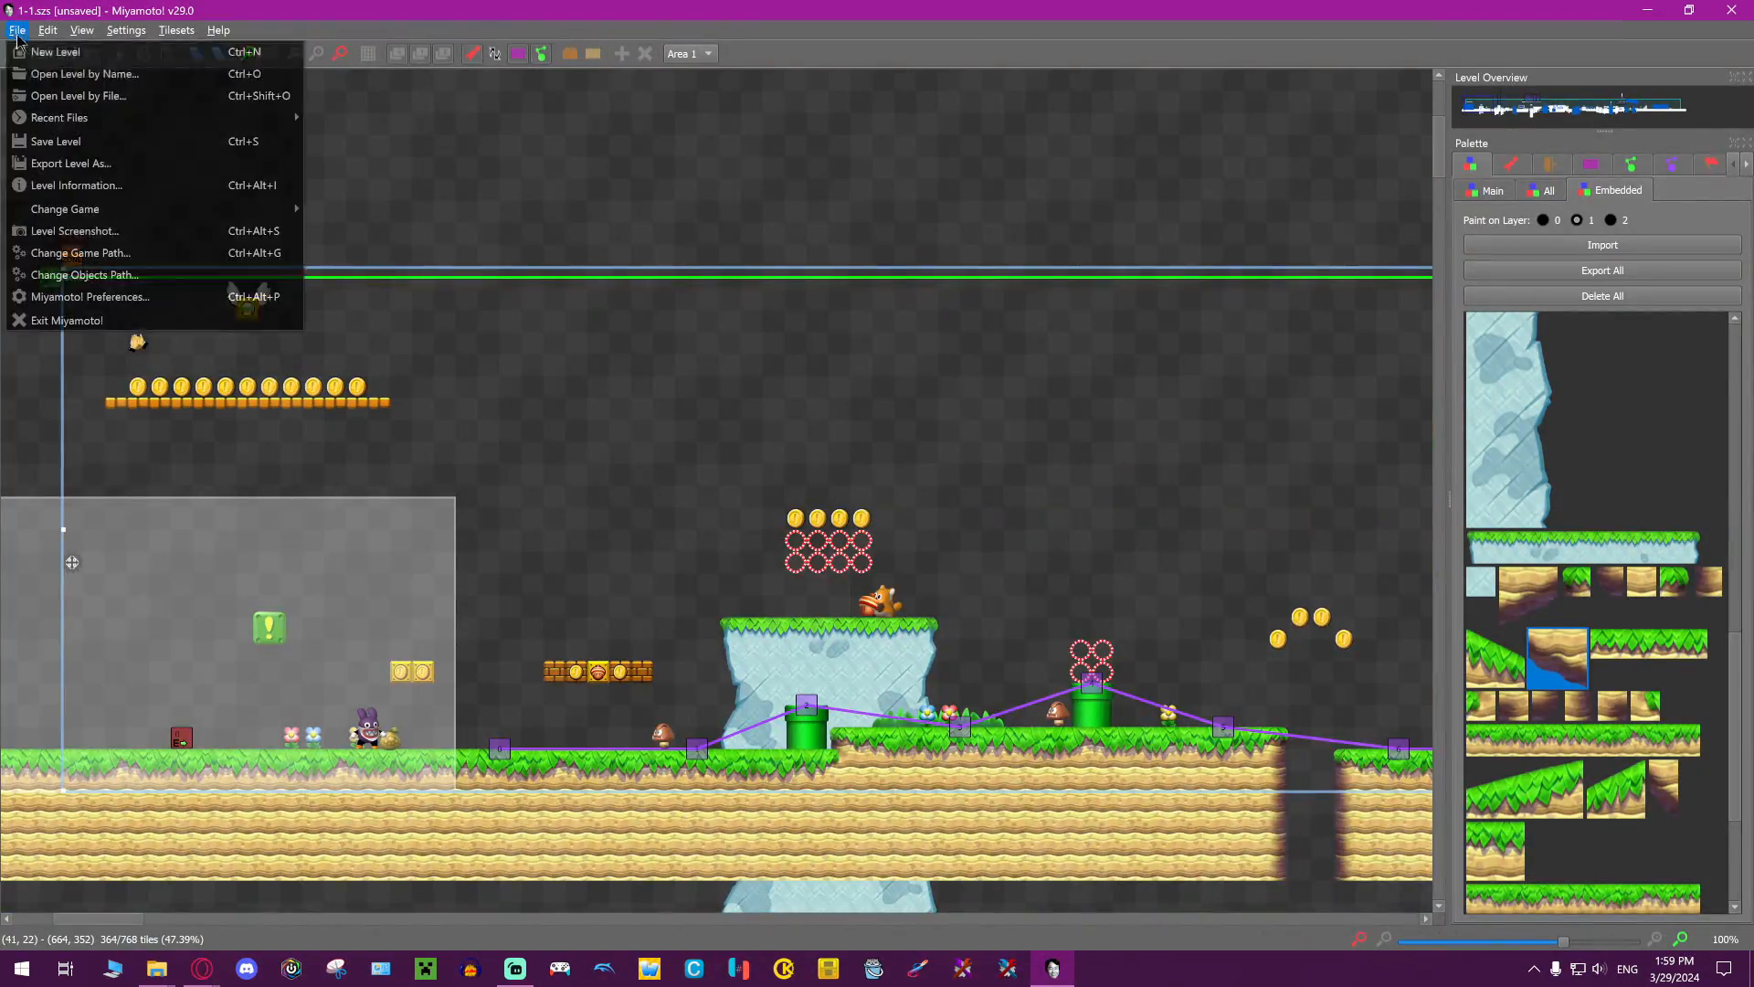
pyautogui.click(728, 358)
pyautogui.hotkey('ctrl', 'a')
pyautogui.press('Delete')
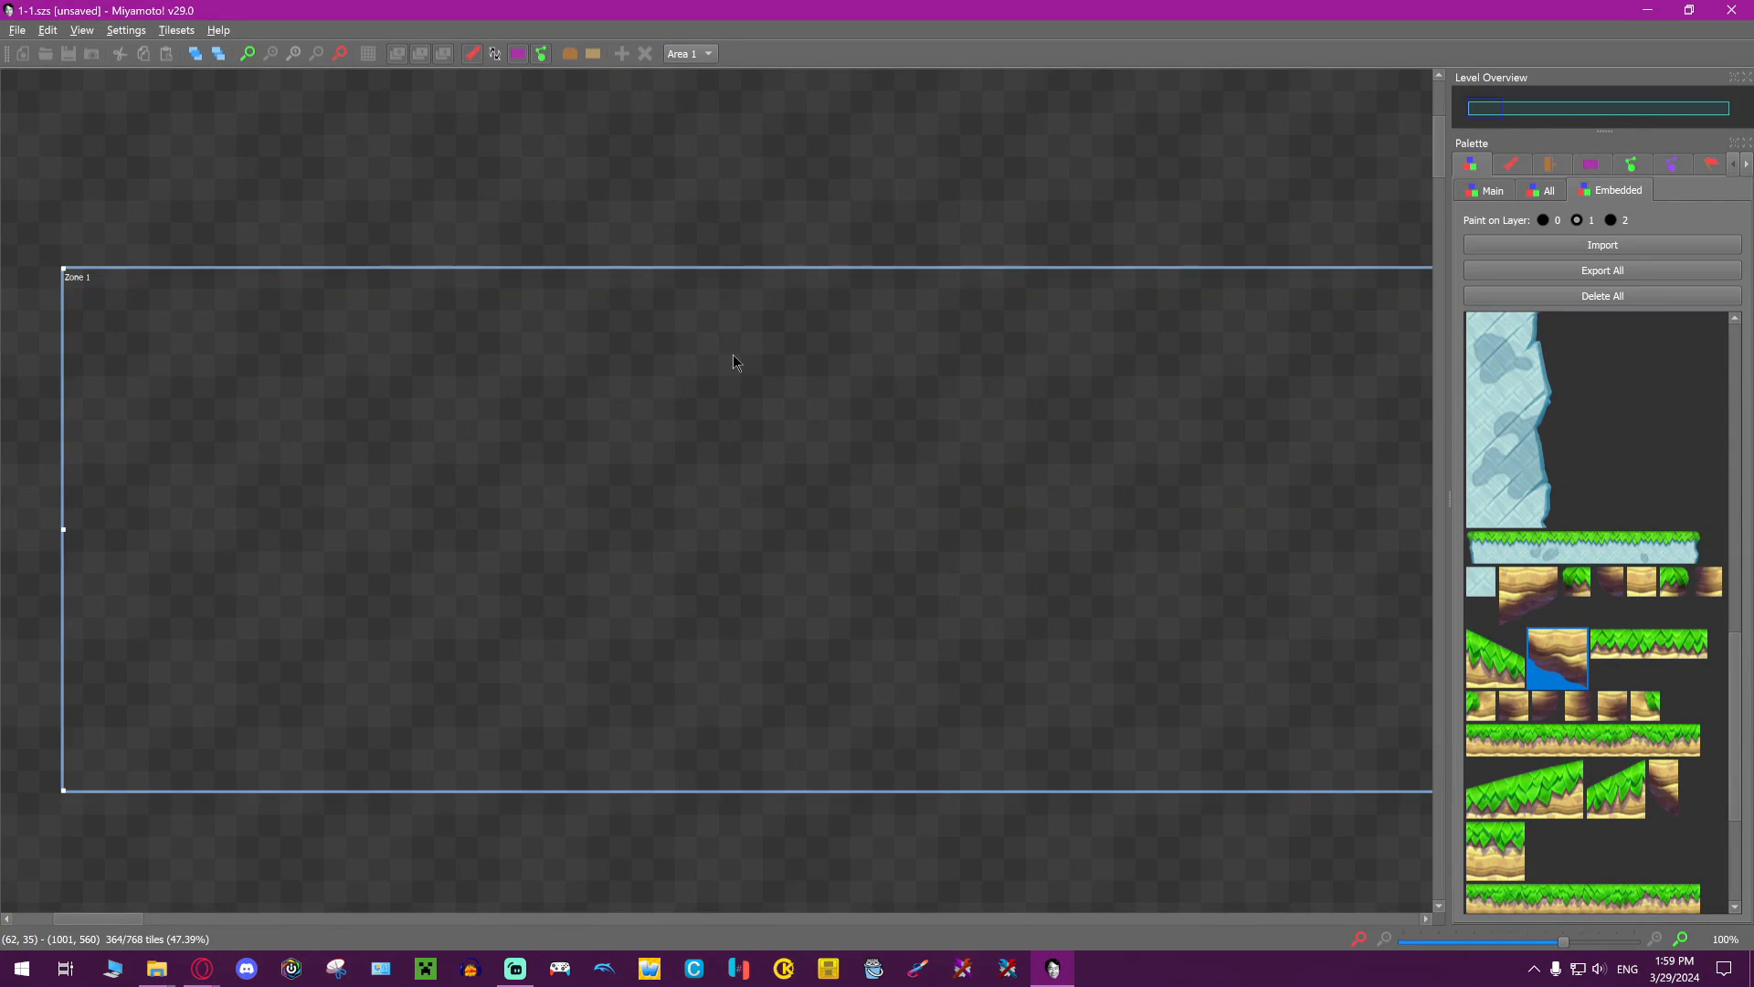
# Delete Zone 1 from the level's zone list and confirm the change
pyautogui.click(593, 53)
pyautogui.click(968, 943)
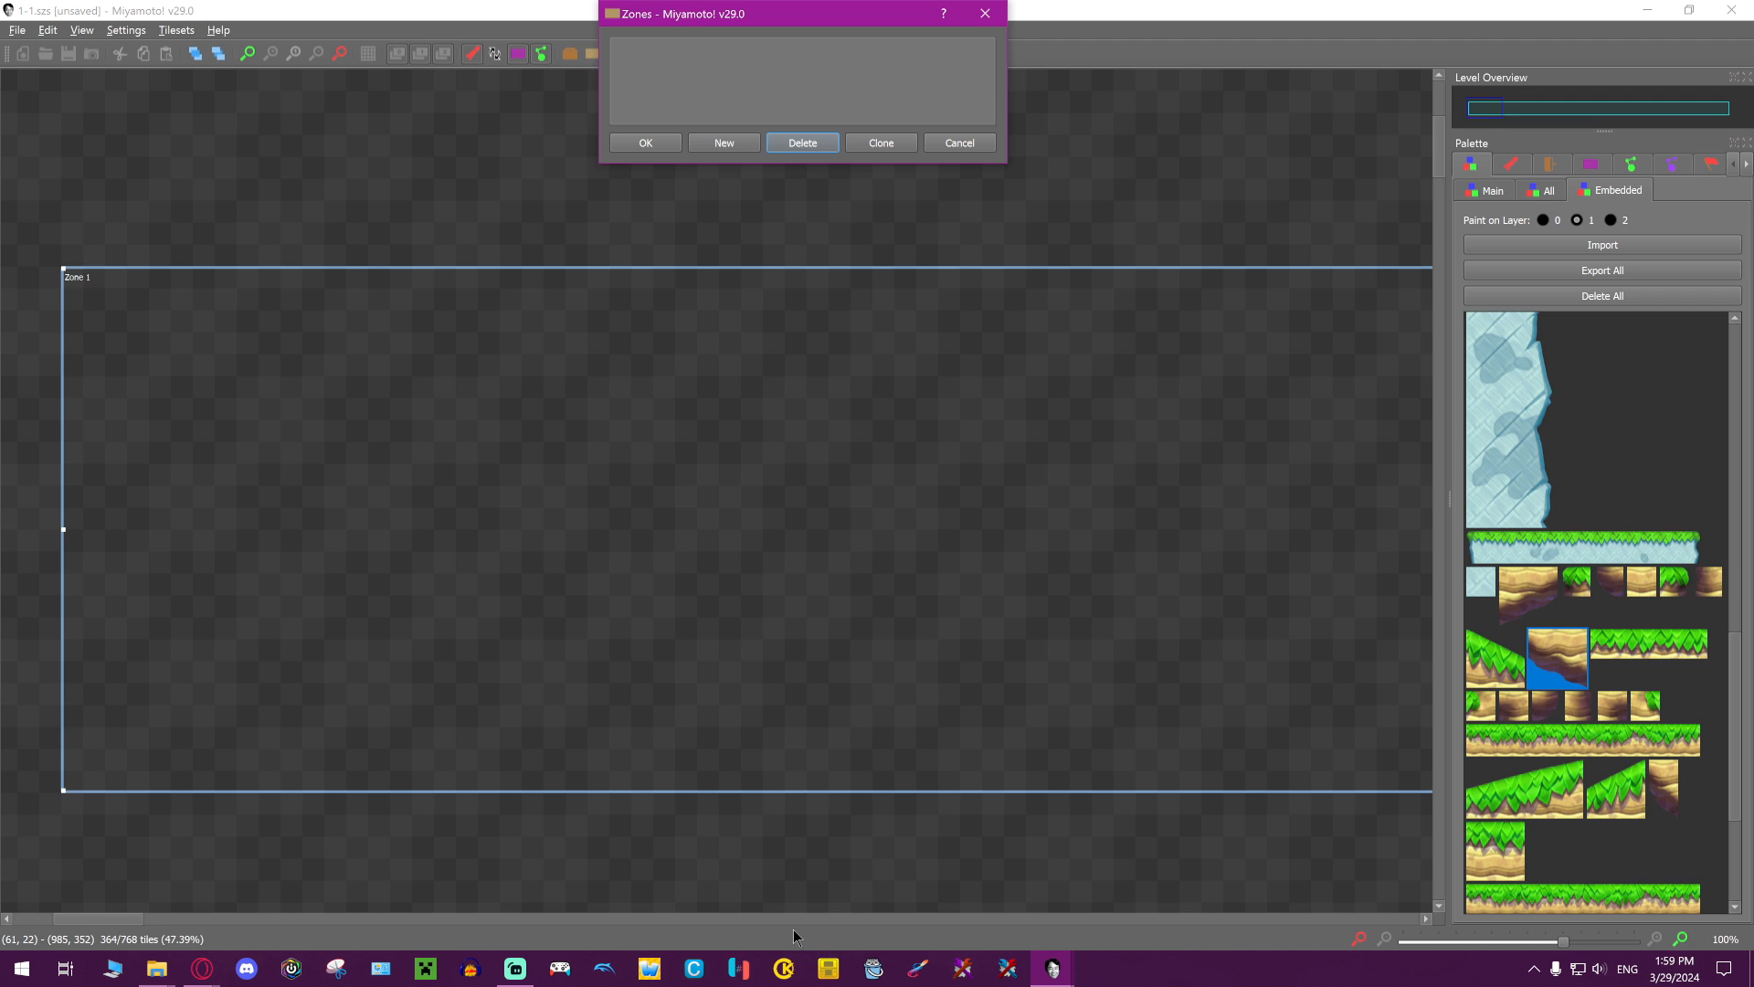
pyautogui.click(673, 143)
pyautogui.click(690, 54)
pyautogui.click(691, 54)
pyautogui.click(690, 54)
pyautogui.moveTo(835, 217); pyautogui.dragTo(871, 229)
pyautogui.moveTo(906, 351); pyautogui.dragTo(846, 244, button='middle')
# Examine the collection of all object sets, including 1 - Acorn Plains - Garden
pyautogui.click(1542, 190)
pyautogui.click(1535, 245)
pyautogui.click(1536, 260)
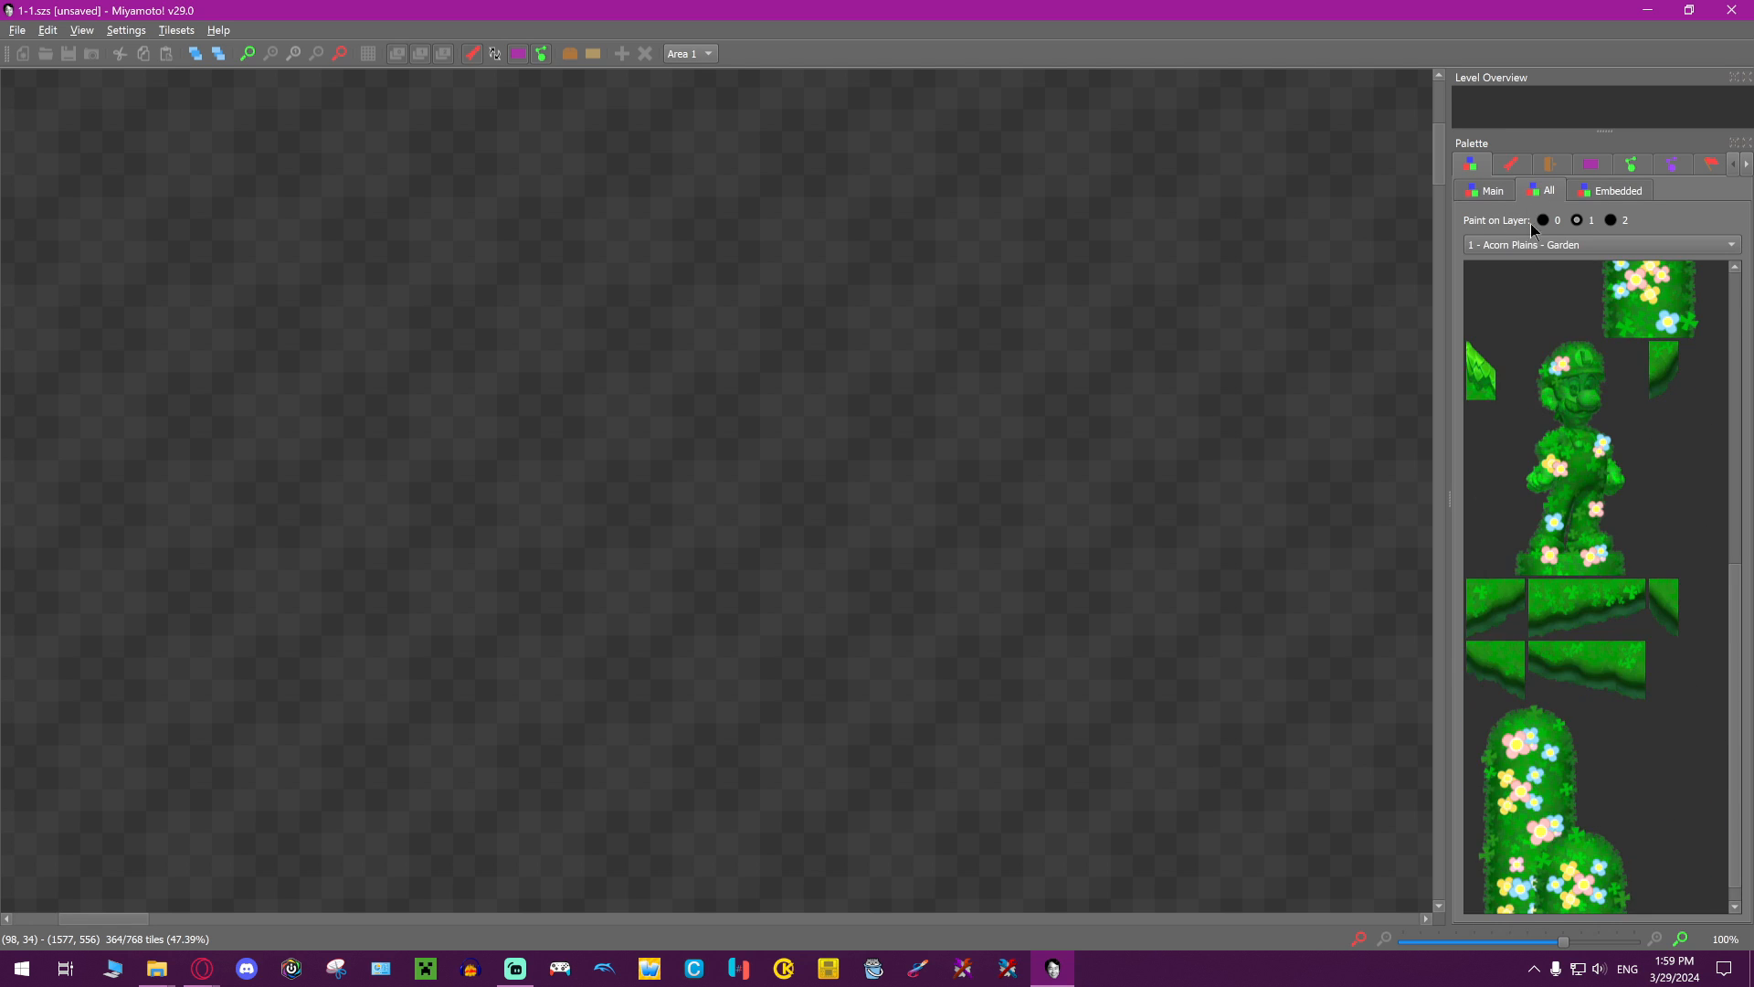
pyautogui.click(1535, 254)
pyautogui.click(1369, 298)
# Widen the palette and look through the blocks, coins, pipes and line objects of the Main tileset
pyautogui.click(1491, 189)
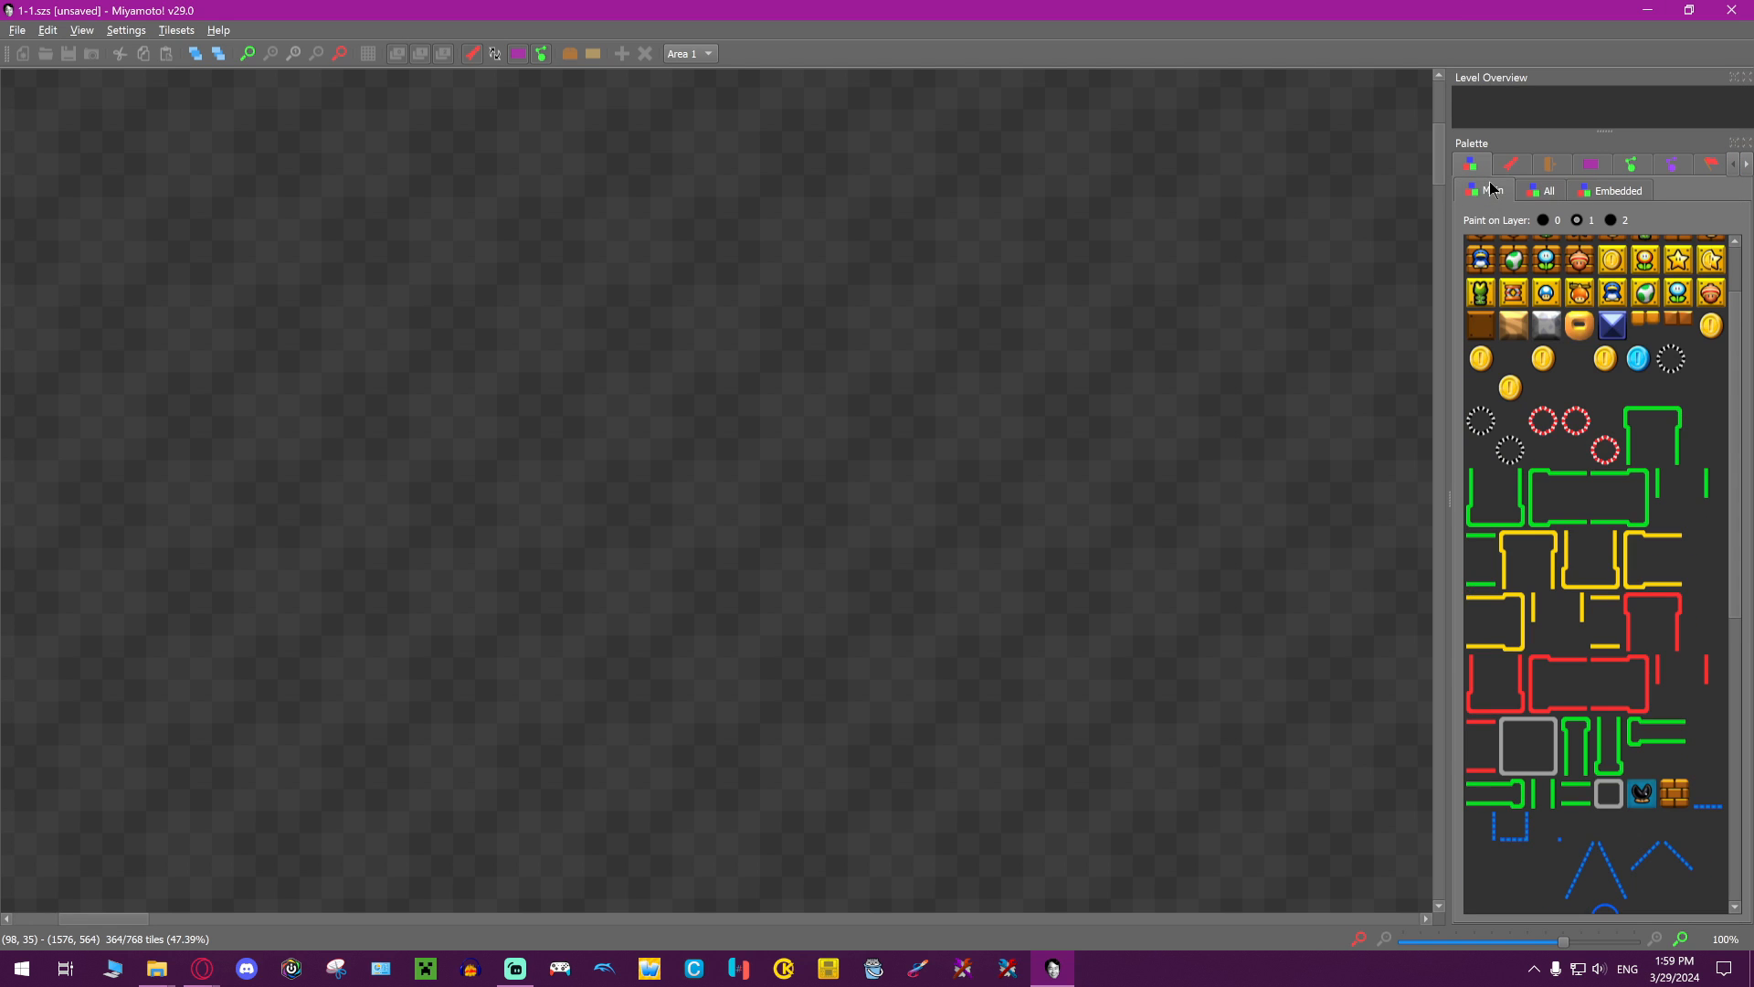
pyautogui.moveTo(1425, 236); pyautogui.dragTo(1286, 236)
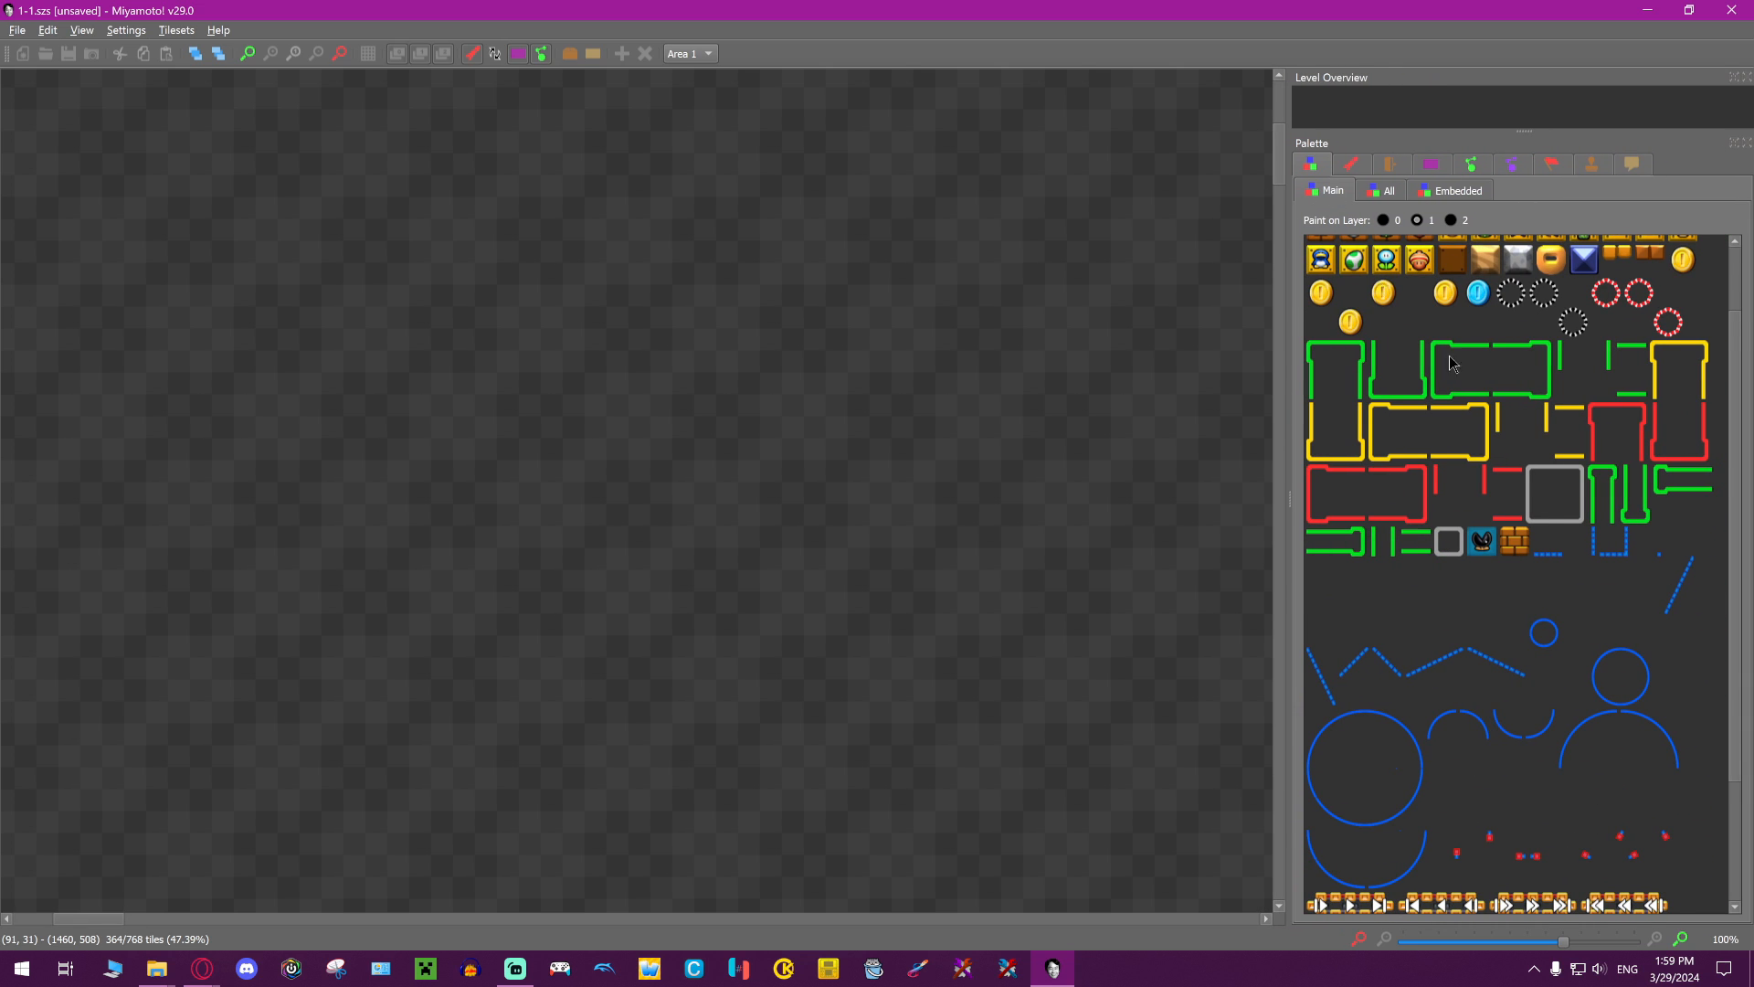
pyautogui.scroll(2, 1413, 324)
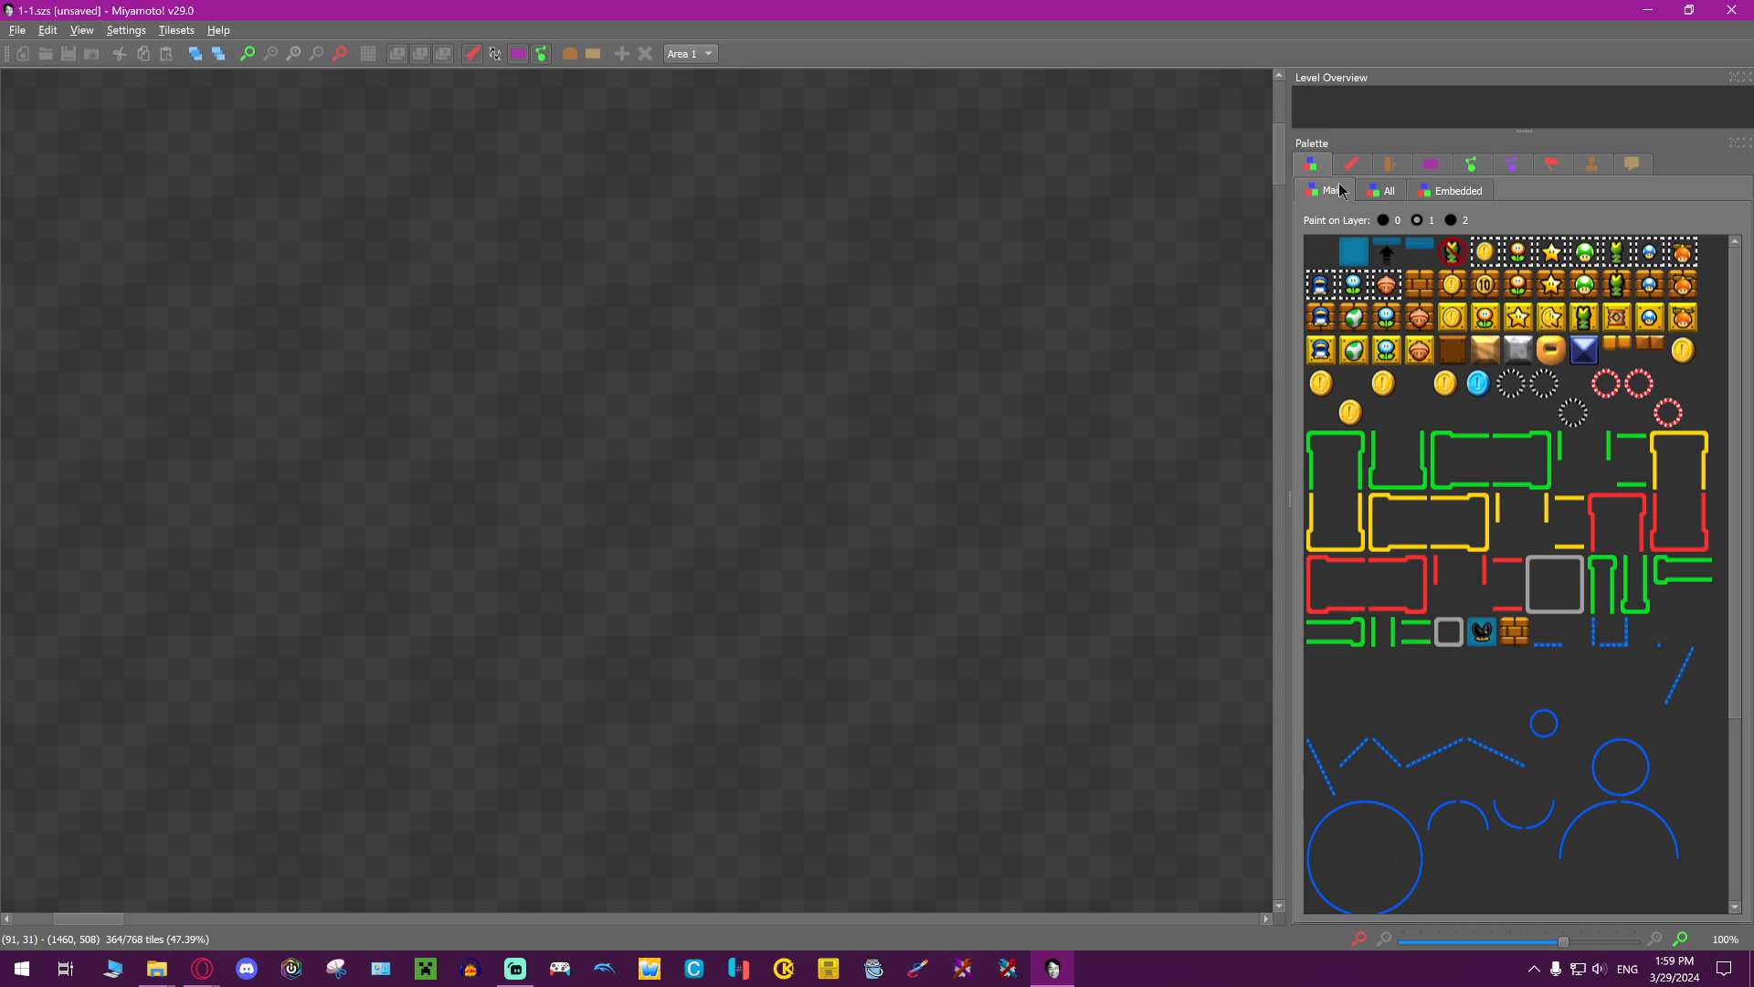
pyautogui.scroll(-5, 1516, 486)
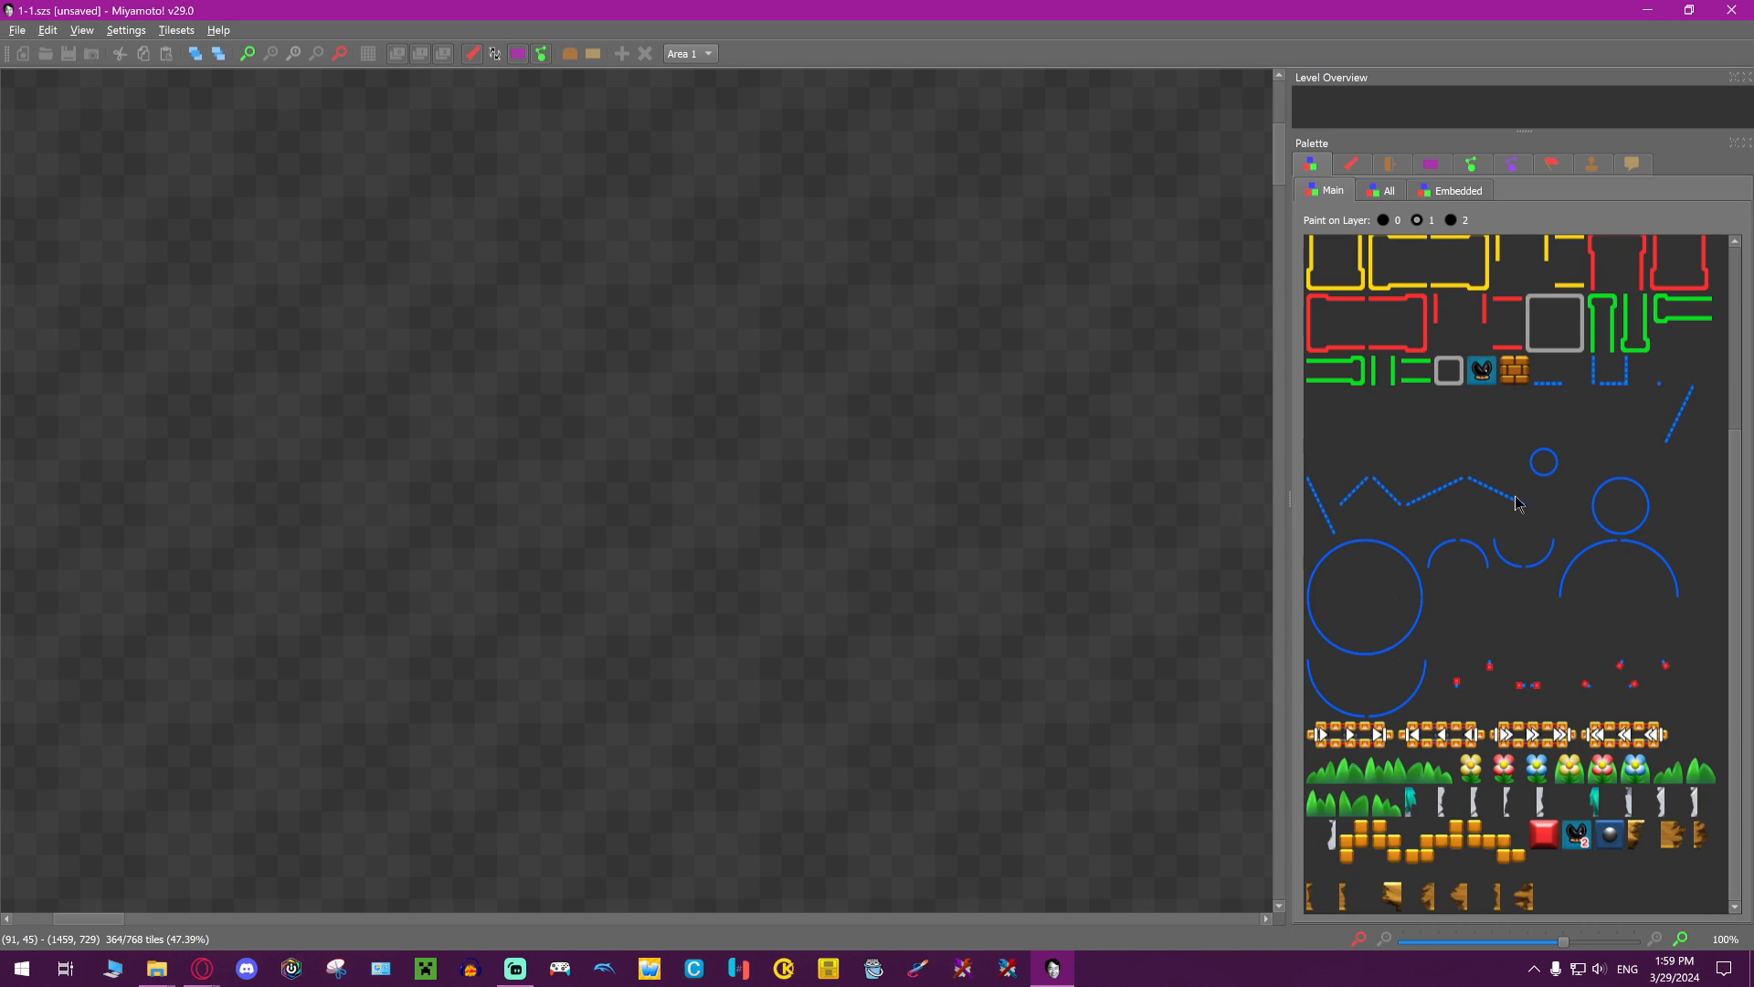
pyautogui.scroll(5, 1442, 751)
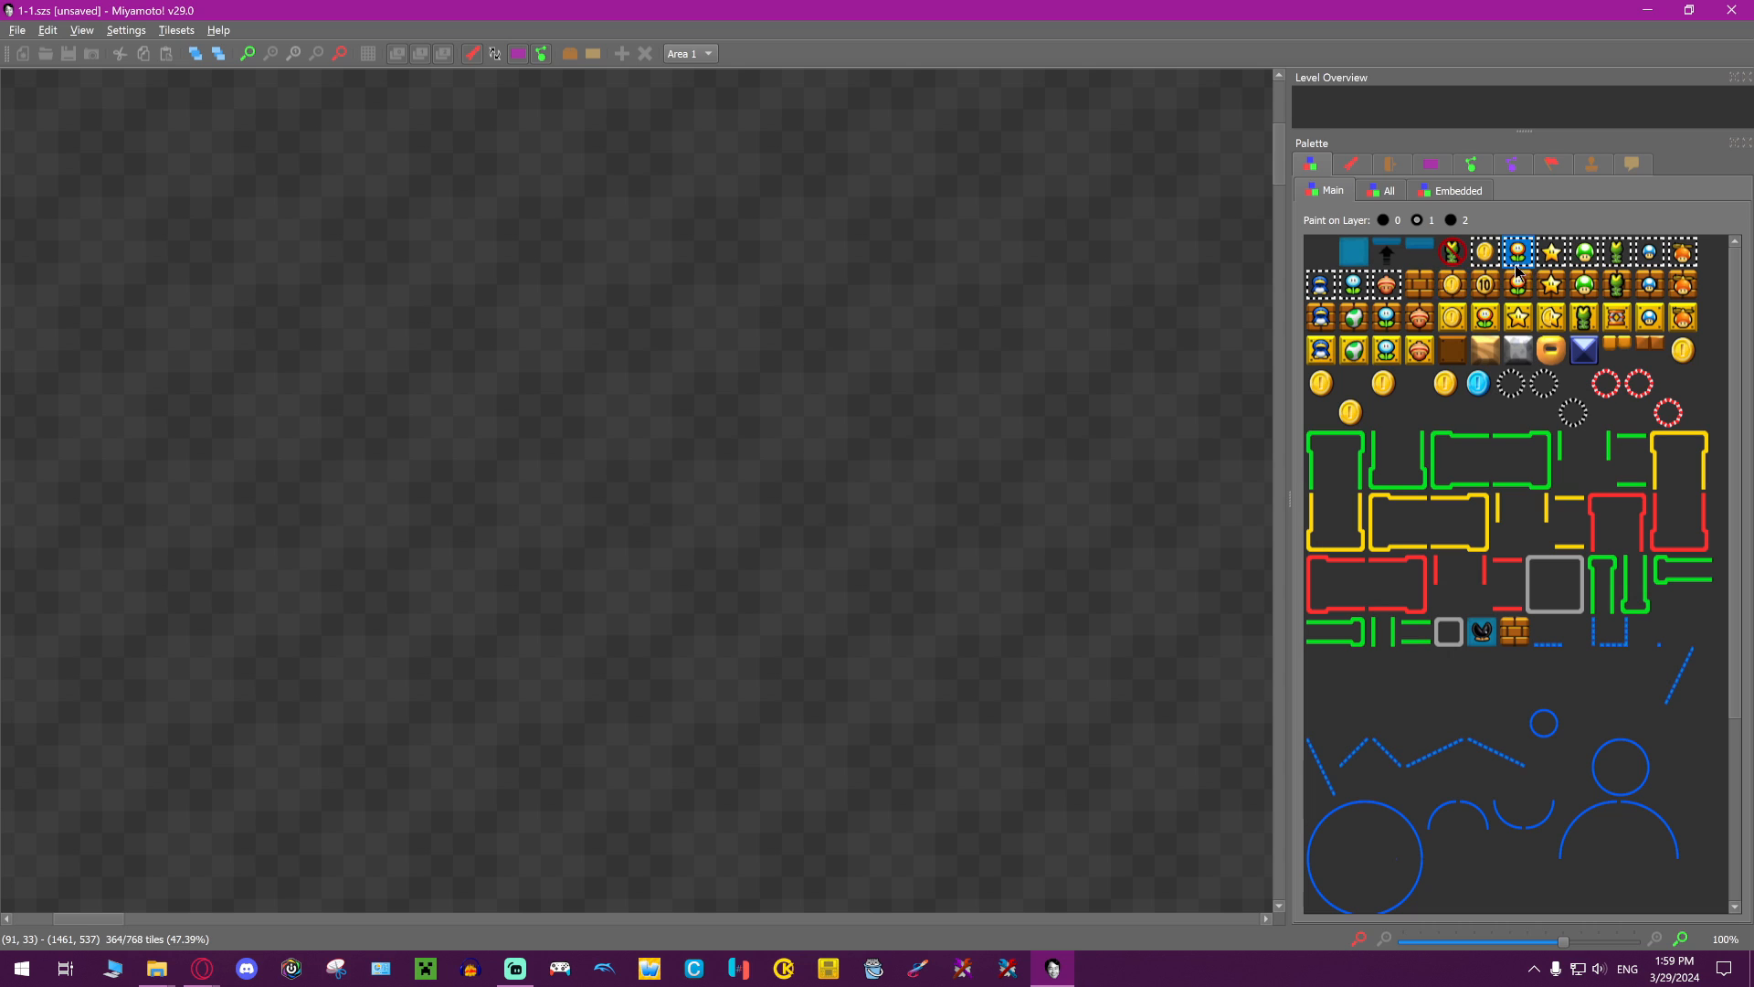
# Try out several sloped, curved and other lower objects of the Main tileset in the empty level and delete them
pyautogui.scroll(-5, 1499, 384)
pyautogui.click(1429, 484)
pyautogui.moveTo(856, 393); pyautogui.dragTo(1057, 481)
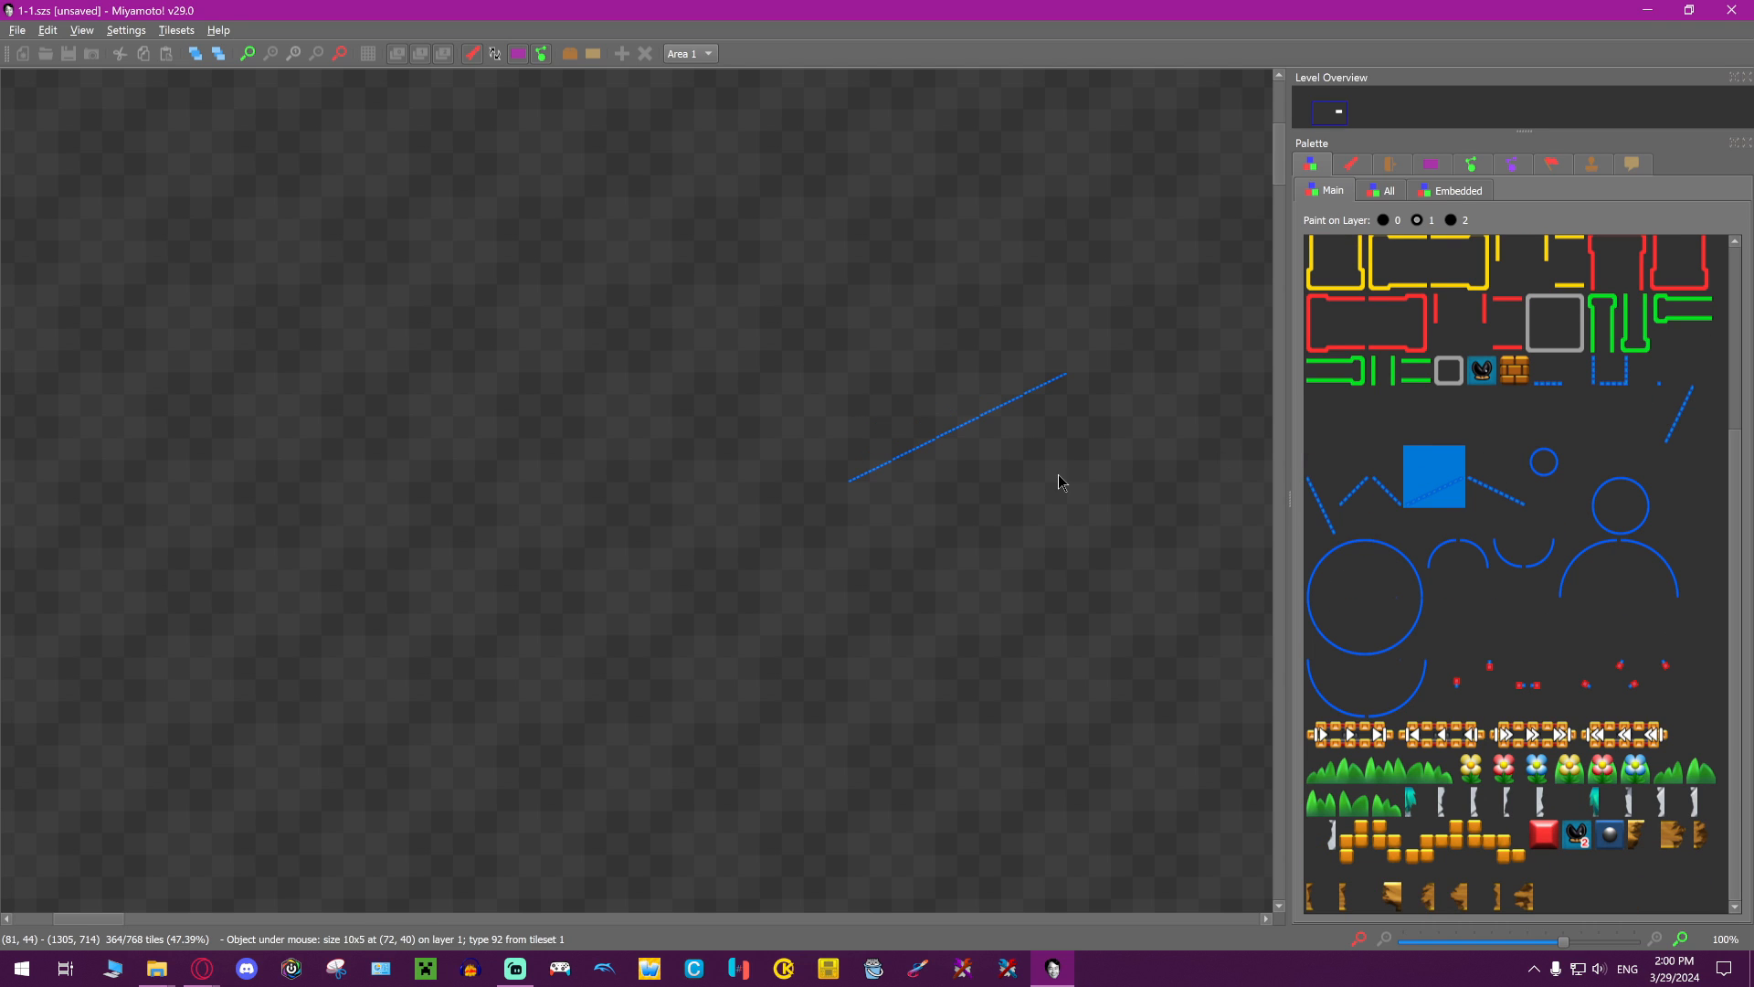
pyautogui.click(1383, 727)
pyautogui.moveTo(770, 624); pyautogui.dragTo(1014, 646, button='right')
pyautogui.click(1465, 734)
pyautogui.click(1521, 740)
pyautogui.moveTo(979, 577)
pyautogui.mouseDown(button='right')
pyautogui.moveTo(1135, 594)
pyautogui.moveTo(804, 583)
pyautogui.moveTo(845, 539)
pyautogui.moveTo(1087, 510)
pyautogui.mouseUp(button='right')
pyautogui.click(1395, 776)
pyautogui.click(1504, 769)
pyautogui.moveTo(592, 210); pyautogui.dragTo(1222, 705)
pyautogui.press('Delete')
# Add a new zone to Area 1 and set its background music to Lava/Volcano
pyautogui.scroll(3, 1567, 656)
pyautogui.moveTo(992, 269); pyautogui.dragTo(1350, 419, button='middle')
pyautogui.click(592, 53)
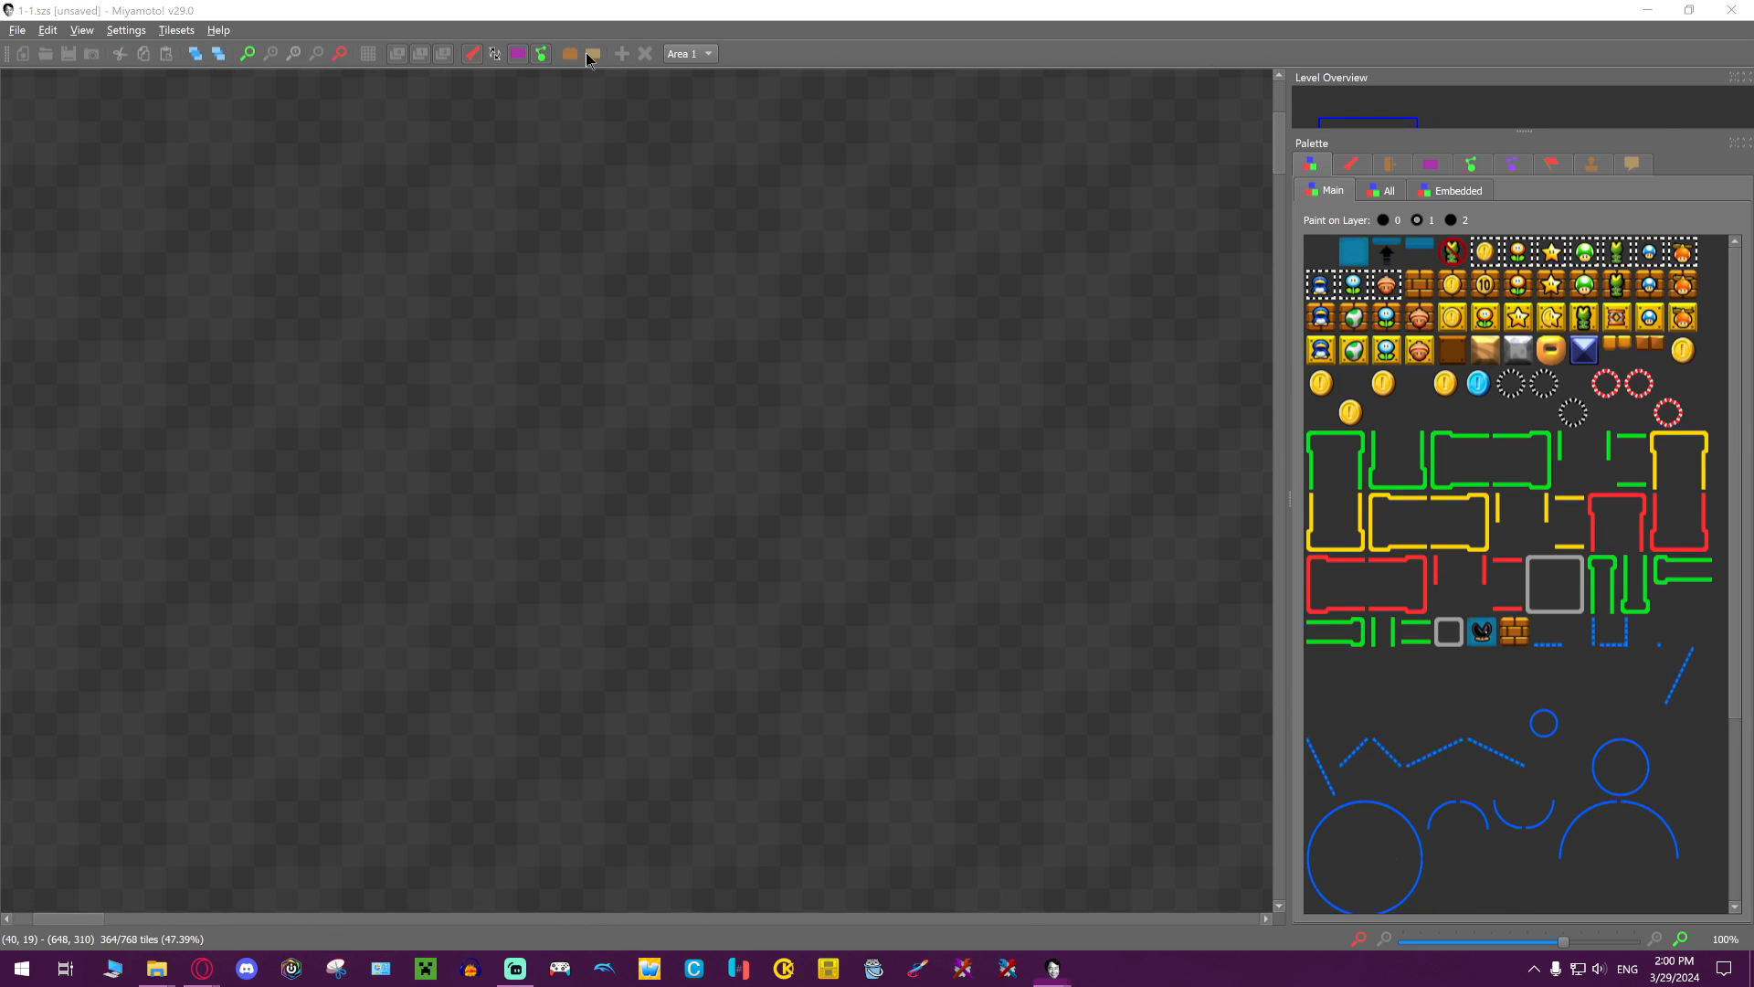
pyautogui.click(798, 479)
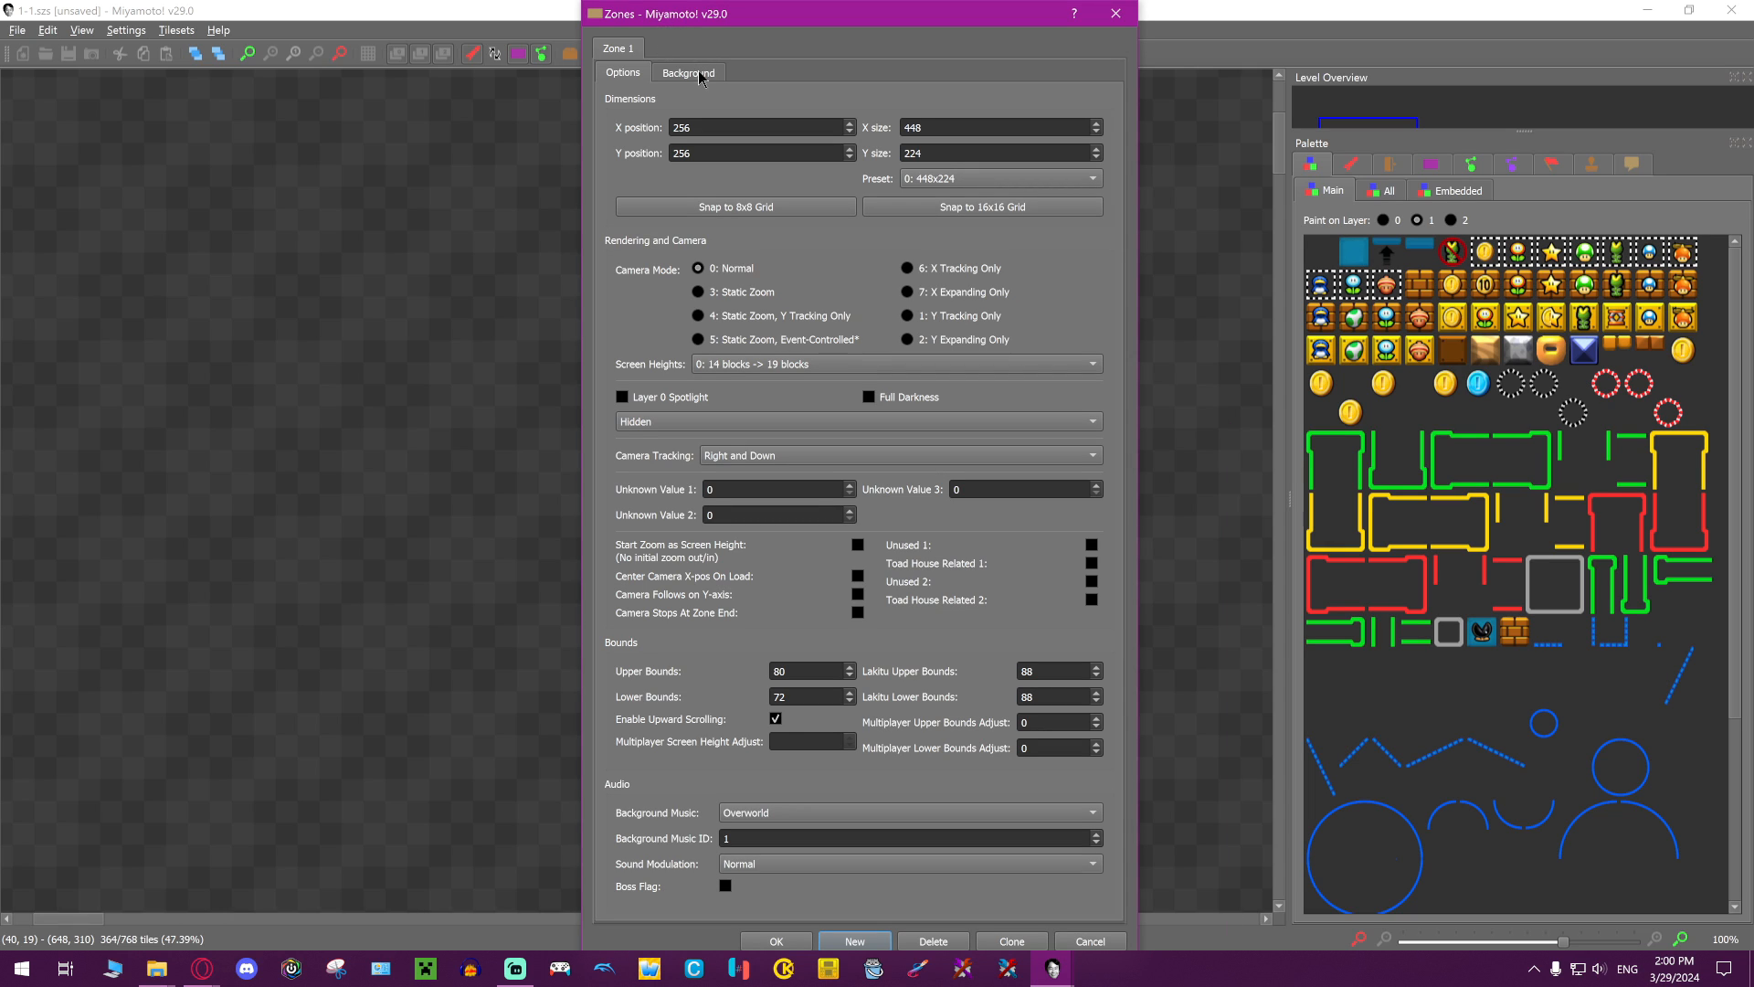
pyautogui.click(778, 818)
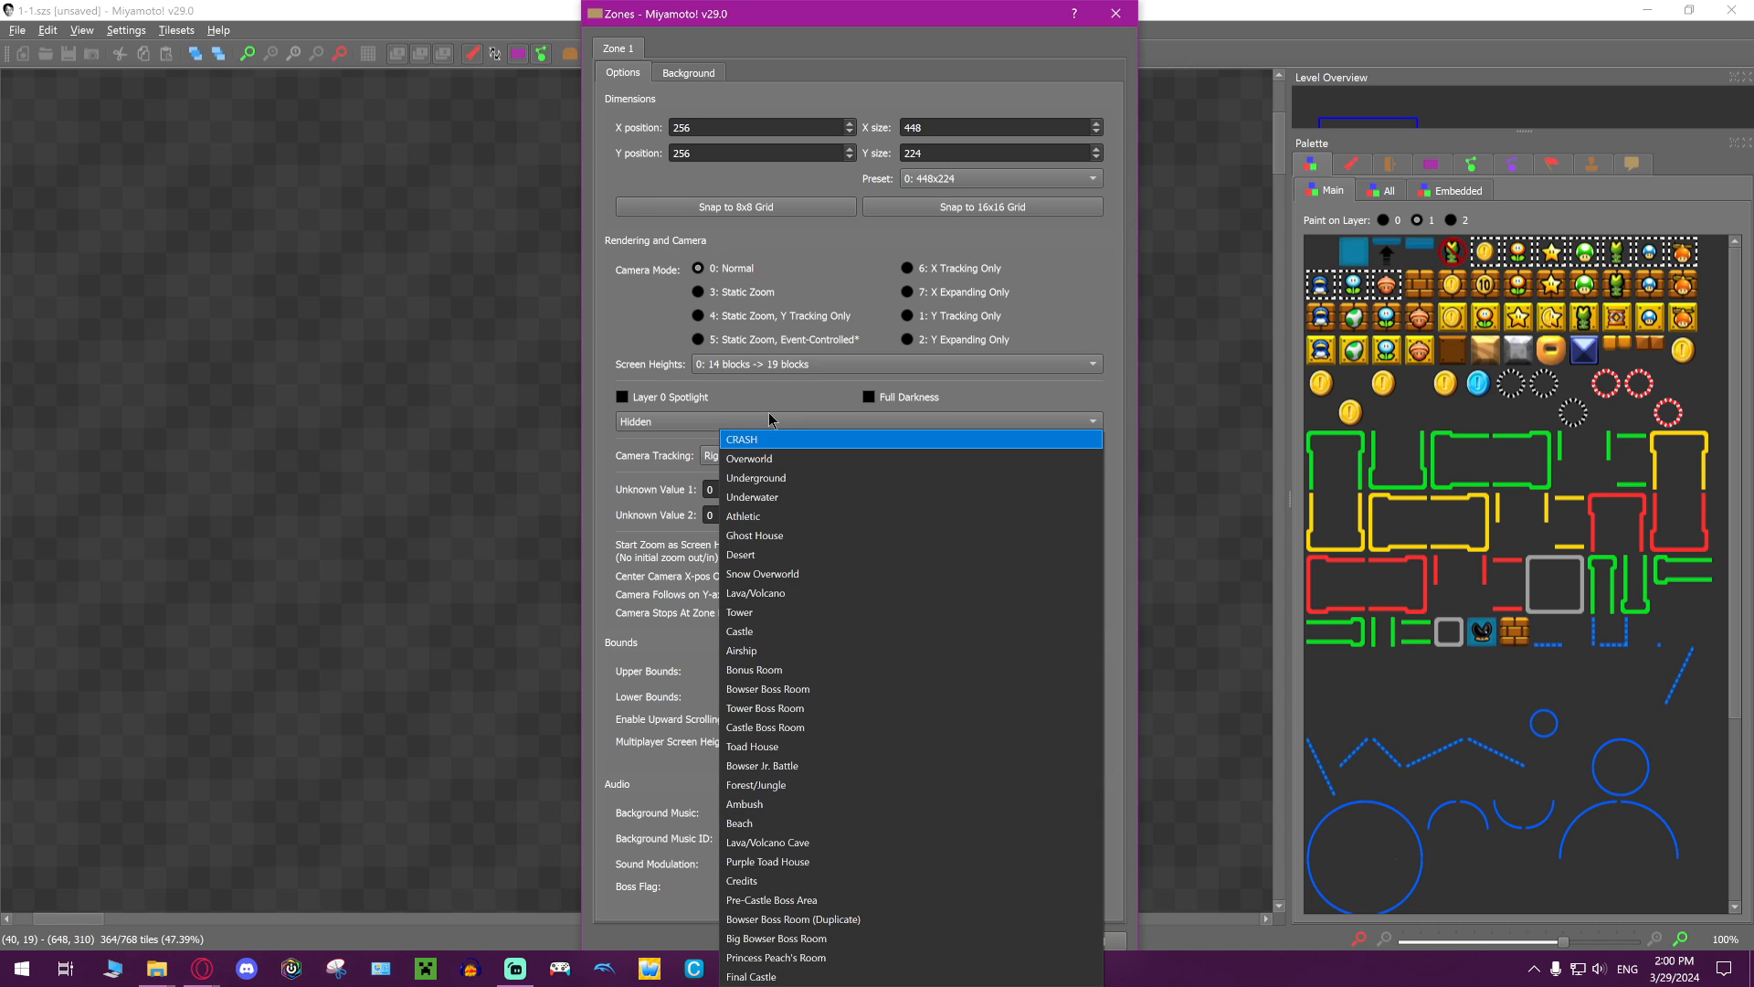
pyautogui.click(800, 593)
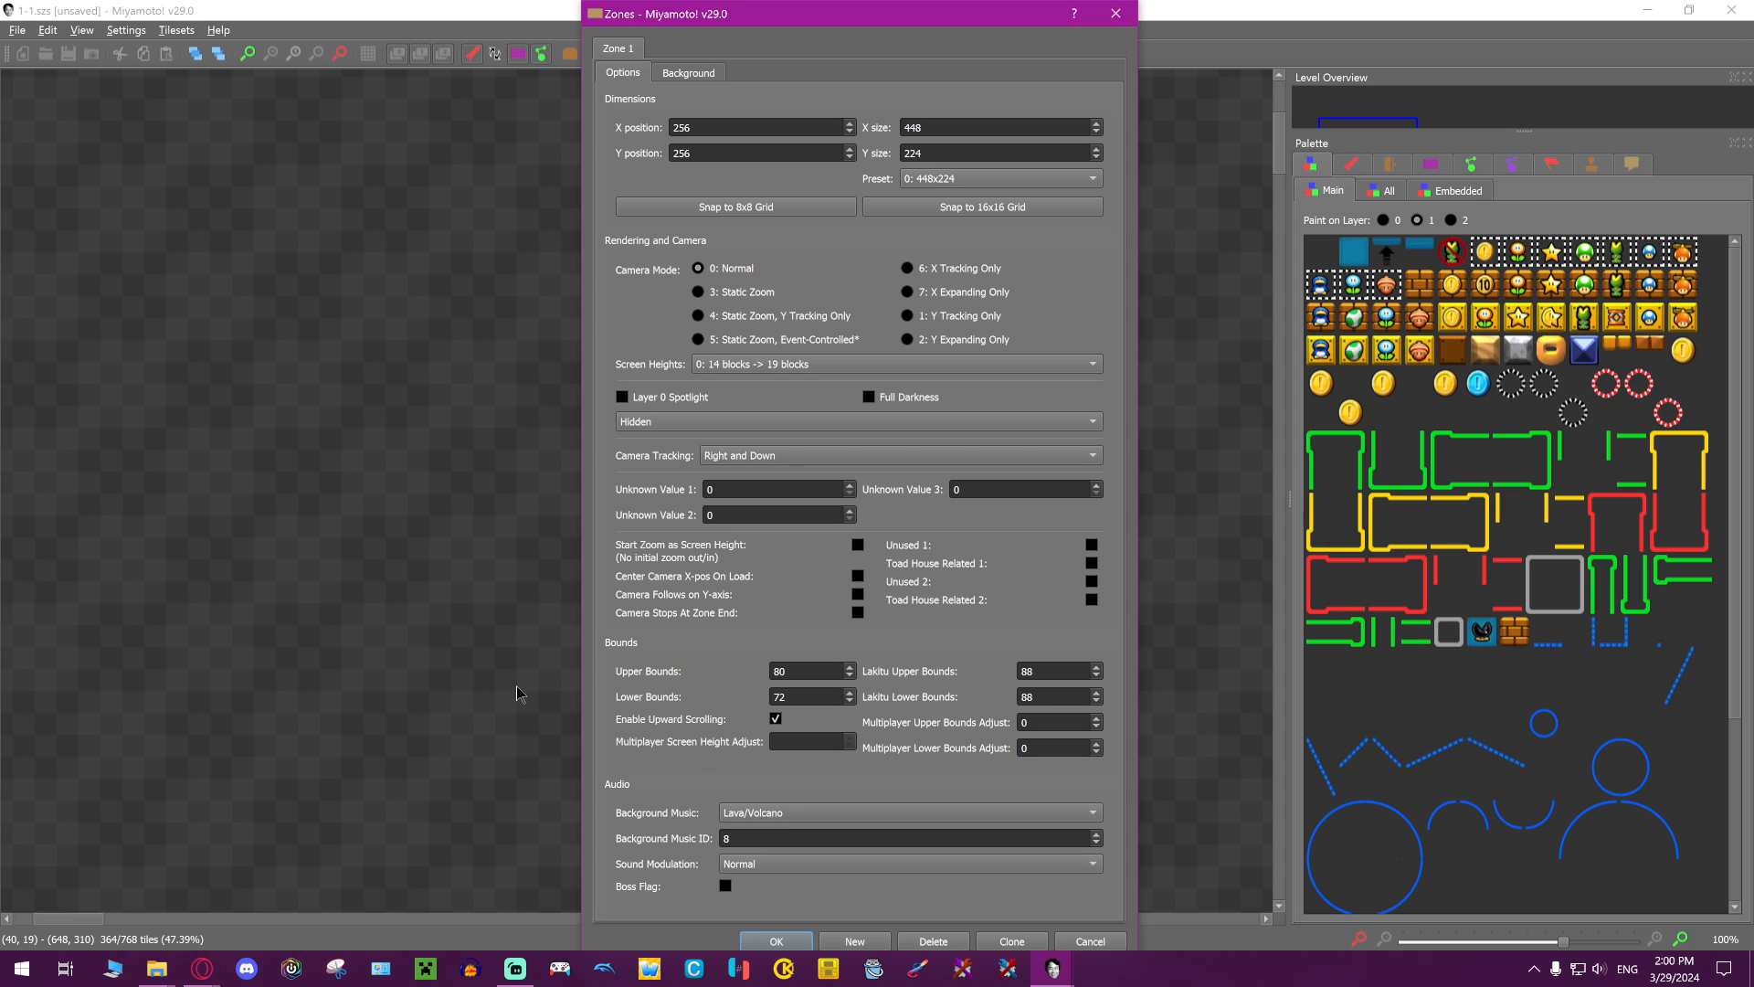
# Examine Zone 1's Background Music ID, the Sound Modulation choices such as Cave Echo, and the zone's position fields
pyautogui.doubleClick(751, 838)
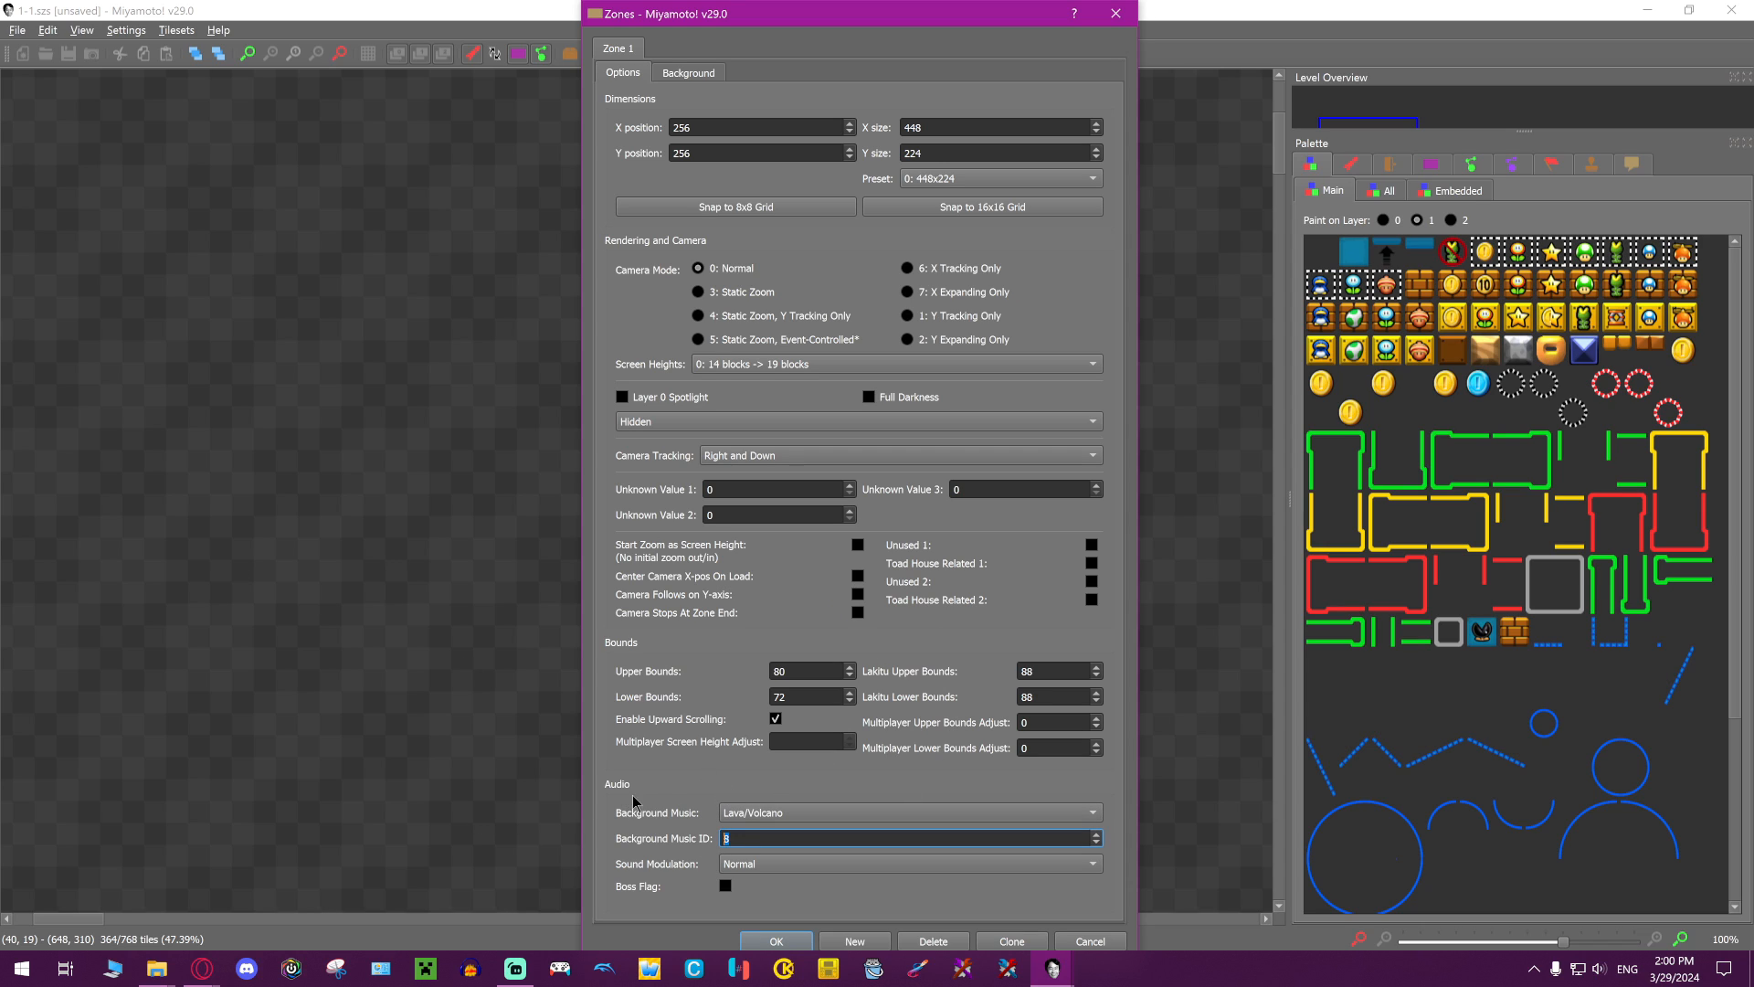
pyautogui.click(726, 872)
pyautogui.click(694, 862)
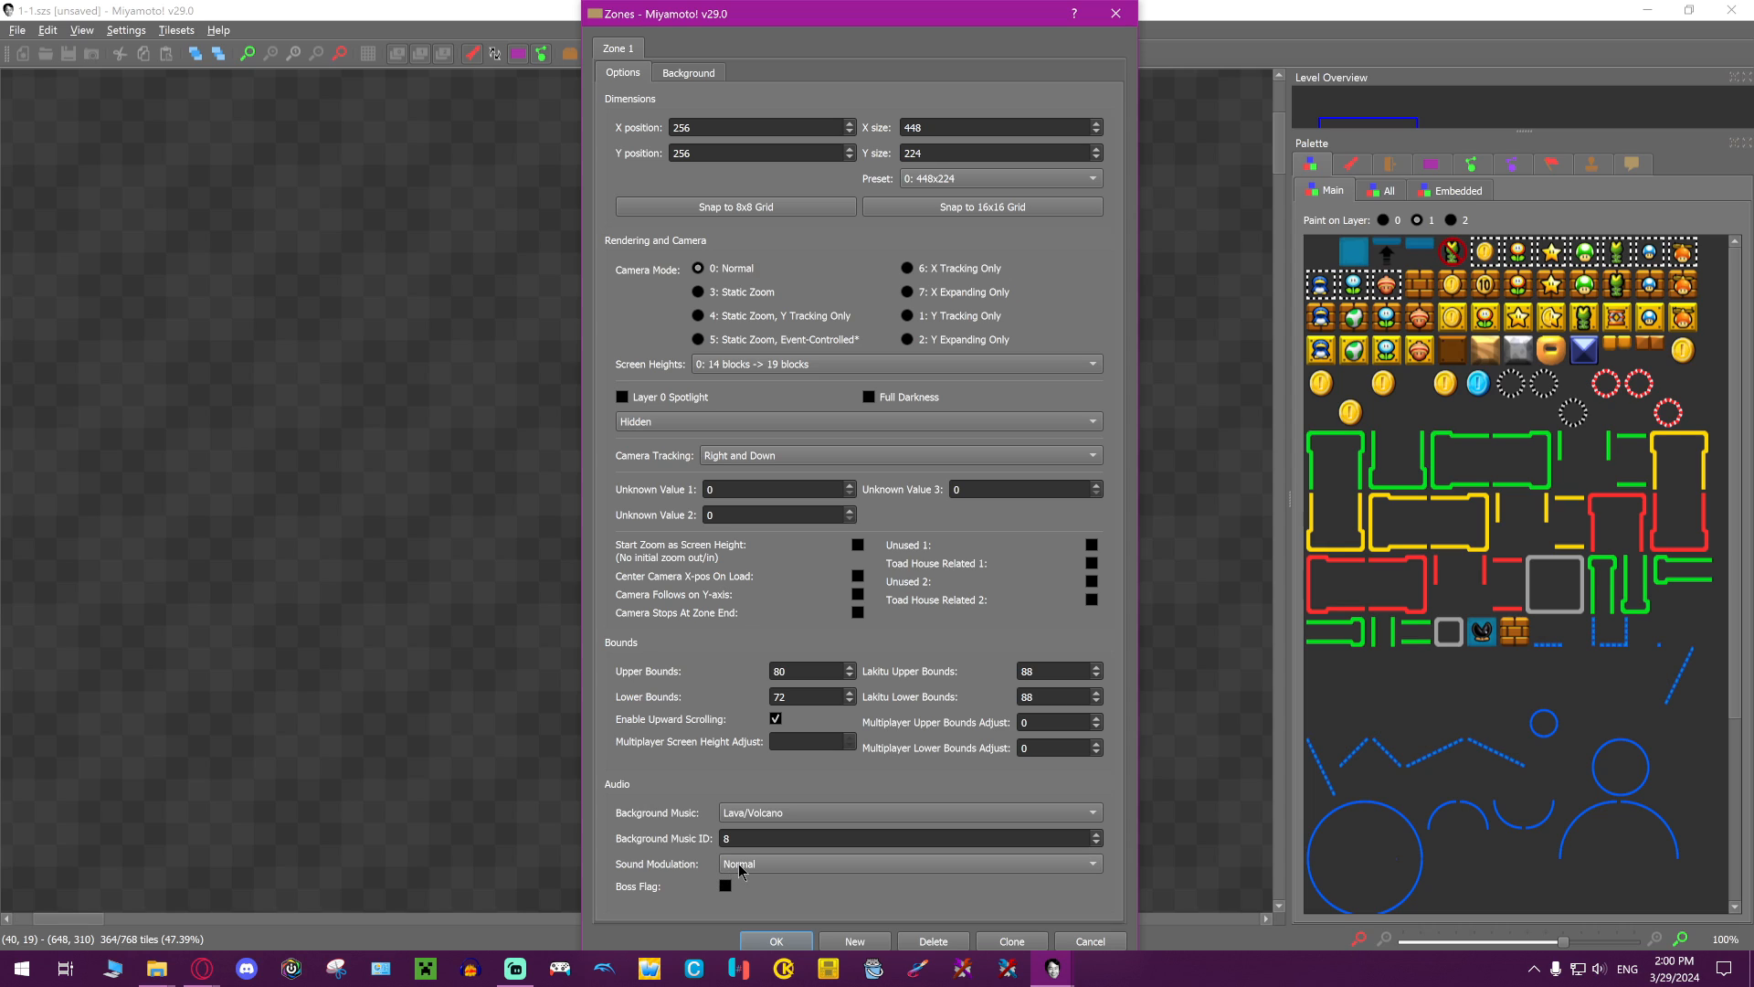
pyautogui.click(756, 863)
pyautogui.click(712, 865)
pyautogui.click(757, 864)
pyautogui.click(678, 793)
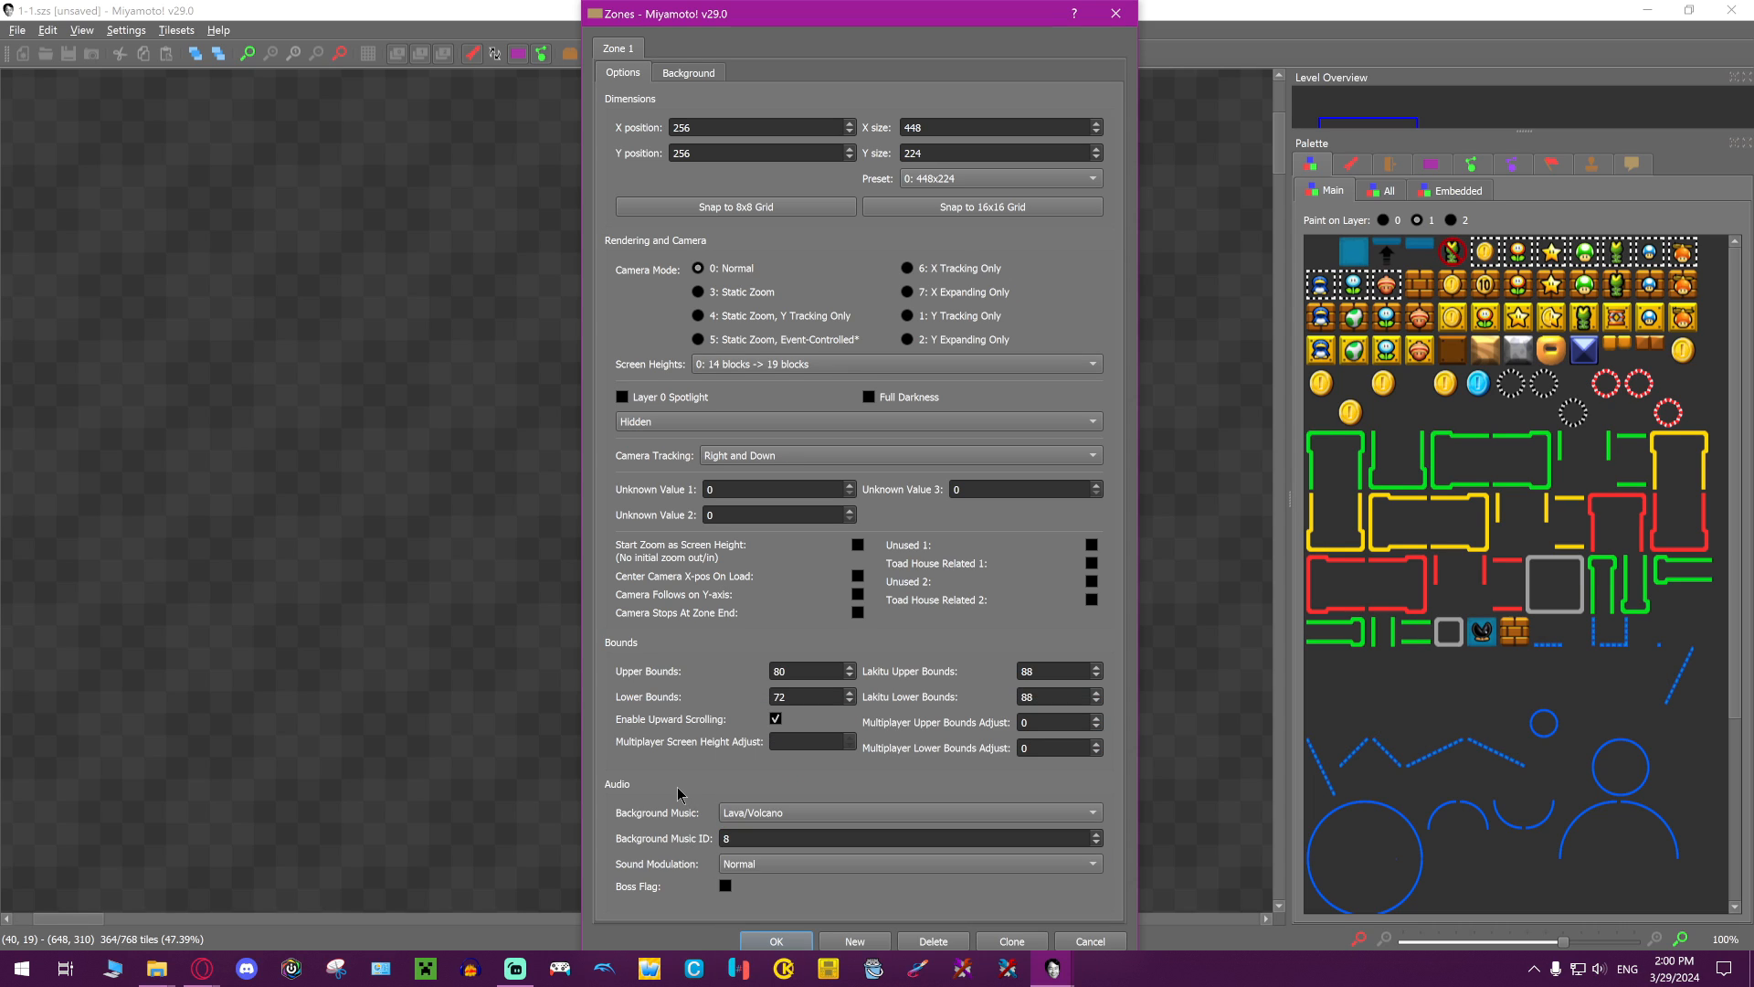
pyautogui.click(735, 866)
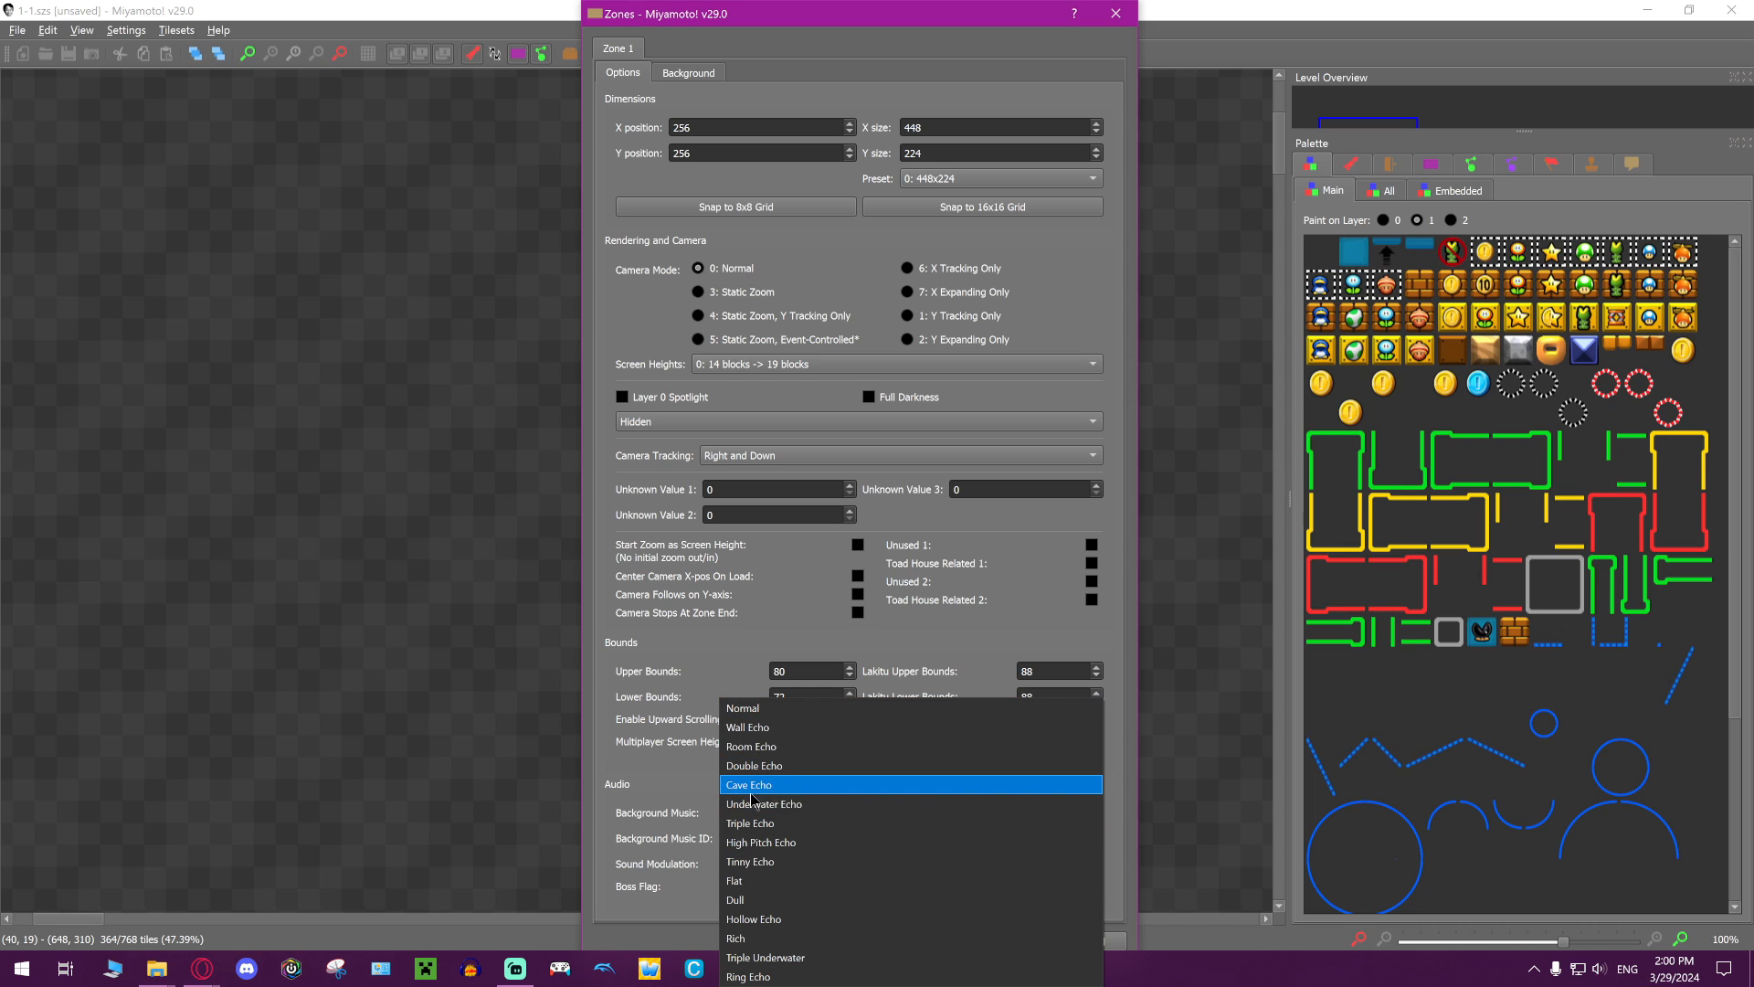
pyautogui.click(684, 819)
pyautogui.click(791, 866)
pyautogui.click(678, 773)
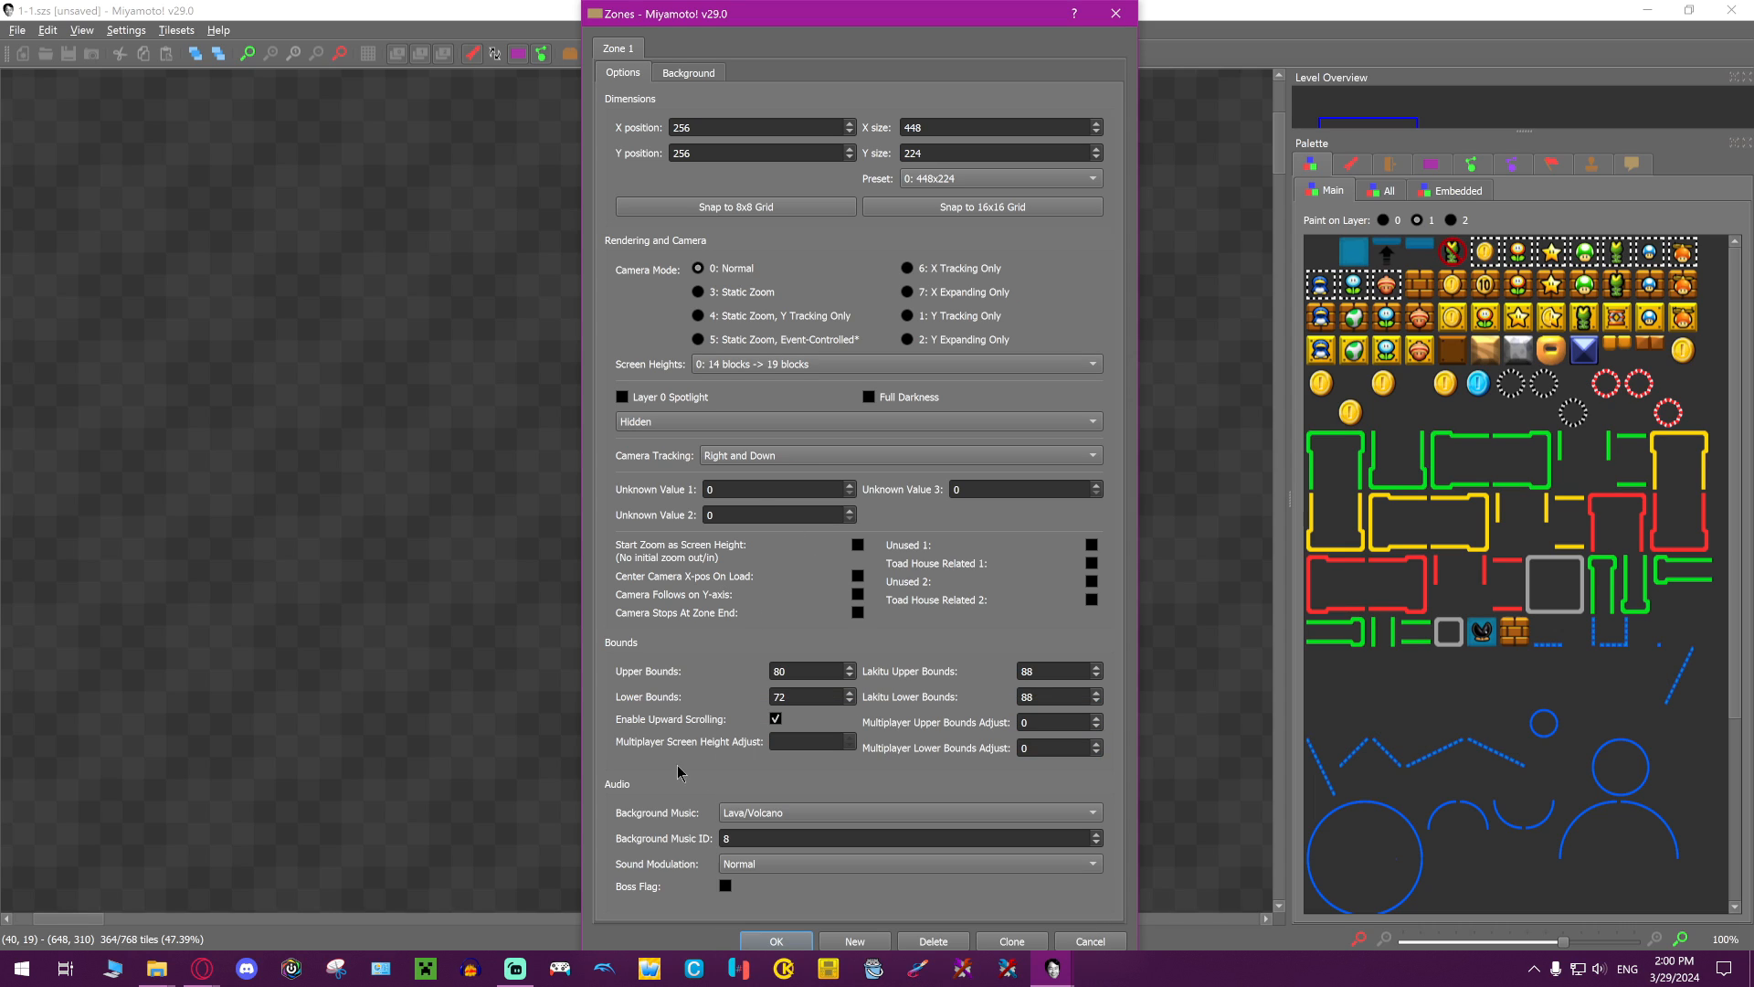
pyautogui.click(738, 865)
pyautogui.click(762, 874)
pyautogui.moveTo(698, 125); pyautogui.dragTo(627, 116)
pyautogui.click(741, 141)
# Set Zone 1's camera mode to 3: Static Zoom and its screen height to 3: 28 blocks, and apply the zone settings
pyautogui.moveTo(819, 16); pyautogui.dragTo(820, 19)
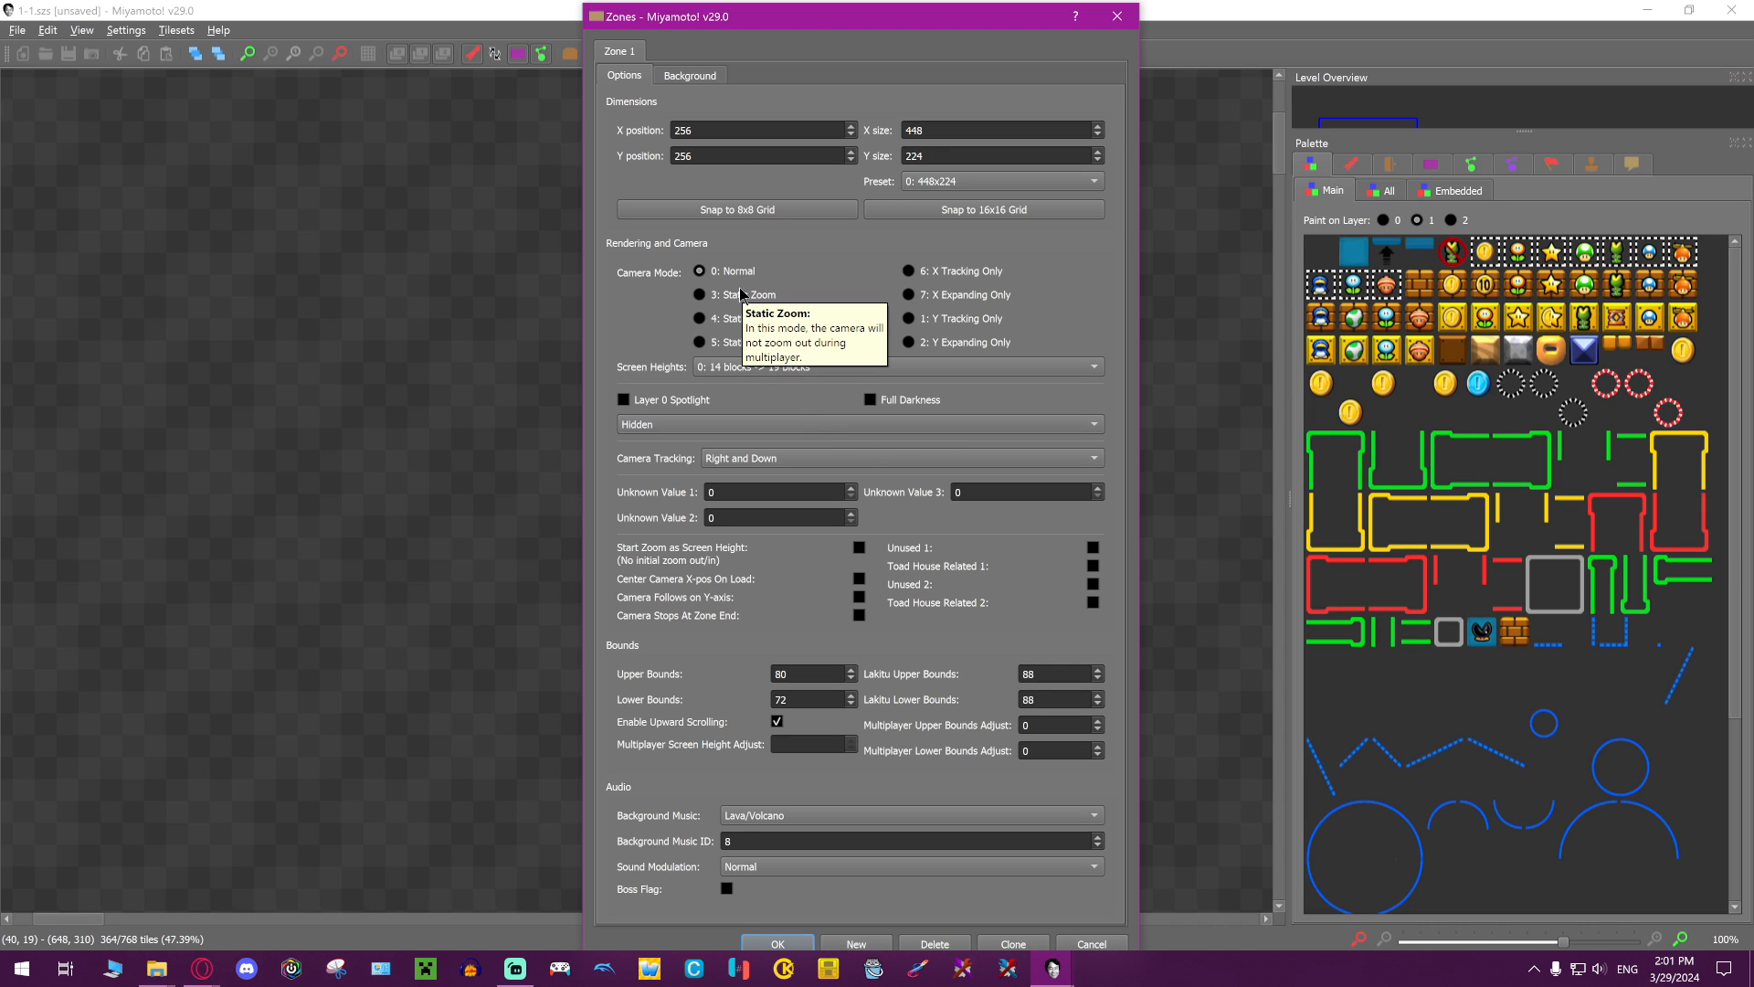
pyautogui.click(710, 298)
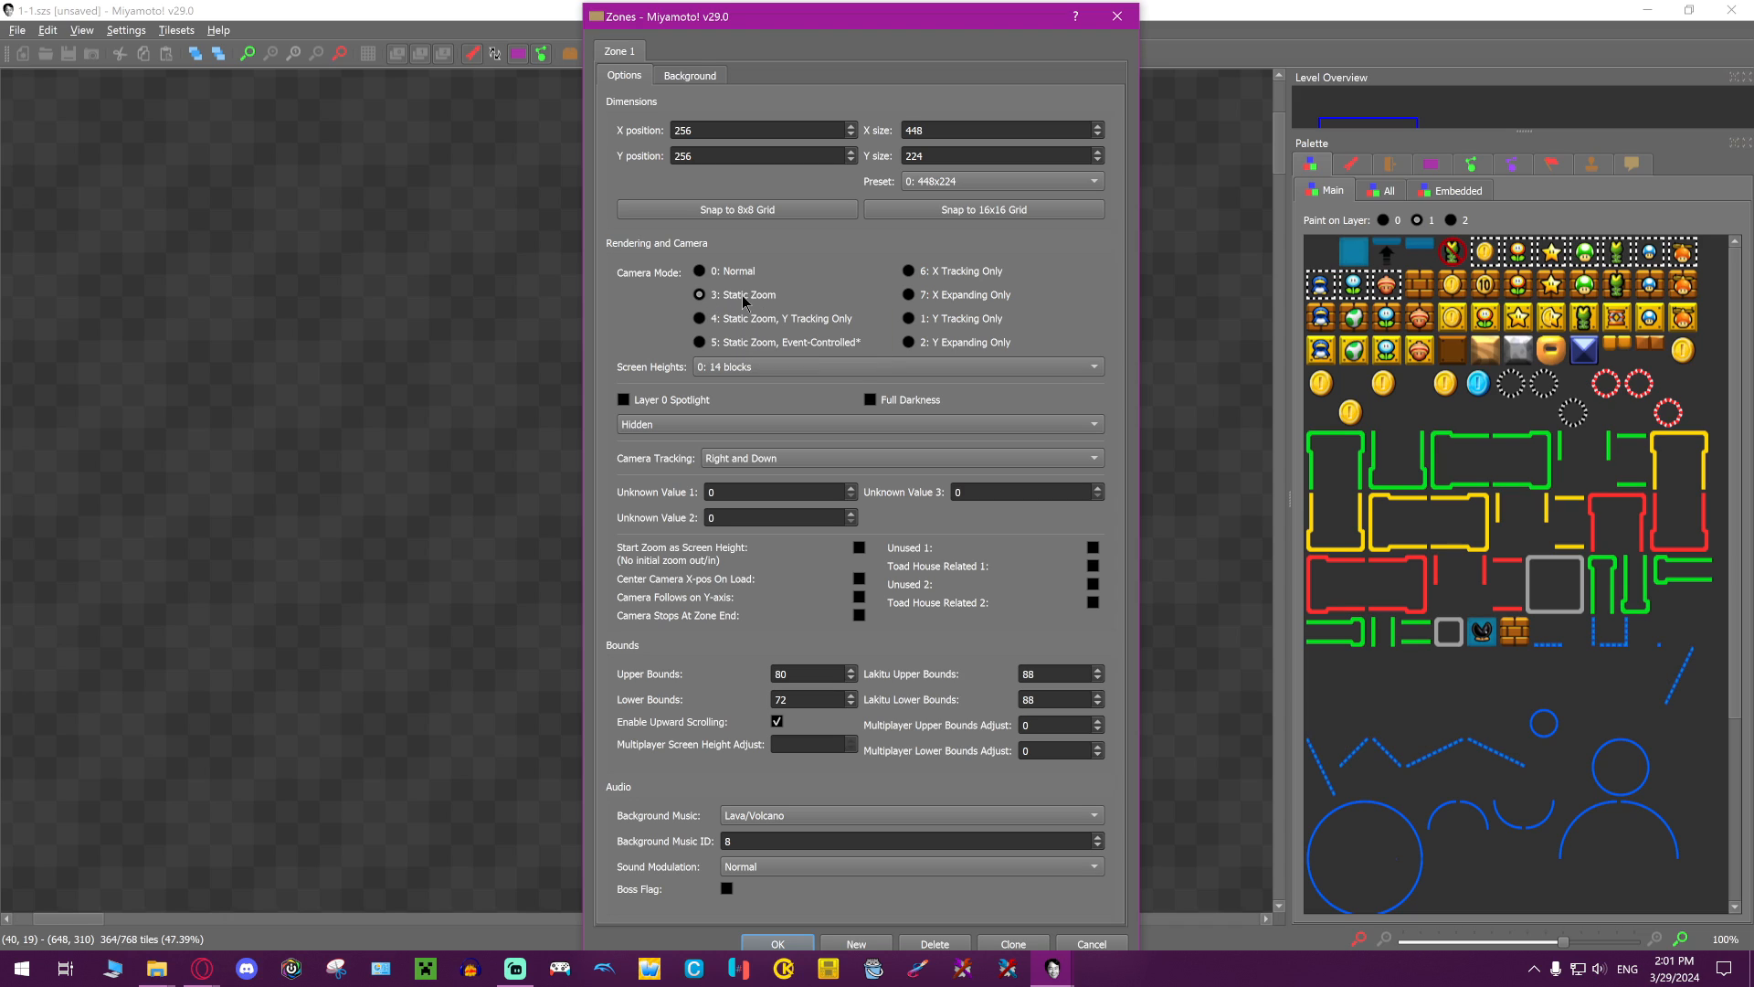
pyautogui.click(745, 368)
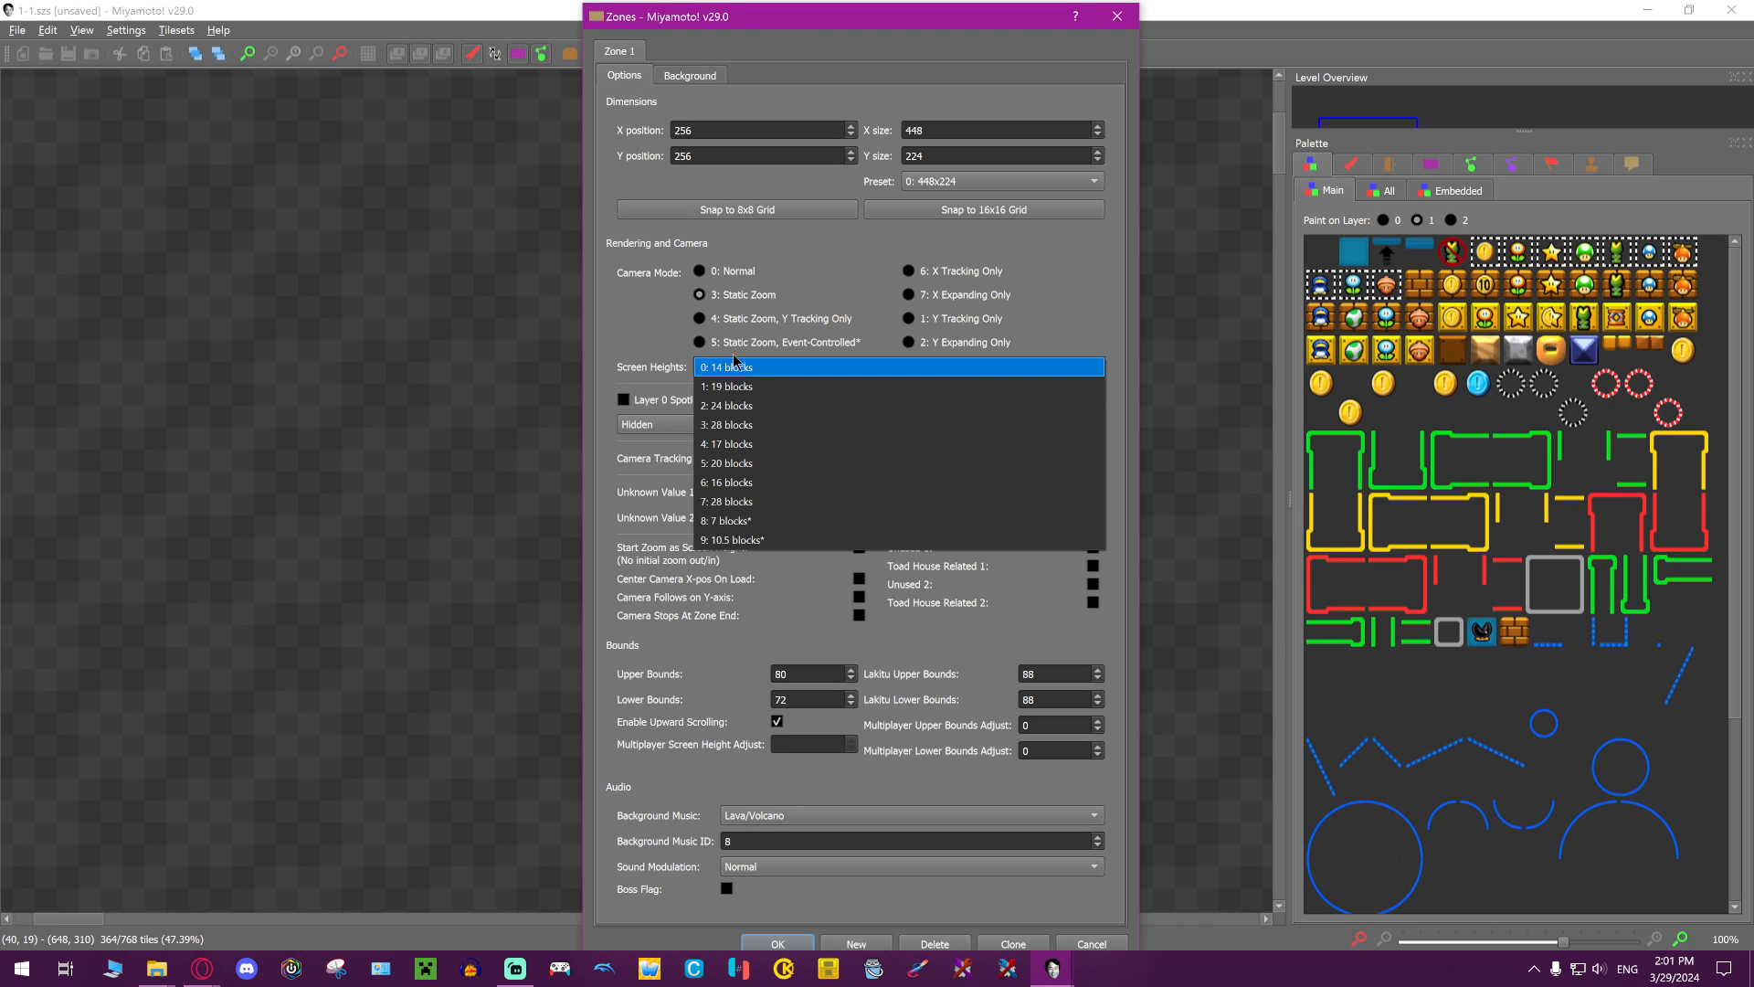
pyautogui.click(753, 371)
pyautogui.click(735, 367)
pyautogui.click(738, 367)
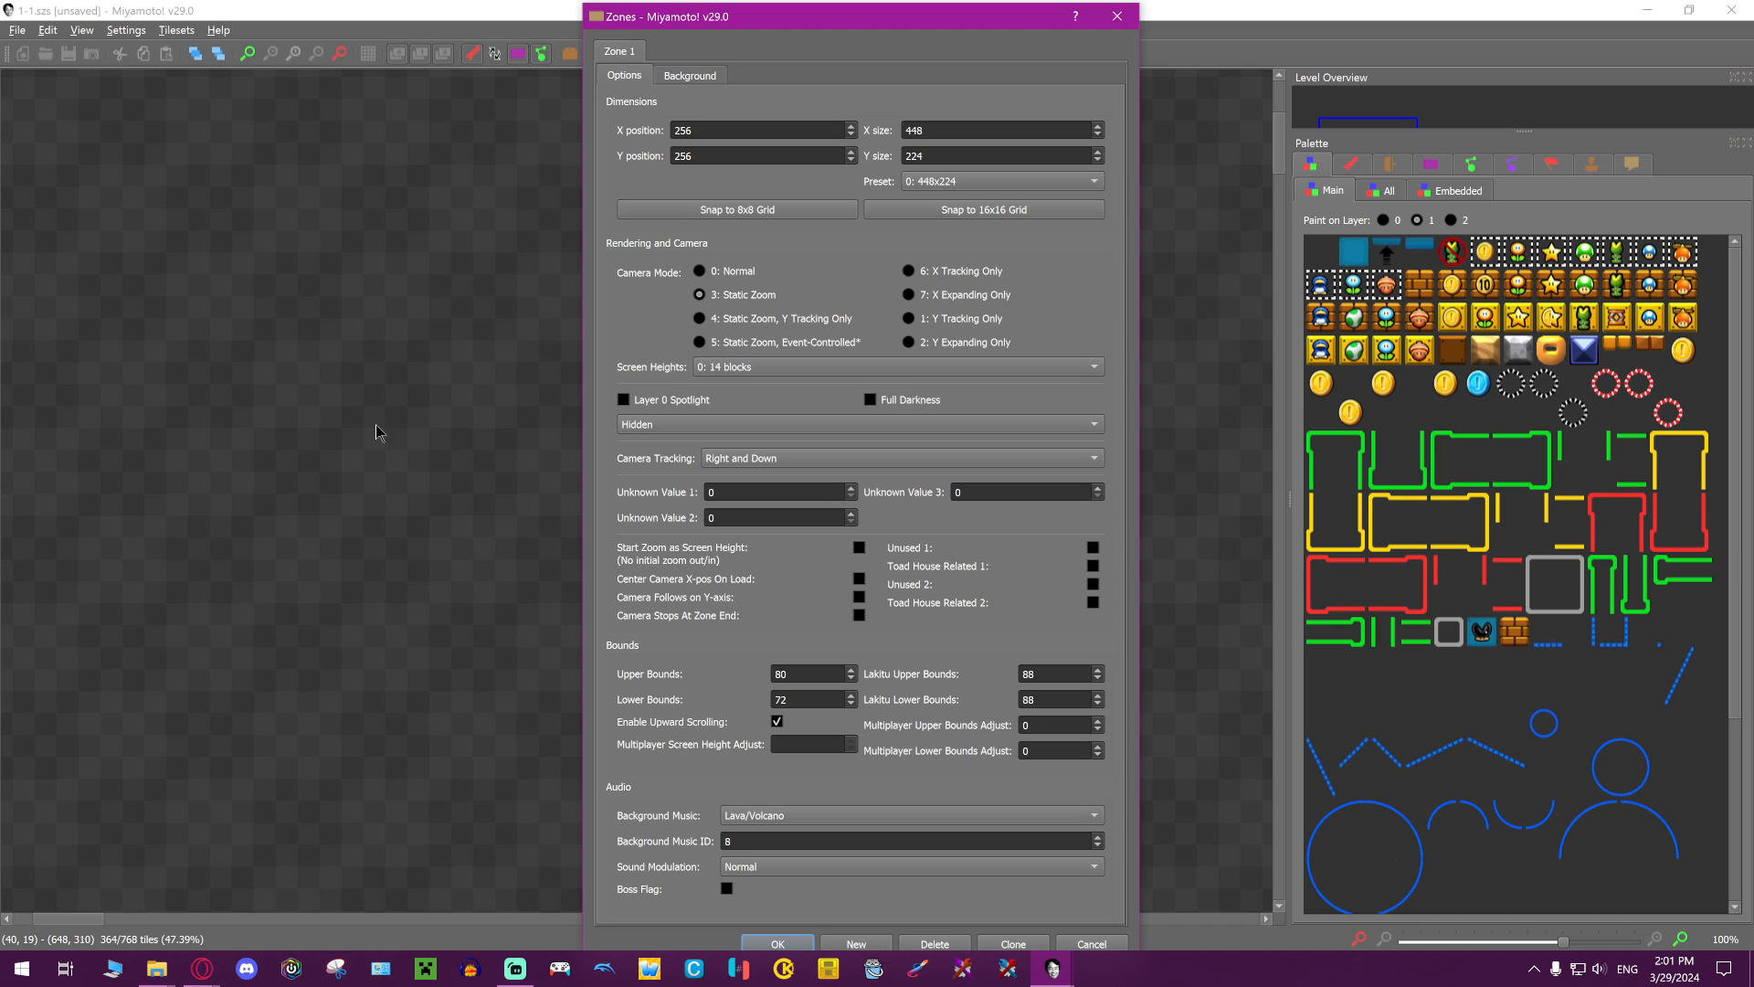
pyautogui.click(850, 370)
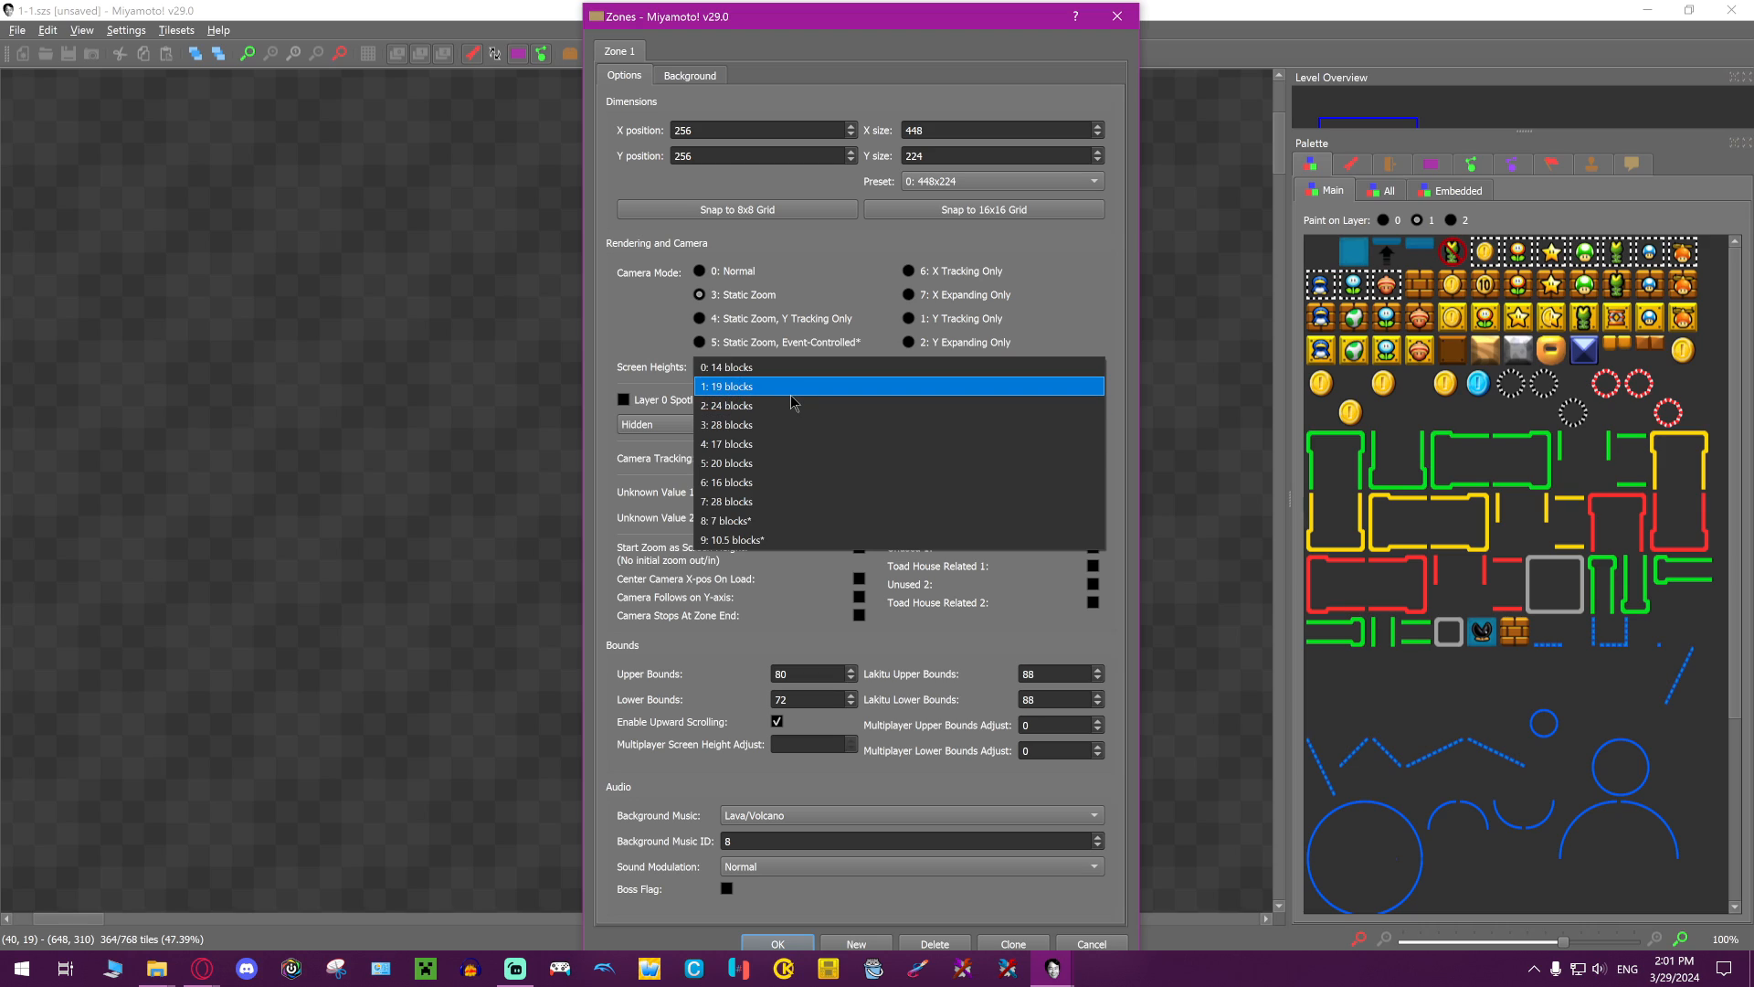
pyautogui.click(740, 425)
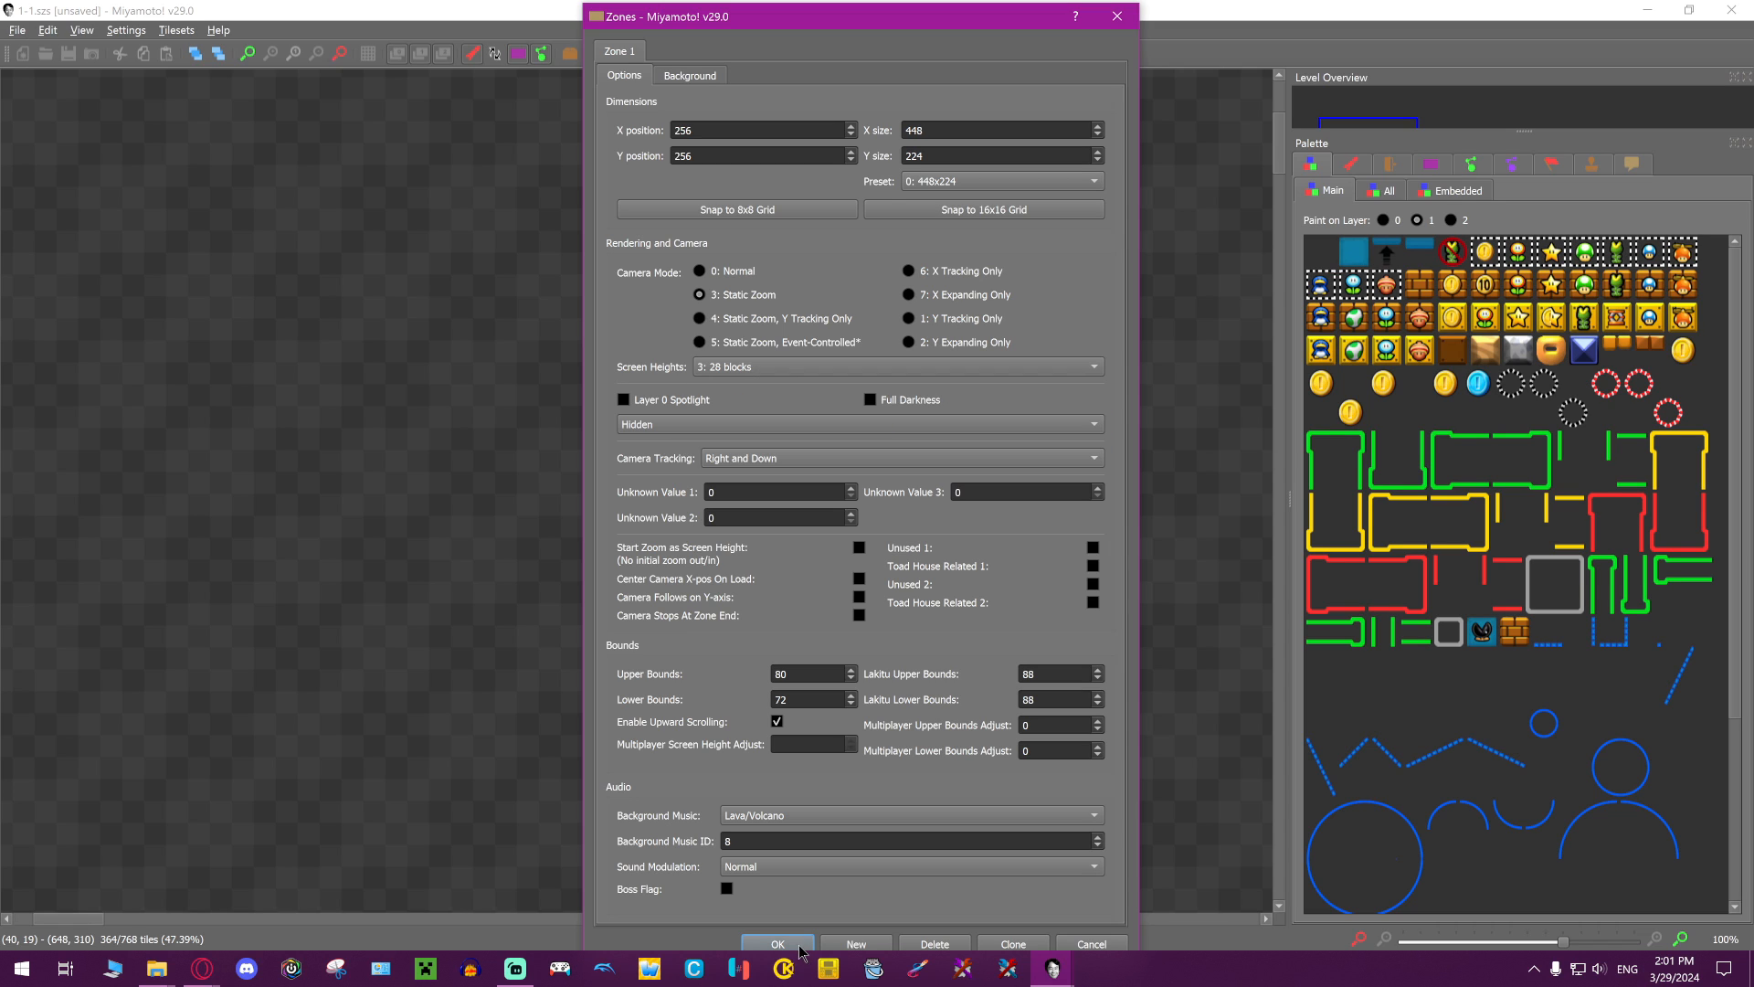
pyautogui.click(798, 947)
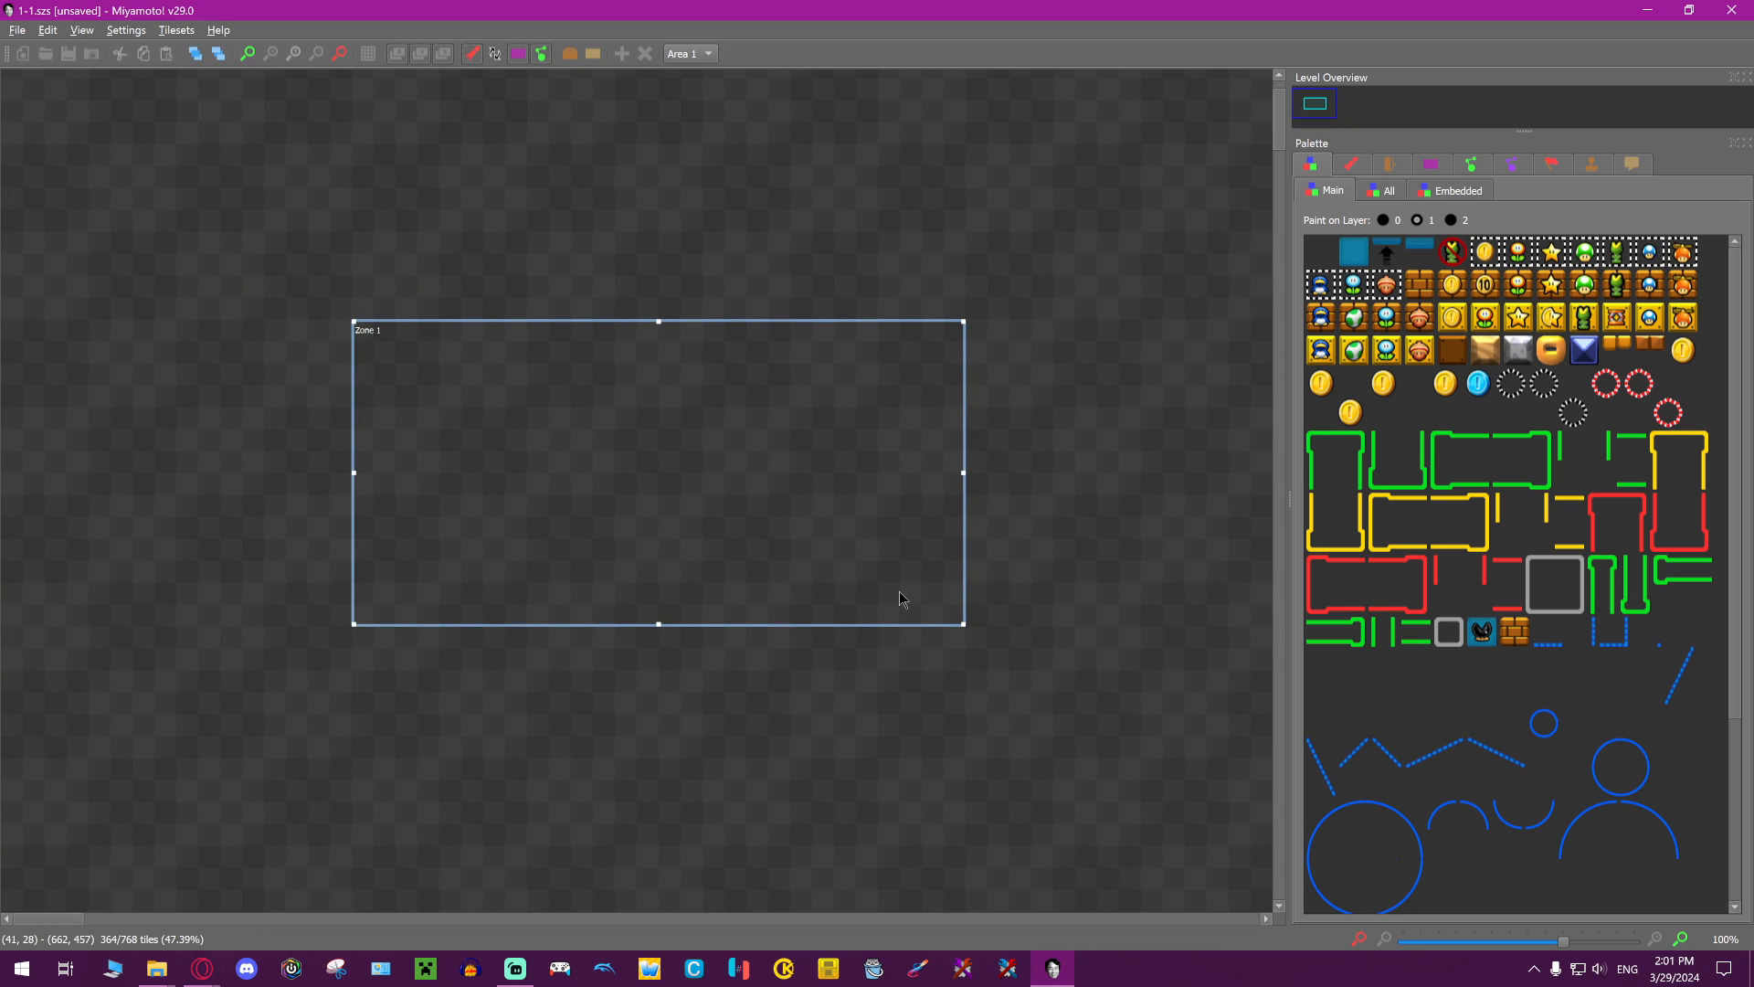
# Resize Zone 1 in the level view into a much longer and slightly taller rectangle
pyautogui.scroll(1, 923, 582)
pyautogui.moveTo(456, 395); pyautogui.dragTo(742, 549)
pyautogui.moveTo(962, 642); pyautogui.dragTo(1228, 698)
pyautogui.moveTo(1186, 616); pyautogui.dragTo(747, 689, button='middle')
pyautogui.moveTo(787, 769); pyautogui.dragTo(1503, 780)
pyautogui.moveTo(848, 654); pyautogui.dragTo(450, 614, button='middle')
pyautogui.moveTo(1107, 551); pyautogui.dragTo(1127, 556)
pyautogui.moveTo(735, 502); pyautogui.dragTo(1295, 477, button='middle')
pyautogui.moveTo(559, 409); pyautogui.dragTo(842, 406, button='middle')
# Browse the collection of all object sets and choose 8 - Peach's Castle - Main
pyautogui.click(1387, 191)
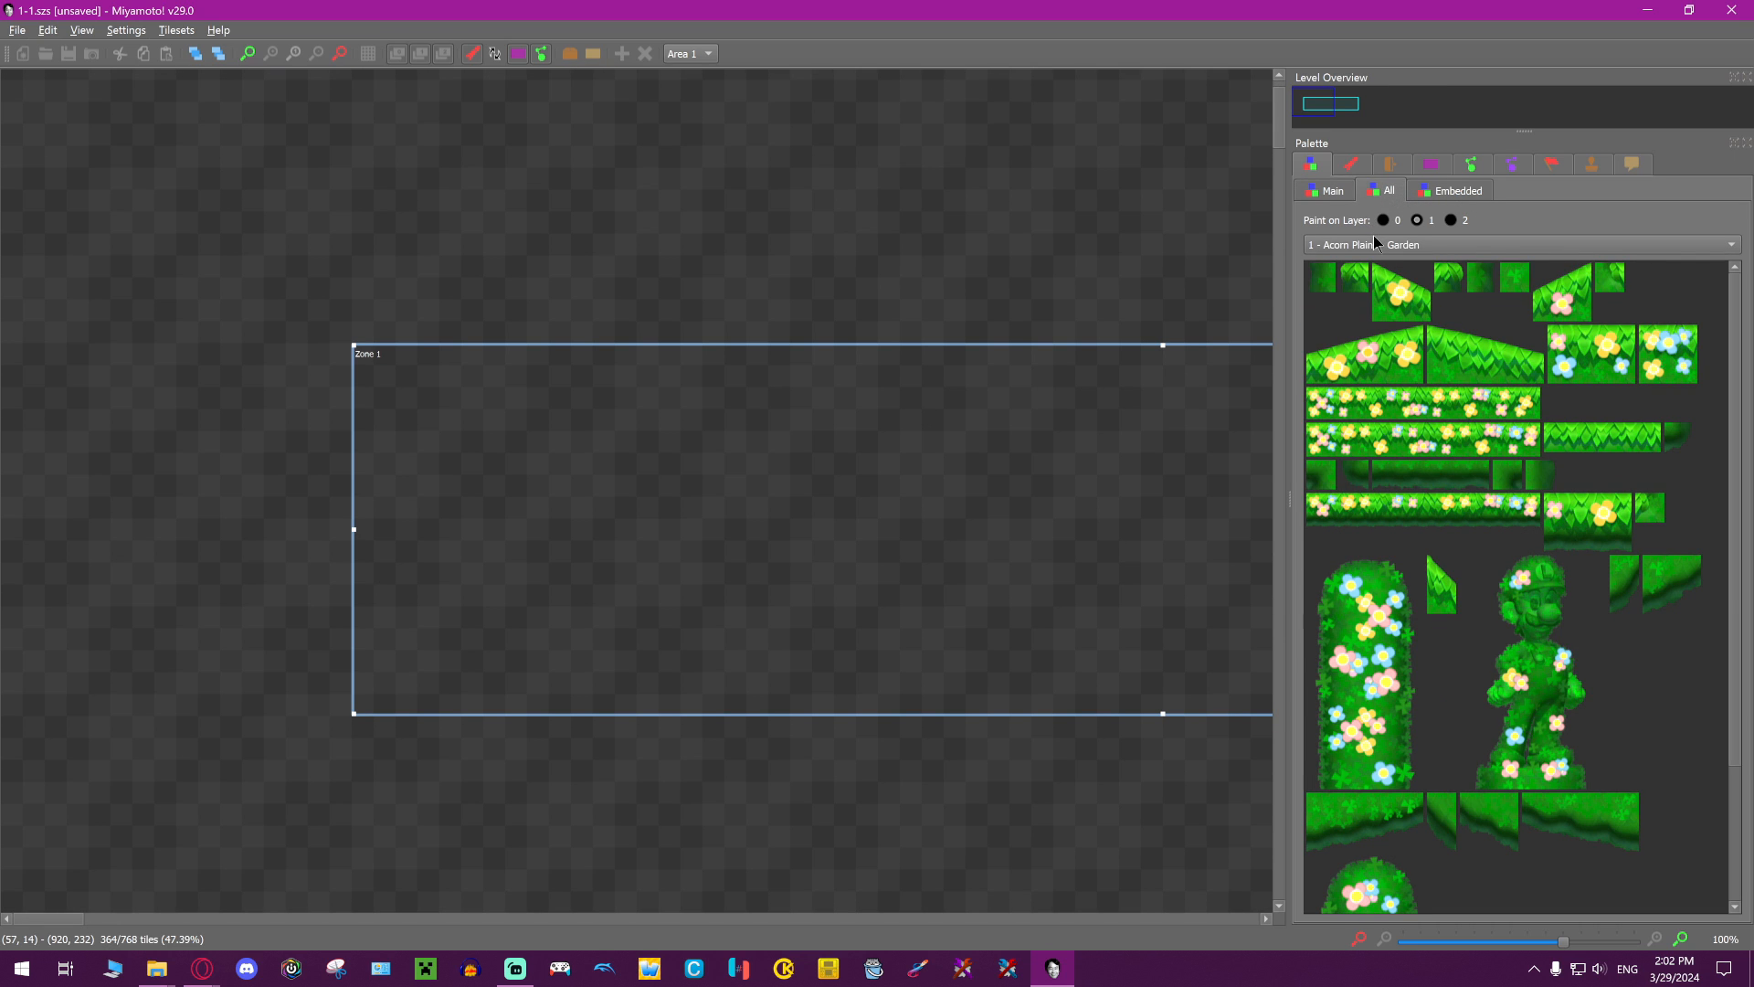
pyautogui.click(1375, 243)
pyautogui.scroll(-10, 1389, 306)
pyautogui.scroll(12, 1392, 615)
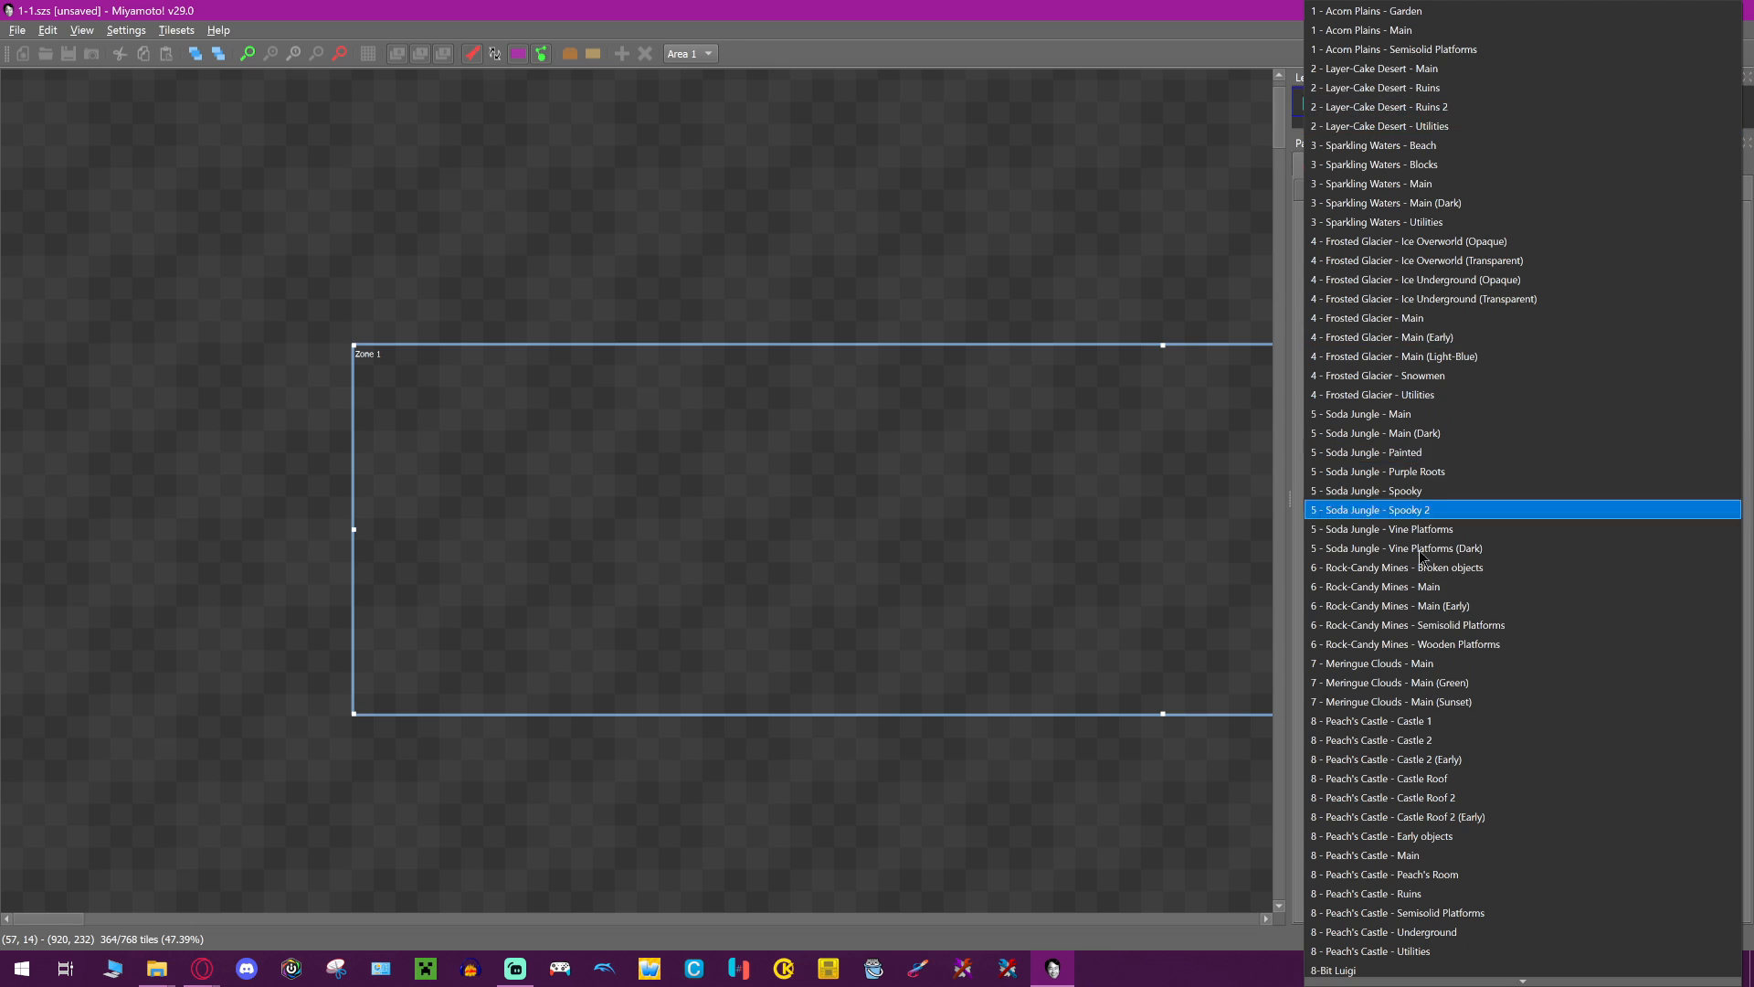
pyautogui.scroll(-6, 1479, 541)
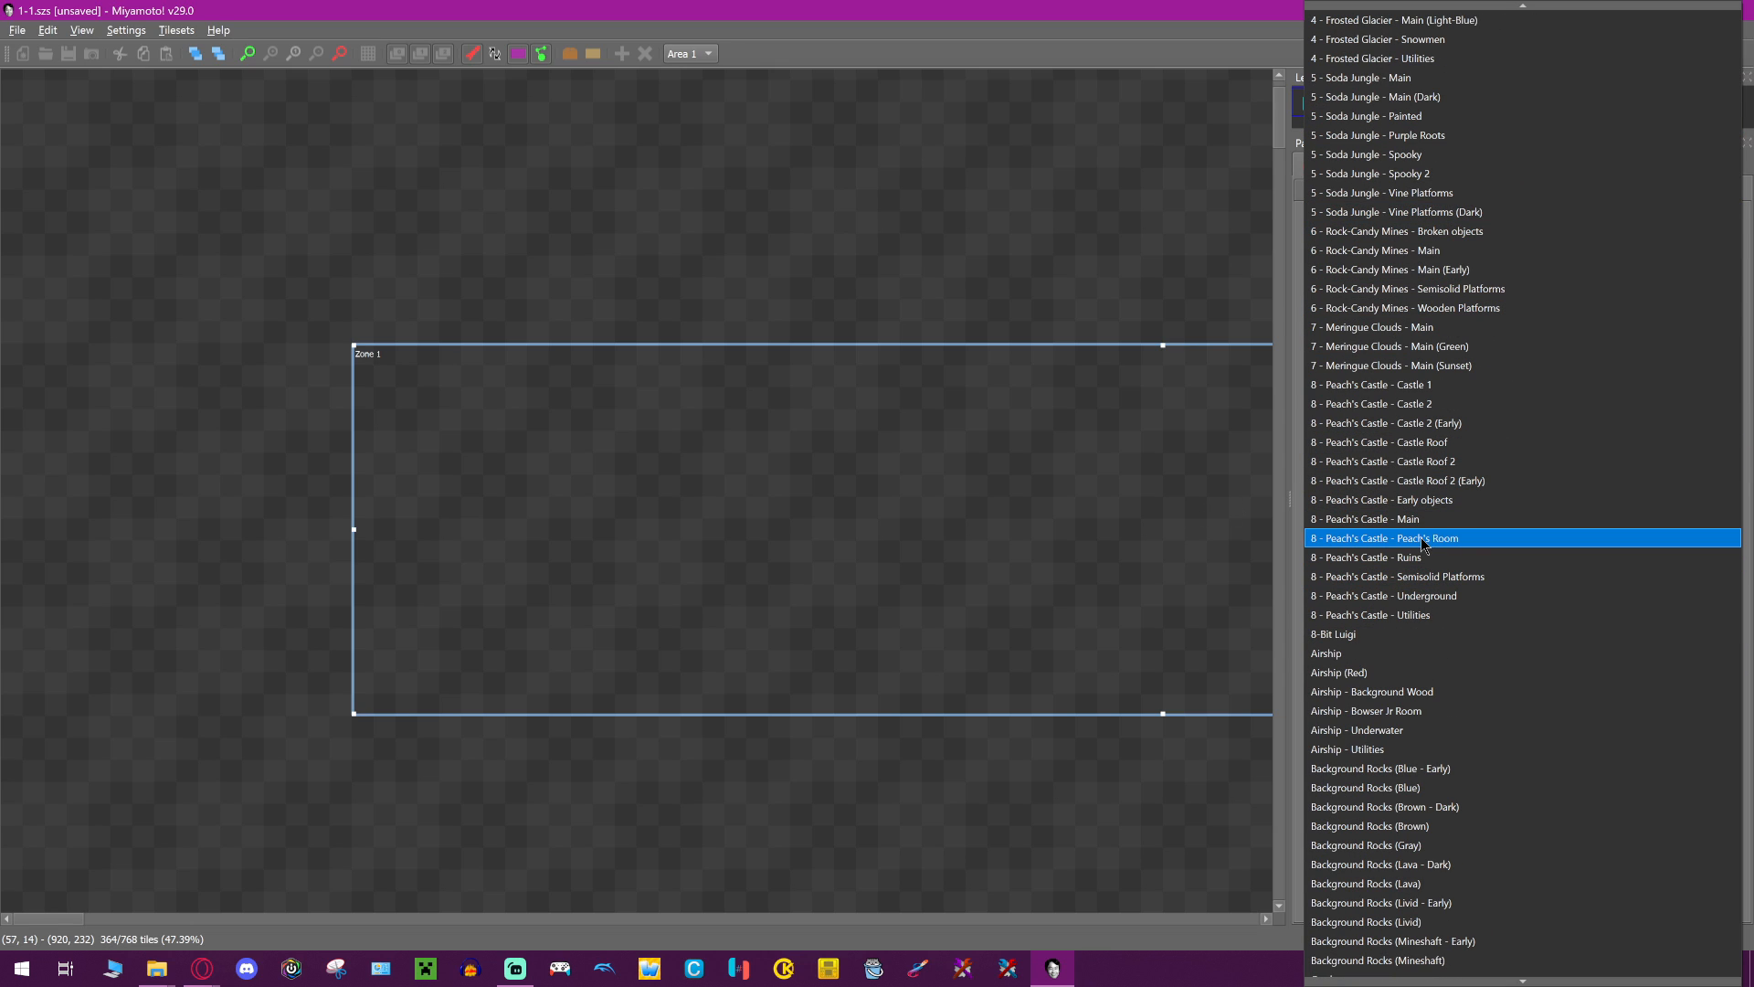
pyautogui.click(1392, 521)
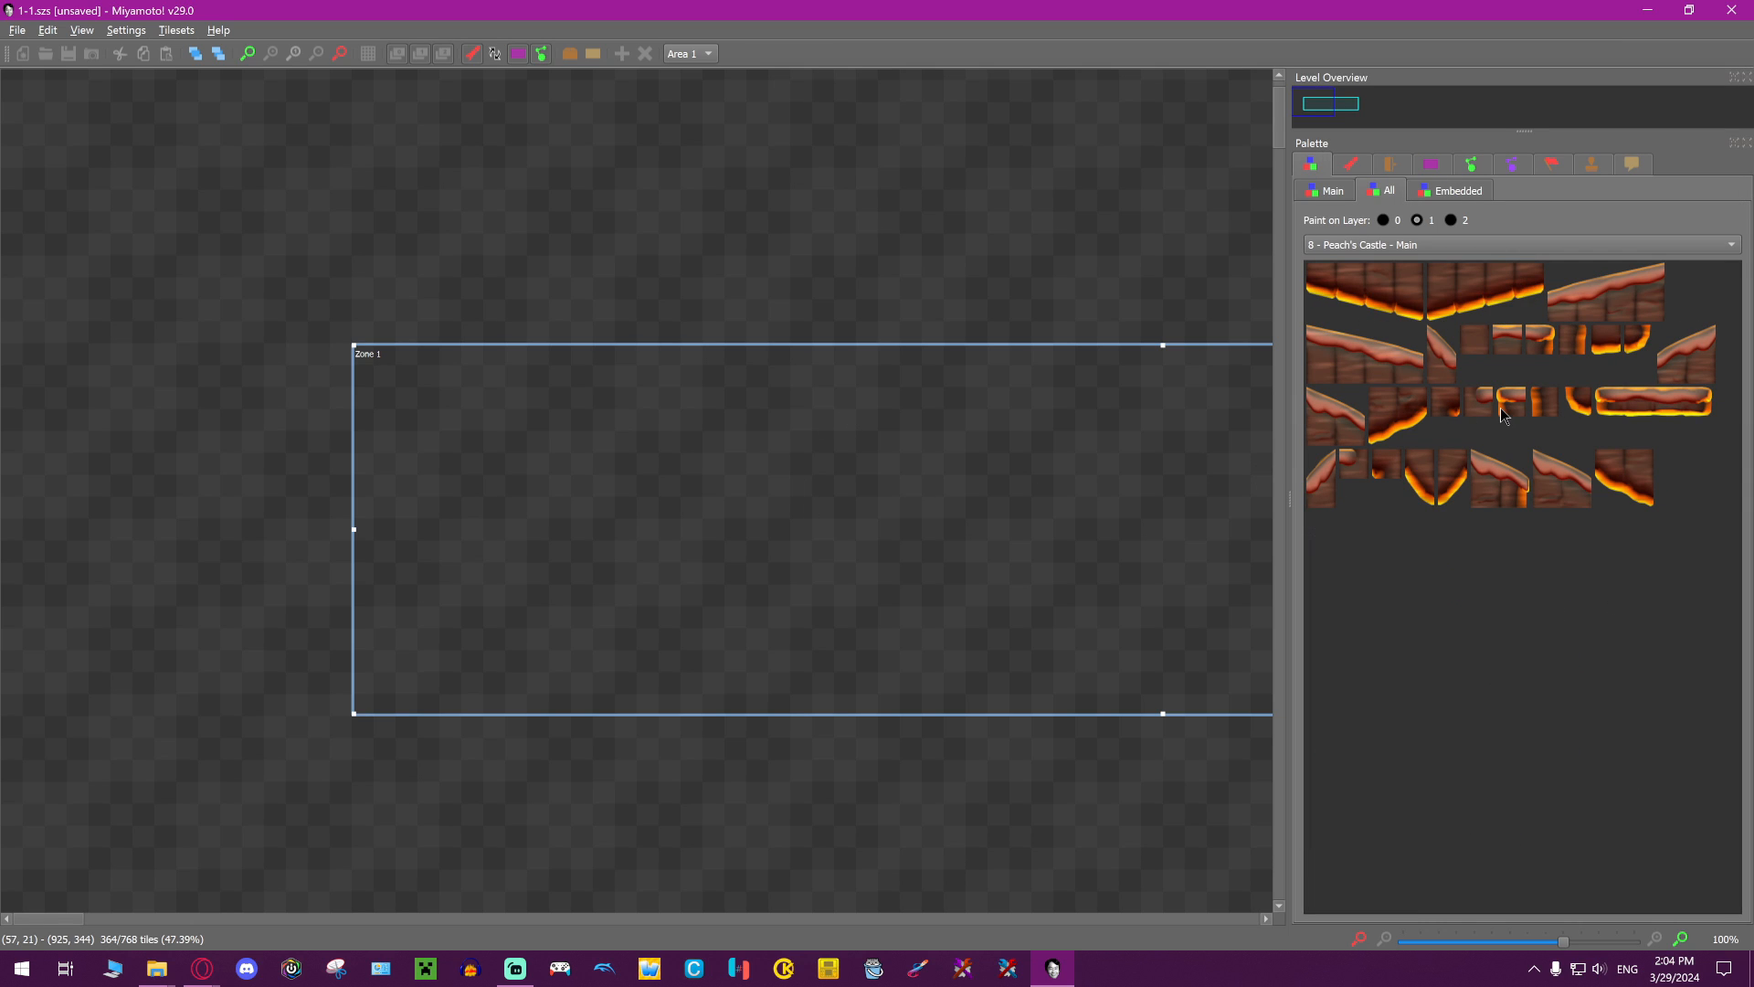
# Look through the slope, ground, edge and corner pieces of the Peach's Castle - Main object set
pyautogui.moveTo(1401, 373); pyautogui.dragTo(1440, 302)
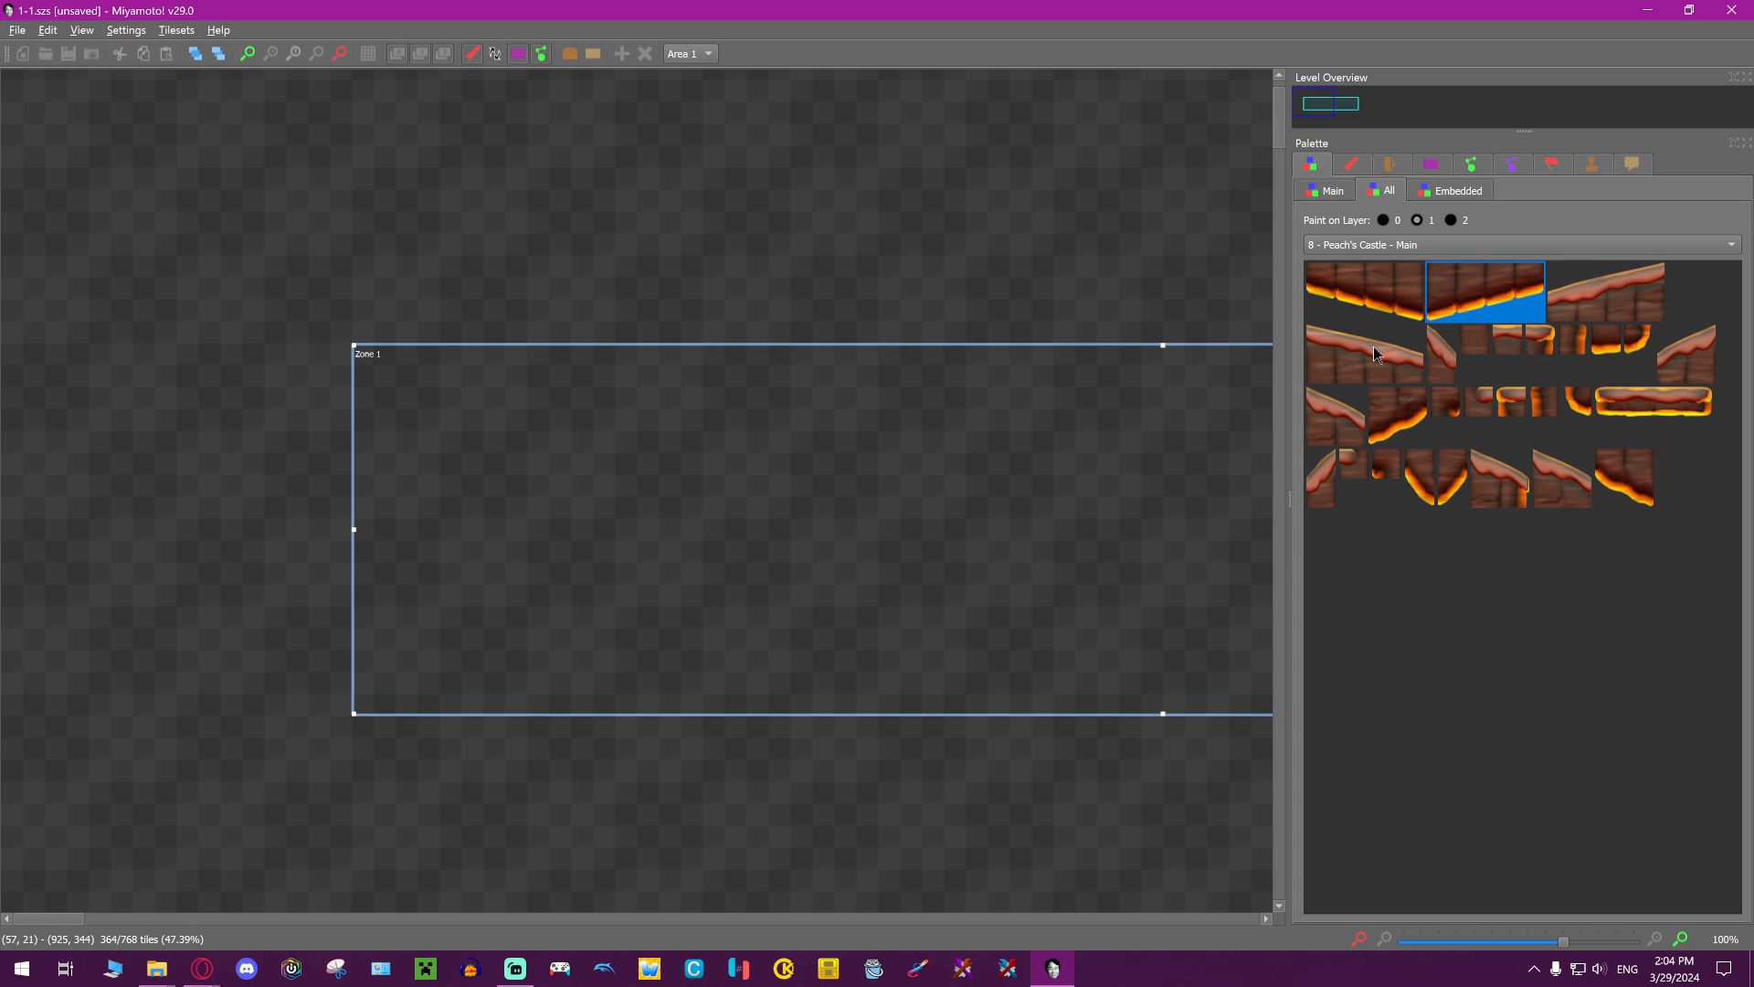
pyautogui.click(1536, 340)
pyautogui.moveTo(1391, 446); pyautogui.dragTo(1368, 496)
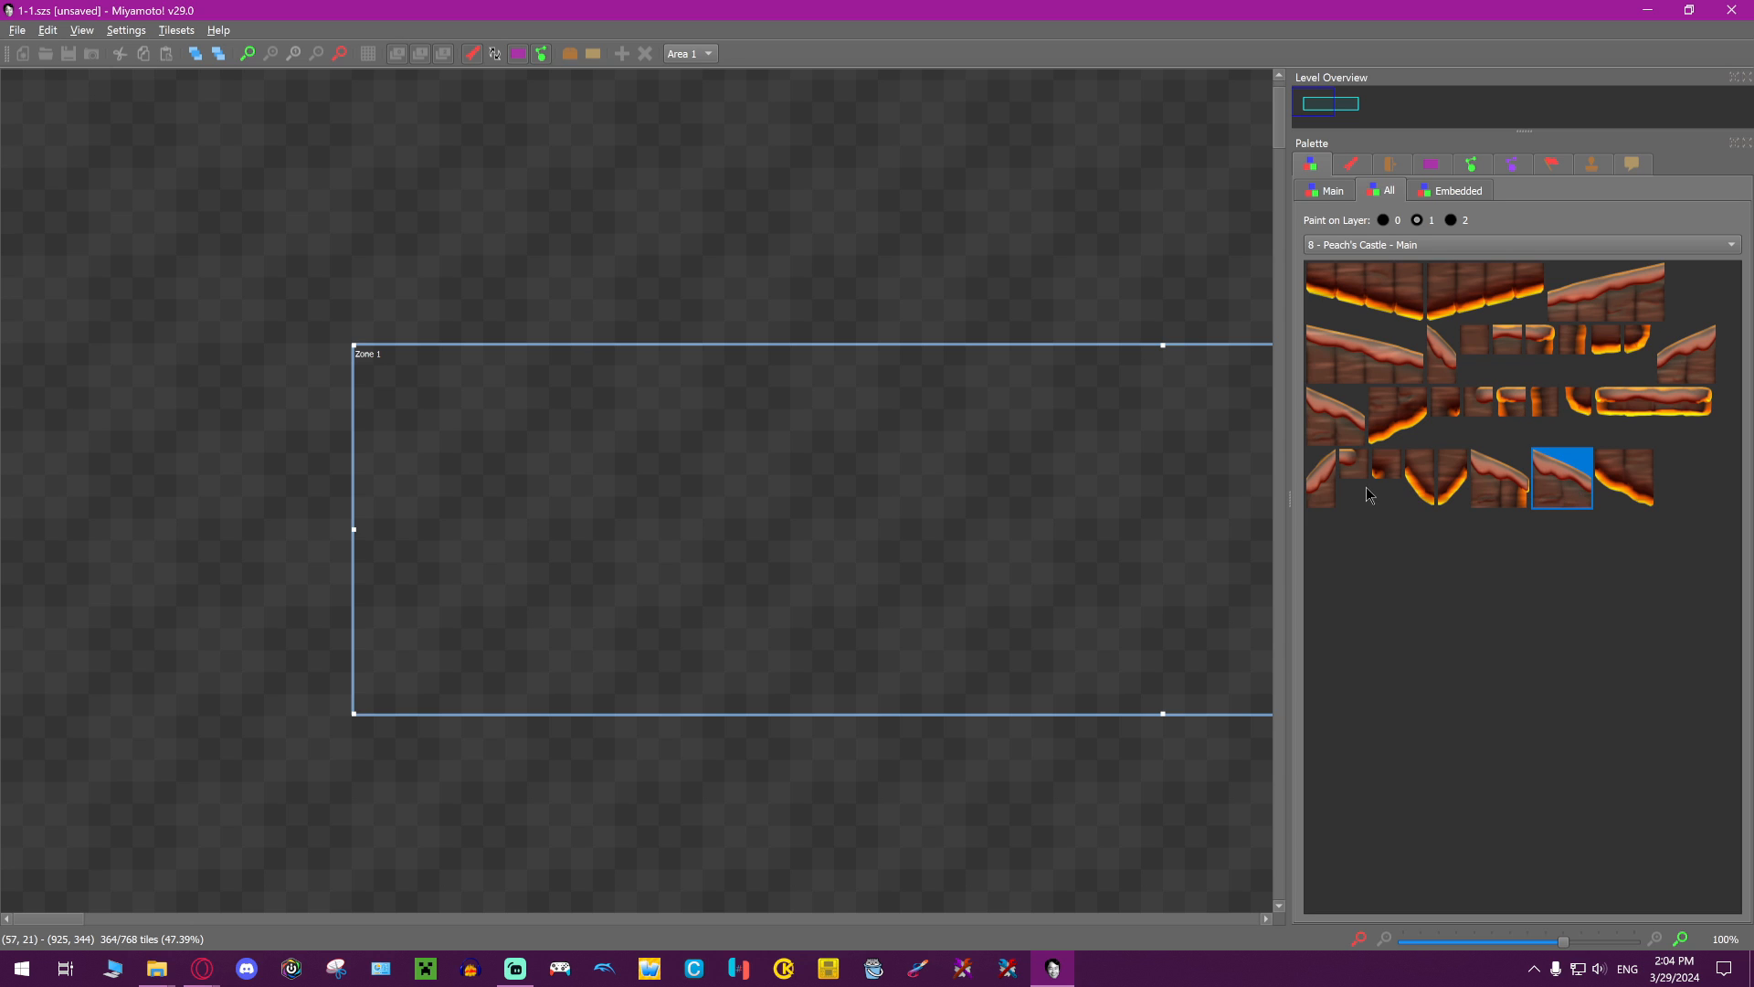
pyautogui.click(1474, 339)
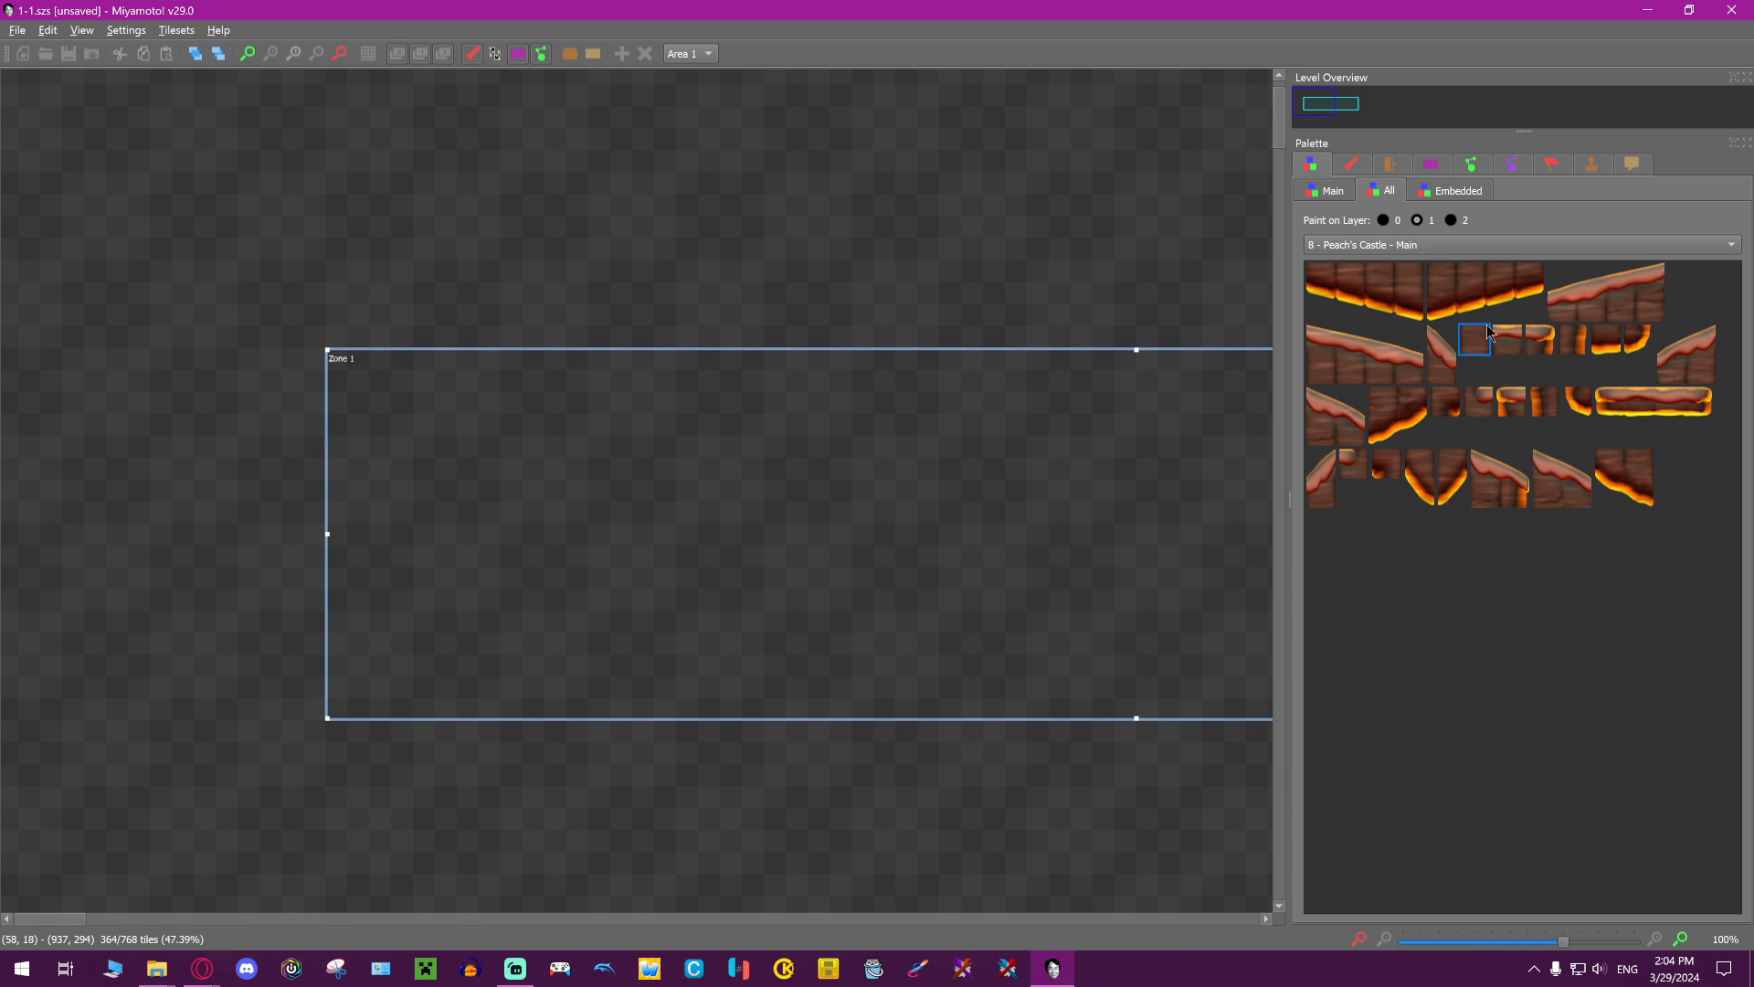
pyautogui.click(1535, 339)
pyautogui.click(1616, 469)
pyautogui.click(1617, 405)
pyautogui.click(1578, 401)
pyautogui.click(1447, 401)
# Review the objects embedded in the level, delete all of them and confirm the deletion
pyautogui.click(1459, 191)
pyautogui.click(1385, 187)
pyautogui.click(1462, 190)
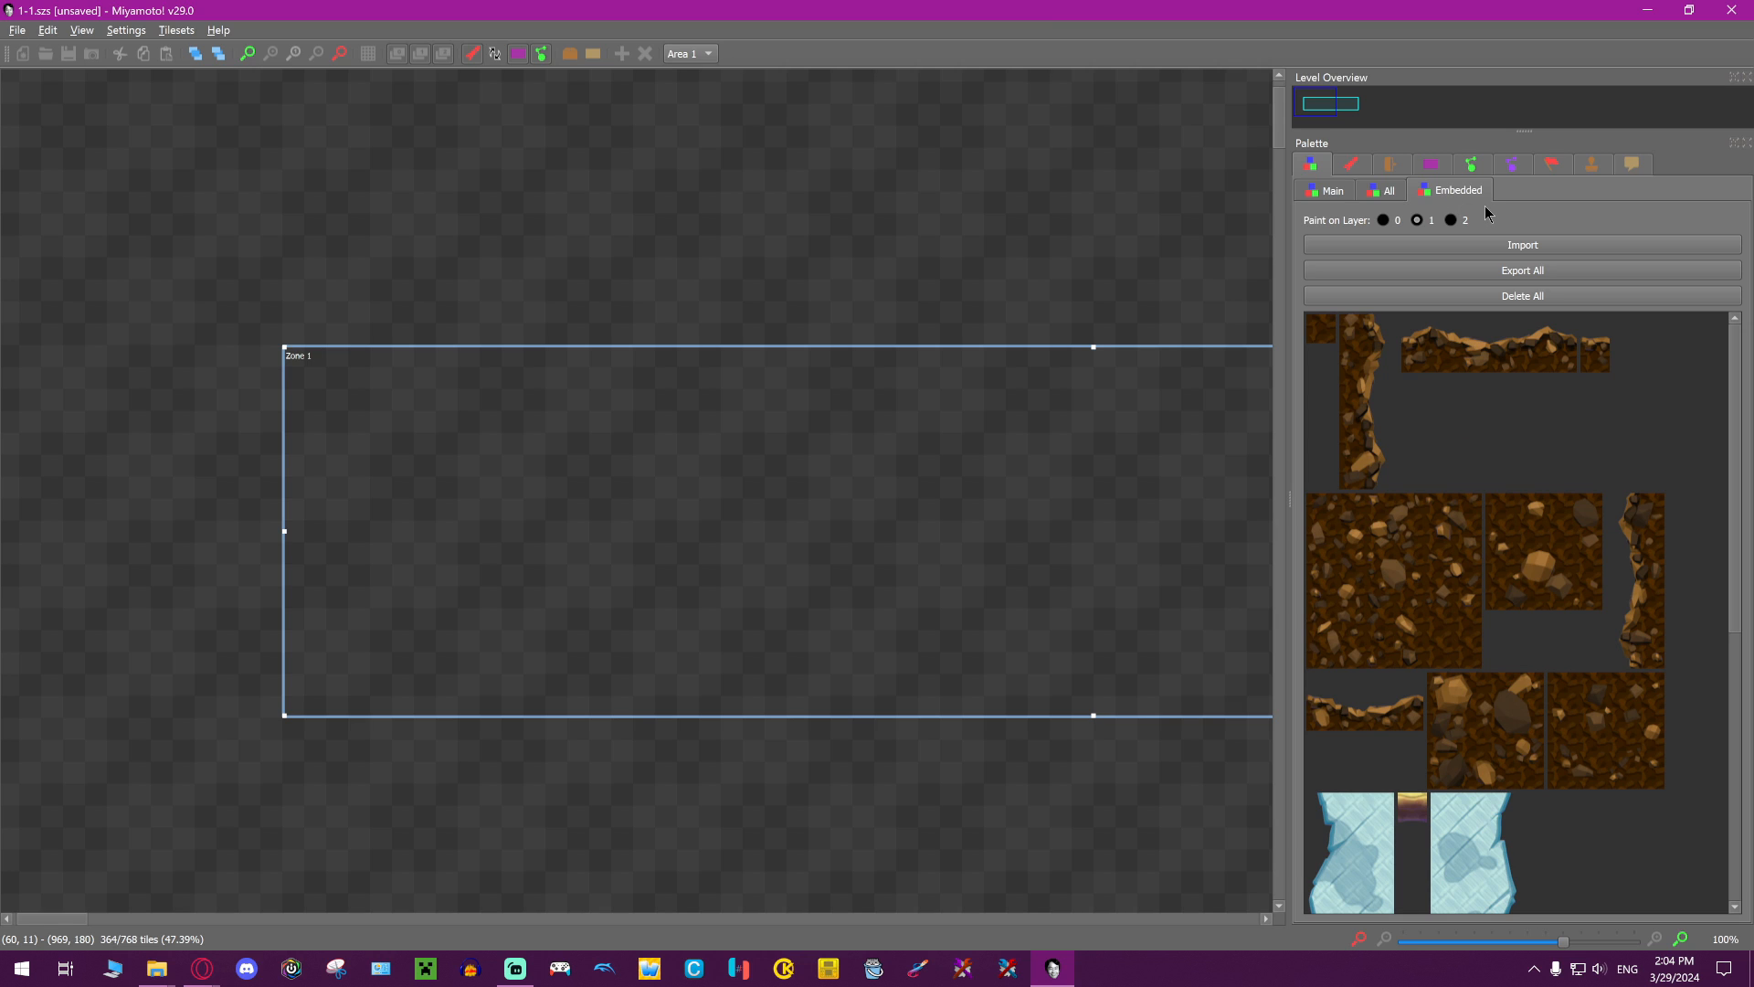
pyautogui.scroll(-5, 1482, 488)
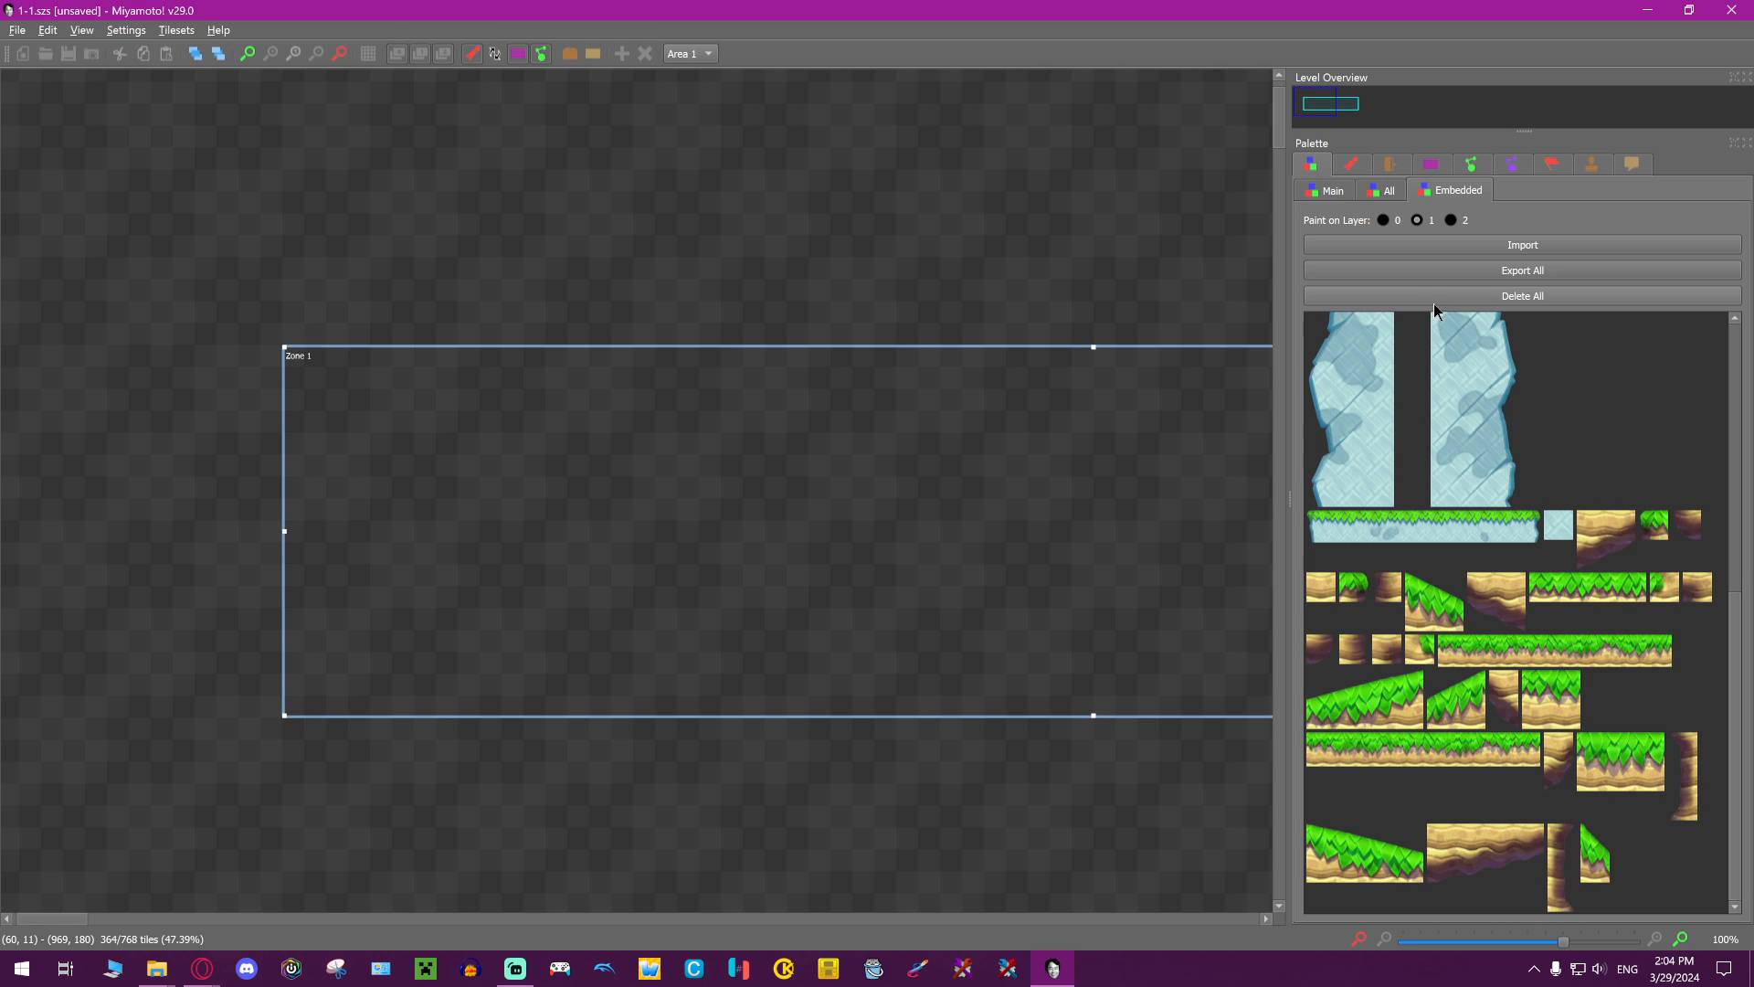
pyautogui.scroll(5, 1557, 513)
pyautogui.scroll(-5, 1544, 548)
pyautogui.click(1430, 296)
pyautogui.click(893, 501)
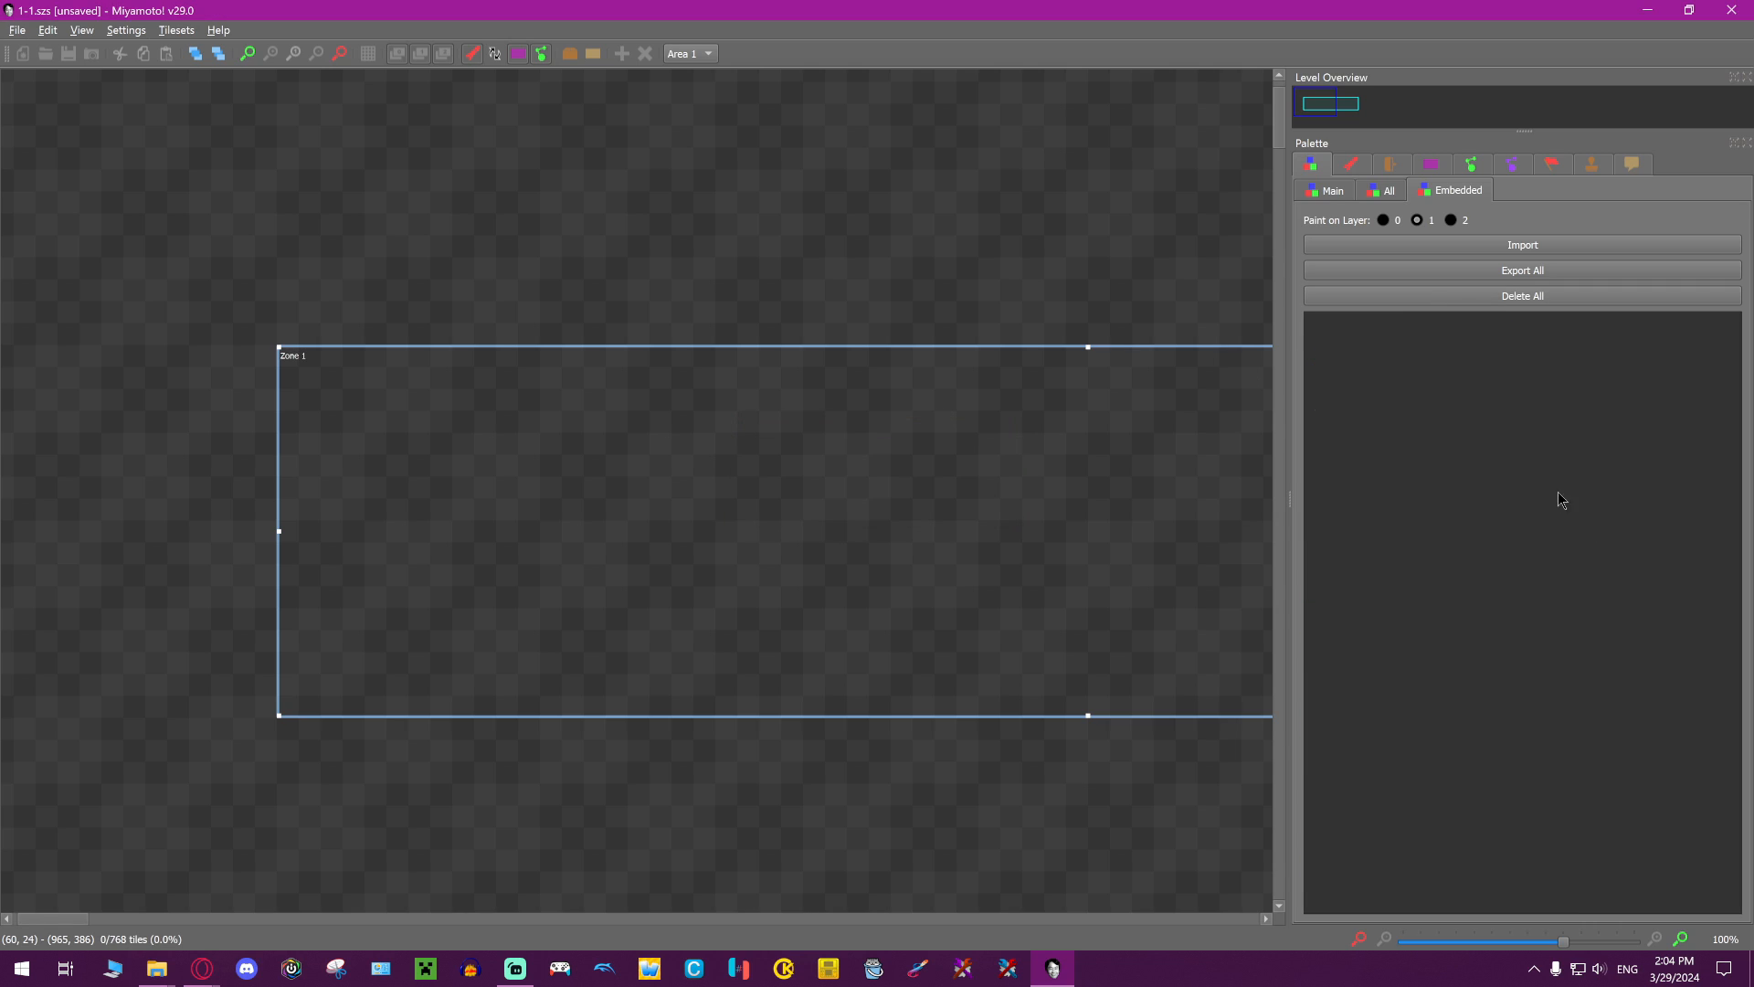
# Place Peach's Castle - Main top, top corner, side edge and filler pieces inside Zone 1 to embed them
pyautogui.click(1390, 190)
pyautogui.click(1530, 404)
pyautogui.rightClick(683, 487)
pyautogui.rightClick(946, 464)
pyautogui.rightClick(1034, 464)
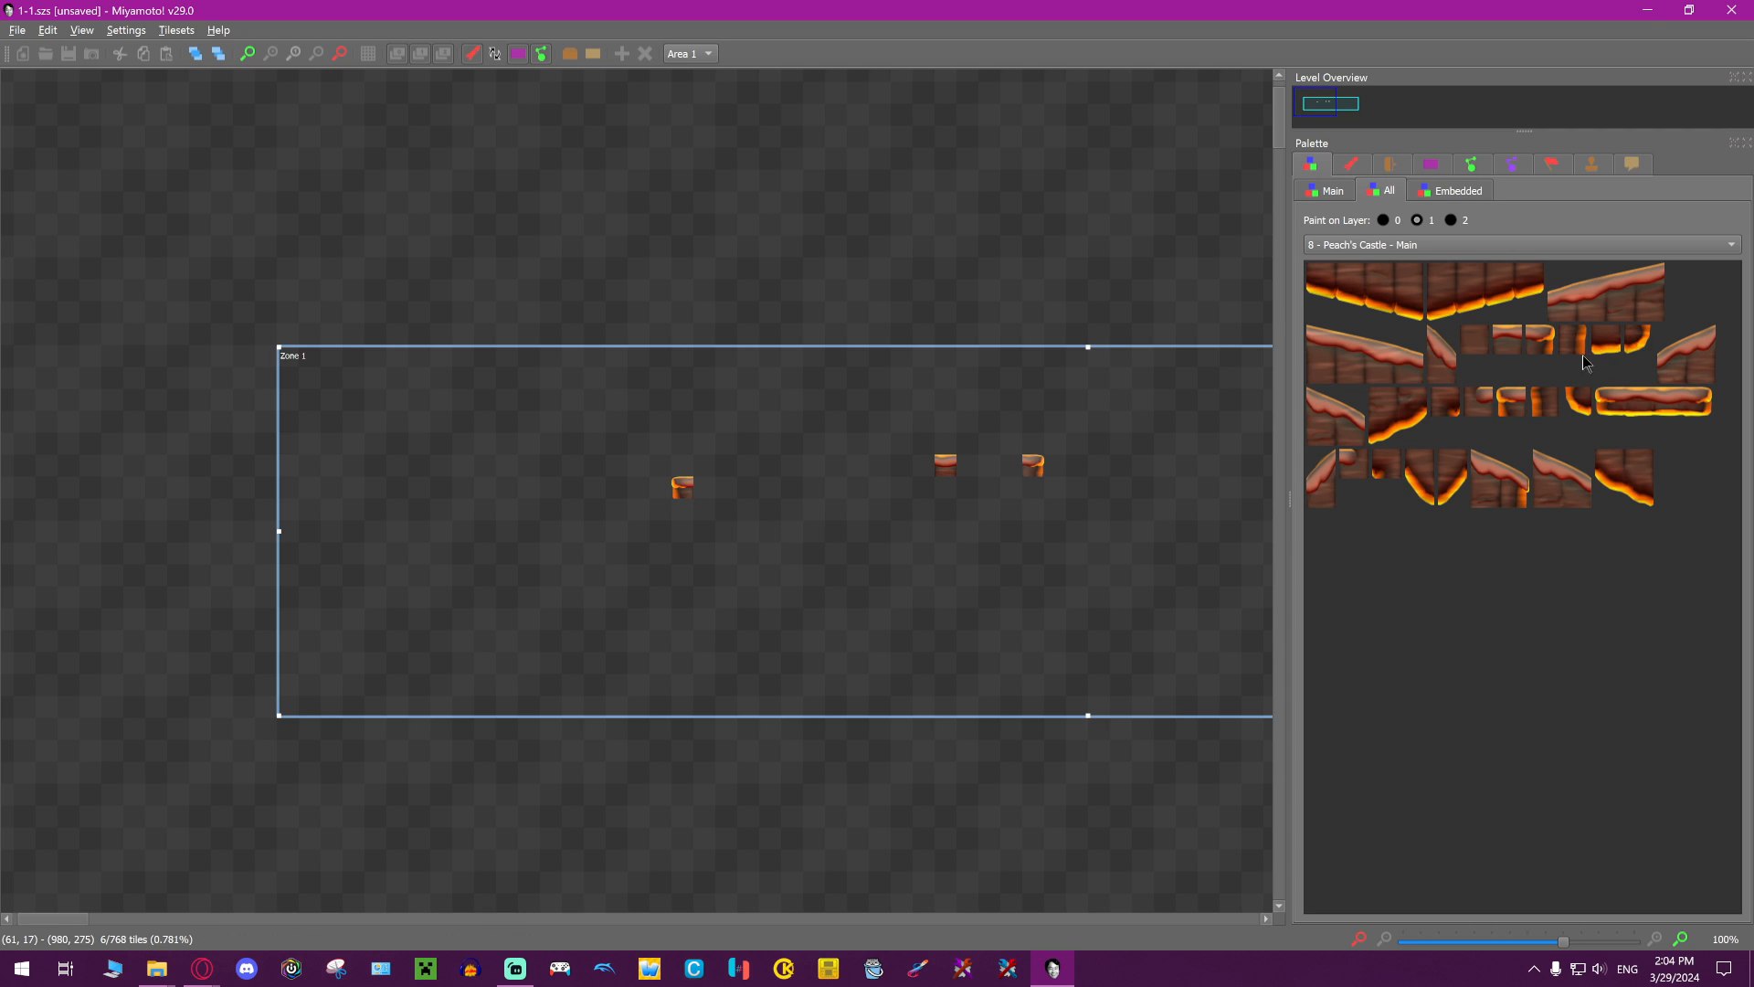
pyautogui.rightClick(1080, 419)
pyautogui.click(1078, 420)
pyautogui.rightClick(1144, 421)
# Place the remaining castle side edge, bottom edge and both bottom corner pieces inside Zone 1
pyautogui.click(1573, 339)
pyautogui.rightClick(1121, 465)
pyautogui.click(1577, 404)
pyautogui.rightClick(1033, 619)
pyautogui.click(1606, 340)
pyautogui.rightClick(1033, 510)
pyautogui.click(1606, 339)
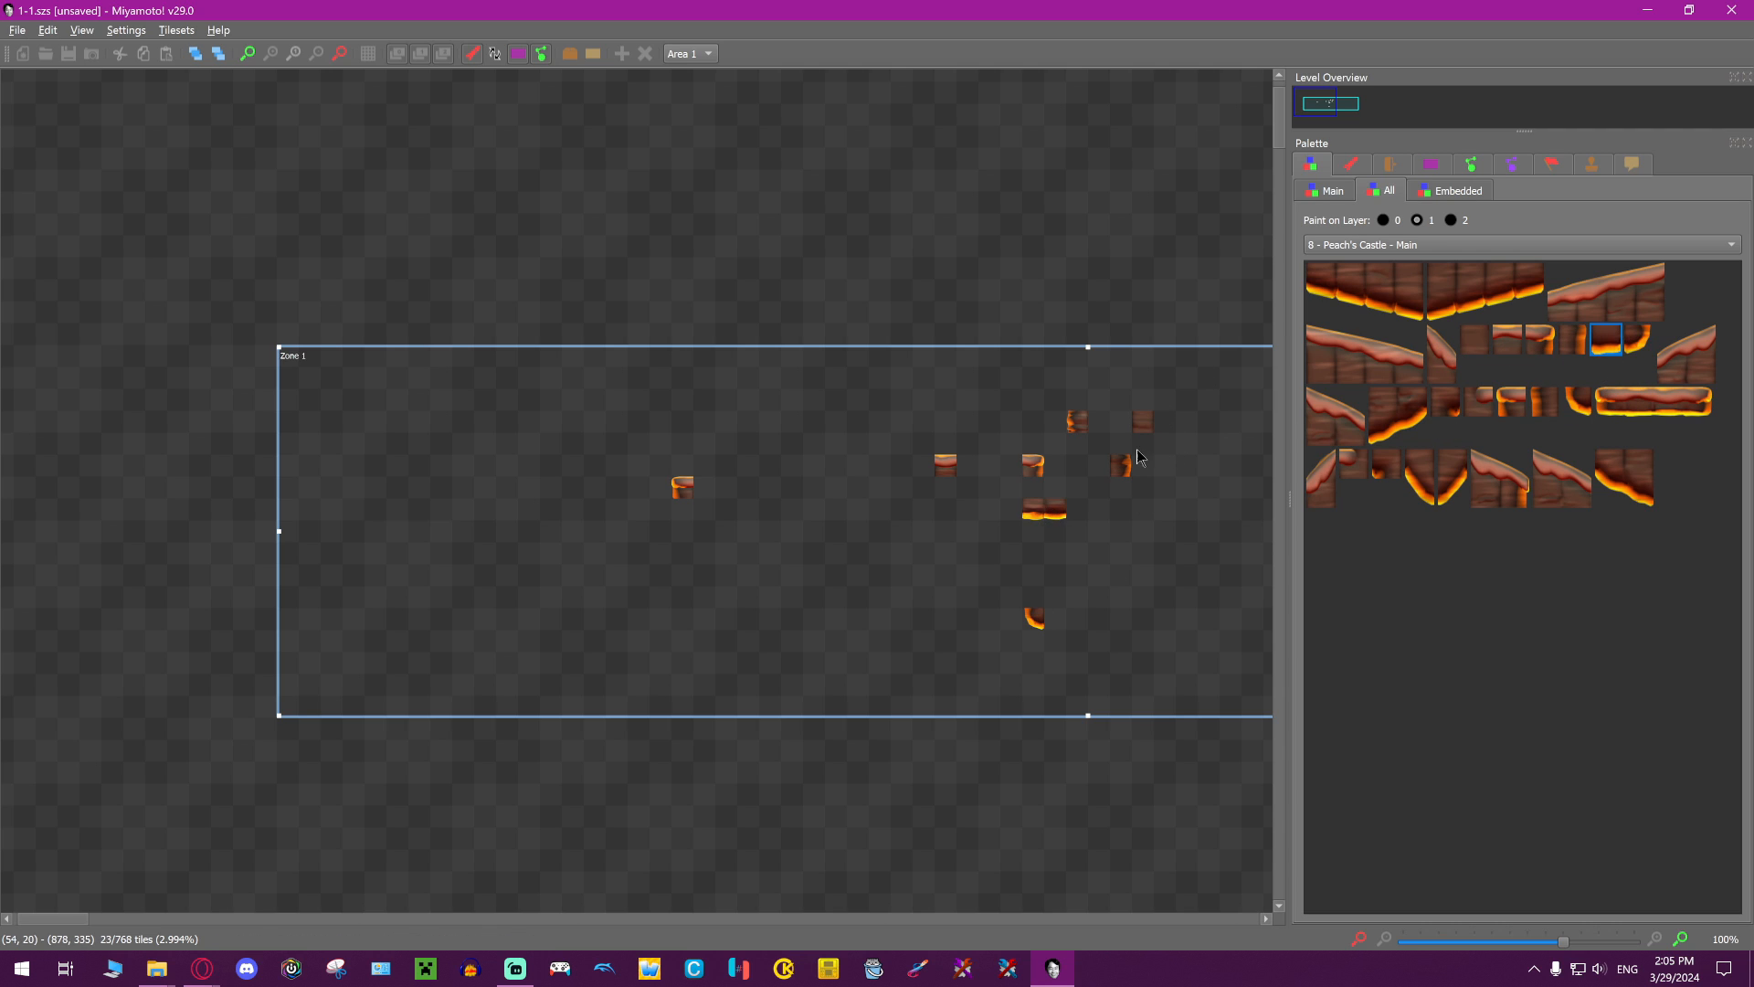
pyautogui.click(1636, 339)
pyautogui.rightClick(1009, 552)
# Check the newly embedded castle objects, then select all castle pieces placed in Zone 1 and delete them
pyautogui.click(1467, 191)
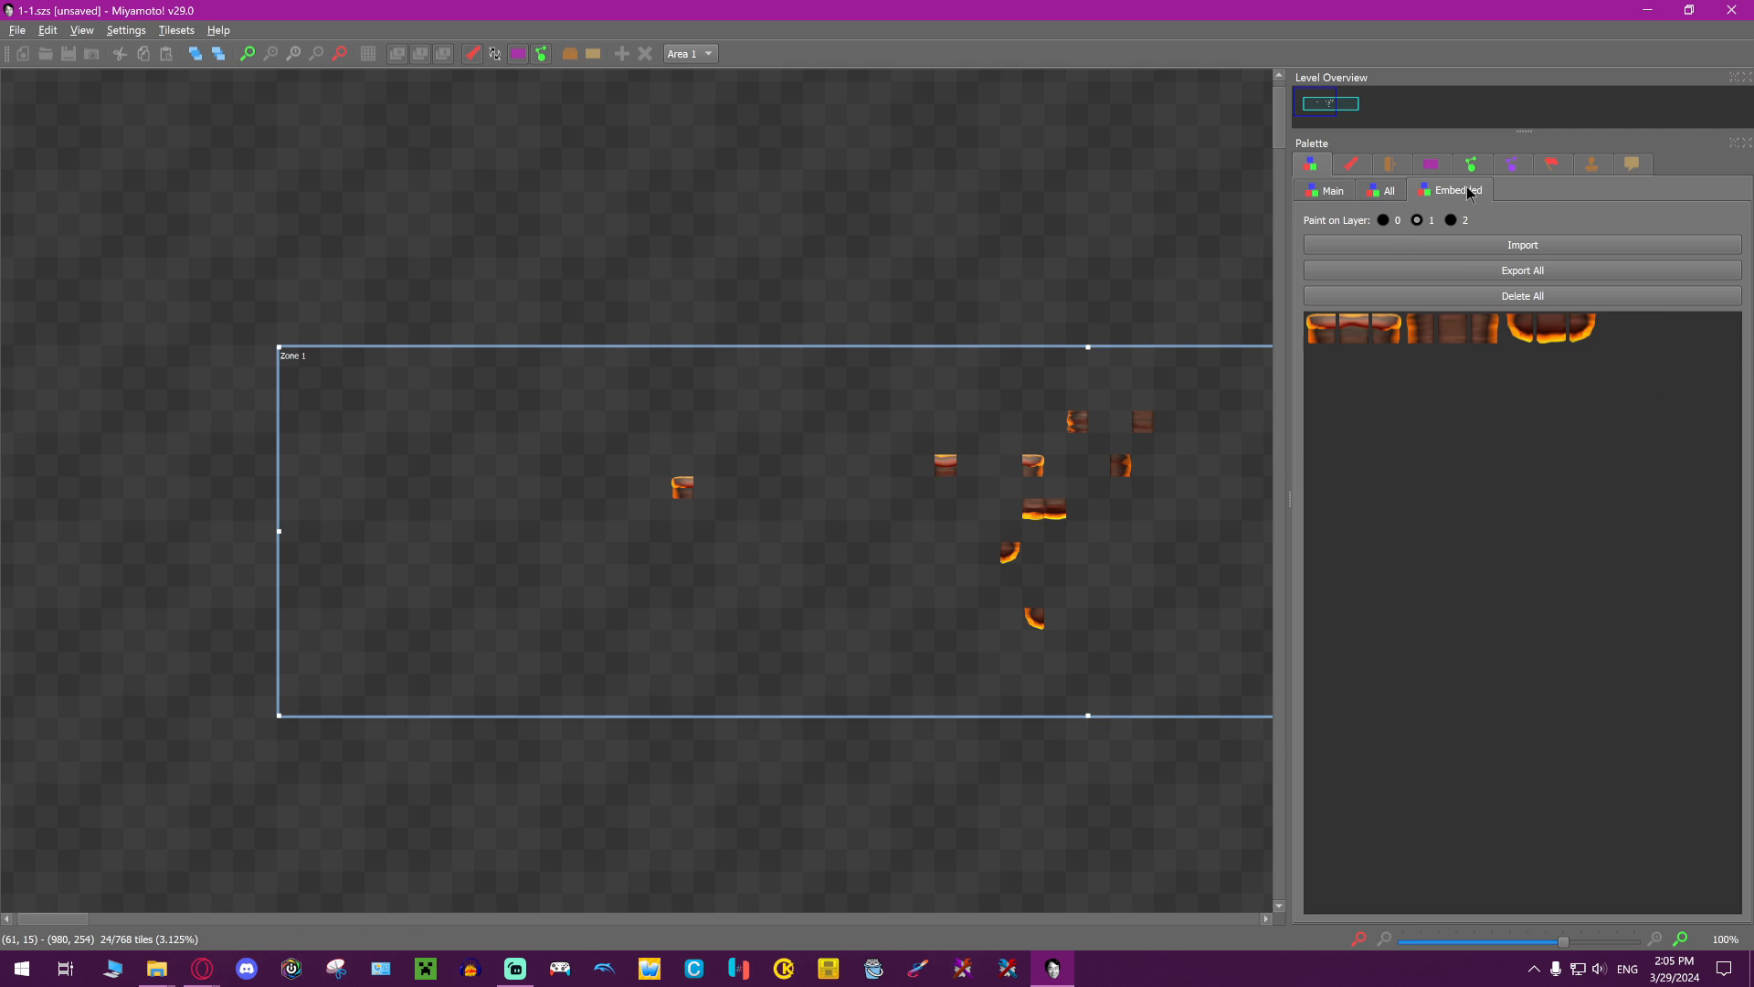
pyautogui.click(1585, 329)
pyautogui.click(1386, 191)
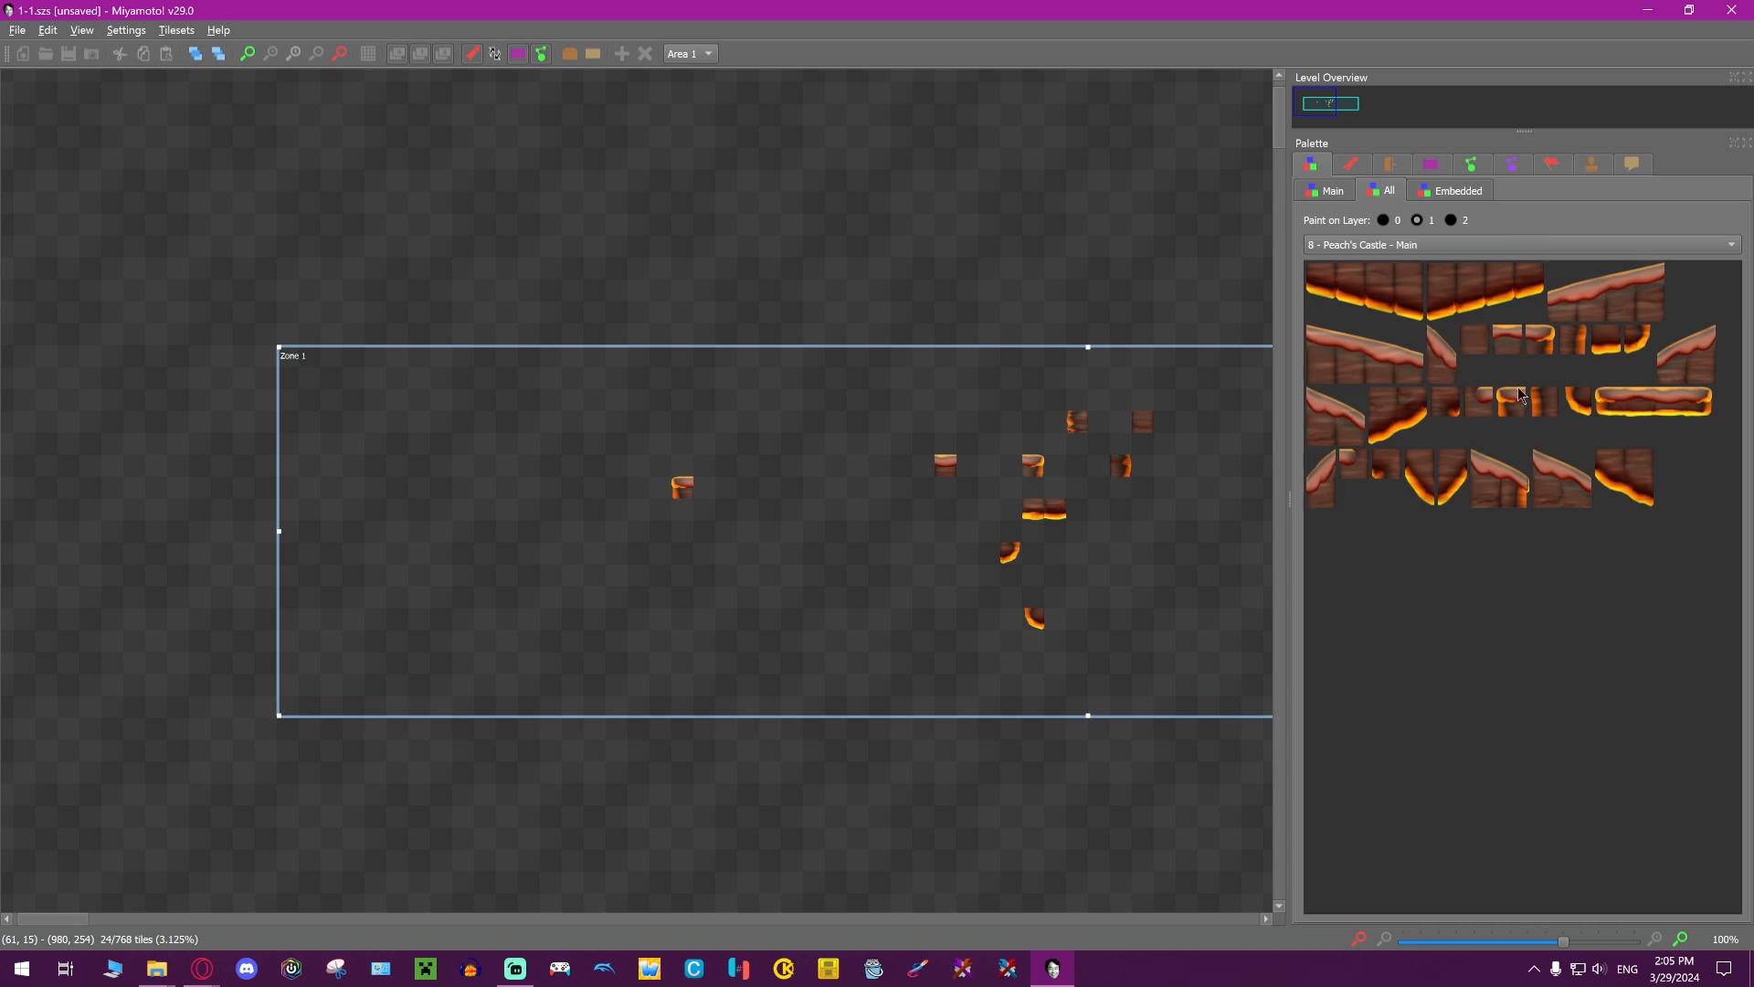
pyautogui.moveTo(583, 233); pyautogui.dragTo(1311, 778)
pyautogui.press('Delete')
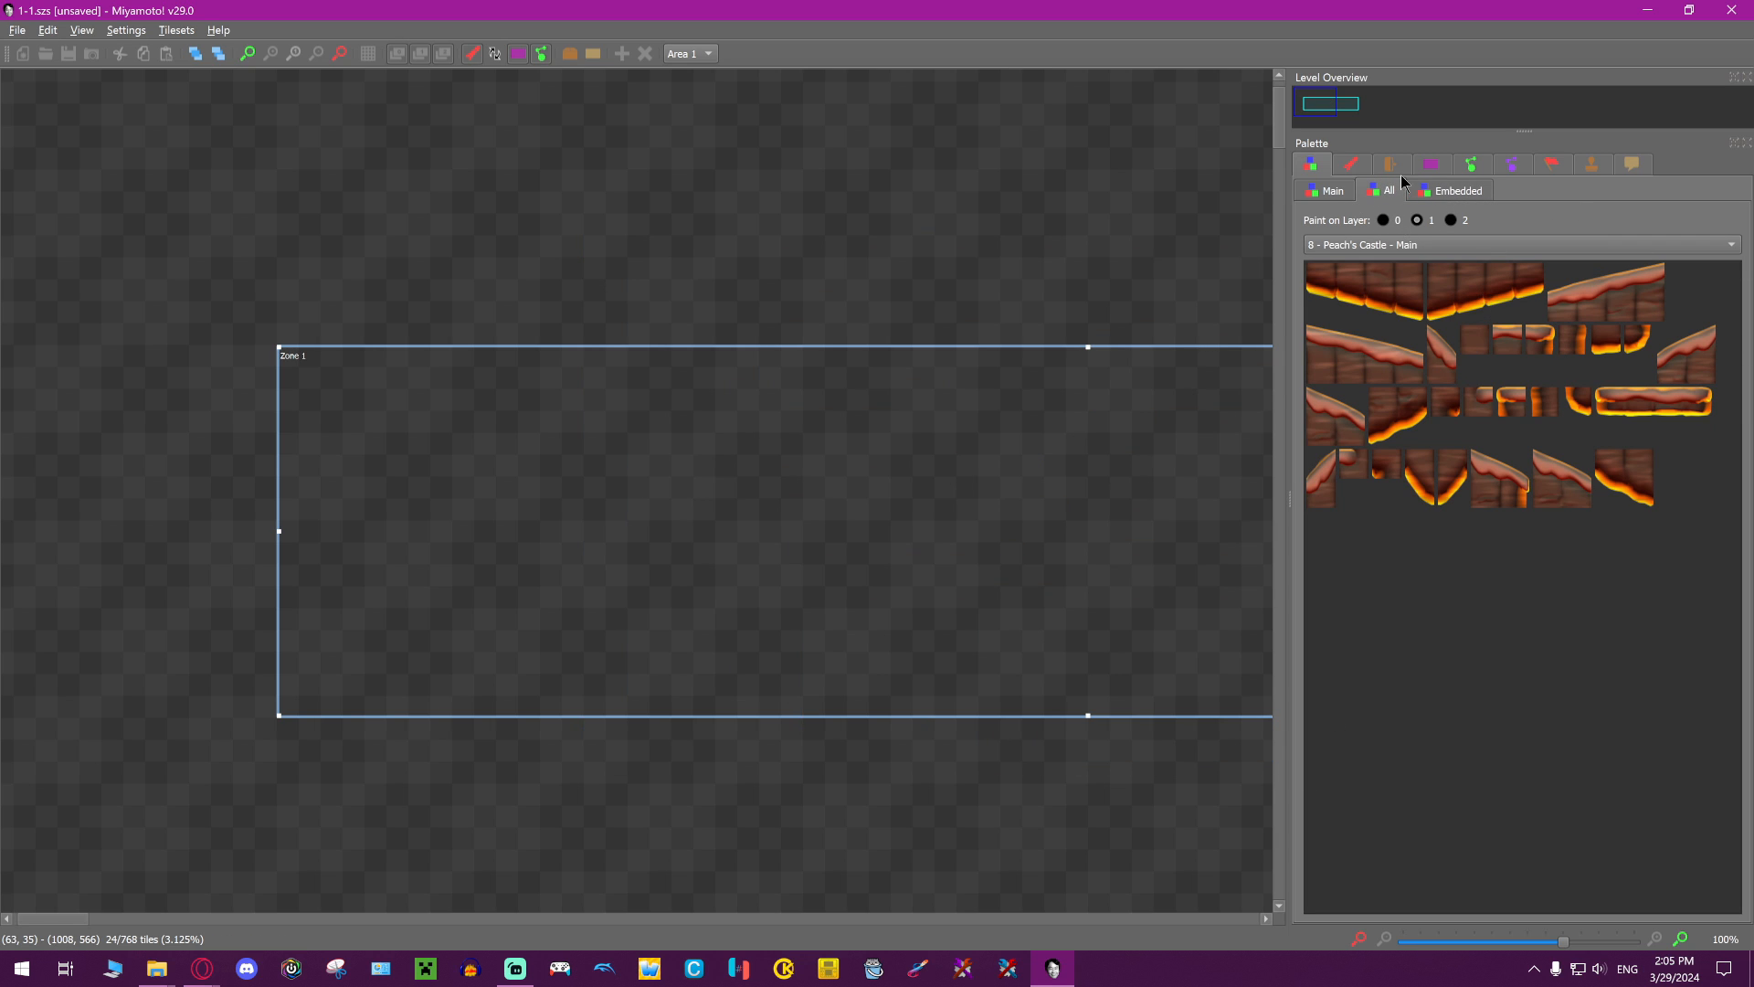
# Place four single-block inner corner pieces from the Peach's Castle - Main set inside Zone 1
pyautogui.click(1425, 190)
pyautogui.click(1387, 194)
pyautogui.click(1568, 347)
pyautogui.click(1100, 509)
pyautogui.click(967, 444)
pyautogui.click(1078, 464)
pyautogui.click(1100, 420)
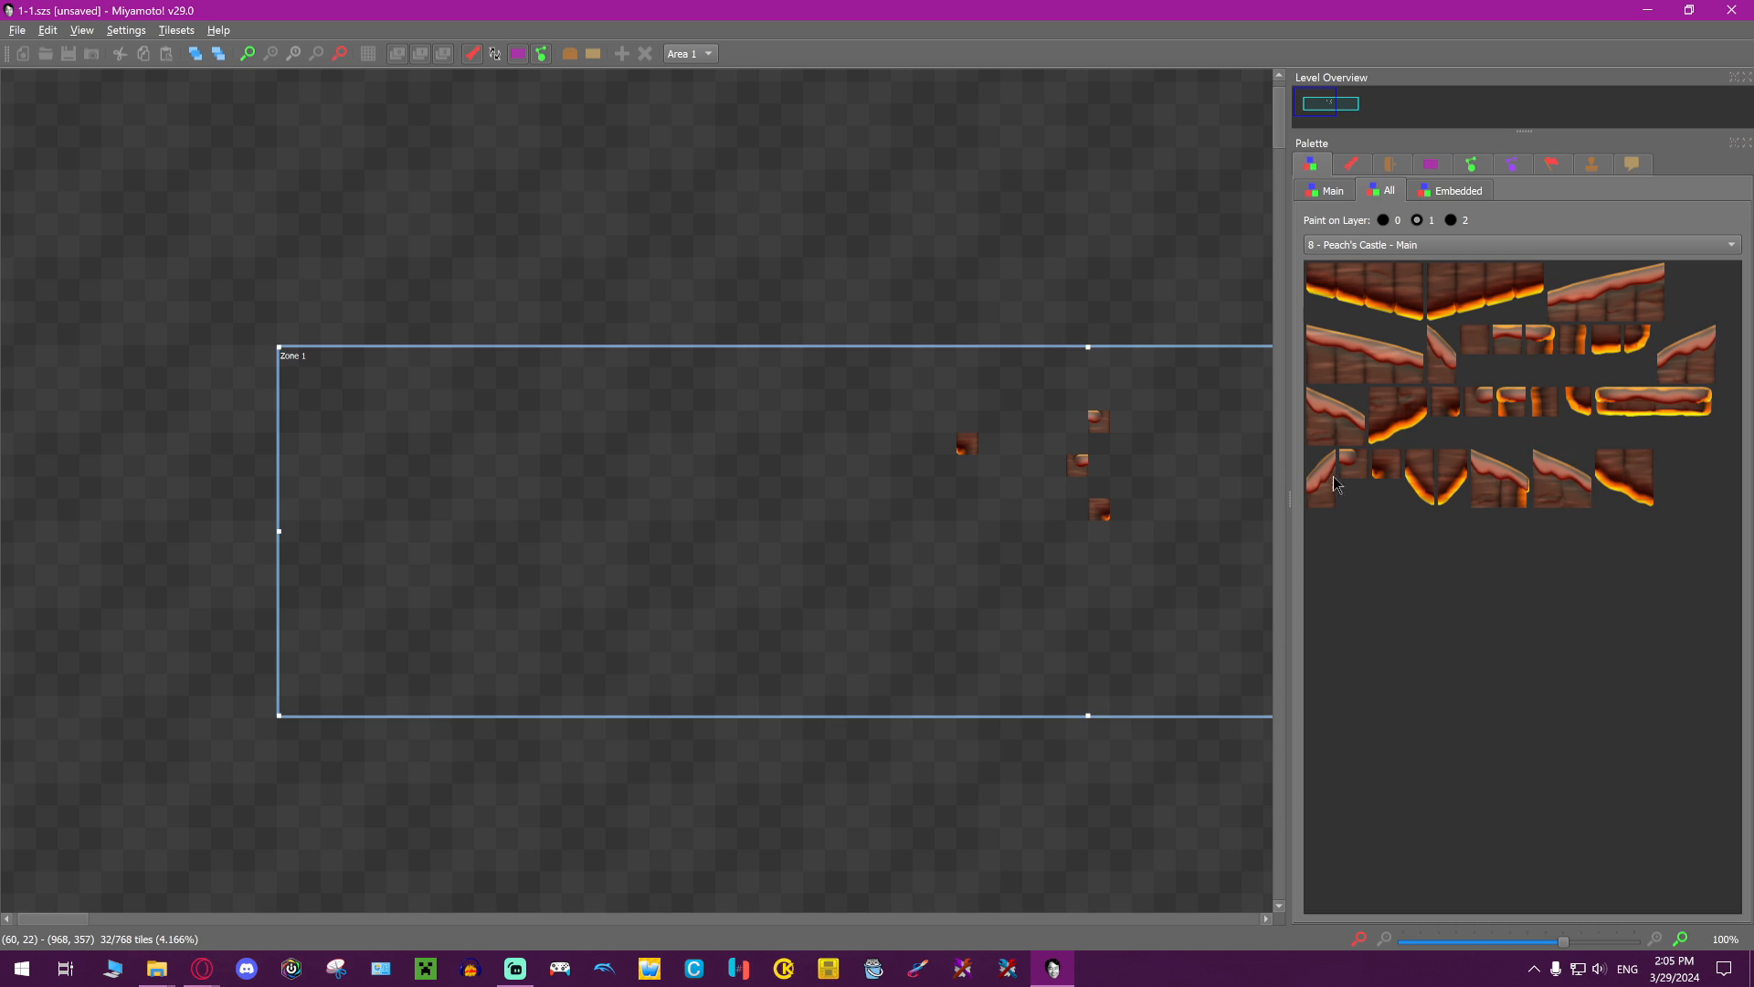
# Place castle floor and ceiling slope pieces in the level to embed them, and display the embedded objects
pyautogui.click(1441, 357)
pyautogui.rightClick(966, 508)
pyautogui.click(1590, 295)
pyautogui.rightClick(1076, 465)
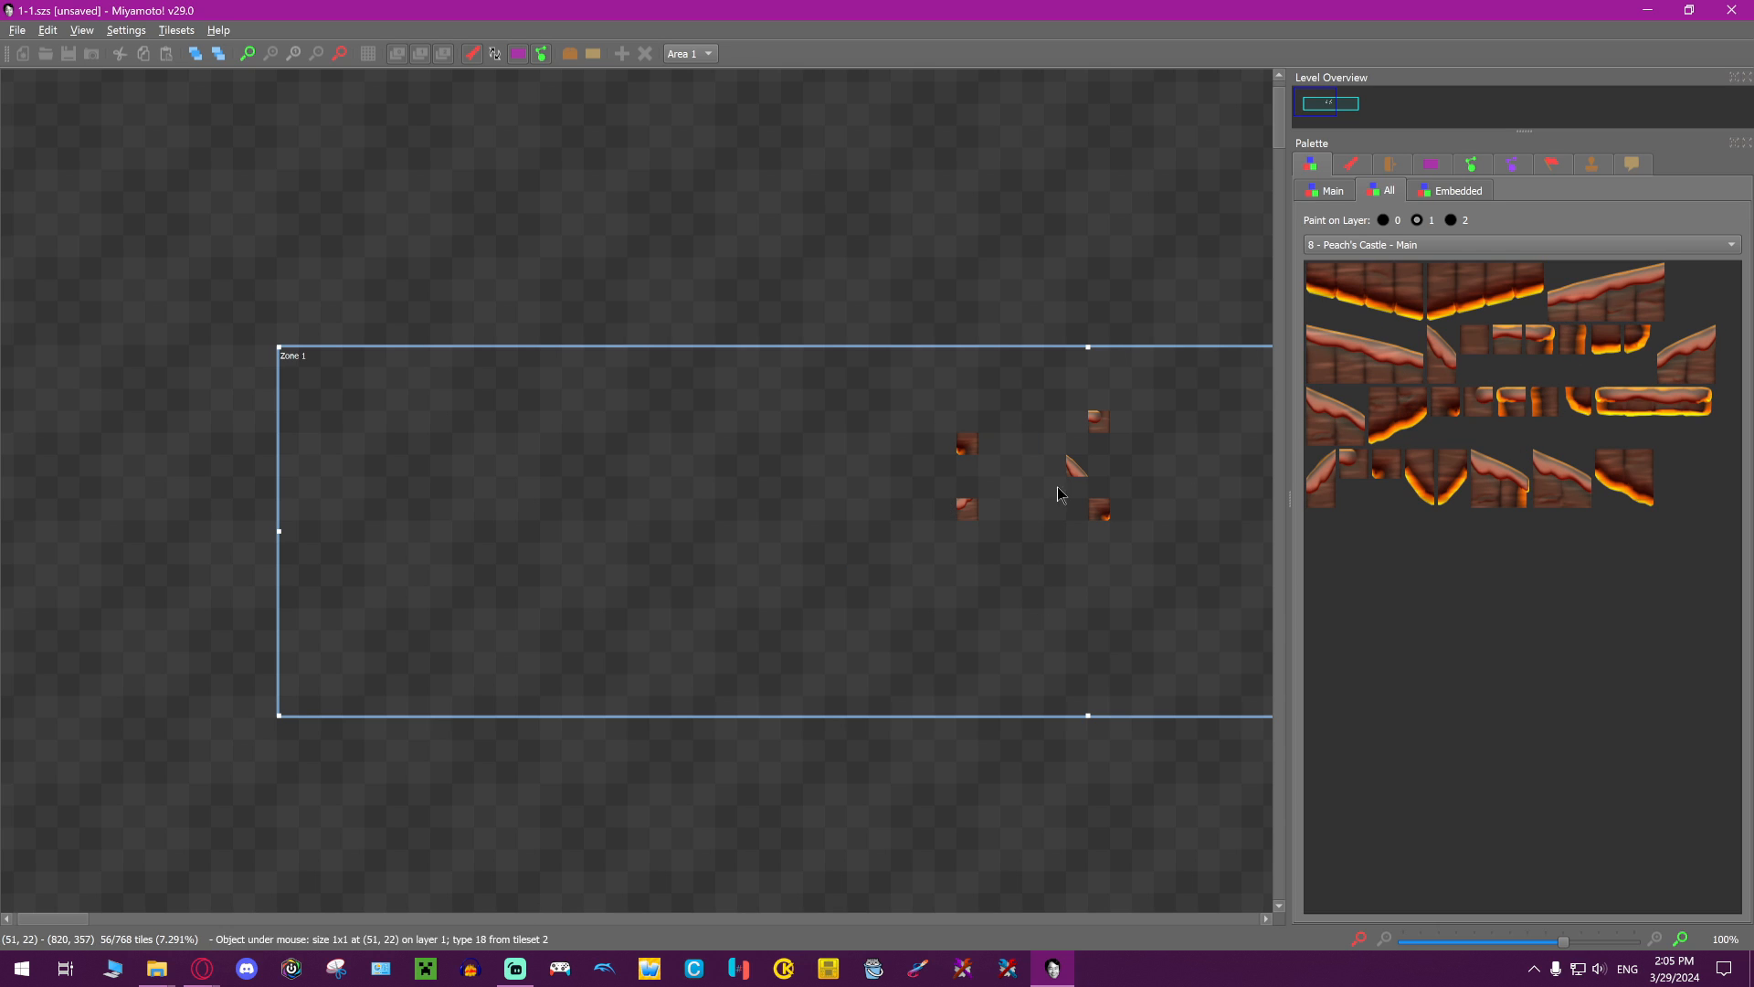
pyautogui.click(1449, 481)
pyautogui.moveTo(966, 485); pyautogui.dragTo(967, 508, button='right')
pyautogui.click(1467, 295)
pyautogui.rightClick(1230, 337)
pyautogui.click(1452, 190)
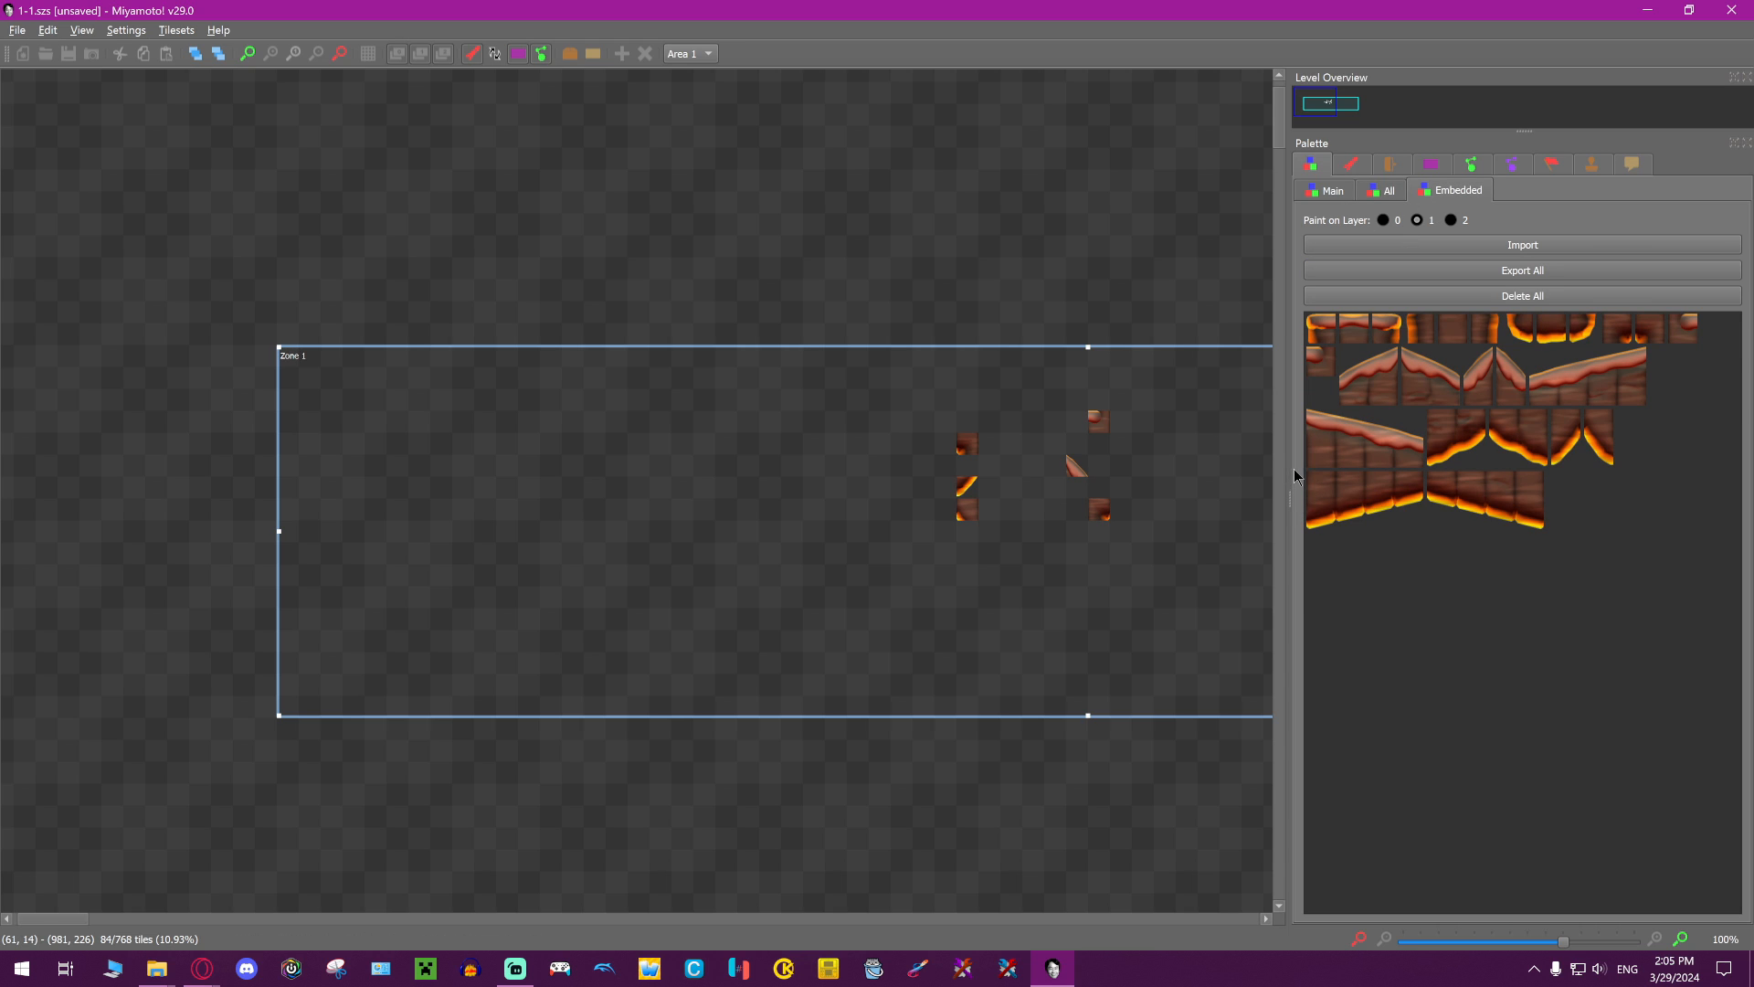
# Select all the castle pieces and slopes placed in Zone 1 and delete them from the level
pyautogui.moveTo(1286, 471); pyautogui.dragTo(1340, 469)
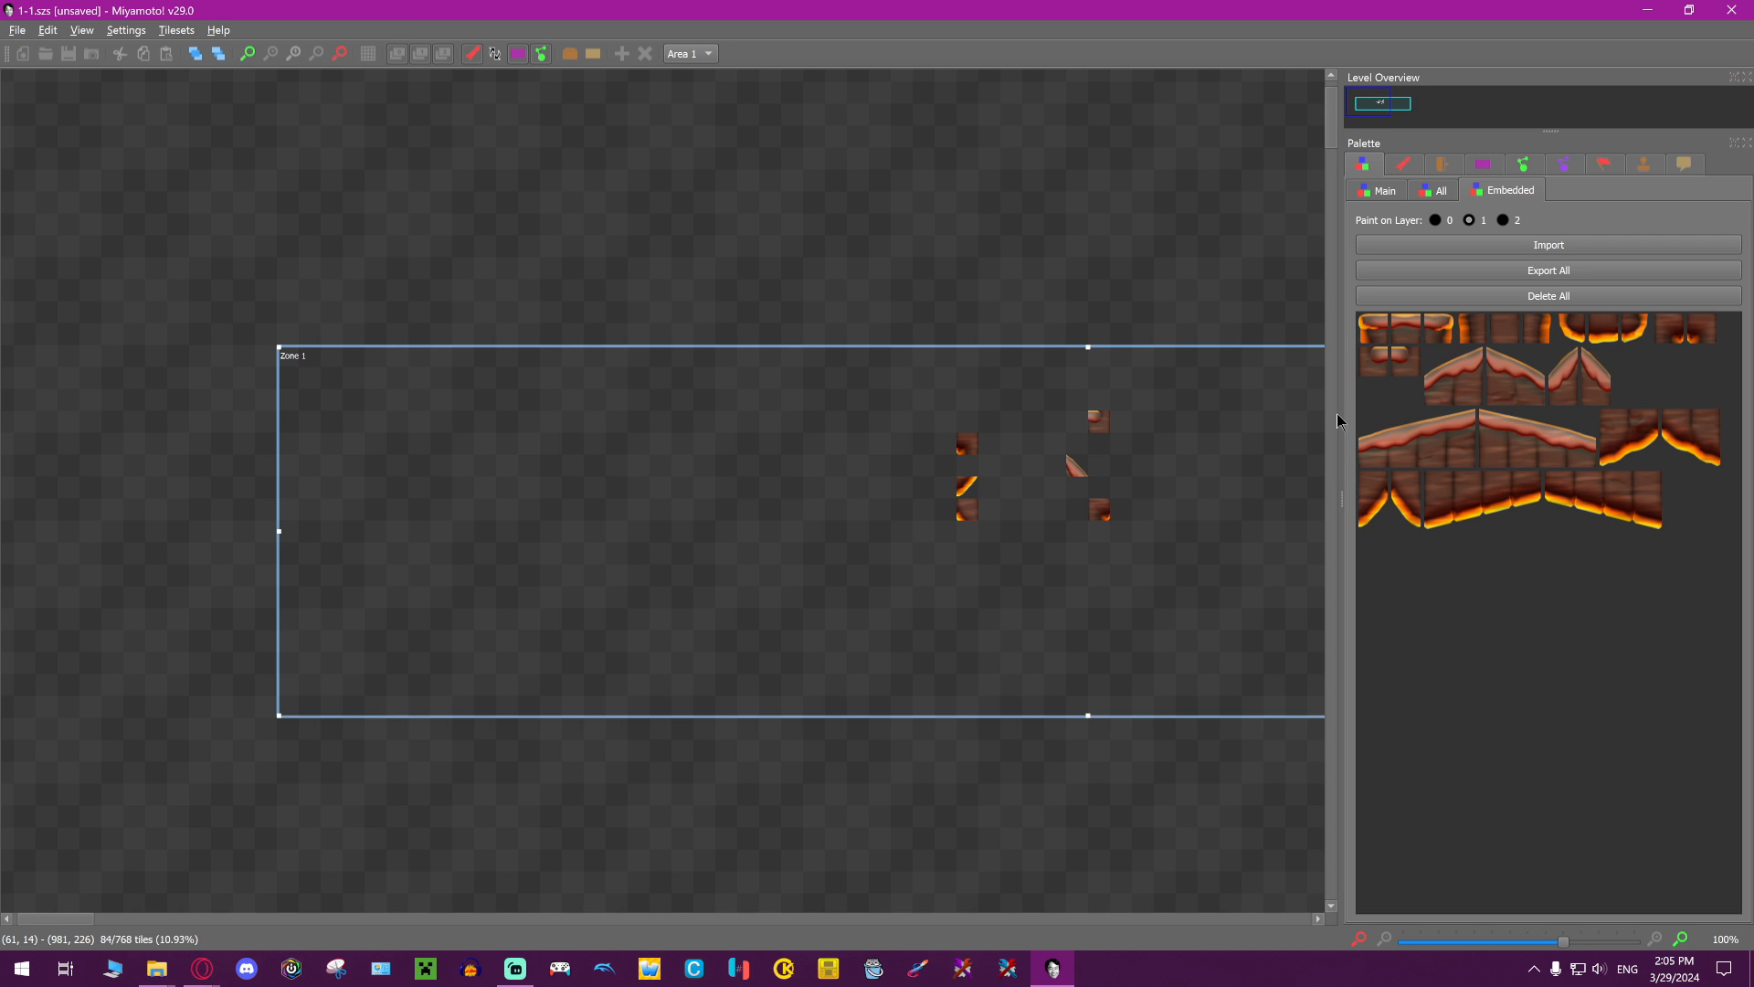
pyautogui.moveTo(1343, 415); pyautogui.dragTo(1308, 415)
pyautogui.moveTo(592, 201); pyautogui.dragTo(1192, 691)
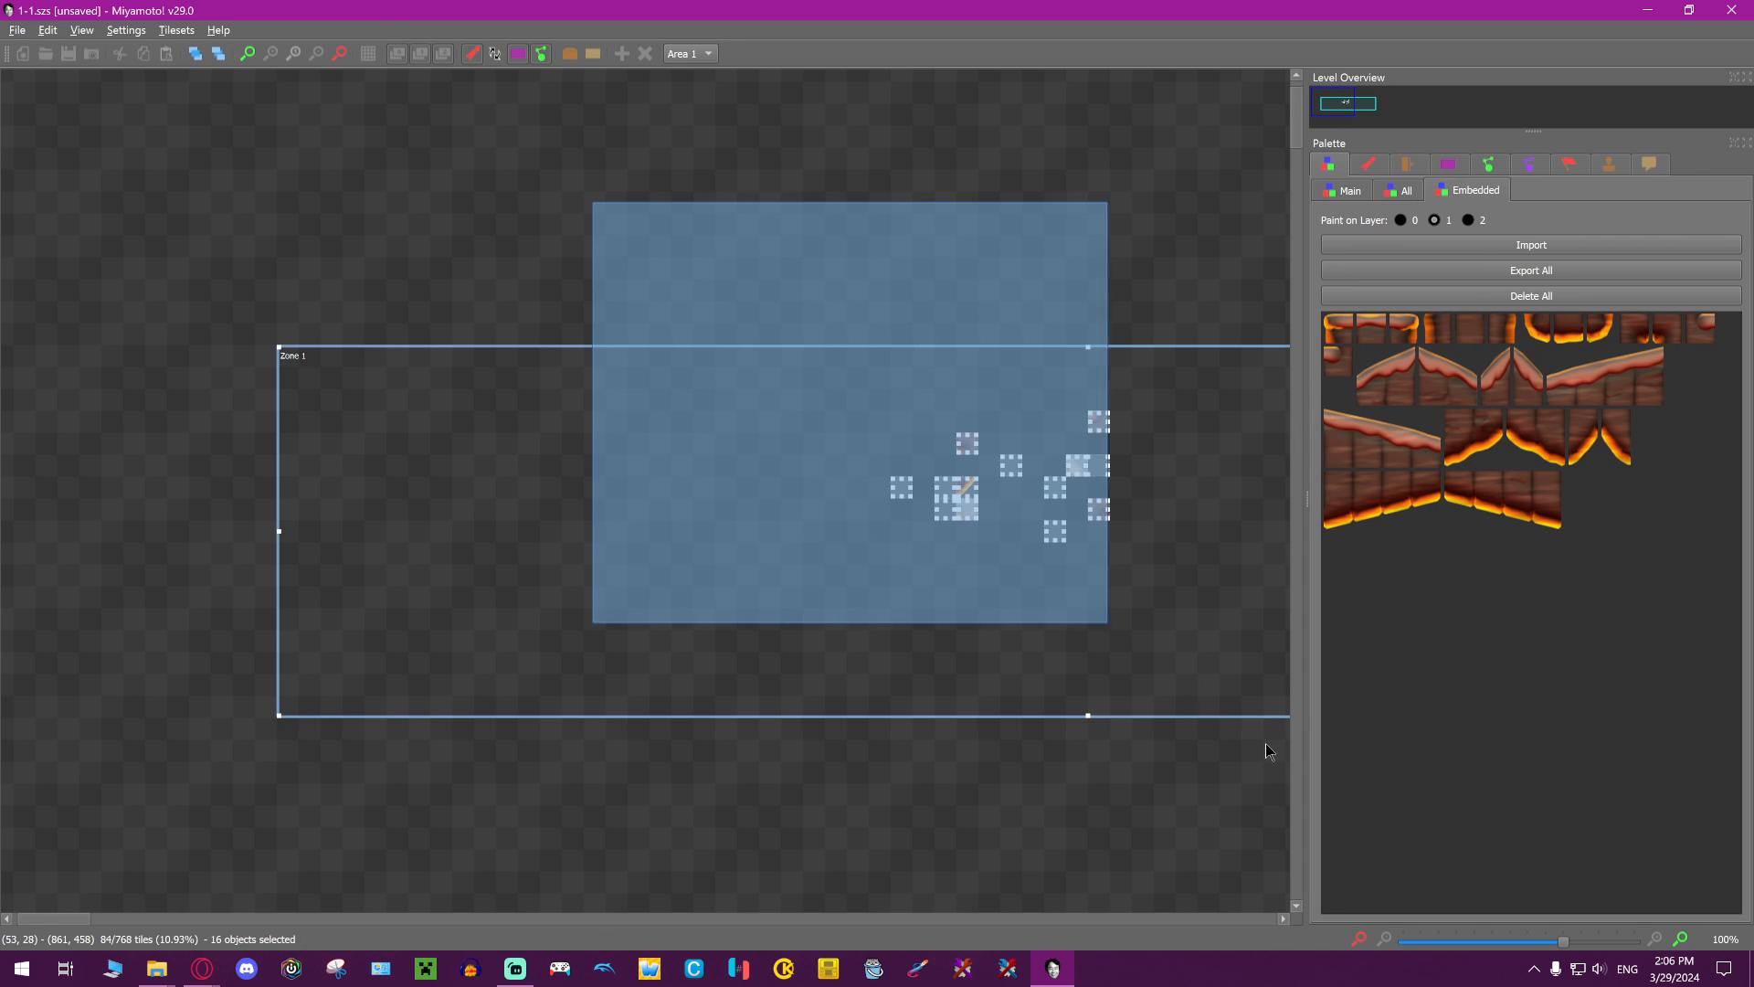
pyautogui.press('Delete')
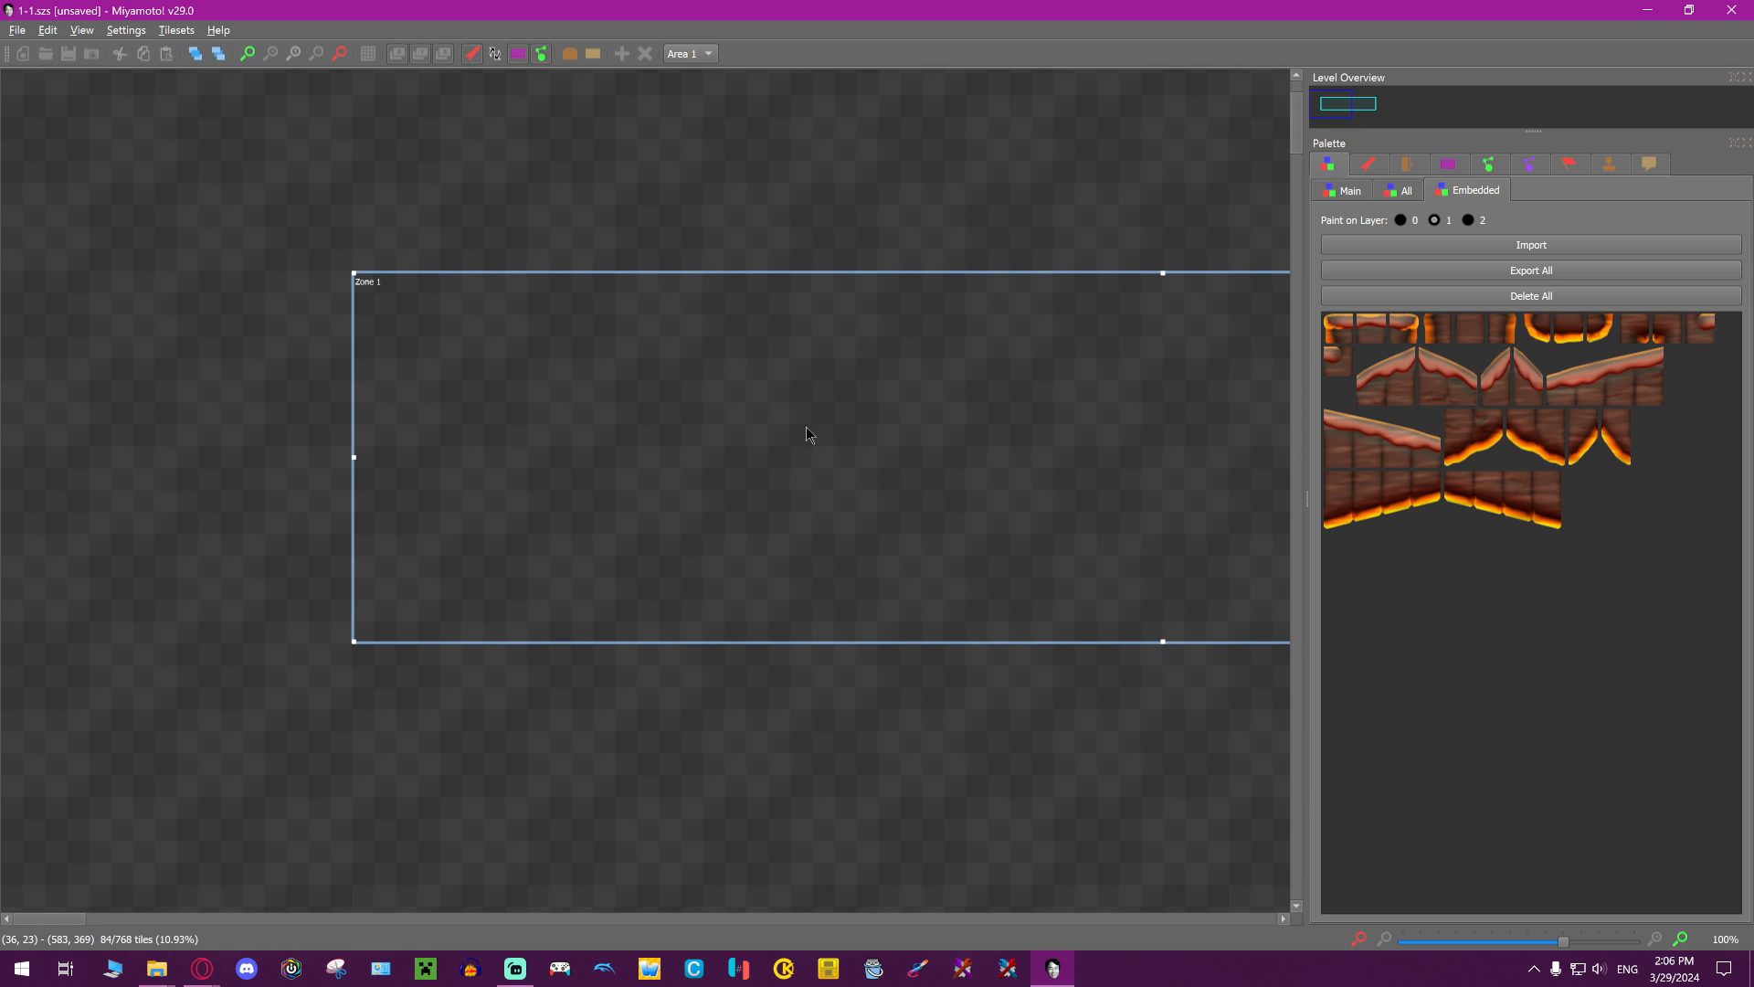
# Bring up the area's entrances and place a new entrance inside Zone 1 at about 504, 408
pyautogui.click(1415, 190)
pyautogui.click(1471, 195)
pyautogui.click(1410, 165)
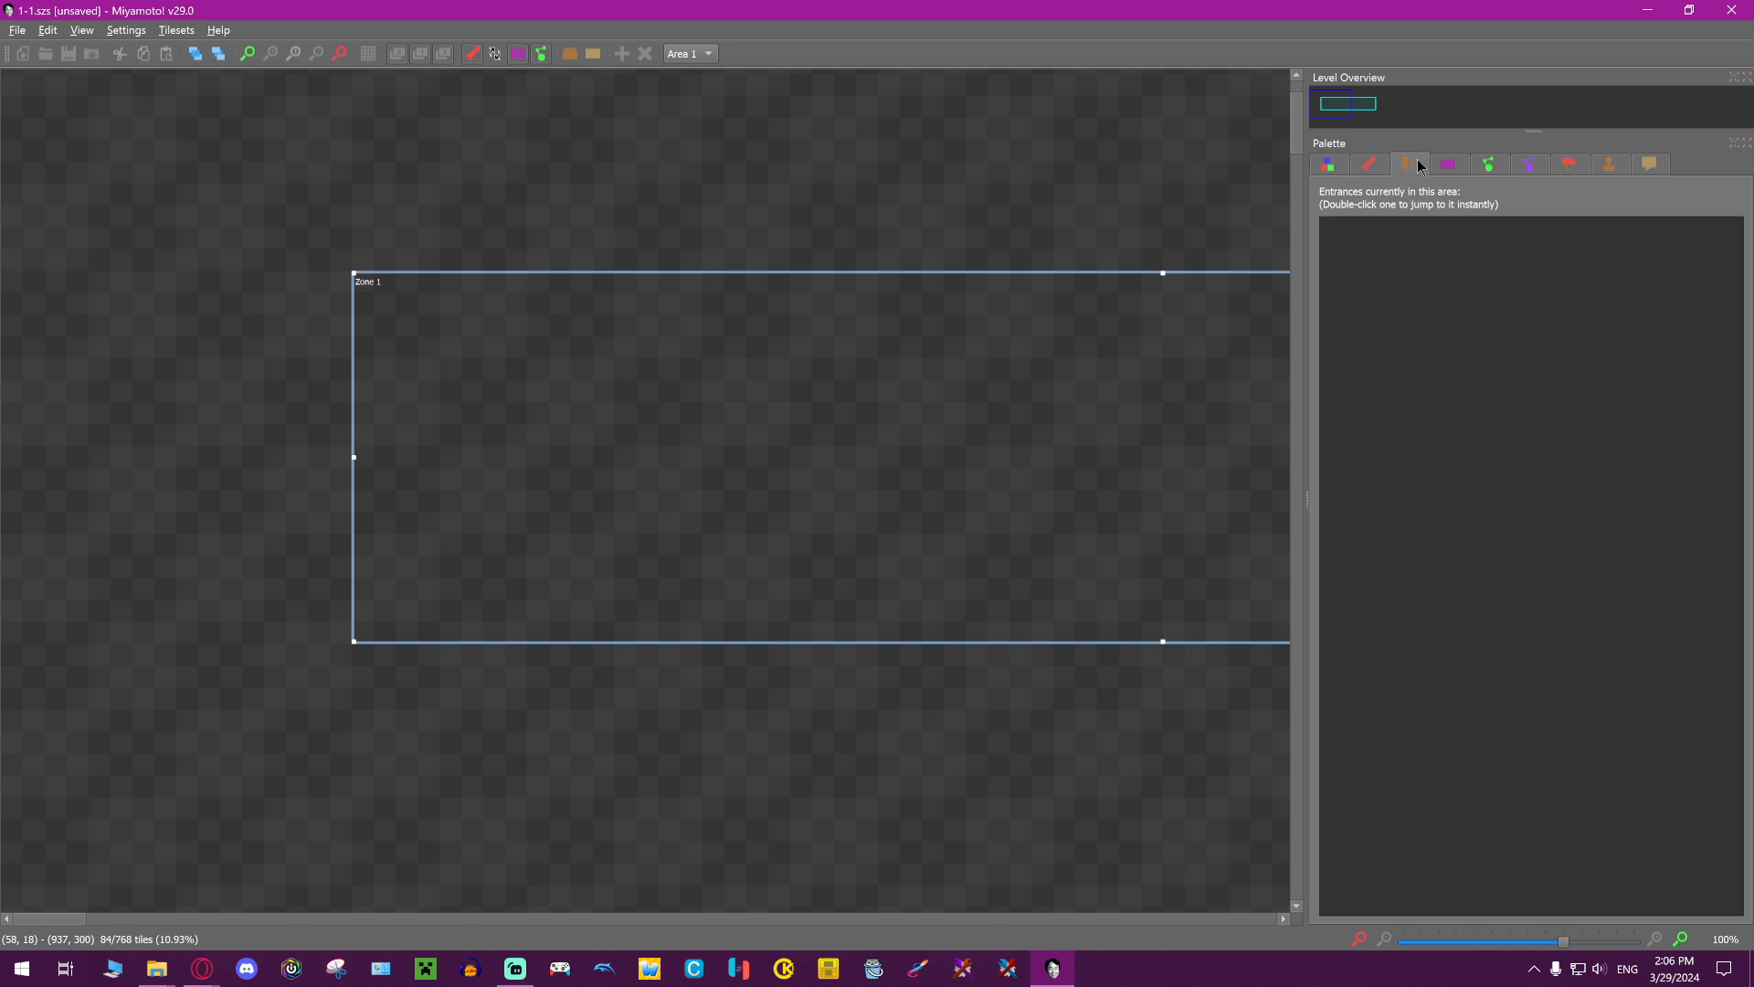
pyautogui.moveTo(932, 435); pyautogui.dragTo(1159, 416, button='middle')
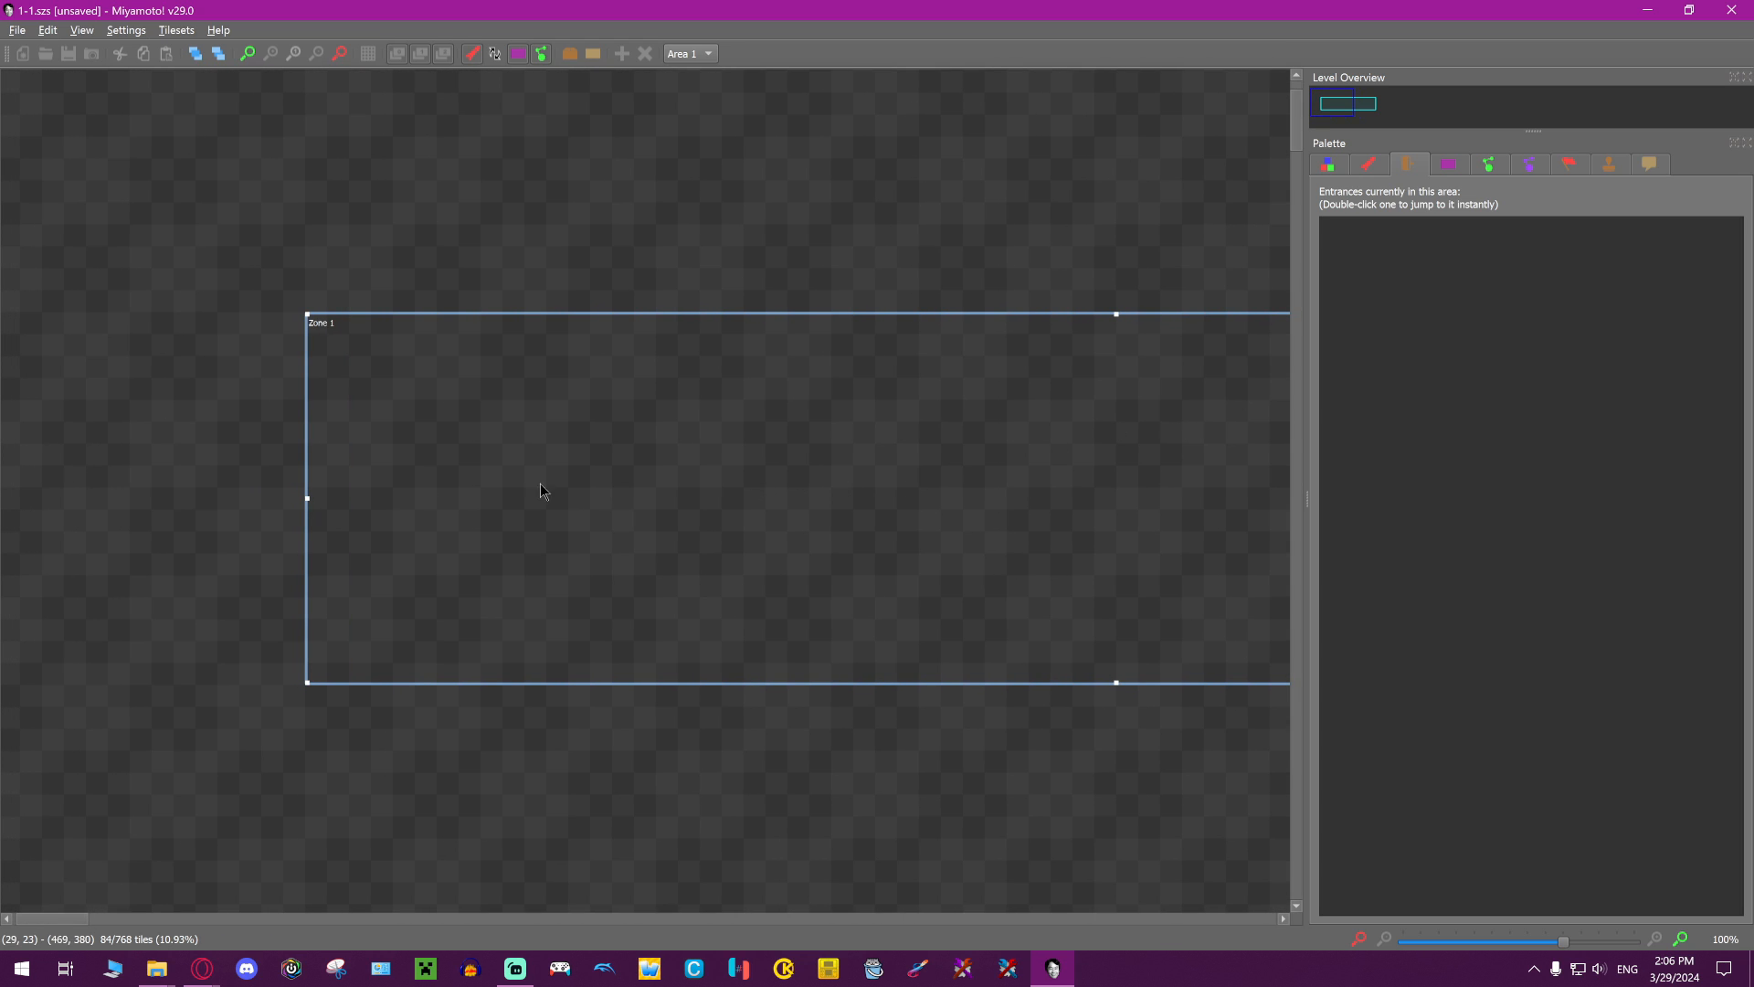
pyautogui.rightClick(660, 529)
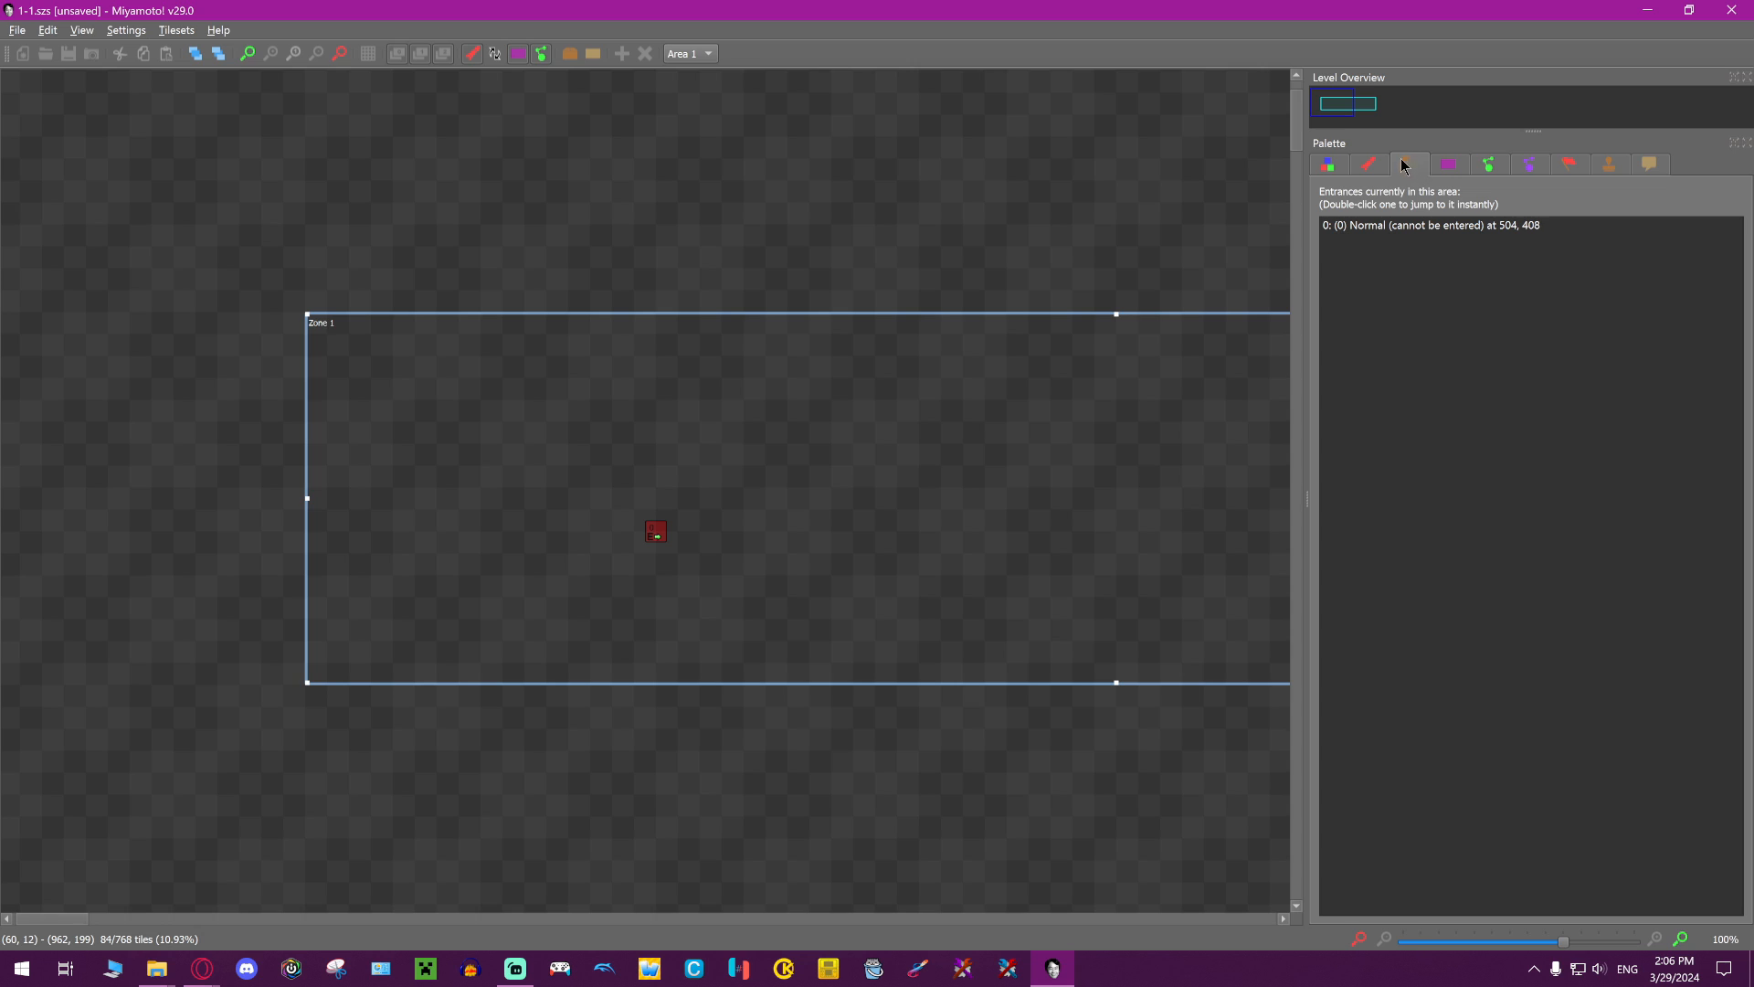
# Move the entrance to 416, 448 and try the Pipe Facing Up, Ground Pound and Normal (Mispositioned) types in its properties
pyautogui.doubleClick(660, 537)
pyautogui.moveTo(660, 537)
pyautogui.mouseDown()
pyautogui.moveTo(724, 558)
pyautogui.moveTo(660, 561)
pyautogui.moveTo(681, 559)
pyautogui.moveTo(693, 509)
pyautogui.moveTo(704, 538)
pyautogui.moveTo(697, 553)
pyautogui.moveTo(641, 504)
pyautogui.moveTo(673, 530)
pyautogui.moveTo(649, 550)
pyautogui.moveTo(661, 495)
pyautogui.moveTo(539, 614)
pyautogui.moveTo(539, 592)
pyautogui.mouseUp()
pyautogui.click(559, 413)
pyautogui.moveTo(993, 466)
pyautogui.mouseDown()
pyautogui.moveTo(906, 441)
pyautogui.moveTo(948, 344)
pyautogui.moveTo(1023, 339)
pyautogui.mouseUp()
pyautogui.click(1105, 384)
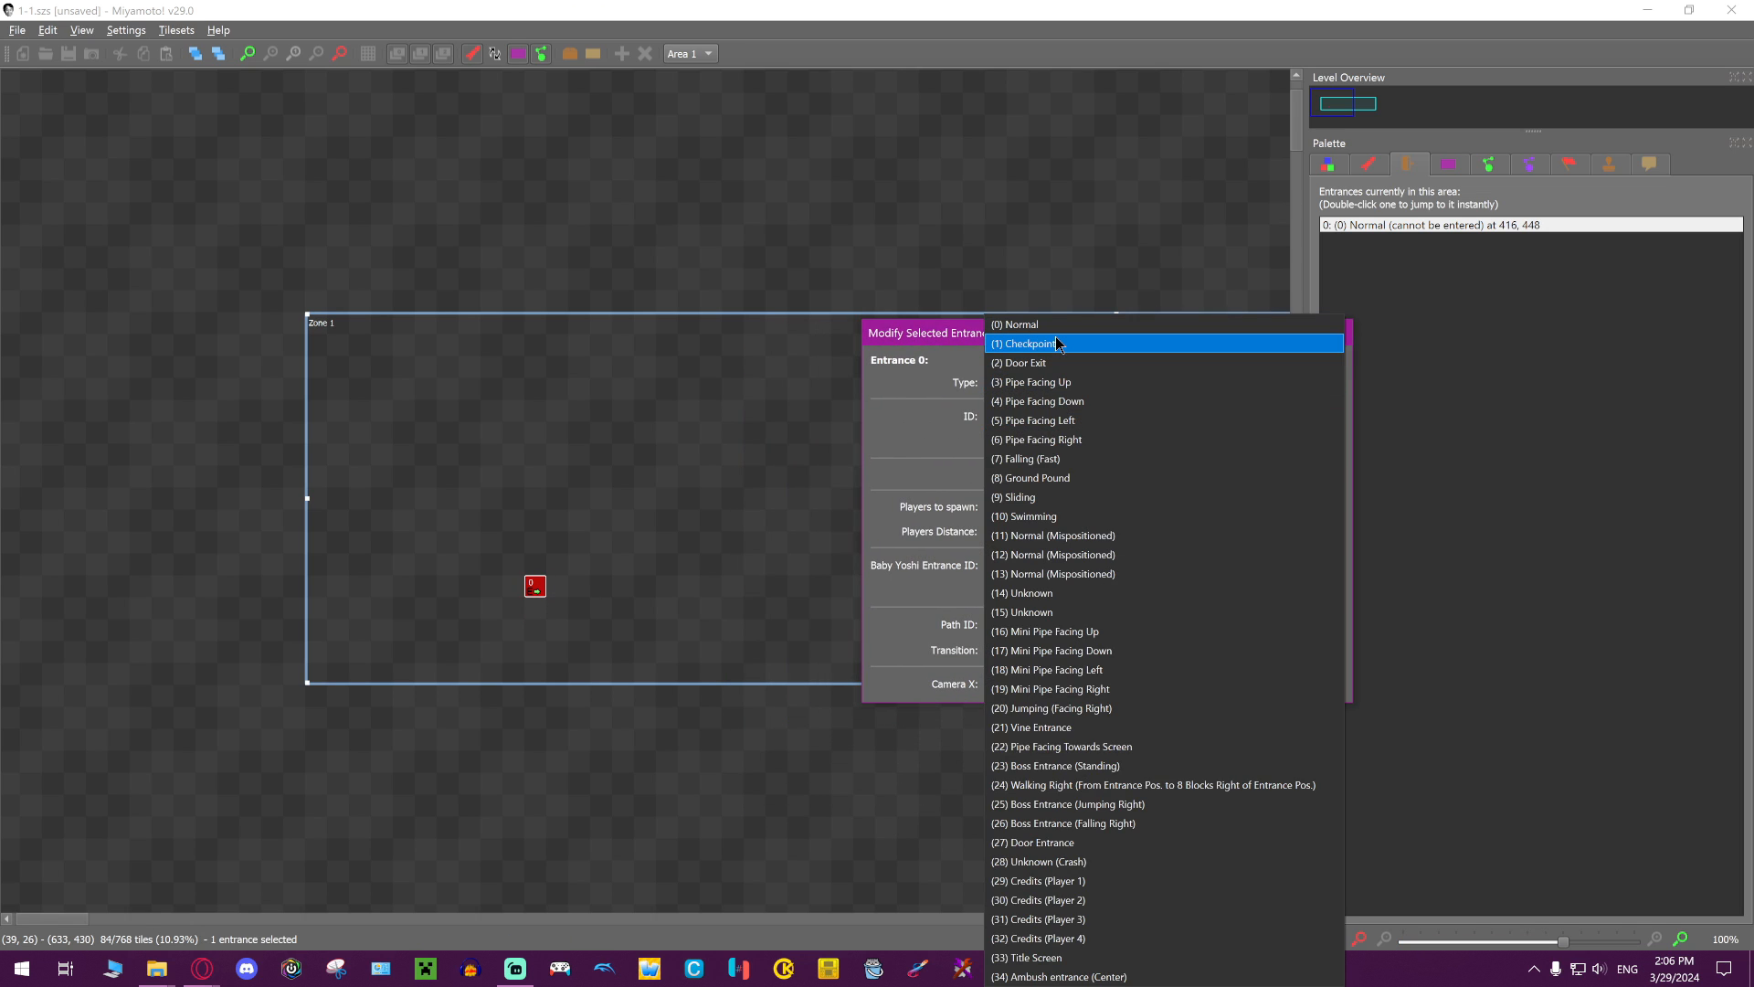
pyautogui.click(1057, 382)
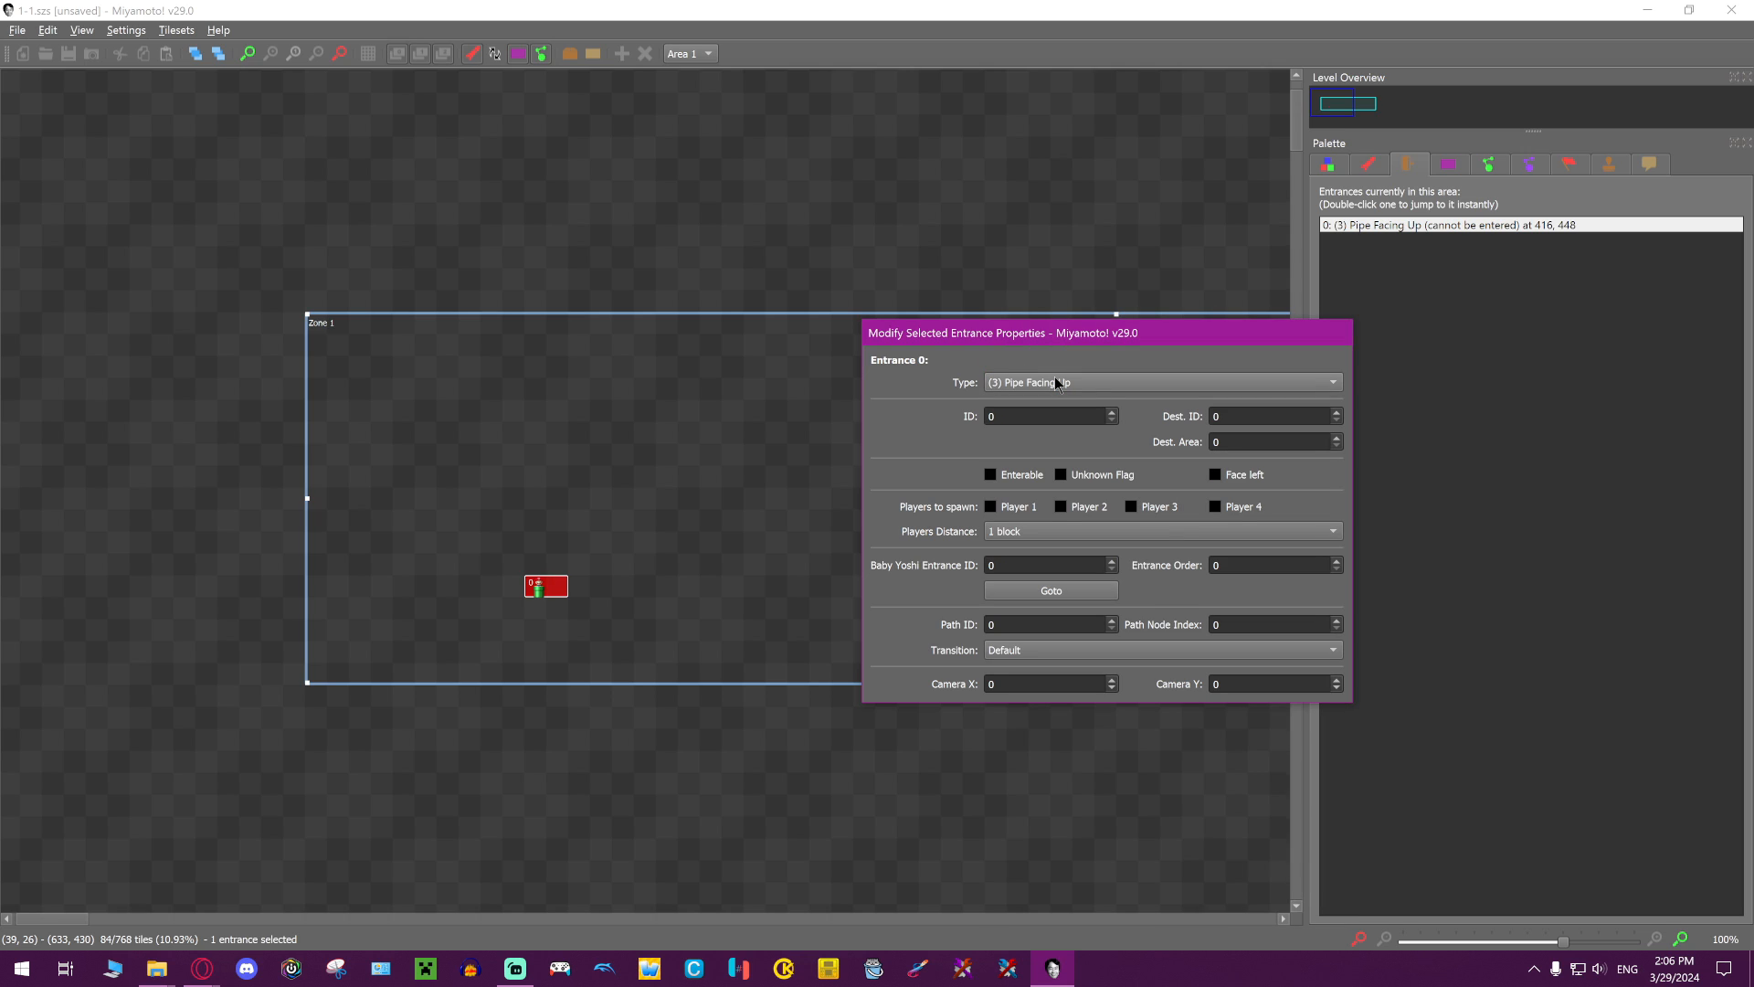
pyautogui.scroll(-6, 1057, 382)
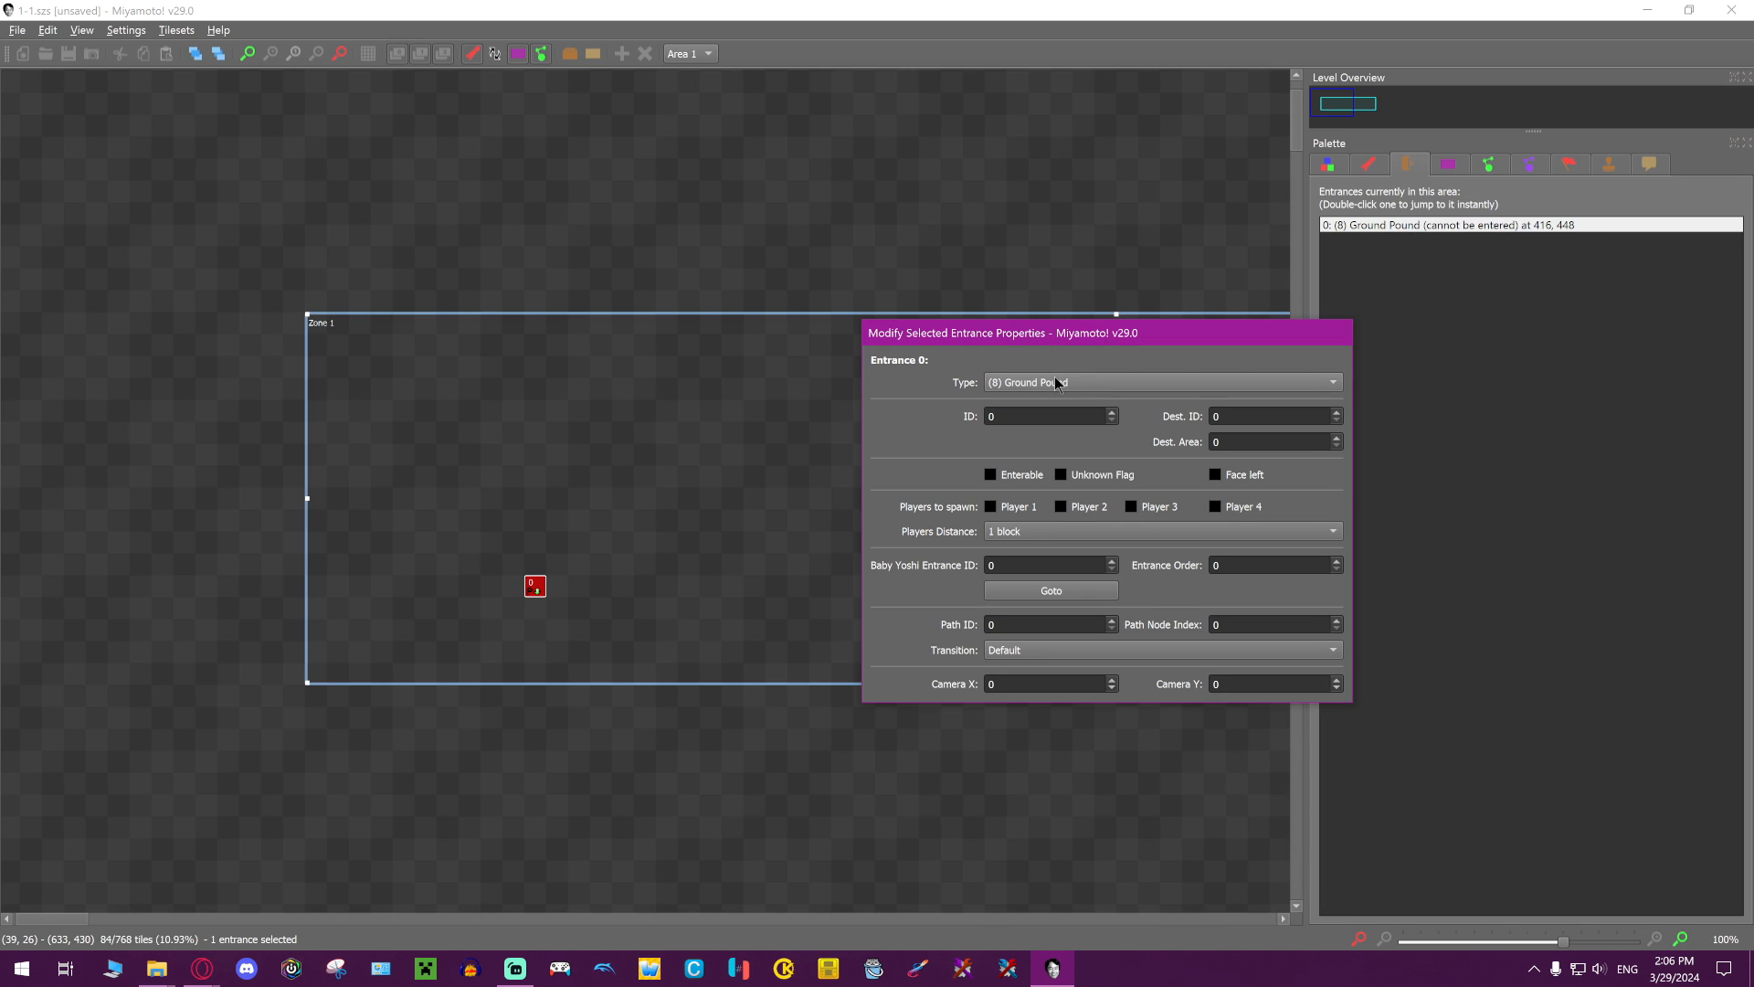
pyautogui.scroll(-2, 1057, 382)
pyautogui.click(1057, 382)
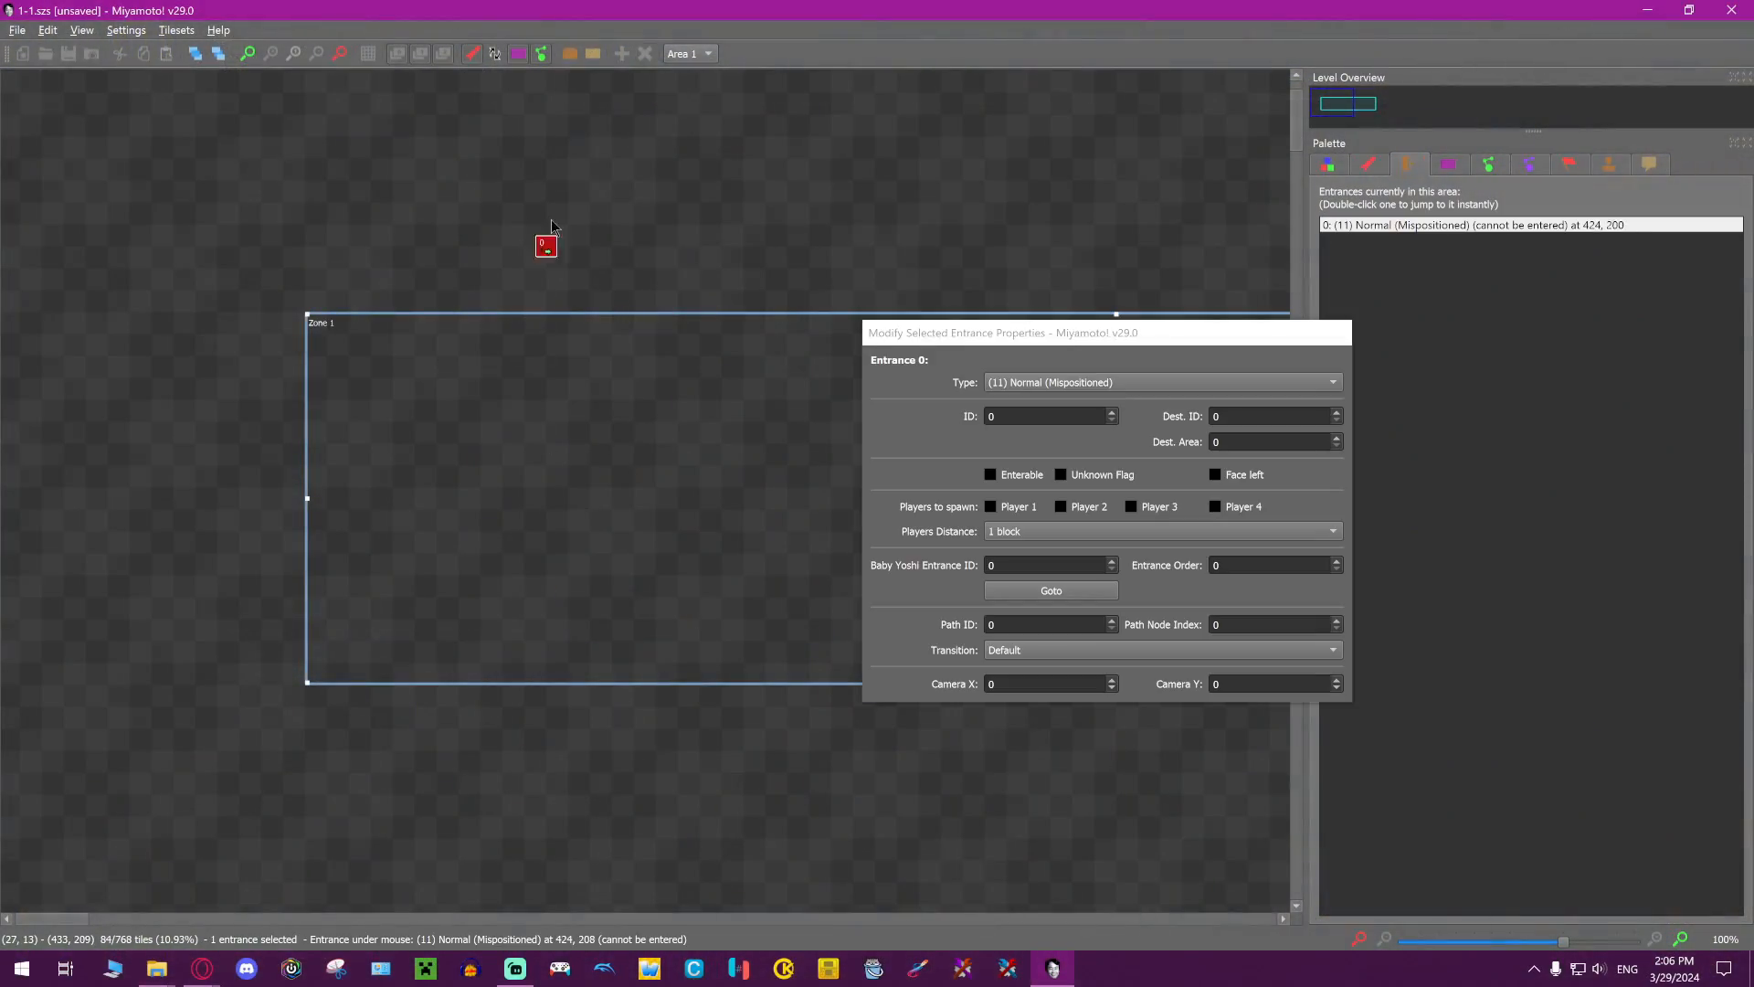
# Move the entrance above Zone 1 to 400, 192 and set its type to (8) Ground Pound
pyautogui.moveTo(548, 240); pyautogui.dragTo(513, 235)
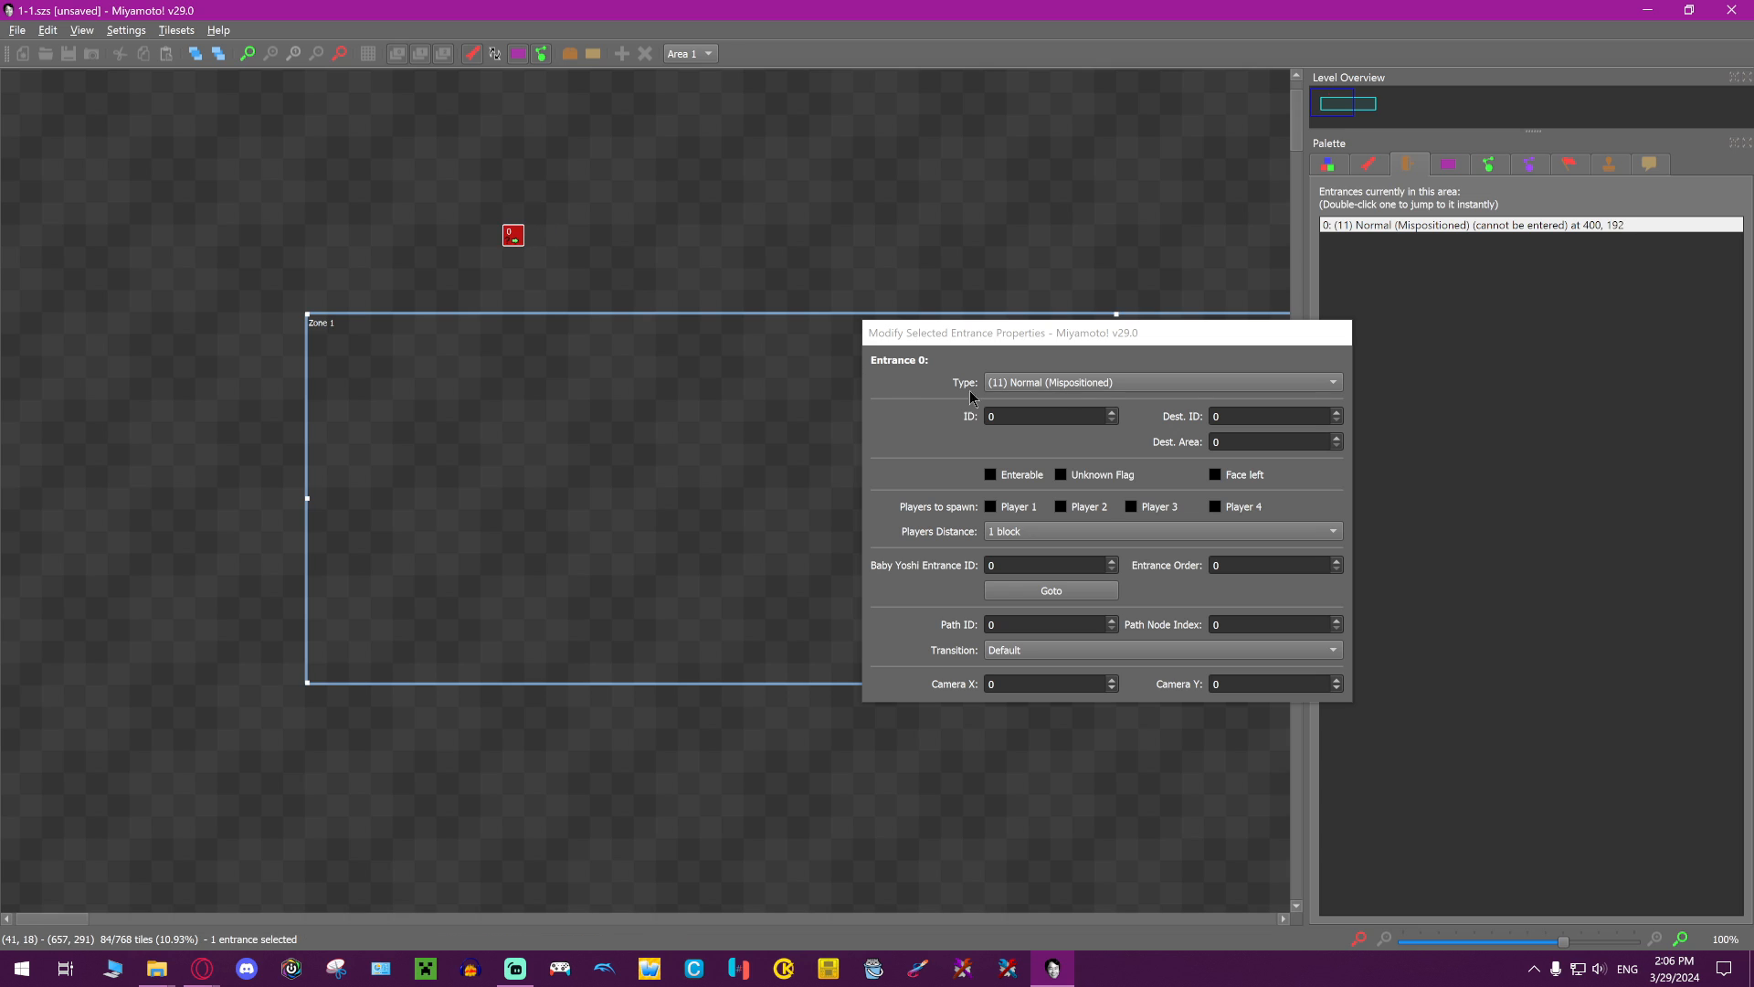
pyautogui.click(1081, 383)
pyautogui.click(1032, 325)
pyautogui.click(603, 212)
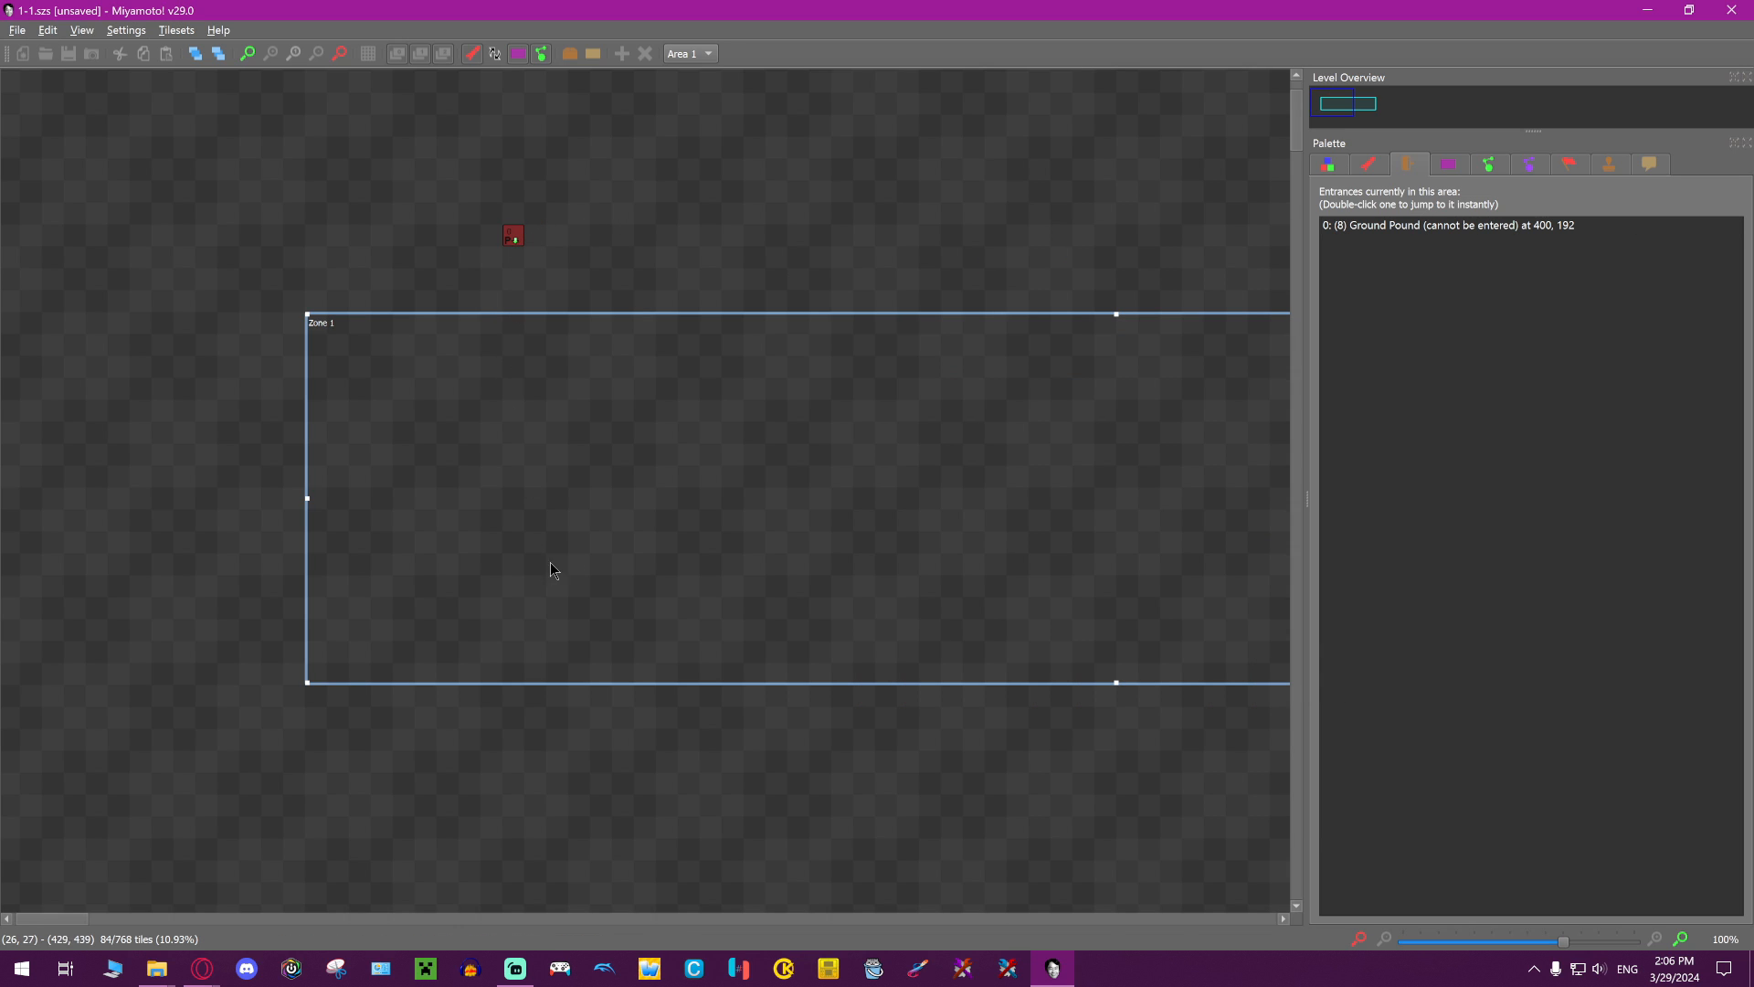
# Reposition the Ground Pound entrance above Zone 1, closer to the zone's left edge
pyautogui.doubleClick(508, 239)
pyautogui.moveTo(508, 240)
pyautogui.mouseDown()
pyautogui.moveTo(501, 274)
pyautogui.moveTo(492, 242)
pyautogui.moveTo(491, 313)
pyautogui.moveTo(519, 366)
pyautogui.moveTo(491, 331)
pyautogui.moveTo(488, 234)
pyautogui.moveTo(487, 249)
pyautogui.mouseUp()
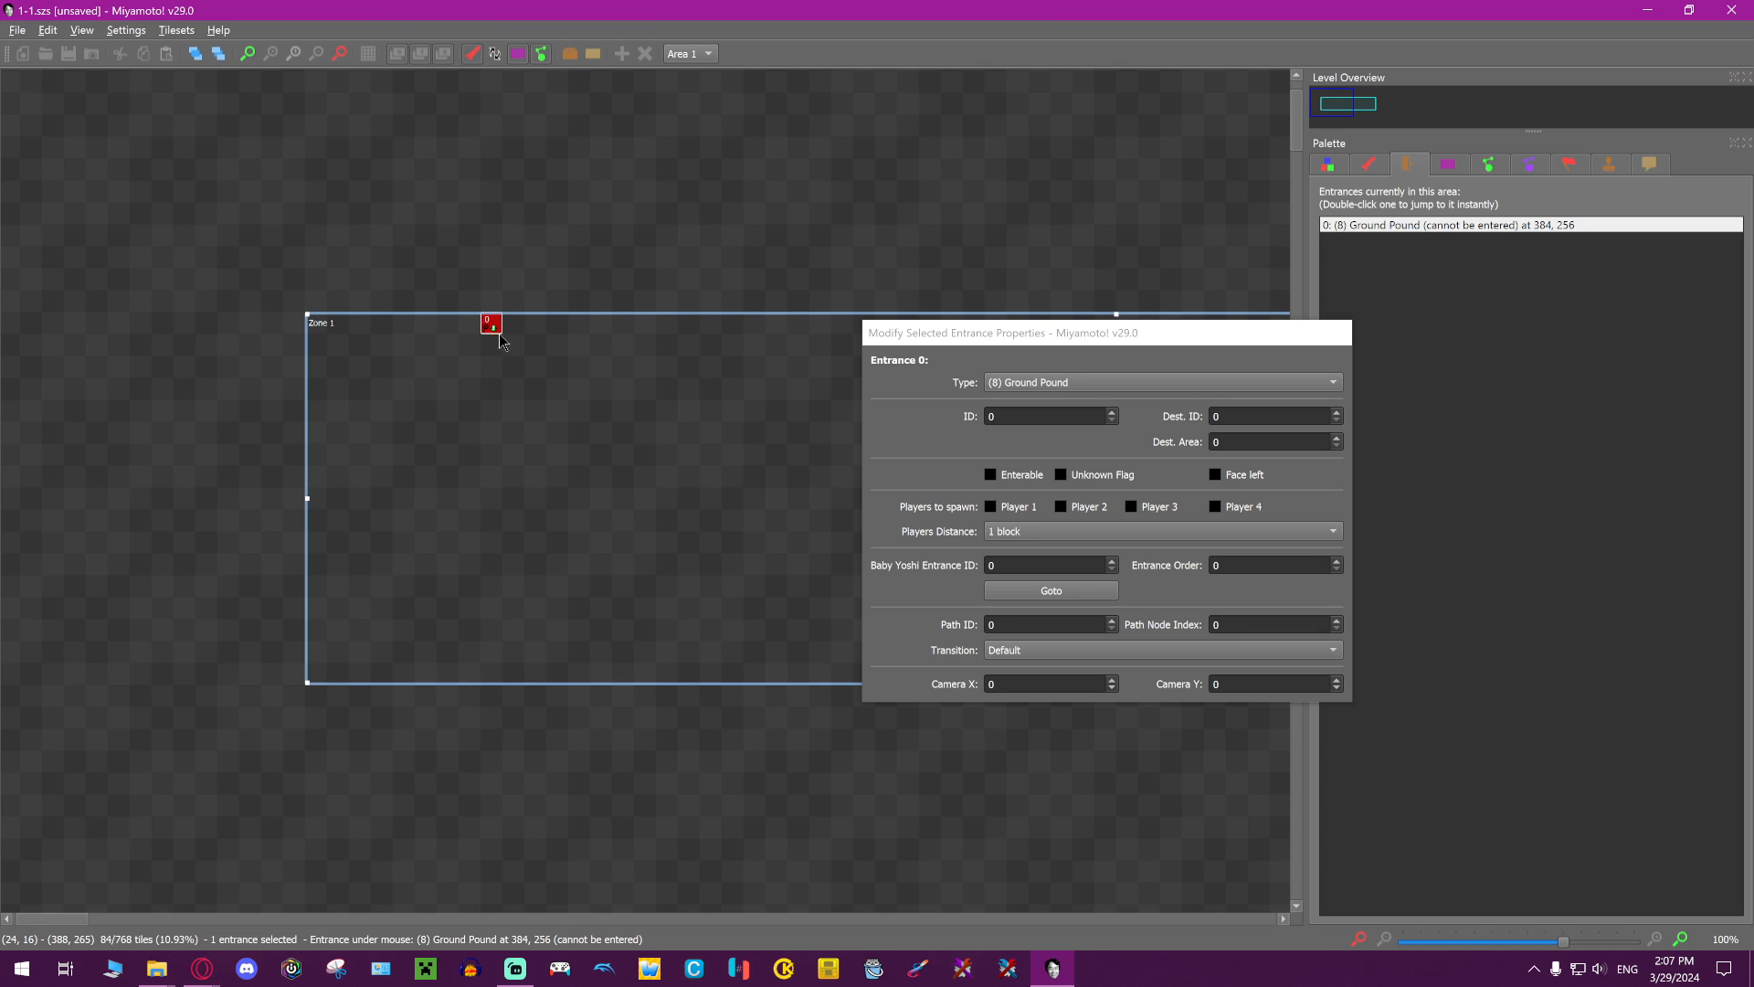
pyautogui.keyDown('ctrl'); pyautogui.click(496, 325); pyautogui.keyUp('ctrl')
pyautogui.click(496, 325)
pyautogui.keyDown('ctrl'); pyautogui.click(493, 327); pyautogui.keyUp('ctrl')
pyautogui.click(490, 328)
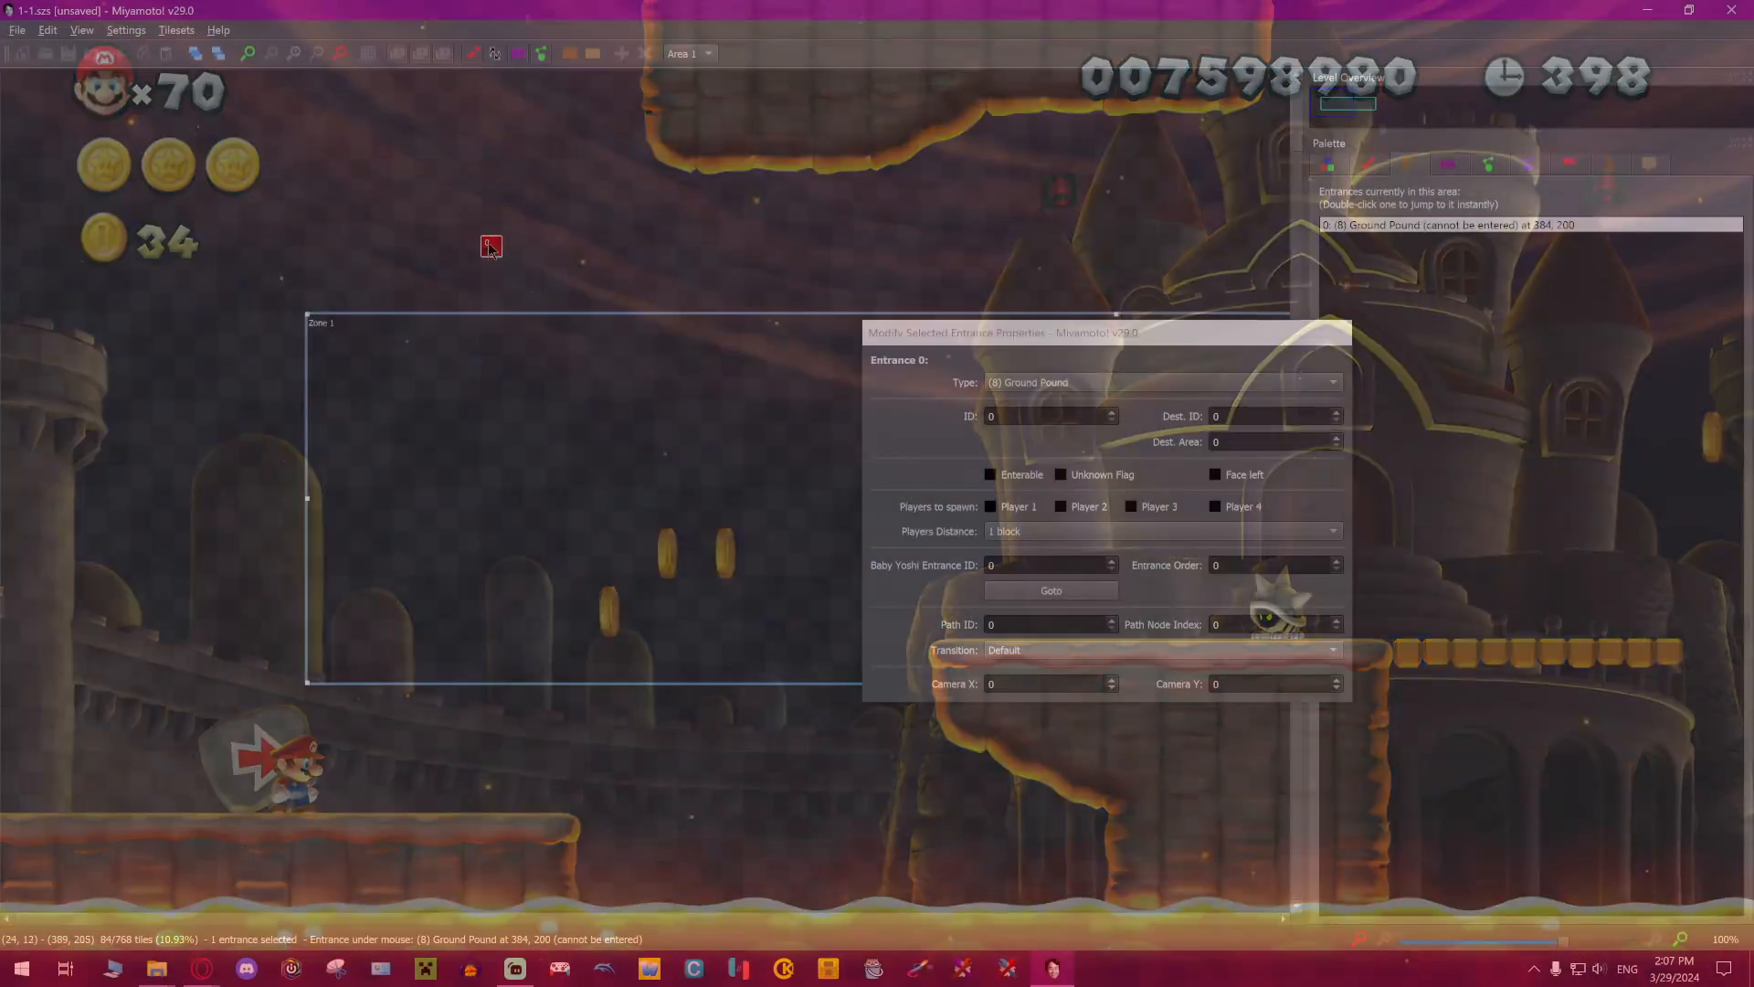
pyautogui.moveTo(491, 248); pyautogui.dragTo(501, 232)
pyautogui.click(508, 272)
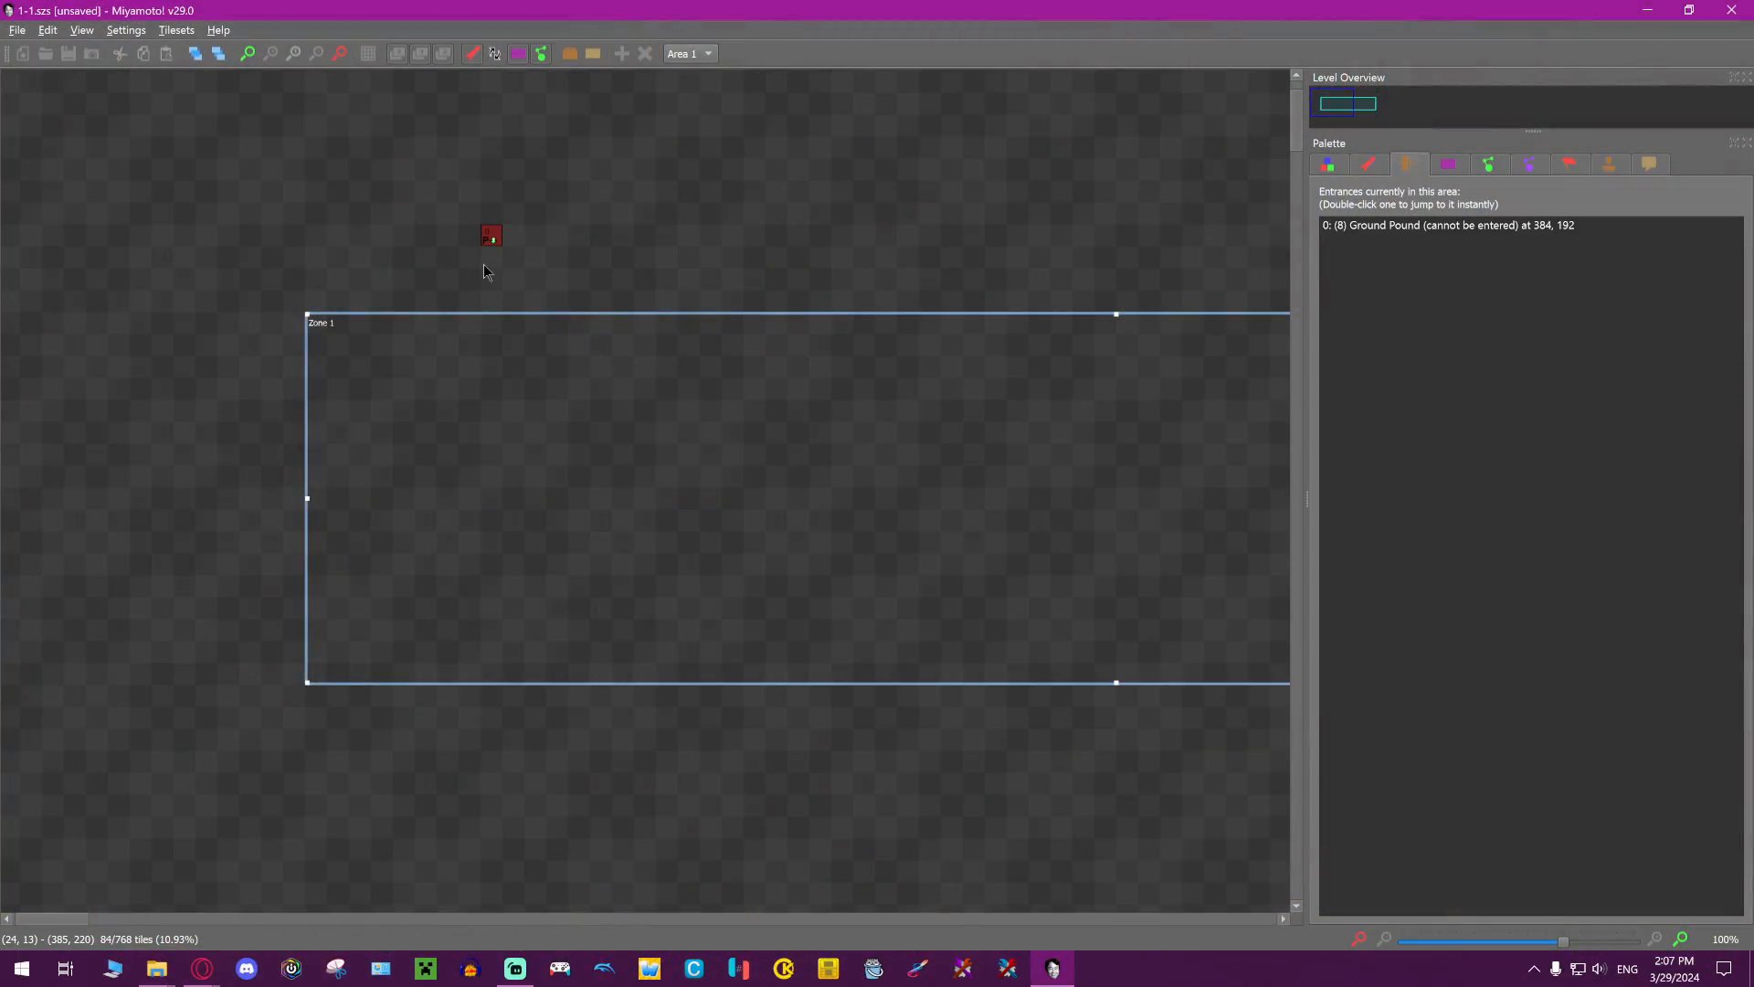
pyautogui.click(486, 236)
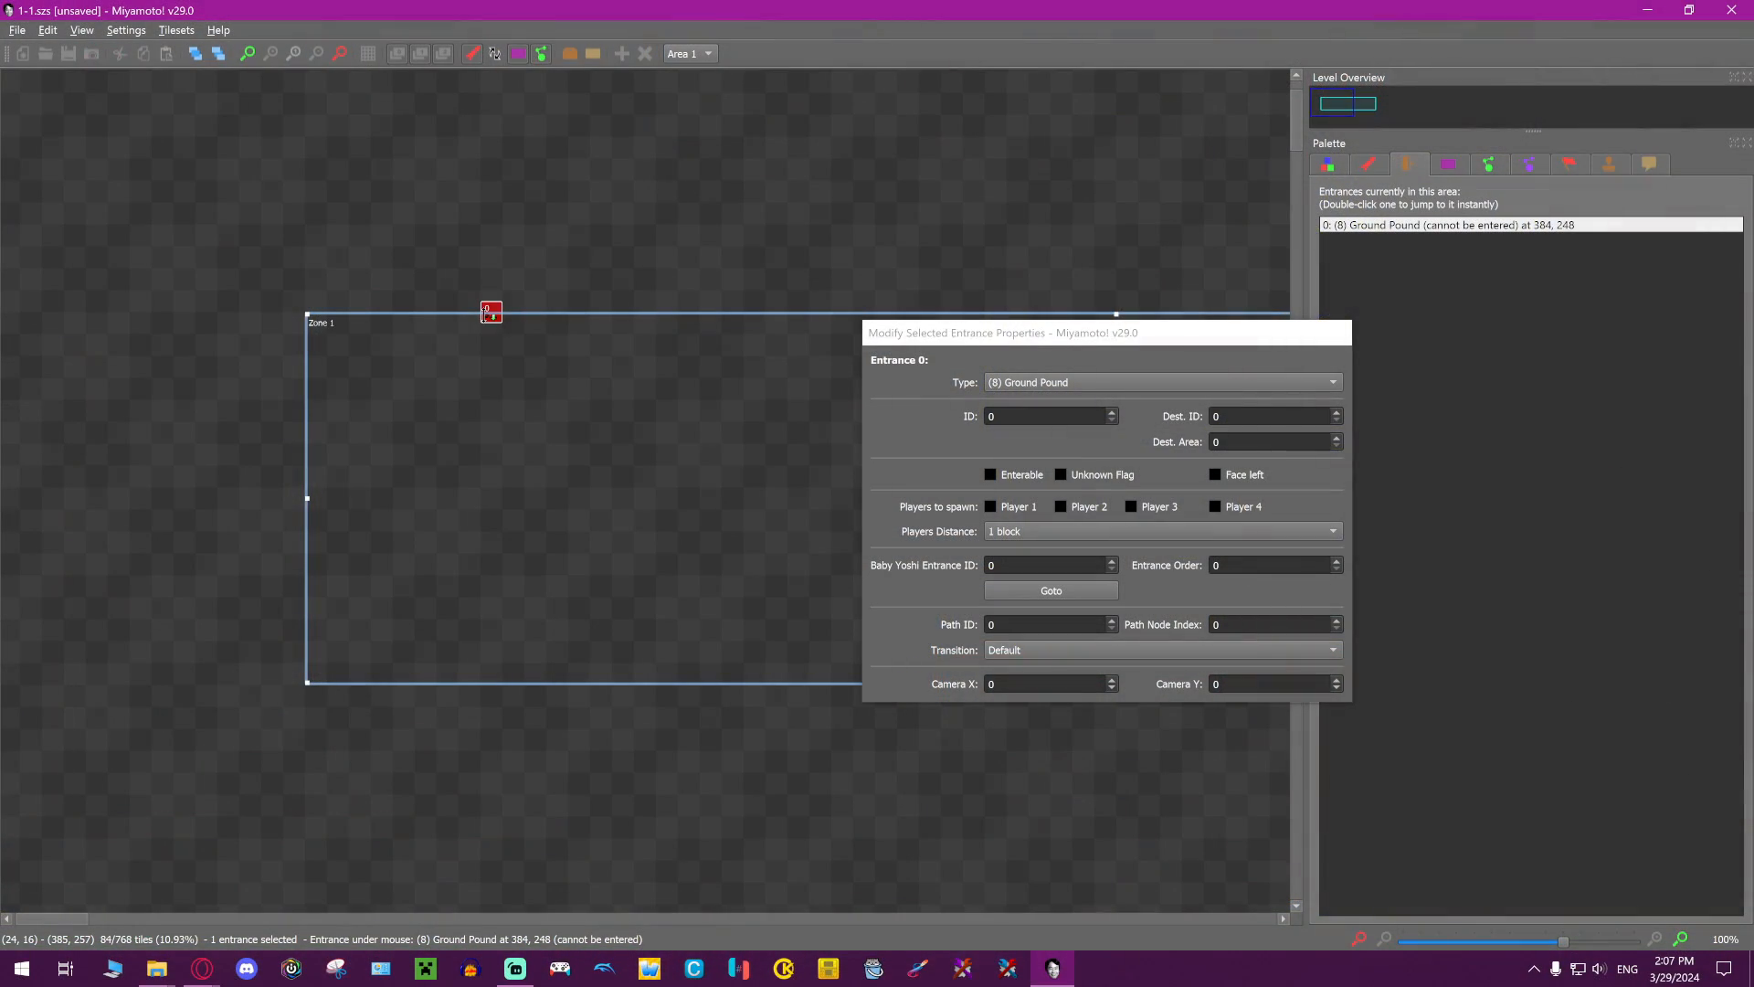
pyautogui.moveTo(483, 311); pyautogui.dragTo(424, 233)
pyautogui.click(546, 222)
pyautogui.click(680, 262)
# Select the castle floor edge piece among the embedded objects and set painting to layer 1
pyautogui.click(1368, 164)
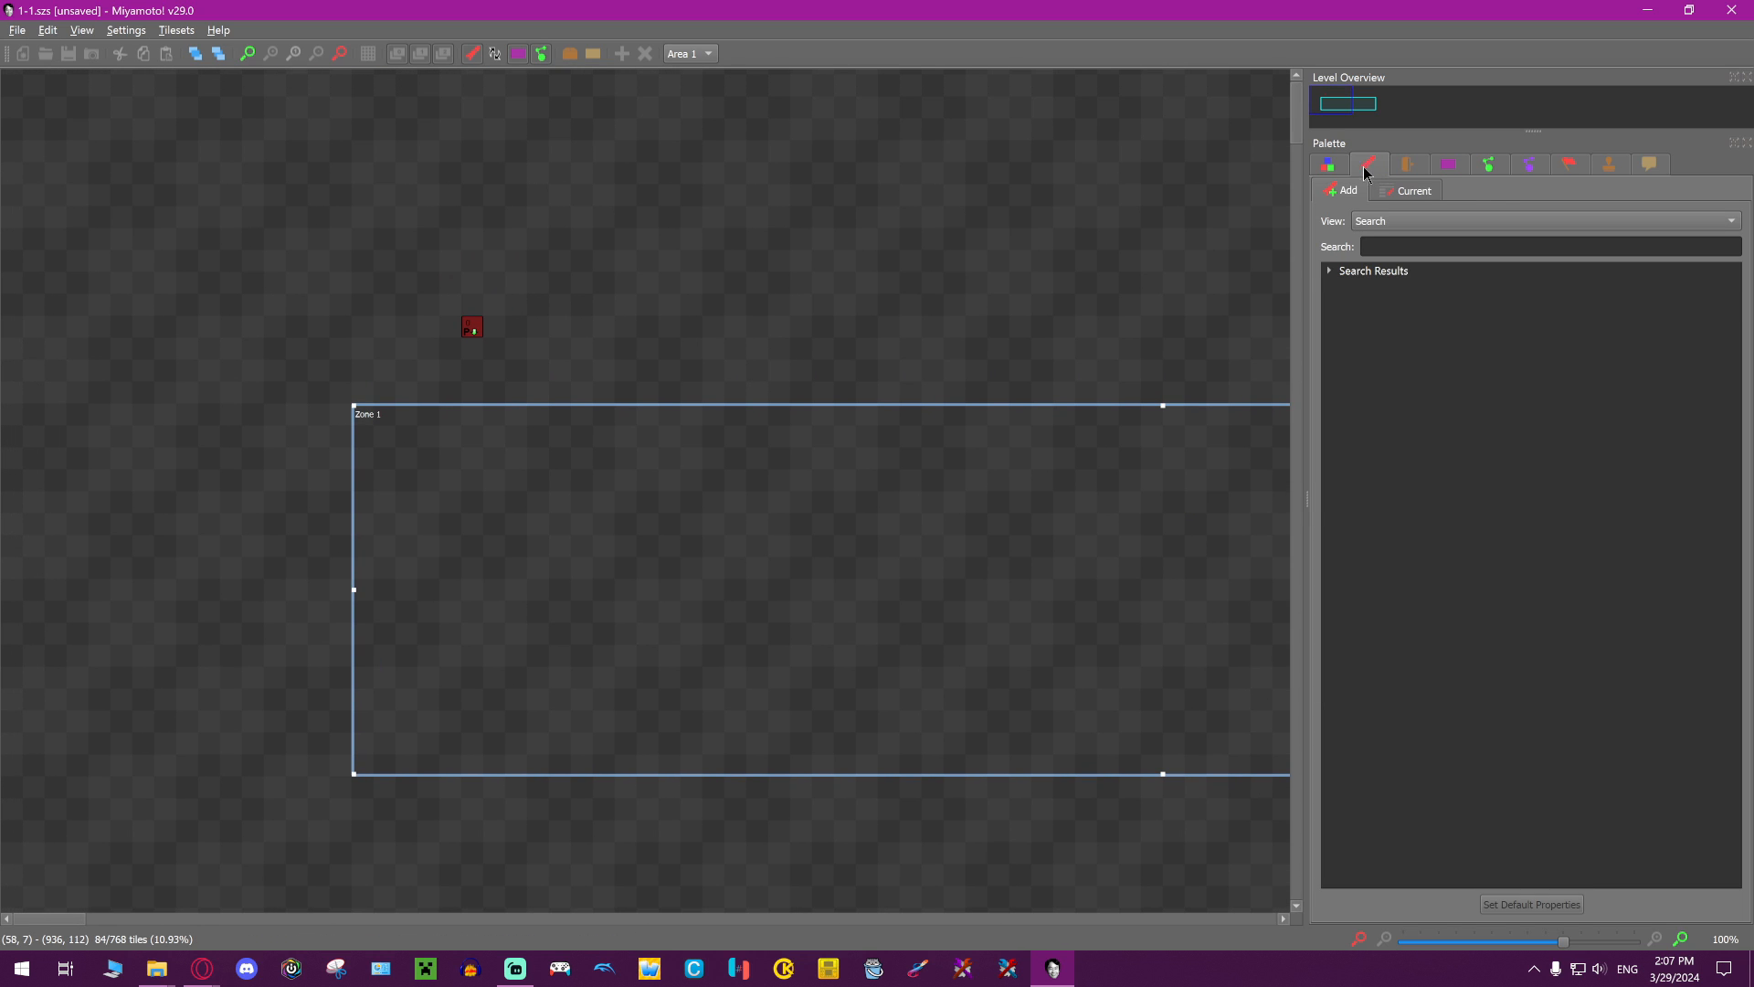
pyautogui.click(1329, 164)
pyautogui.click(1362, 325)
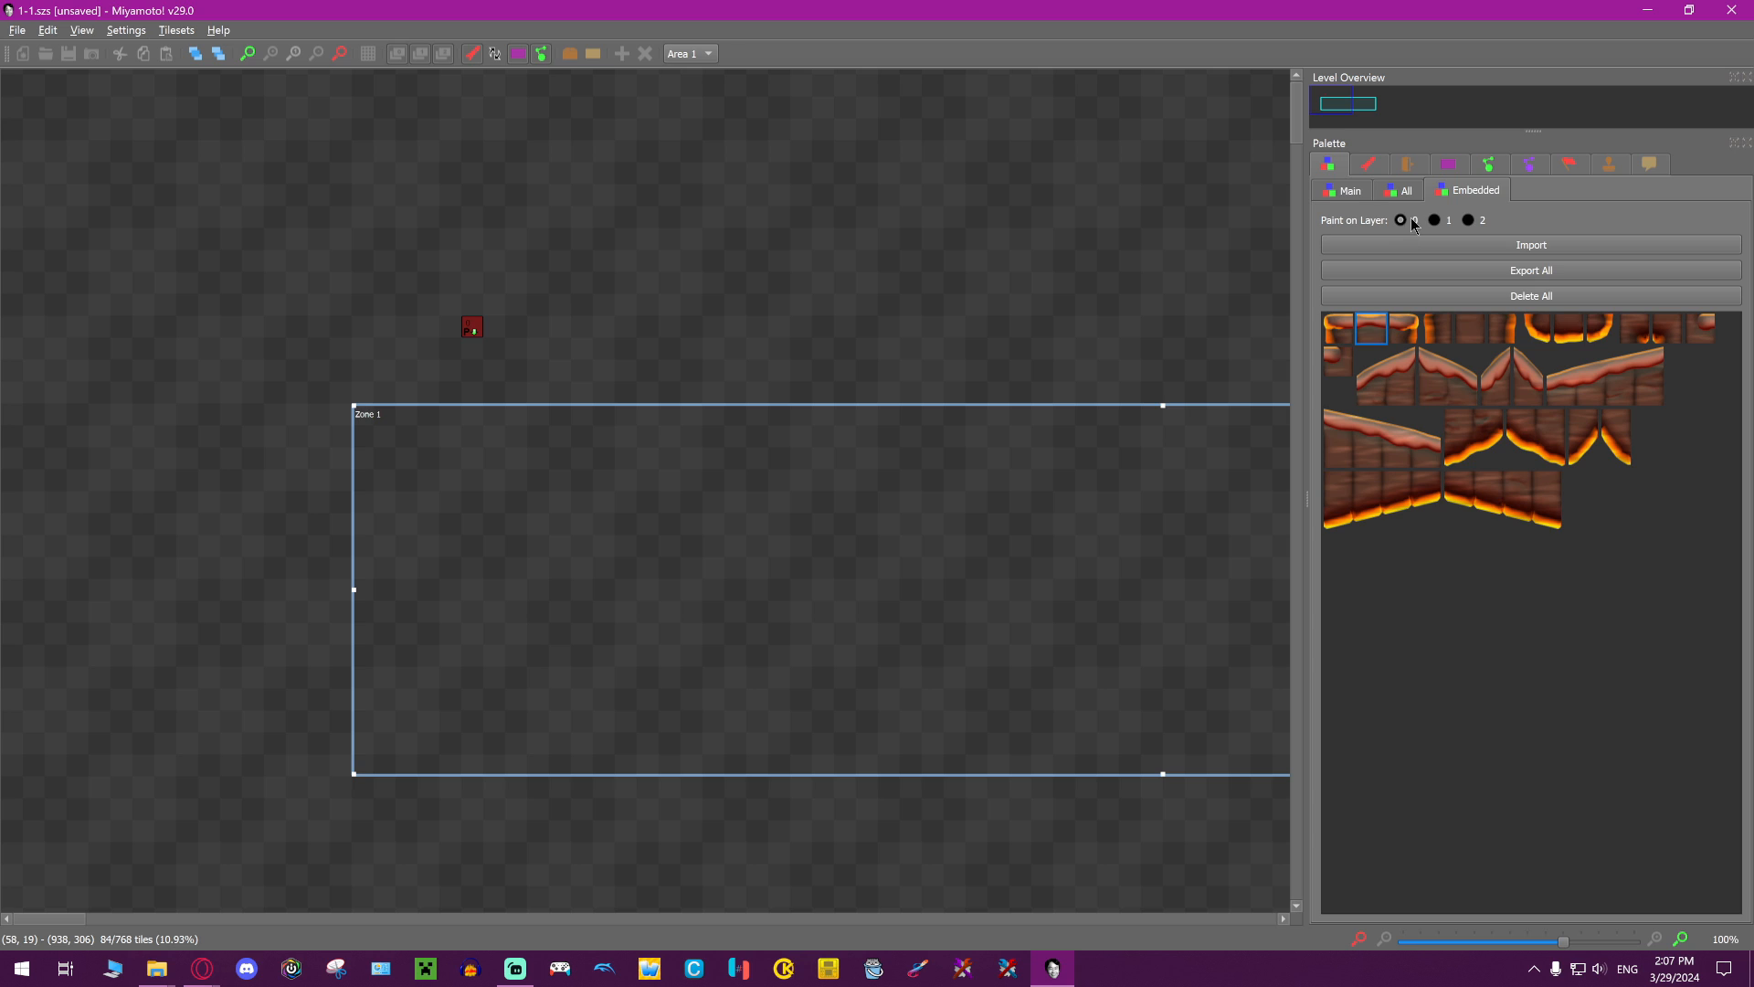
pyautogui.press('Left')
# Try Layer 0 Spotlight and its size options in Zone 1's settings, then close the settings without saving
pyautogui.hotkey('ctrl', 'alt', 'z')
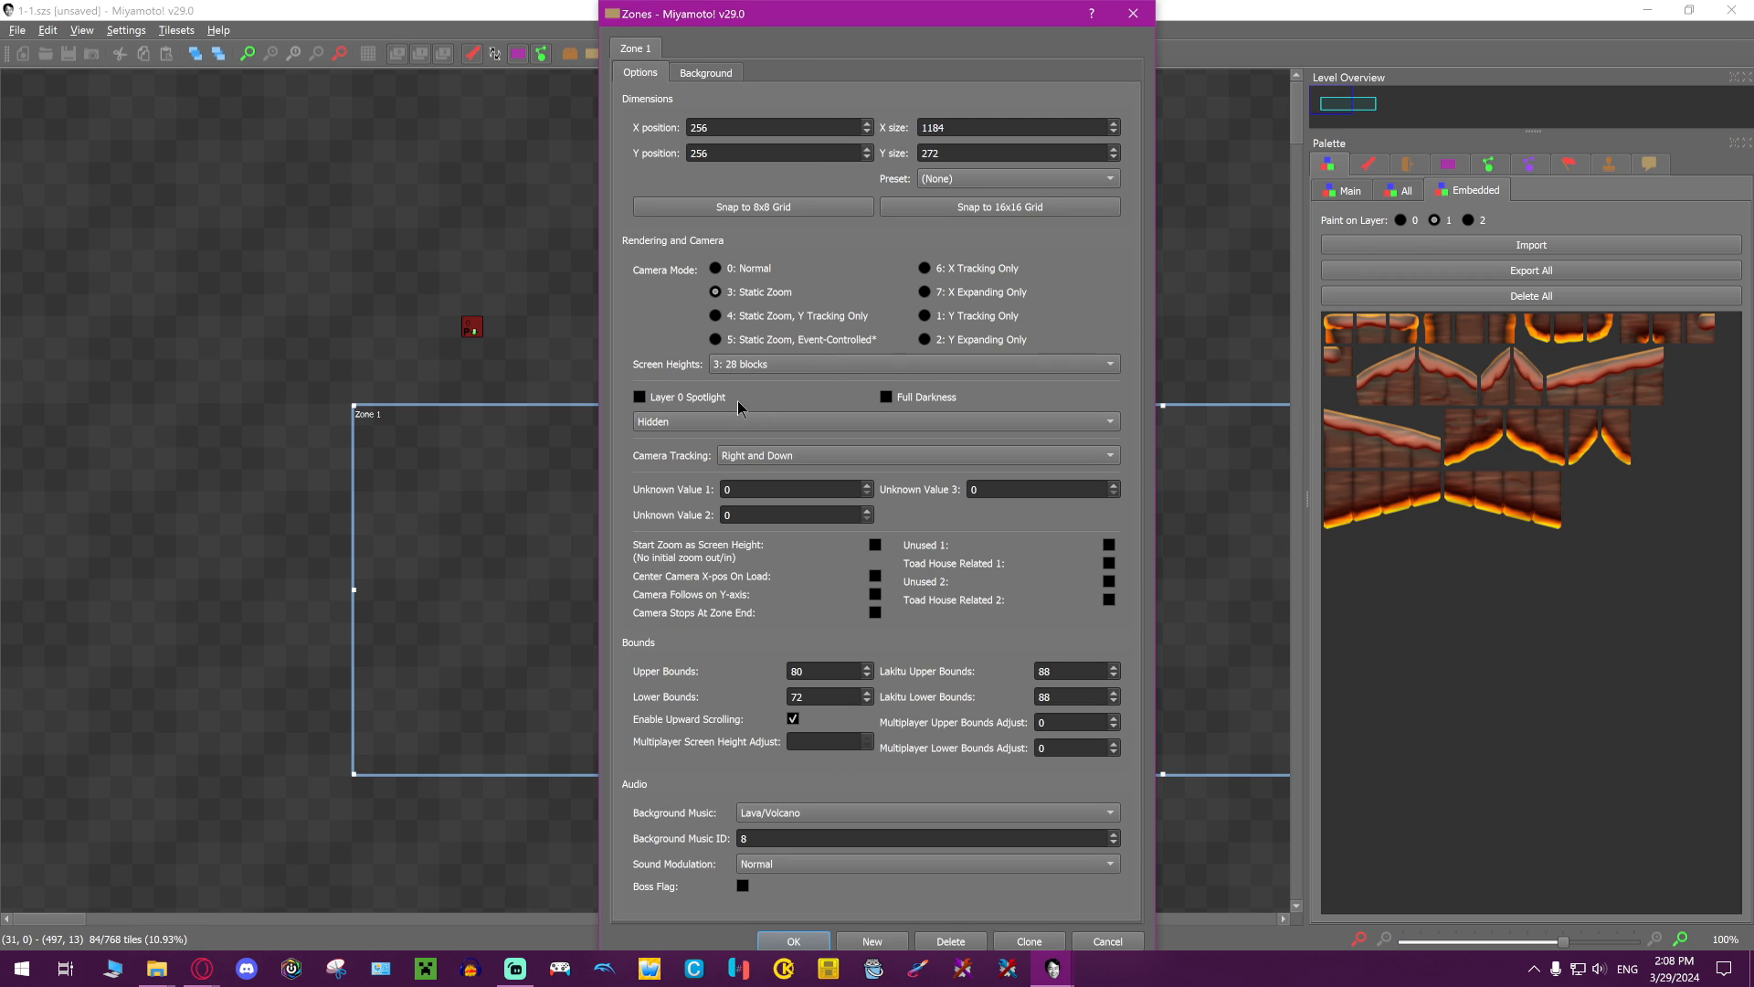
pyautogui.click(1134, 13)
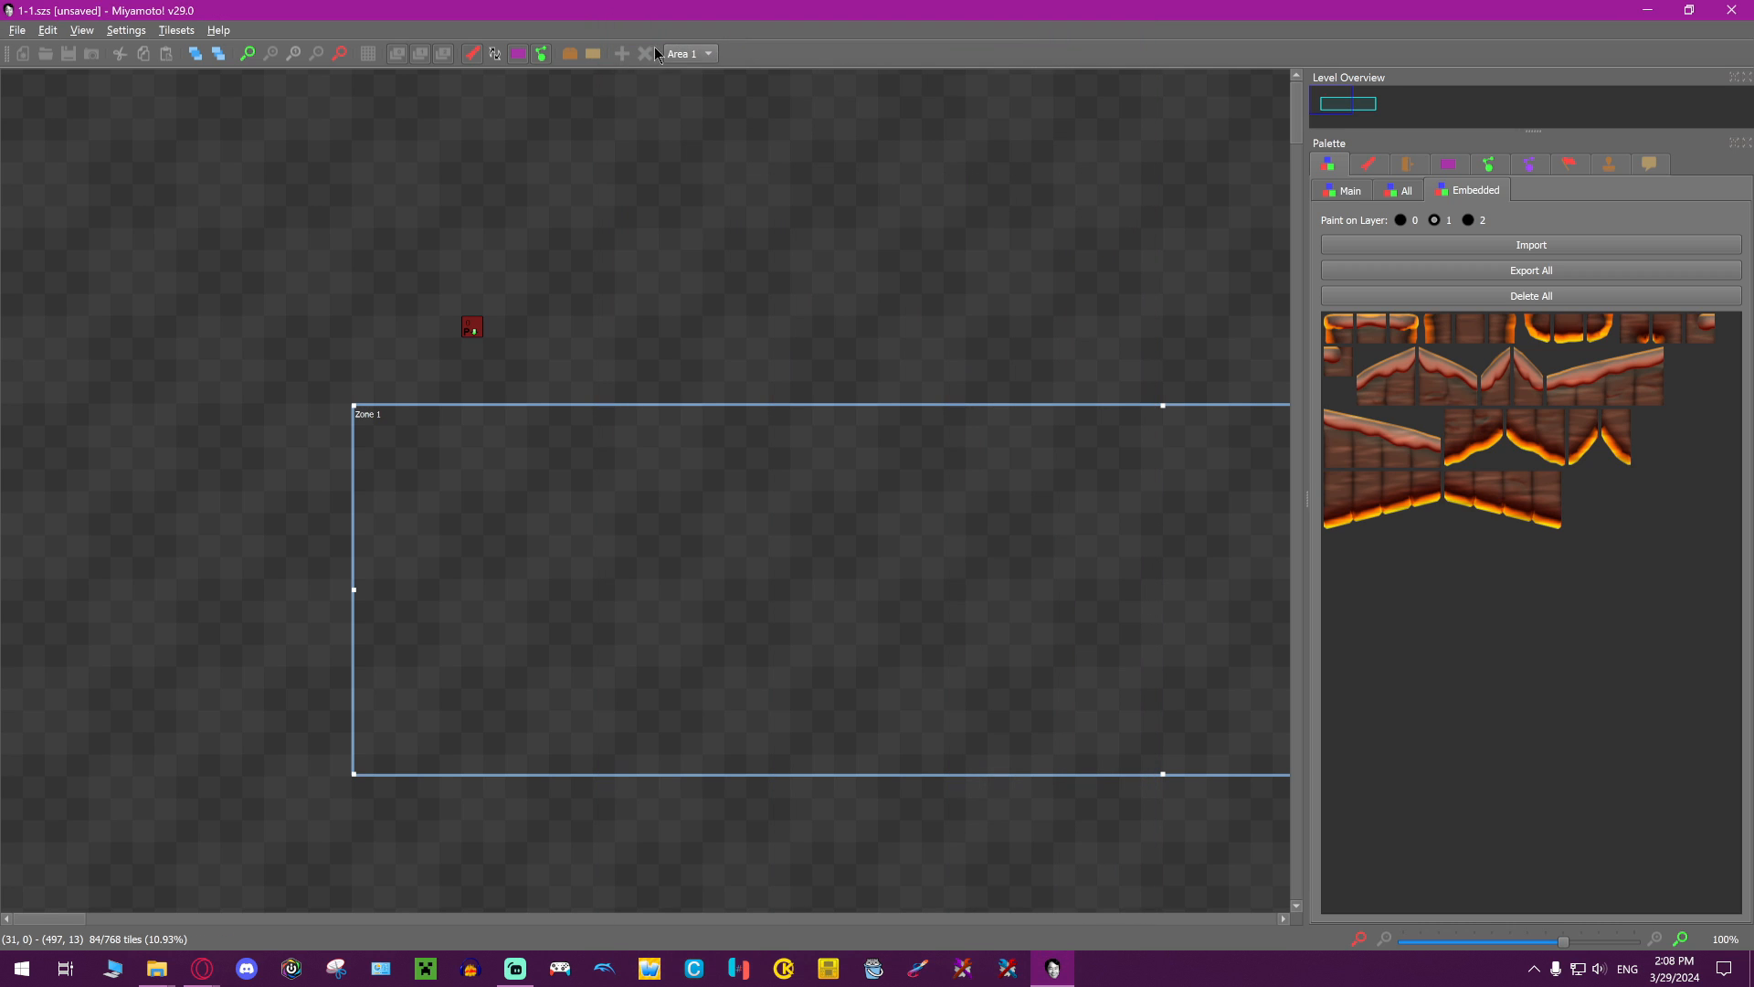
pyautogui.click(584, 51)
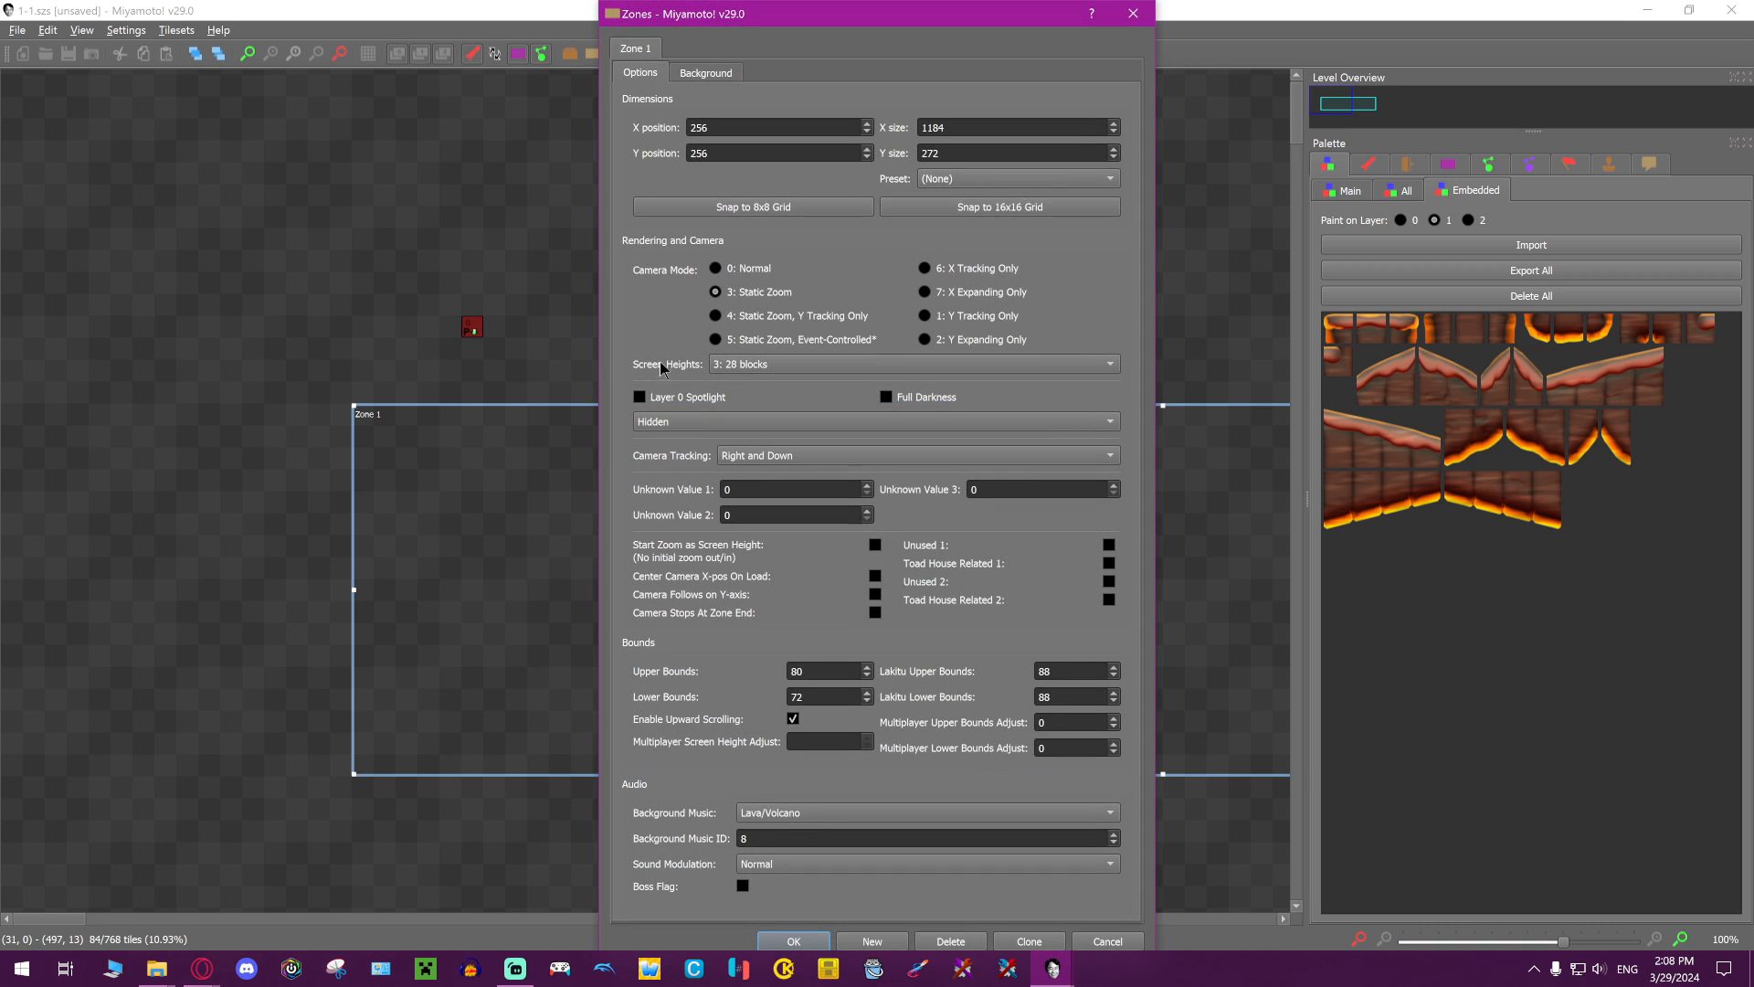
pyautogui.click(725, 416)
pyautogui.click(728, 399)
pyautogui.click(700, 423)
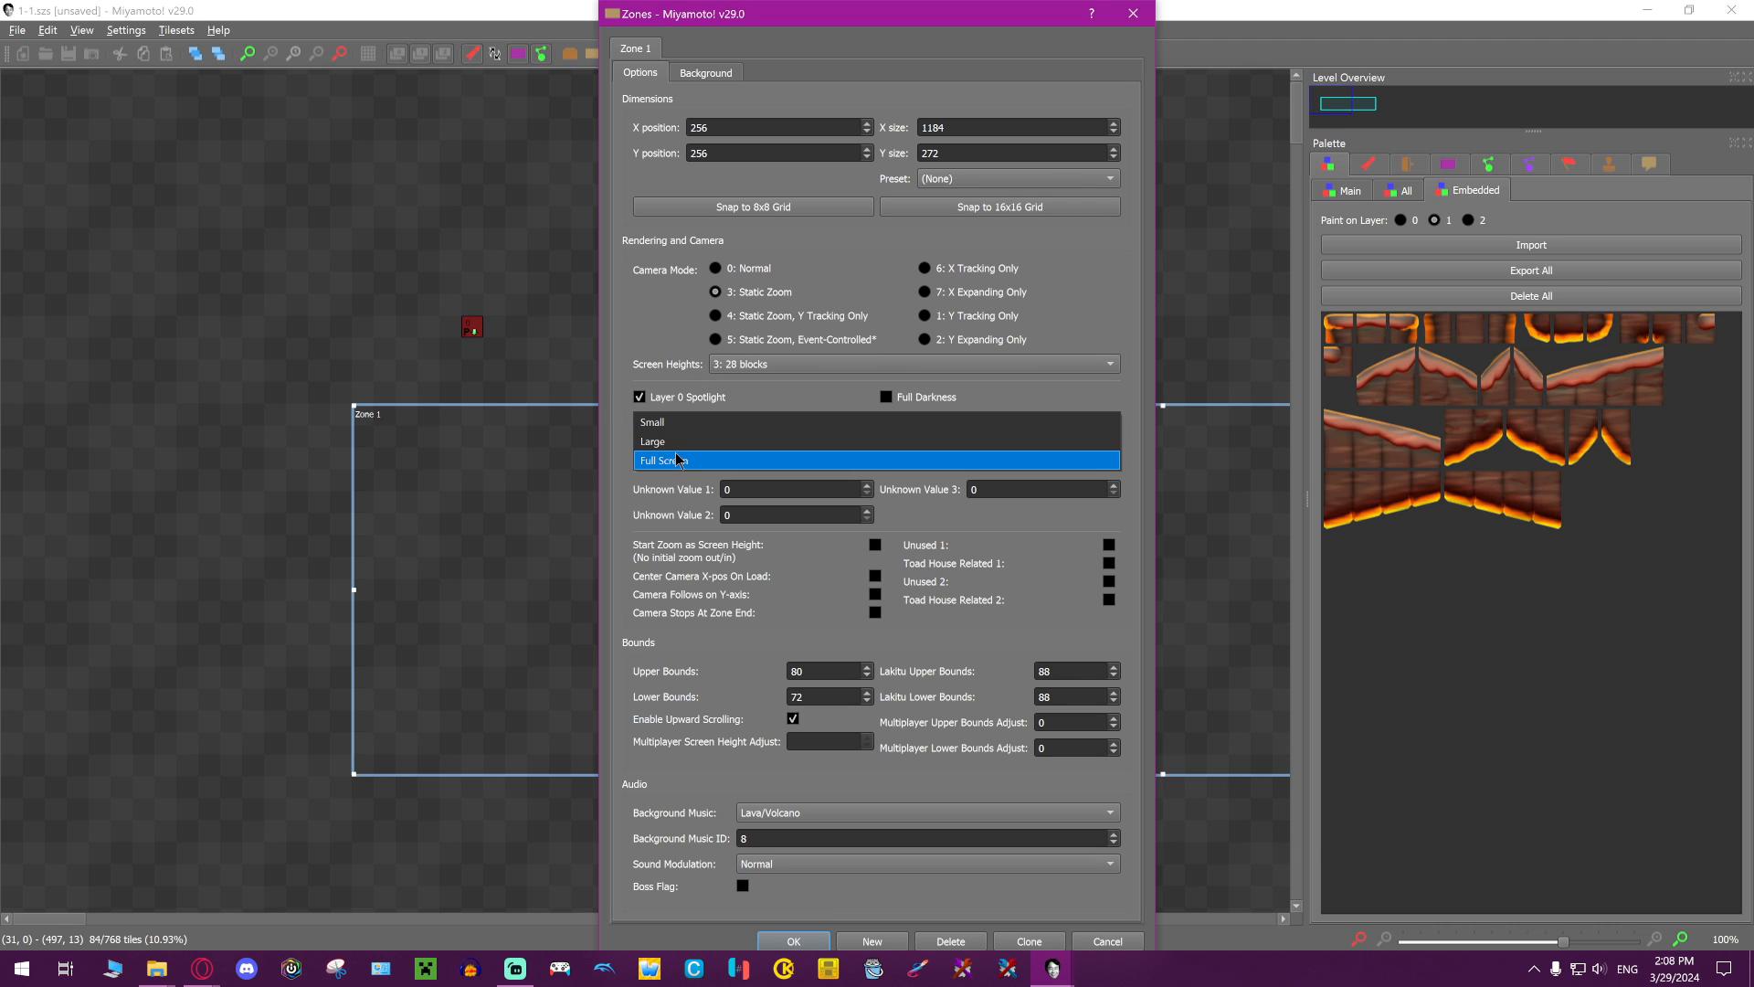
pyautogui.click(1153, 26)
pyautogui.click(1142, 12)
# Lay a castle floor strip across Zone 1's left boundary near its bottom and end it with the top-right corner piece
pyautogui.moveTo(766, 497); pyautogui.dragTo(743, 449, button='middle')
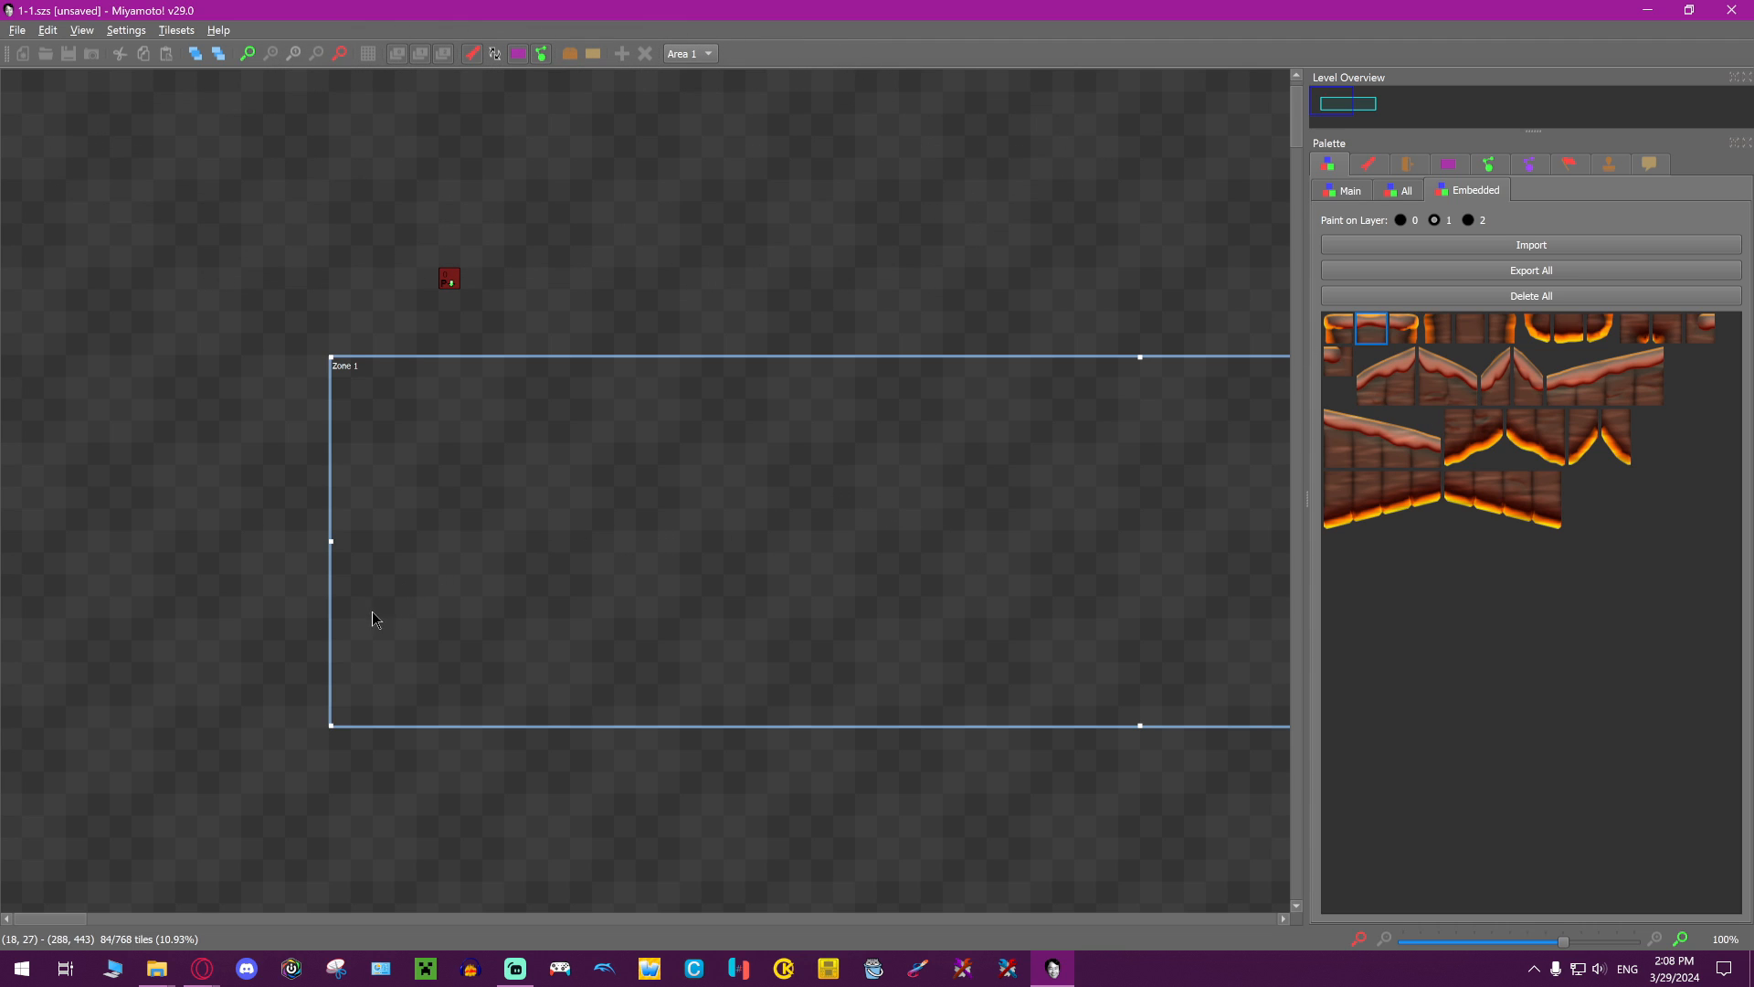
pyautogui.rightClick(283, 611)
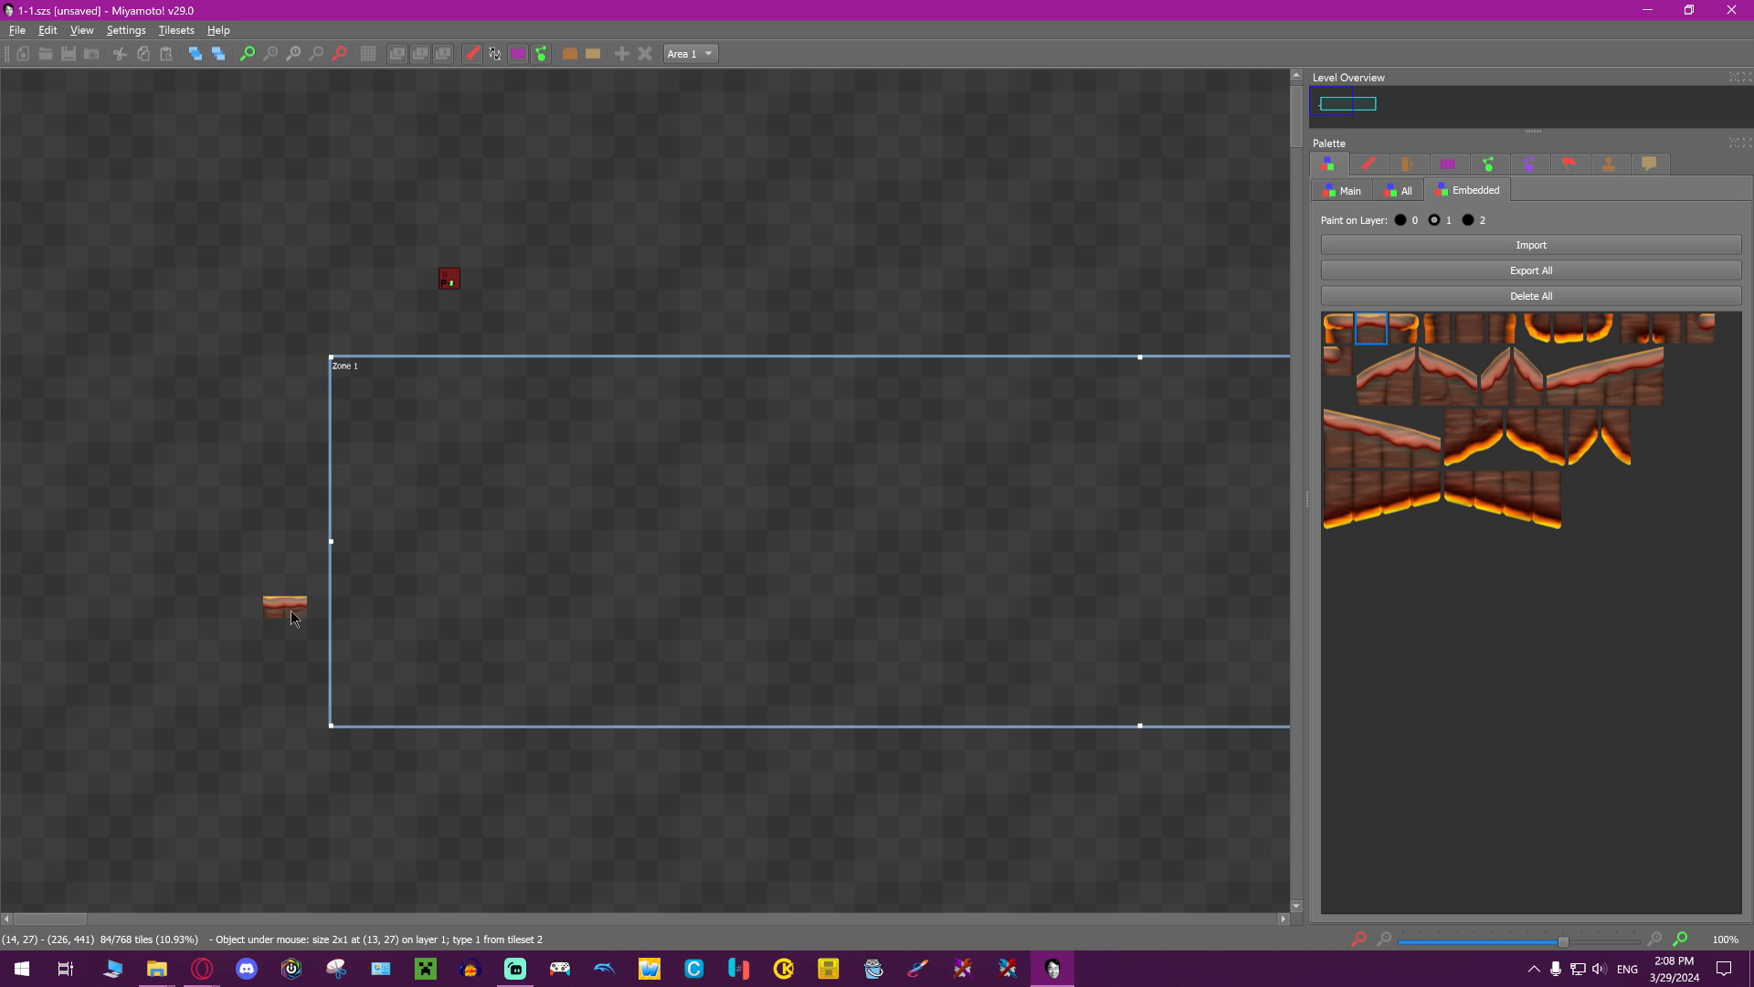
pyautogui.moveTo(367, 617); pyautogui.dragTo(548, 615, button='right')
pyautogui.moveTo(539, 611); pyautogui.dragTo(509, 681)
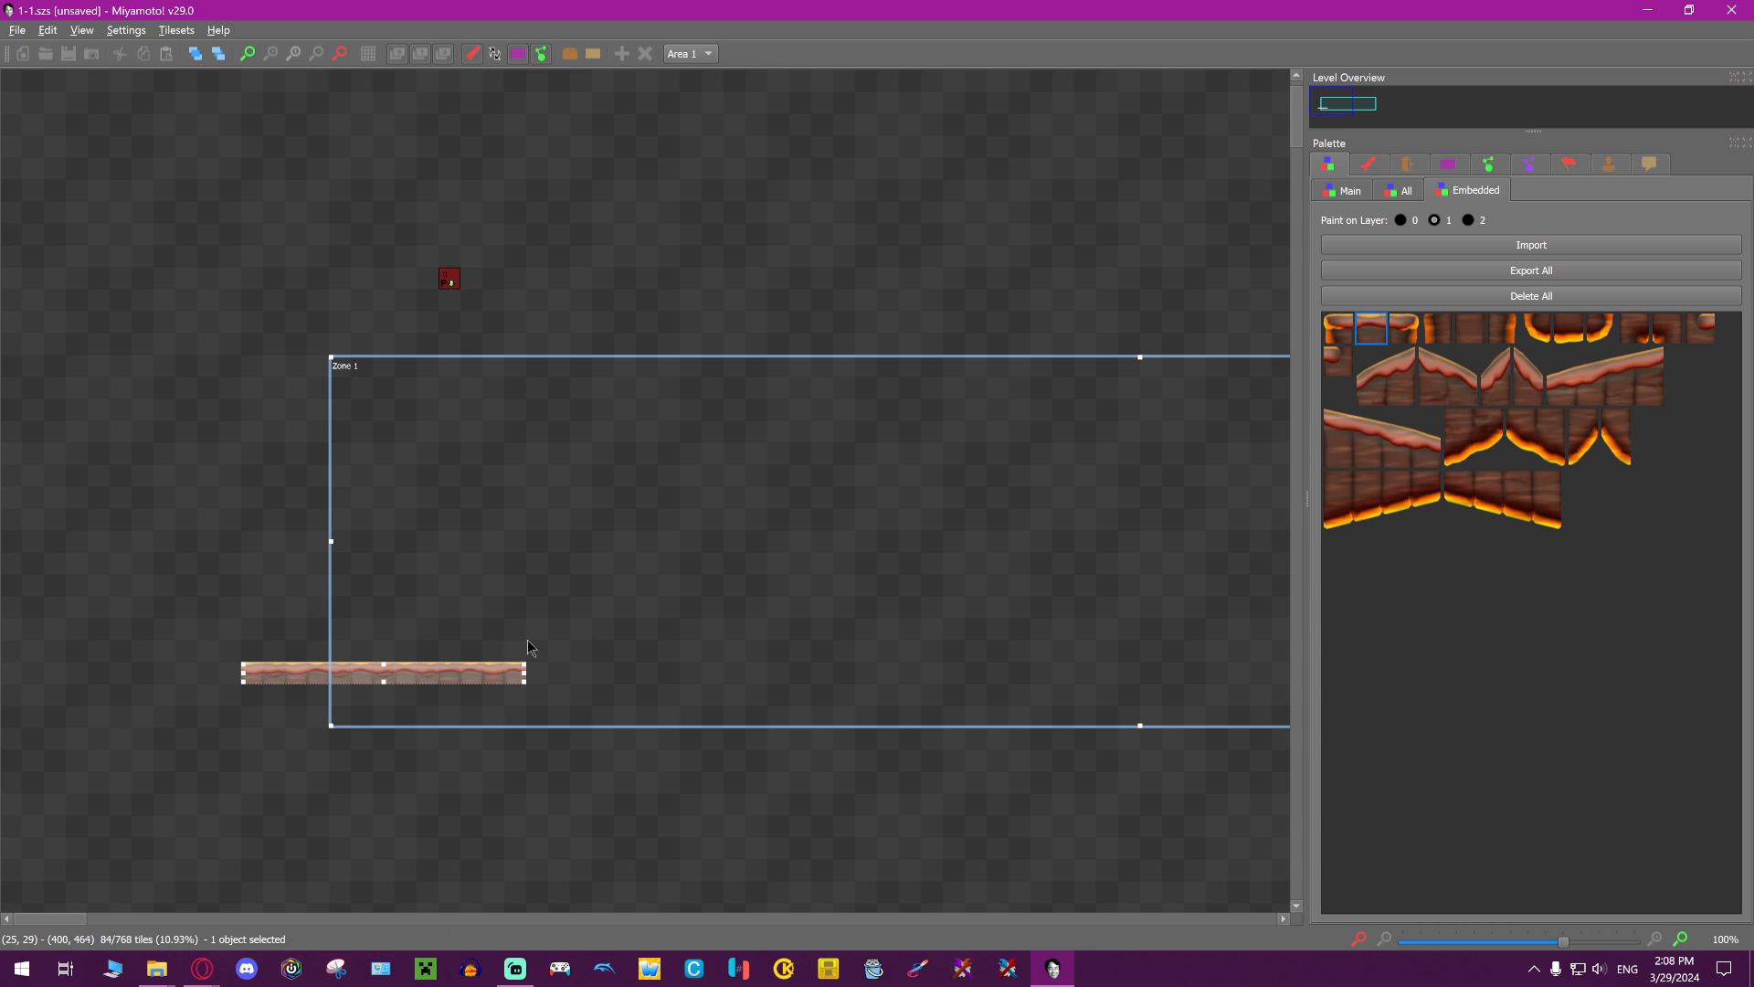
pyautogui.click(948, 455)
pyautogui.click(1416, 336)
pyautogui.rightClick(537, 672)
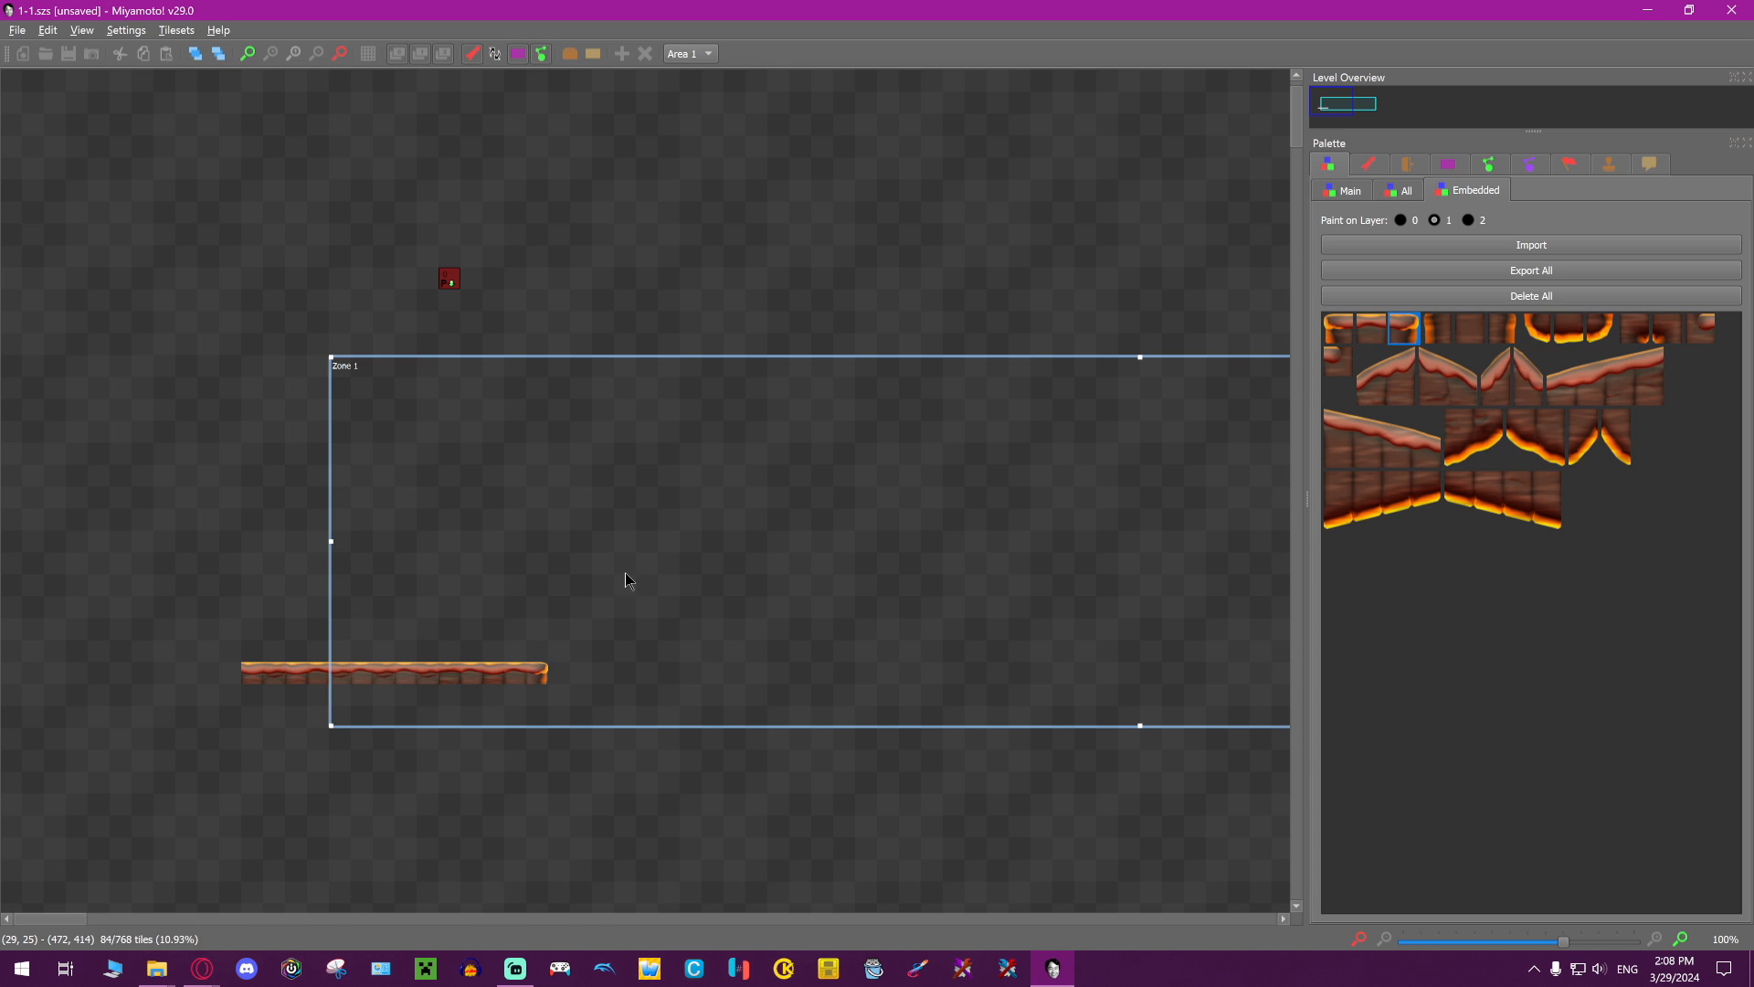
# Build a second platform's left side from a top-left corner, bottom-left corner, descending ceiling slope, inner corner and a tall left wall
pyautogui.click(1338, 327)
pyautogui.rightClick(645, 614)
pyautogui.click(719, 542)
pyautogui.click(1536, 328)
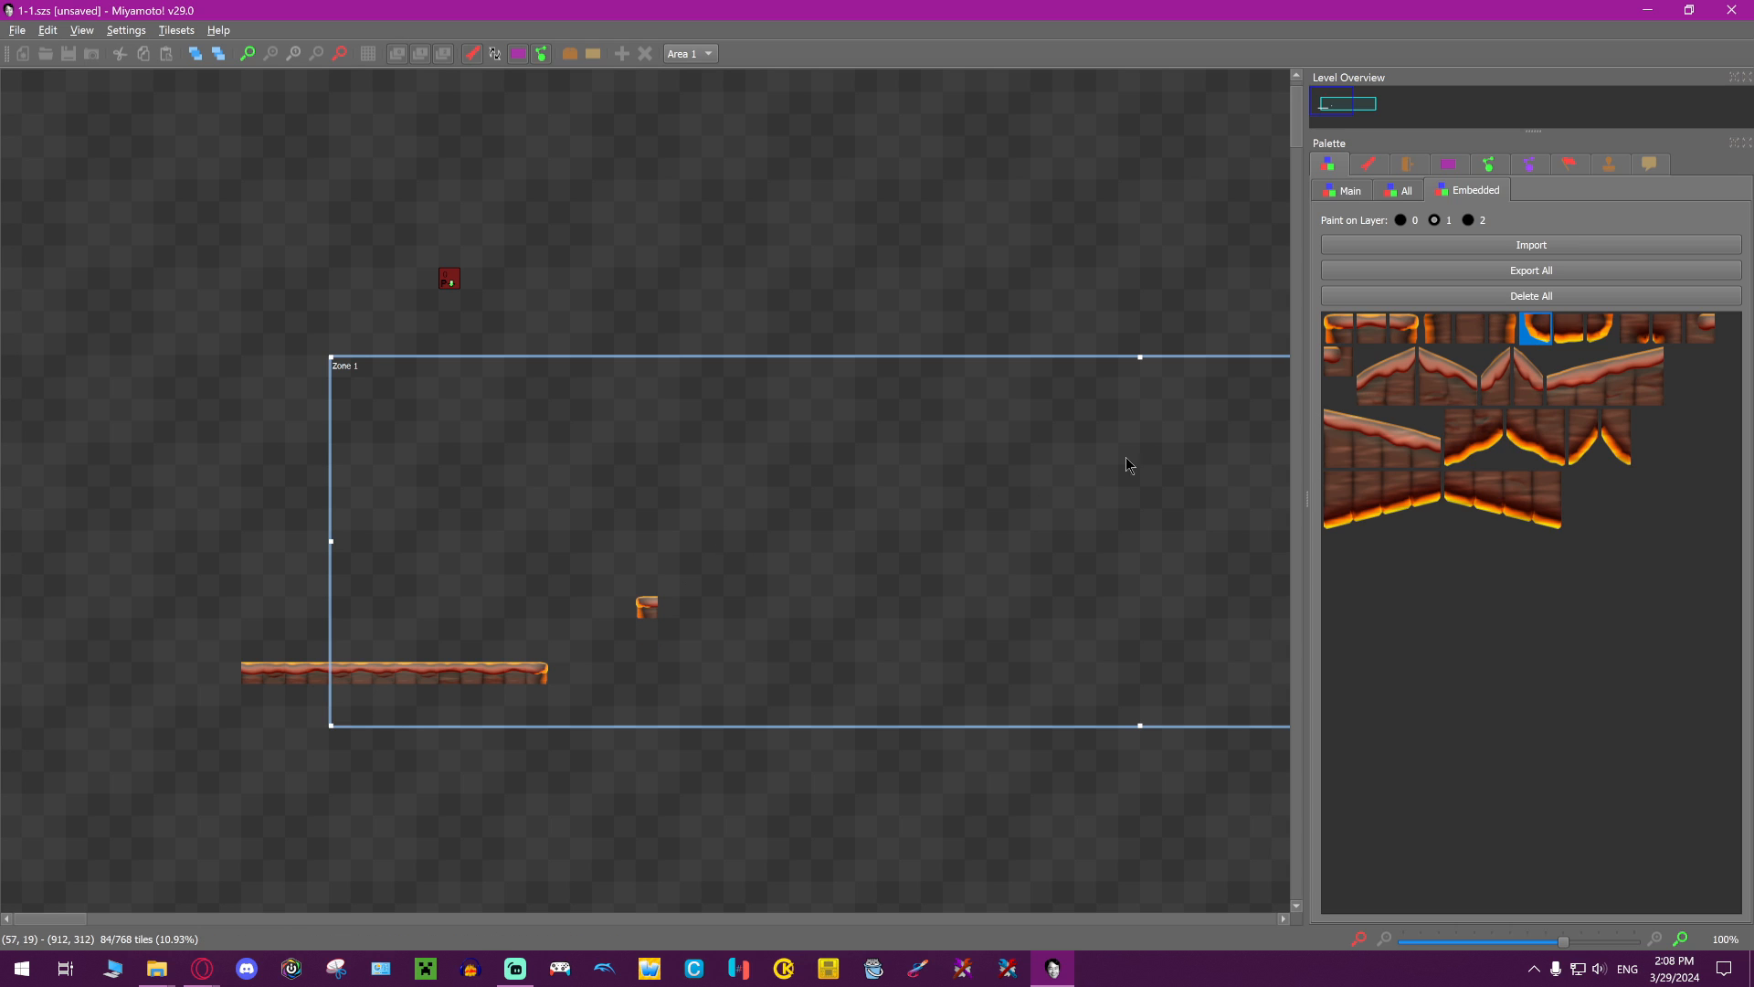
pyautogui.rightClick(637, 633)
pyautogui.click(1550, 458)
pyautogui.rightClick(668, 630)
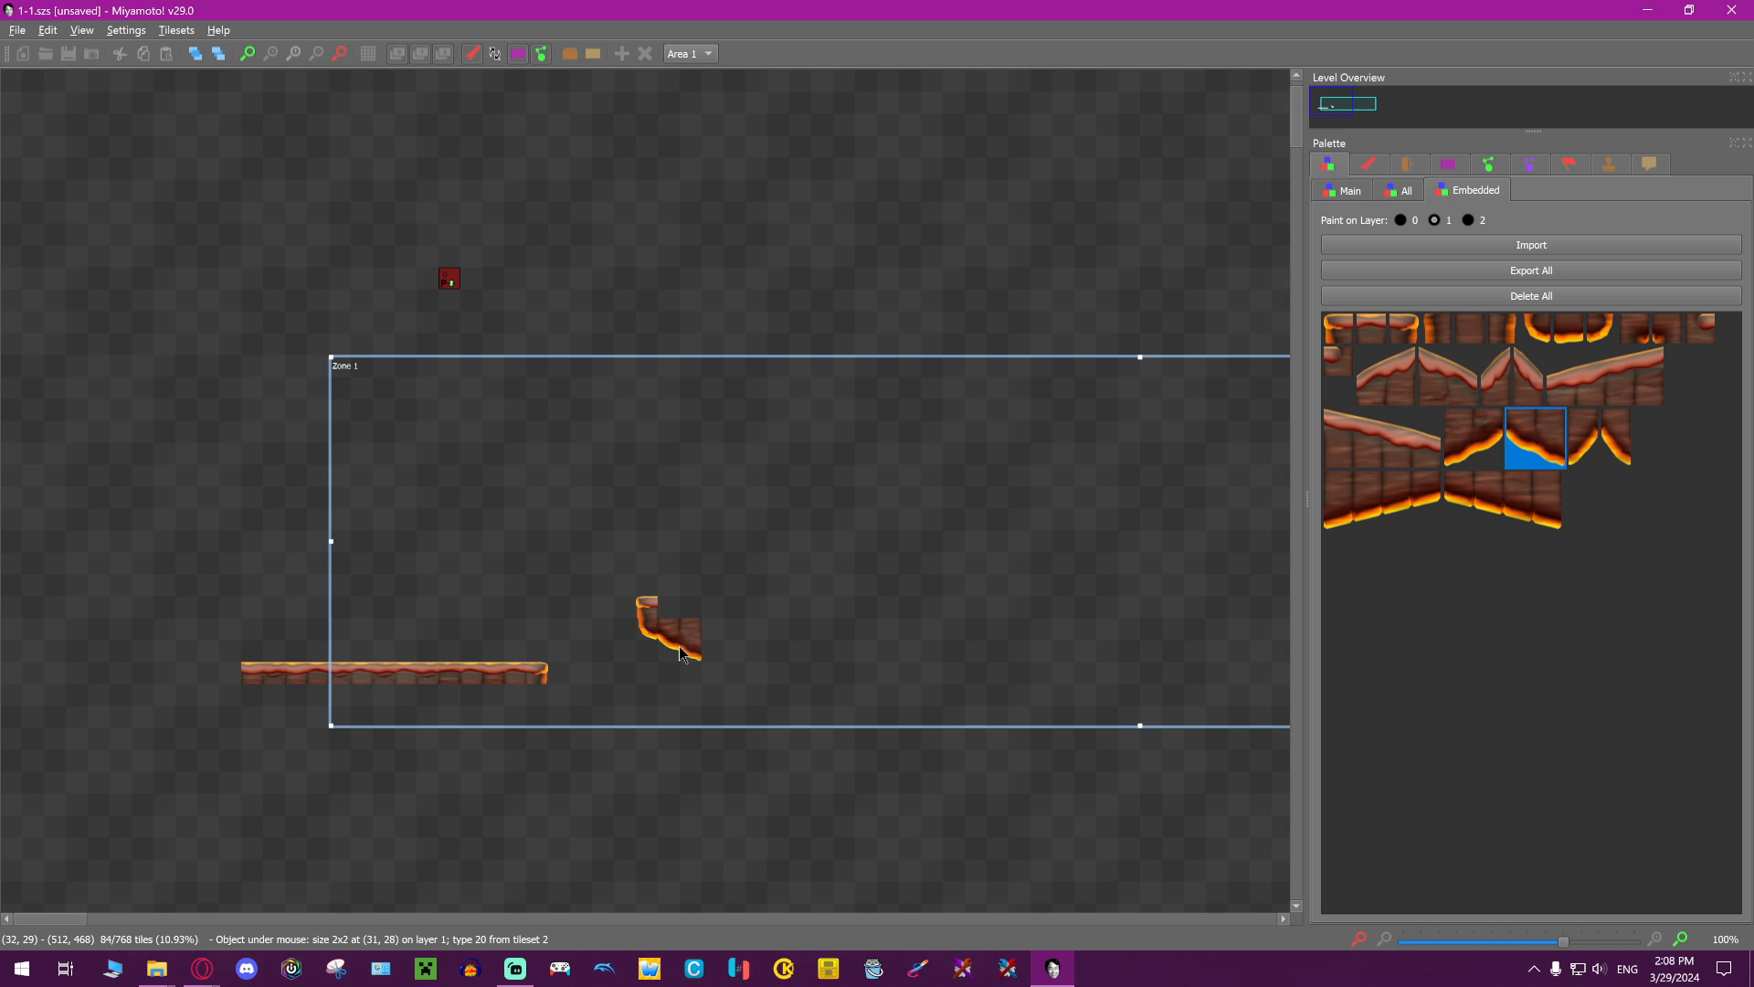
pyautogui.click(1670, 331)
pyautogui.rightClick(713, 652)
pyautogui.click(1437, 328)
pyautogui.moveTo(716, 699); pyautogui.dragTo(711, 827, button='right')
# Extend the second platform's top with a floor edge and add a right wall below the first platform's corner
pyautogui.moveTo(802, 589); pyautogui.dragTo(816, 492, button='middle')
pyautogui.click(1364, 325)
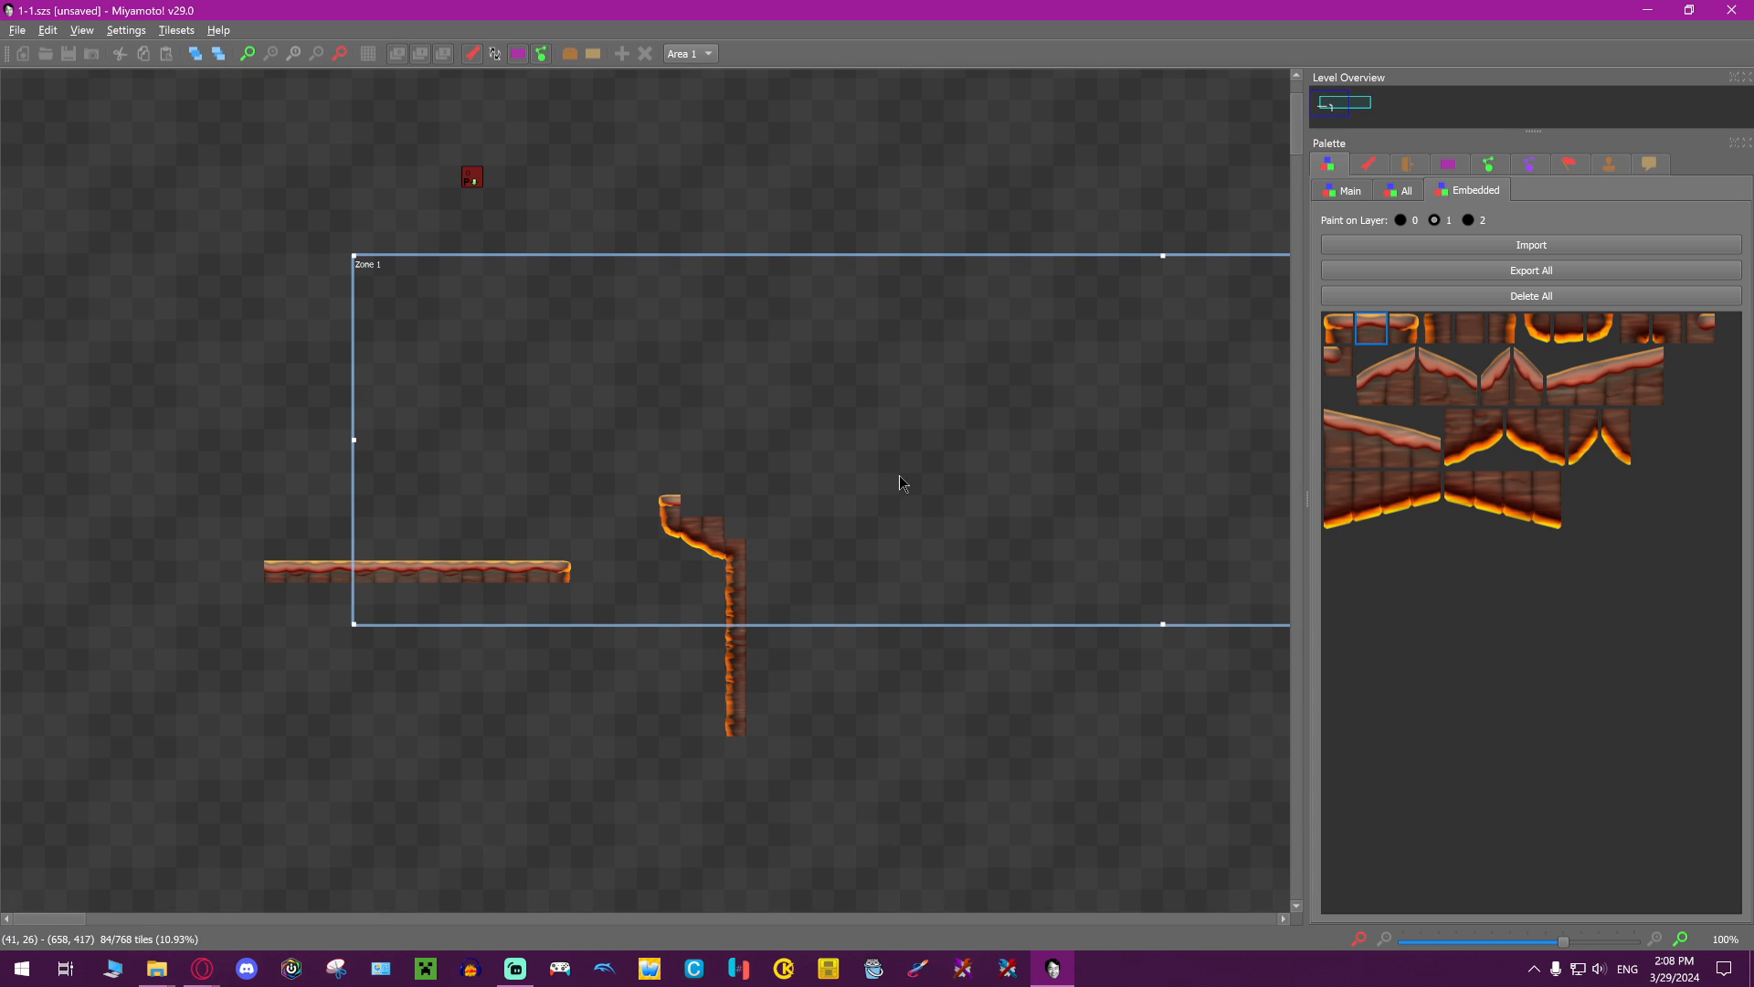
pyautogui.moveTo(696, 509); pyautogui.dragTo(793, 502, button='right')
pyautogui.click(1503, 329)
pyautogui.moveTo(560, 586); pyautogui.dragTo(560, 710, button='right')
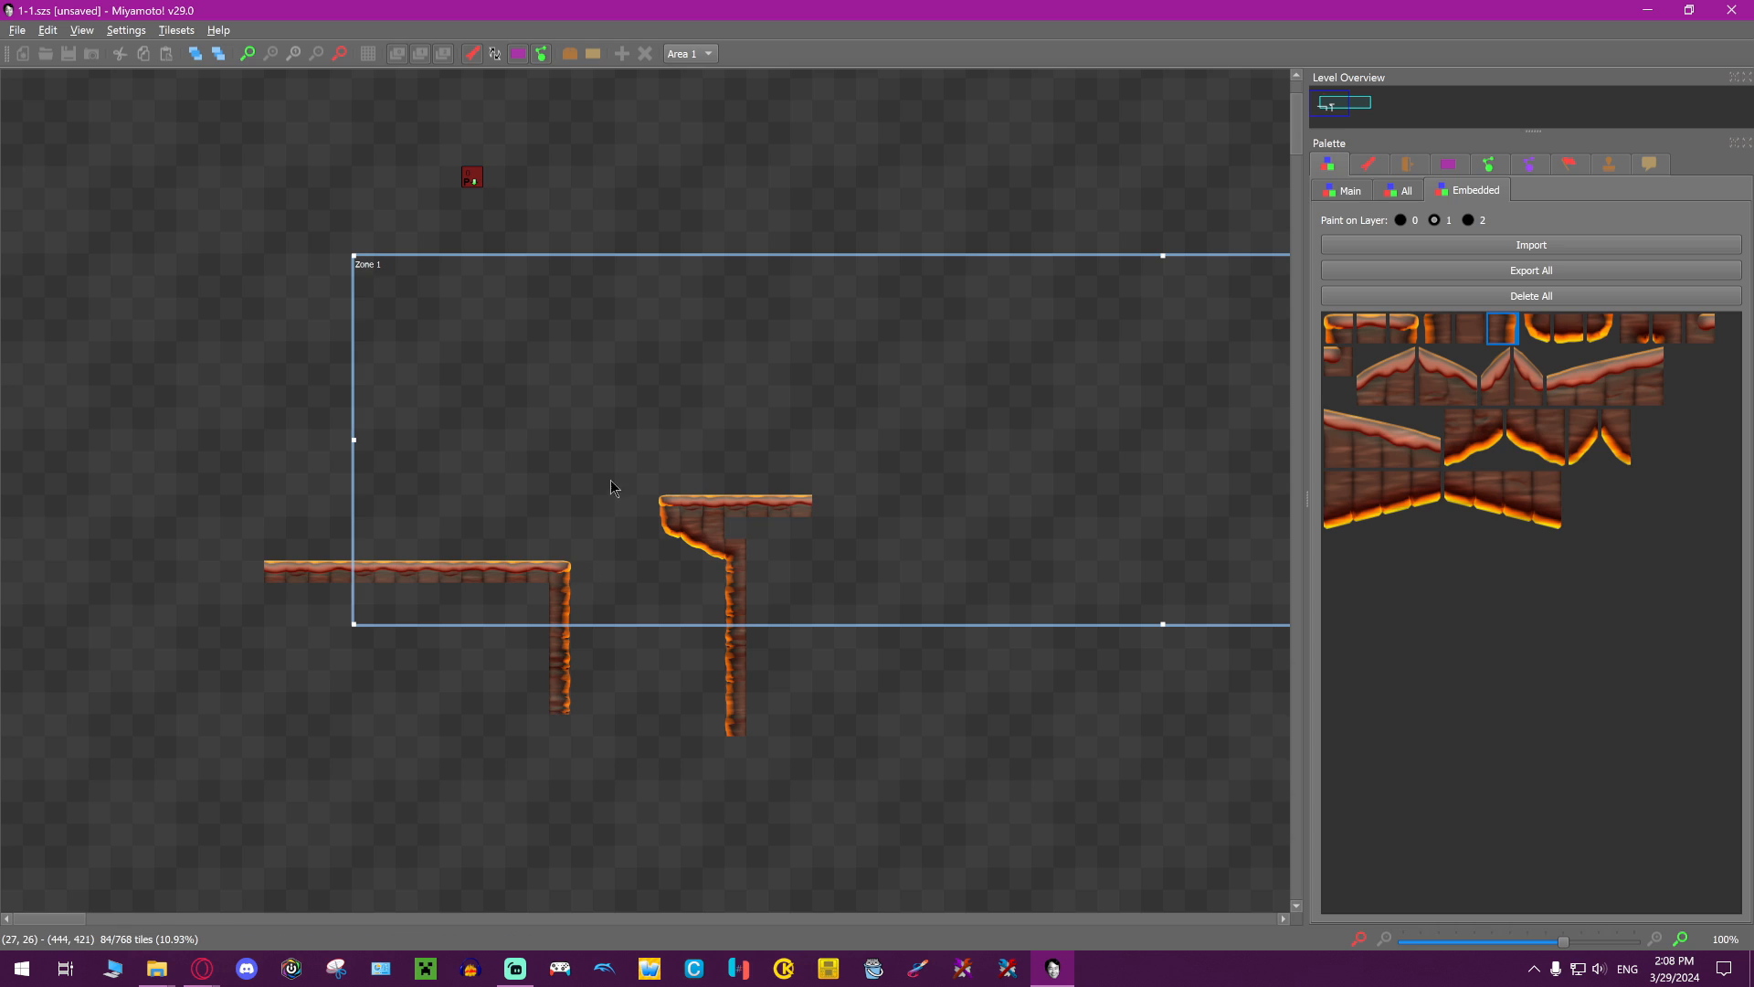
# Select all pieces of the second platform and shift them two blocks to the right
pyautogui.moveTo(633, 430); pyautogui.dragTo(814, 737)
pyautogui.moveTo(768, 503); pyautogui.dragTo(813, 503)
pyautogui.click(814, 483)
pyautogui.moveTo(705, 466); pyautogui.dragTo(973, 652)
pyautogui.click(976, 660)
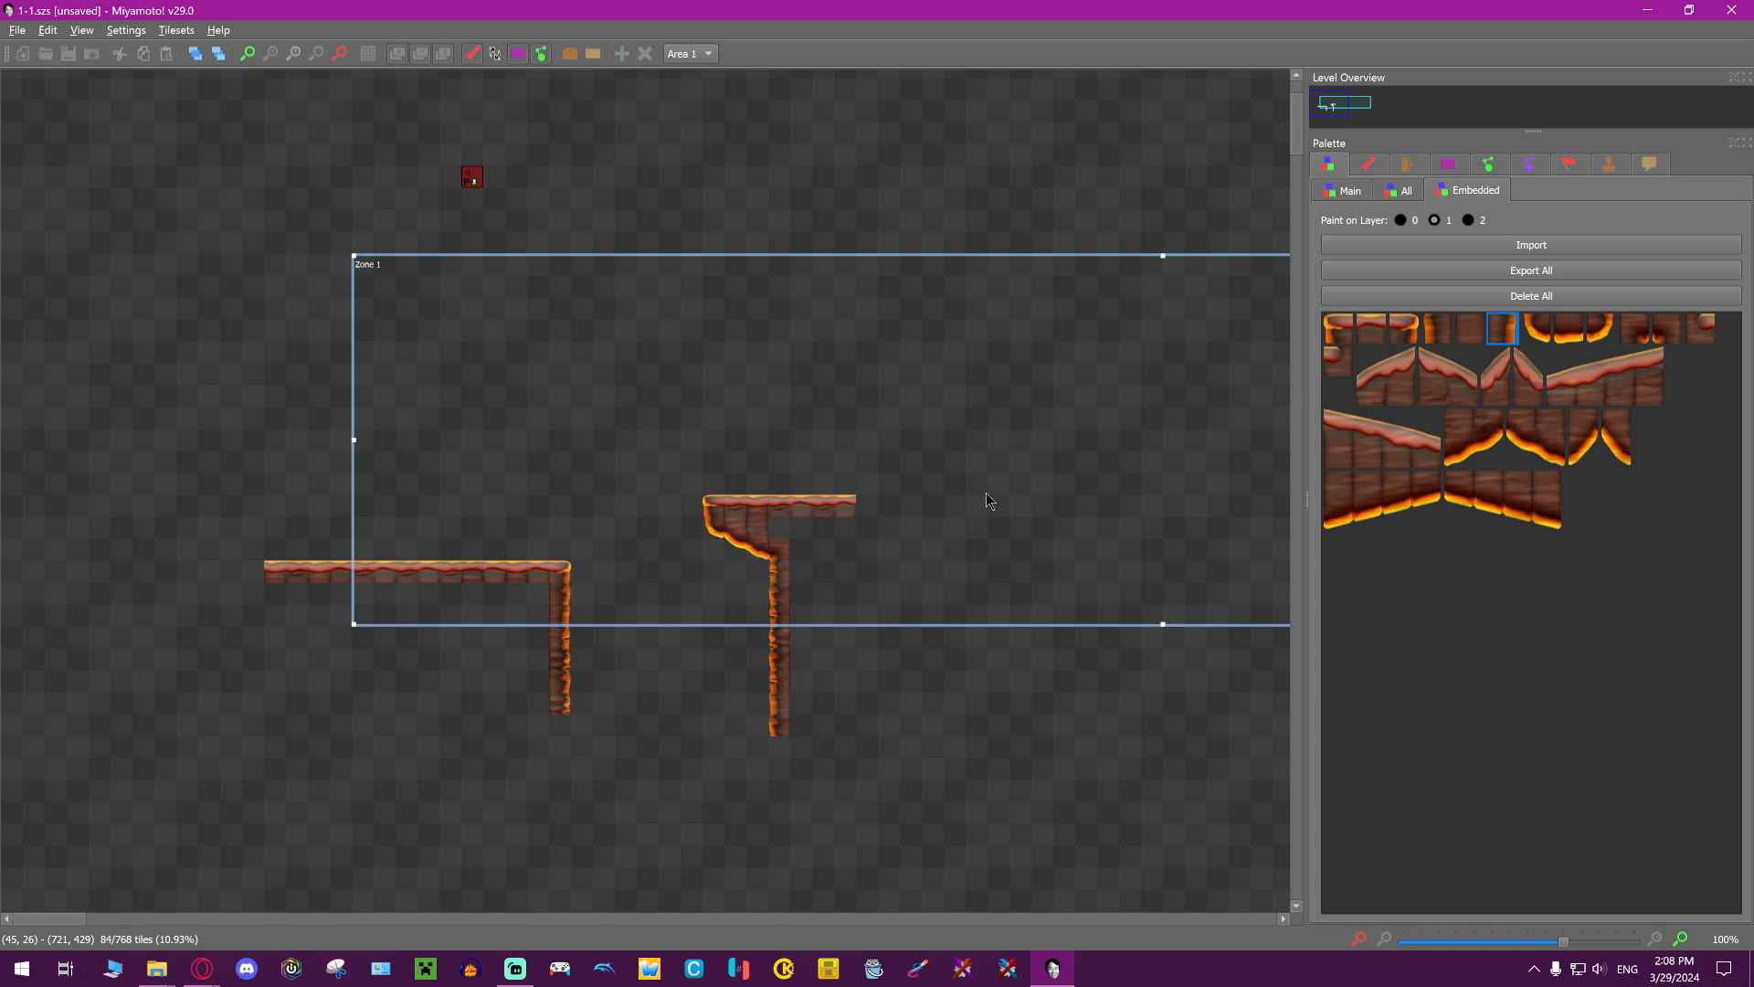
# Add the right wall and top-right corner to the second platform, and fill both platforms with the castle center block
pyautogui.moveTo(870, 526); pyautogui.dragTo(868, 731, button='right')
pyautogui.click(1412, 333)
pyautogui.rightClick(866, 505)
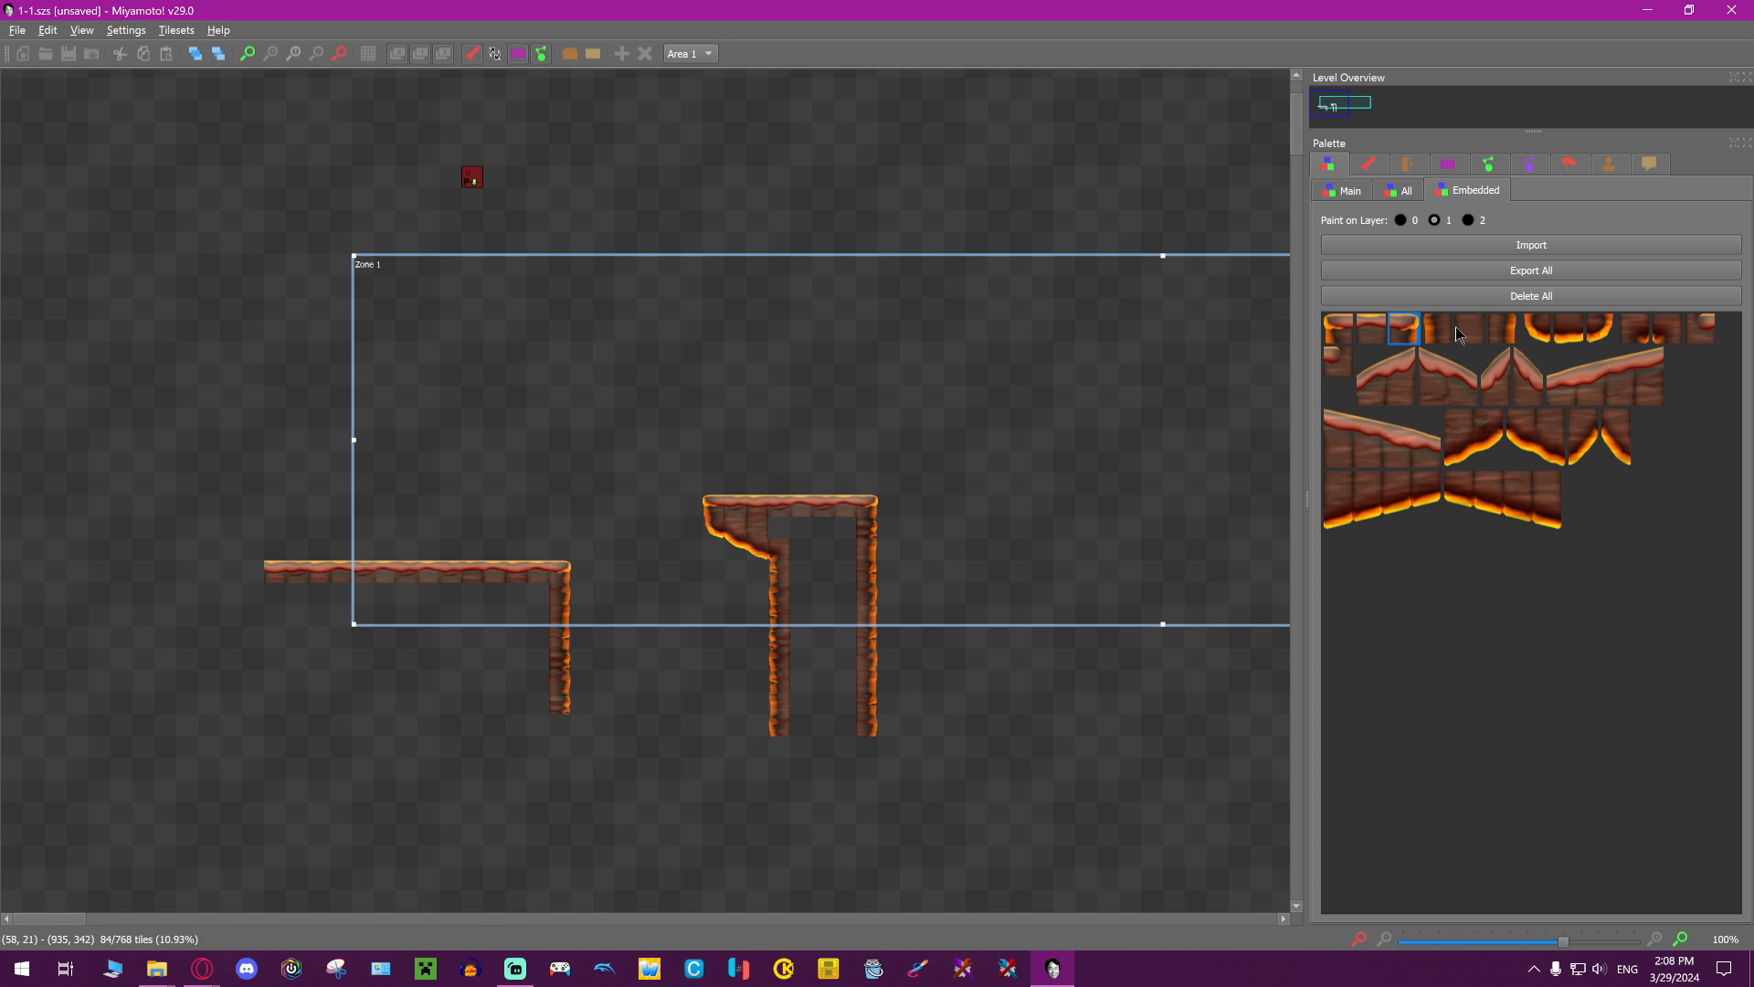
pyautogui.moveTo(310, 600); pyautogui.dragTo(548, 648, button='right')
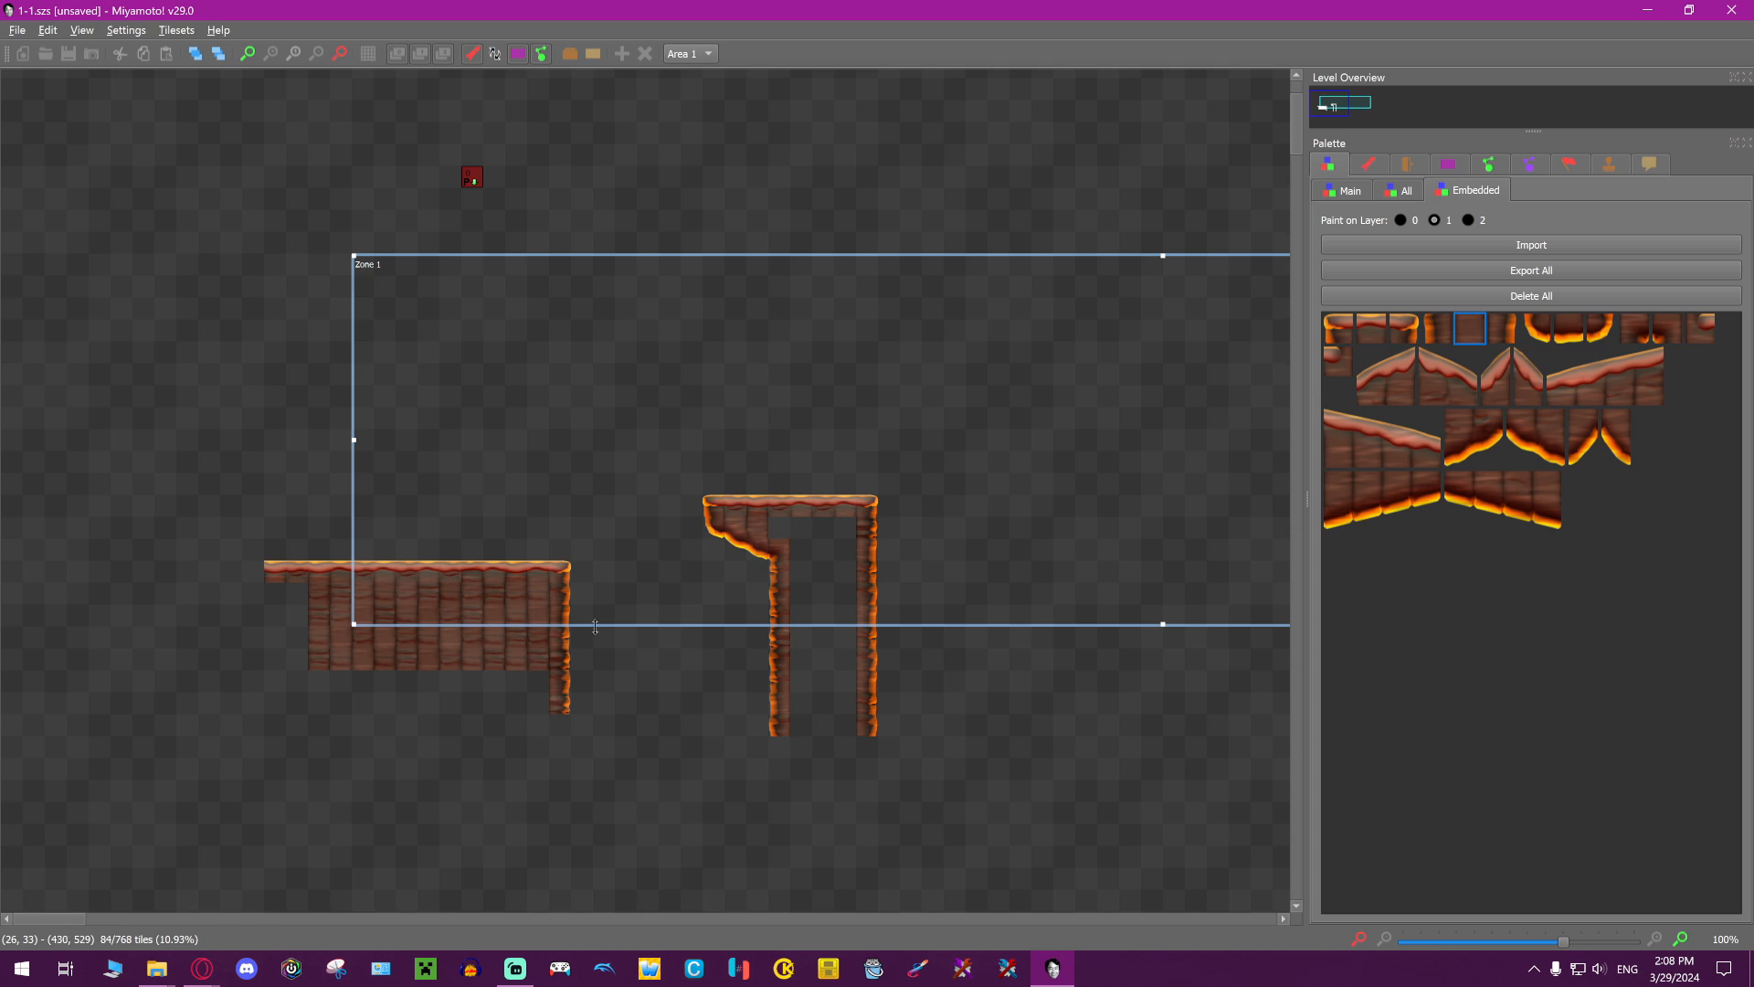
pyautogui.moveTo(807, 539); pyautogui.dragTo(844, 662, button='right')
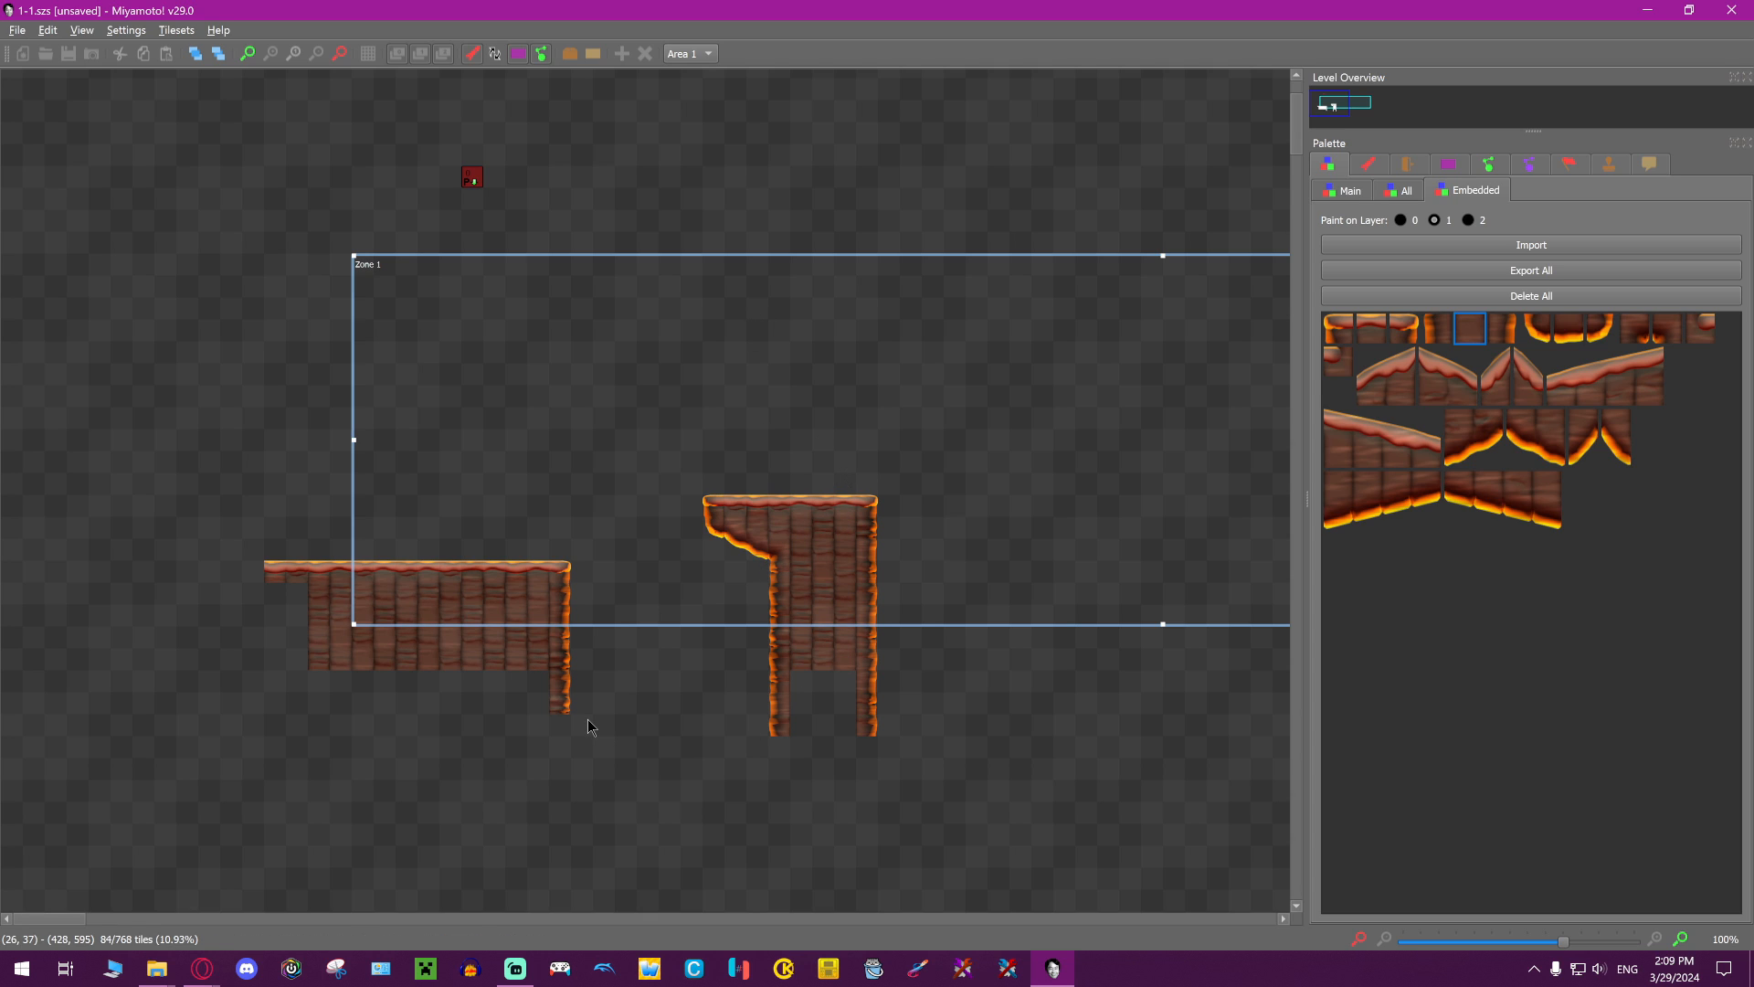
# Shorten the first platform's right wall to Zone 1's bottom edge and move the Ground Pound entrance to 344, 192
pyautogui.click(563, 713)
pyautogui.moveTo(600, 589); pyautogui.dragTo(579, 676)
pyautogui.moveTo(469, 185)
pyautogui.mouseDown()
pyautogui.moveTo(532, 502)
pyautogui.moveTo(557, 573)
pyautogui.moveTo(589, 592)
pyautogui.moveTo(585, 644)
pyautogui.moveTo(351, 649)
pyautogui.moveTo(670, 635)
pyautogui.moveTo(539, 232)
pyautogui.moveTo(483, 183)
pyautogui.mouseUp()
pyautogui.click(535, 312)
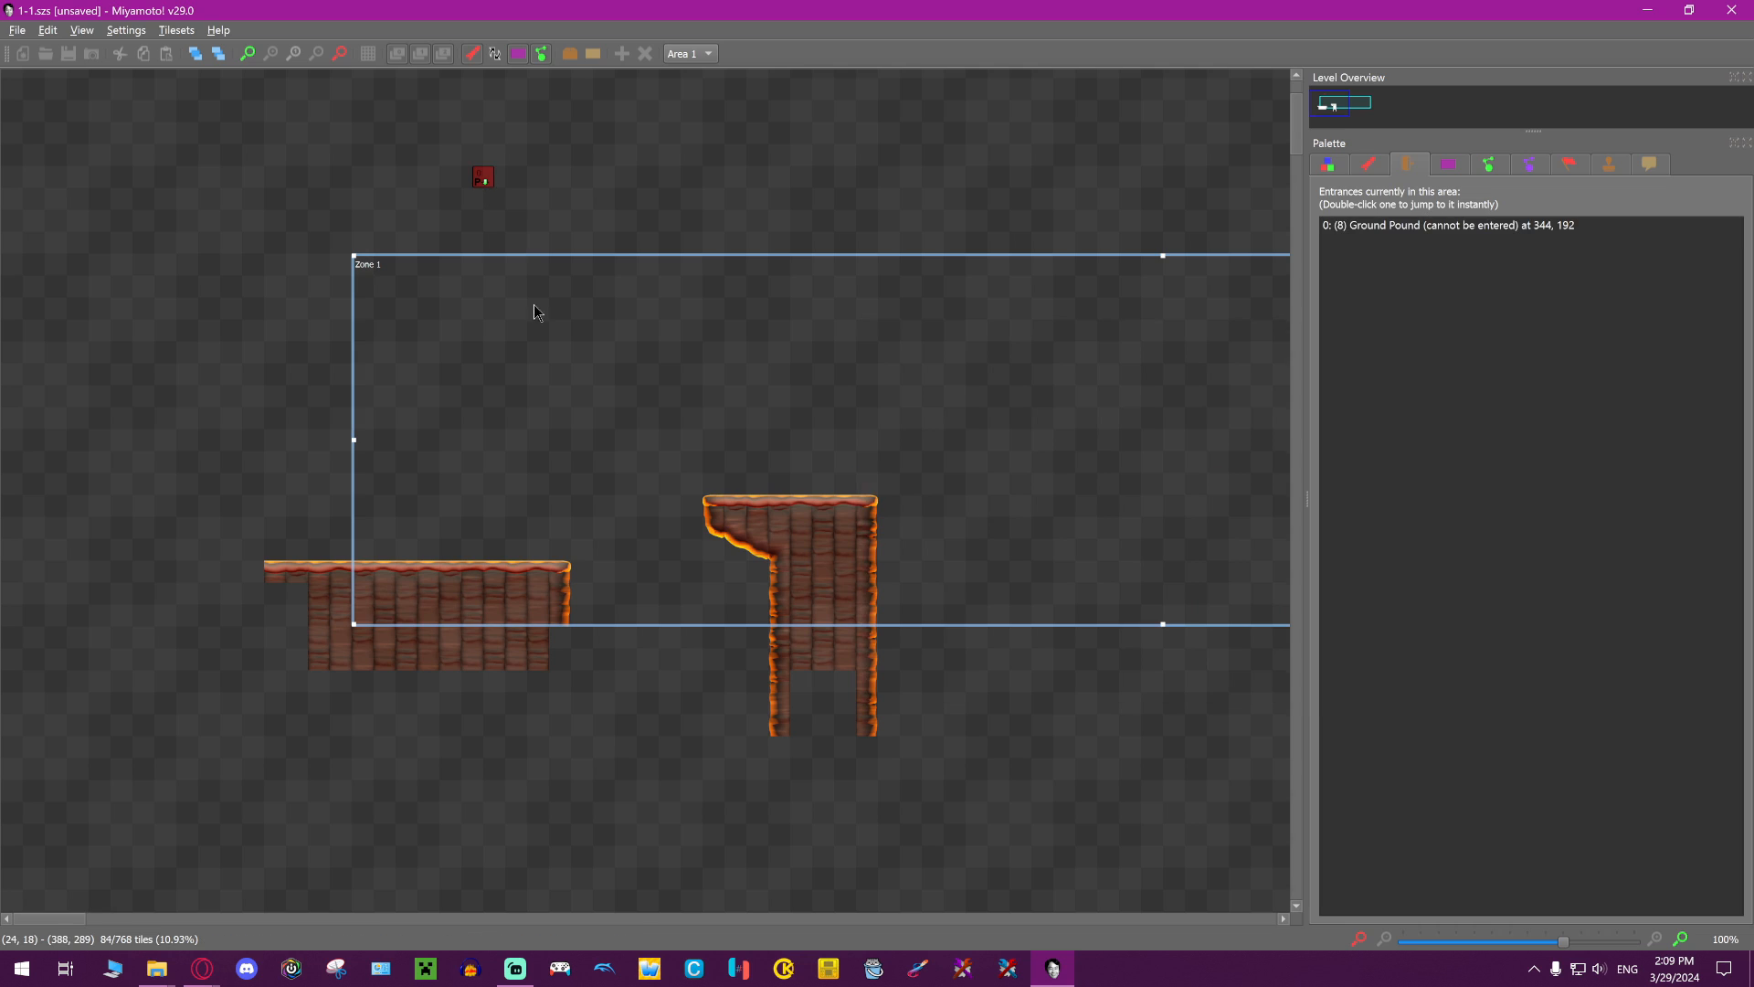
# Extend the first platform's right wall below Zone 1's bottom edge, level with the lower end of the second platform's walls
pyautogui.click(562, 620)
pyautogui.moveTo(564, 612); pyautogui.dragTo(558, 735)
pyautogui.click(681, 667)
pyautogui.click(559, 766)
pyautogui.click(640, 739)
# Place a left wall nine blocks tall across Zone 1's top edge, above the gap between the platforms
pyautogui.click(1329, 165)
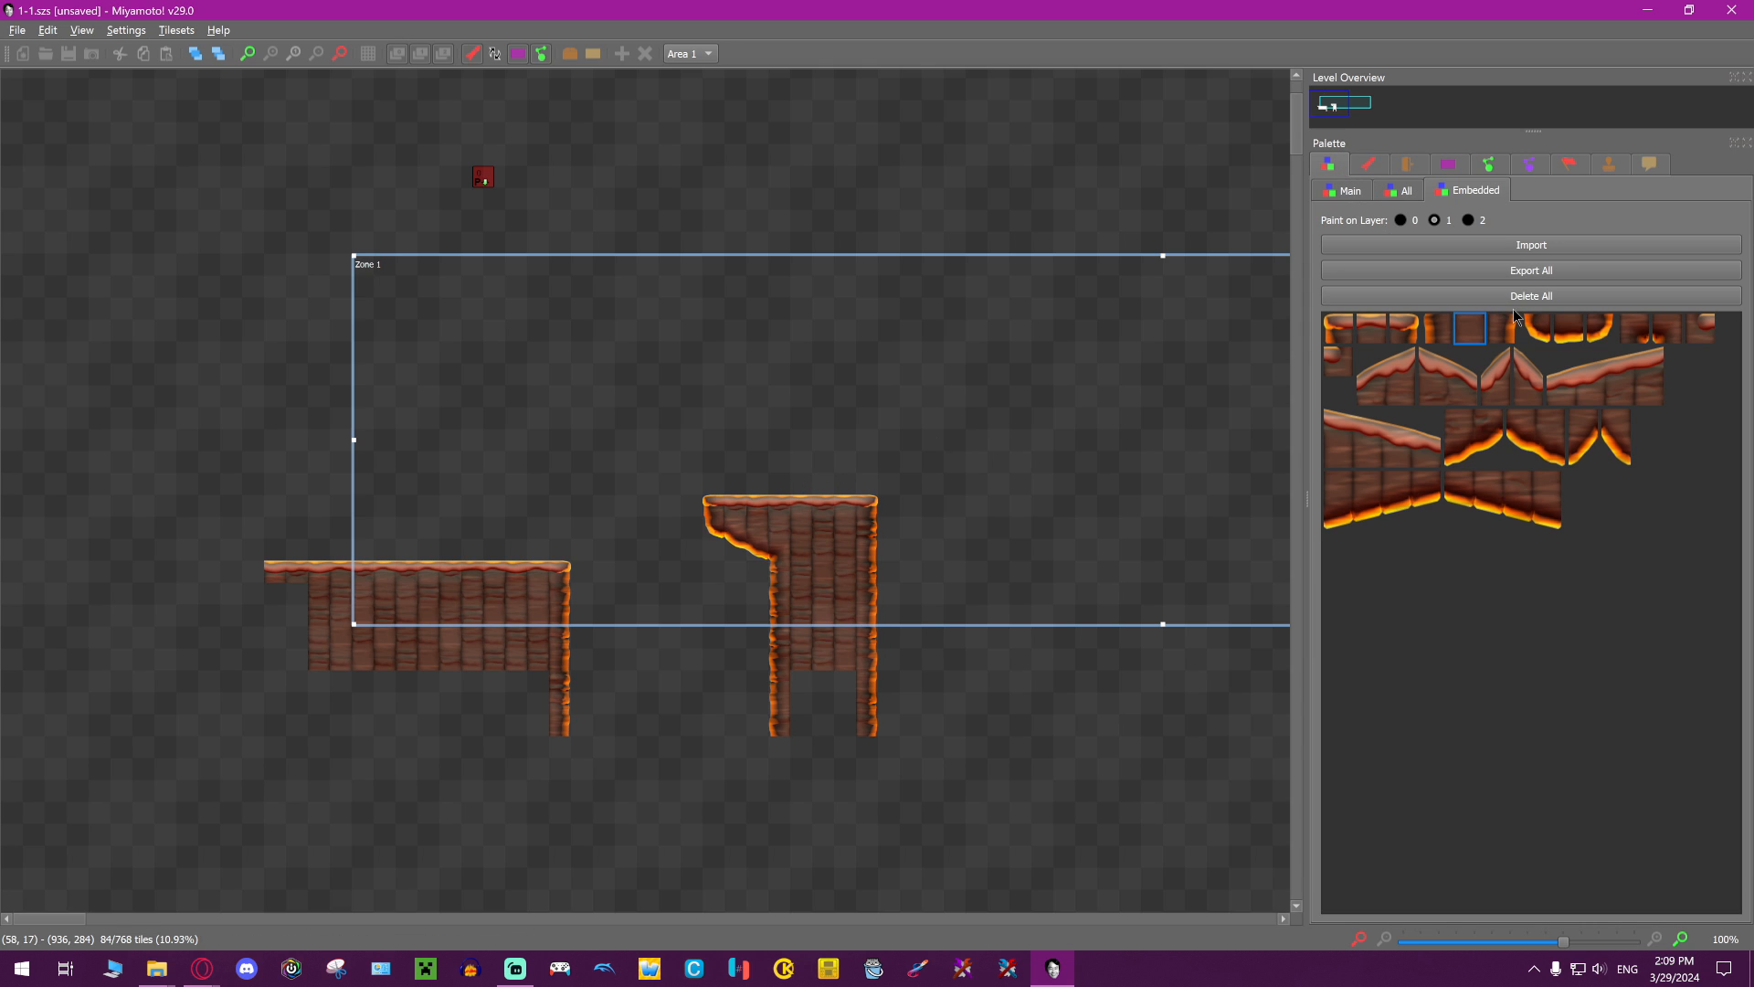
pyautogui.click(1433, 329)
pyautogui.moveTo(673, 203); pyautogui.dragTo(677, 133)
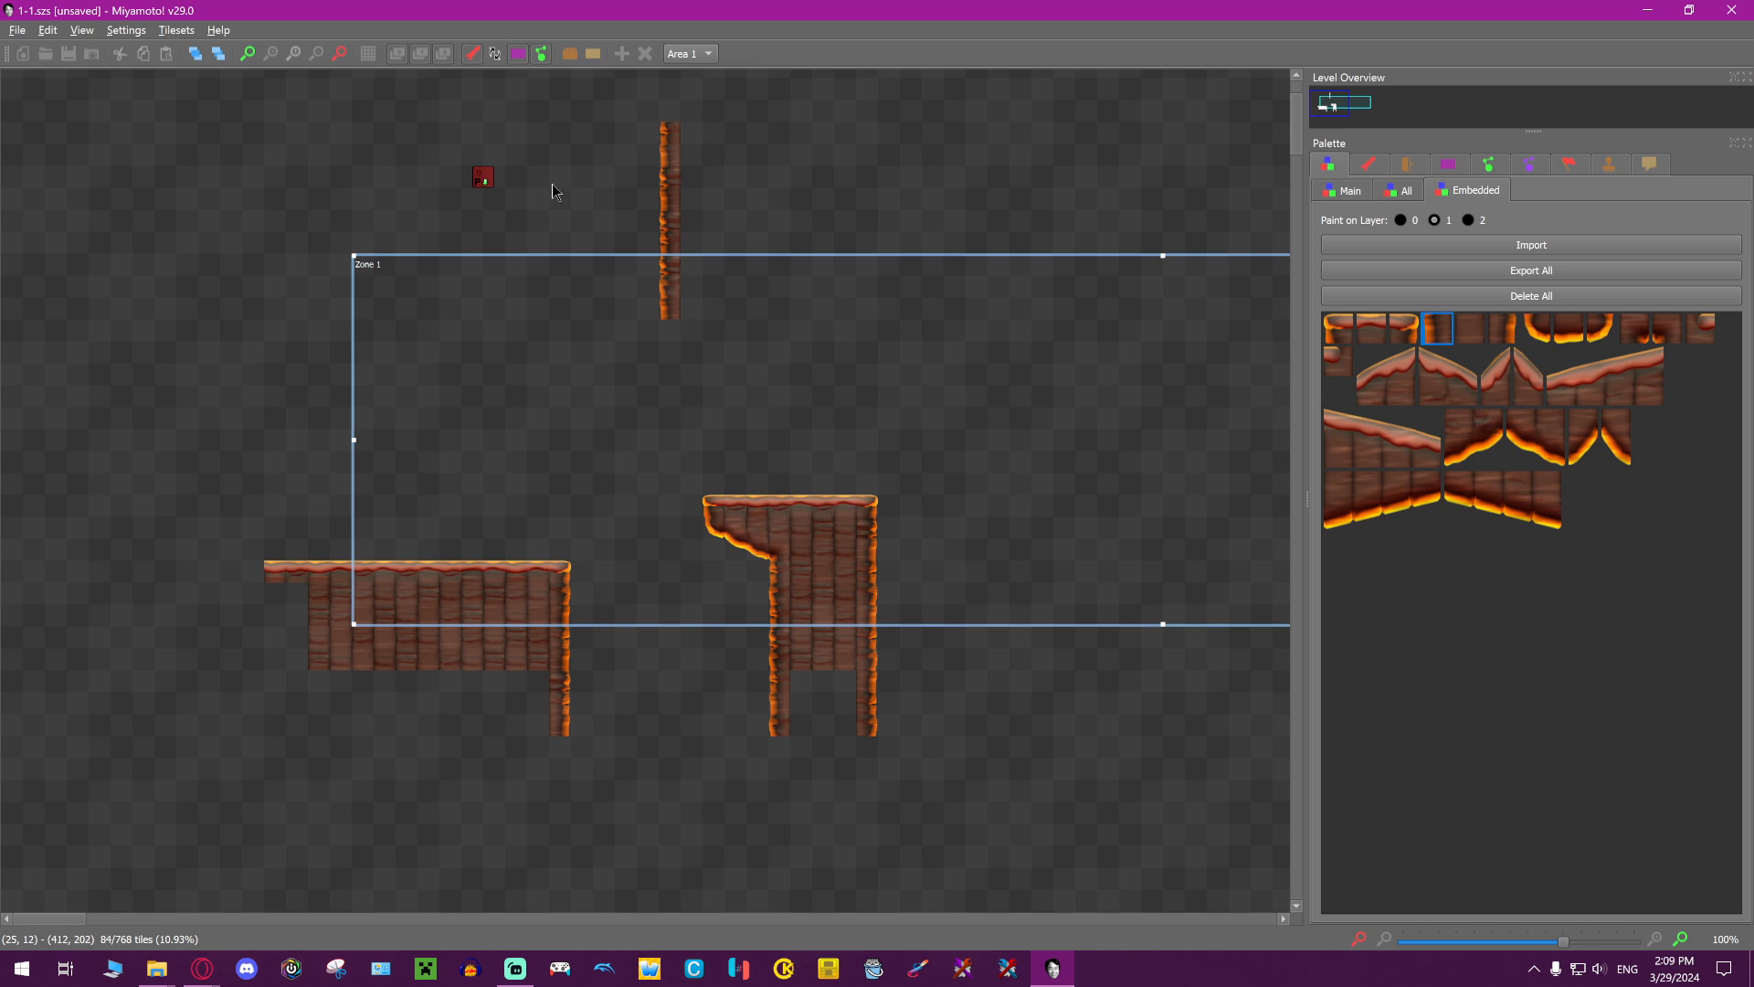
# Move the Ground Pound entrance to 352, 192
pyautogui.doubleClick(483, 176)
pyautogui.moveTo(482, 177)
pyautogui.mouseDown()
pyautogui.moveTo(638, 224)
pyautogui.moveTo(676, 157)
pyautogui.moveTo(684, 212)
pyautogui.moveTo(640, 272)
pyautogui.moveTo(641, 242)
pyautogui.moveTo(696, 228)
pyautogui.moveTo(859, 230)
pyautogui.moveTo(703, 231)
pyautogui.moveTo(495, 177)
pyautogui.mouseUp()
pyautogui.click(617, 236)
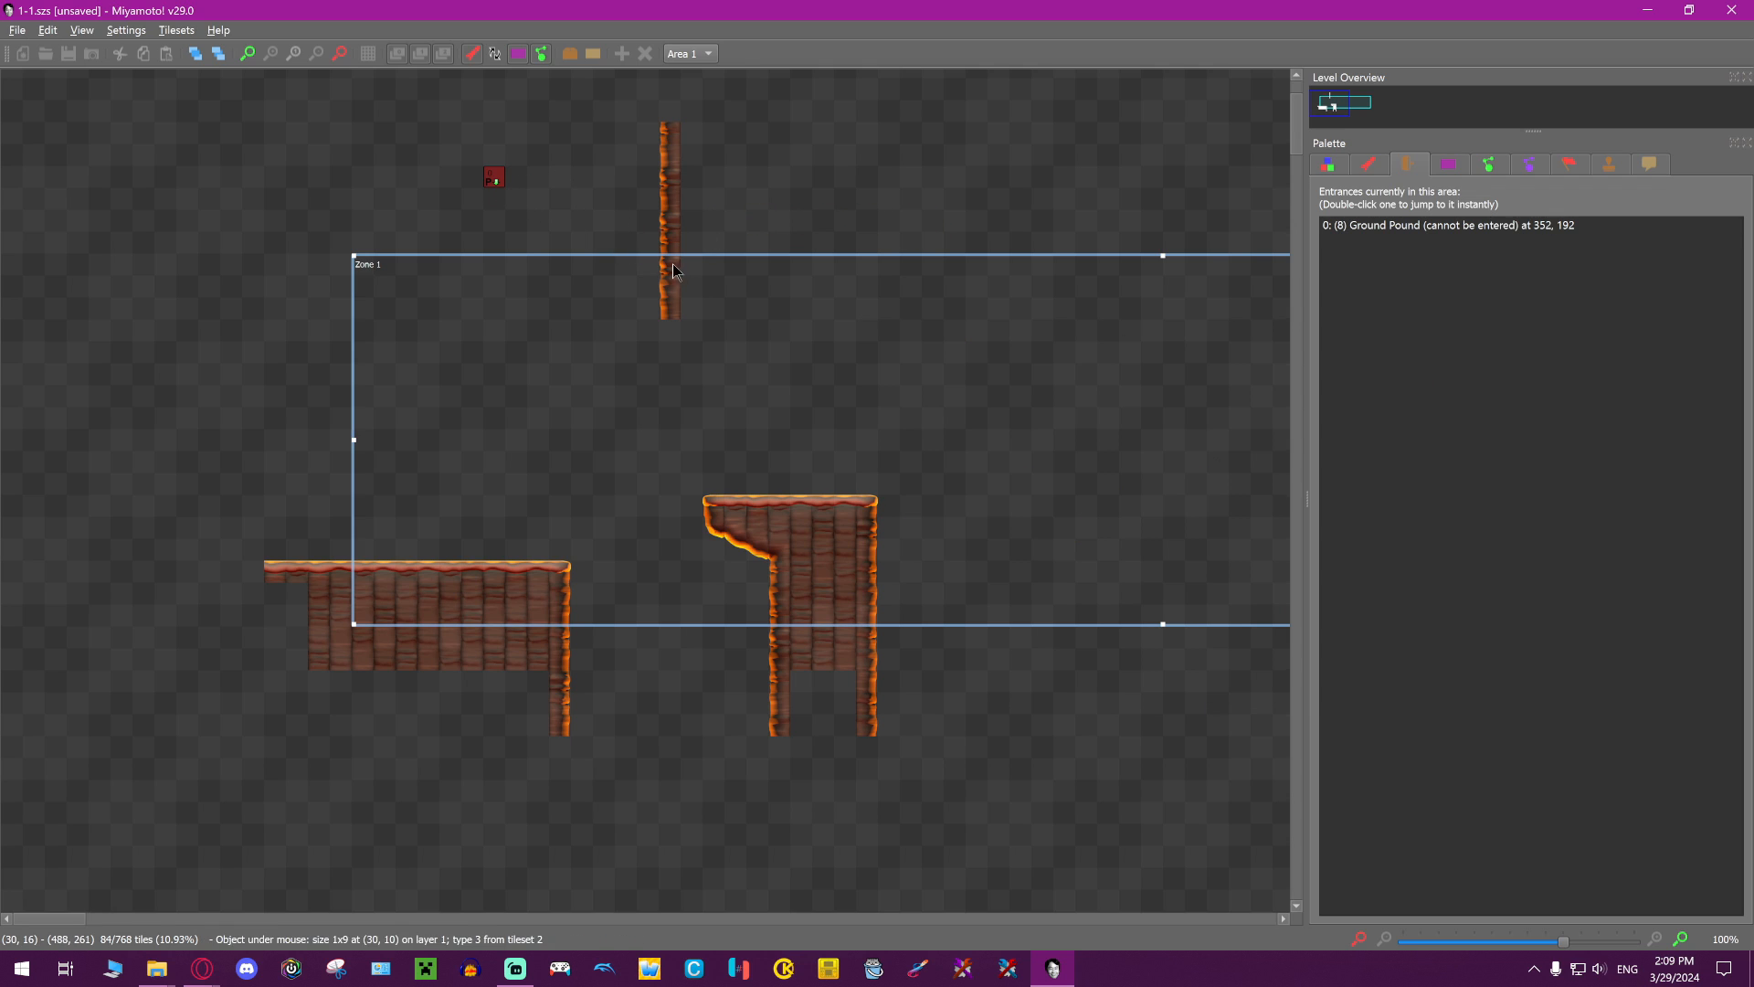
# Give the hanging wall a bottom-left corner, a three-block ceiling edge and an upward ceiling slope
pyautogui.click(1329, 165)
pyautogui.click(1536, 328)
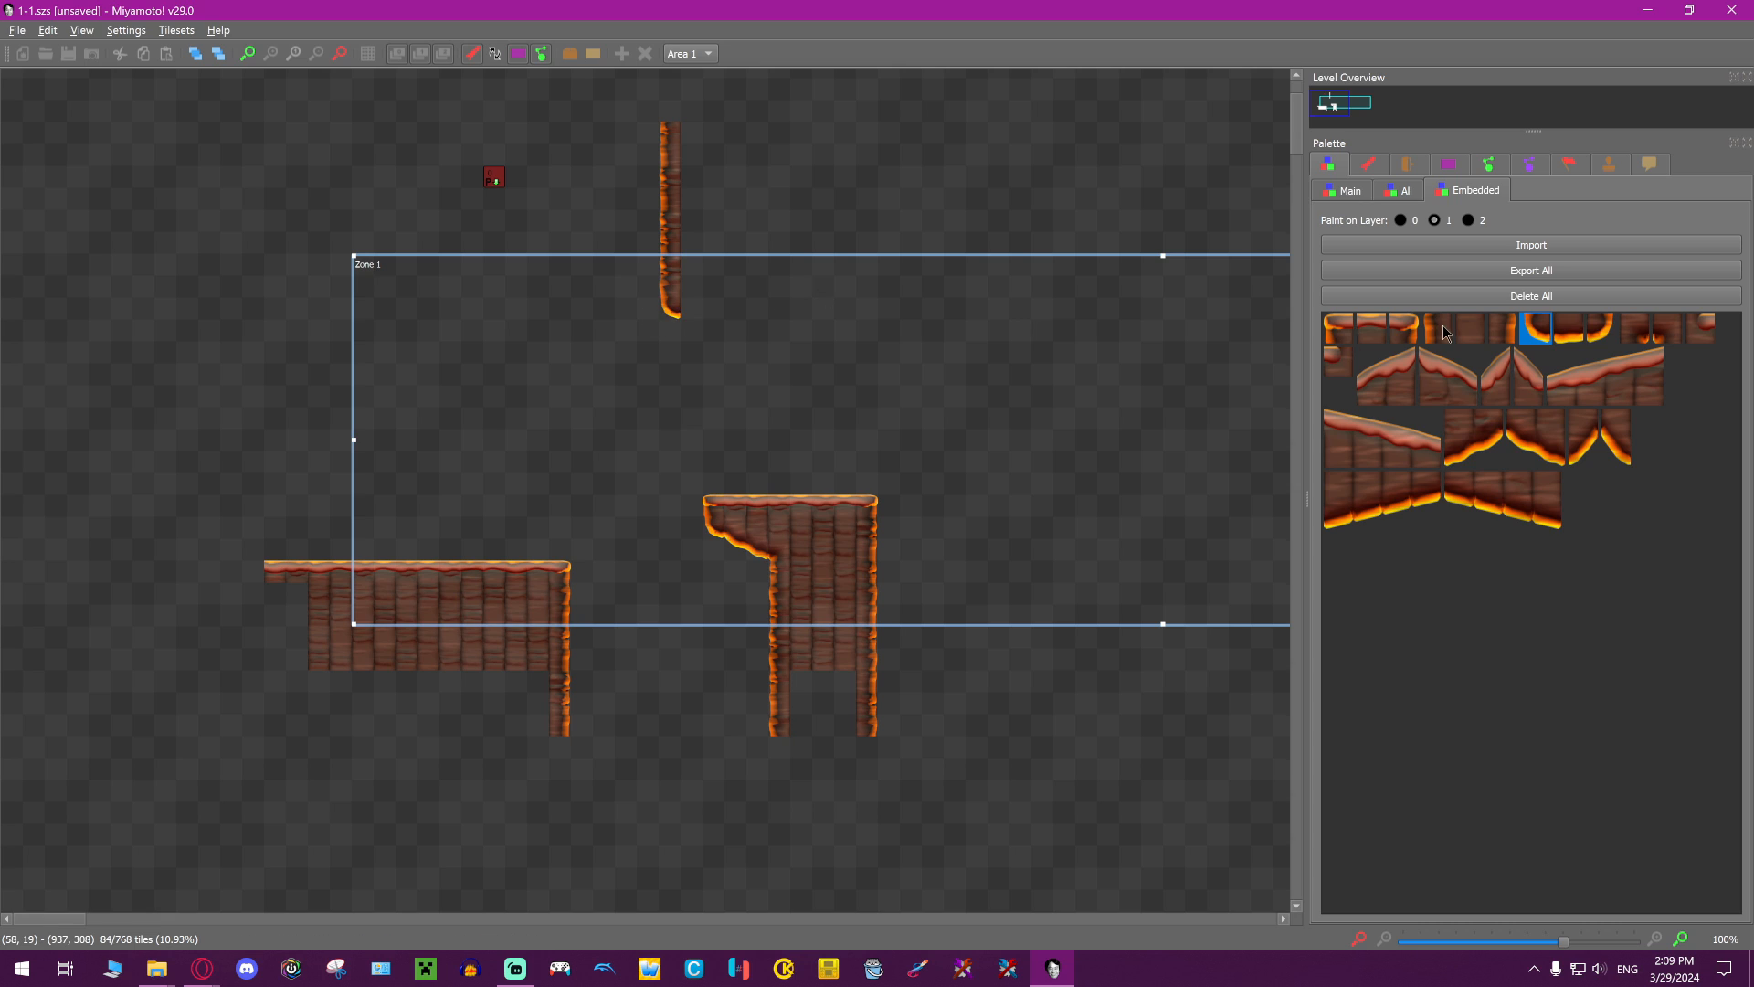
pyautogui.press('Right')
pyautogui.moveTo(694, 310); pyautogui.dragTo(740, 310, button='right')
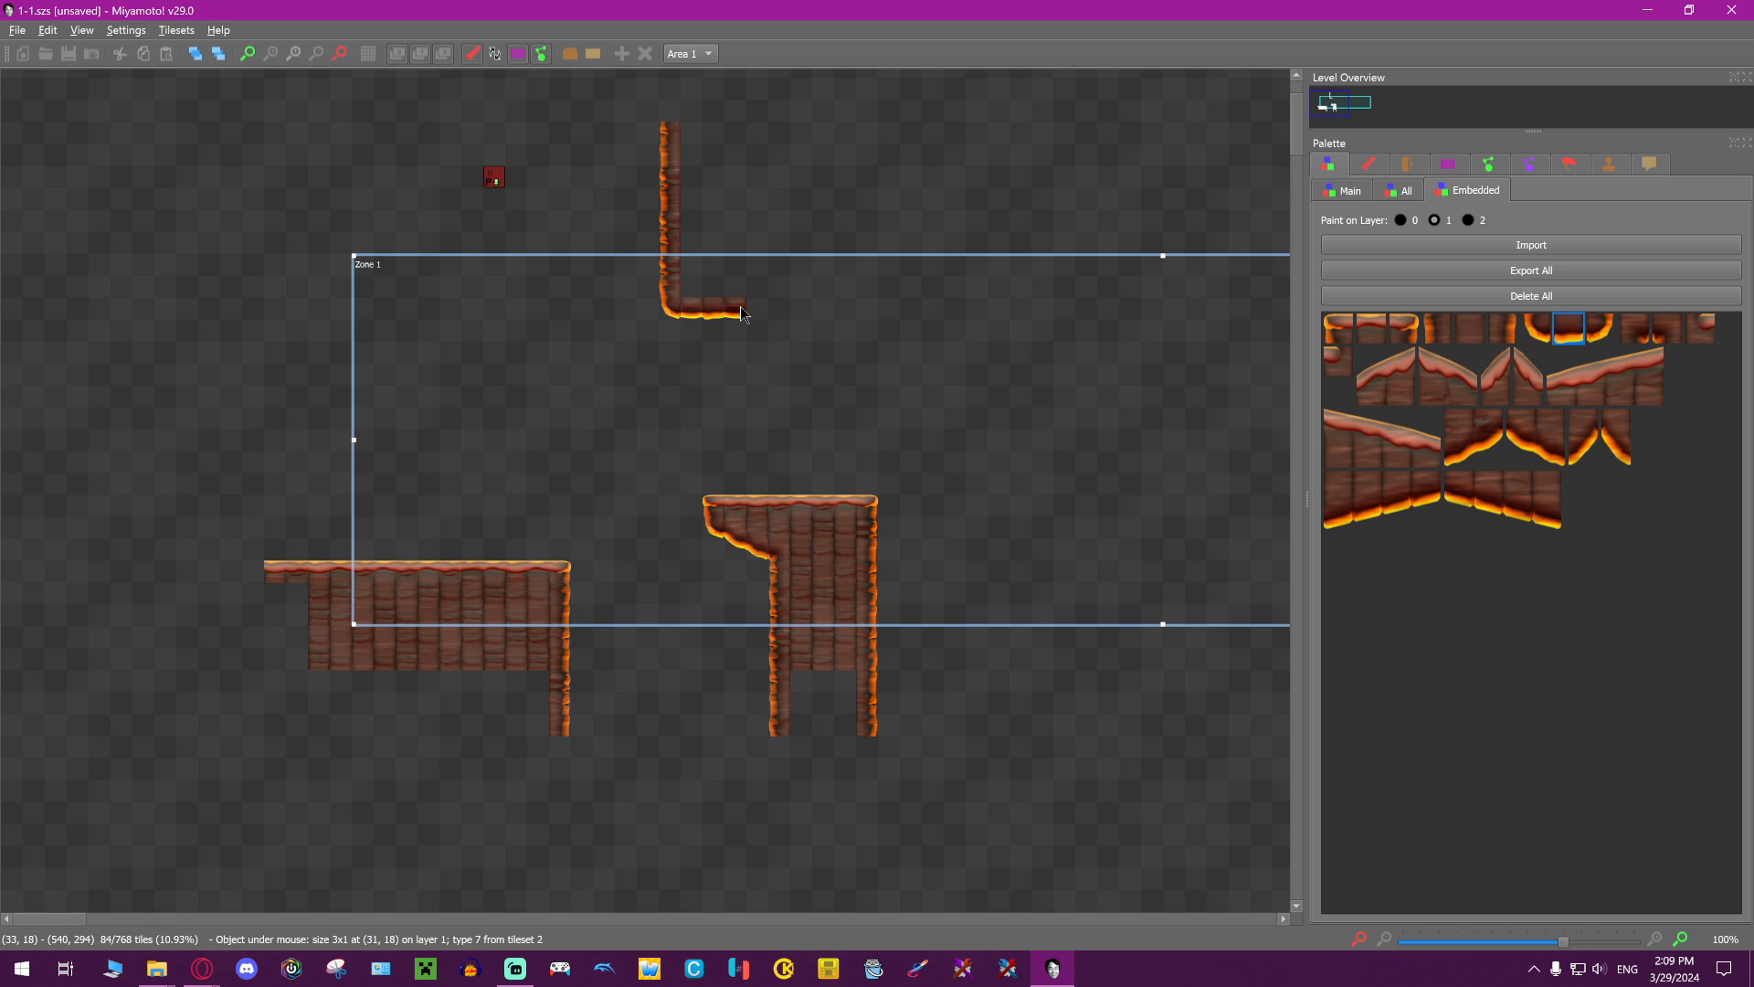
pyautogui.click(1473, 438)
pyautogui.rightClick(758, 301)
# Continue the ceiling past the slope with a four-block bottom edge and close it with a bottom-right corner
pyautogui.click(1564, 329)
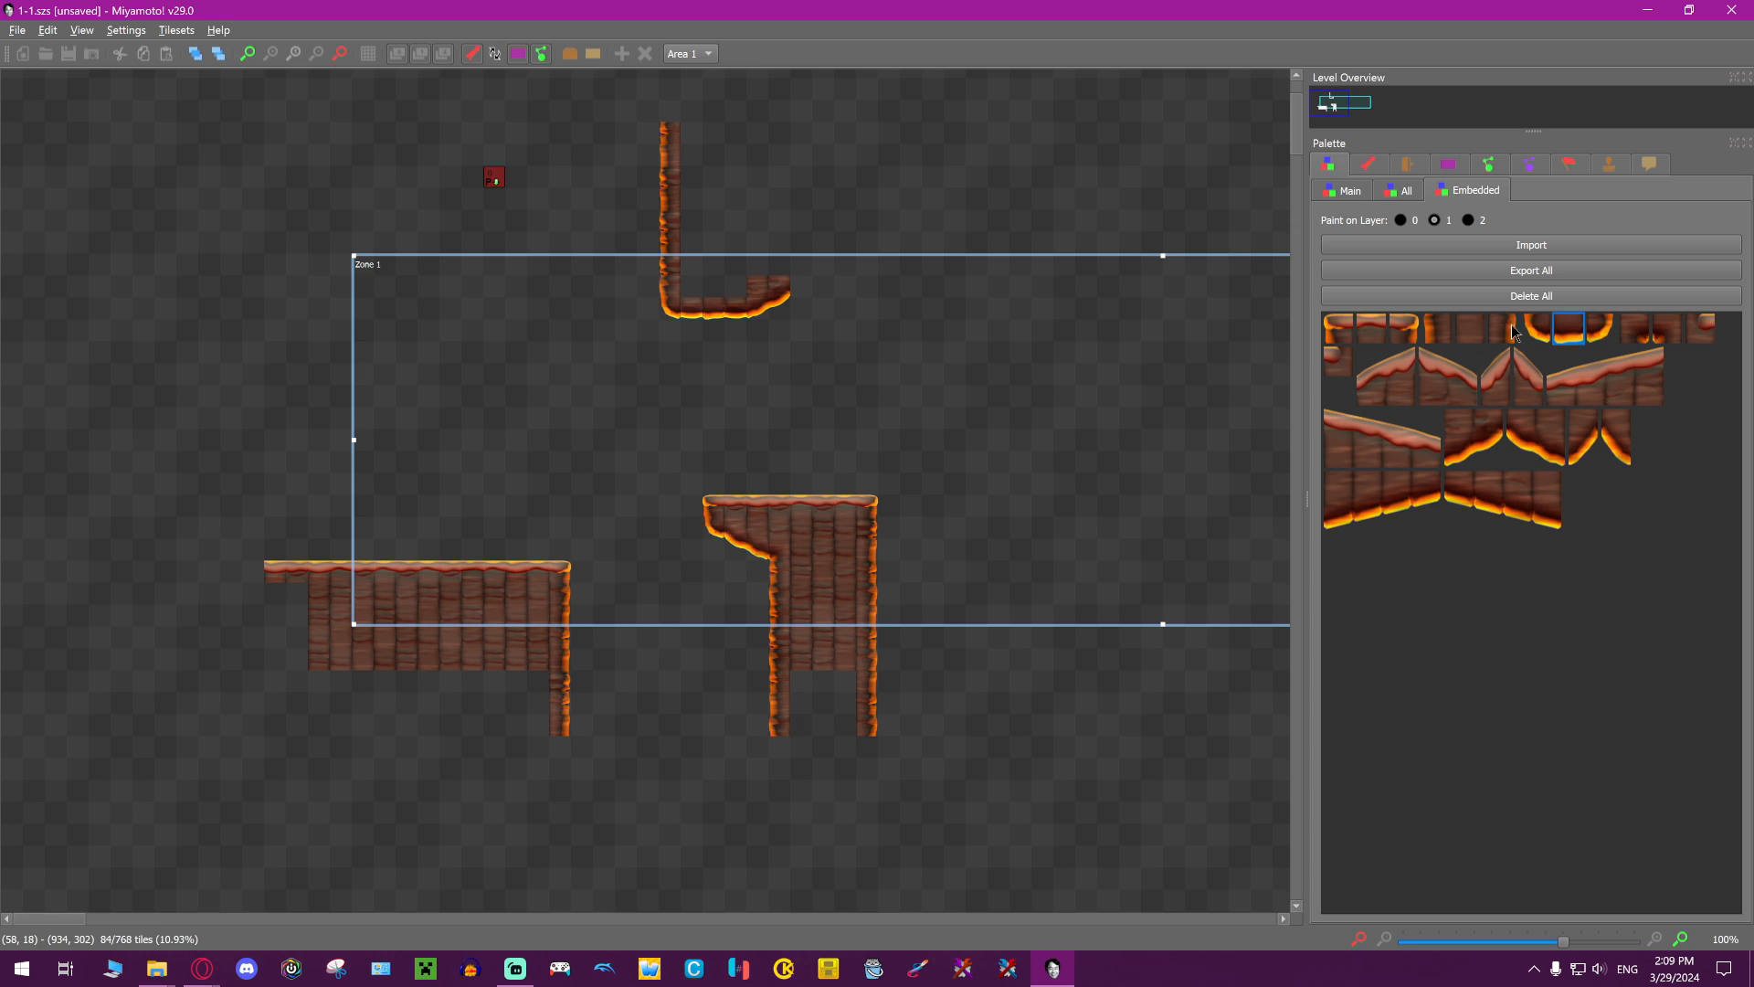
pyautogui.moveTo(802, 293); pyautogui.dragTo(868, 291, button='right')
pyautogui.click(1601, 327)
pyautogui.rightClick(910, 286)
pyautogui.moveTo(911, 285); pyautogui.dragTo(889, 285)
pyautogui.click(927, 286)
# Add the right wall above the hanging structure's bottom-right corner and fill its interior with the castle center block
pyautogui.click(1496, 329)
pyautogui.moveTo(882, 269); pyautogui.dragTo(911, 139, button='right')
pyautogui.click(912, 138)
pyautogui.click(1469, 327)
pyautogui.moveTo(676, 220)
pyautogui.mouseDown(button='right')
pyautogui.moveTo(680, 242)
pyautogui.moveTo(891, 274)
pyautogui.mouseUp(button='right')
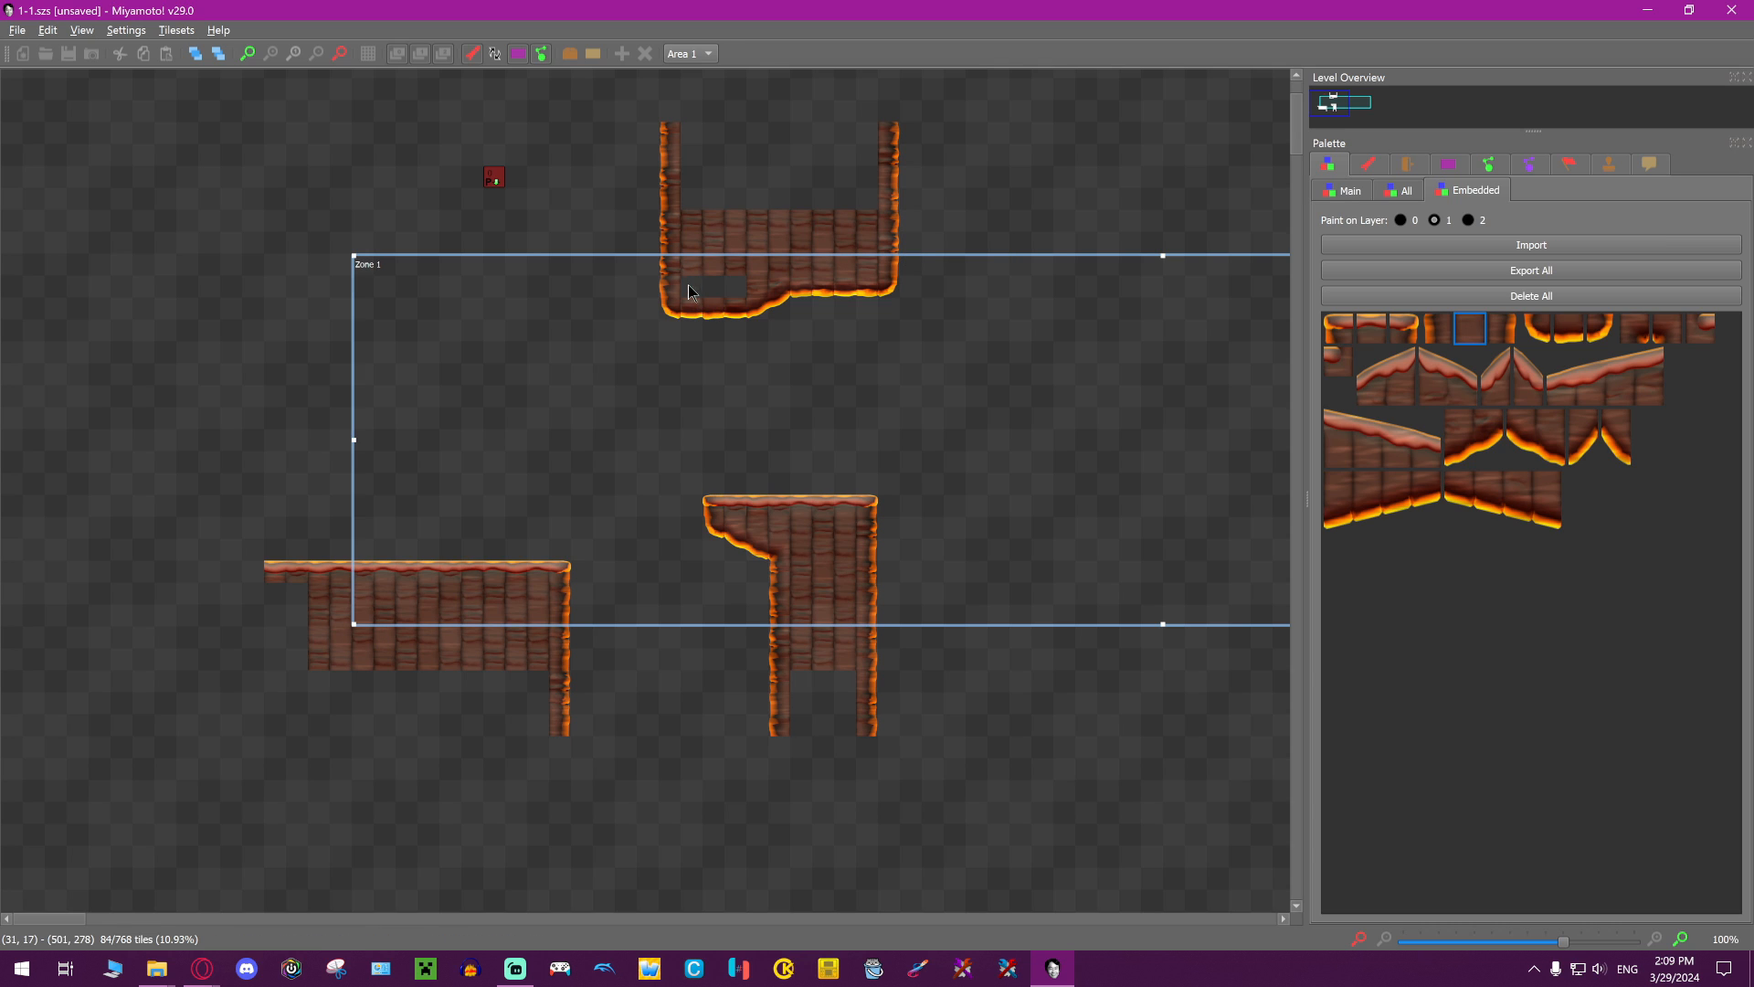
# Select all pieces of the hanging structure and shift them three blocks to the left
pyautogui.scroll(3, 623, 259)
pyautogui.moveTo(623, 258); pyautogui.dragTo(941, 519)
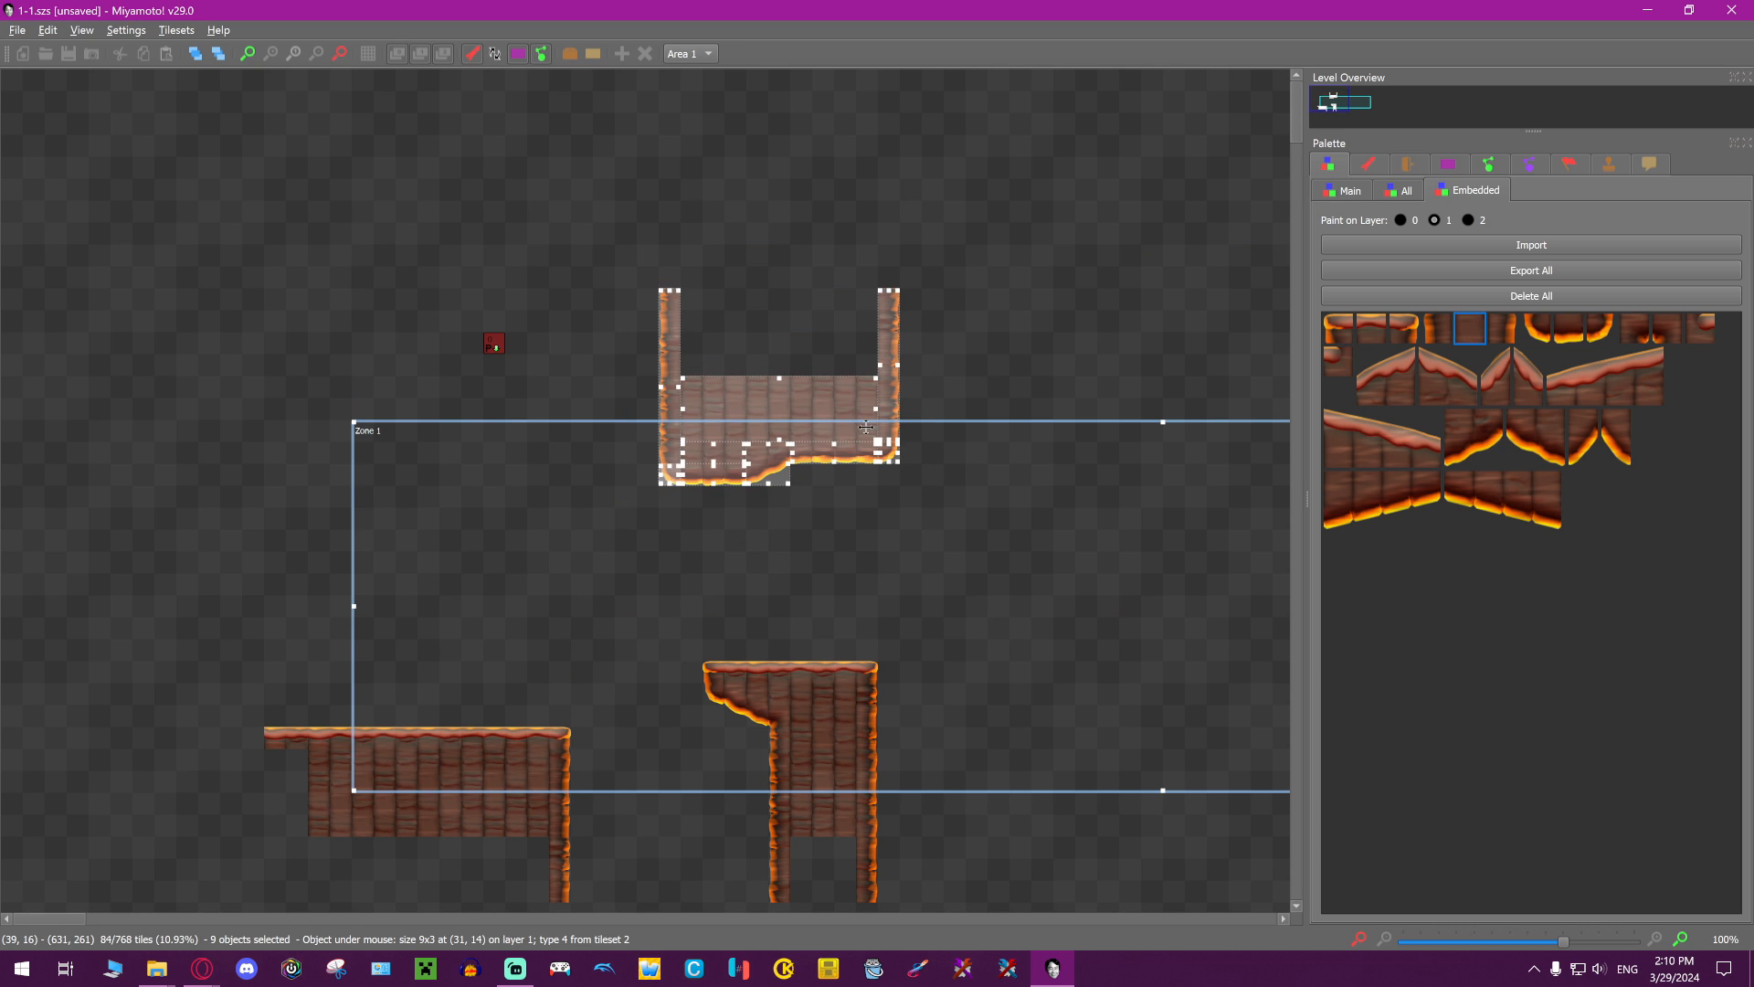
pyautogui.click(987, 450)
pyautogui.scroll(-3, 1065, 286)
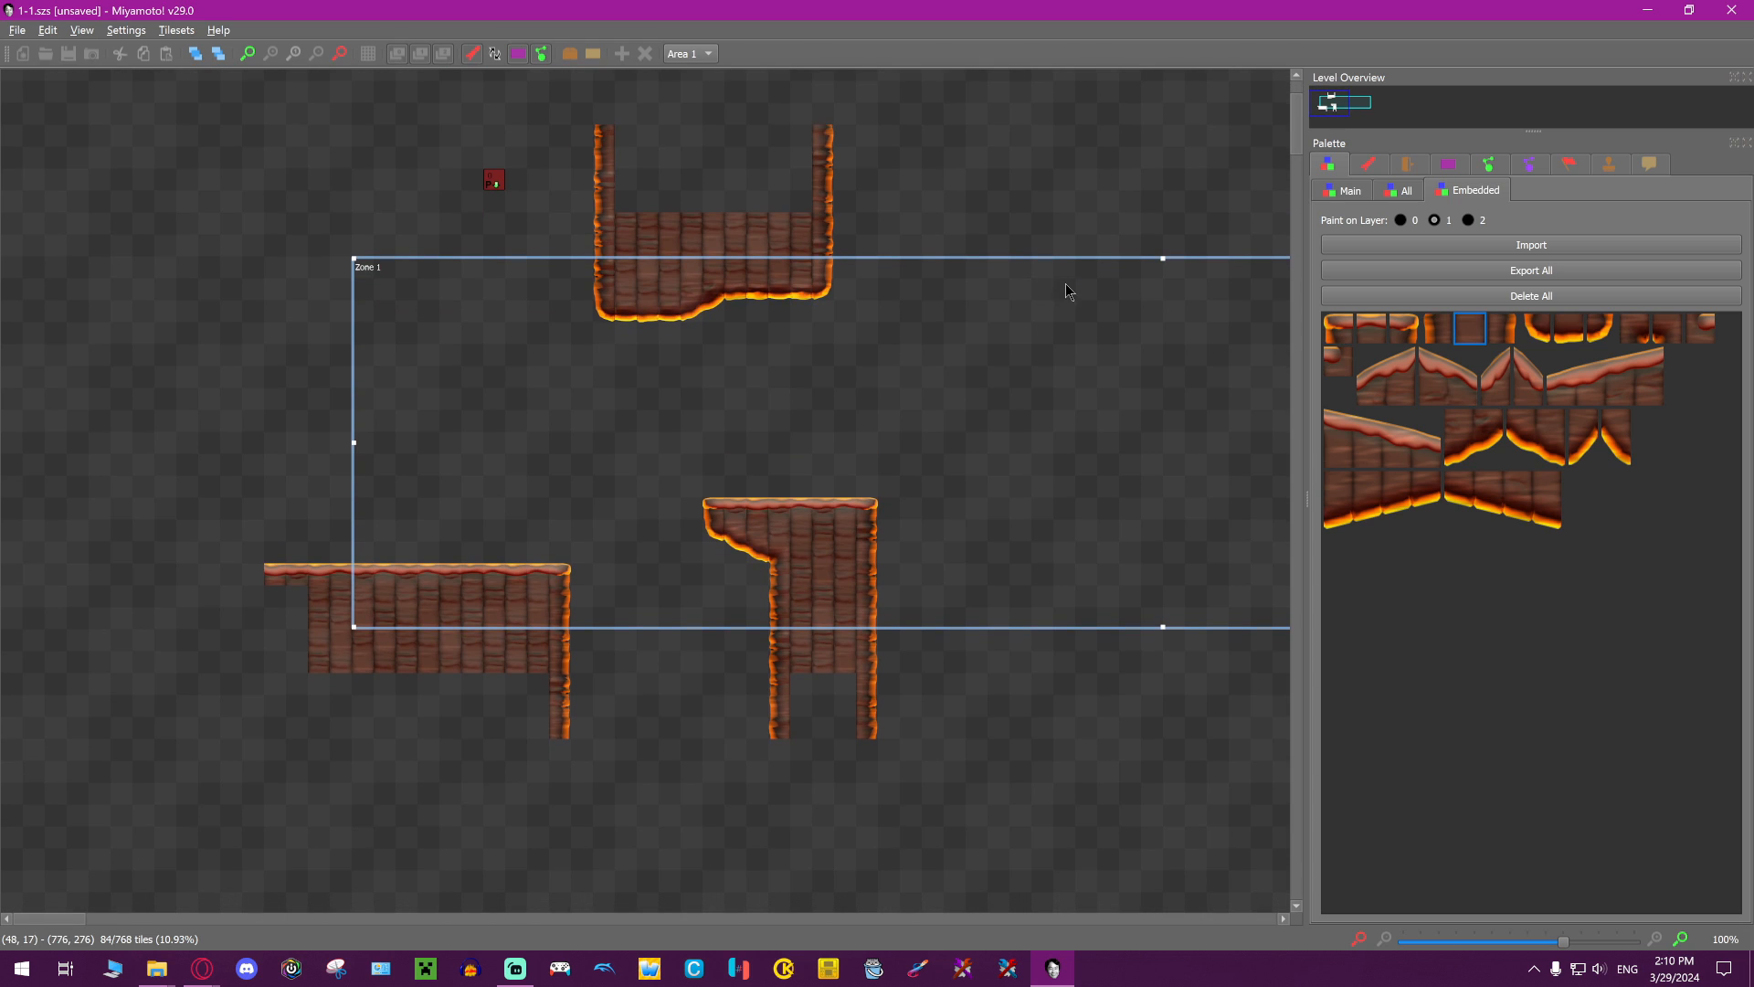
# Move the Ground Pound entrance to 328, 192
pyautogui.moveTo(488, 185); pyautogui.dragTo(456, 184)
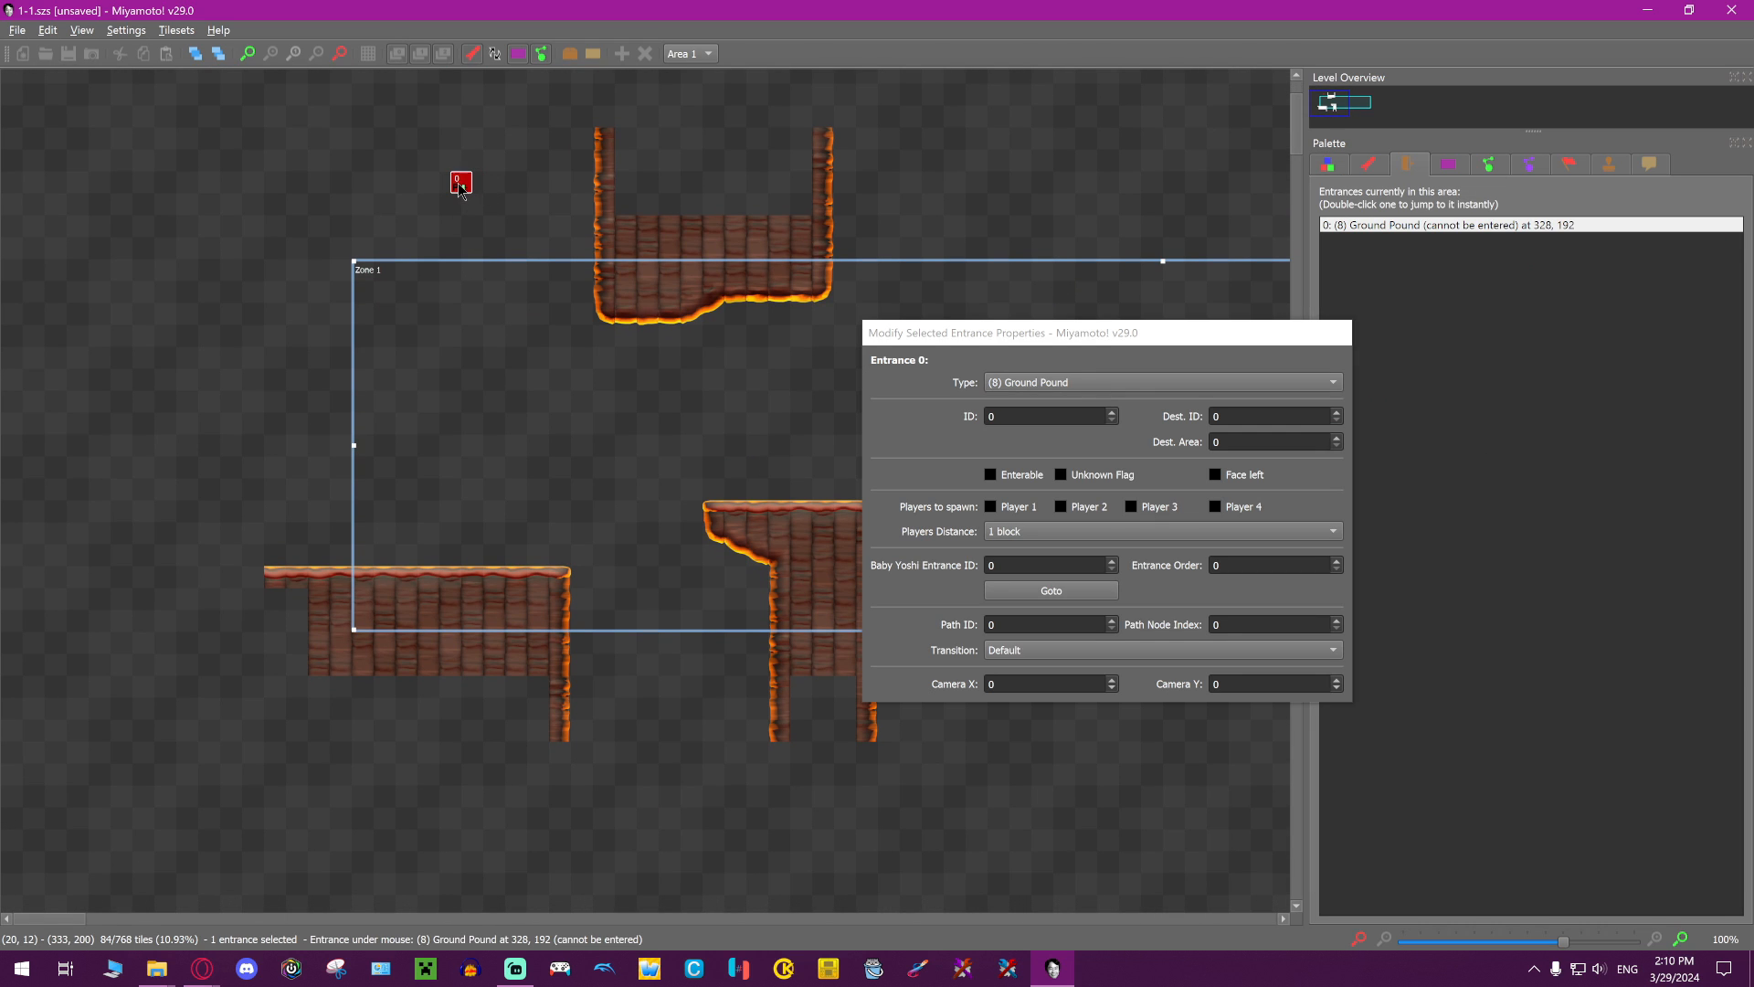
pyautogui.click(491, 176)
pyautogui.scroll(3, 937, 426)
pyautogui.scroll(-3, 1072, 374)
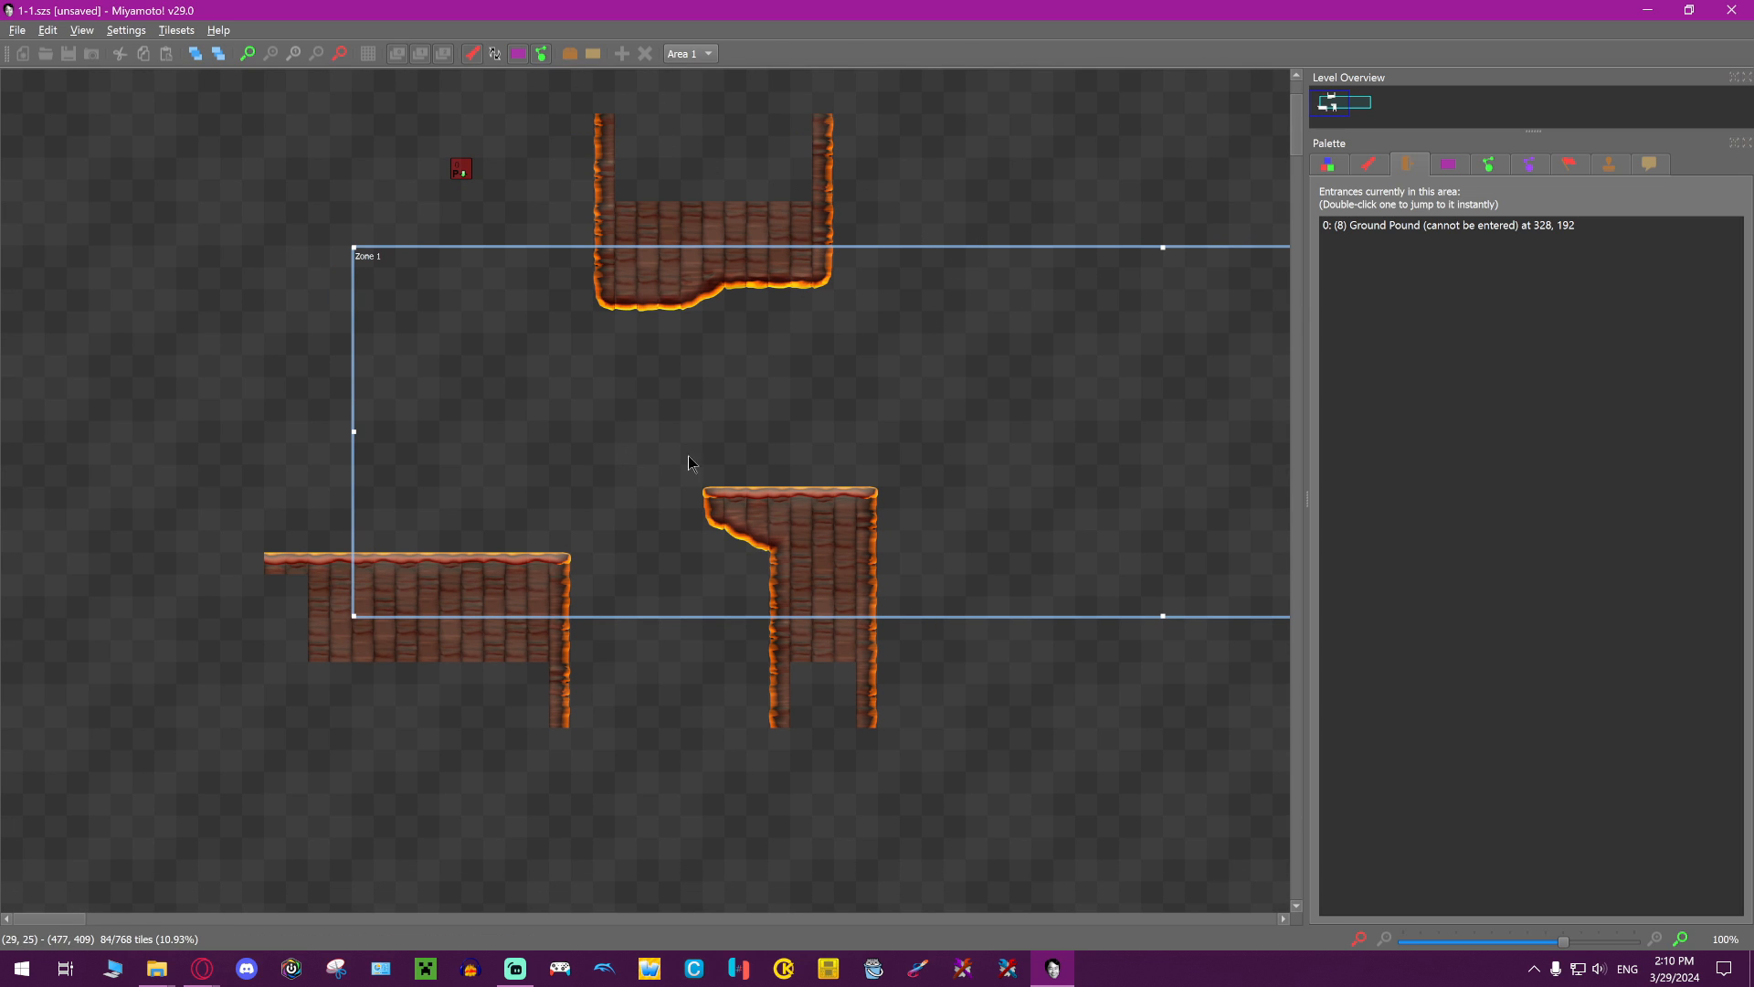
# Open Zone 1's background settings and browse the available backgrounds for the lava variants
pyautogui.click(592, 53)
pyautogui.click(703, 72)
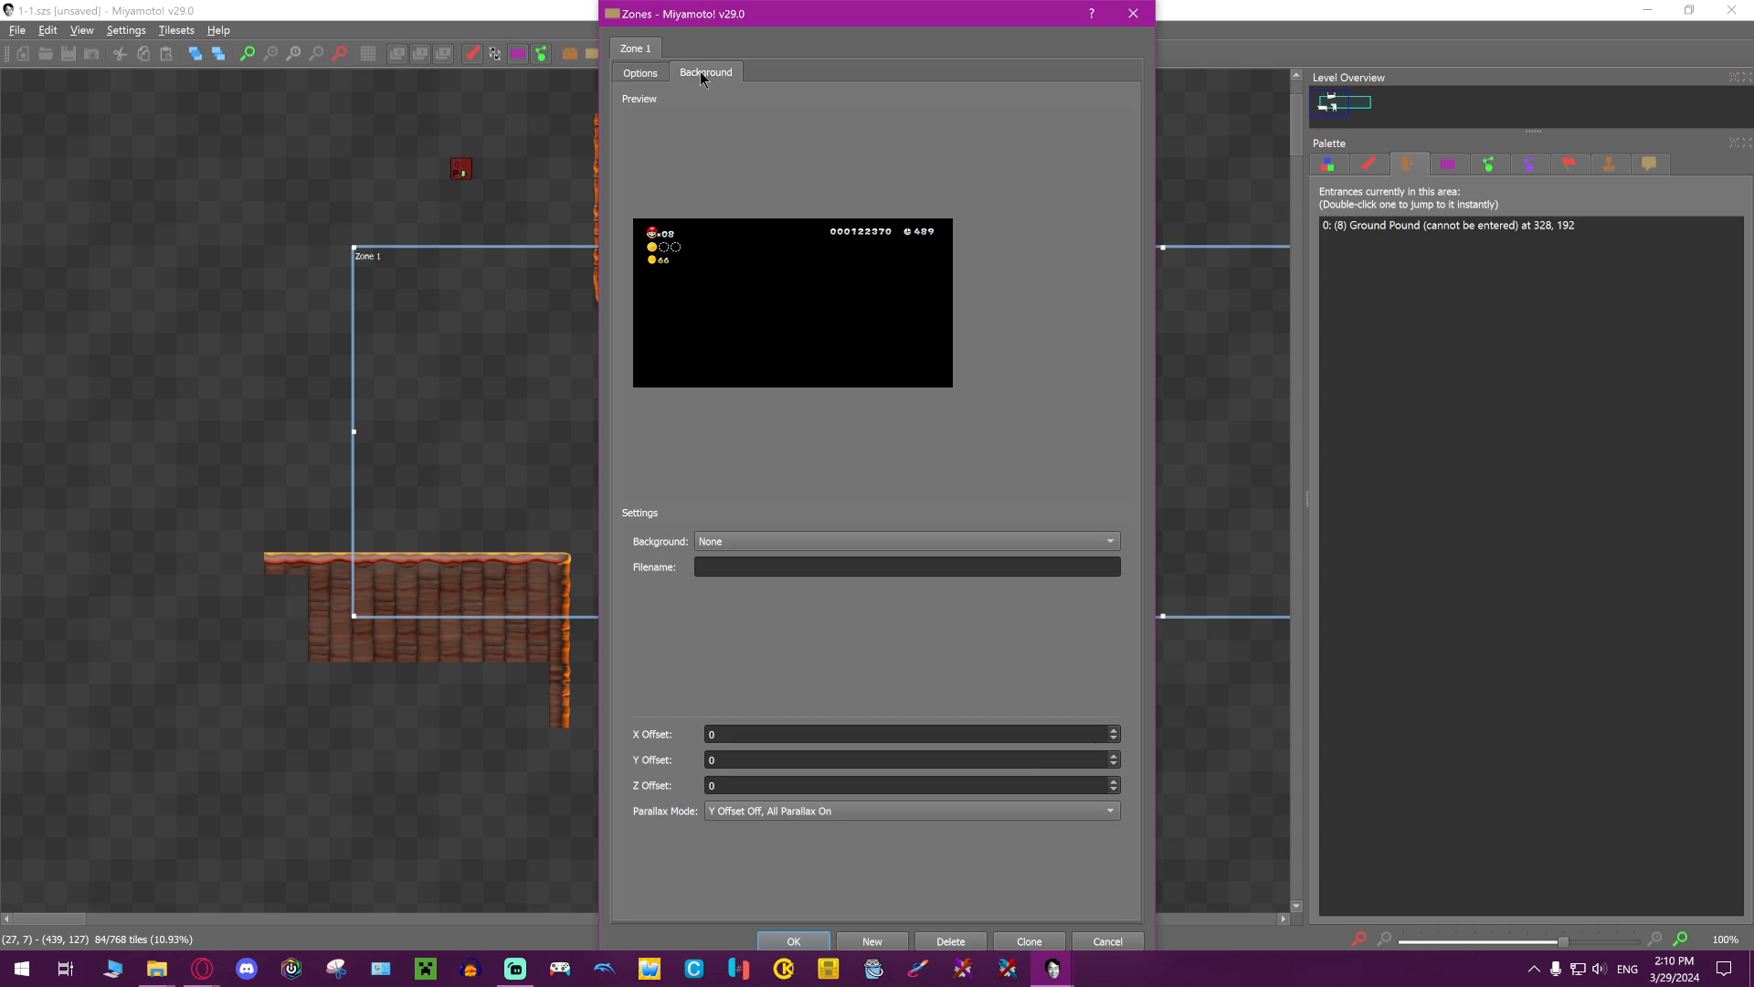
pyautogui.click(790, 543)
pyautogui.click(755, 36)
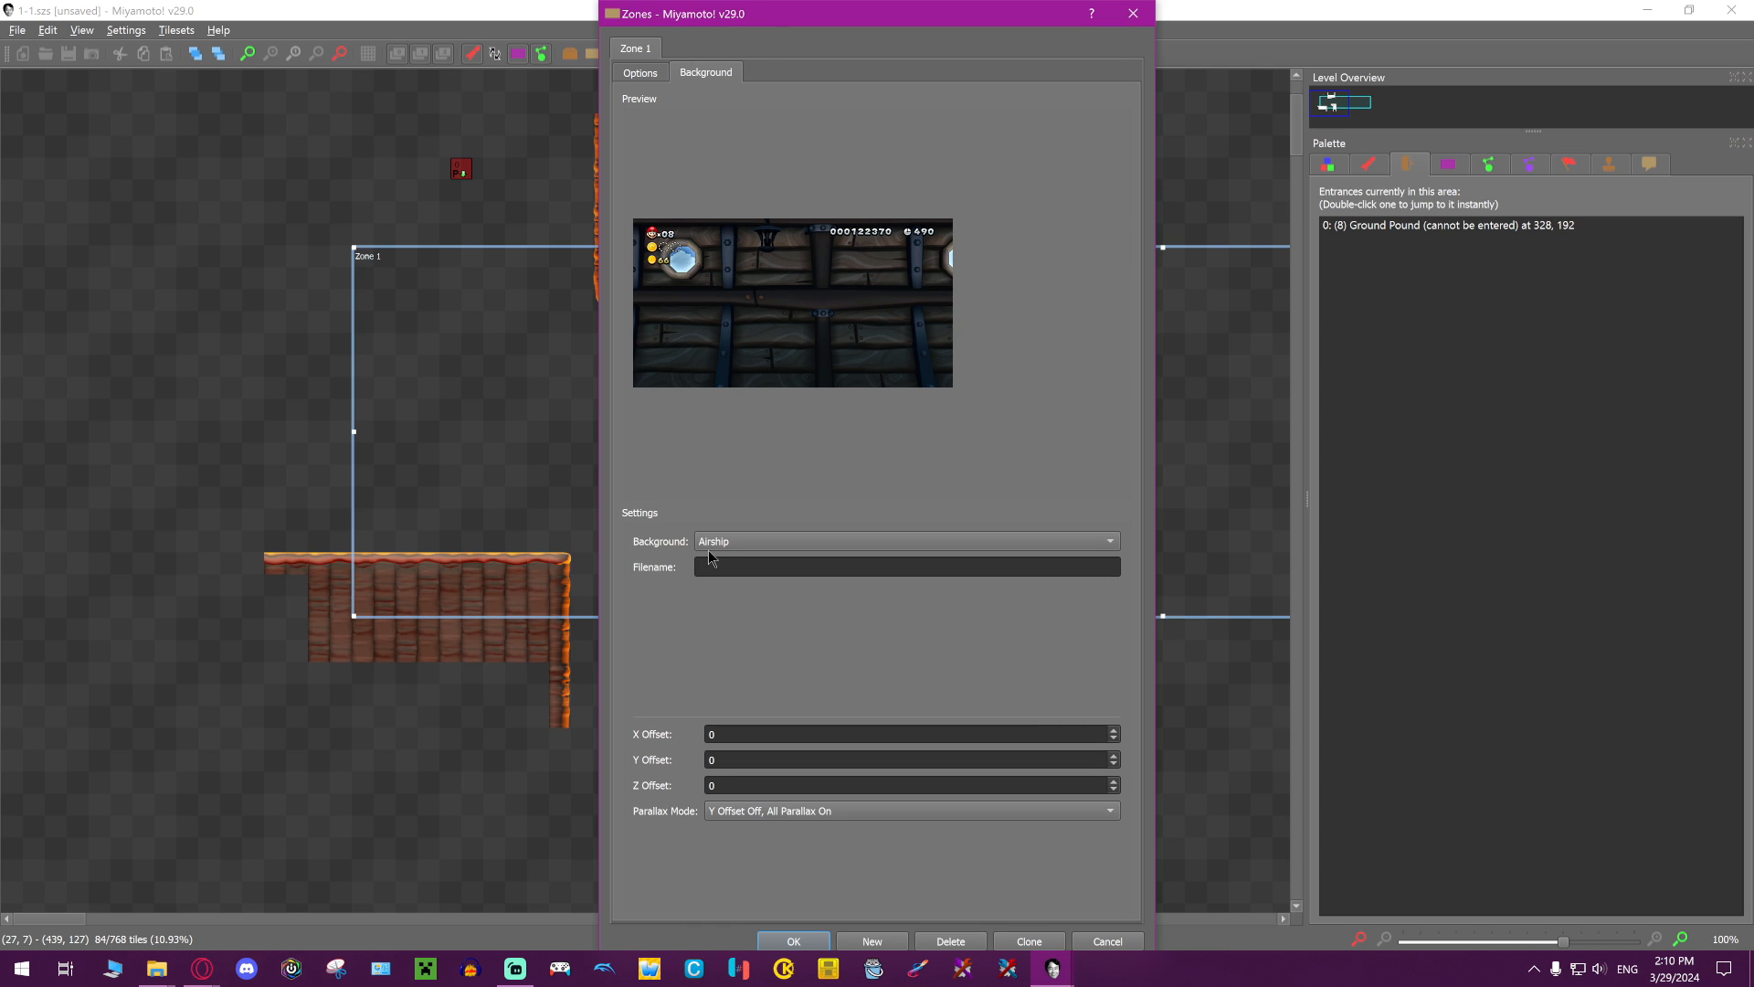
pyautogui.scroll(-4, 709, 550)
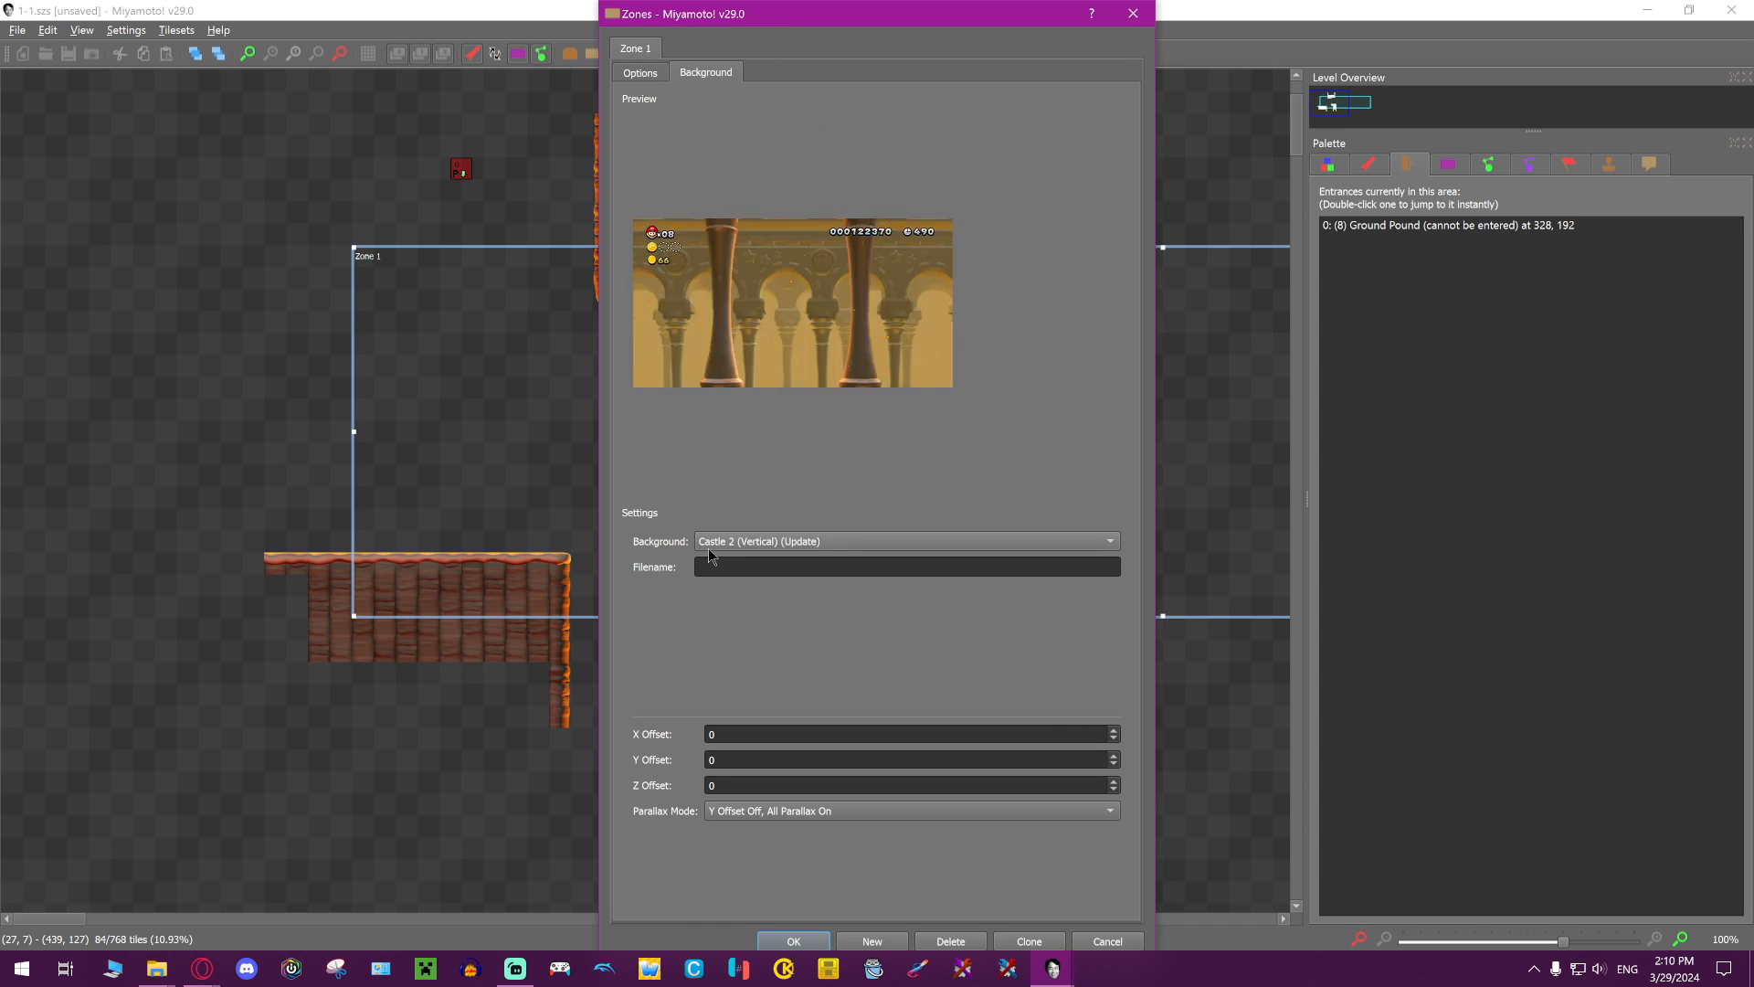
pyautogui.click(709, 548)
pyautogui.scroll(-12, 849, 457)
pyautogui.scroll(2, 877, 758)
pyautogui.scroll(5, 813, 674)
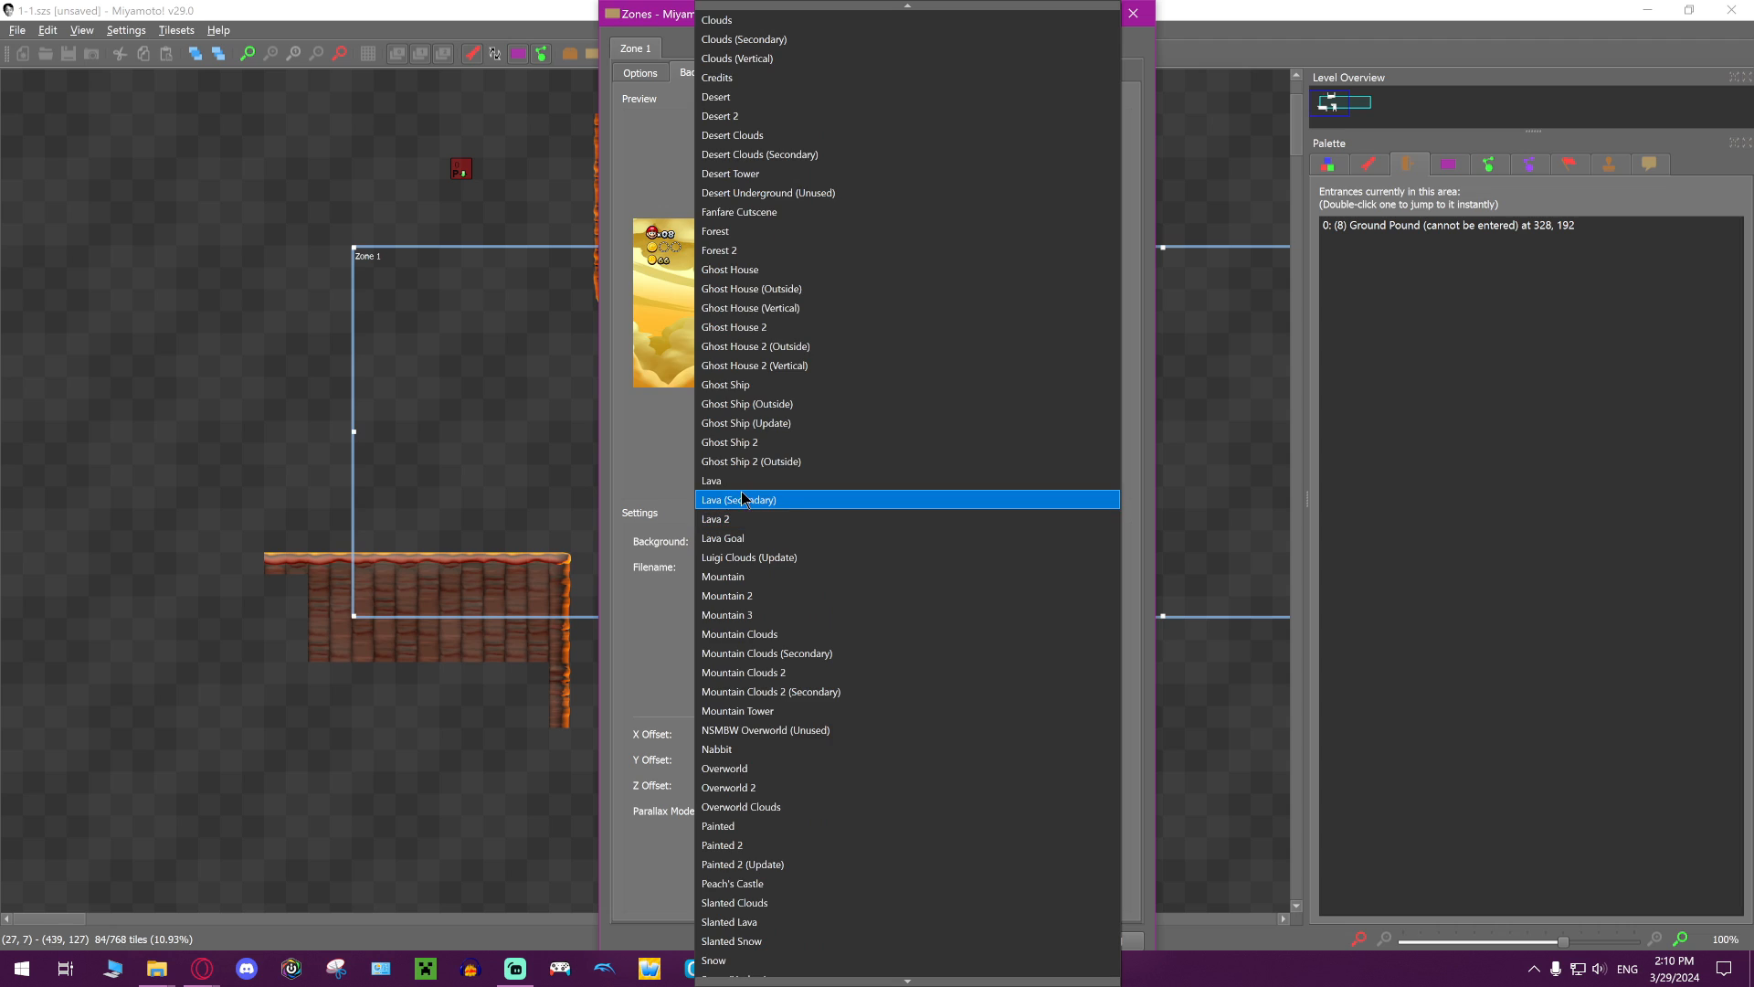
# Compare the previews of the lava backgrounds, including Lava (Secondary) and Lava 2
pyautogui.click(868, 498)
pyautogui.click(747, 540)
pyautogui.click(812, 519)
pyautogui.press('Down')
pyautogui.press('Down')
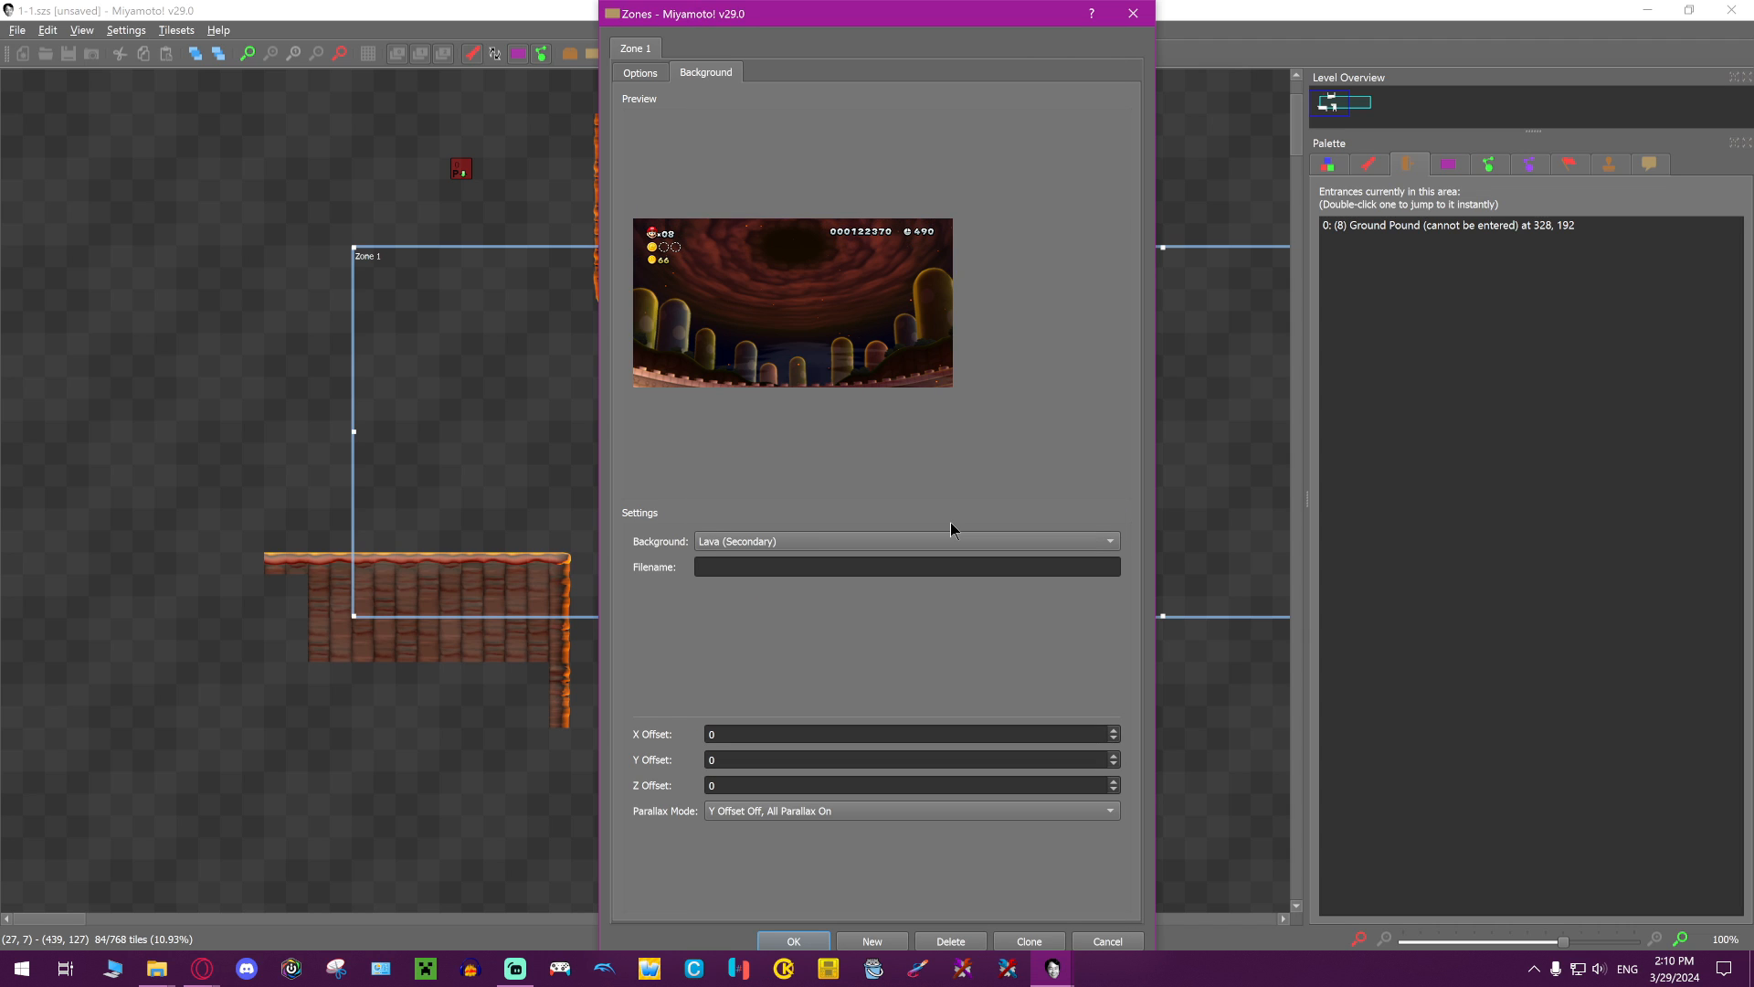
pyautogui.press('Down')
pyautogui.press('Up')
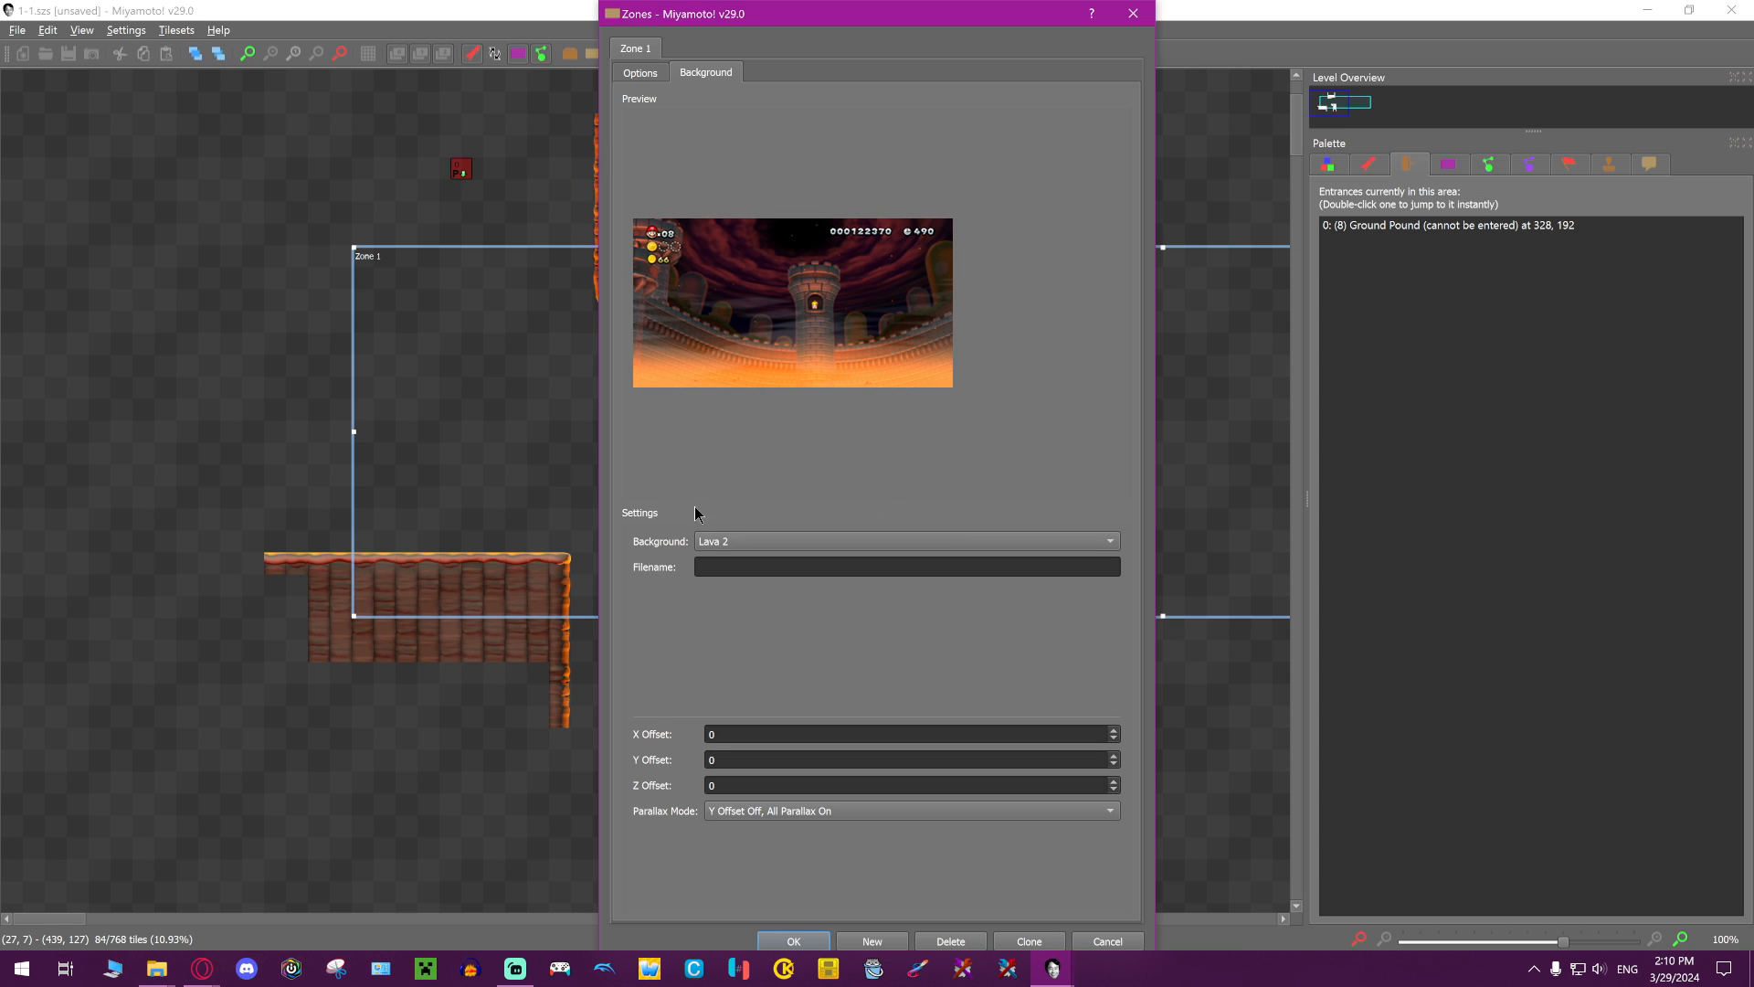
# Set Zone 1's background to Lava and apply the zone settings
pyautogui.click(731, 539)
pyautogui.click(738, 514)
pyautogui.press('Up')
pyautogui.press('Down')
pyautogui.press('Down')
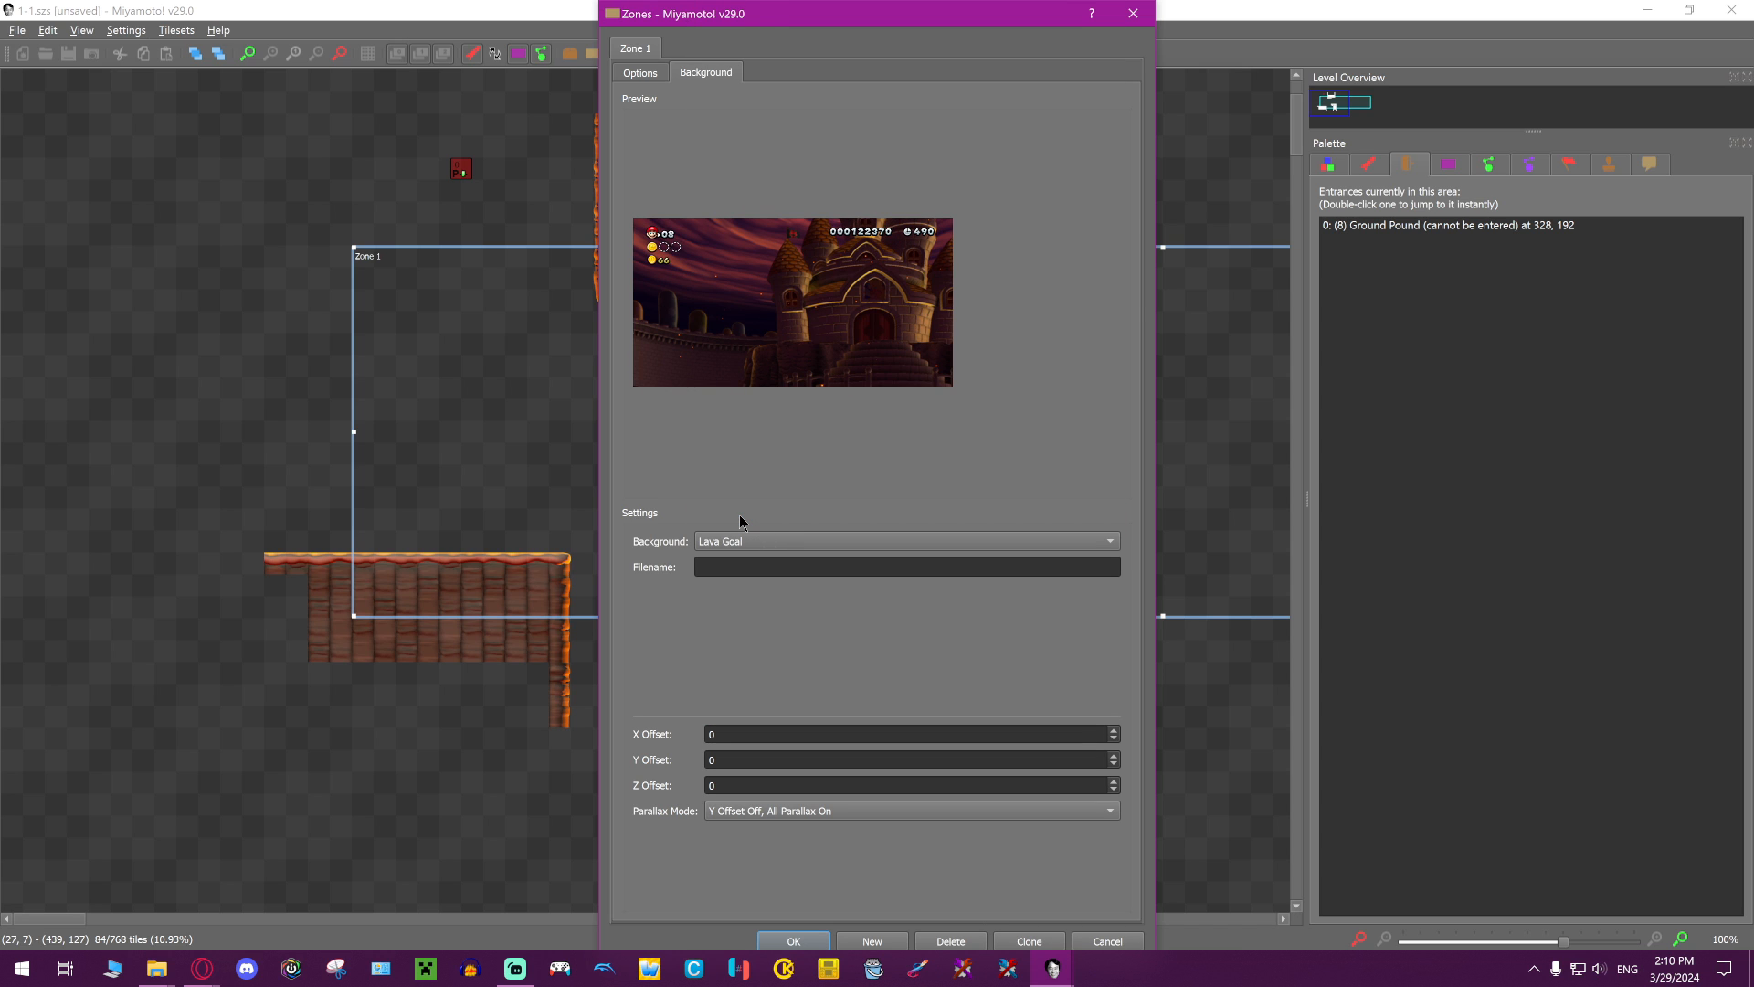
pyautogui.press('Up')
pyautogui.press('Up')
pyautogui.press('Up')
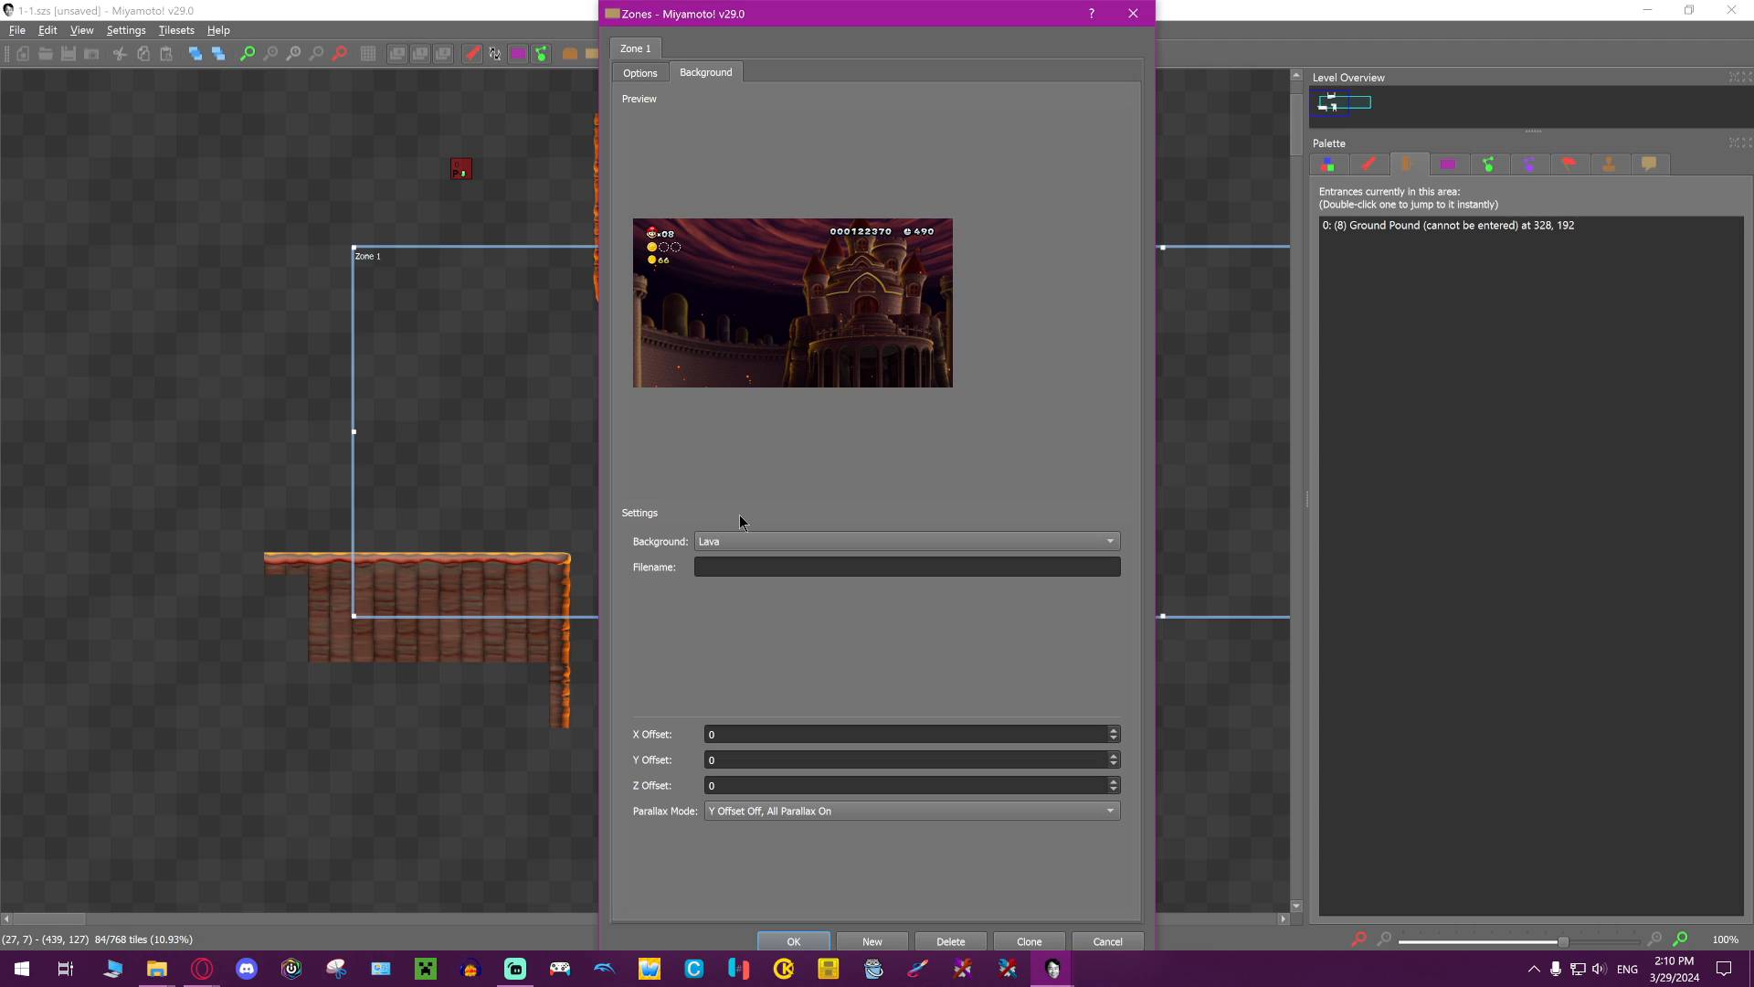
pyautogui.moveTo(722, 733)
pyautogui.mouseDown()
pyautogui.moveTo(655, 726)
pyautogui.moveTo(664, 752)
pyautogui.mouseUp()
pyautogui.moveTo(797, 782)
pyautogui.mouseDown()
pyautogui.moveTo(635, 775)
pyautogui.moveTo(626, 756)
pyautogui.mouseUp()
pyautogui.moveTo(742, 738)
pyautogui.mouseDown()
pyautogui.moveTo(681, 744)
pyautogui.moveTo(707, 736)
pyautogui.moveTo(725, 783)
pyautogui.moveTo(699, 783)
pyautogui.mouseUp()
pyautogui.click(731, 760)
pyautogui.click(710, 734)
pyautogui.click(793, 941)
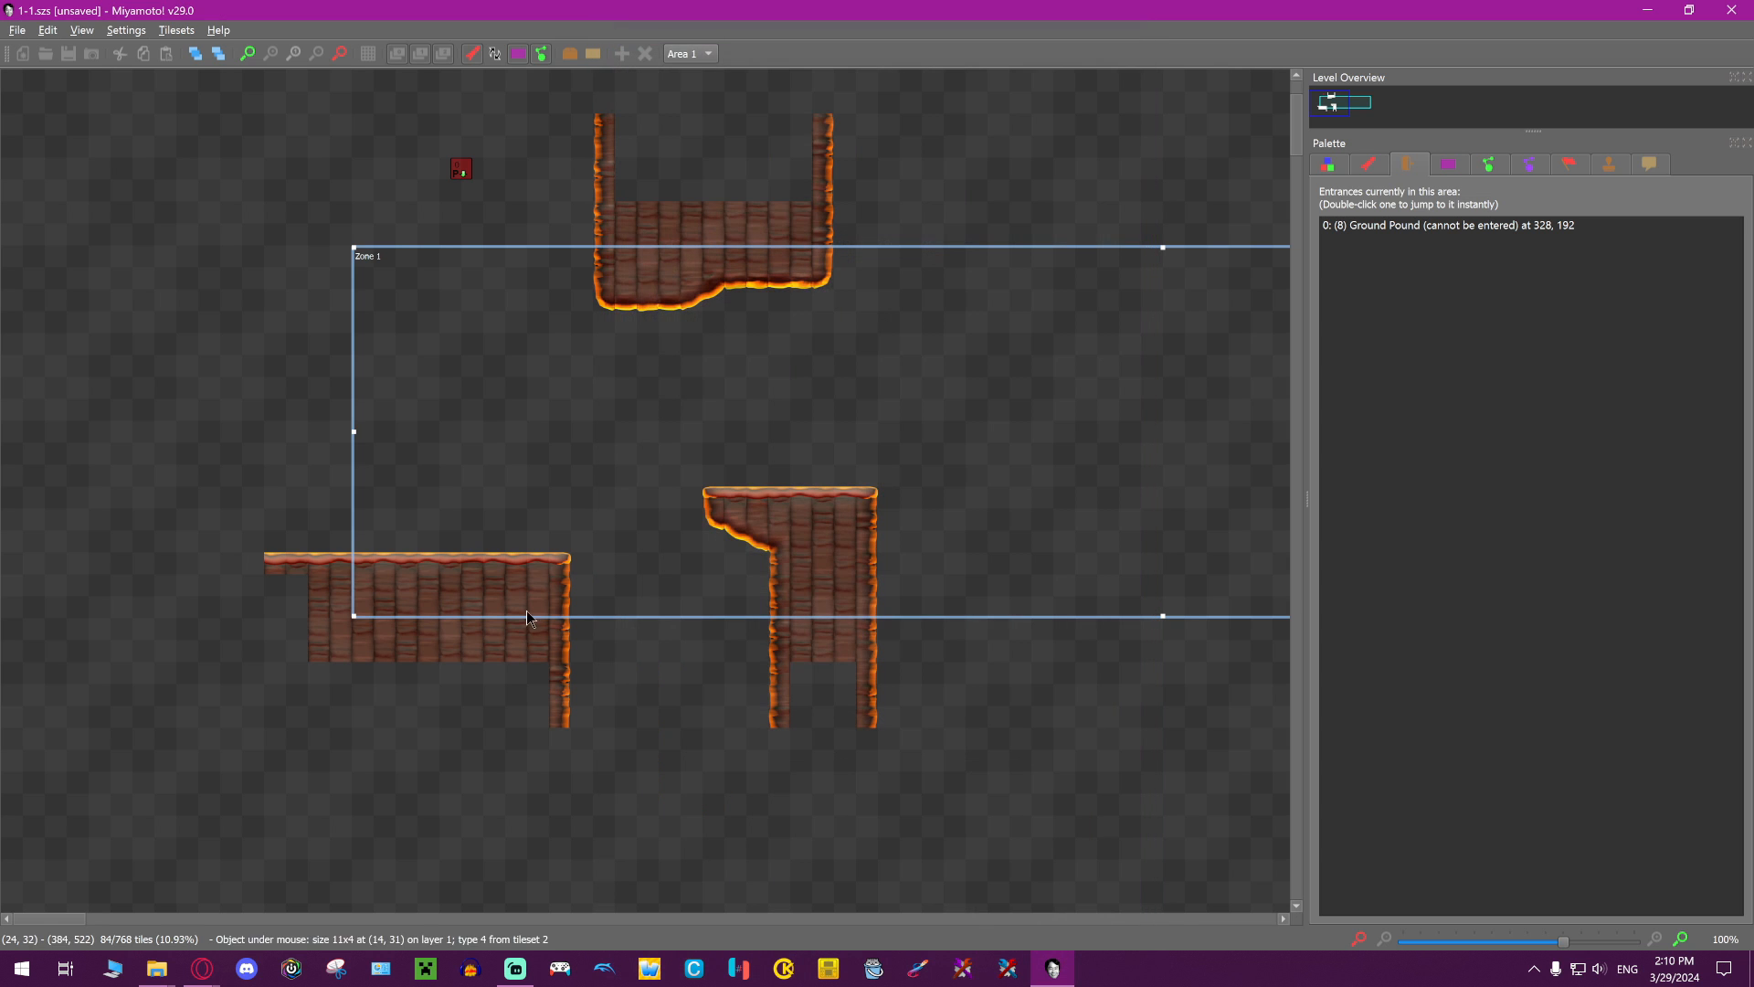
# Search the sprites for "lava" and place sprite 89: Lava between the two platforms, just above Zone 1's bottom edge
pyautogui.scroll(1, 731, 411)
pyautogui.scroll(1, 786, 453)
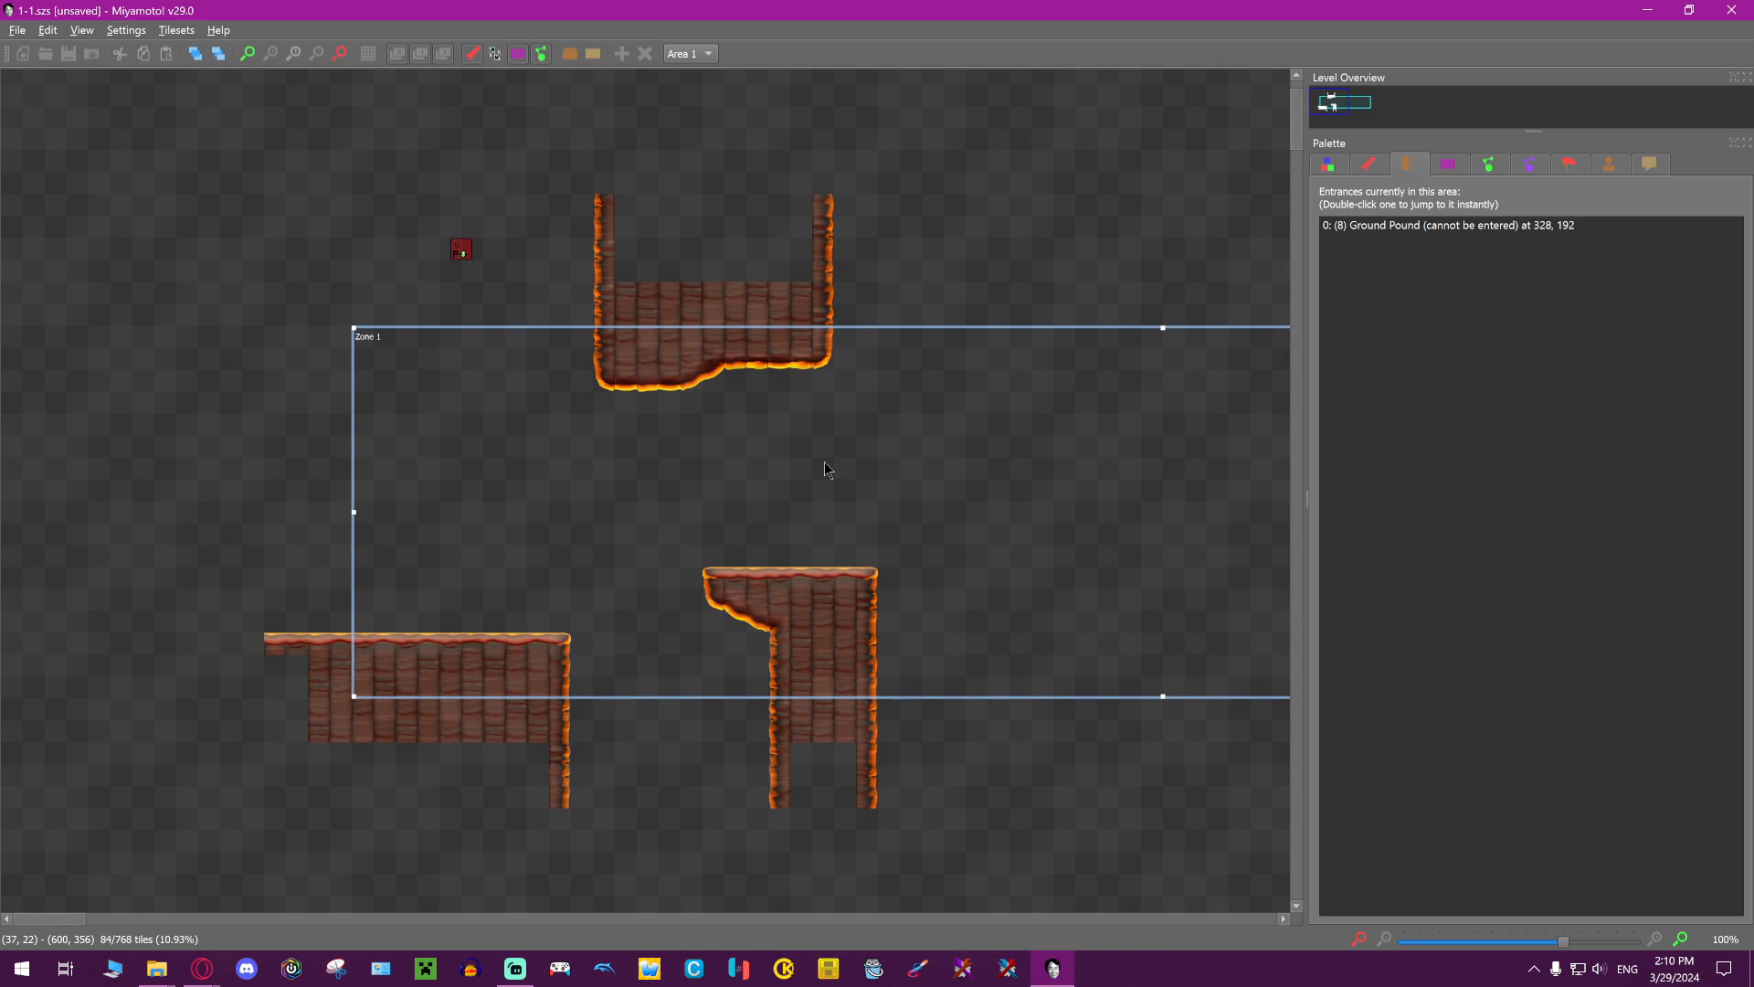
pyautogui.click(1370, 164)
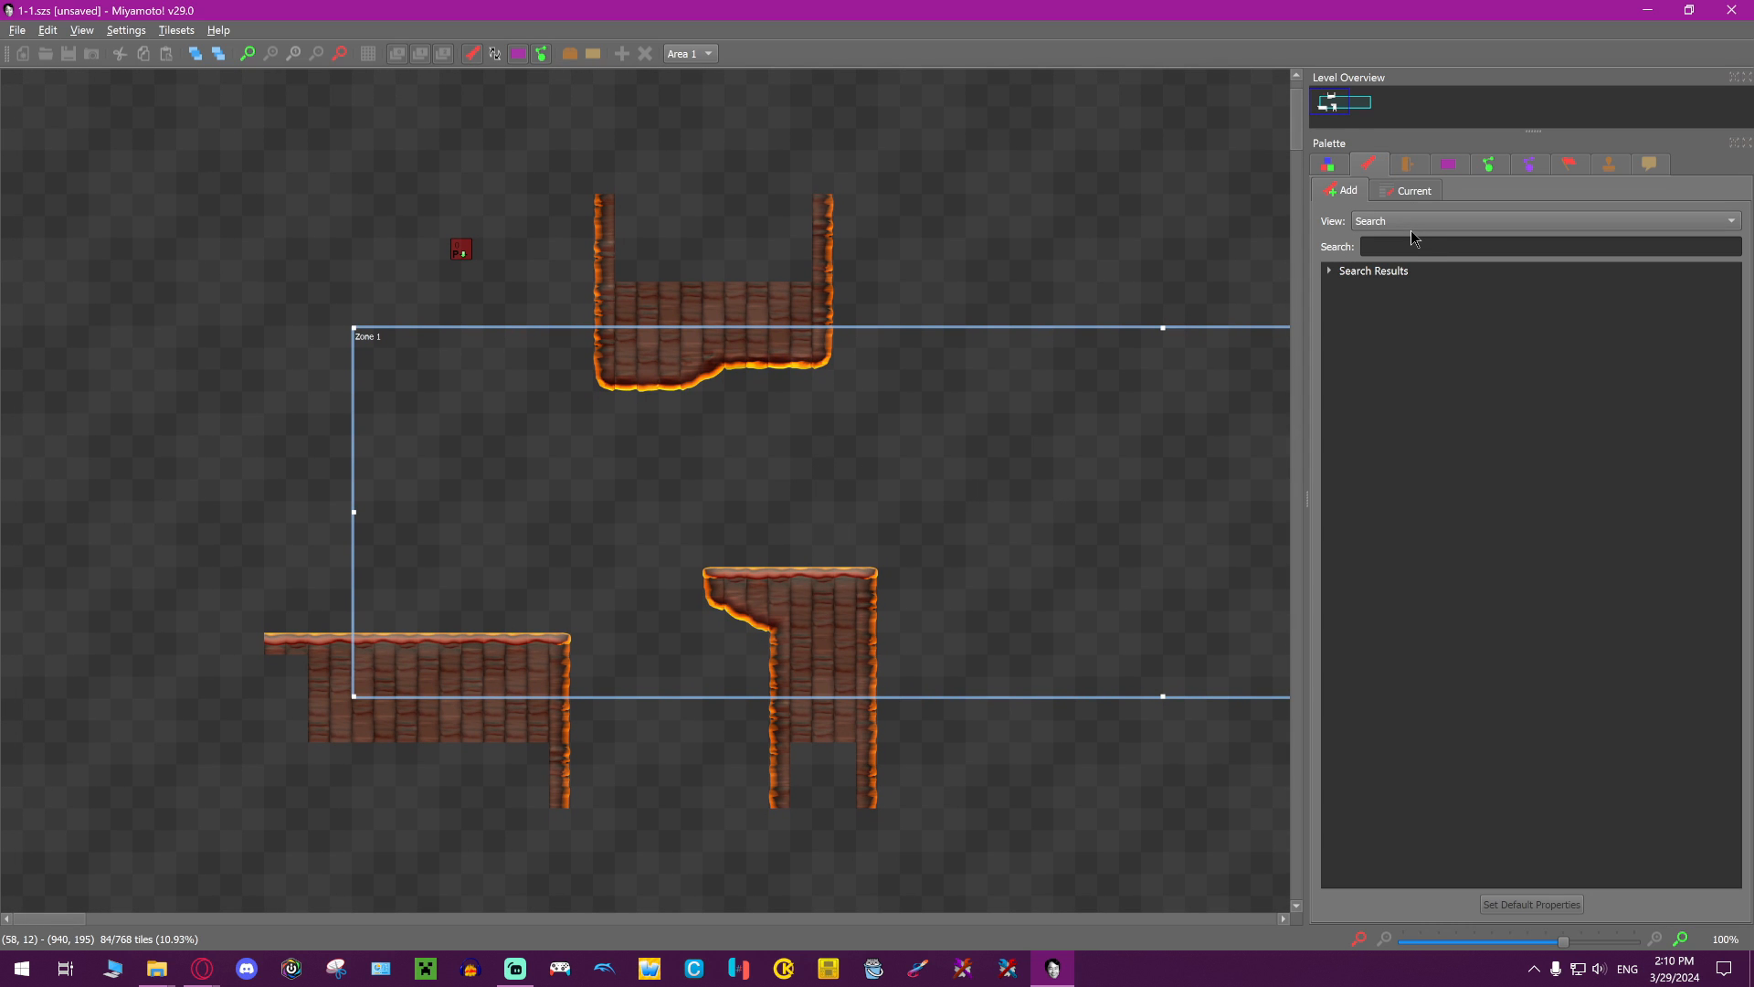
pyautogui.click(1406, 243)
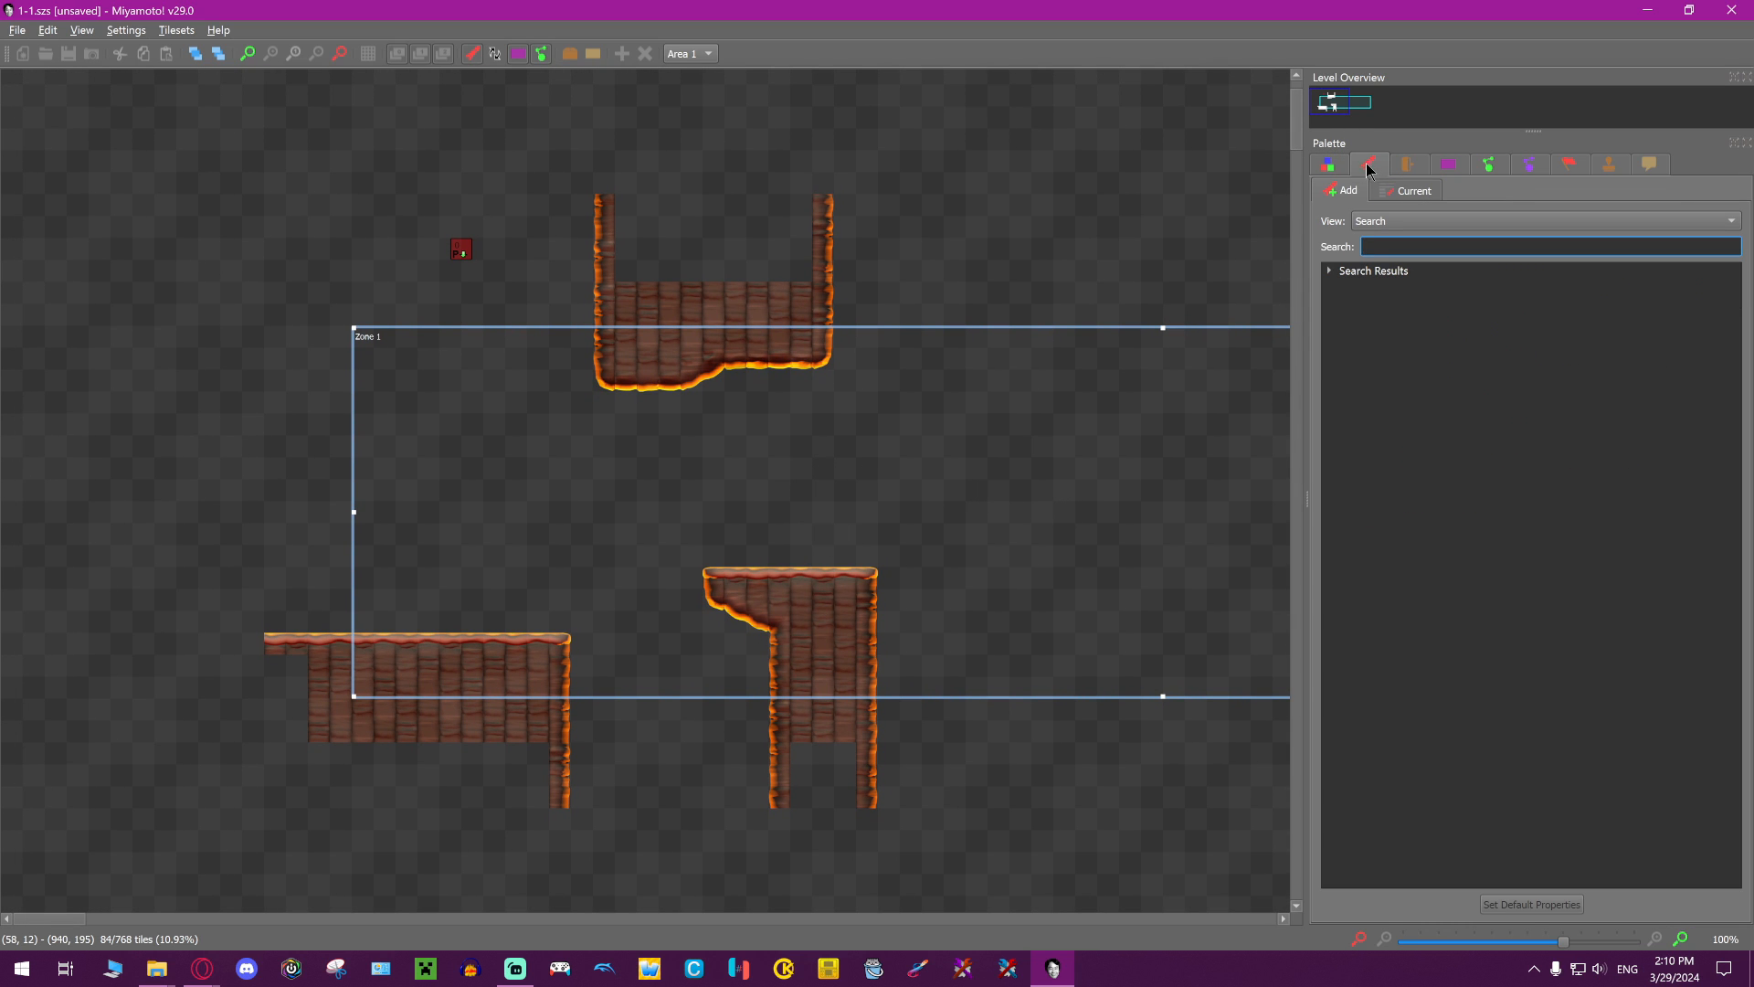
pyautogui.click(1344, 164)
pyautogui.click(1354, 163)
pyautogui.click(1343, 166)
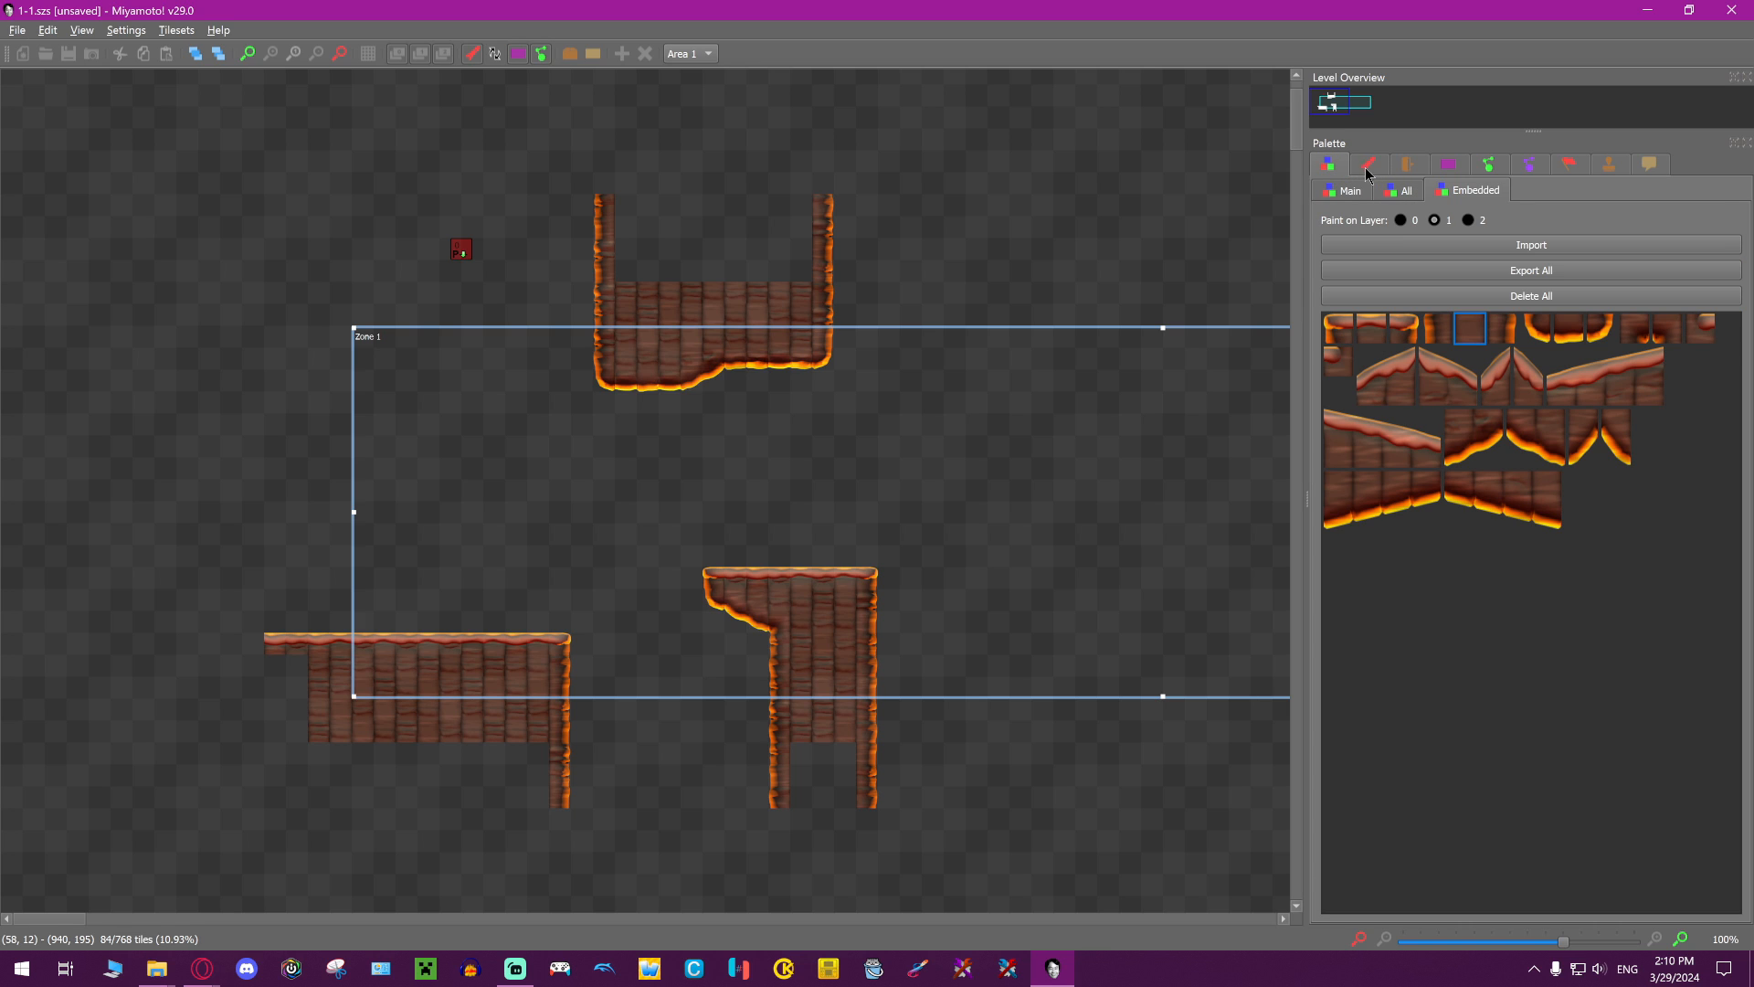
pyautogui.click(1372, 169)
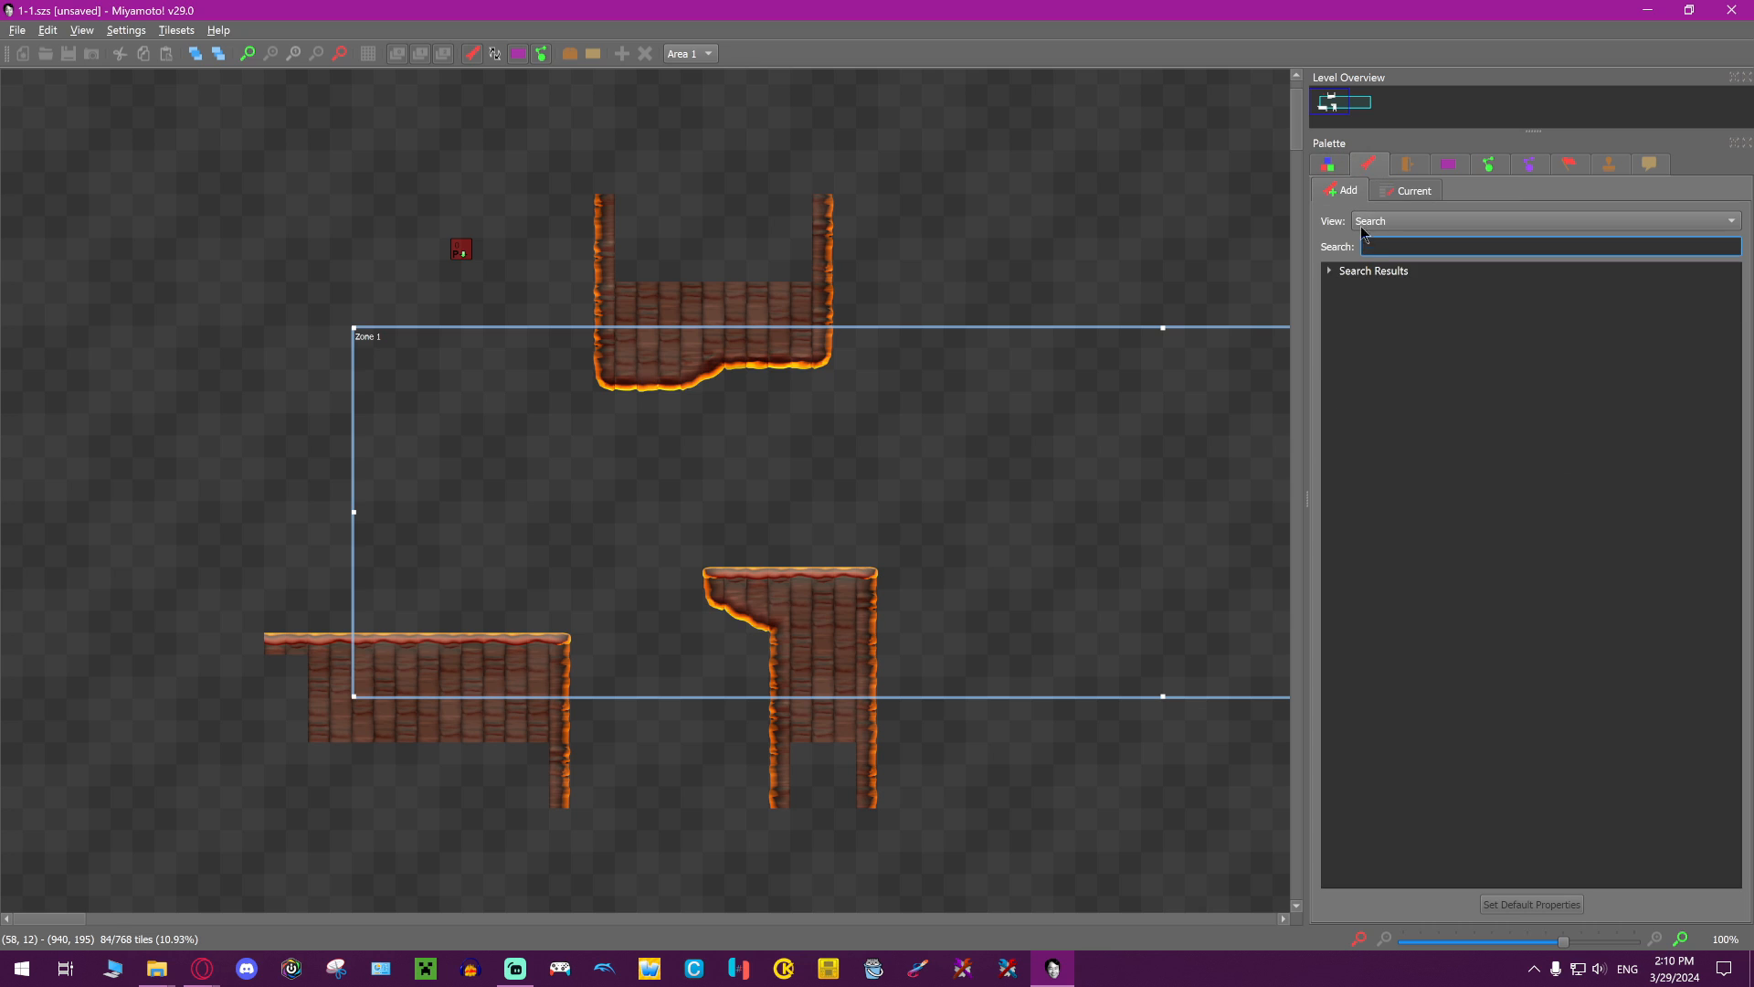
pyautogui.write('lava')
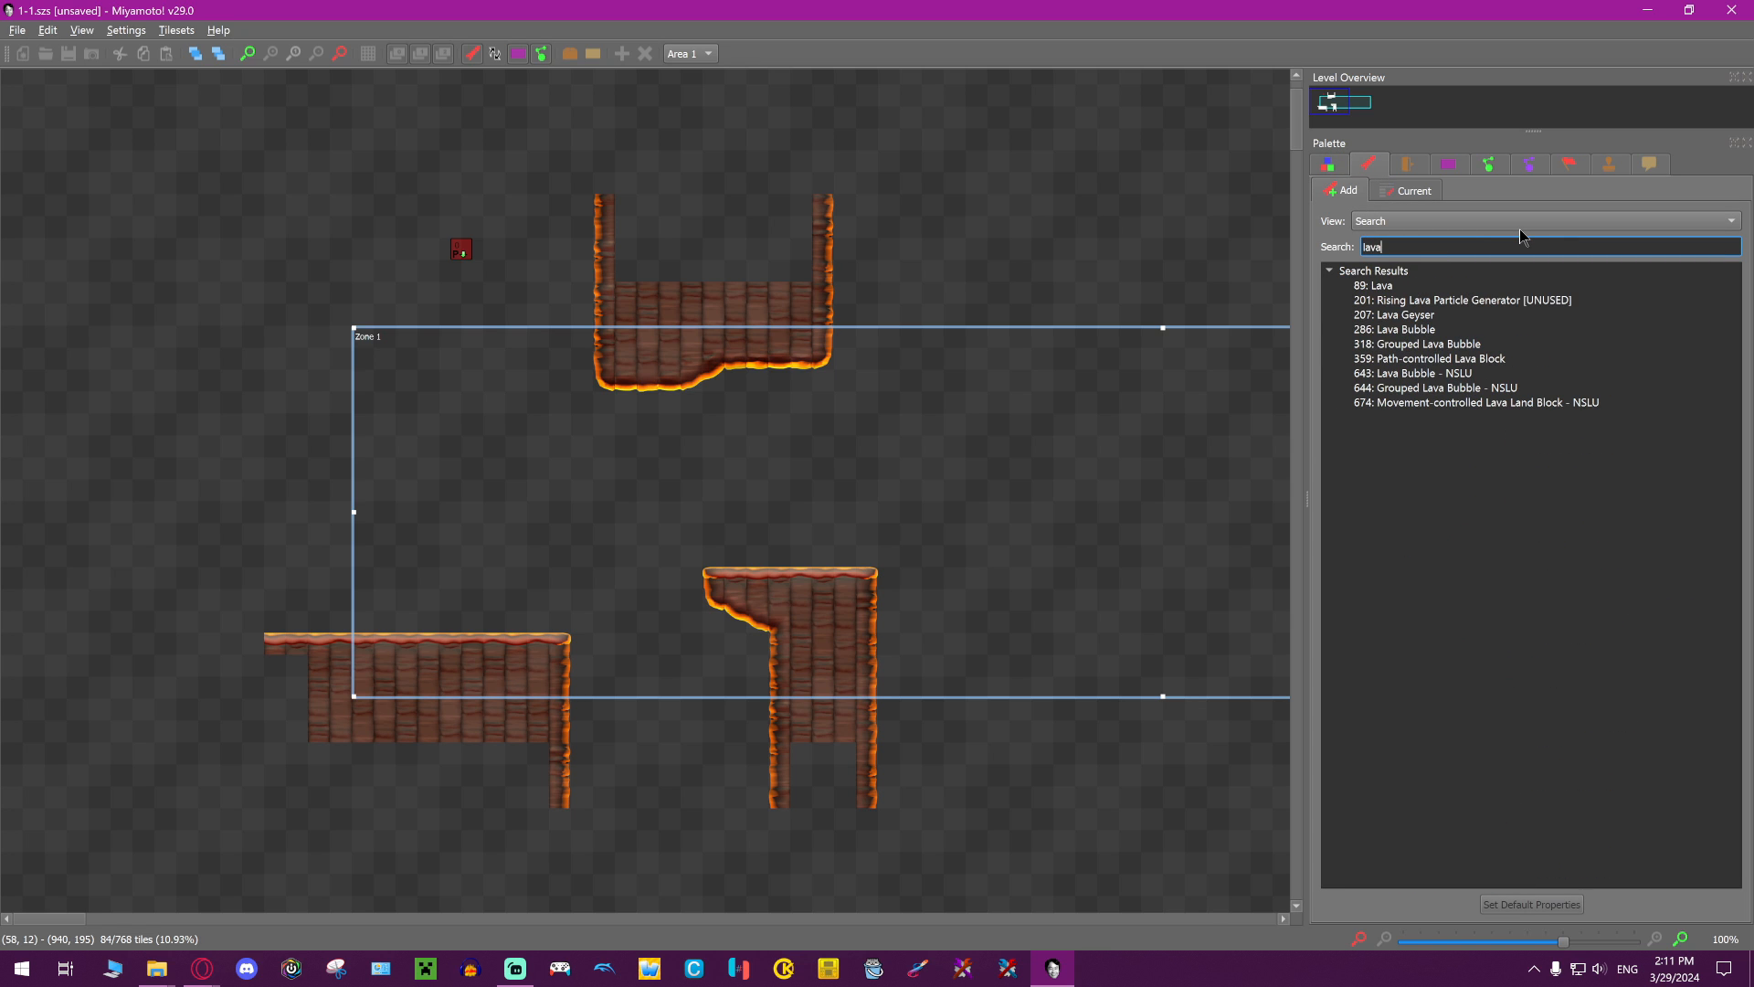
pyautogui.click(1431, 287)
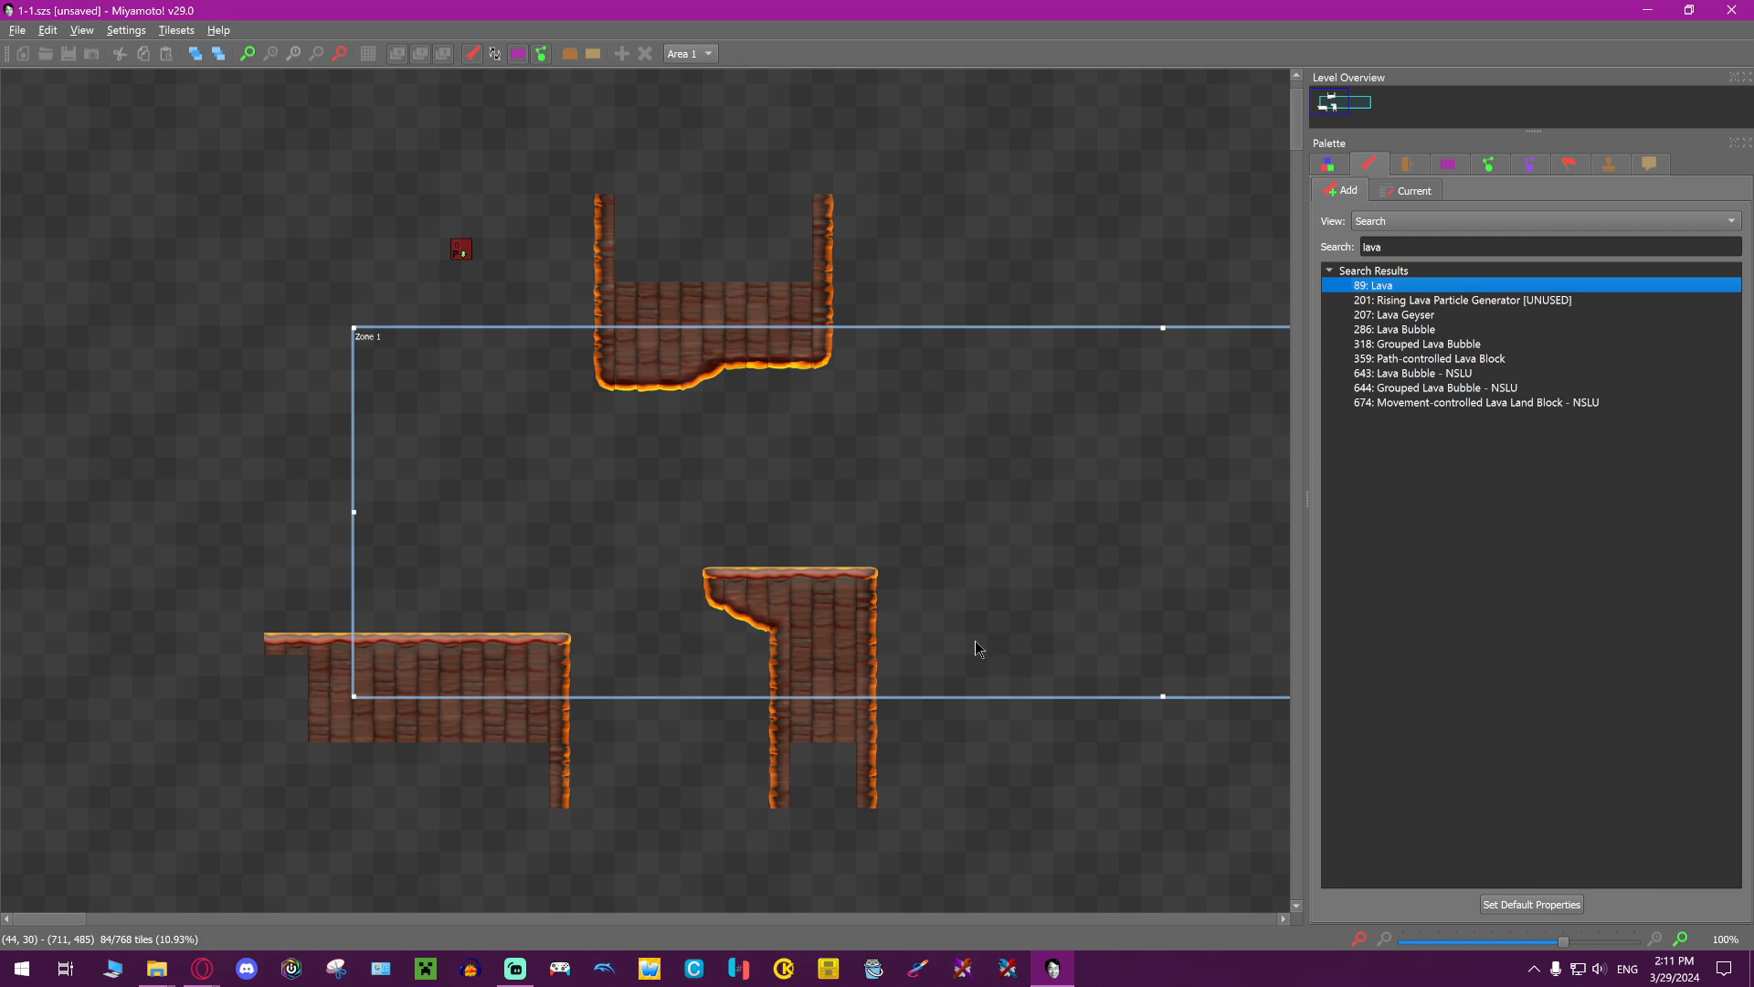
pyautogui.rightClick(735, 510)
pyautogui.moveTo(760, 512); pyautogui.dragTo(650, 678)
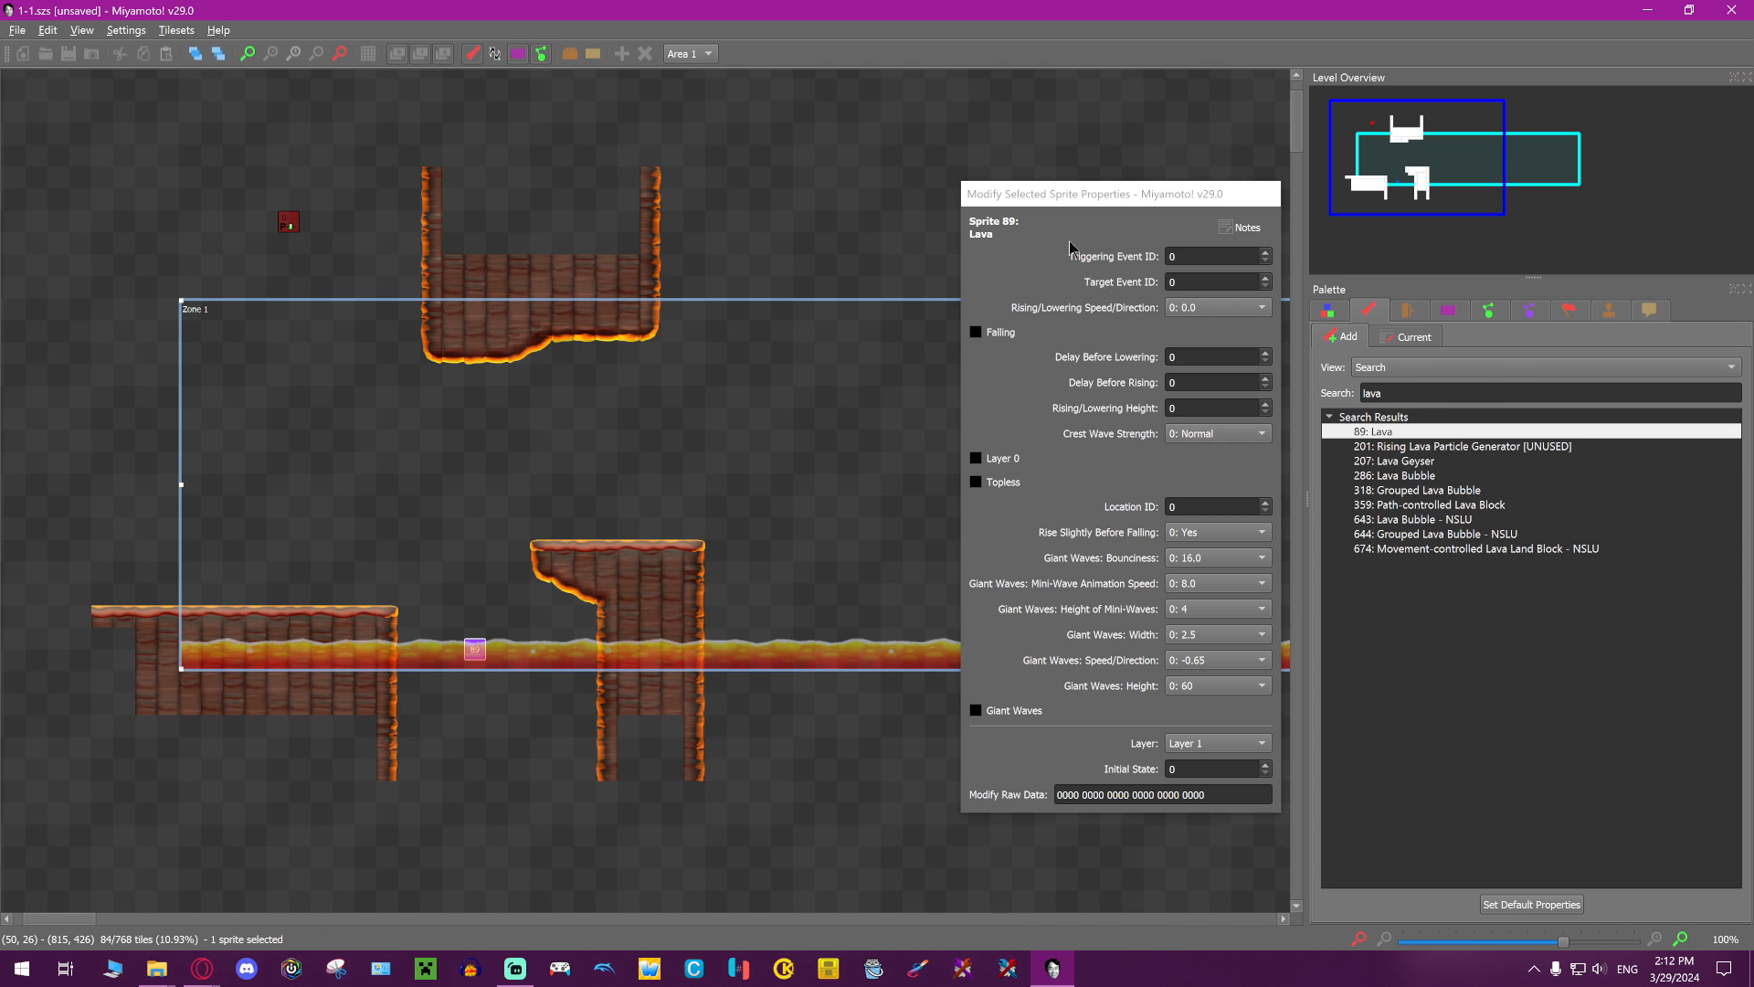
# Toggle Giant Waves on and off for the Lava sprite while reviewing its wave height, speed, width and mini-wave options
pyautogui.moveTo(1045, 197); pyautogui.dragTo(898, 196)
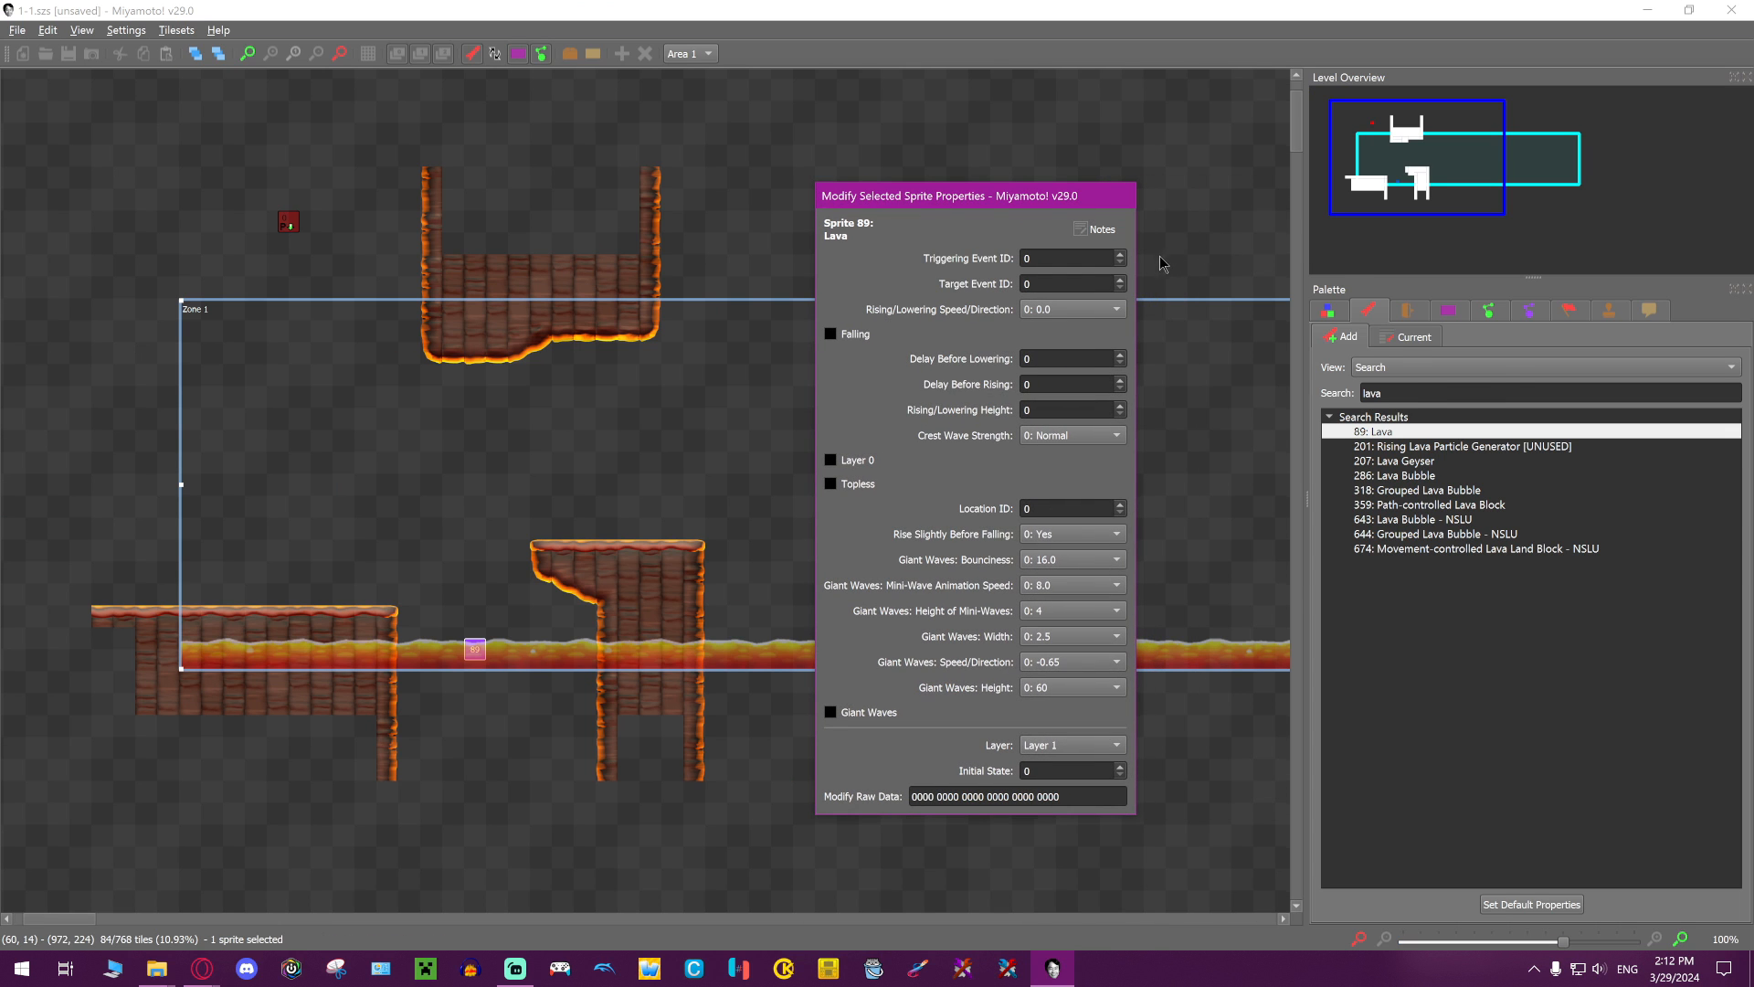
pyautogui.moveTo(1136, 275); pyautogui.dragTo(1206, 278)
pyautogui.moveTo(1050, 209); pyautogui.dragTo(1026, 173)
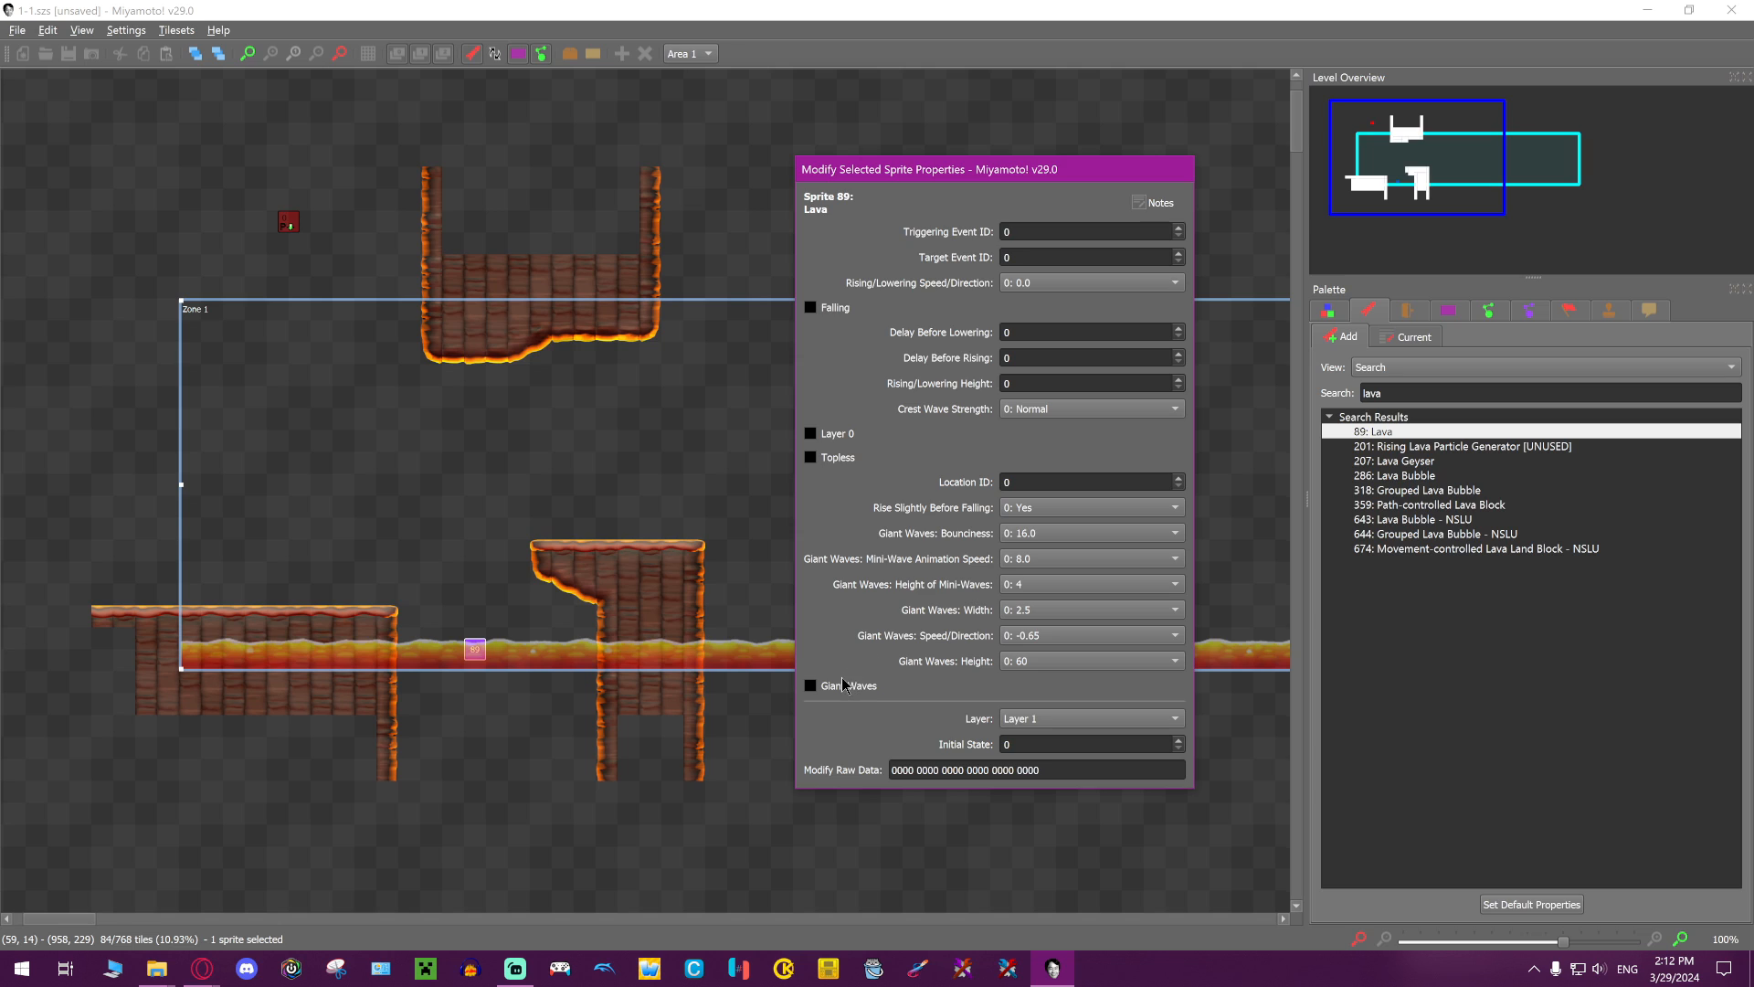
pyautogui.click(1066, 667)
pyautogui.click(952, 670)
pyautogui.click(1022, 637)
pyautogui.click(972, 651)
pyautogui.click(1030, 615)
pyautogui.click(975, 600)
pyautogui.click(1001, 580)
pyautogui.click(958, 572)
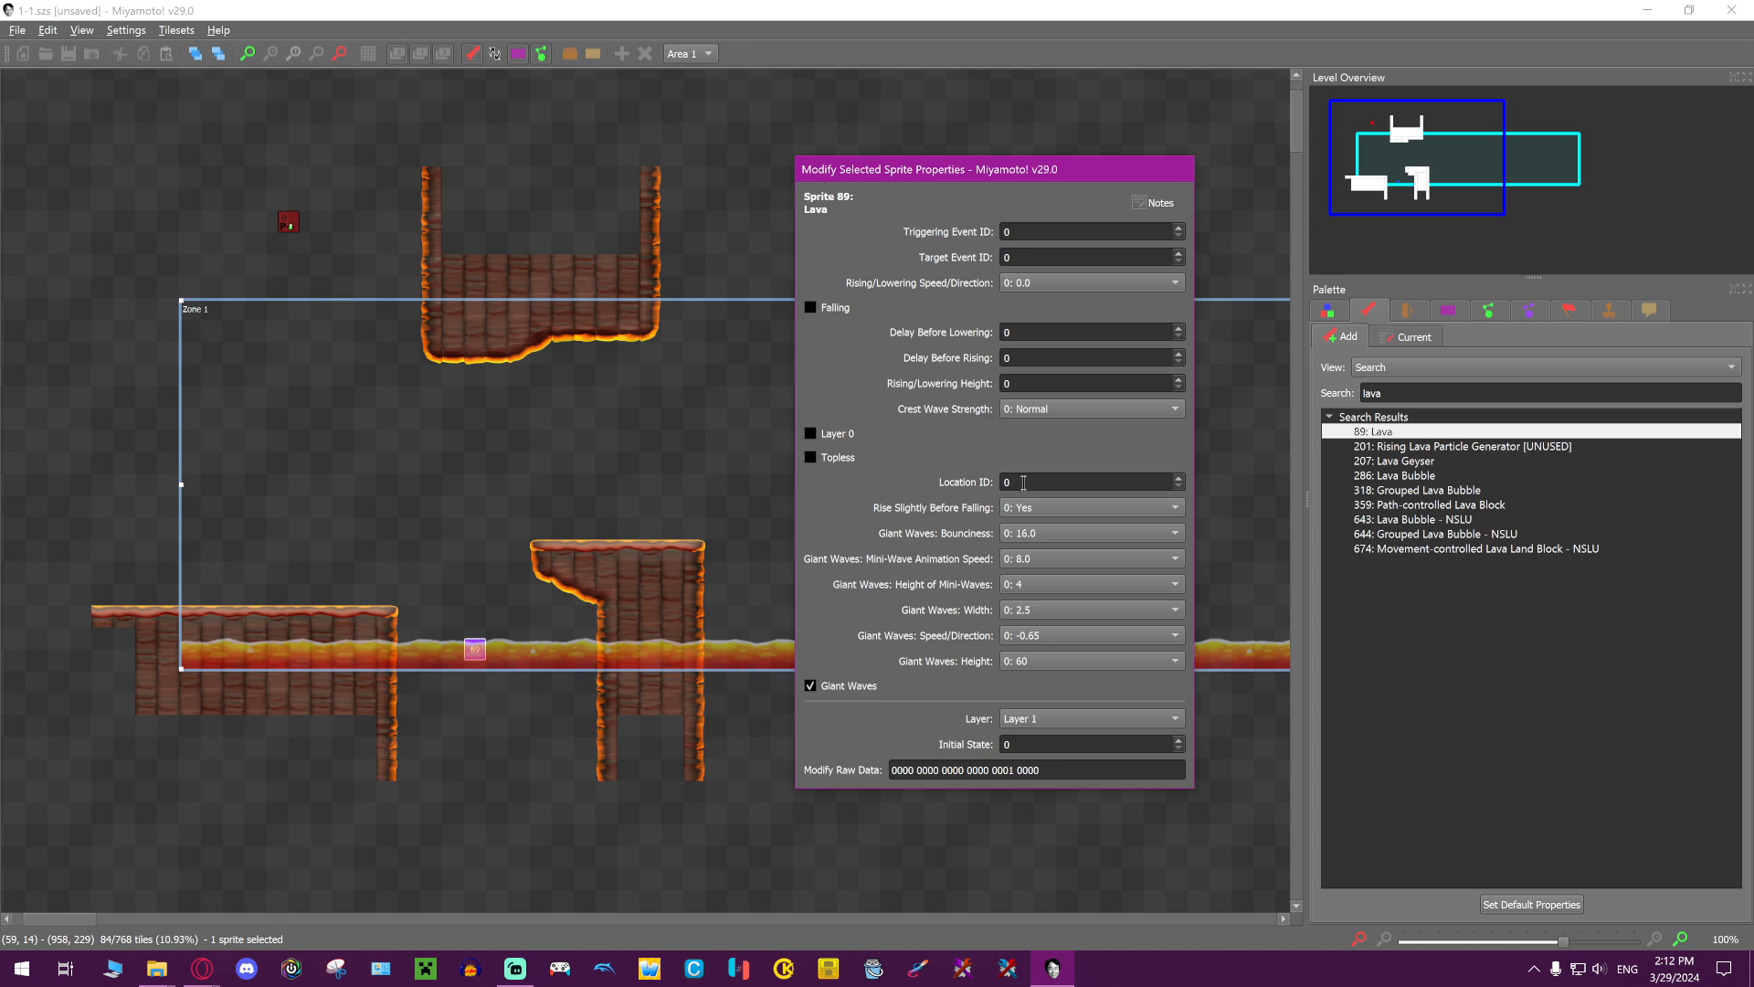
pyautogui.moveTo(880, 180); pyautogui.dragTo(887, 363)
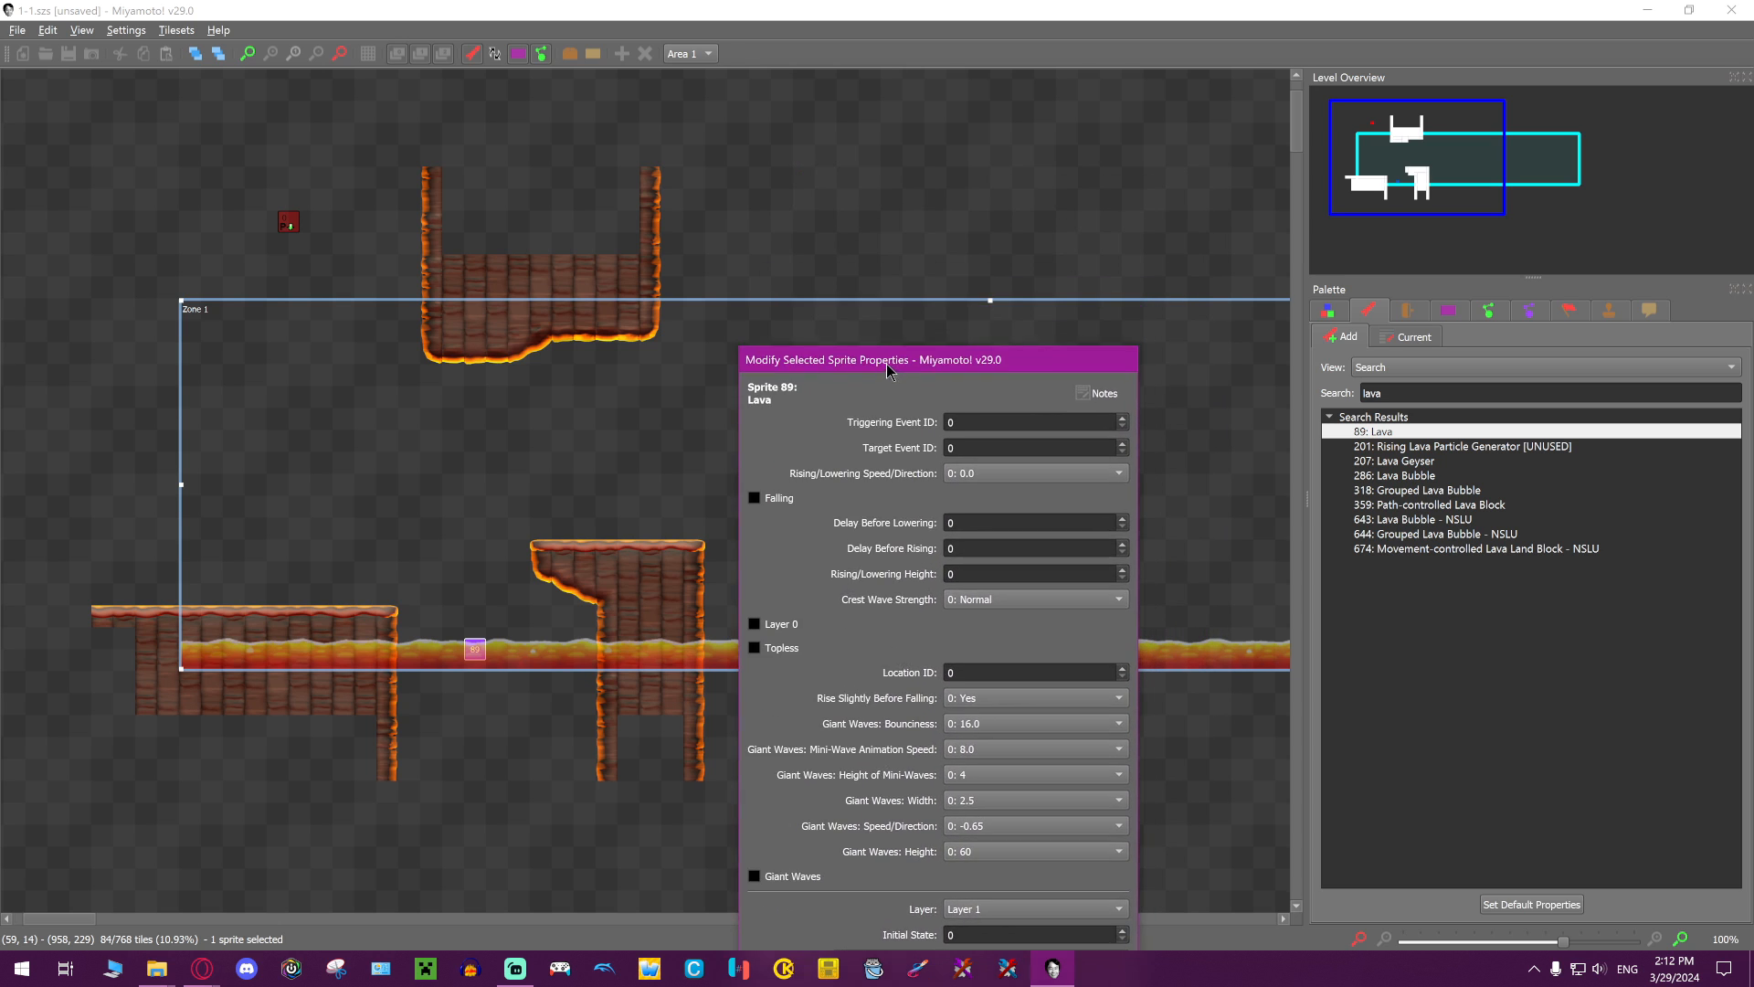
pyautogui.click(784, 334)
# Search the sprites for "arrow" and place sprite 32: Arrow Signboard on top of the first platform at 320, 464
pyautogui.moveTo(784, 389); pyautogui.dragTo(1006, 373, button='middle')
pyautogui.click(1330, 311)
pyautogui.click(1368, 312)
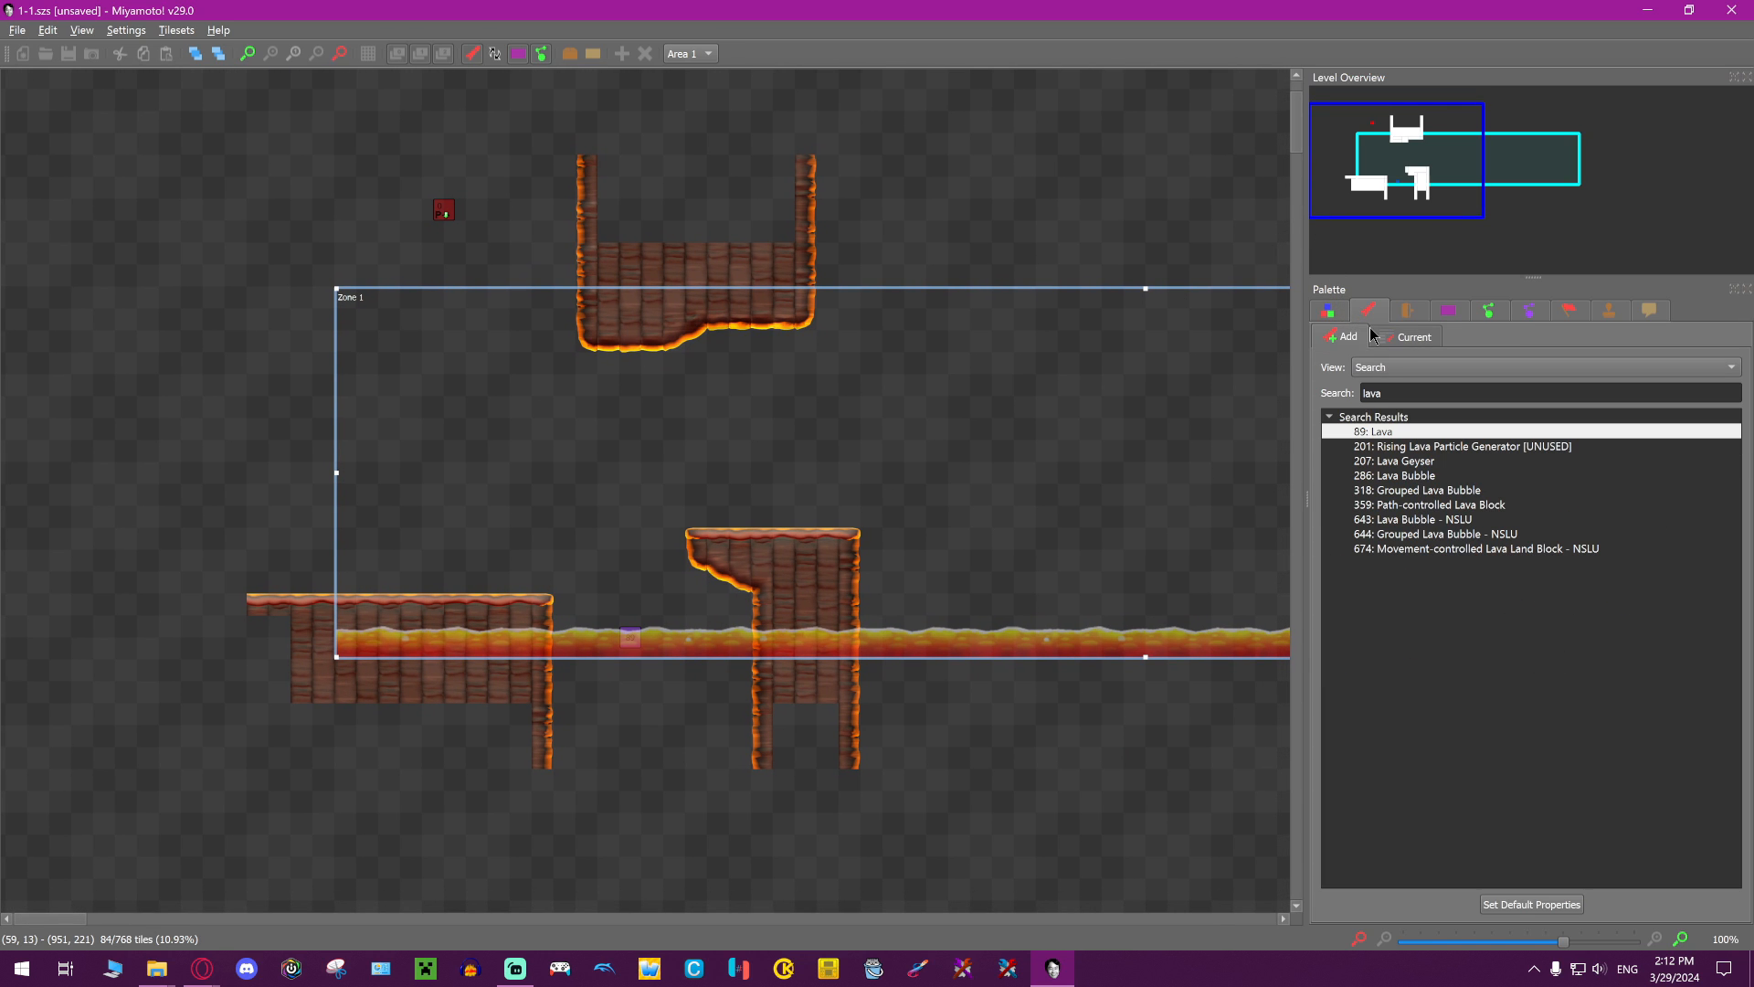
pyautogui.moveTo(1393, 393); pyautogui.dragTo(1336, 393)
pyautogui.write('arrow')
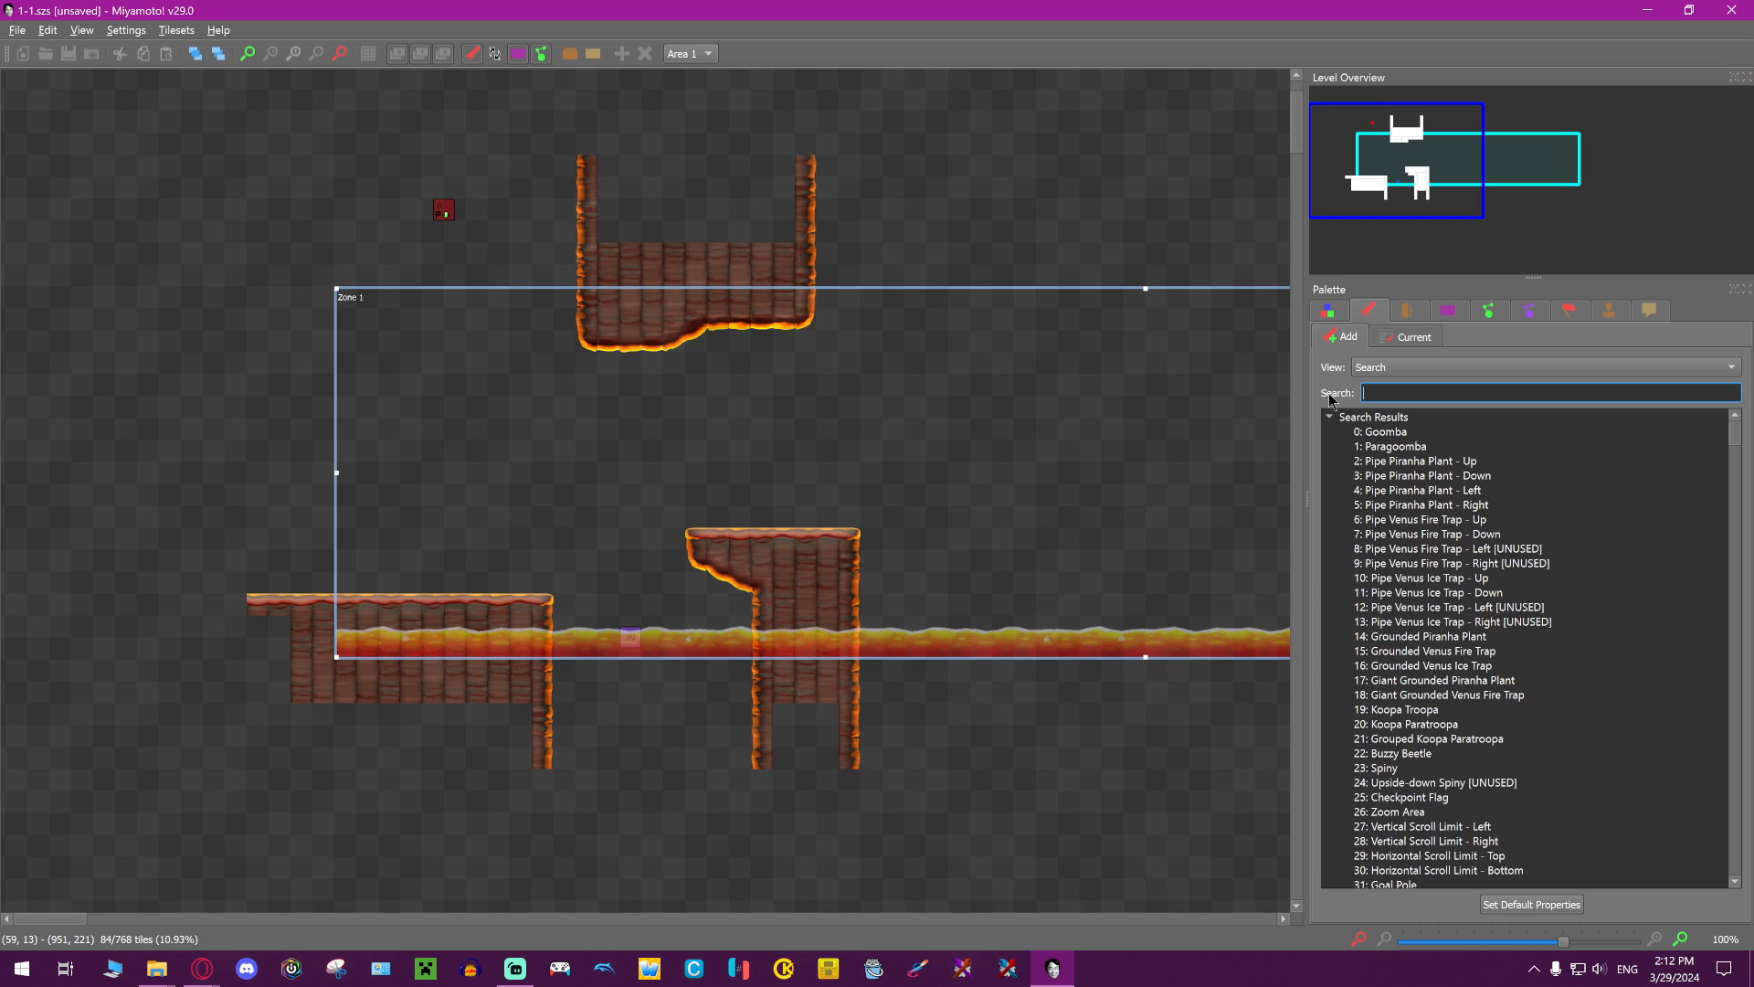
pyautogui.click(1403, 431)
pyautogui.rightClick(624, 479)
pyautogui.moveTo(623, 479); pyautogui.dragTo(519, 522)
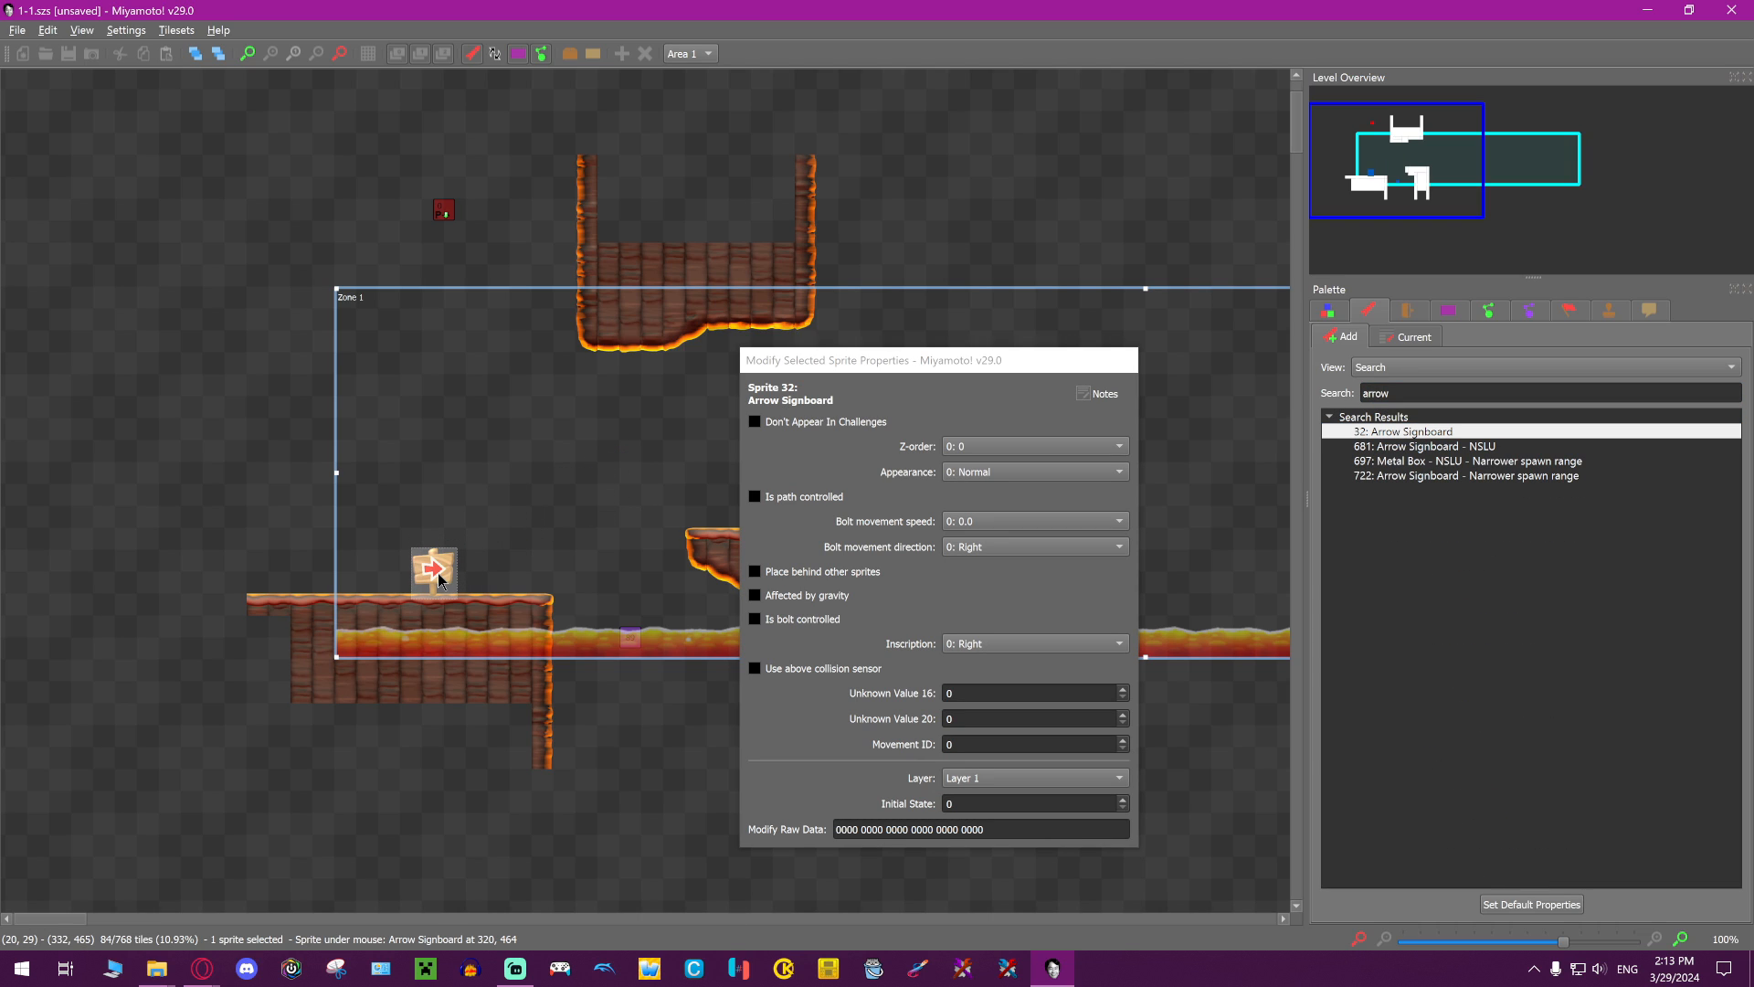
# Compare the Arrow Signboard's Snowy, CRASHES and Spooky (gray) appearances, and set its Appearance to 3: Rock
pyautogui.click(974, 471)
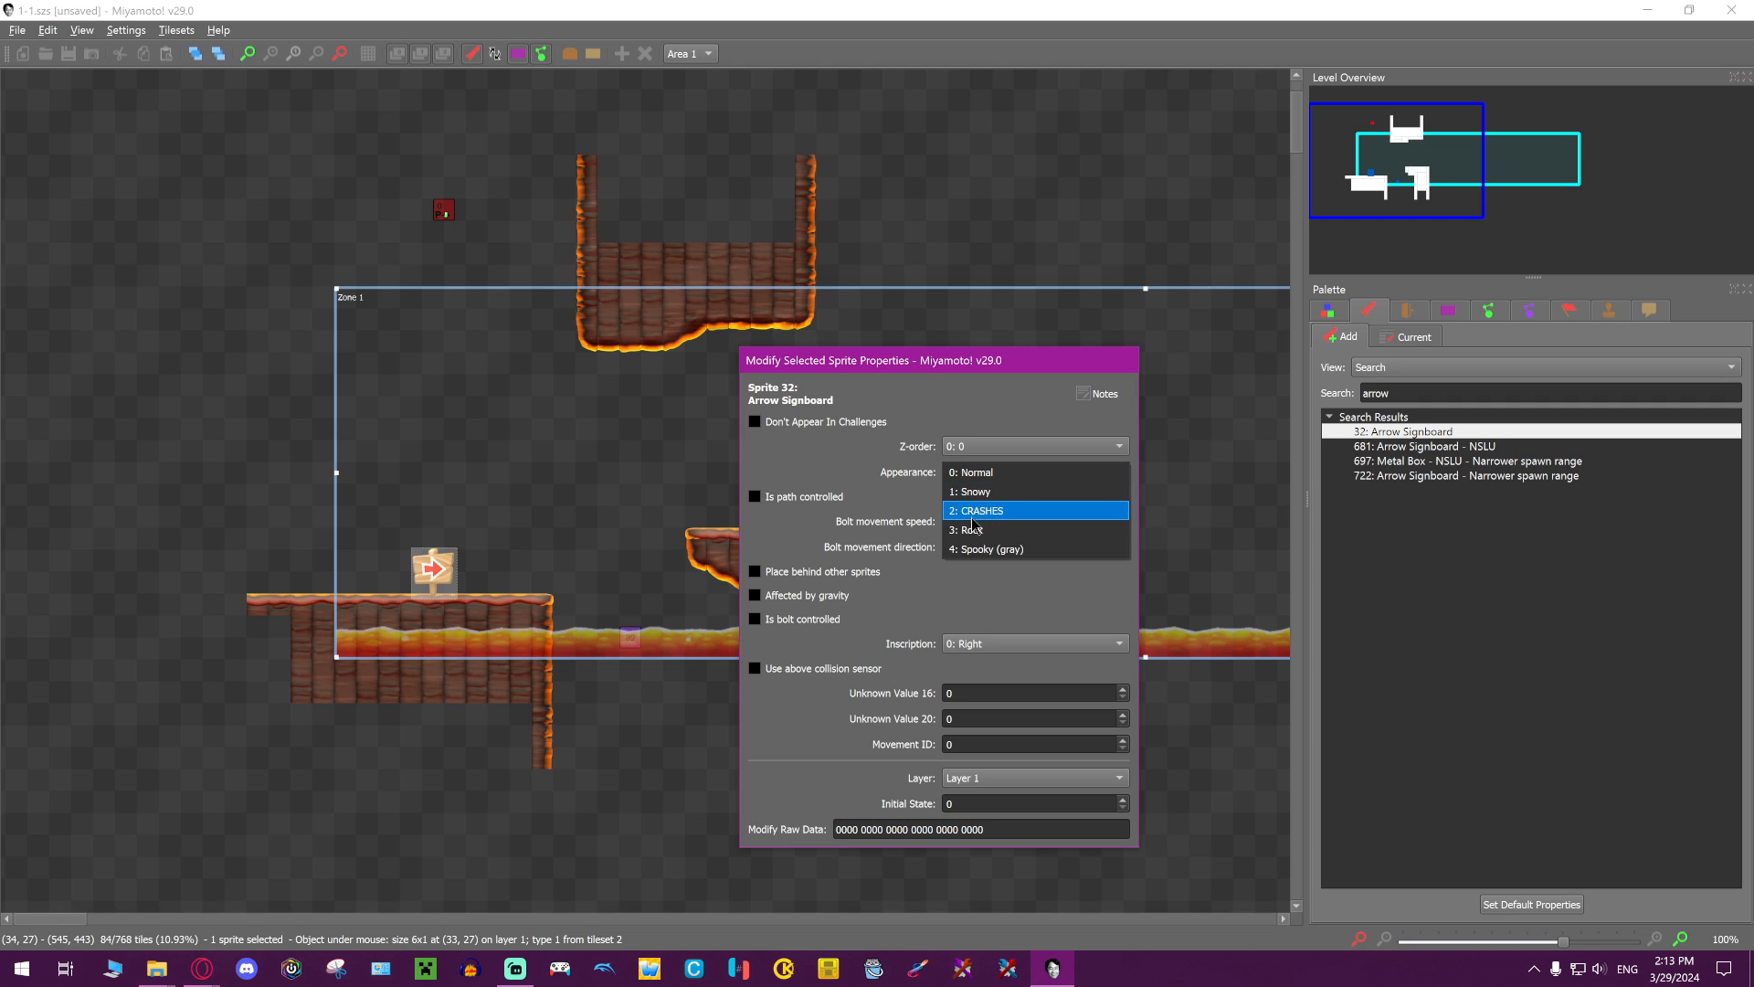
pyautogui.click(972, 524)
pyautogui.click(984, 478)
pyautogui.click(986, 453)
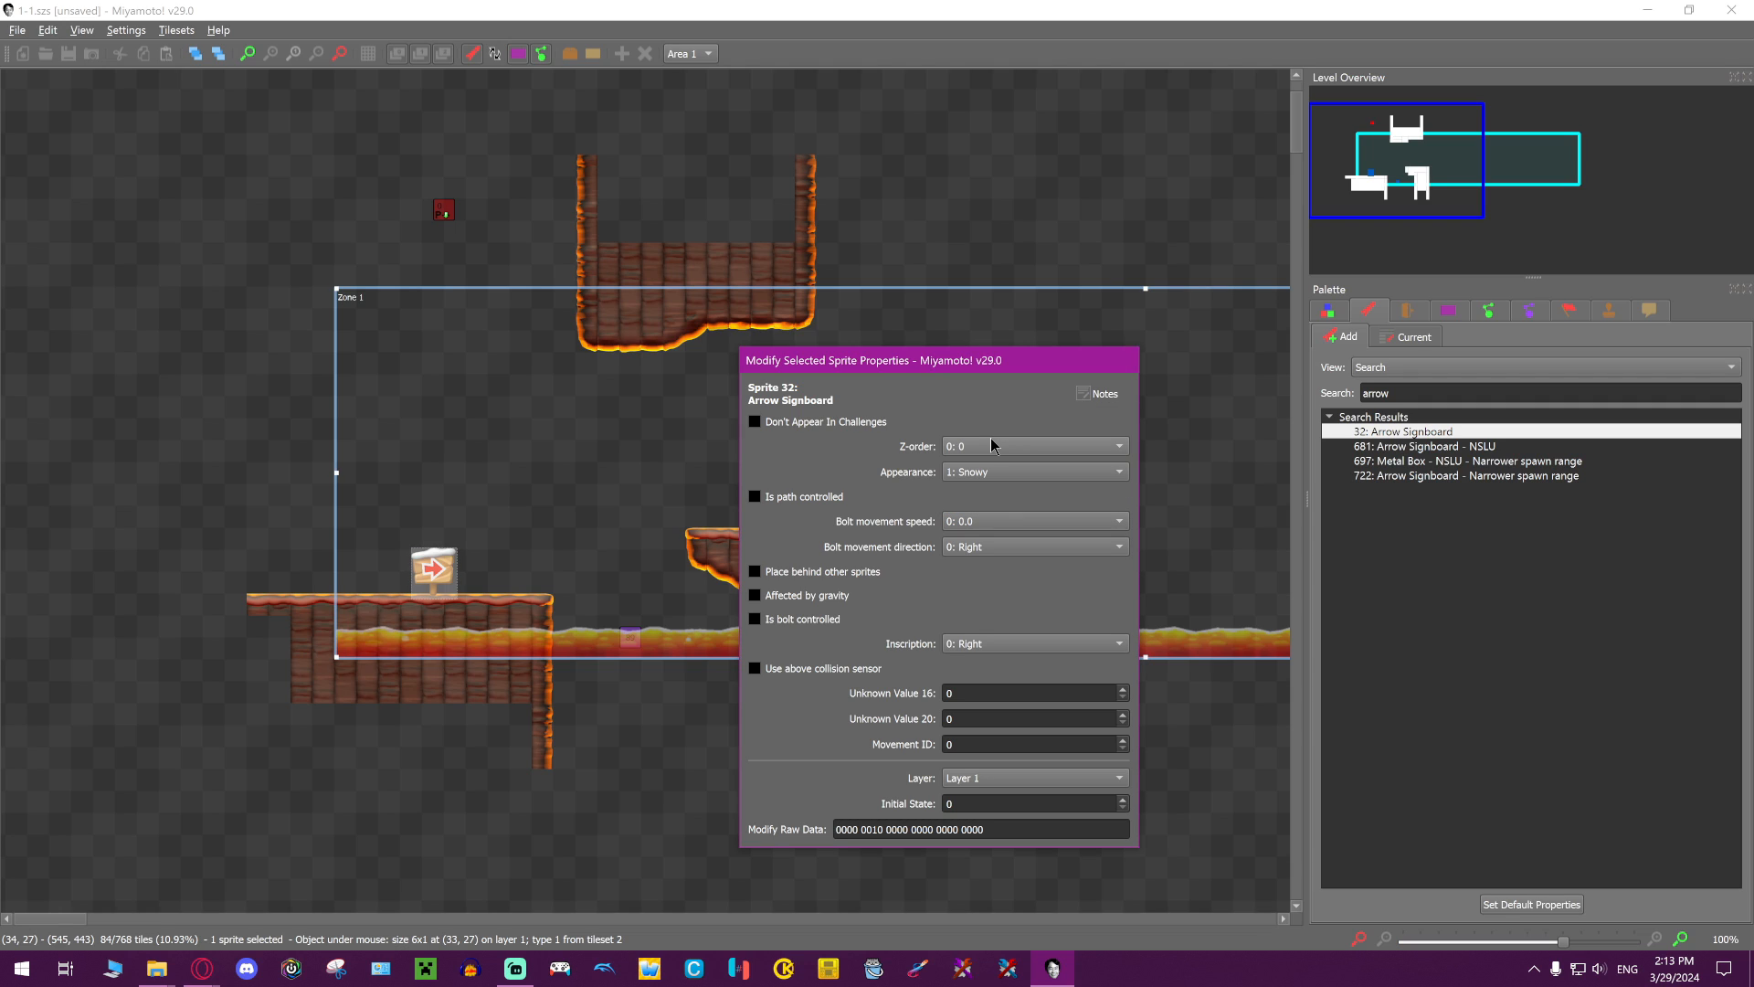
pyautogui.click(979, 465)
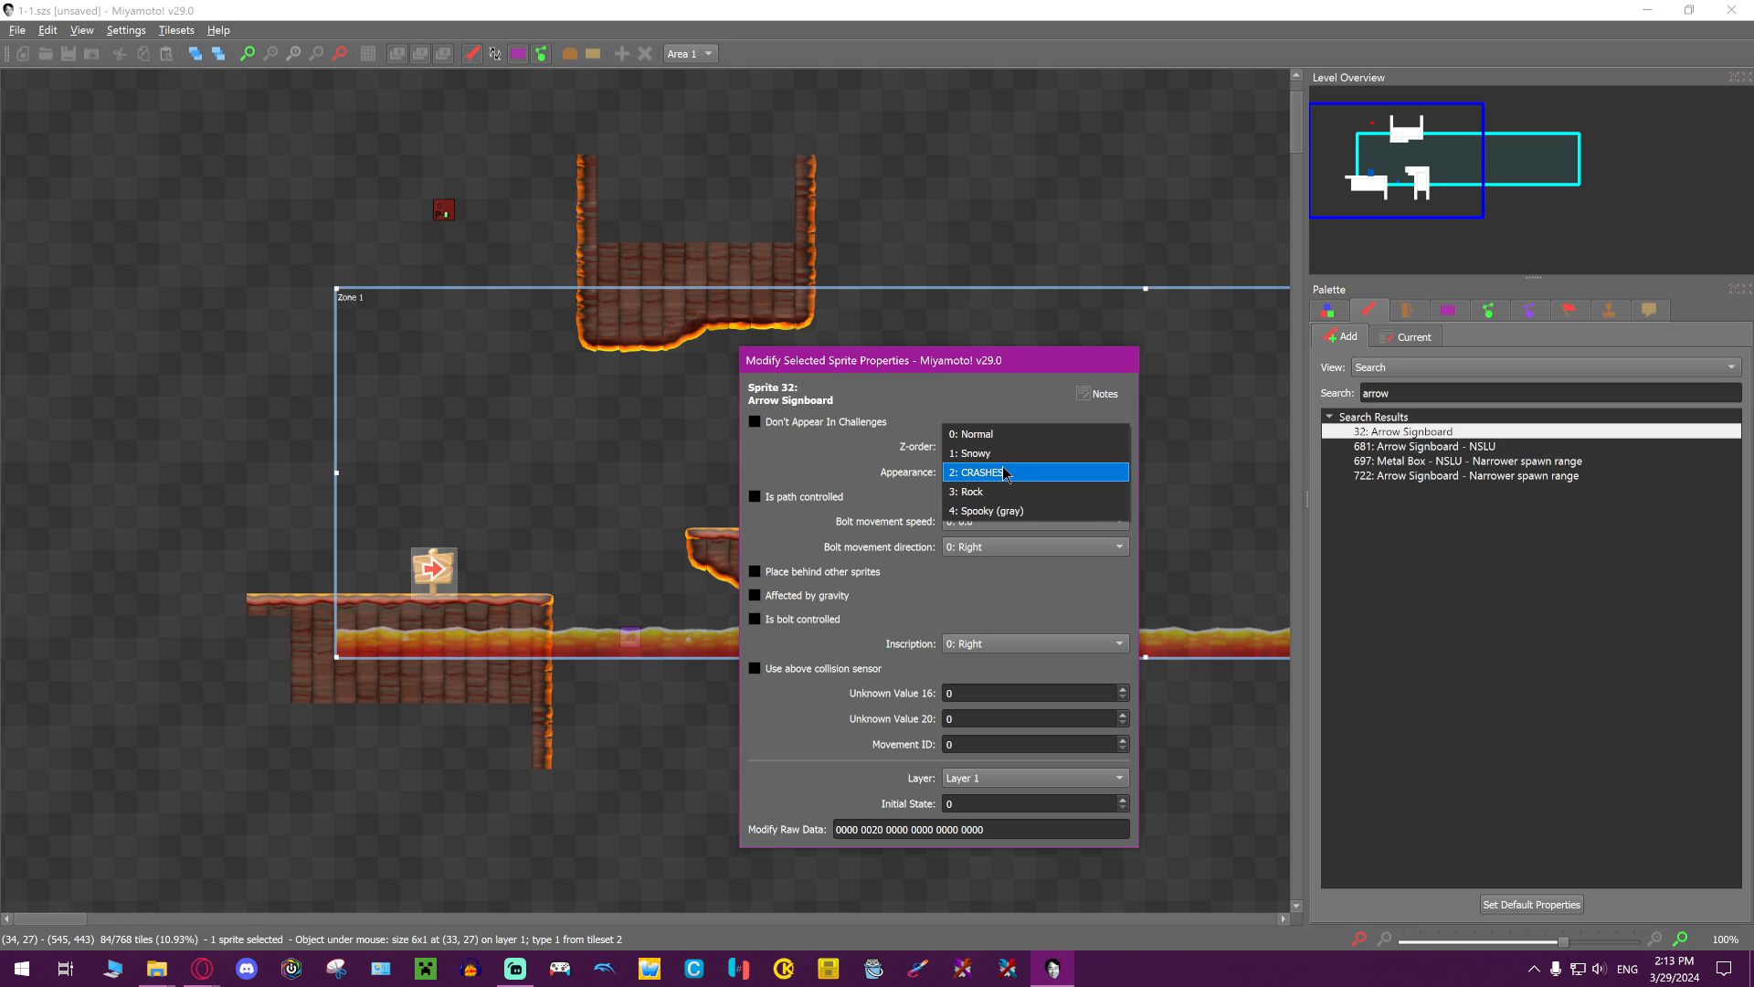
pyautogui.click(996, 508)
pyautogui.click(992, 475)
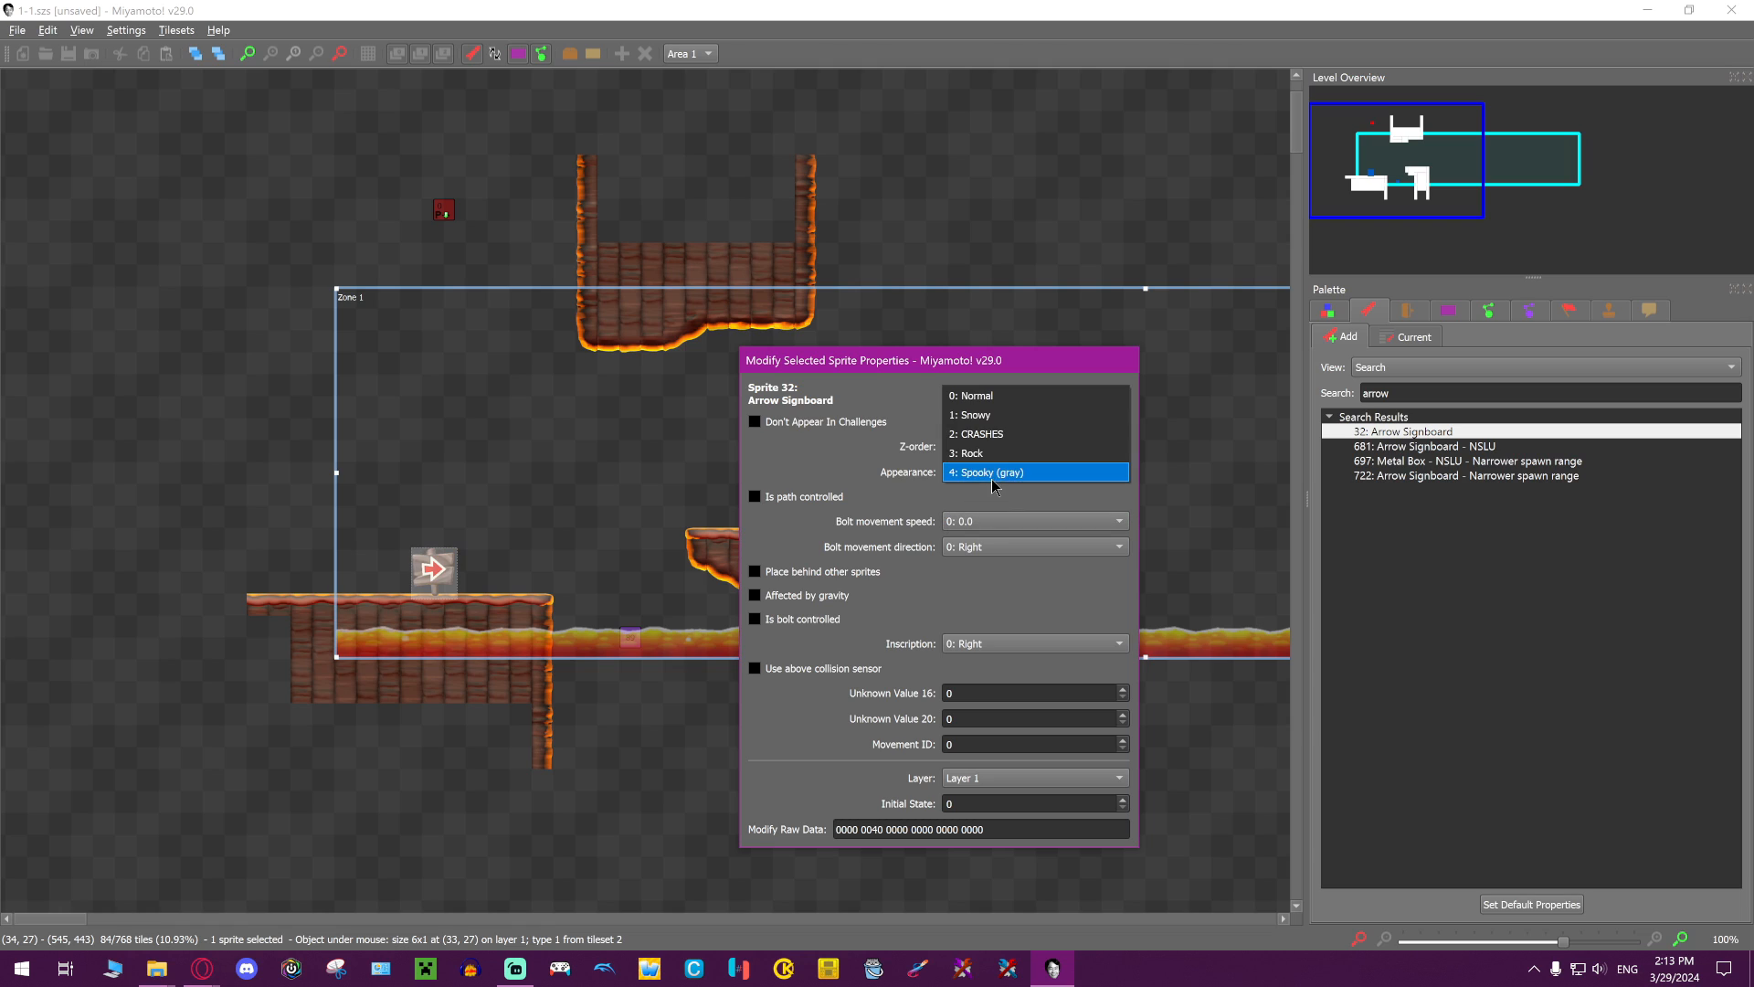
pyautogui.click(974, 455)
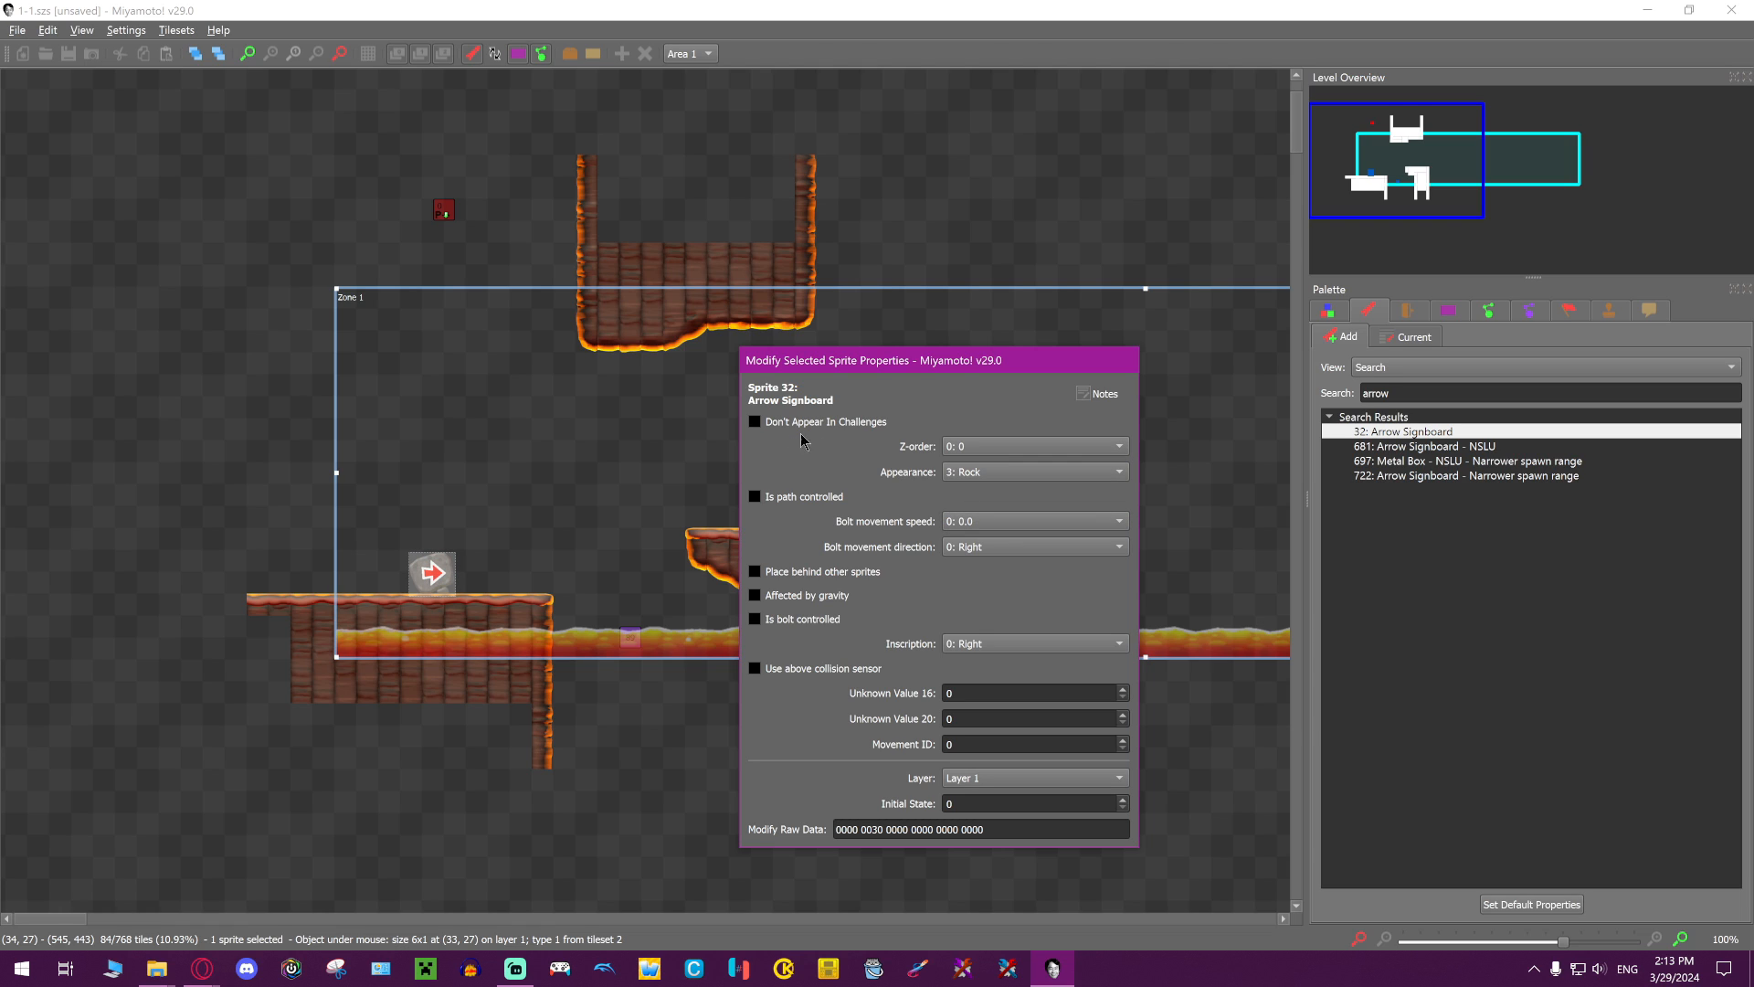
pyautogui.click(957, 302)
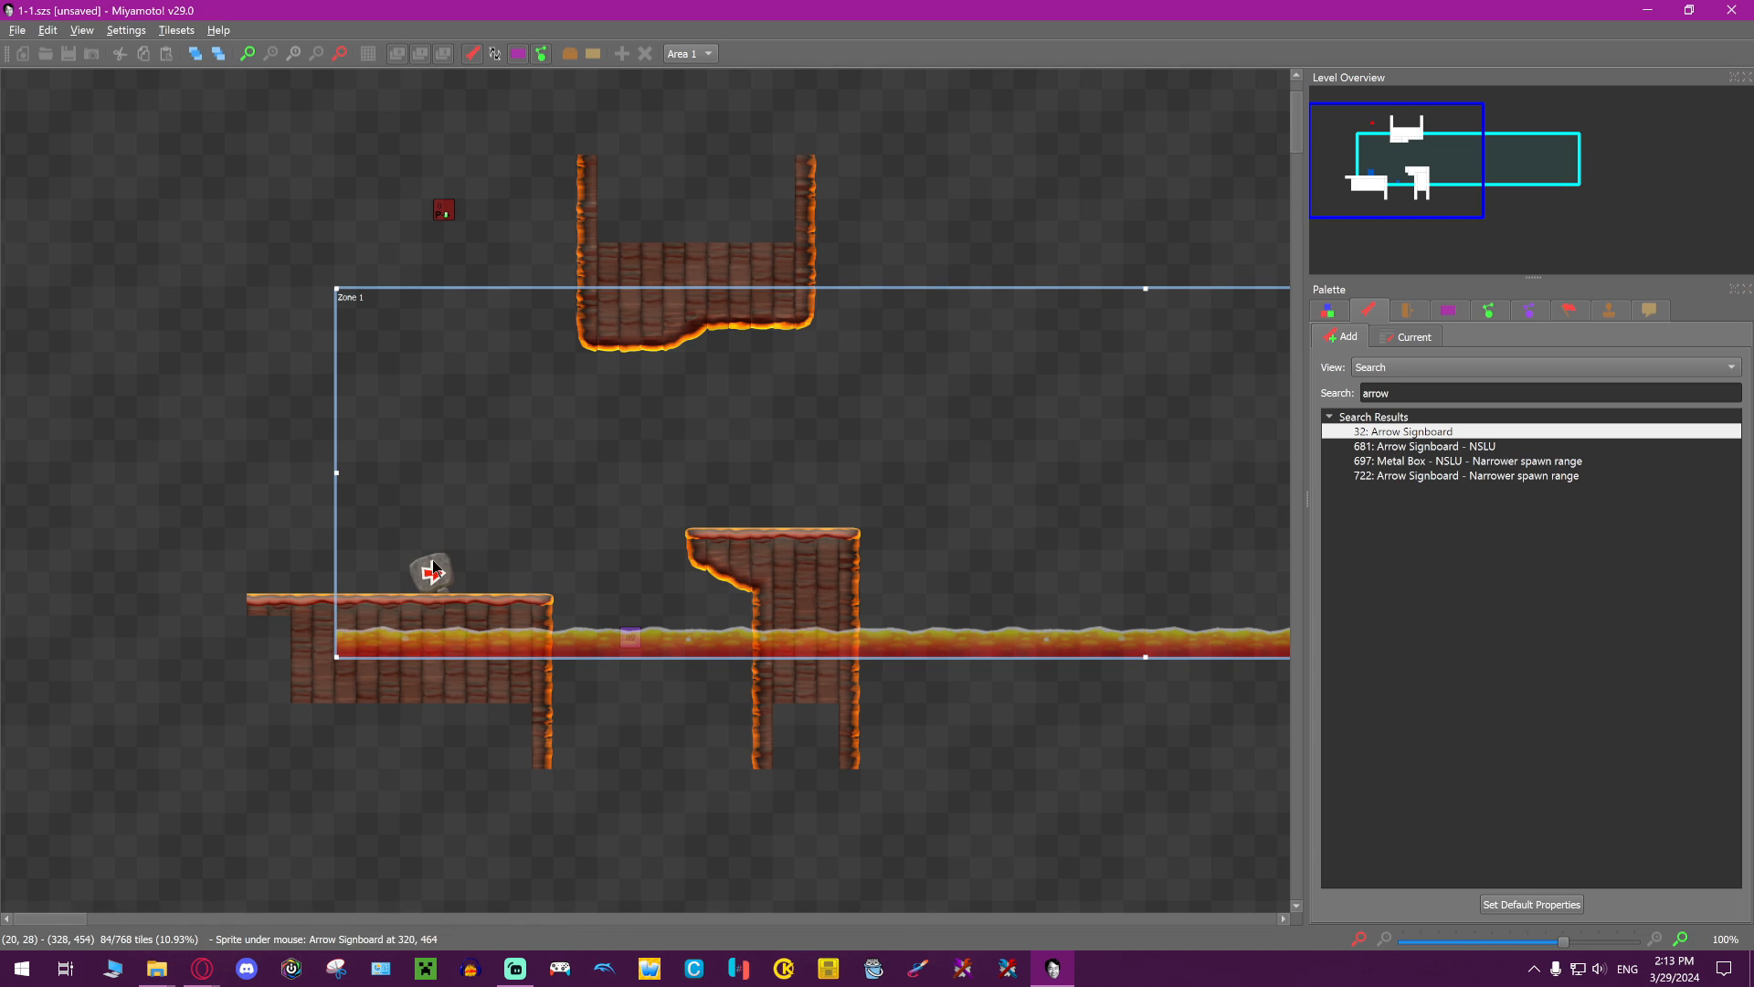
# Show the Main tileset's objects for painting on layer 1
pyautogui.moveTo(742, 464); pyautogui.dragTo(804, 473, button='middle')
pyautogui.click(1328, 310)
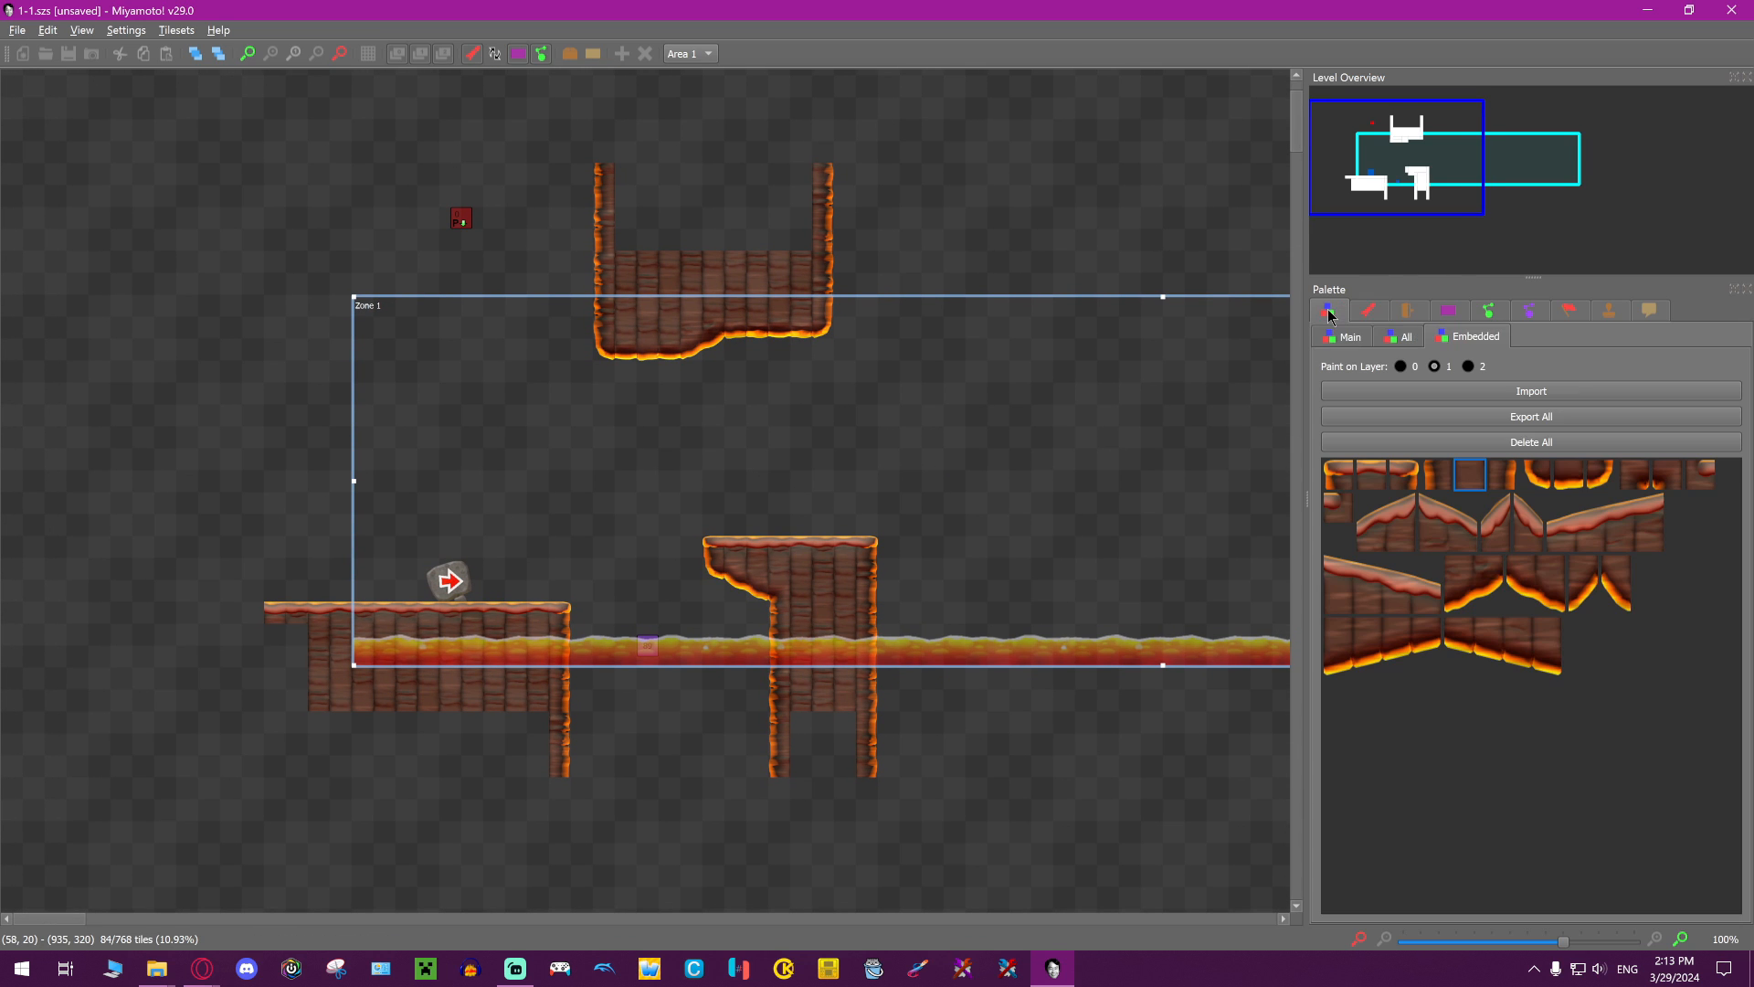
pyautogui.click(1347, 338)
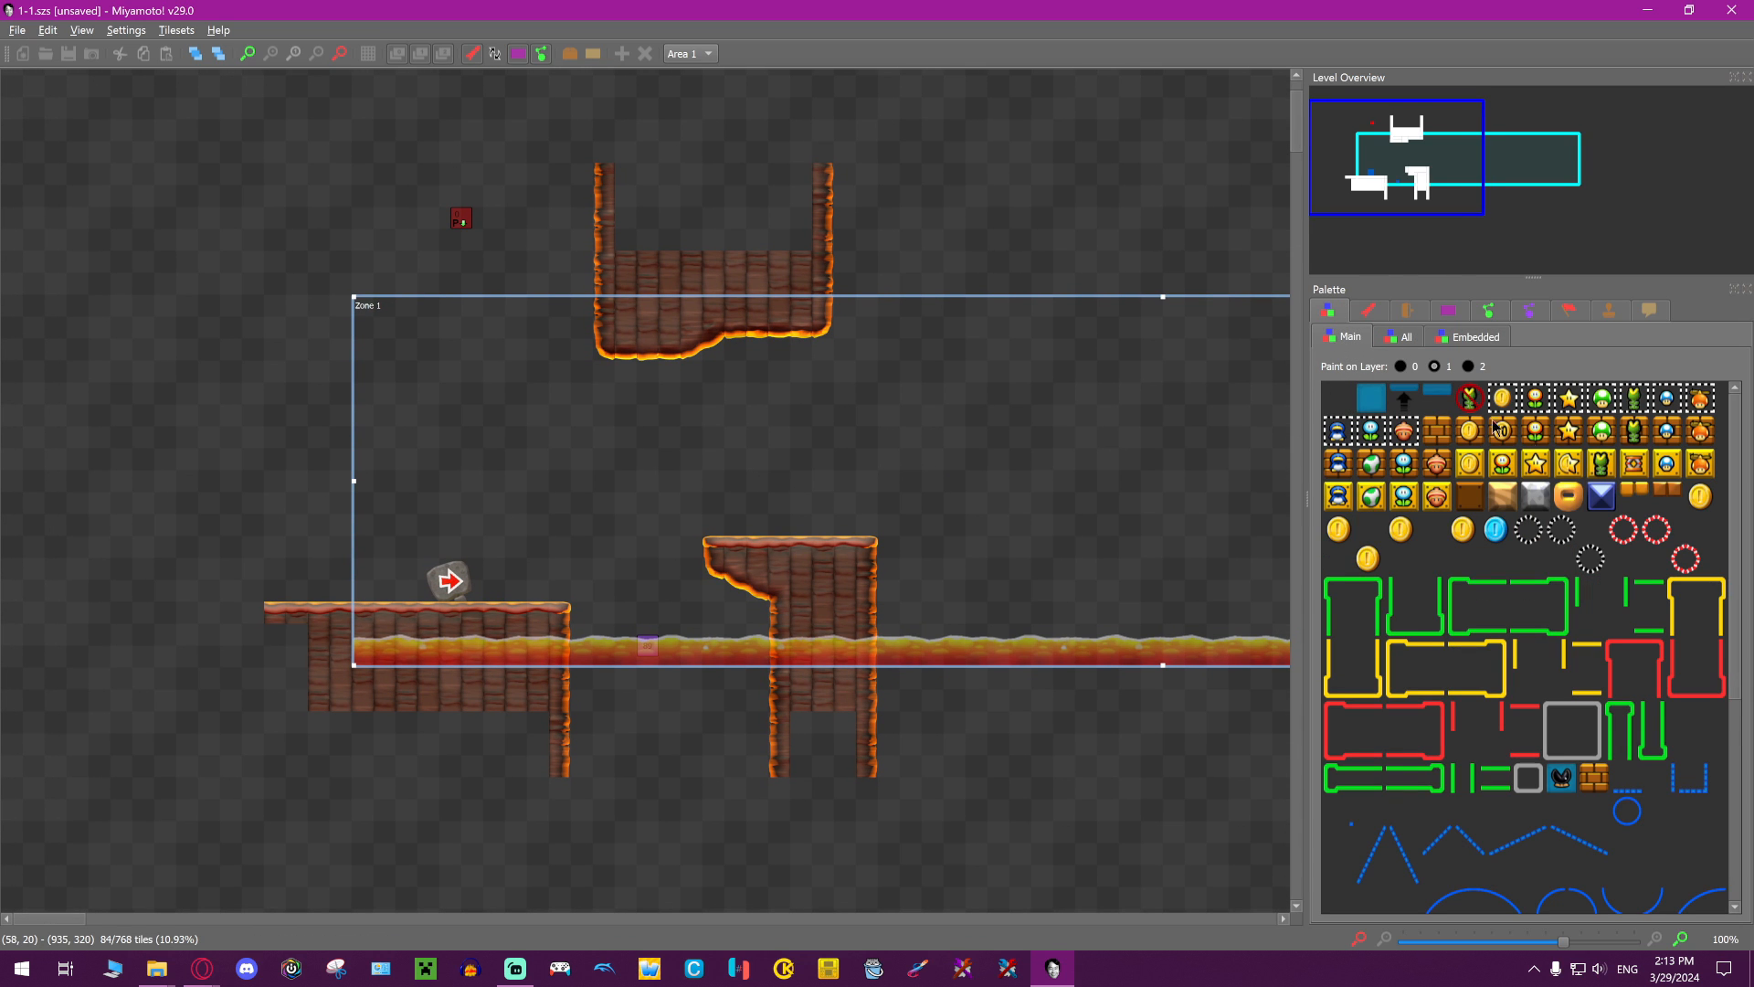
pyautogui.click(1352, 543)
pyautogui.moveTo(909, 413)
pyautogui.mouseDown(button='right')
pyautogui.moveTo(1157, 563)
pyautogui.moveTo(1197, 568)
pyautogui.mouseUp(button='right')
pyautogui.moveTo(1204, 534); pyautogui.dragTo(1234, 526)
pyautogui.click(1416, 536)
pyautogui.press('Delete')
pyautogui.moveTo(998, 480); pyautogui.dragTo(1178, 483, button='right')
pyautogui.click(1176, 484)
pyautogui.press('Delete')
# Place three coins in a rising arc over the lava gap between the first and second platforms
pyautogui.click(1699, 496)
pyautogui.moveTo(577, 530); pyautogui.dragTo(636, 505, button='right')
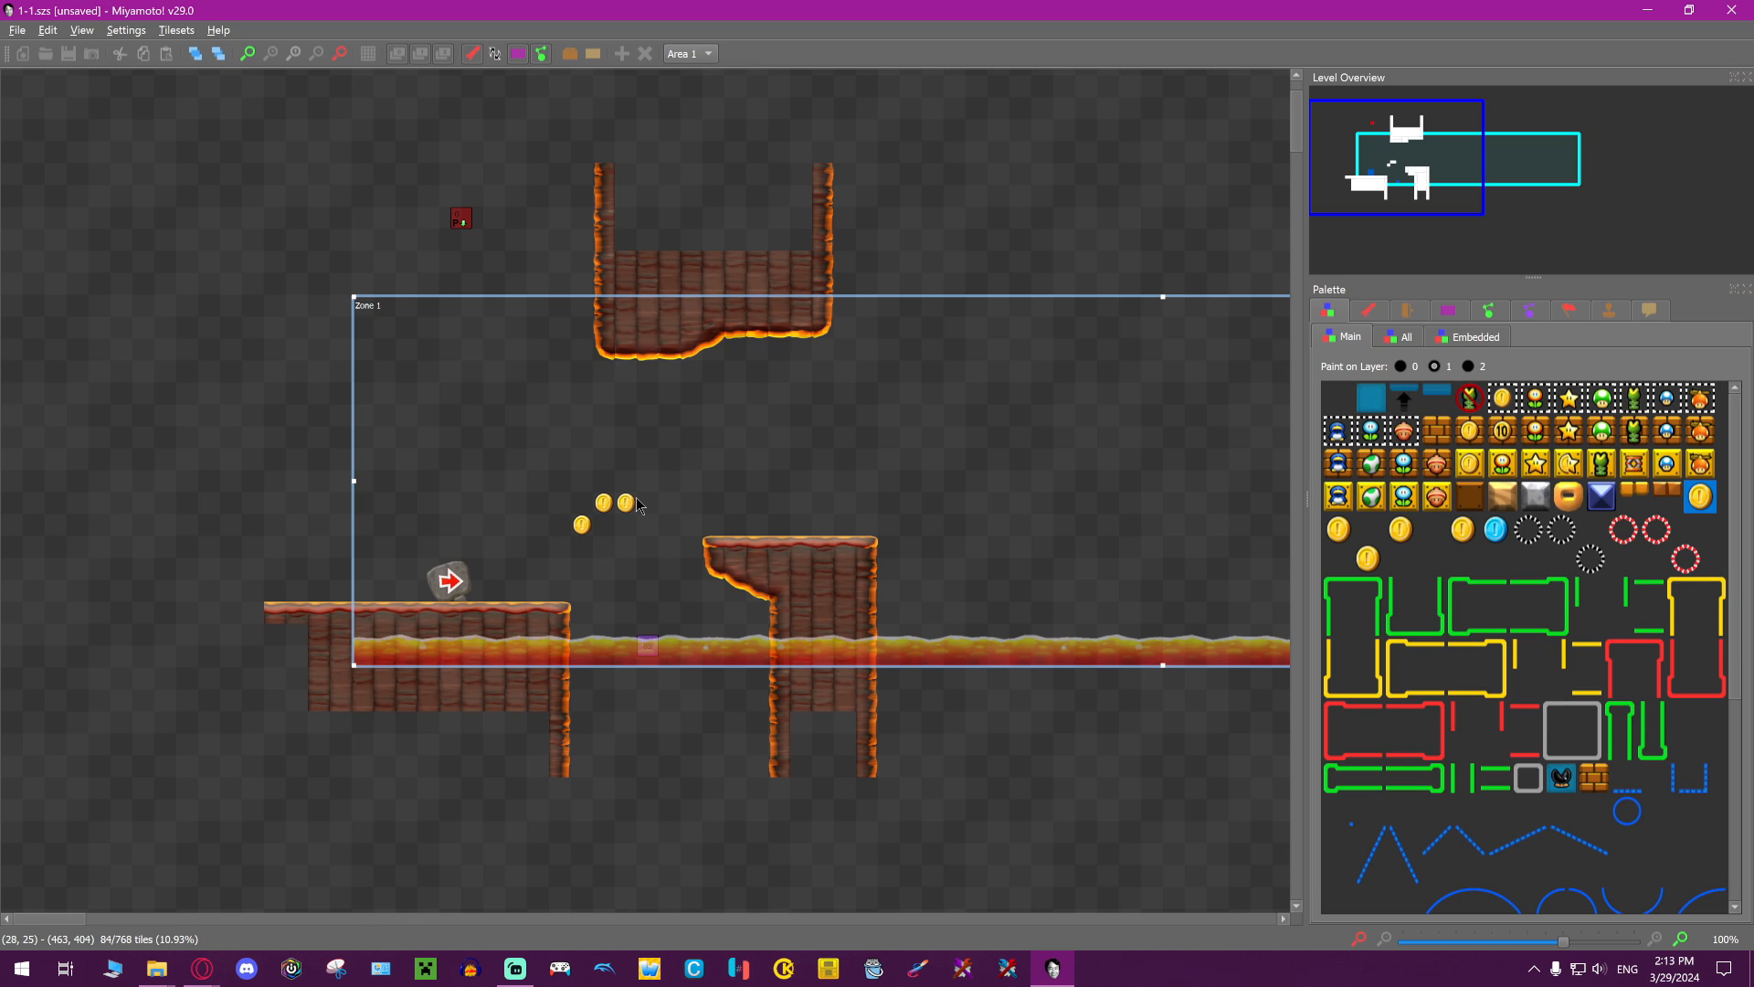
pyautogui.scroll(-1, 913, 457)
pyautogui.scroll(3, 1014, 475)
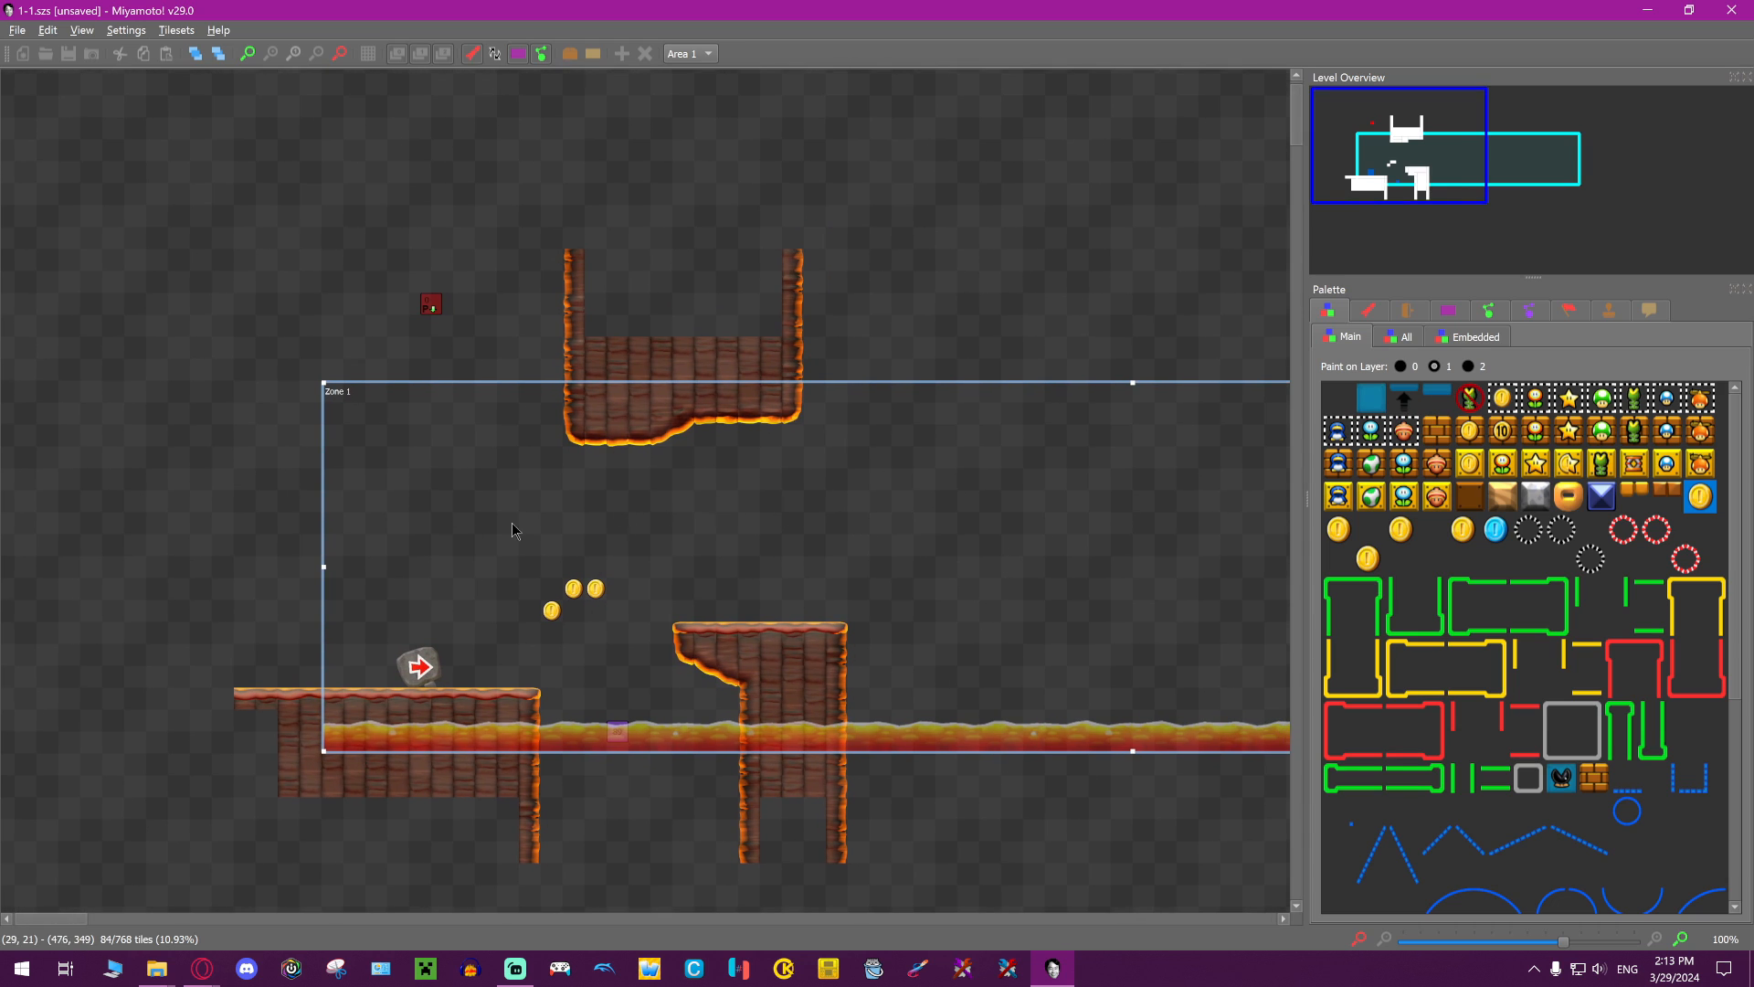
pyautogui.scroll(-1, 893, 445)
pyautogui.moveTo(818, 394); pyautogui.dragTo(766, 375, button='middle')
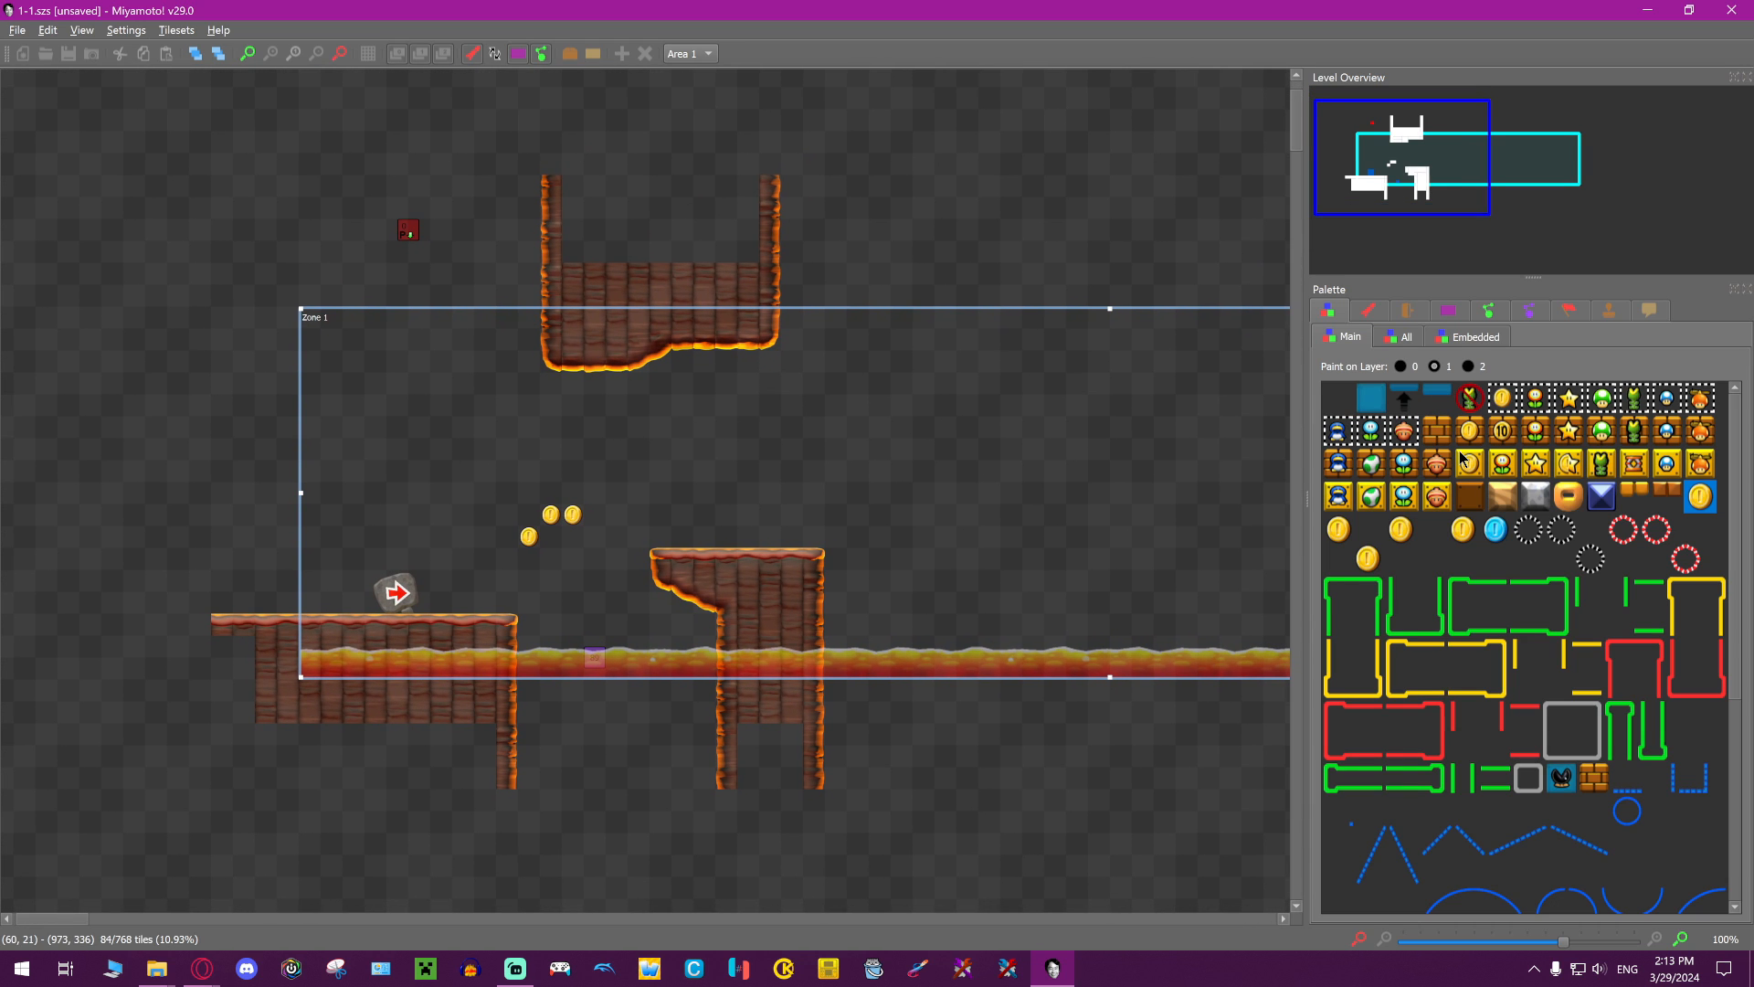
# Paint a thin half-height block row about 5 tiles long, extending right from the second platform's top edge
pyautogui.click(1634, 490)
pyautogui.moveTo(831, 552); pyautogui.dragTo(932, 557, button='right')
pyautogui.click(914, 552)
pyautogui.moveTo(891, 552); pyautogui.dragTo(882, 505, button='middle')
pyautogui.click(858, 485)
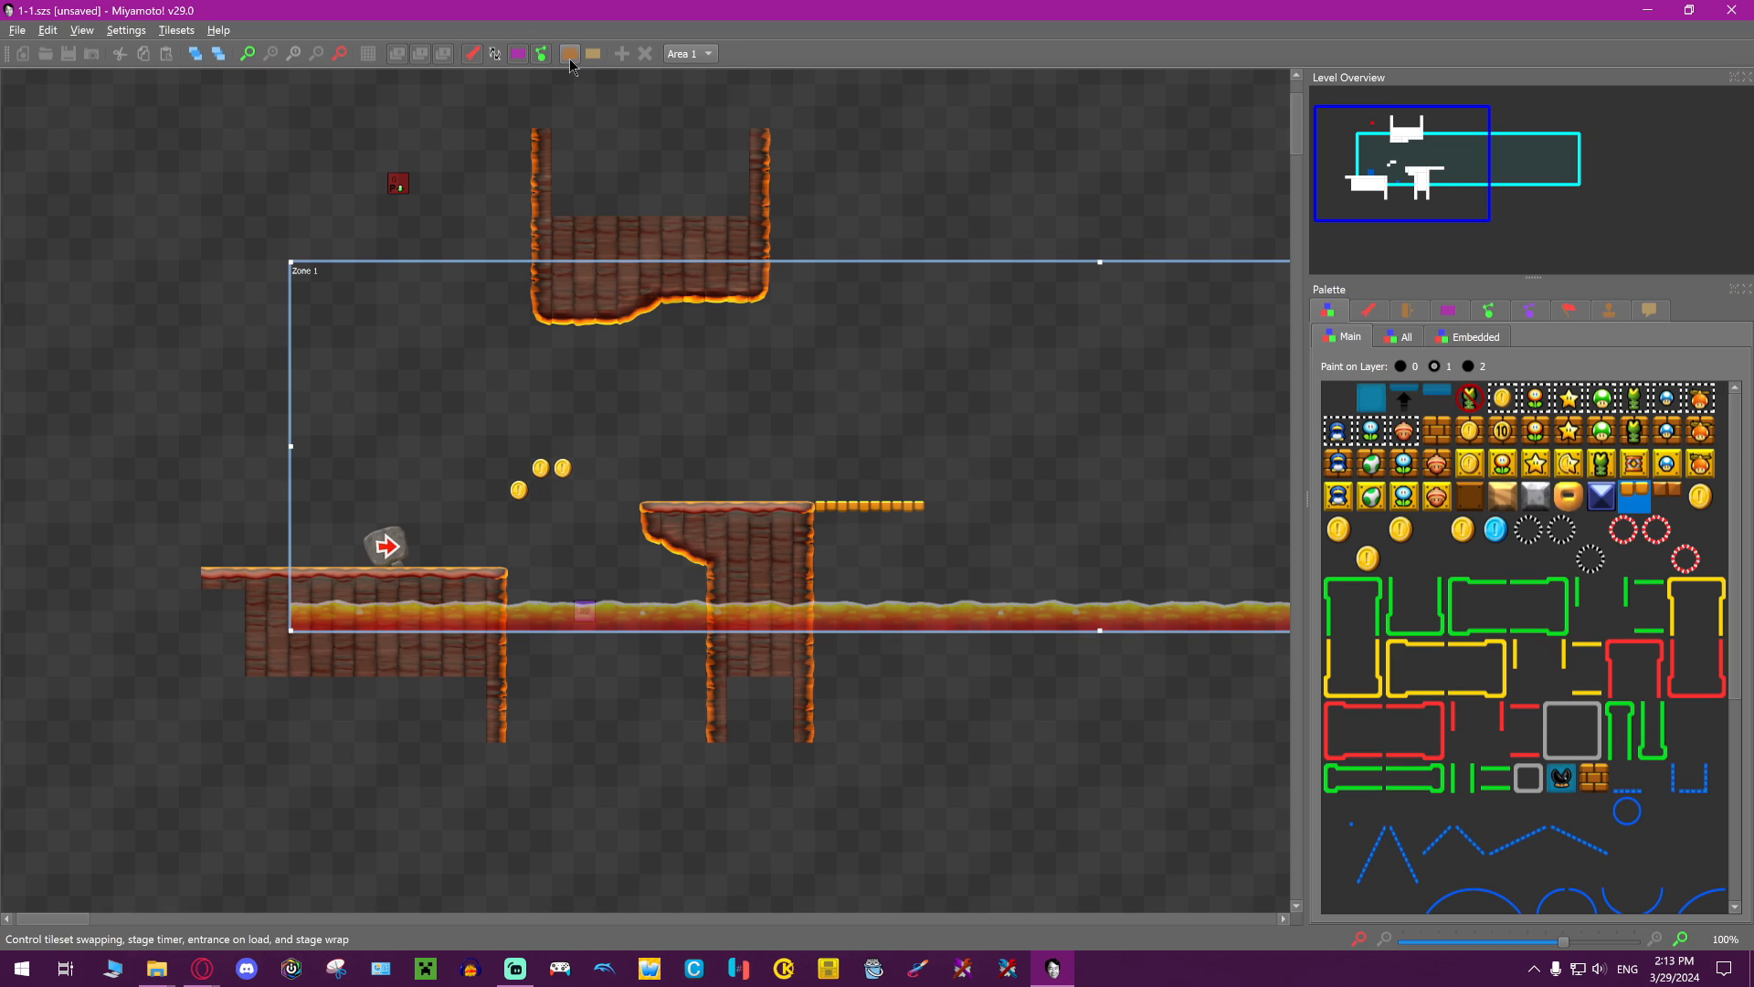
# Set the area's Standard Suite tileset to Lava (Pa0_jyotyu_yougan) and apply the area options
pyautogui.click(569, 56)
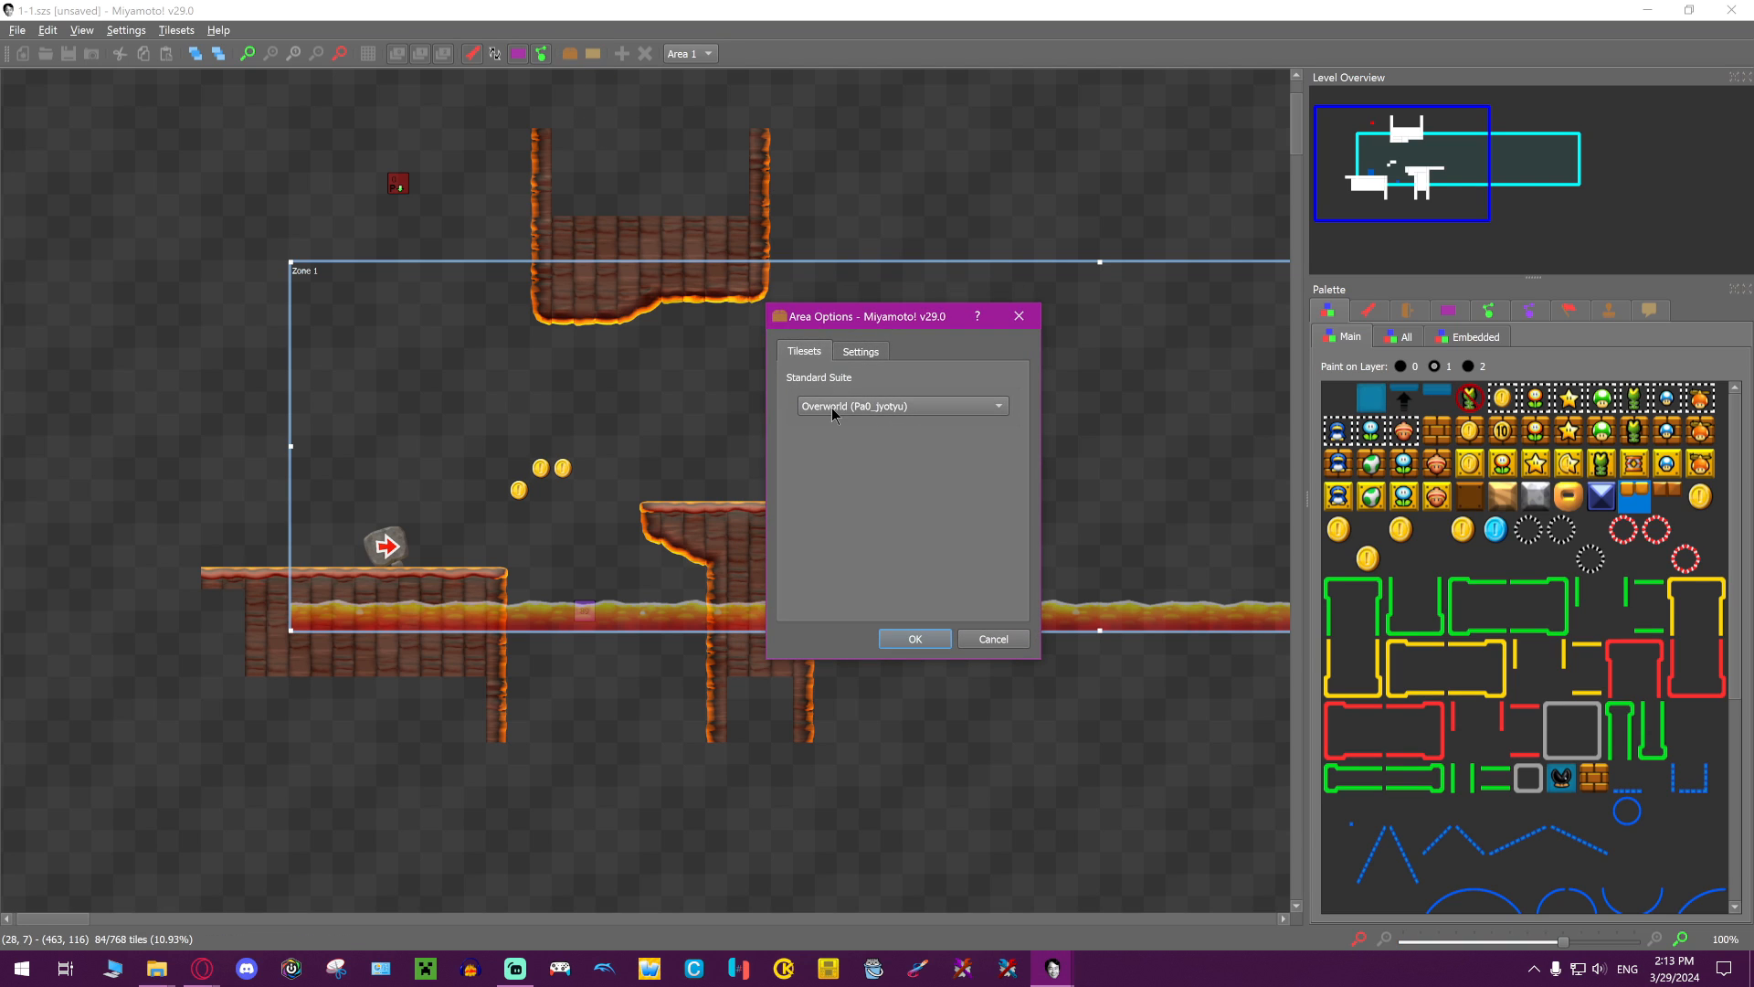
pyautogui.click(832, 409)
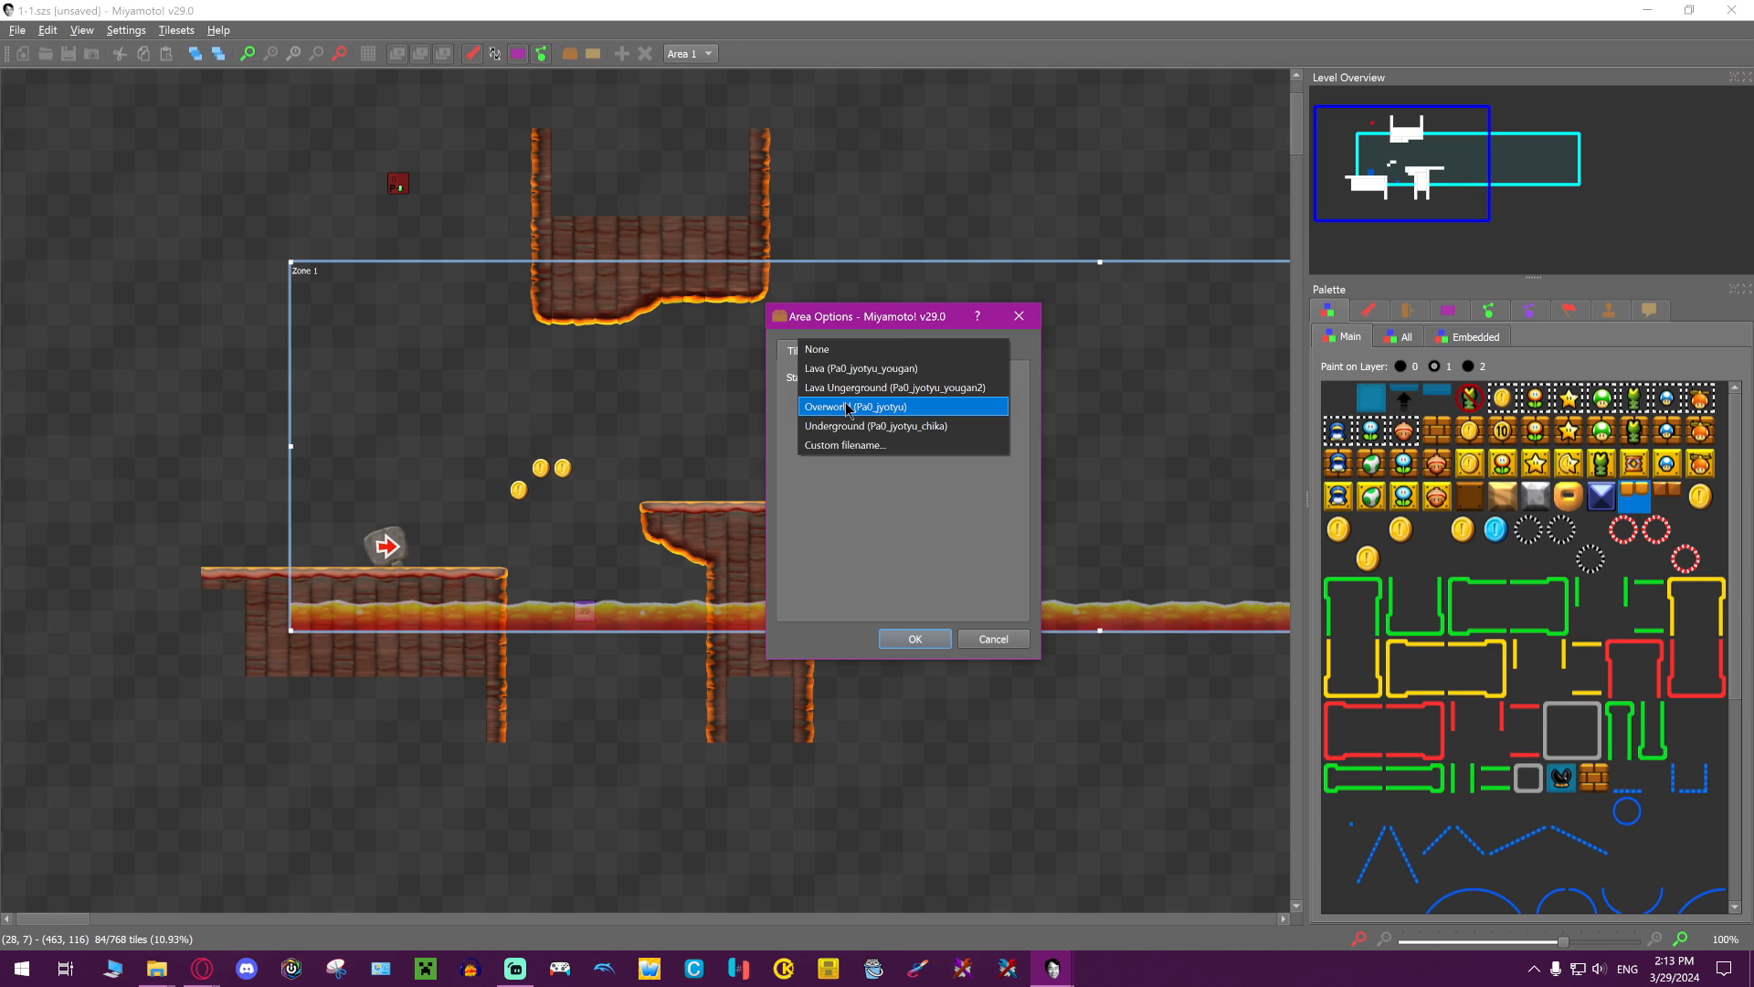
pyautogui.click(914, 368)
pyautogui.click(915, 638)
pyautogui.click(1502, 496)
pyautogui.moveTo(1021, 447); pyautogui.dragTo(1172, 454)
pyautogui.moveTo(1171, 448); pyautogui.dragTo(1017, 447, button='right')
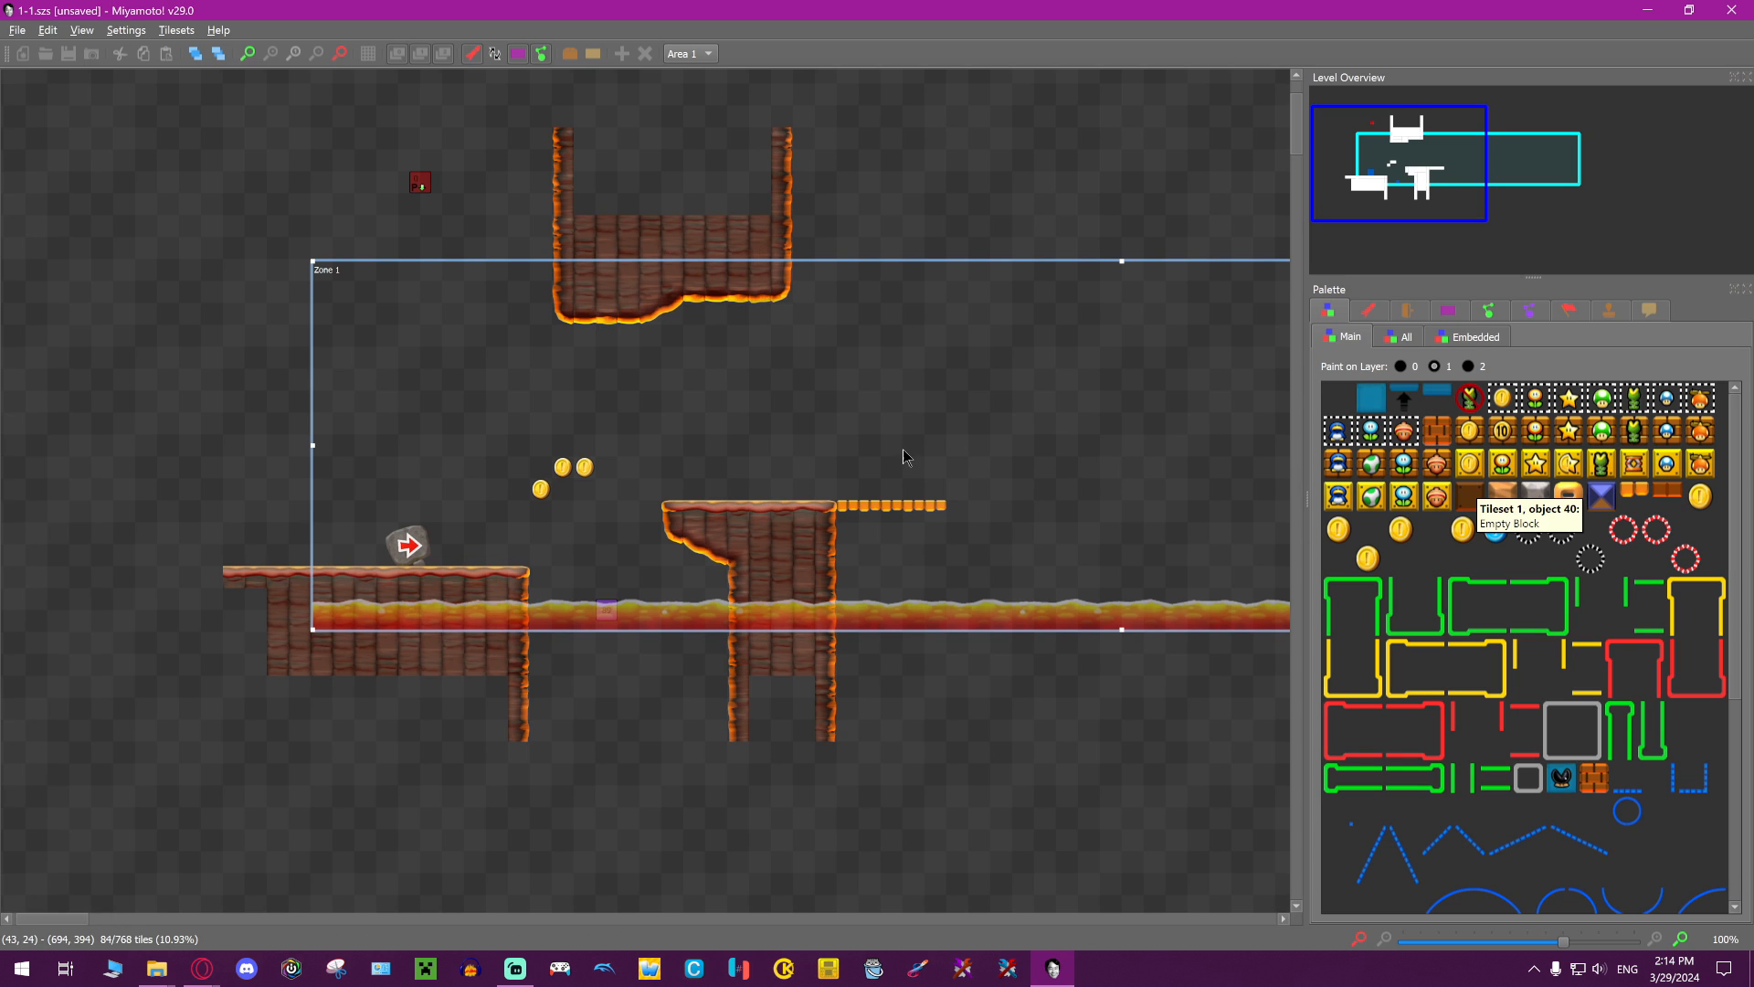
# Search the sprites for "bony" and place sprite 443: Bony Beetle on top of the second platform
pyautogui.moveTo(904, 454); pyautogui.dragTo(1133, 511, button='middle')
pyautogui.hotkey('ctrl', '2')
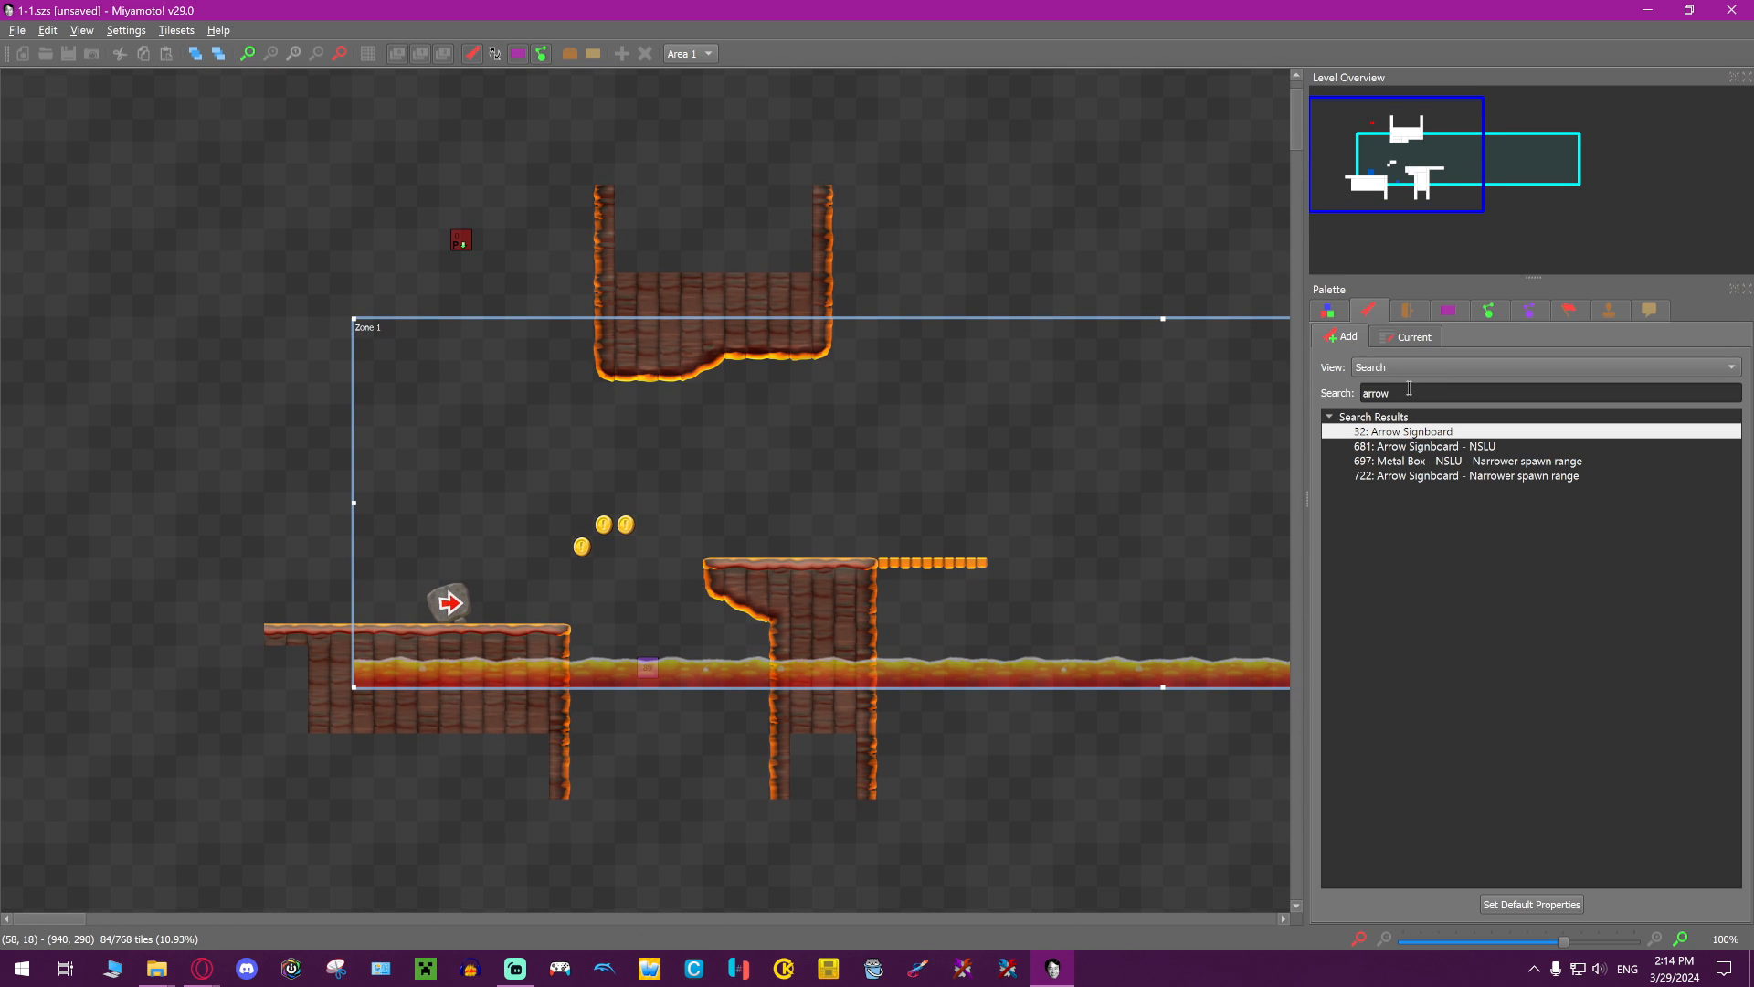
pyautogui.write('bony')
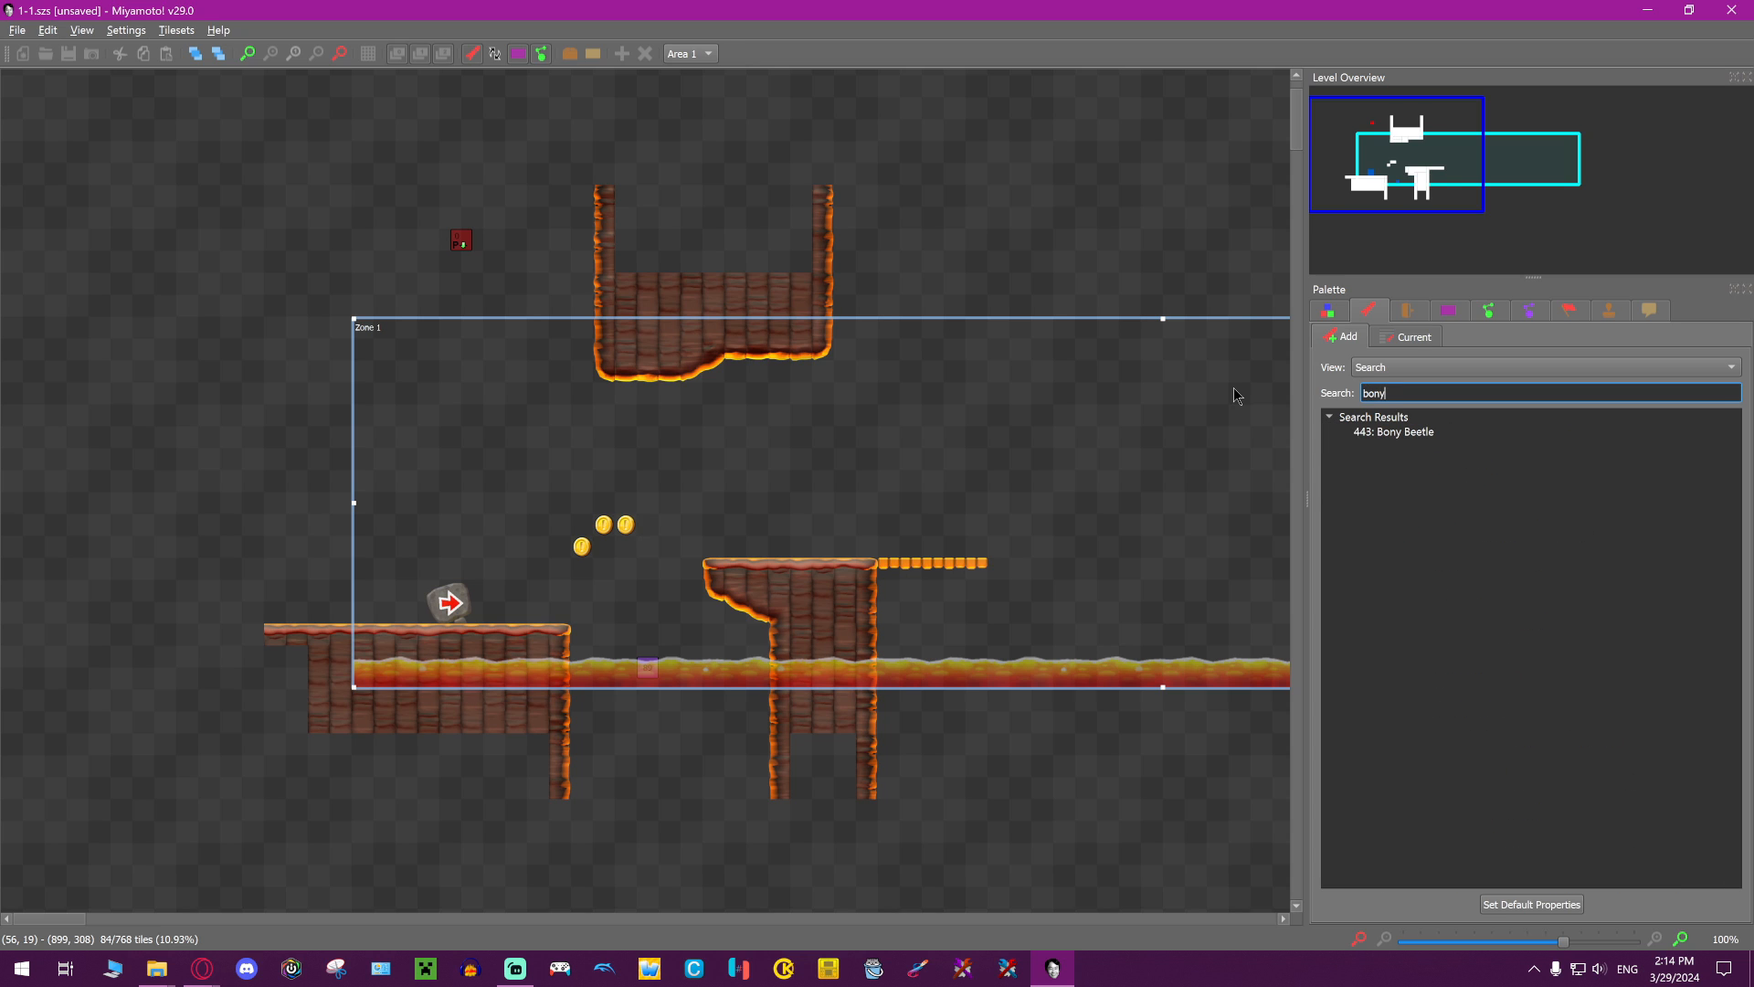
pyautogui.click(1381, 431)
pyautogui.rightClick(923, 534)
pyautogui.moveTo(854, 360); pyautogui.dragTo(1220, 384)
pyautogui.moveTo(888, 548); pyautogui.dragTo(831, 539)
pyautogui.click(847, 519)
pyautogui.click(833, 547)
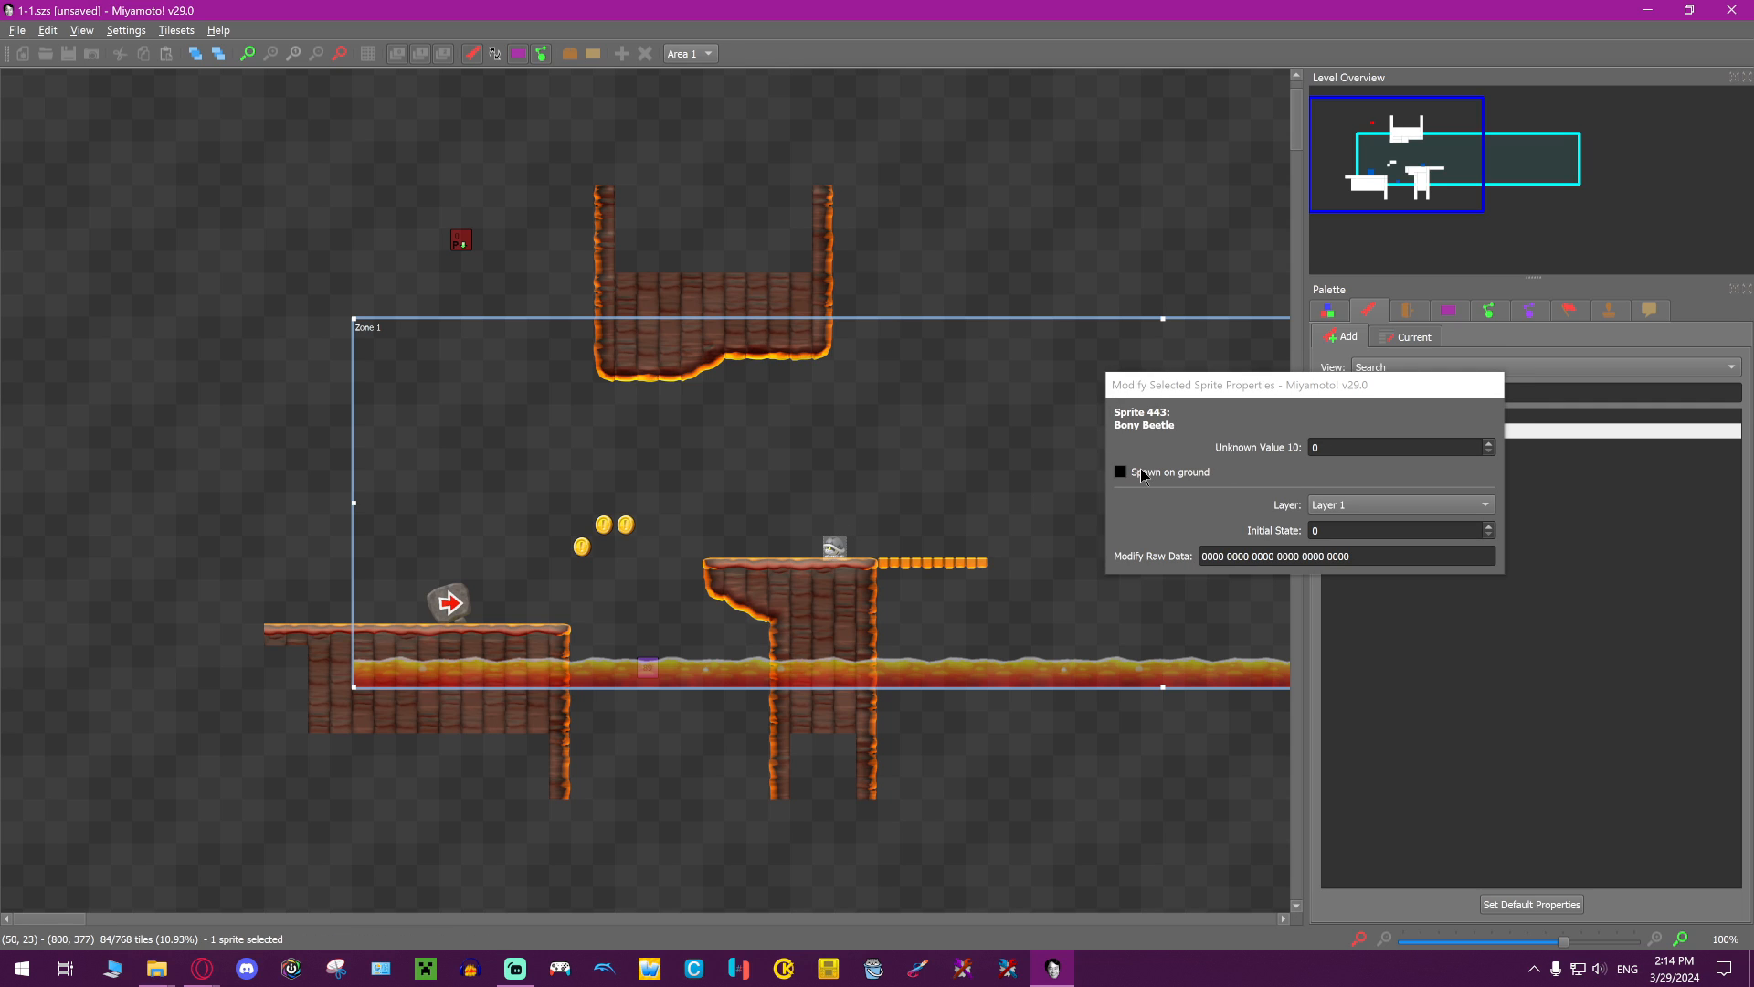
# Try the Bony Beetle higher in the air and reposition it just above the second platform at 600, 408
pyautogui.moveTo(839, 547); pyautogui.dragTo(850, 481)
pyautogui.click(858, 482)
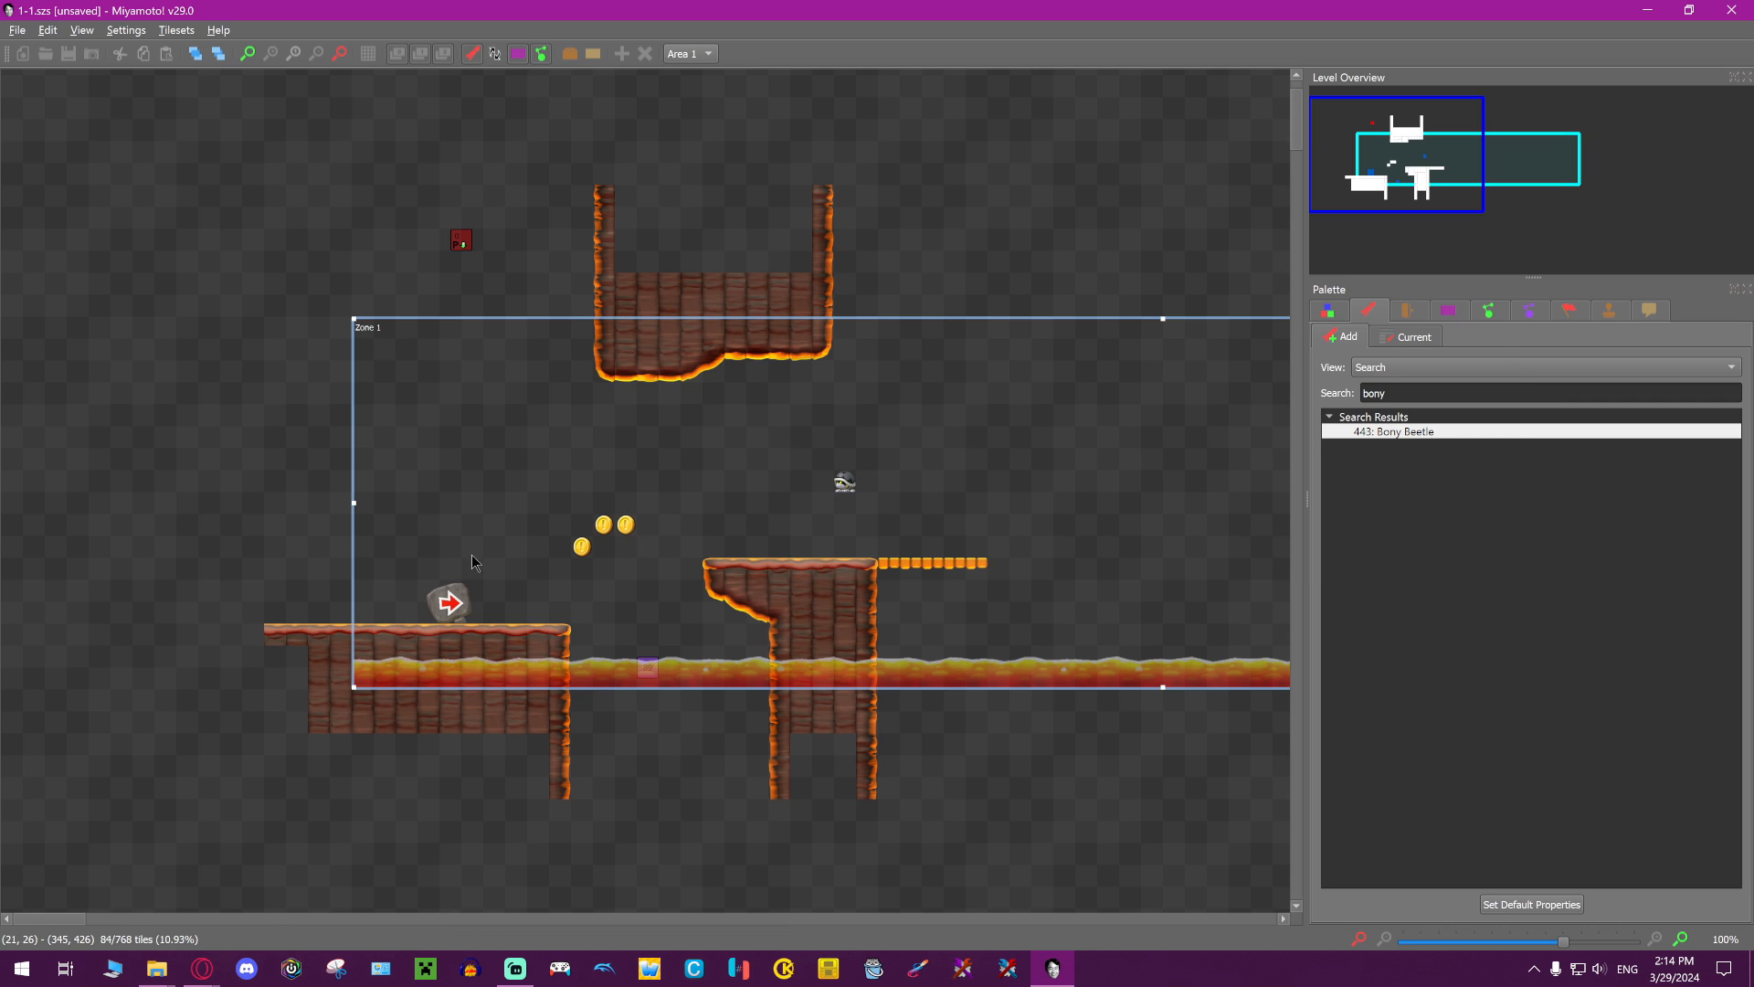
pyautogui.click(843, 487)
pyautogui.moveTo(839, 550)
pyautogui.mouseDown()
pyautogui.moveTo(811, 548)
pyautogui.moveTo(865, 496)
pyautogui.moveTo(834, 541)
pyautogui.mouseUp()
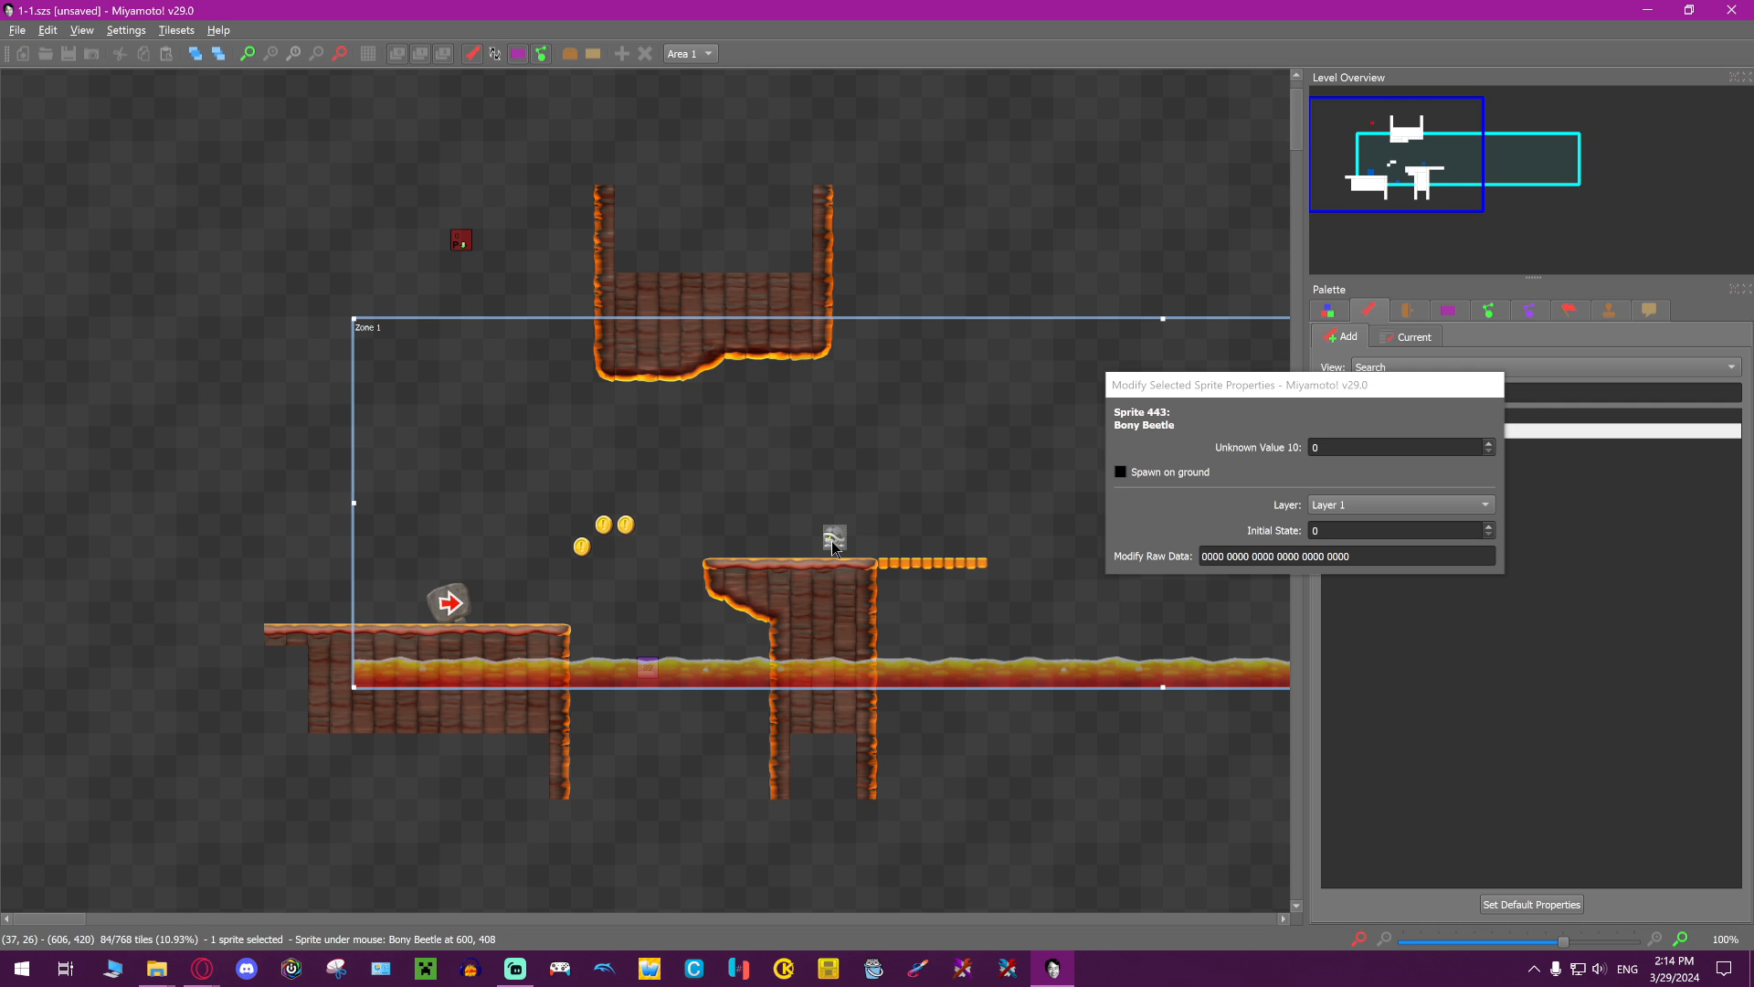
pyautogui.click(1005, 501)
# Search the sprites for "goal" and place sprite 31: Goal Pole to the right of the thin block row at 848, 448
pyautogui.moveTo(1005, 502); pyautogui.dragTo(888, 499, button='middle')
pyautogui.moveTo(868, 381); pyautogui.dragTo(961, 375, button='middle')
pyautogui.click(1330, 311)
pyautogui.click(1383, 314)
pyautogui.moveTo(1390, 393); pyautogui.dragTo(1311, 395)
pyautogui.write('goal')
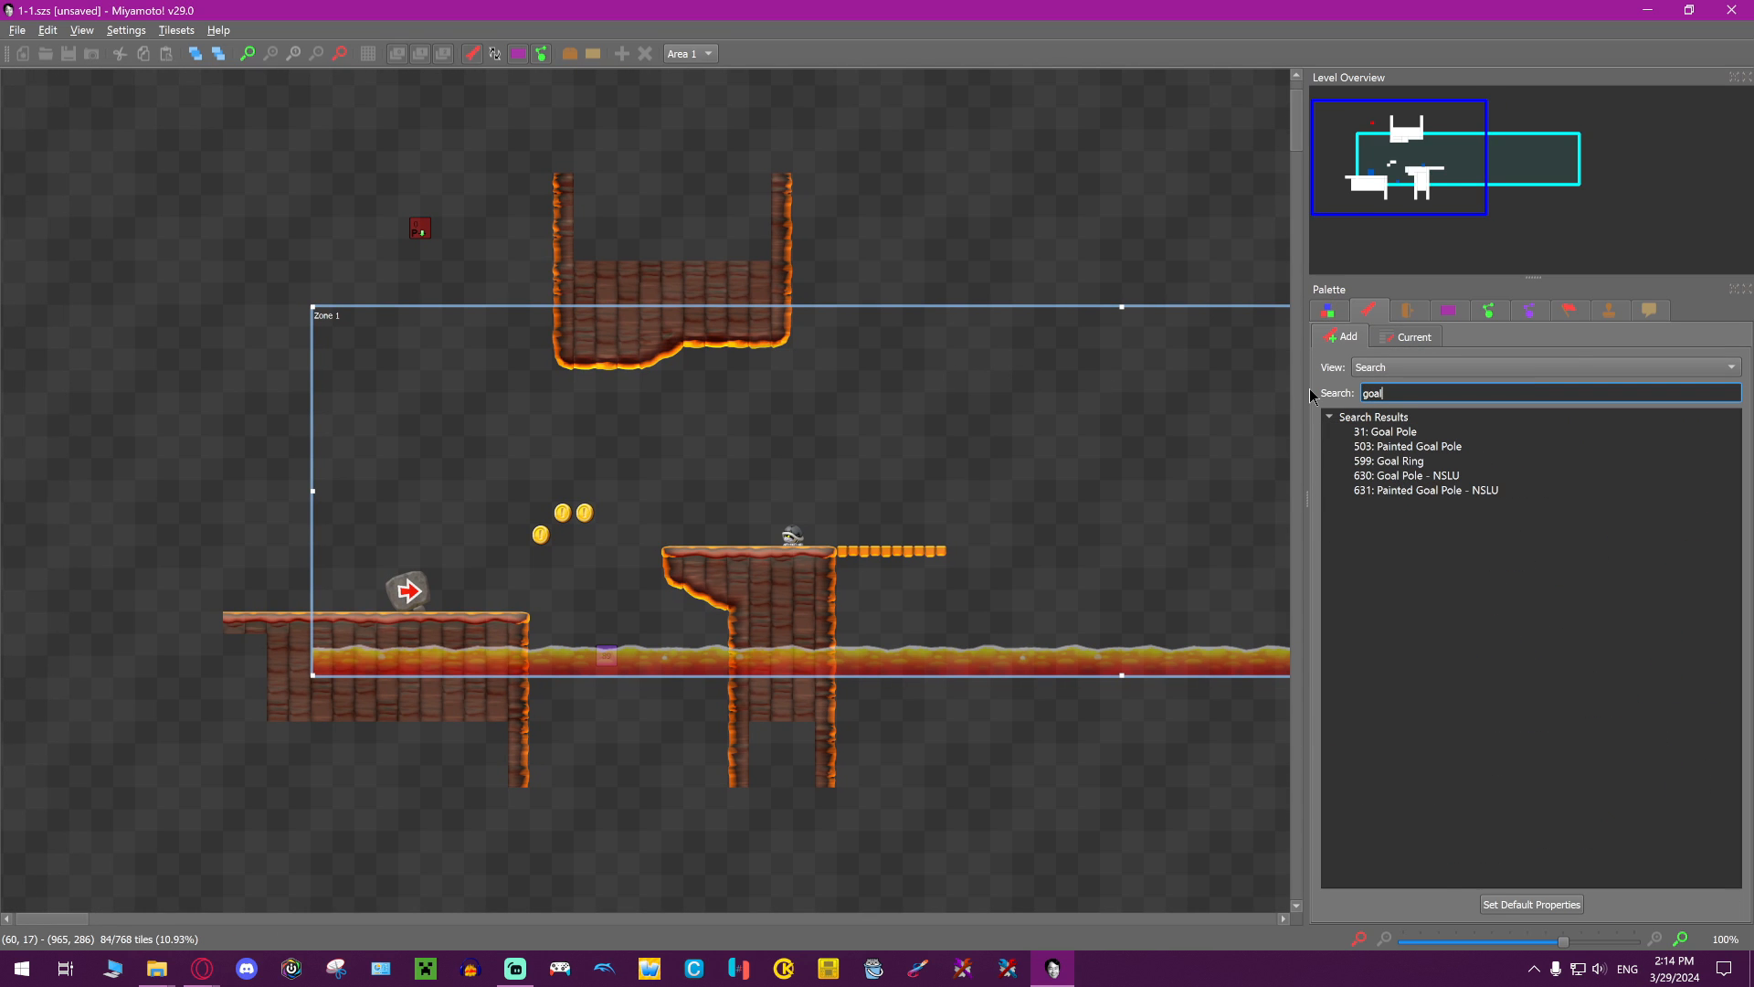
pyautogui.click(1430, 432)
pyautogui.rightClick(1120, 411)
pyautogui.moveTo(1119, 411); pyautogui.dragTo(1014, 539)
pyautogui.moveTo(938, 491); pyautogui.dragTo(759, 482, button='middle')
pyautogui.moveTo(760, 467); pyautogui.dragTo(828, 486)
pyautogui.moveTo(828, 486); pyautogui.dragTo(702, 448, button='middle')
# Toggle the Goal Pole's Secret Exit, No Castle and Snowy Castle options on and off
pyautogui.click(702, 448)
pyautogui.click(1137, 446)
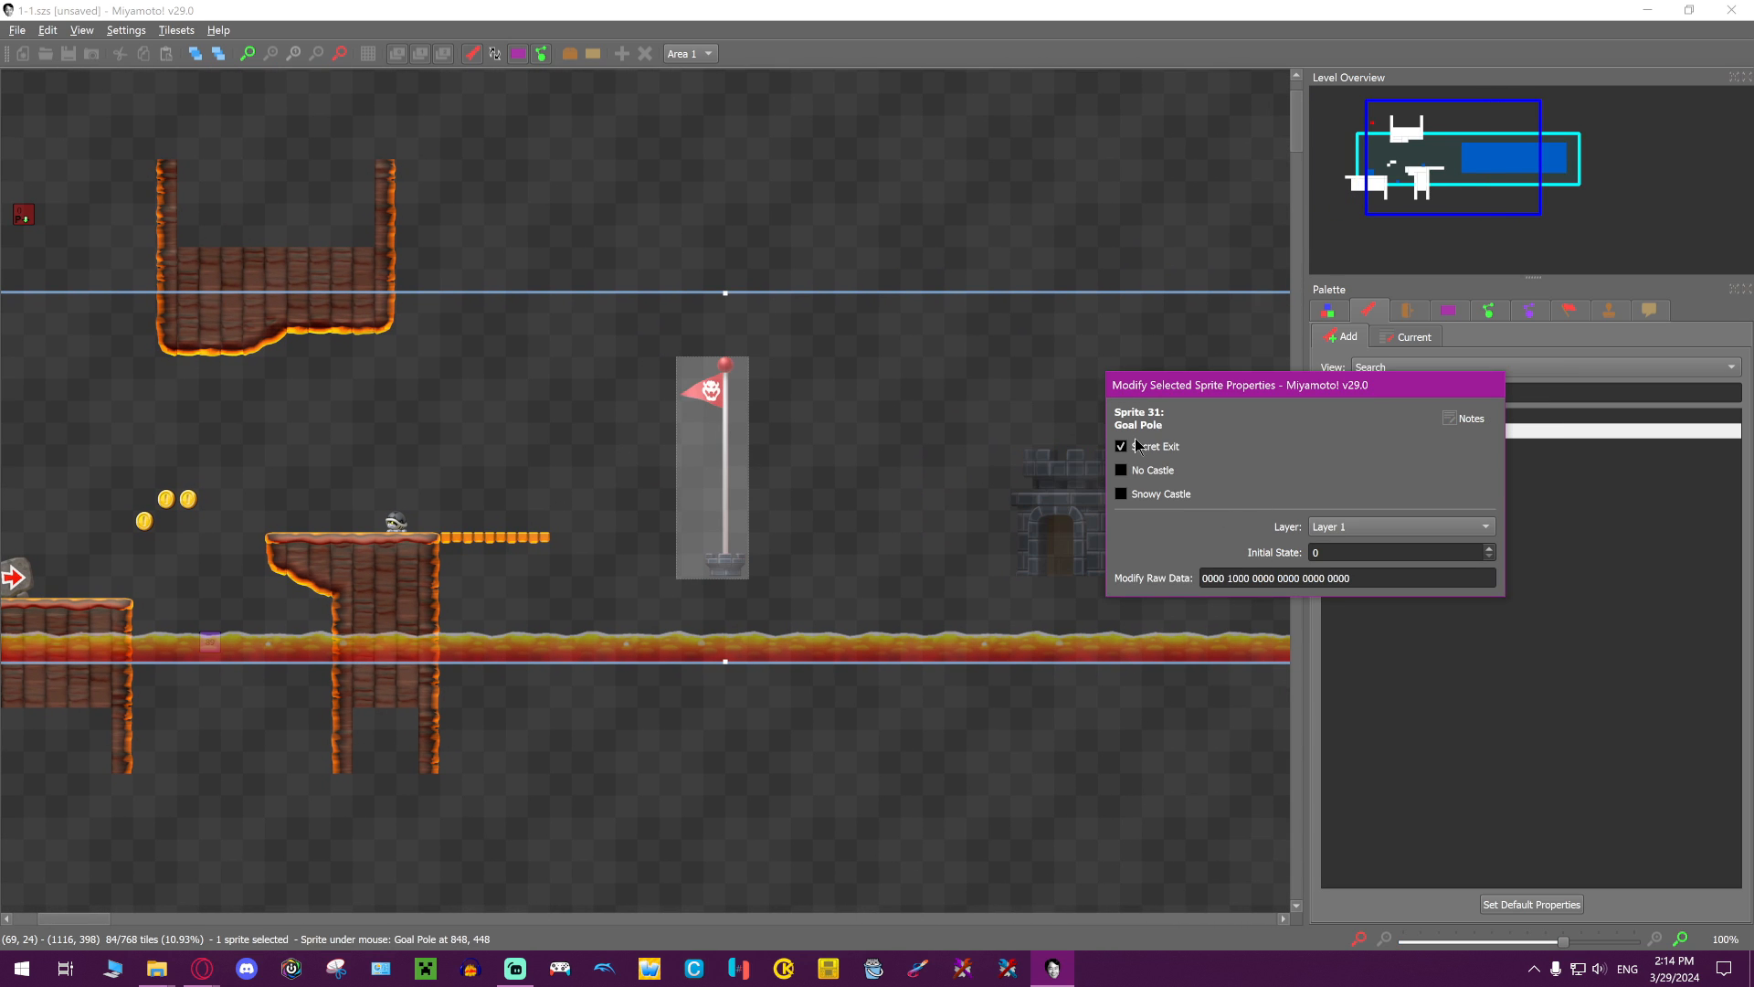
pyautogui.click(1137, 448)
pyautogui.click(1138, 471)
pyautogui.click(1149, 473)
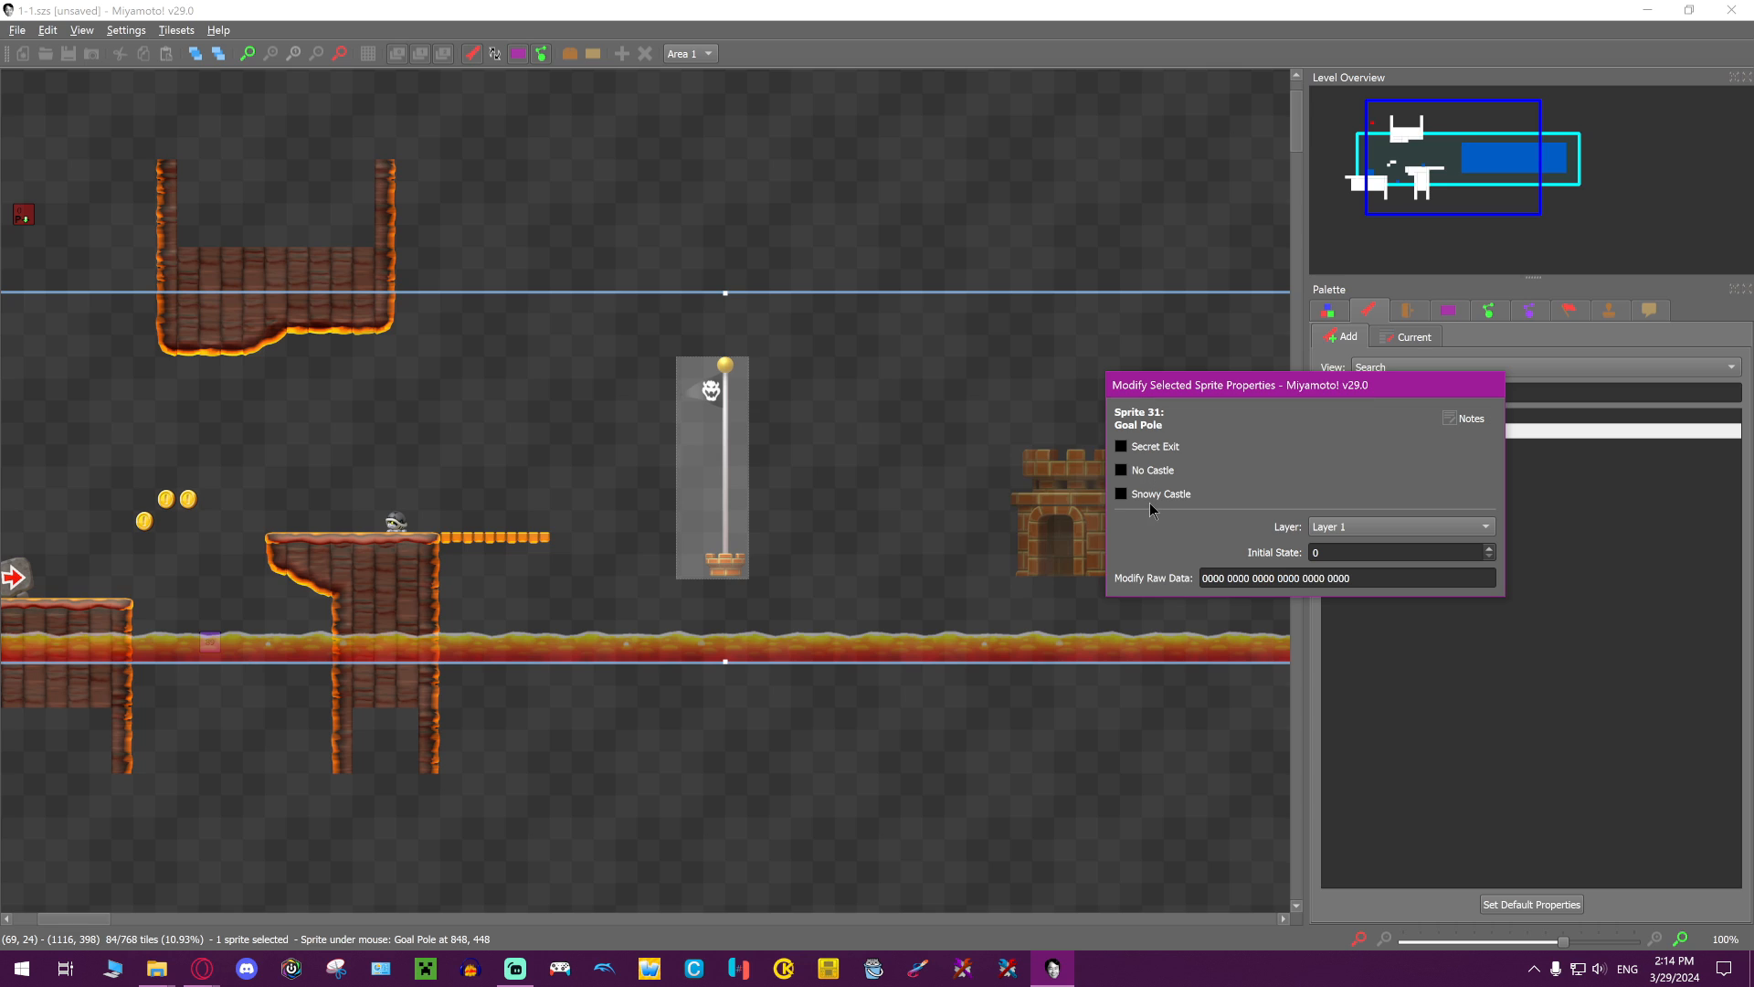
pyautogui.click(1154, 497)
pyautogui.click(1161, 495)
# Try the Goal Pole at different heights and reposition it at 864, 456
pyautogui.click(777, 523)
pyautogui.moveTo(726, 524); pyautogui.dragTo(747, 525)
pyautogui.click(676, 458)
pyautogui.moveTo(704, 457); pyautogui.dragTo(802, 458, button='middle')
pyautogui.click(804, 448)
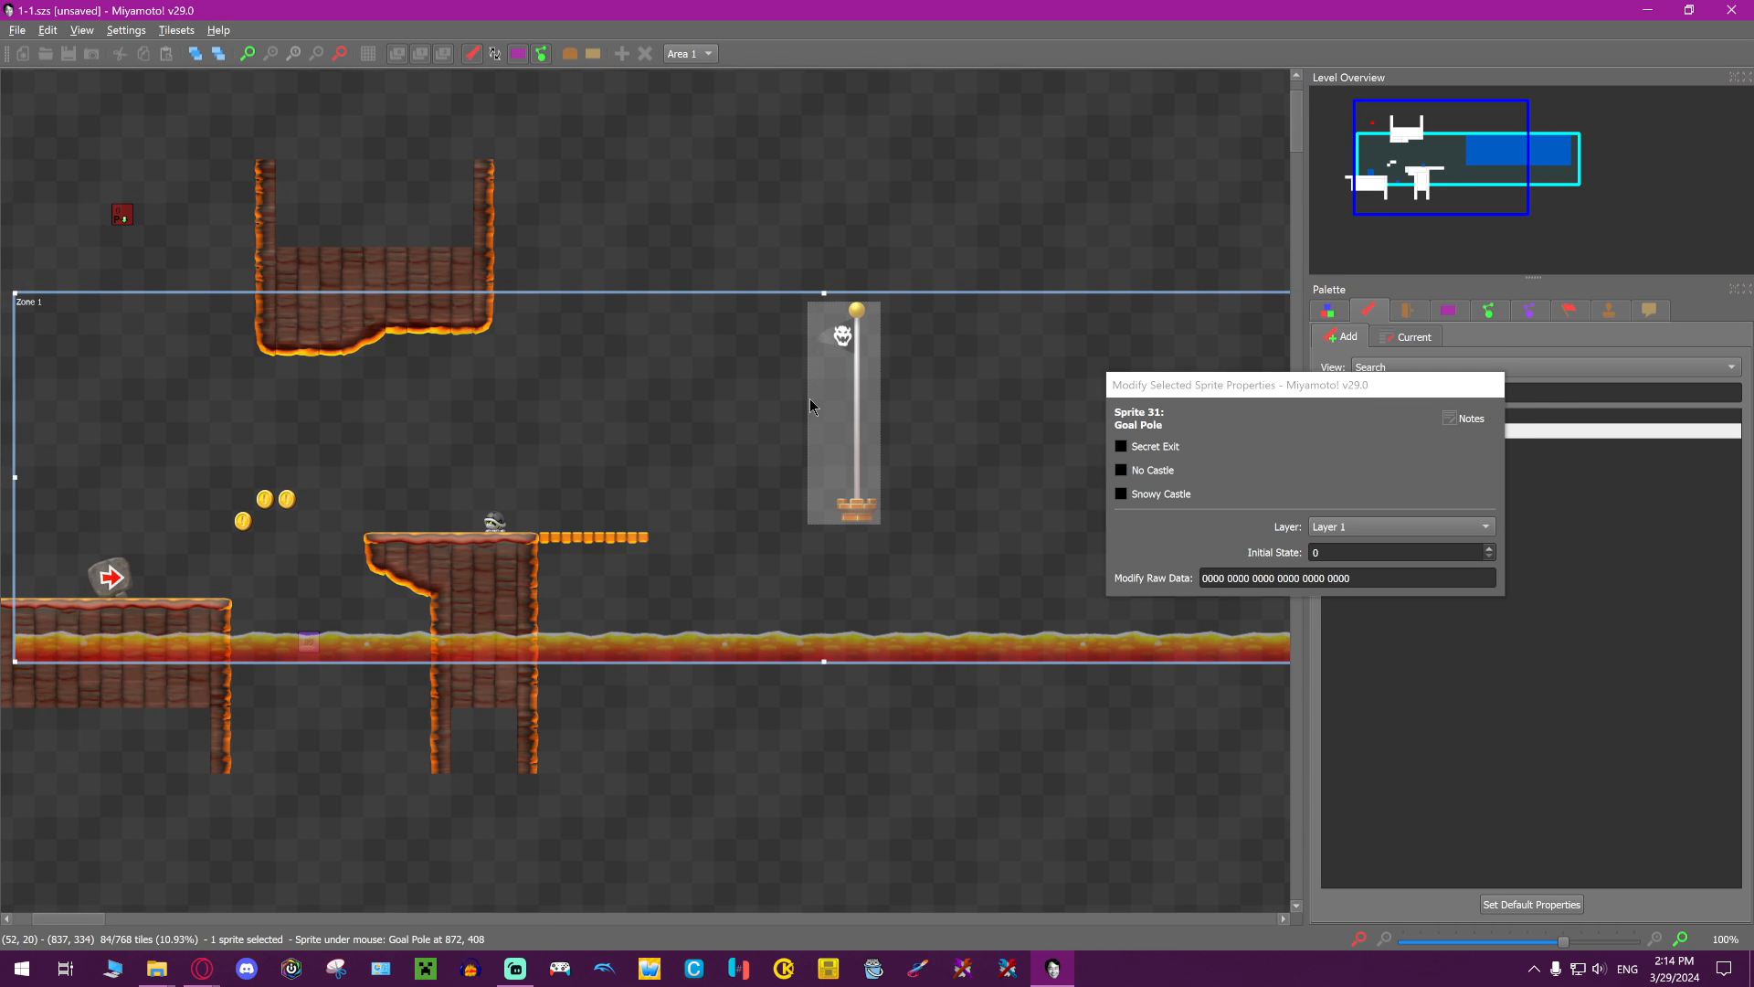
pyautogui.moveTo(802, 415); pyautogui.dragTo(844, 460)
pyautogui.click(721, 407)
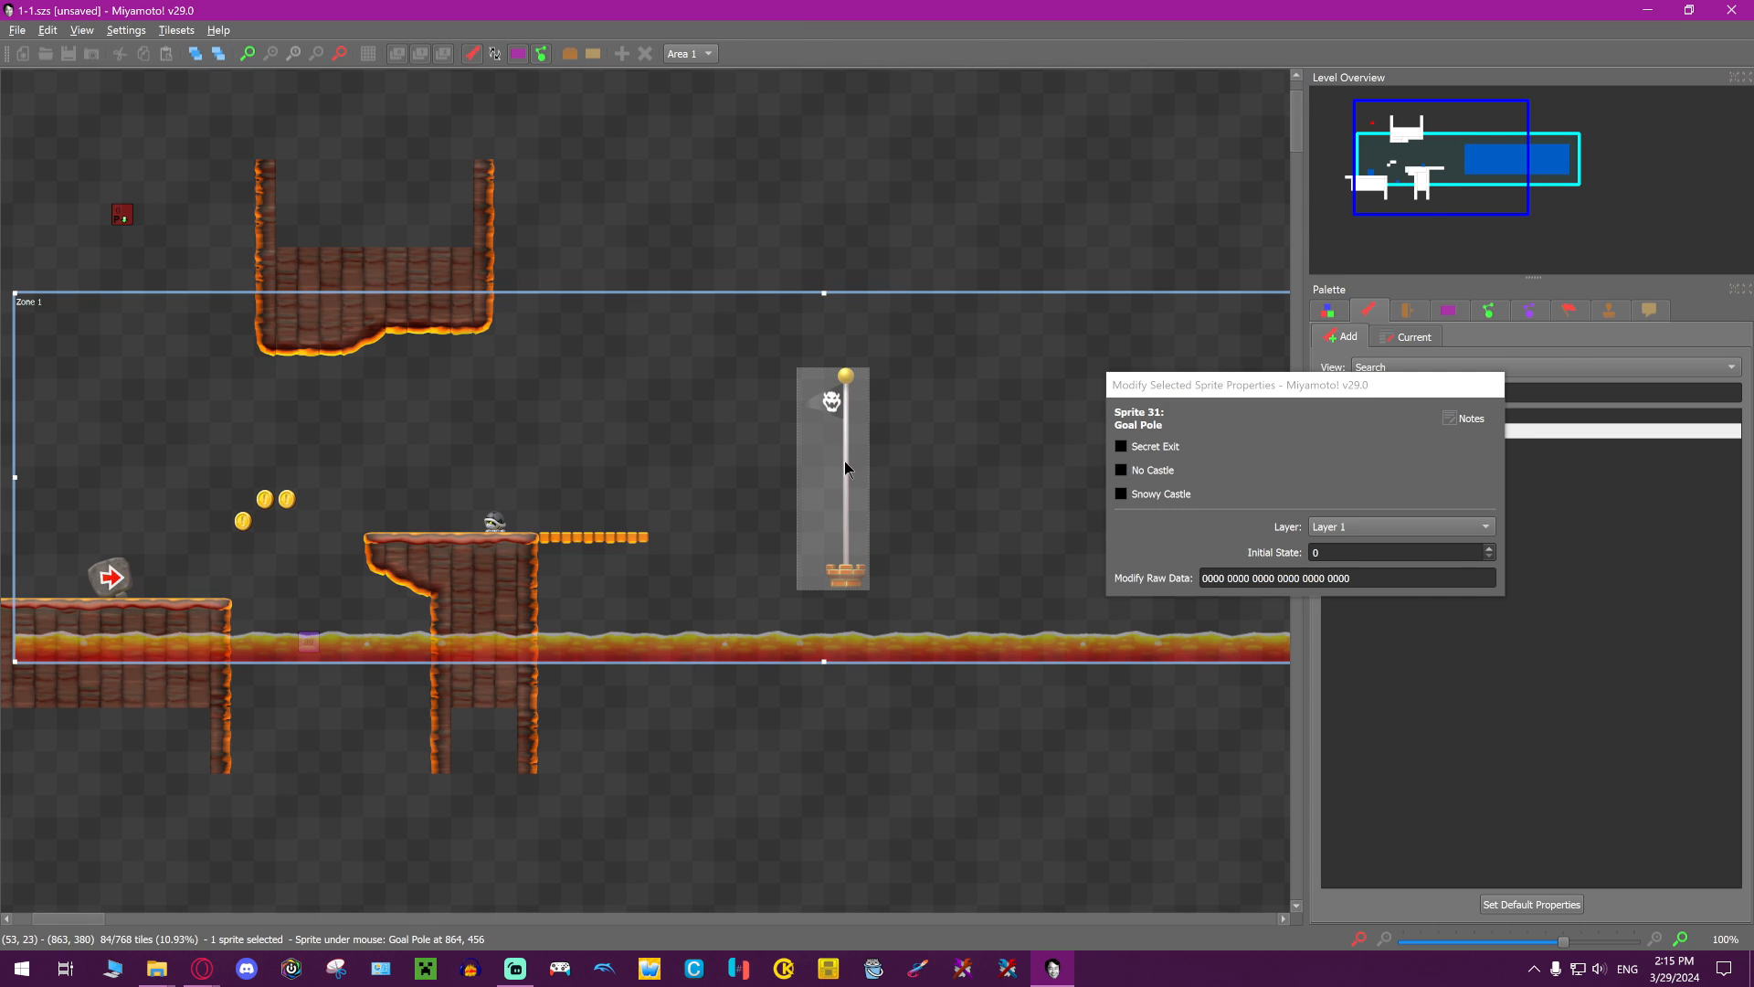
pyautogui.click(960, 411)
# Place the embedded tileset's left floor corner under the Goal Pole's base and align the pole with it at 848, 464
pyautogui.click(1327, 311)
pyautogui.click(1381, 337)
pyautogui.click(1460, 335)
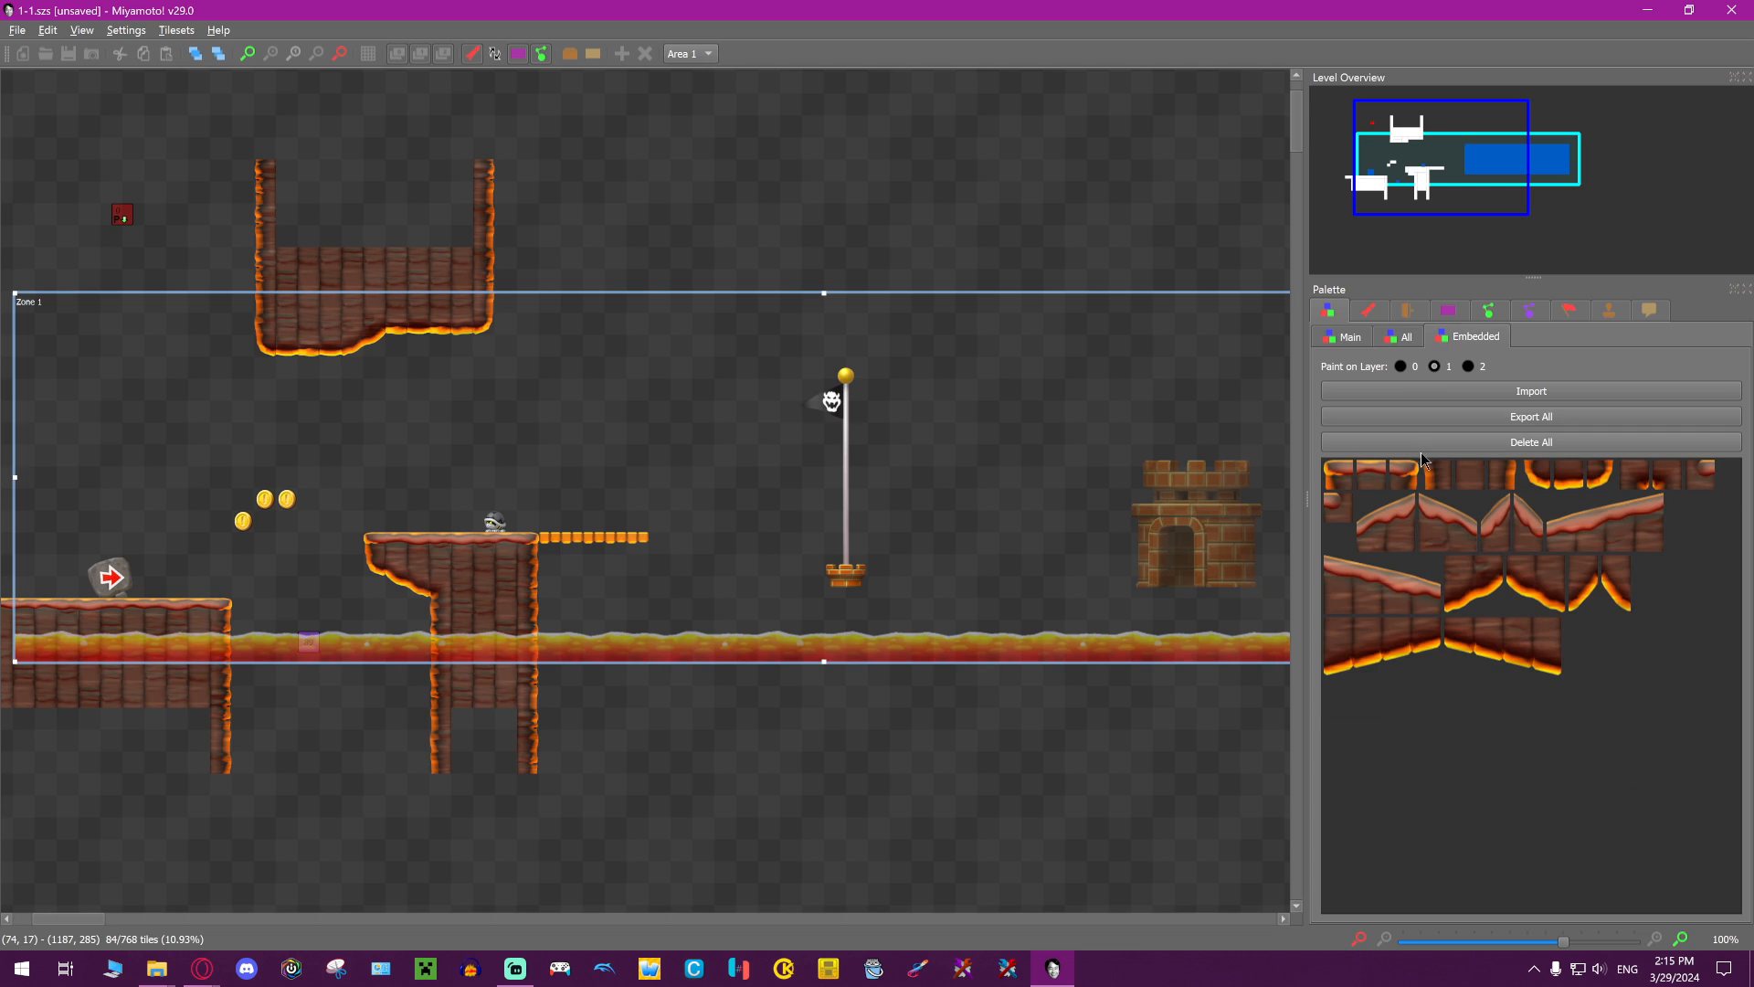
pyautogui.moveTo(841, 585)
pyautogui.mouseDown()
pyautogui.moveTo(834, 607)
pyautogui.moveTo(837, 572)
pyautogui.moveTo(837, 592)
pyautogui.mouseUp()
pyautogui.rightClick(834, 587)
pyautogui.click(783, 552)
pyautogui.moveTo(790, 539); pyautogui.dragTo(813, 609)
pyautogui.click(776, 582)
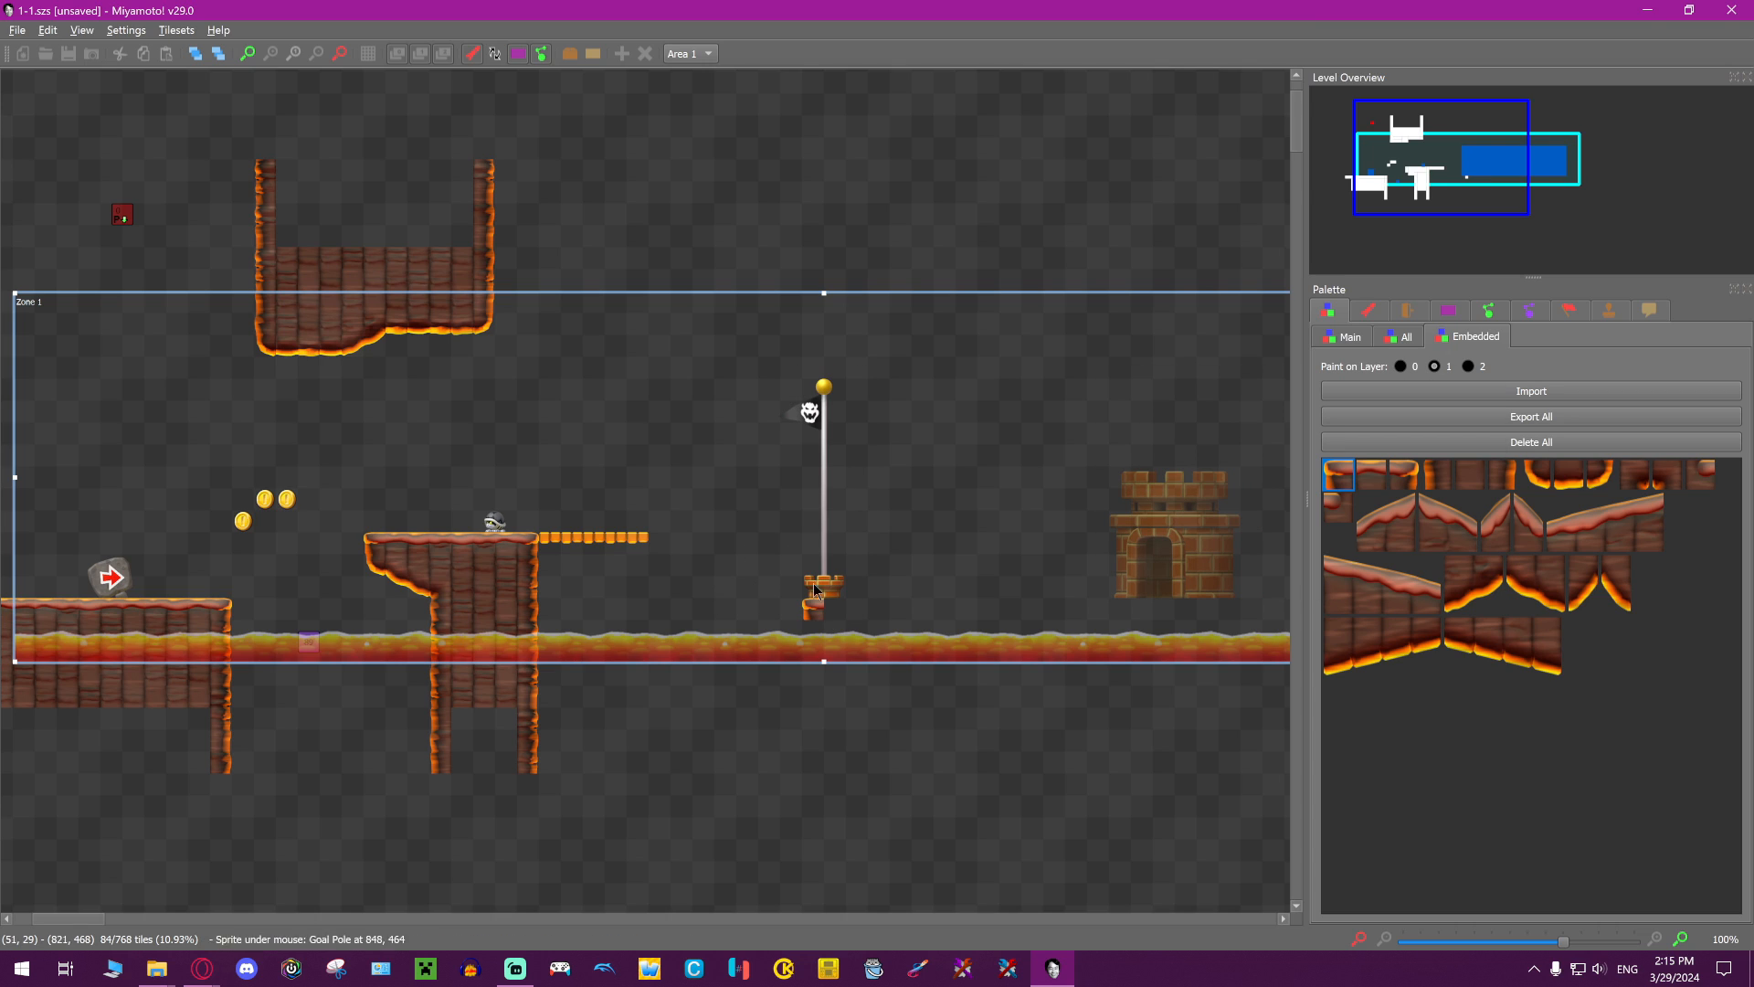
# Paint a castle floor strip from the left corner tile rightward under the goal castle and Toad
pyautogui.moveTo(837, 607); pyautogui.dragTo(1186, 608, button='right')
pyautogui.moveTo(1127, 604); pyautogui.dragTo(694, 598, button='middle')
pyautogui.moveTo(694, 598); pyautogui.dragTo(1334, 605, button='right')
# Widen Zone 1 by moving its right edge outward and extend the castle floor well beyond that edge
pyautogui.moveTo(1149, 508); pyautogui.dragTo(926, 496, button='middle')
pyautogui.moveTo(976, 457); pyautogui.dragTo(1116, 460)
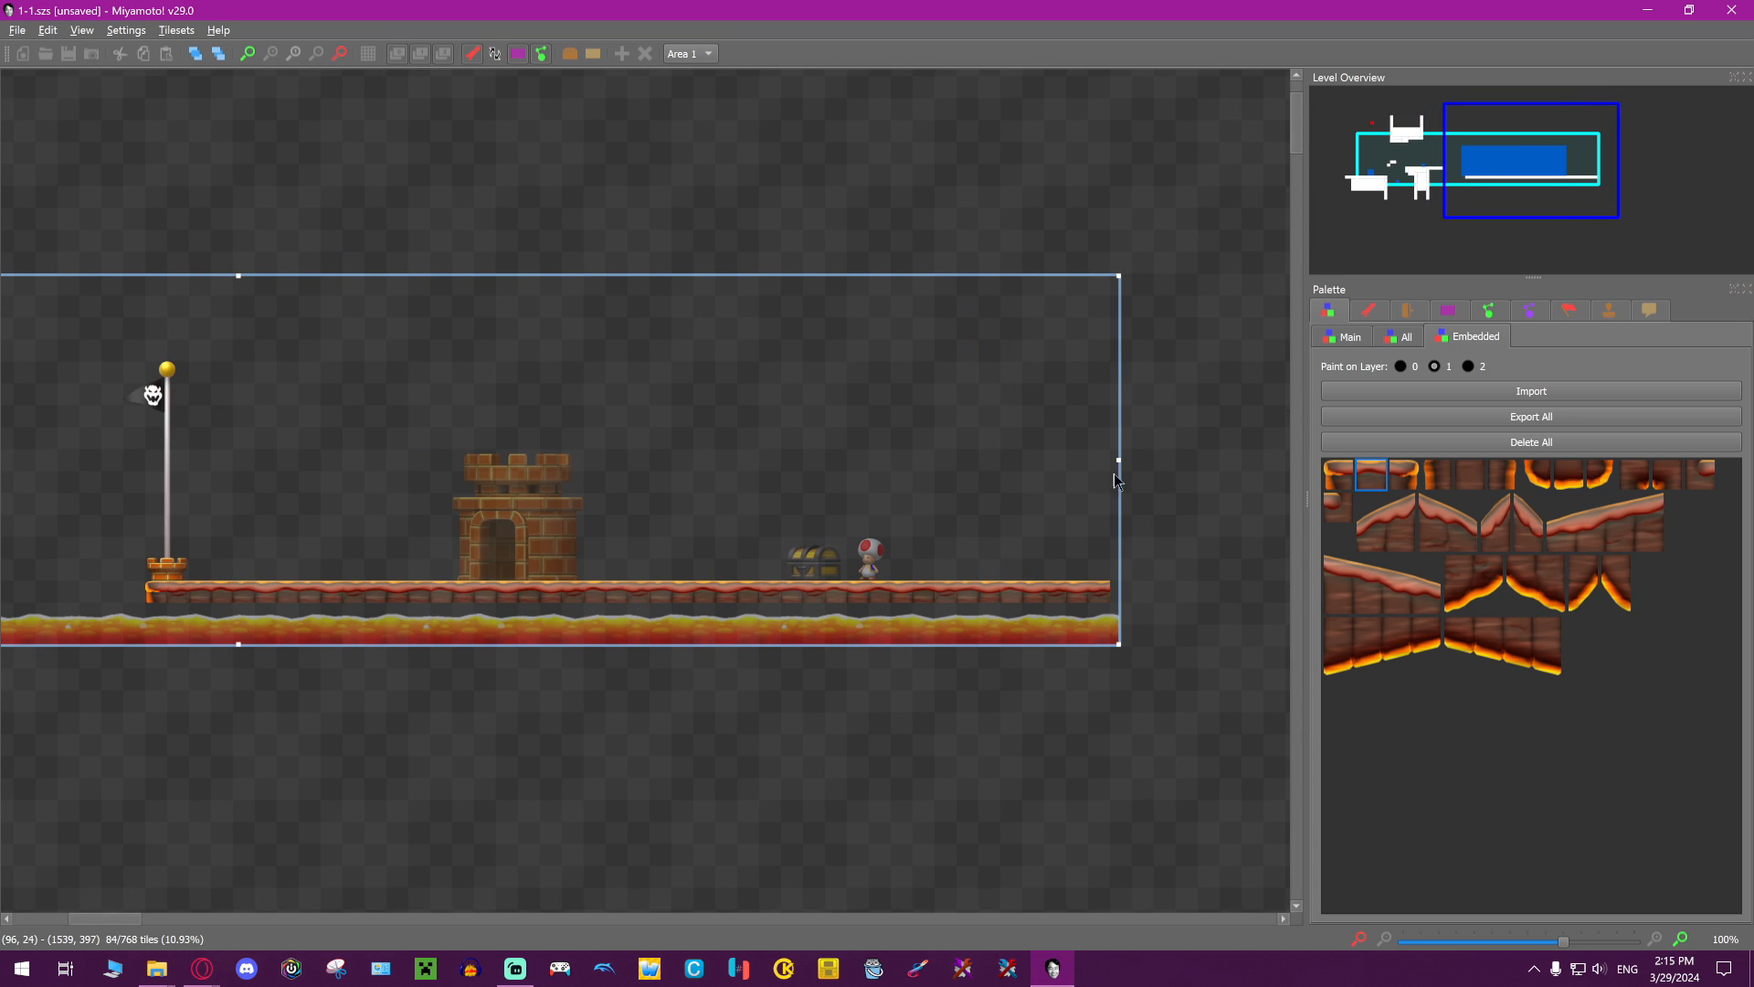
pyautogui.moveTo(1110, 599); pyautogui.dragTo(1288, 600, button='right')
pyautogui.moveTo(900, 461); pyautogui.dragTo(776, 446, button='middle')
pyautogui.click(1179, 580)
pyautogui.moveTo(1182, 580); pyautogui.dragTo(1457, 573)
pyautogui.moveTo(807, 486); pyautogui.dragTo(1270, 548, button='middle')
pyautogui.moveTo(621, 461); pyautogui.dragTo(990, 375, button='middle')
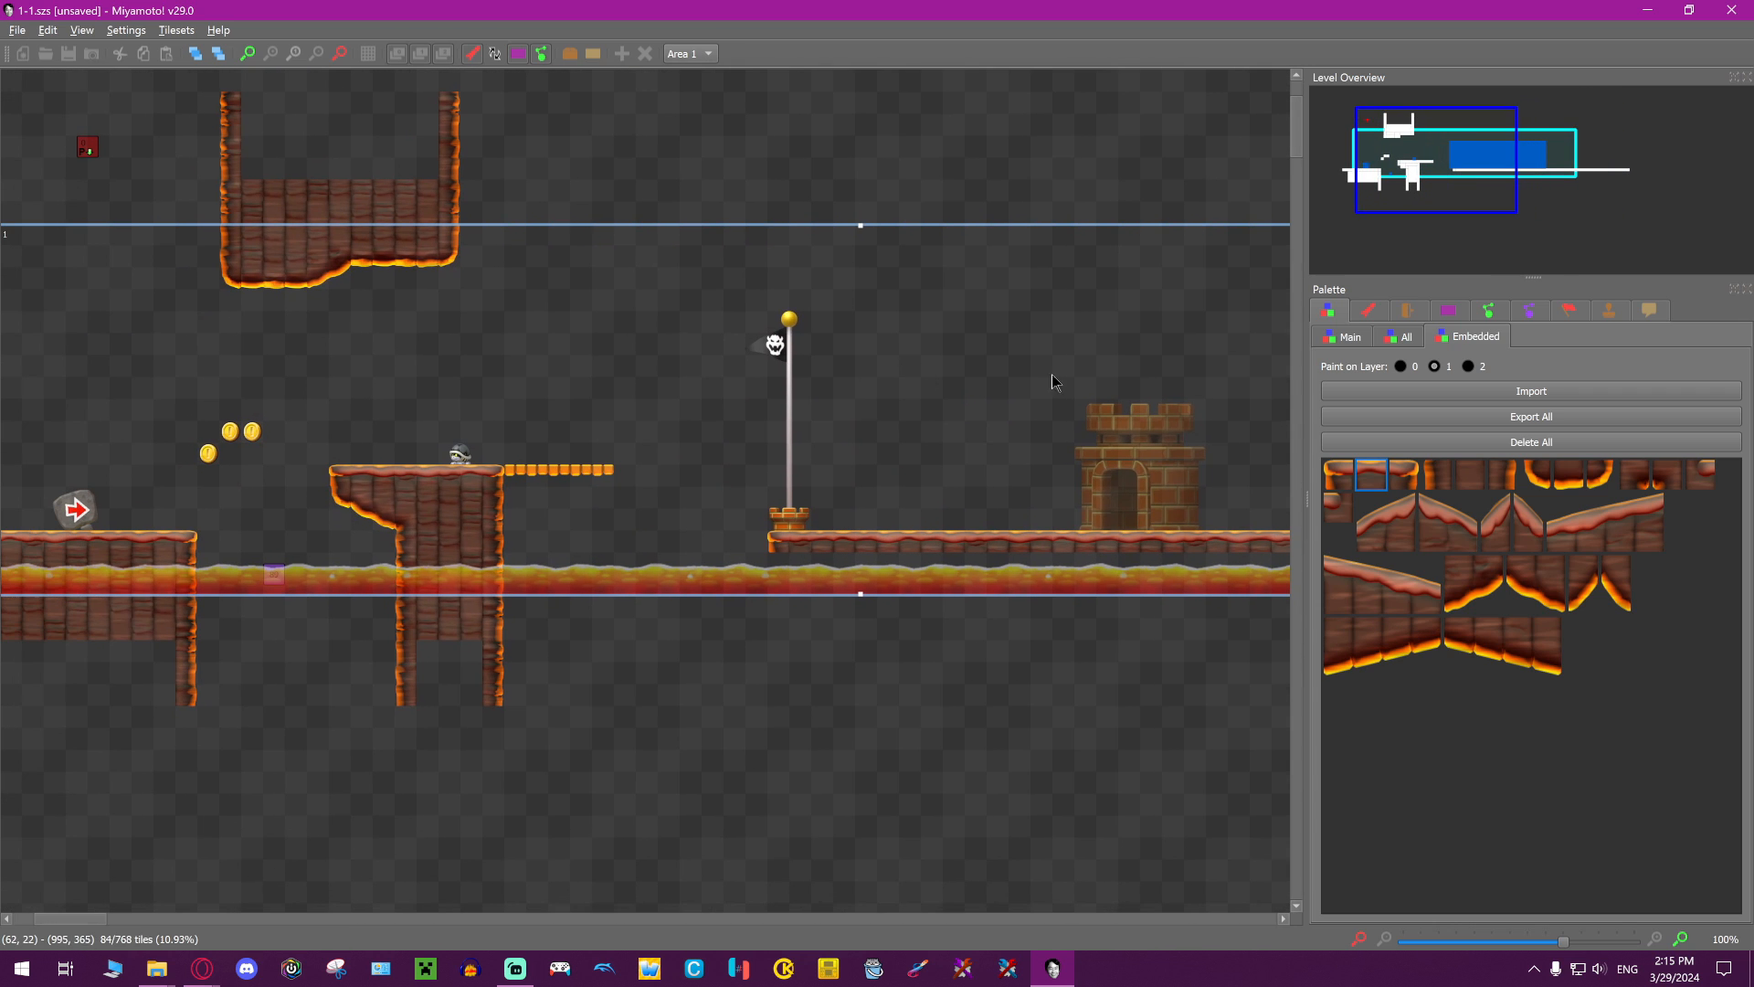
# Add a left wall below the goal floor's corner and fill beneath the floor with a 5-tile-high block stretched to its far end
pyautogui.click(1437, 474)
pyautogui.moveTo(775, 564); pyautogui.dragTo(777, 699)
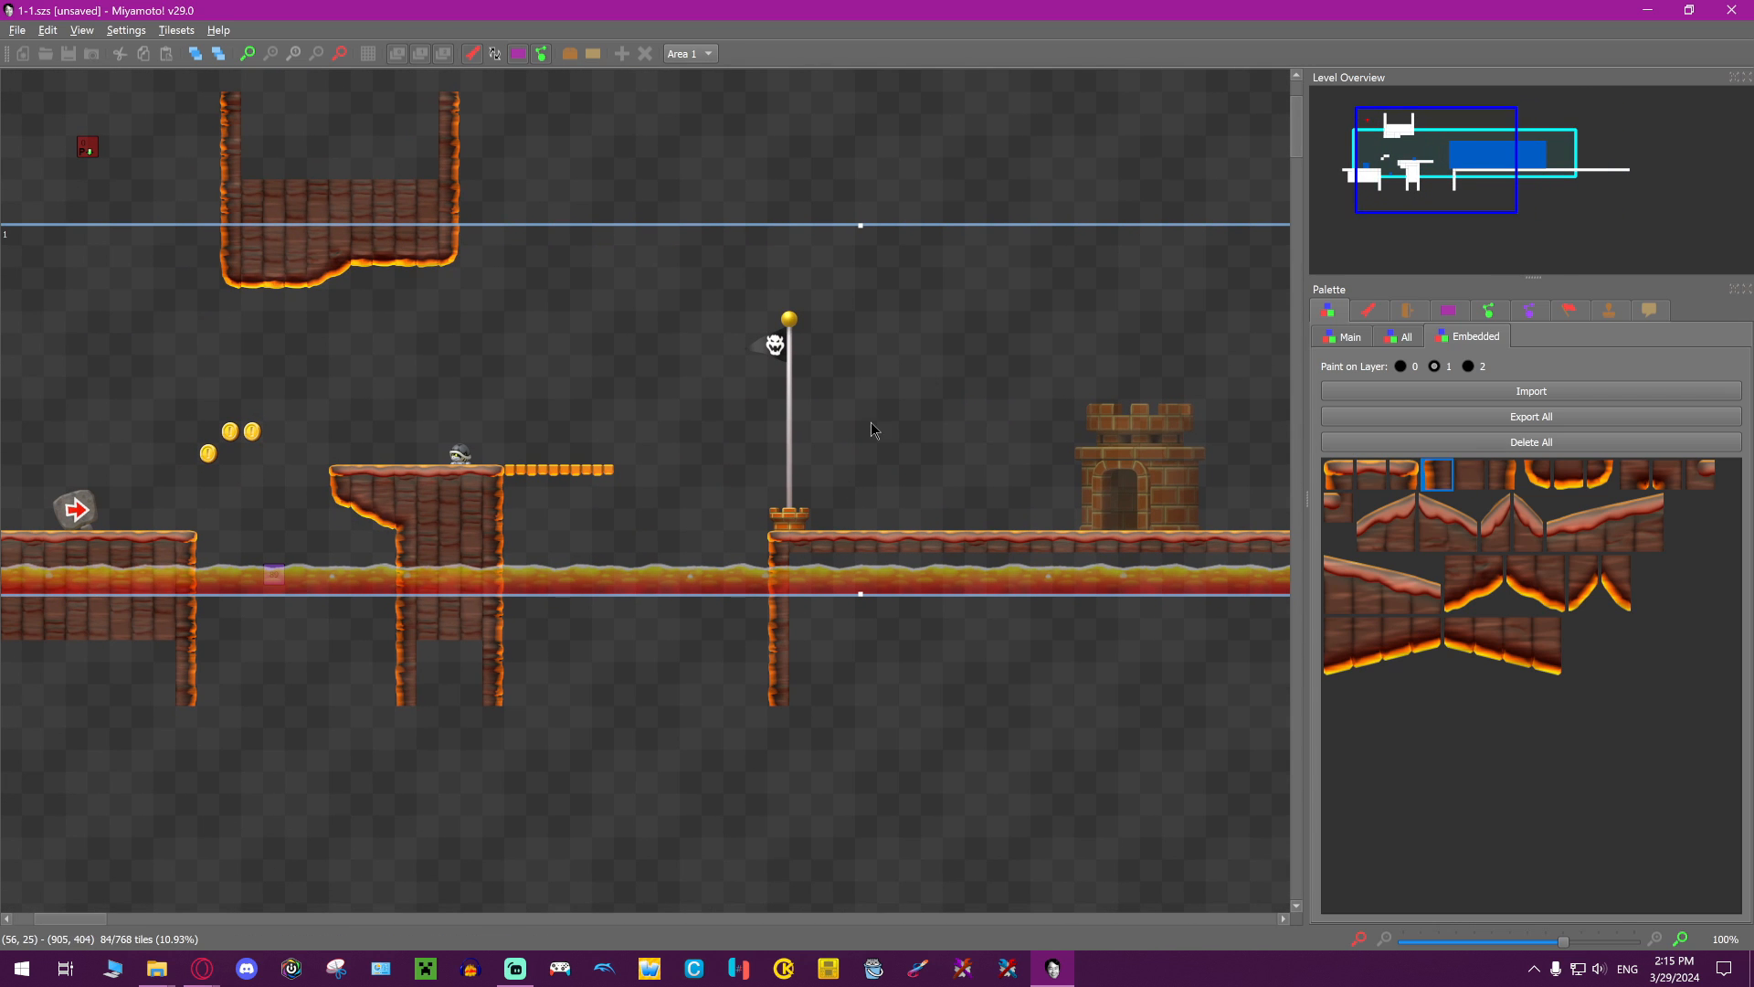
pyautogui.click(1469, 474)
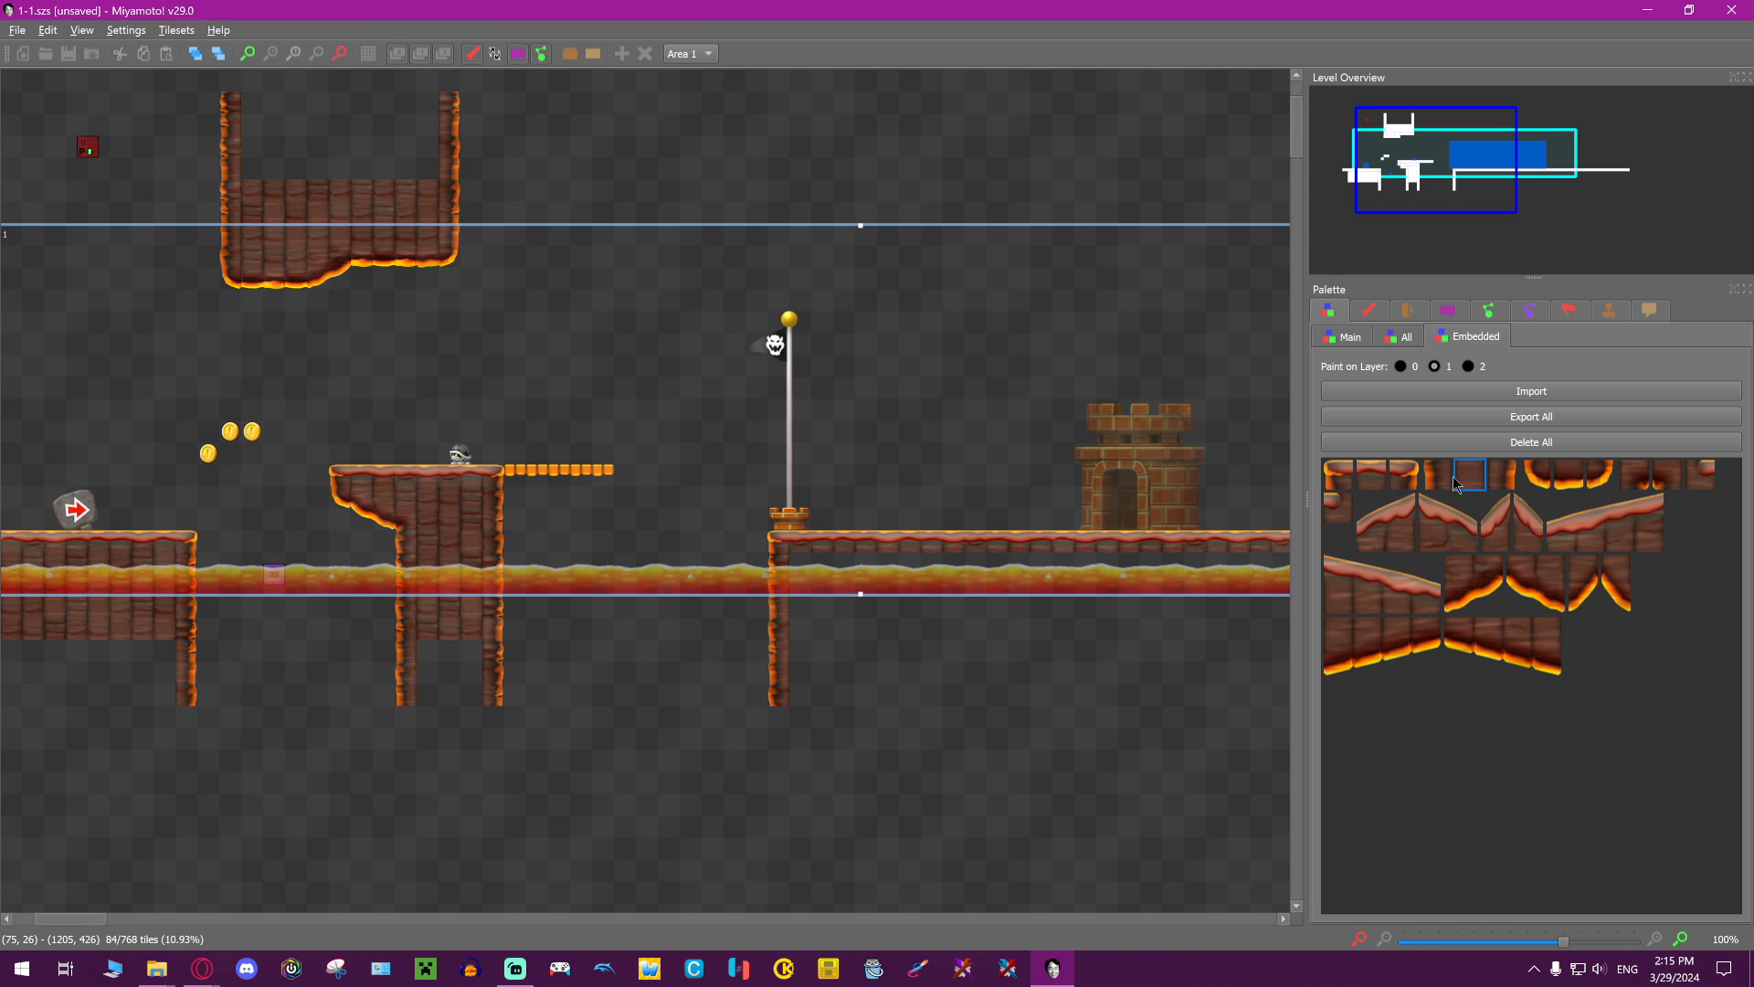
pyautogui.moveTo(787, 554); pyautogui.dragTo(1162, 642)
pyautogui.hscroll(1, 509, 627)
pyautogui.click(809, 650)
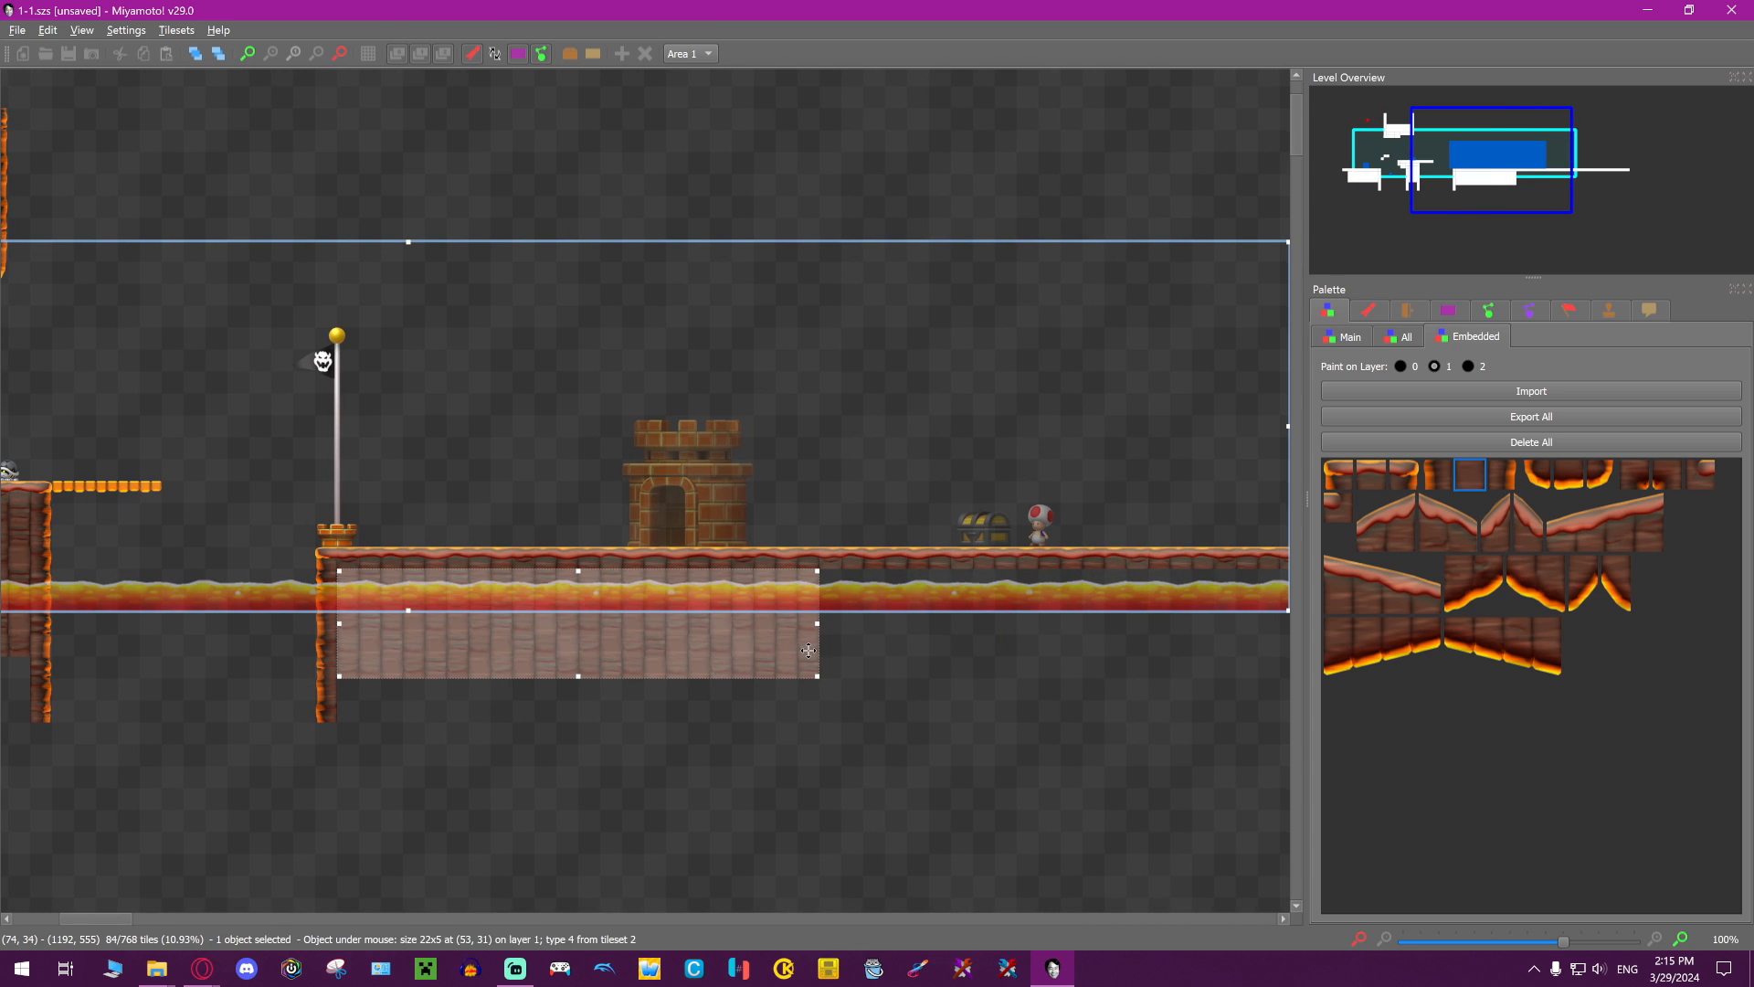
pyautogui.moveTo(818, 653); pyautogui.dragTo(1697, 654)
# Place three coins from the Main tileset in a rising arc between the thin block row and the Goal Pole
pyautogui.moveTo(1041, 455); pyautogui.dragTo(938, 434, button='middle')
pyautogui.click(1343, 337)
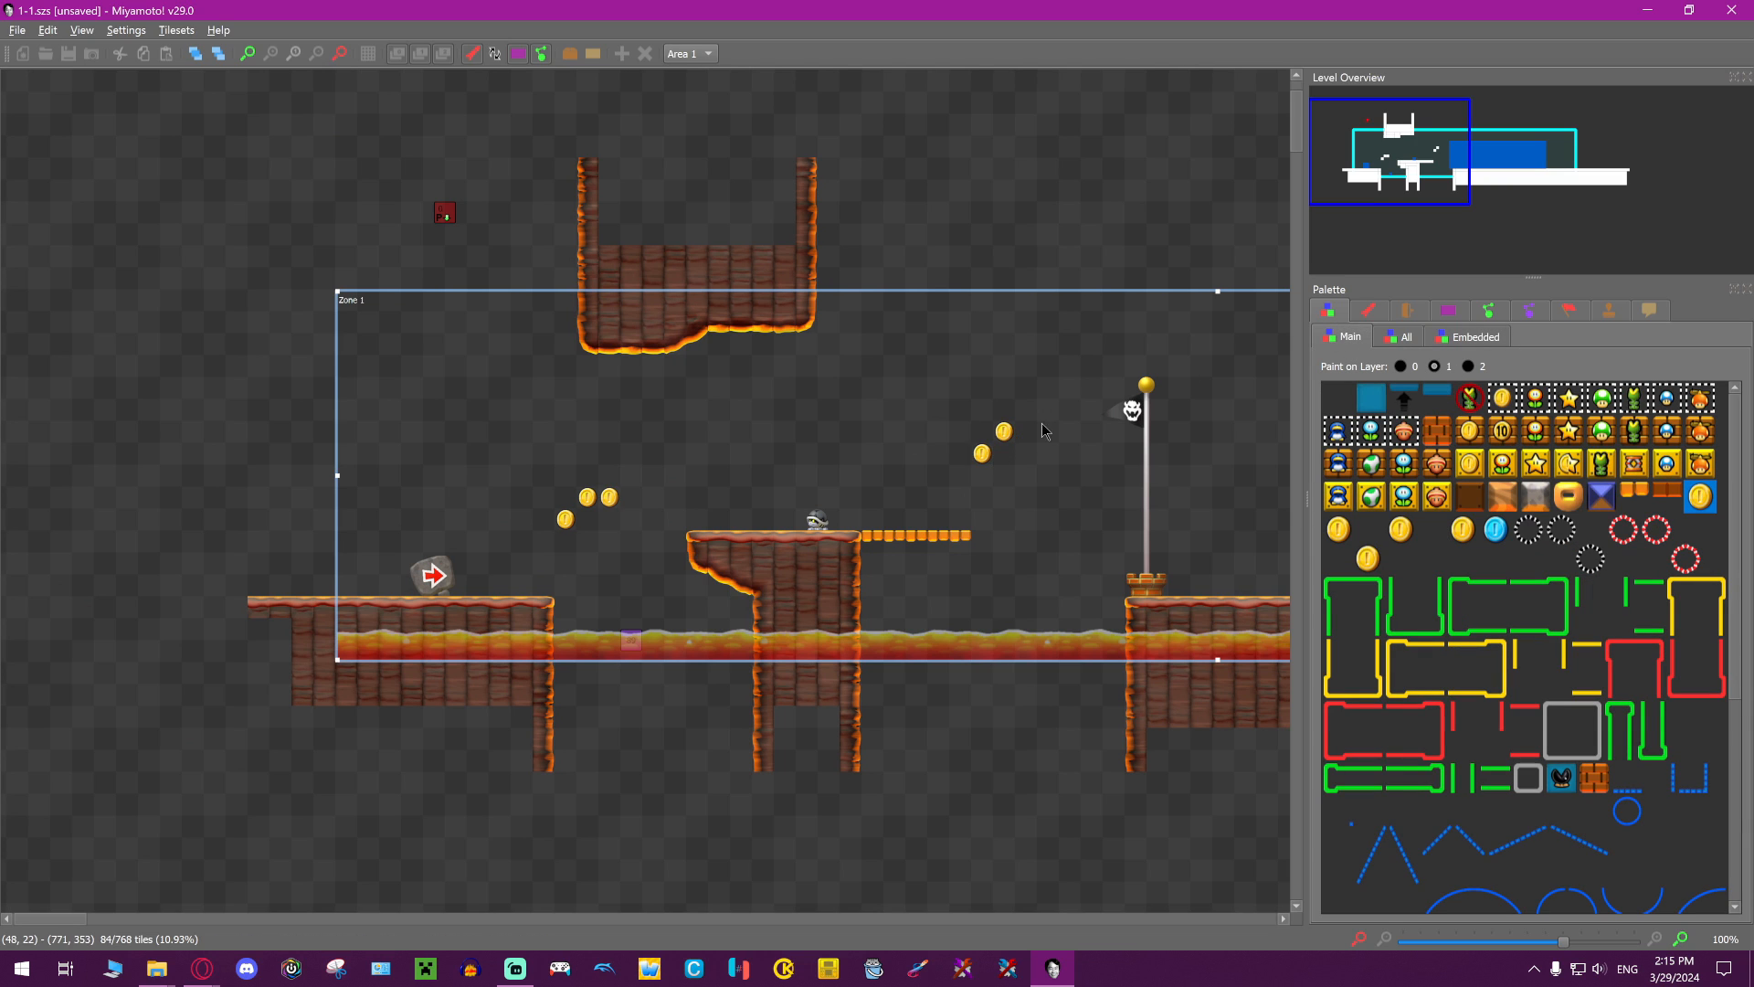
pyautogui.moveTo(1048, 407); pyautogui.dragTo(892, 405, button='middle')
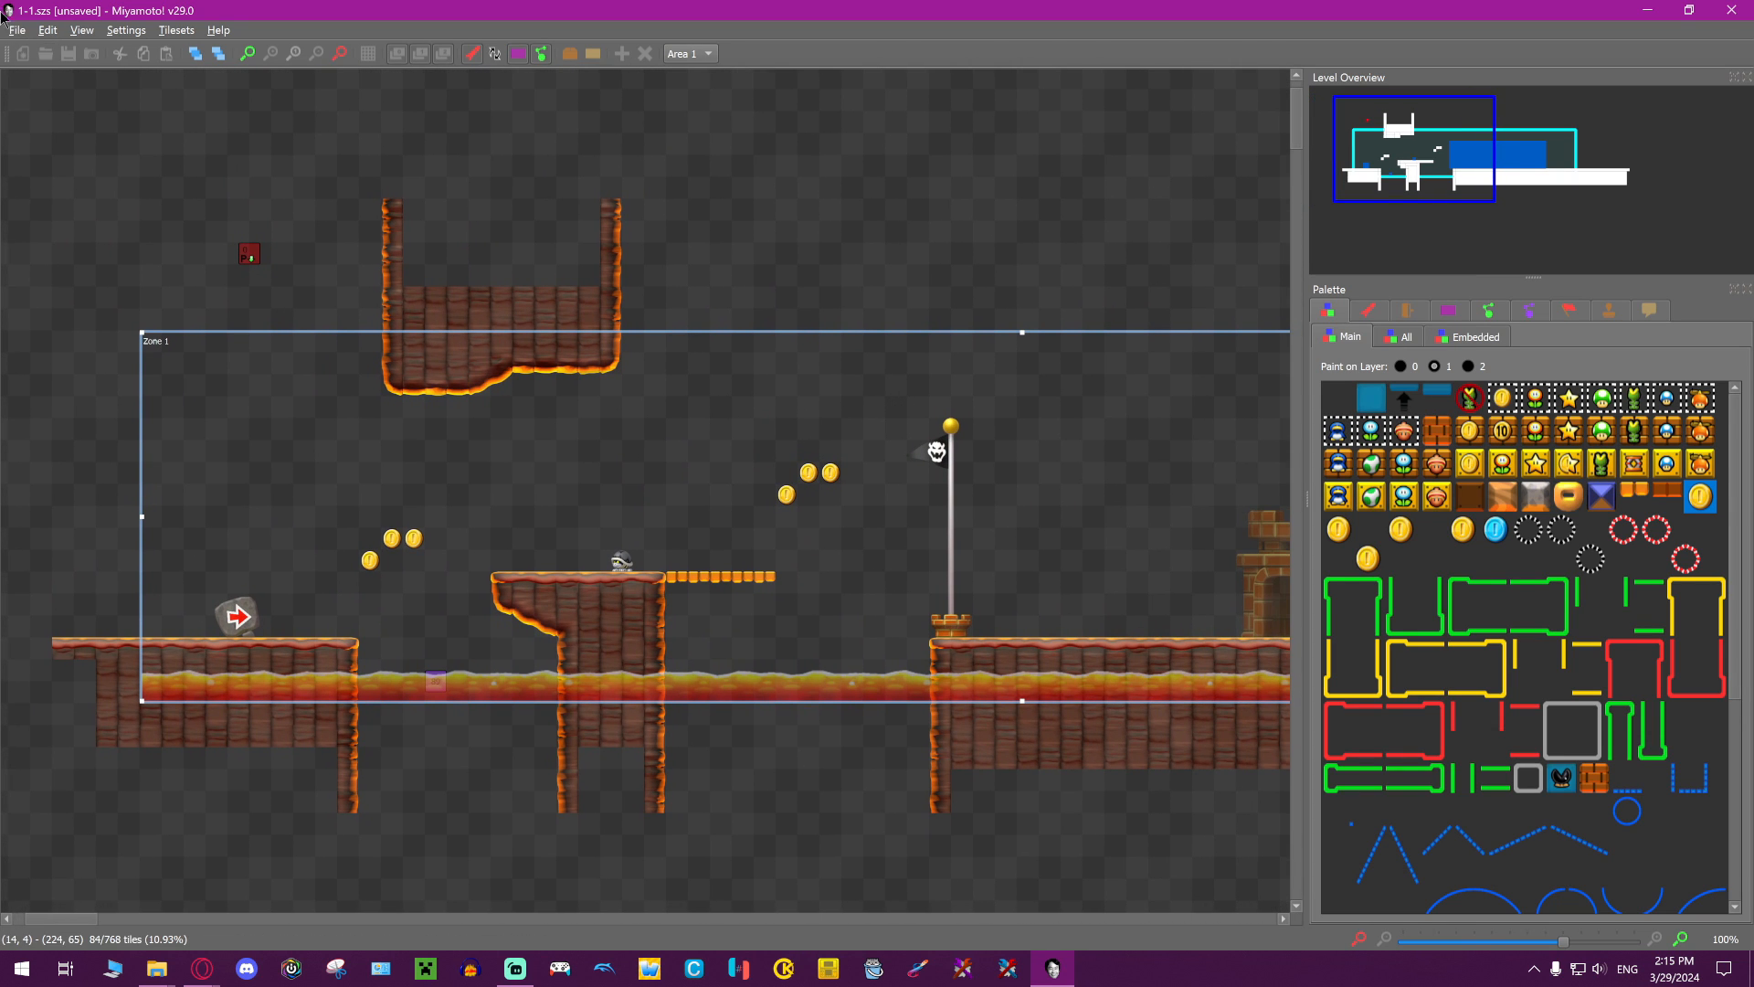
pyautogui.click(17, 30)
pyautogui.click(79, 141)
pyautogui.moveTo(805, 422); pyautogui.dragTo(909, 522)
pyautogui.press('Escape')
# Export the level as "1-1 - Copy.szs" in the course_res_pack folder
pyautogui.click(17, 31)
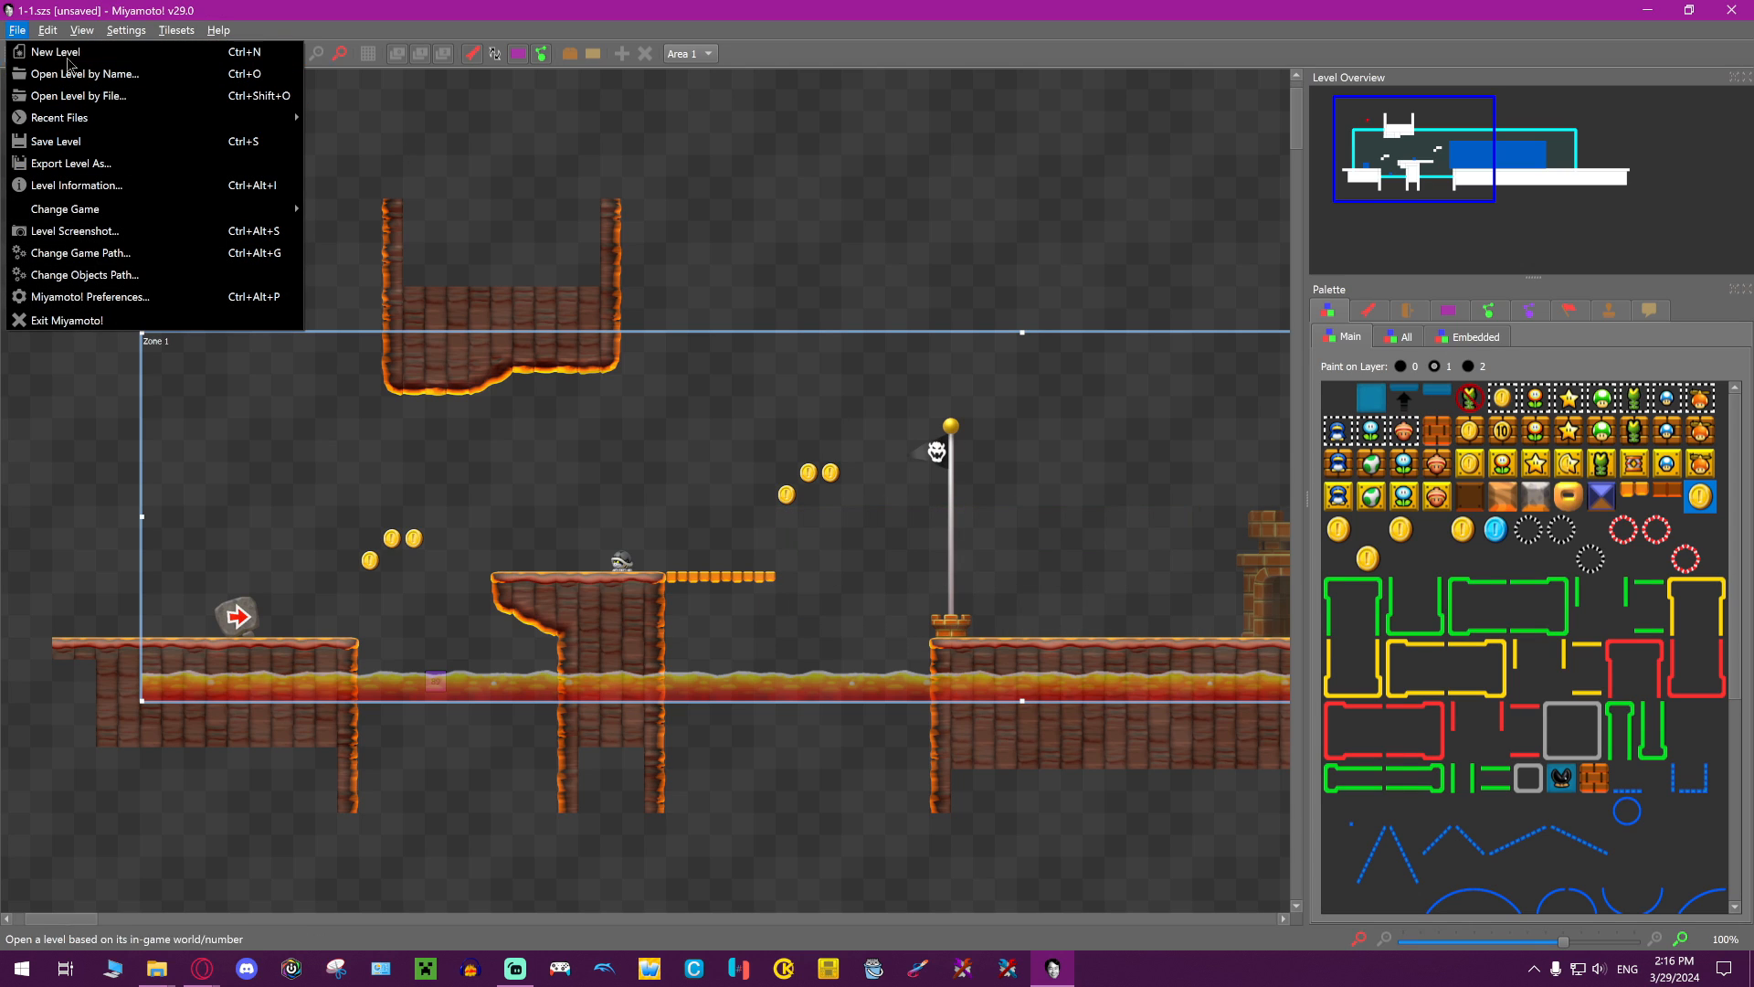
pyautogui.click(133, 163)
pyautogui.moveTo(160, 32); pyautogui.dragTo(971, 243)
pyautogui.scroll(-10, 1094, 381)
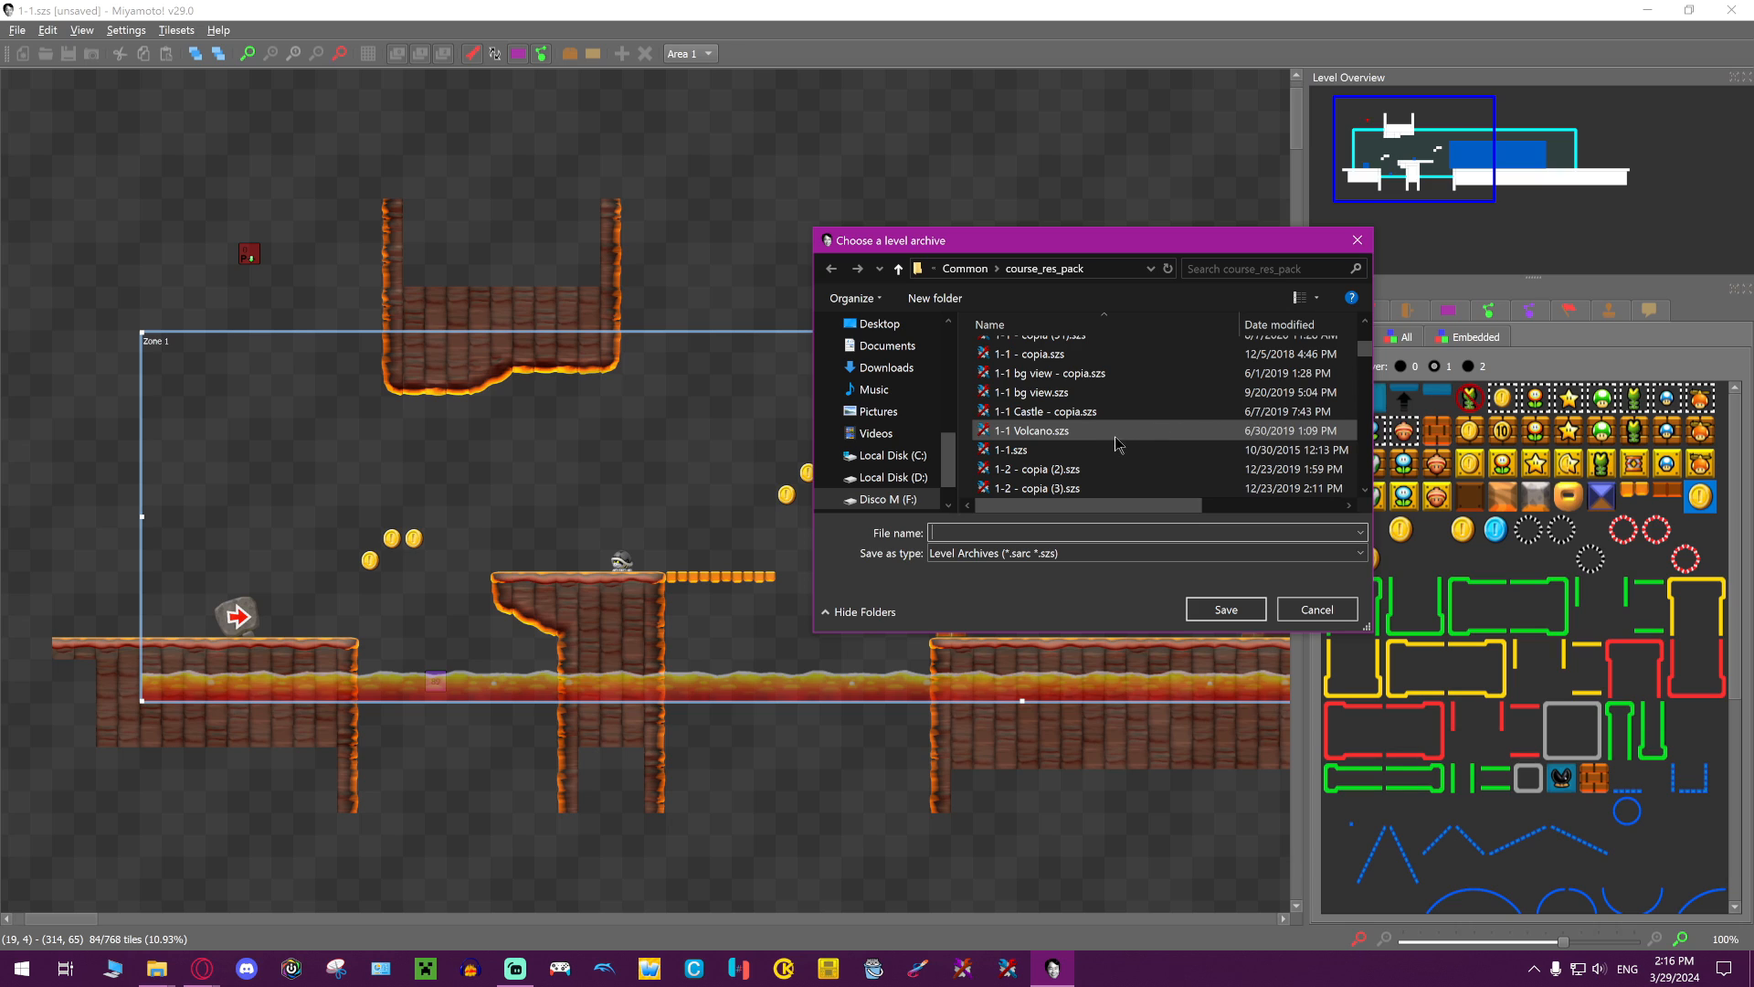
pyautogui.click(1074, 452)
pyautogui.scroll(-1, 1070, 454)
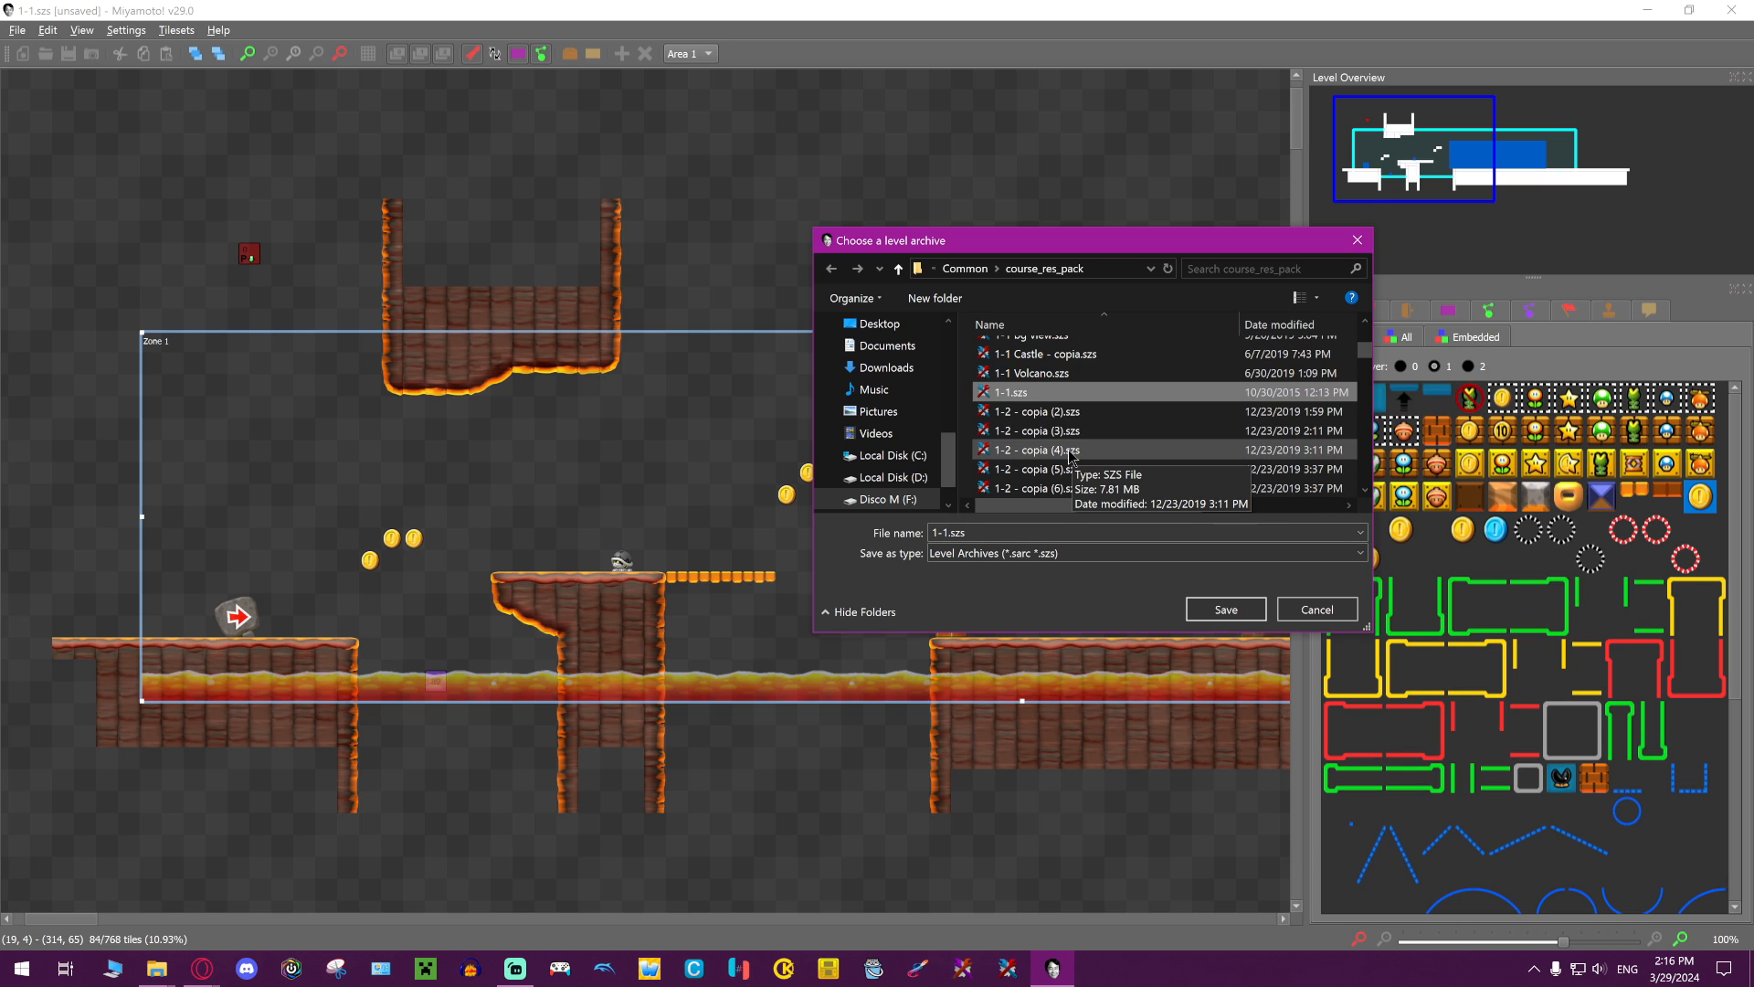
pyautogui.scroll(1, 1074, 452)
pyautogui.scroll(-1, 1074, 453)
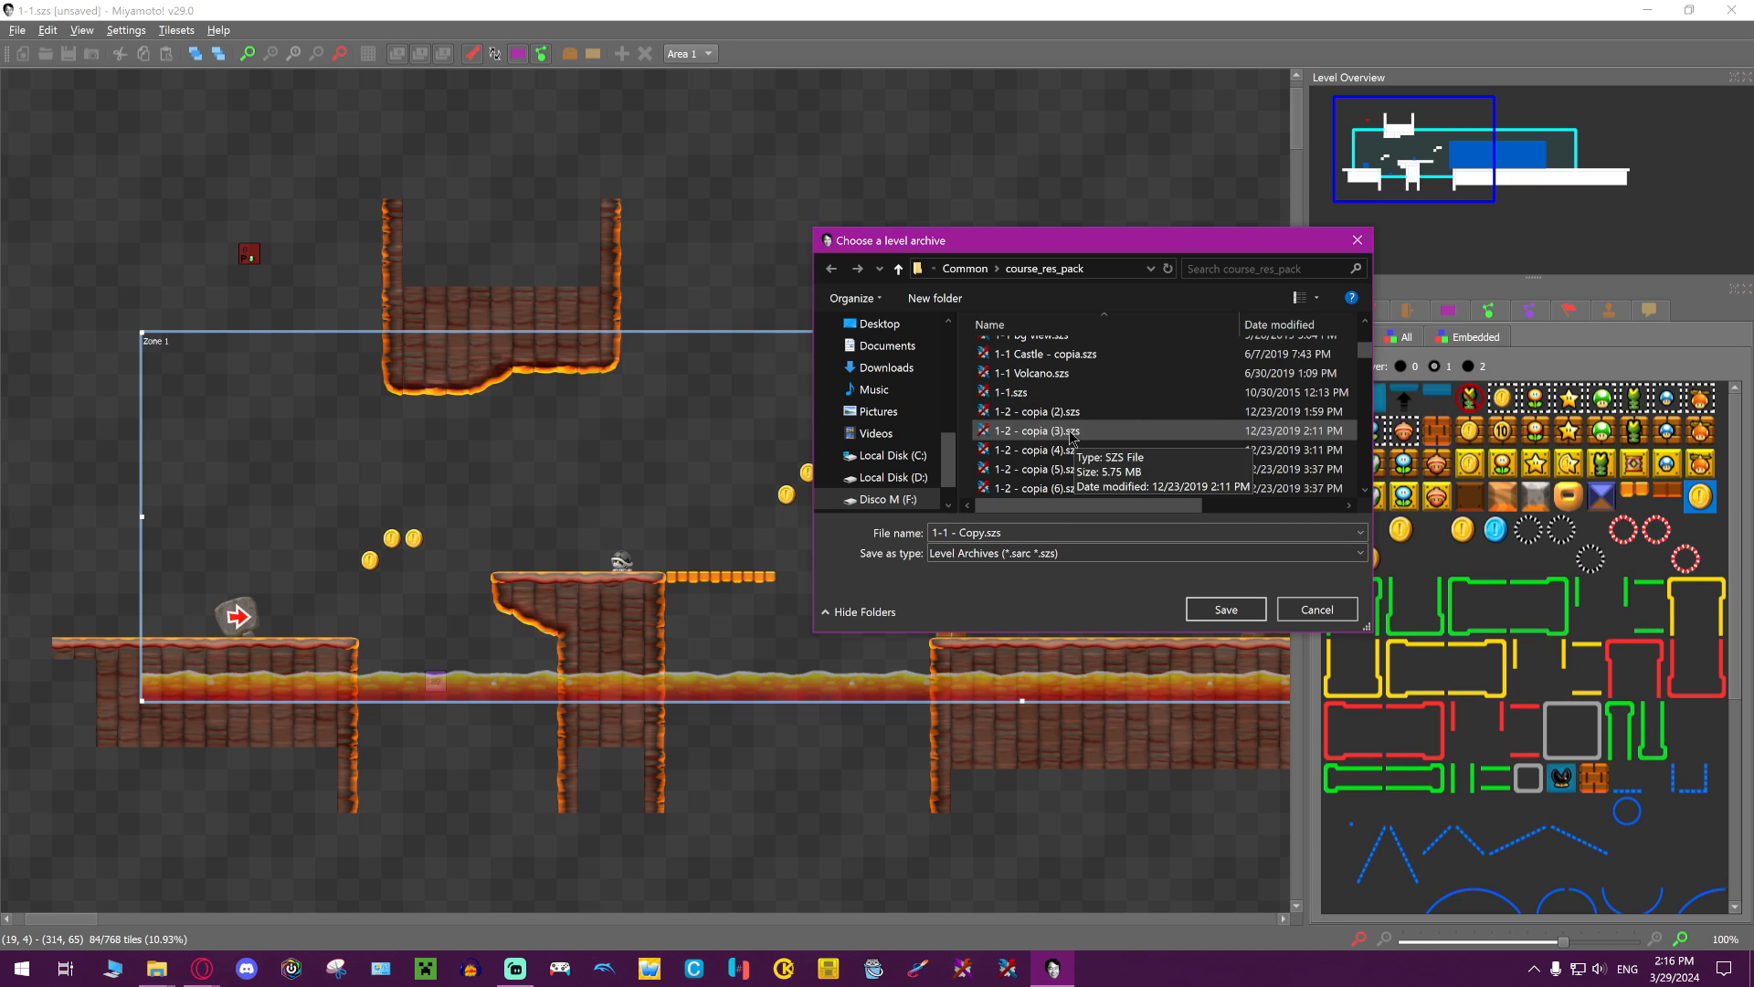
pyautogui.click(1199, 608)
pyautogui.click(936, 492)
pyautogui.moveTo(844, 404); pyautogui.dragTo(485, 263)
pyautogui.moveTo(368, 257); pyautogui.dragTo(625, 390)
pyautogui.click(854, 484)
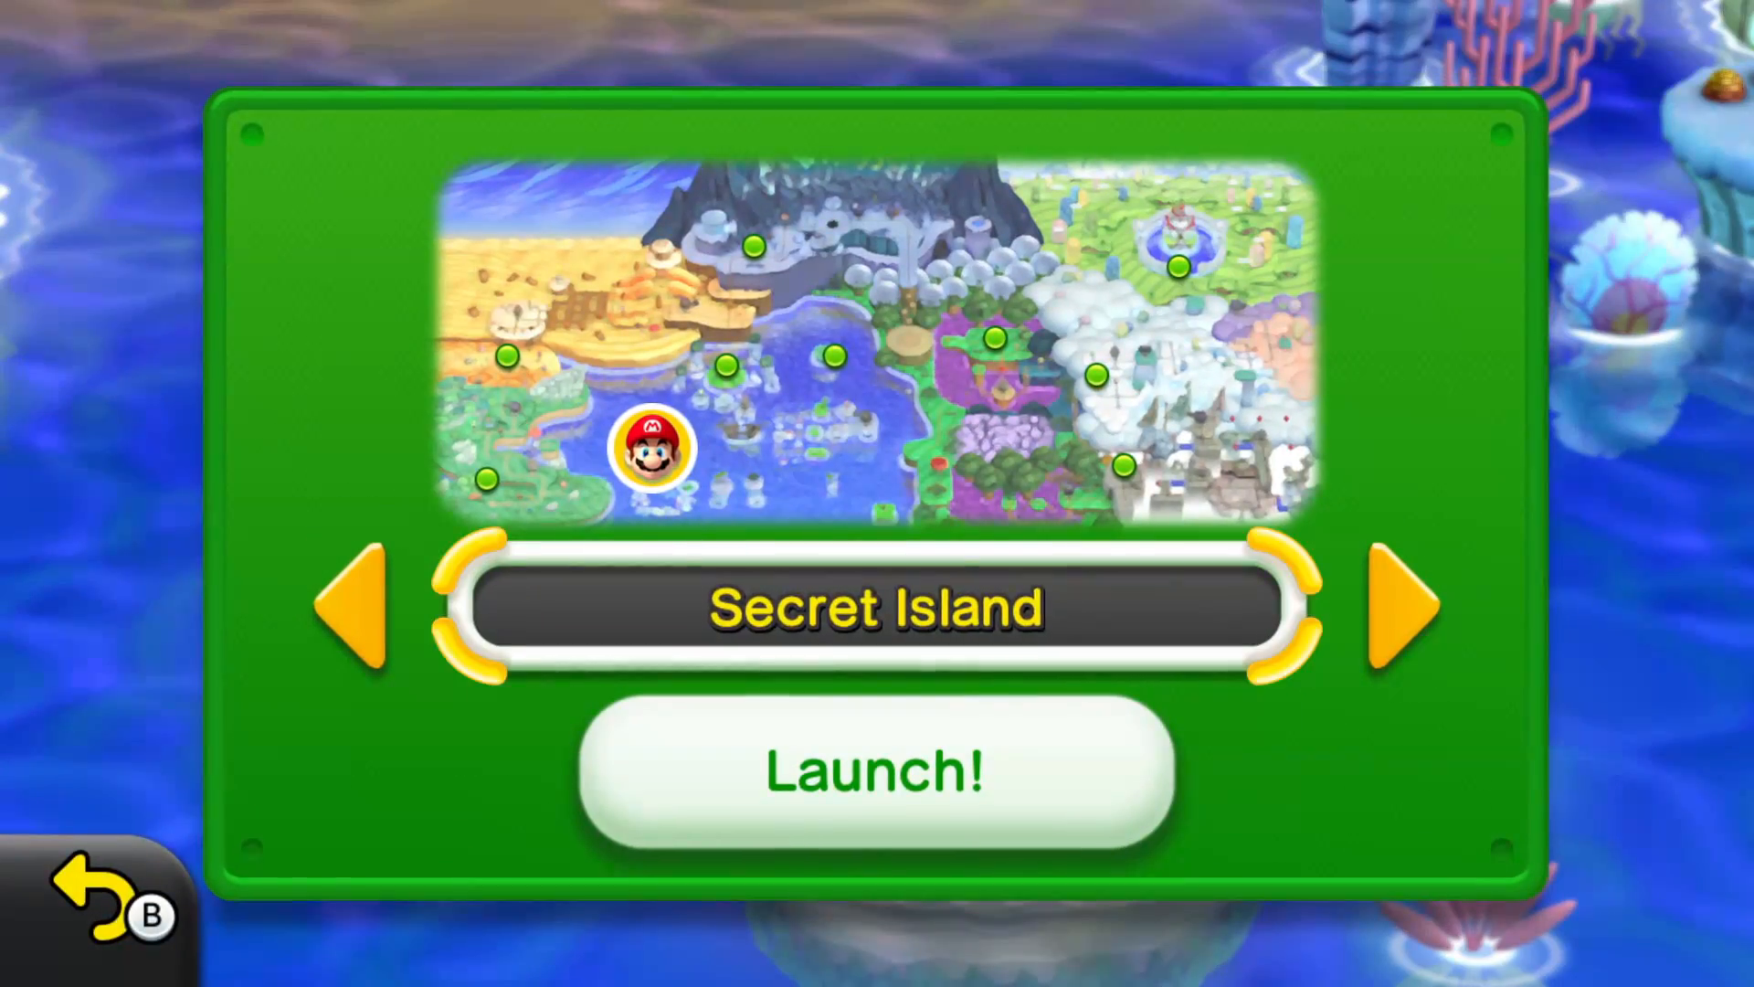
# Switch to the running New Super Mario Bros. U and travel from Secret Island to the first world's map
pyautogui.press('Left')
pyautogui.press('Right')
pyautogui.press('Right')
pyautogui.press('Down')
pyautogui.press('Return')
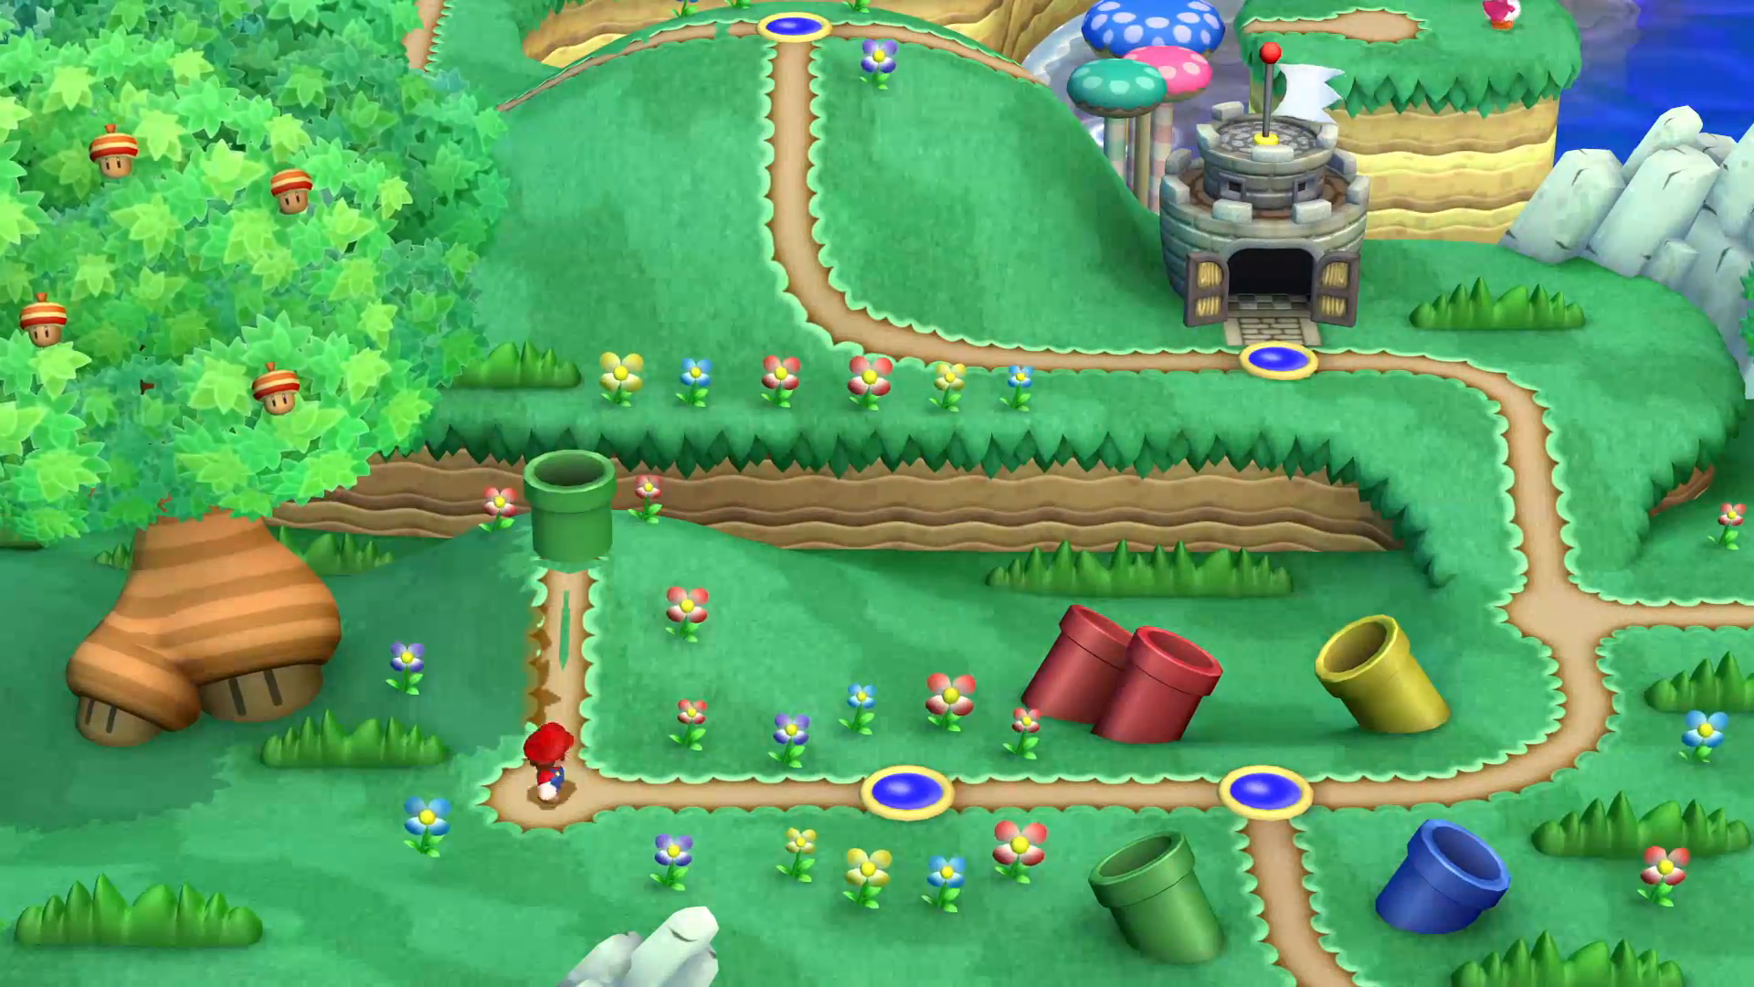
# Enter level 1-1 from the world map and play-test the lava level across the block row to the Goal Pole
pyautogui.press('Right')
pyautogui.press('Return')
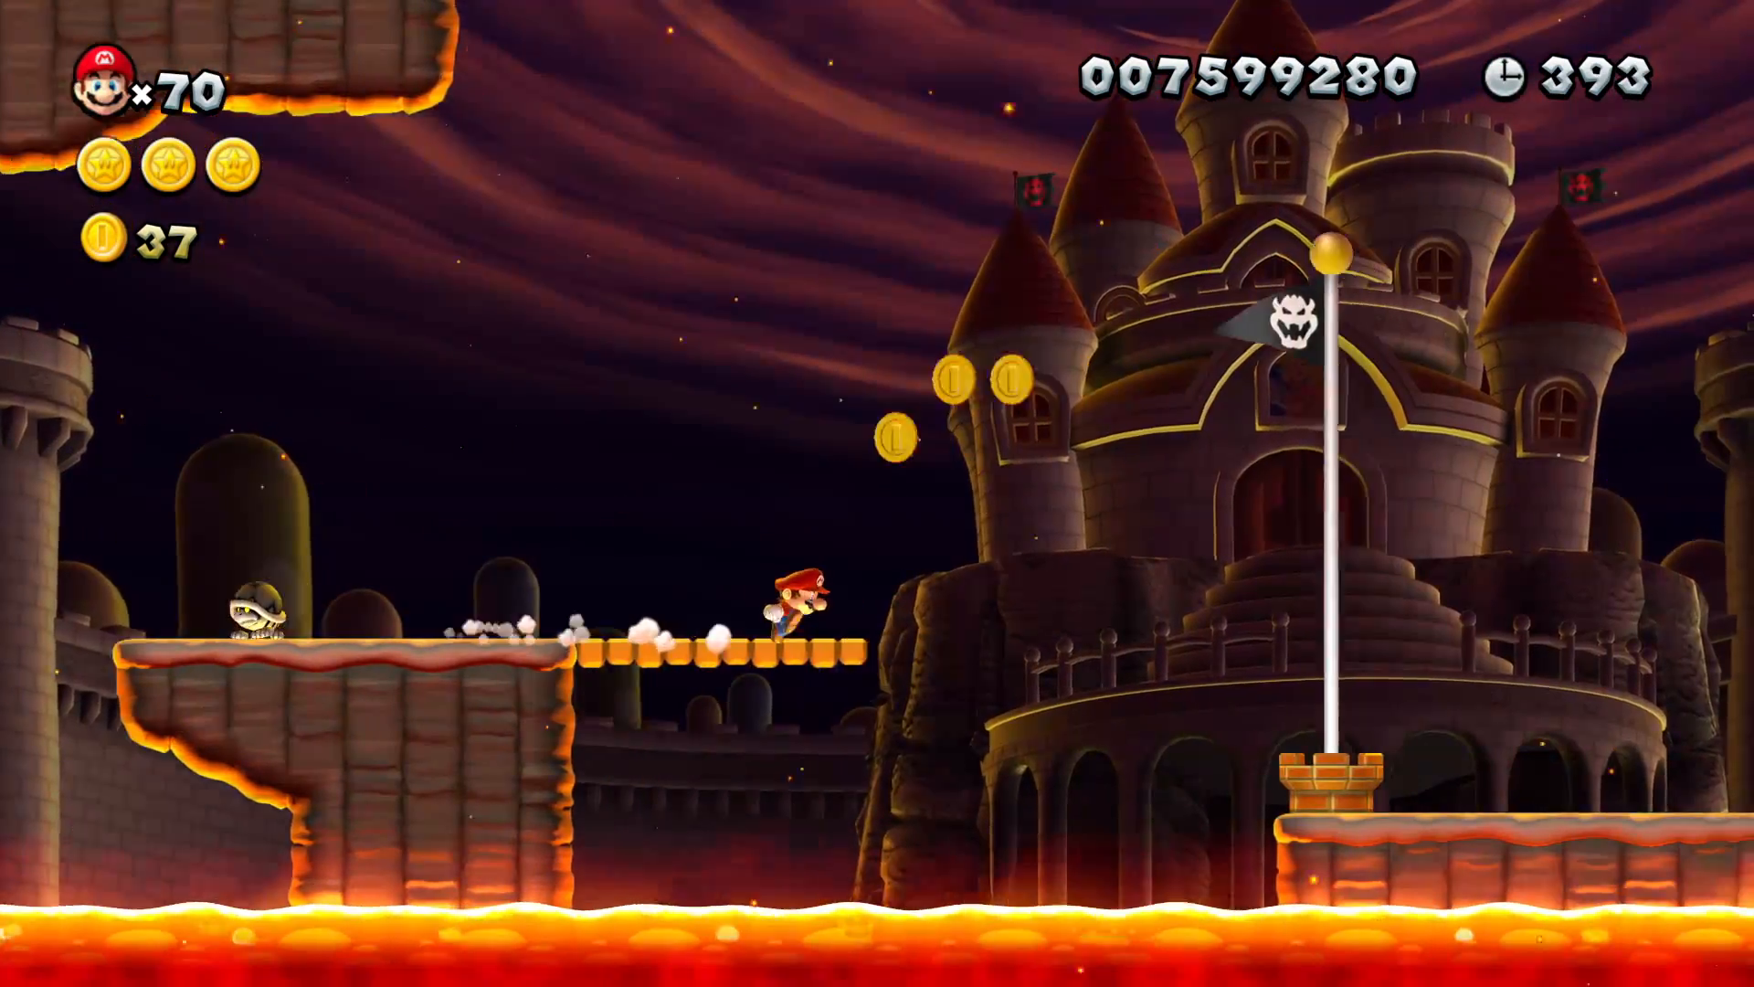
pyautogui.press('space')
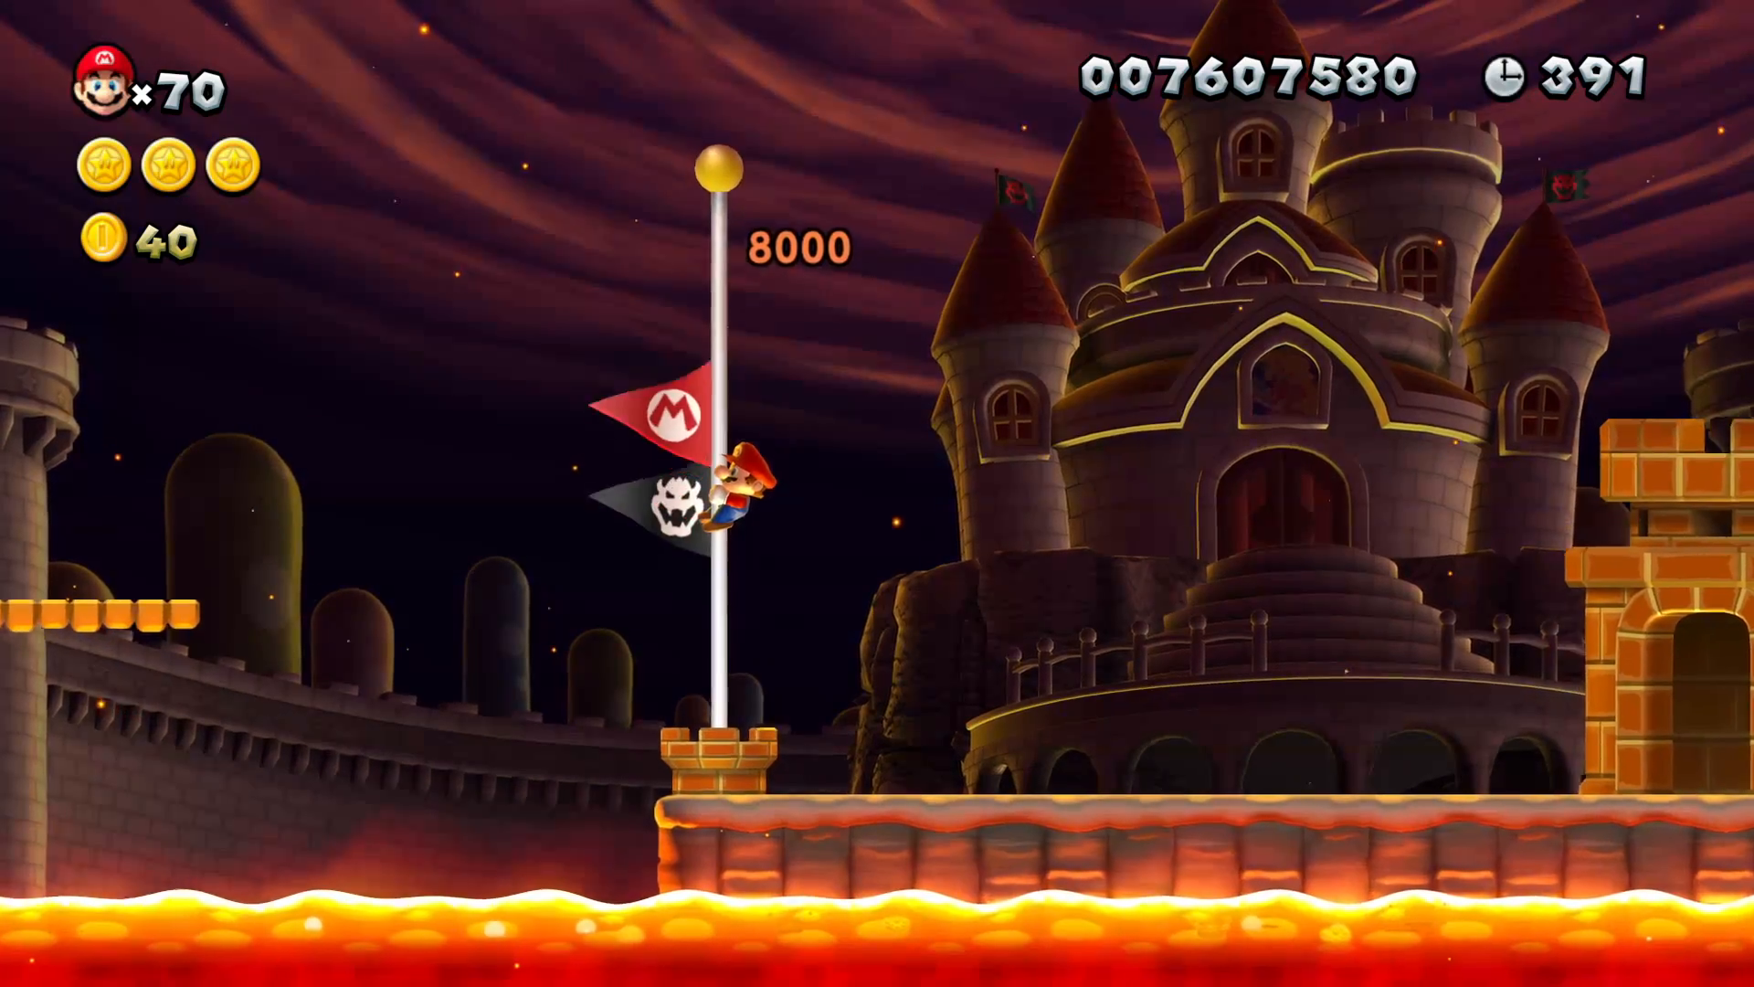